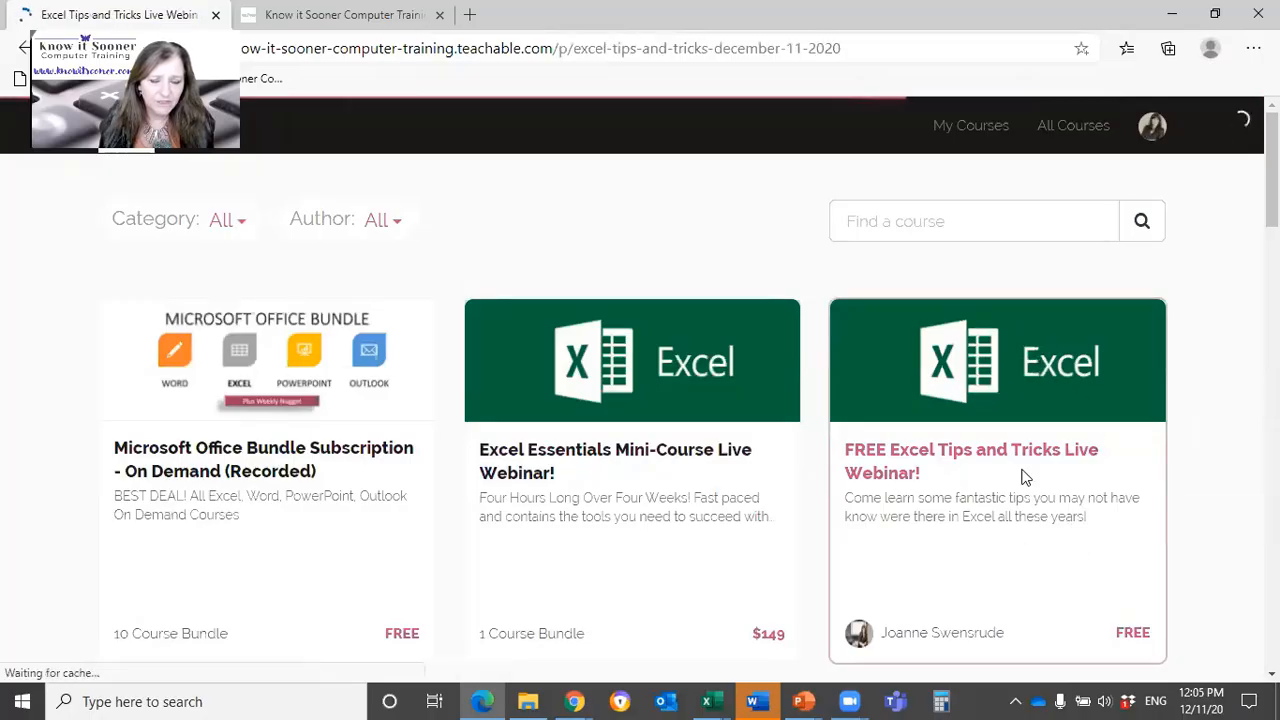
Step: Enroll in the free Excel Tips and Tricks live webinar course
scroll(759, 486, "down", 5)
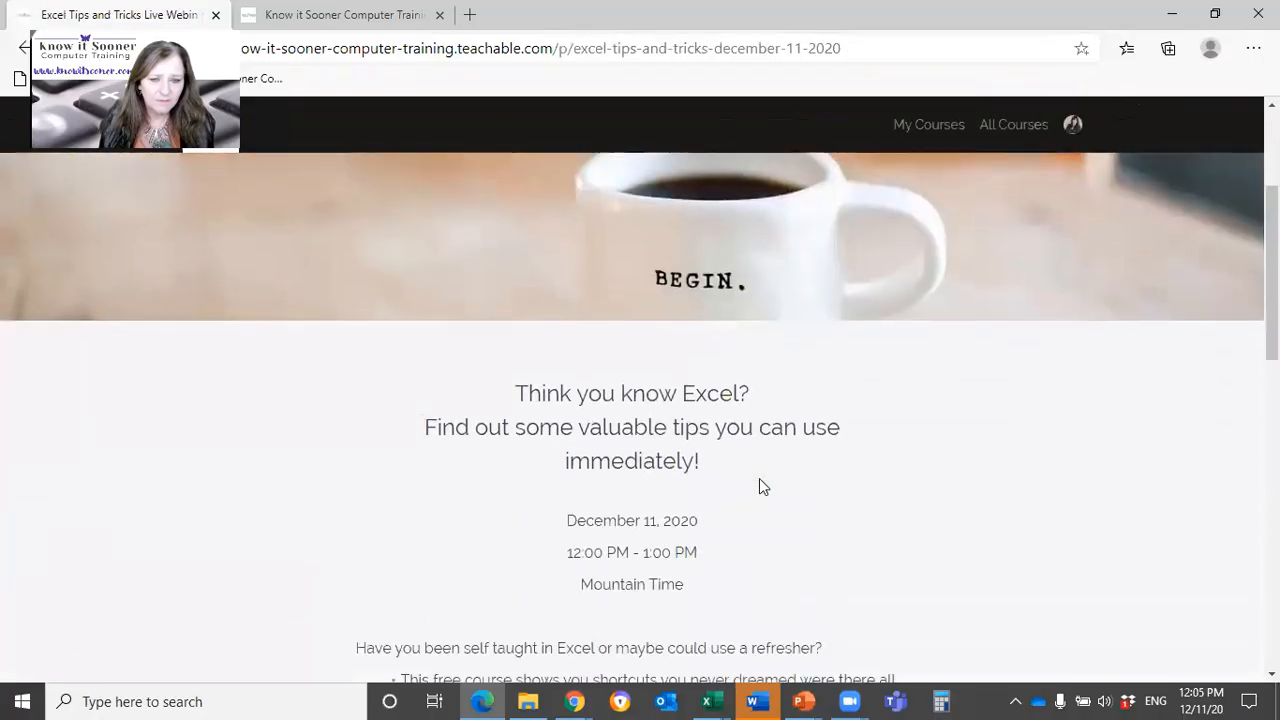
scroll(759, 478, "down", 6)
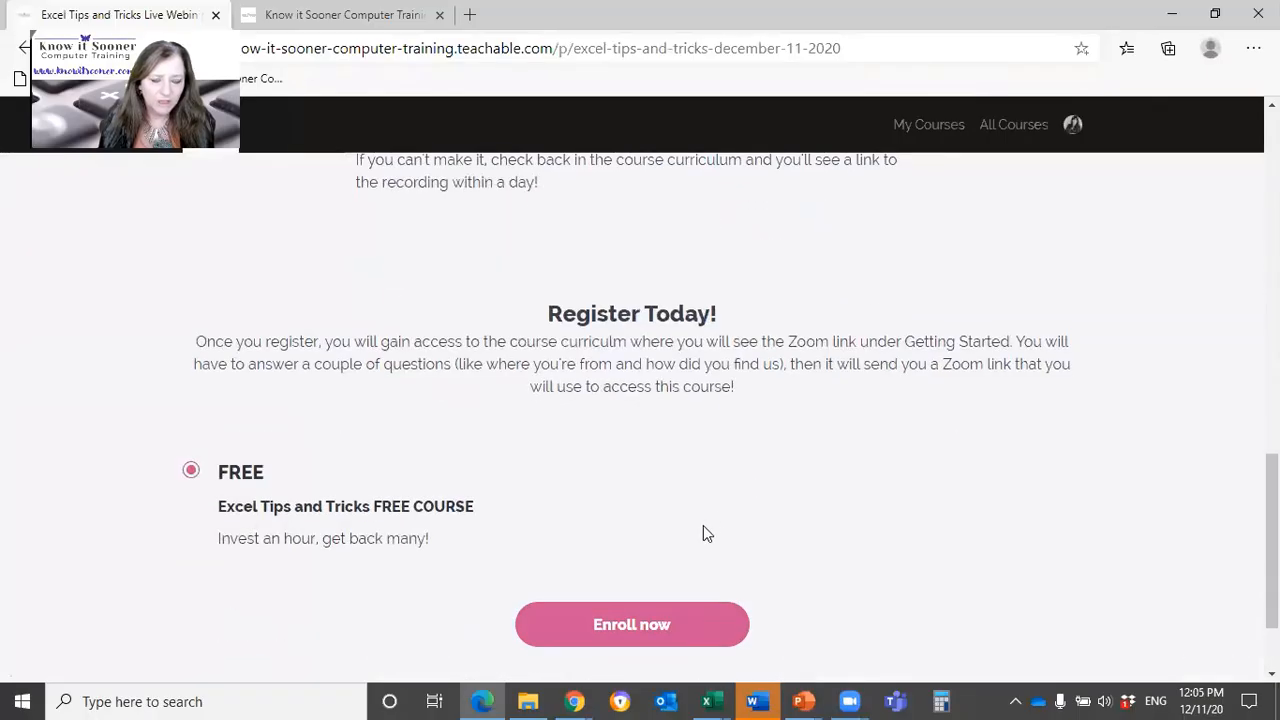
left_click(632, 623)
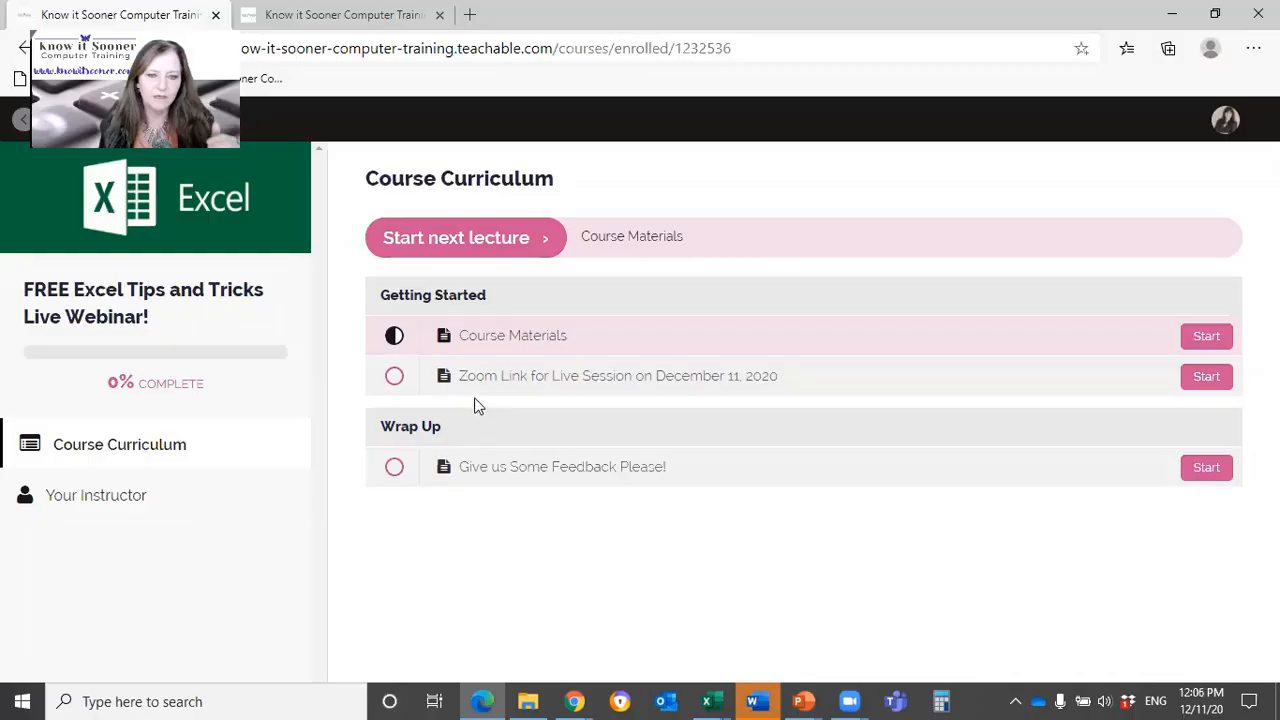
Step: Open the Course Materials lecture and review the contents of the excel tips and tricks webinar Dec 2020.pdf handout
left_click(483, 340)
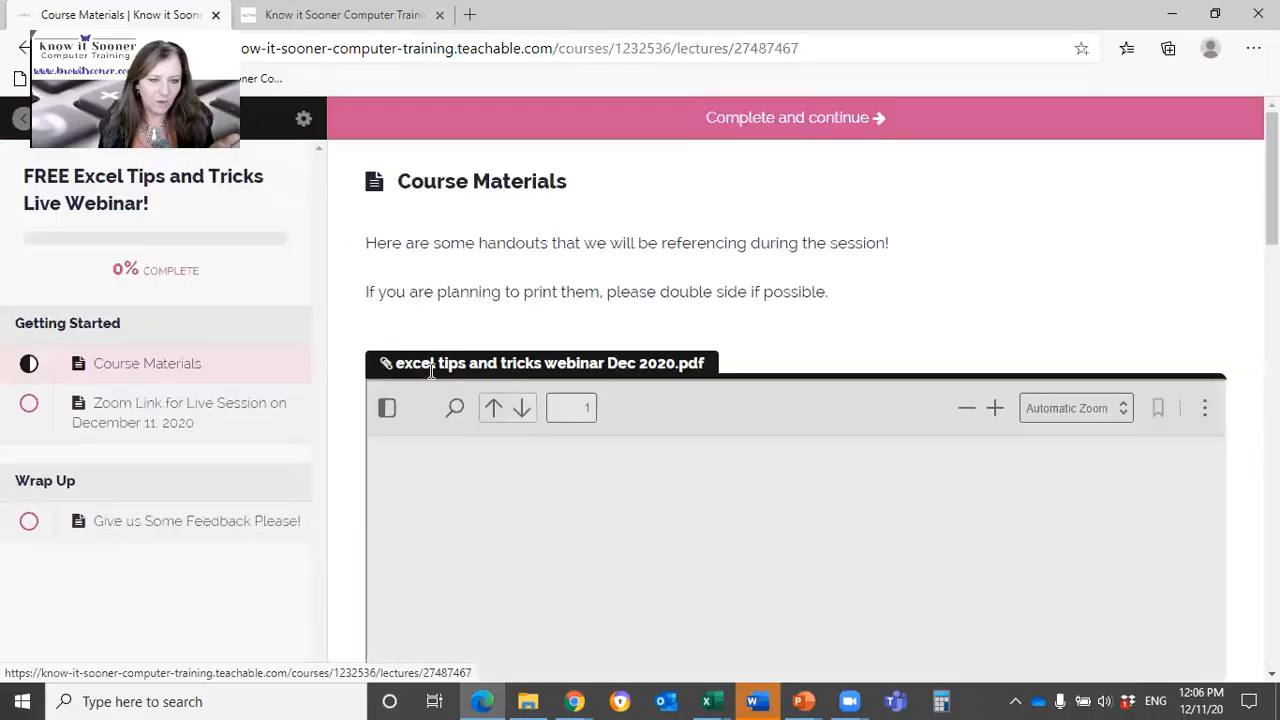
scroll(416, 378, "down", 2)
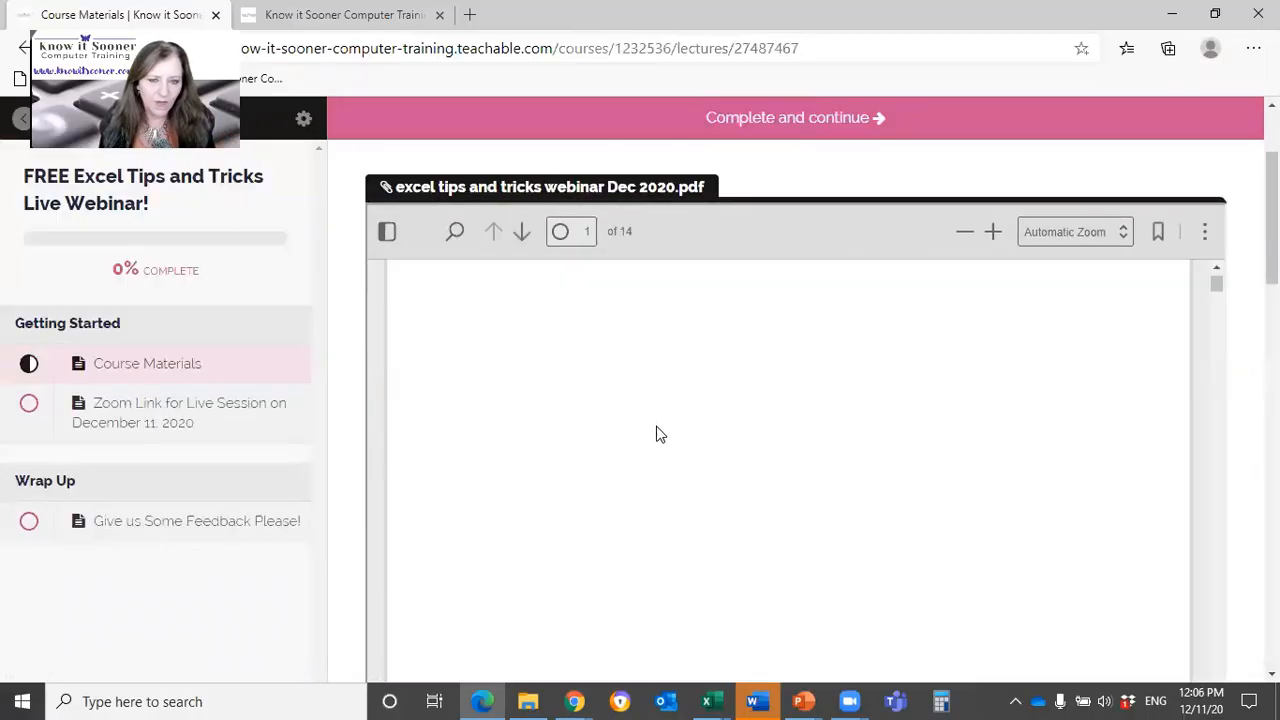
scroll(714, 437, "down", 3)
scroll(714, 434, "down", 10)
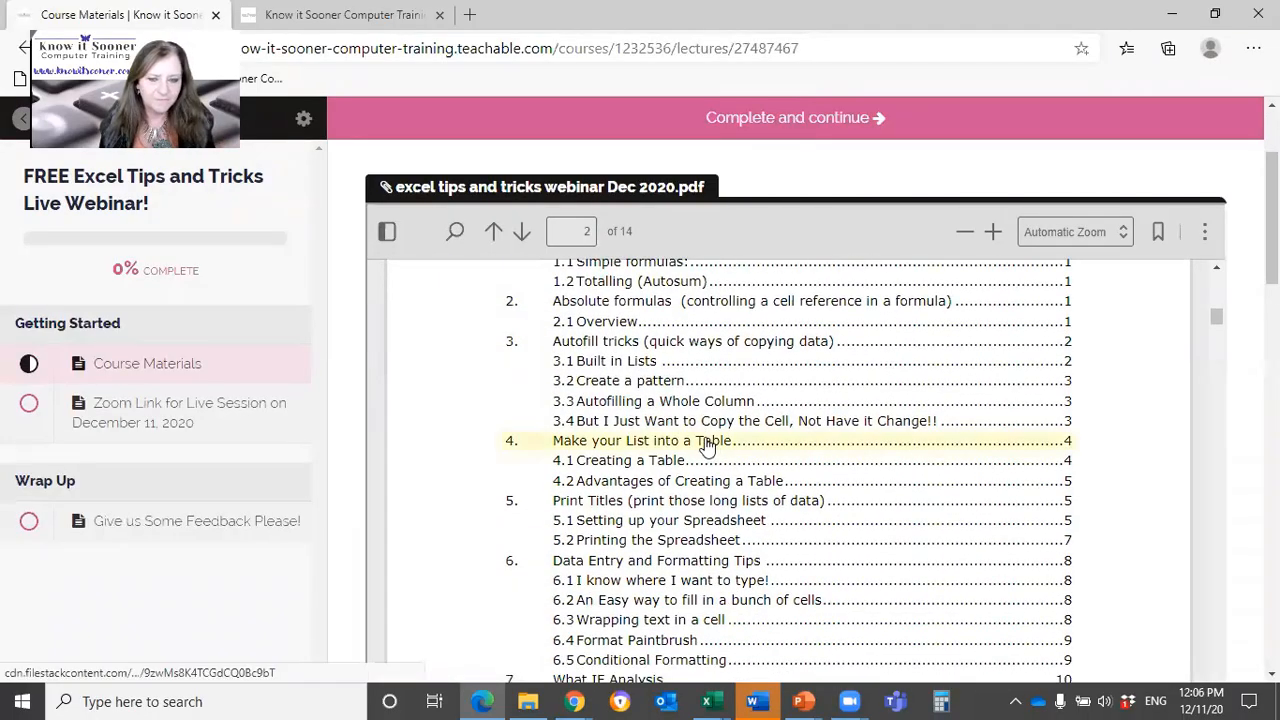
scroll(710, 445, "down", 5)
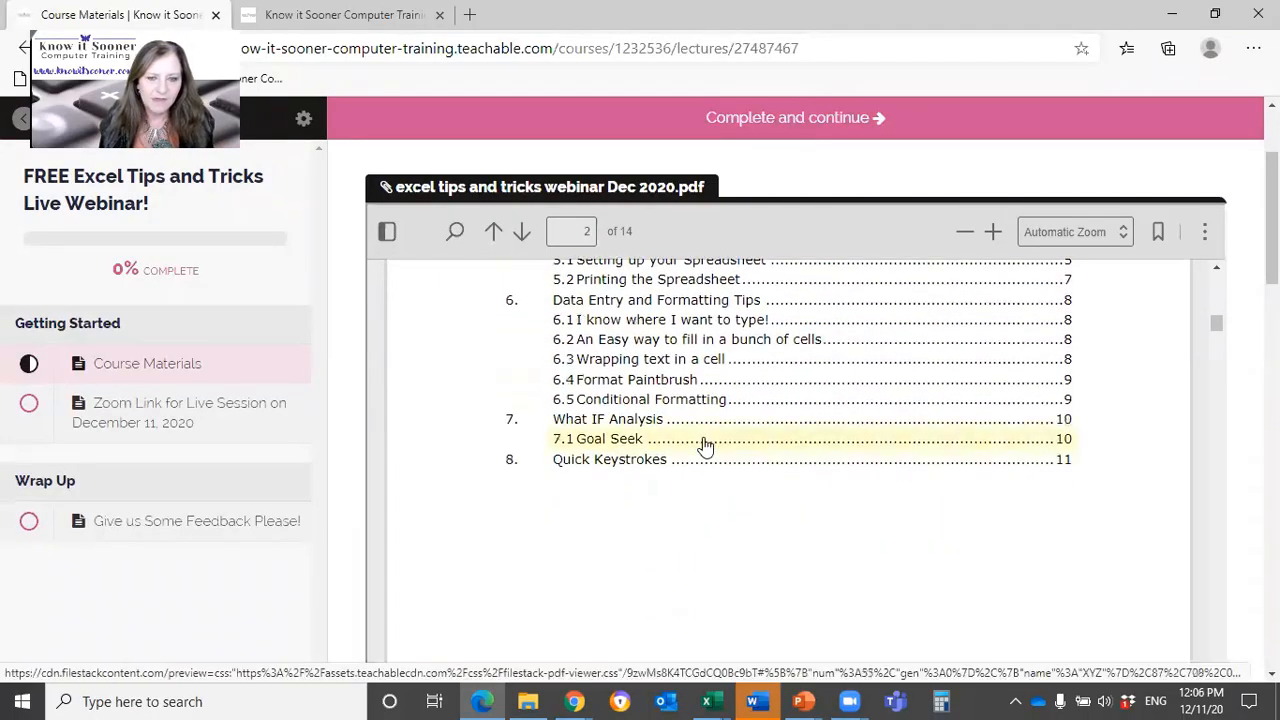
scroll(707, 445, "down", 8)
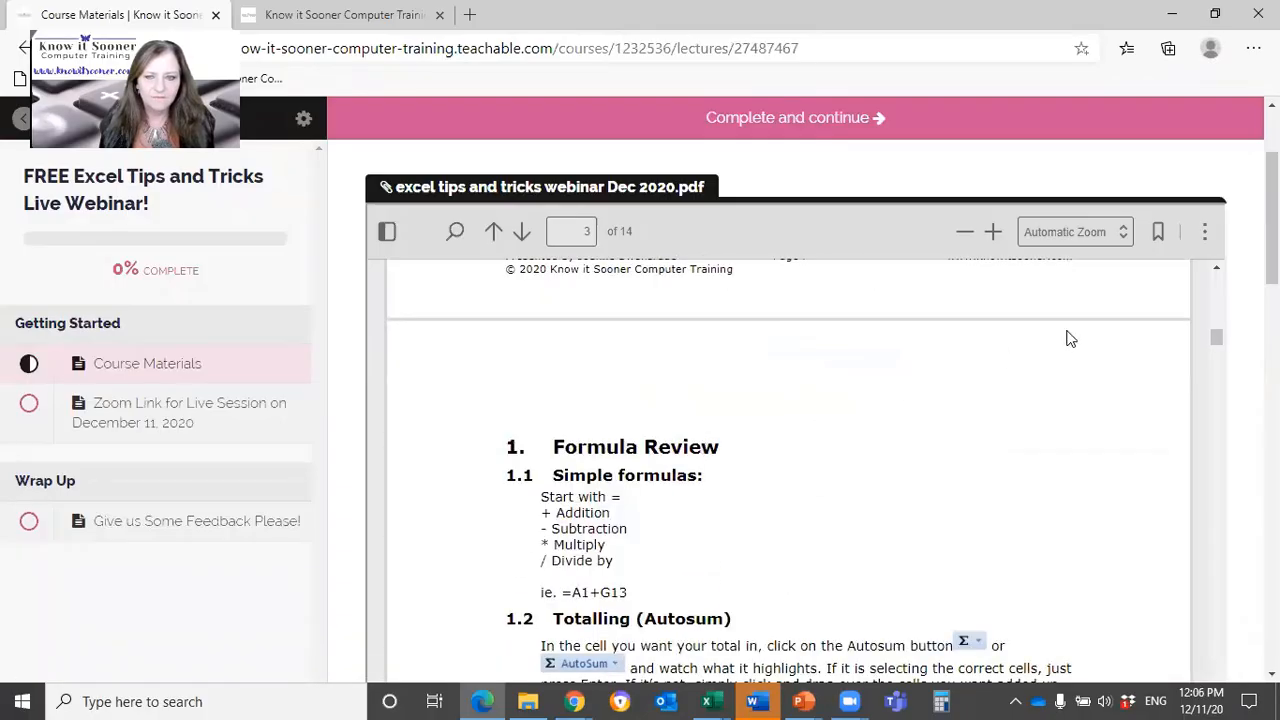
scroll(1238, 230, "down", 3)
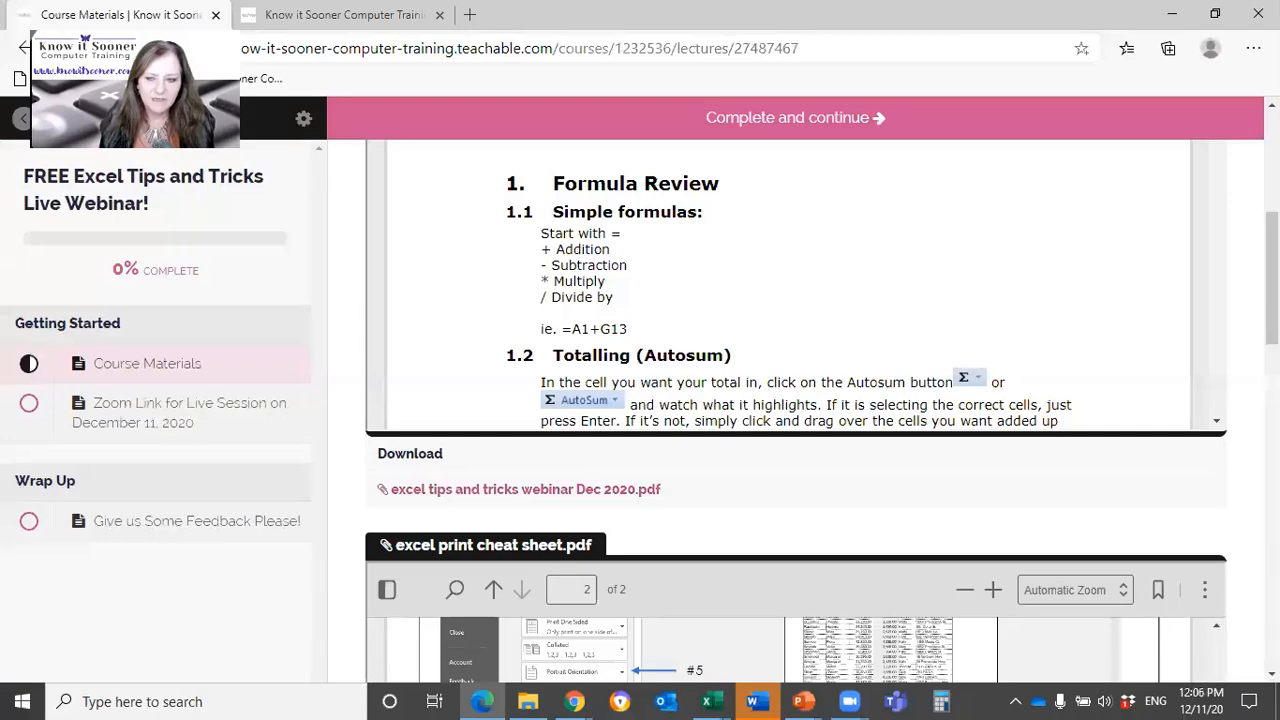
Step: Examine the print cheat sheet, the AutoSum and cursors quick reference, and the reference manual purchase options in the course materials
scroll(796, 410, "down", 3)
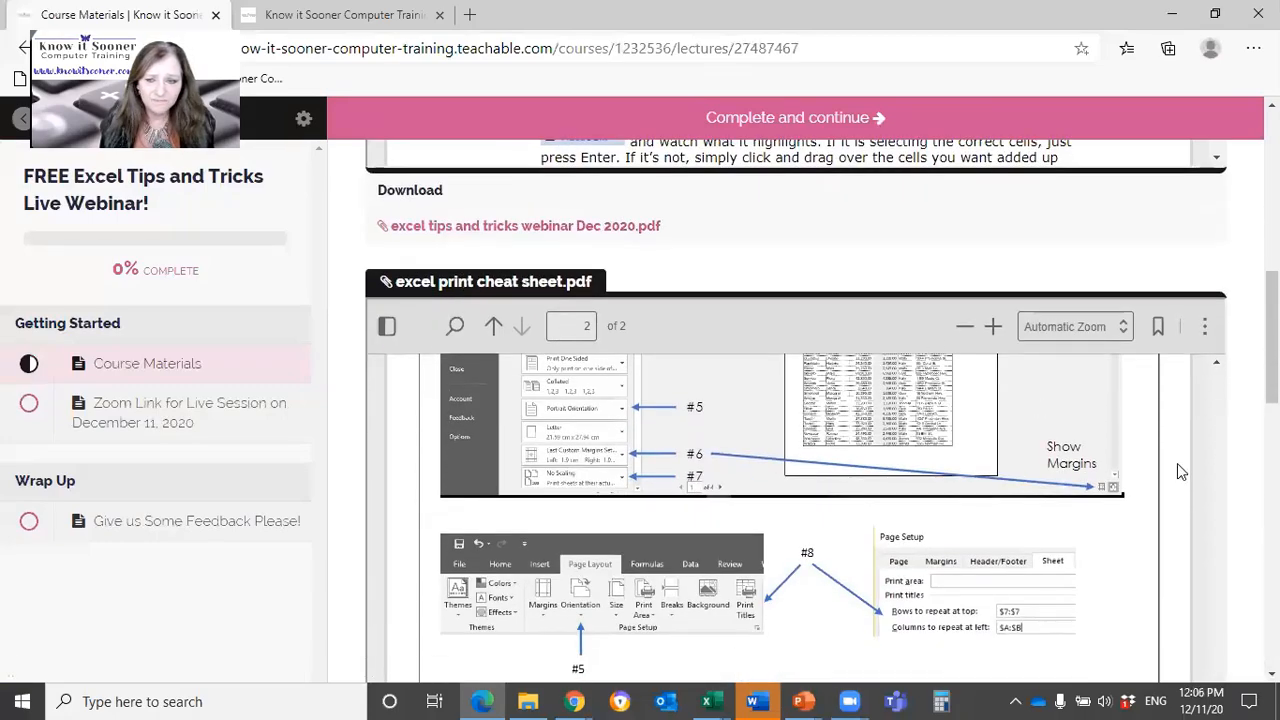
scroll(1237, 501, "down", 7)
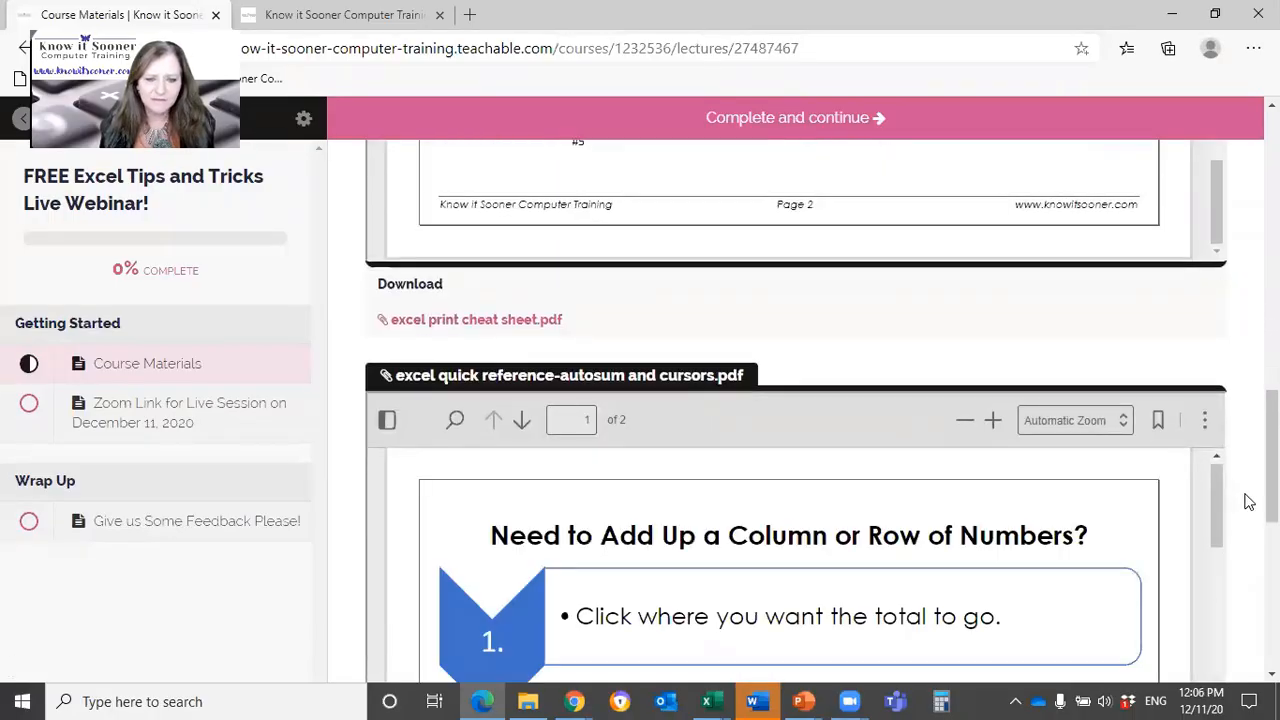
scroll(1248, 501, "down", 5)
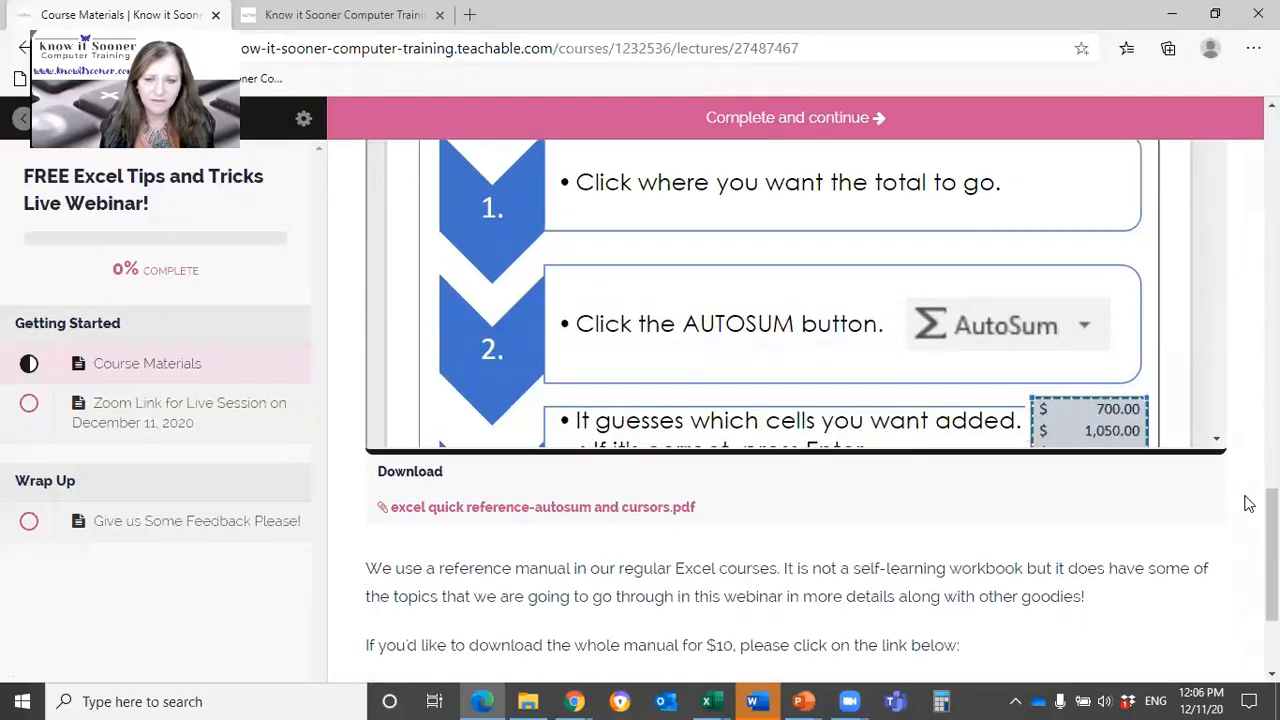
scroll(1248, 503, "up", 3)
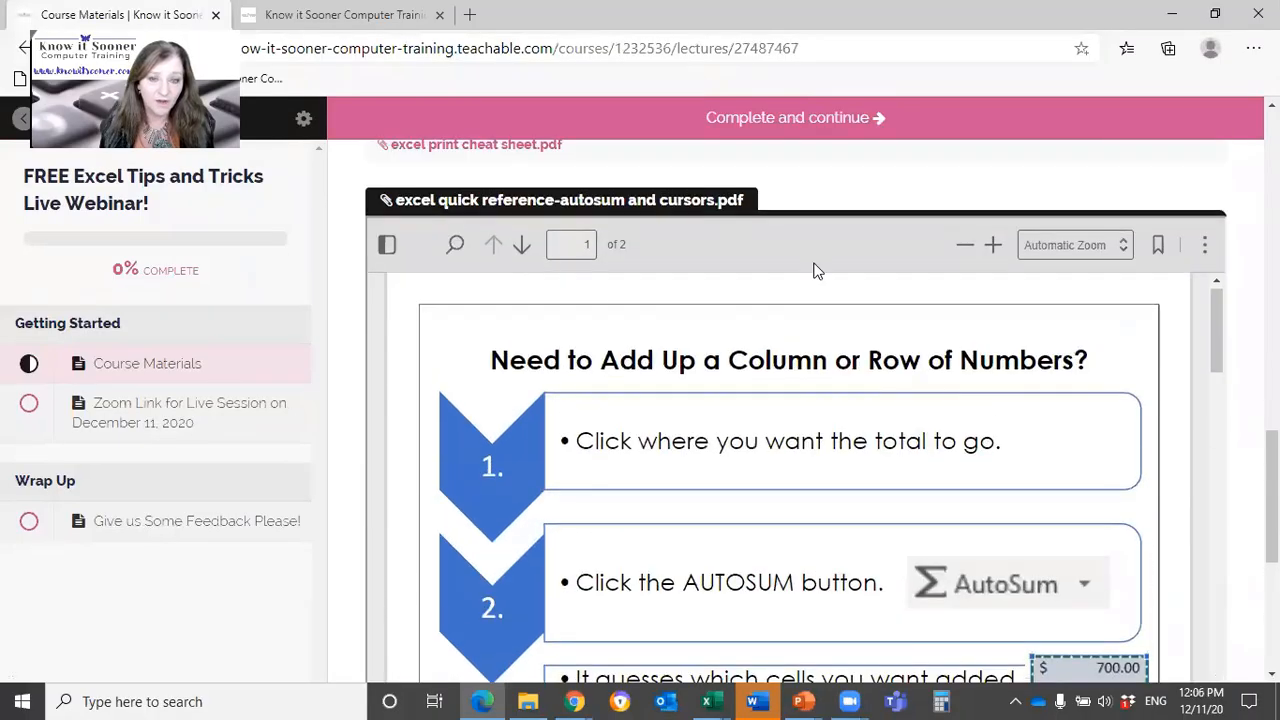
scroll(1245, 522, "down", 5)
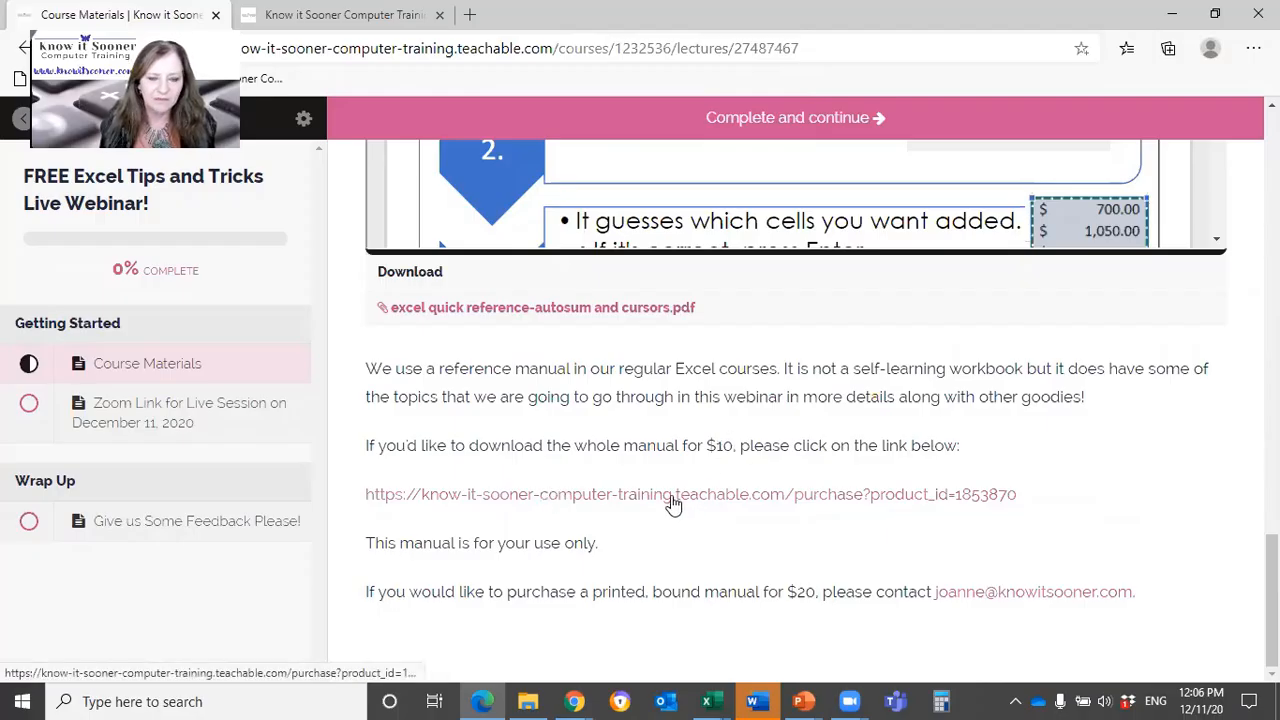
double_click(803, 591)
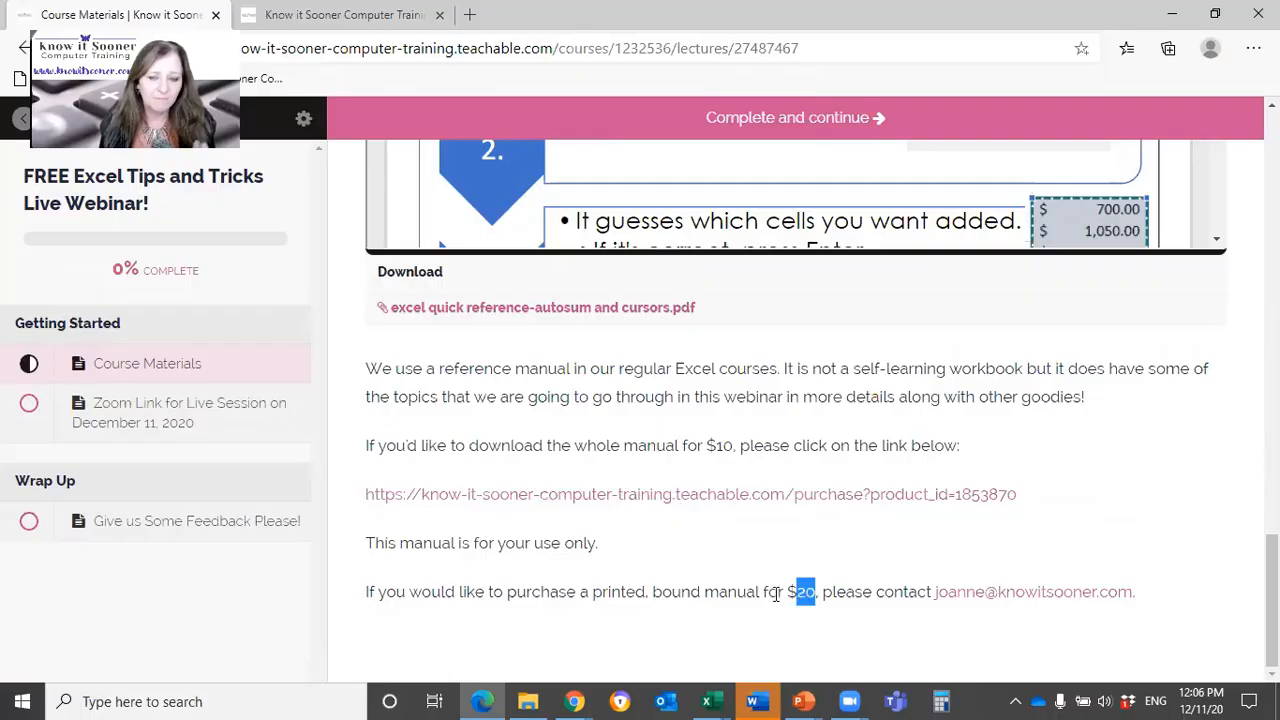
left_click(716, 537)
scroll(716, 537, "up", 5)
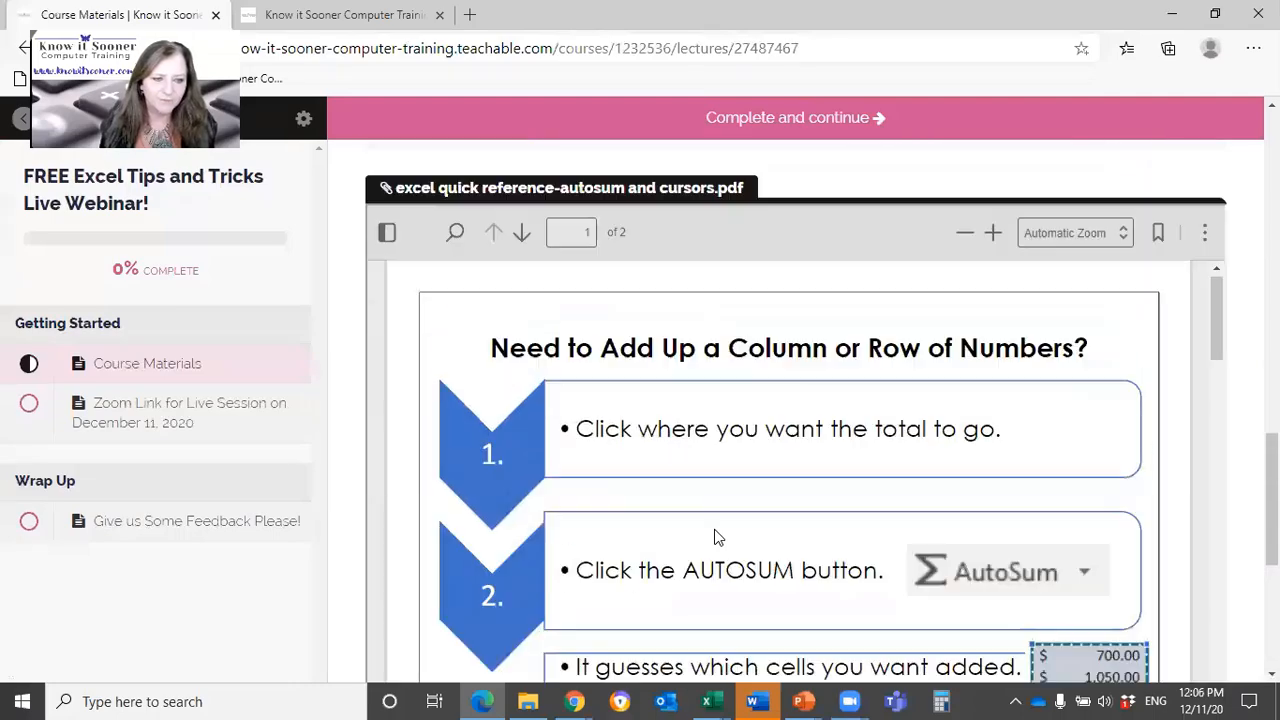
scroll(716, 537, "down", 10)
scroll(183, 434, "up", 2)
scroll(291, 411, "up", 7)
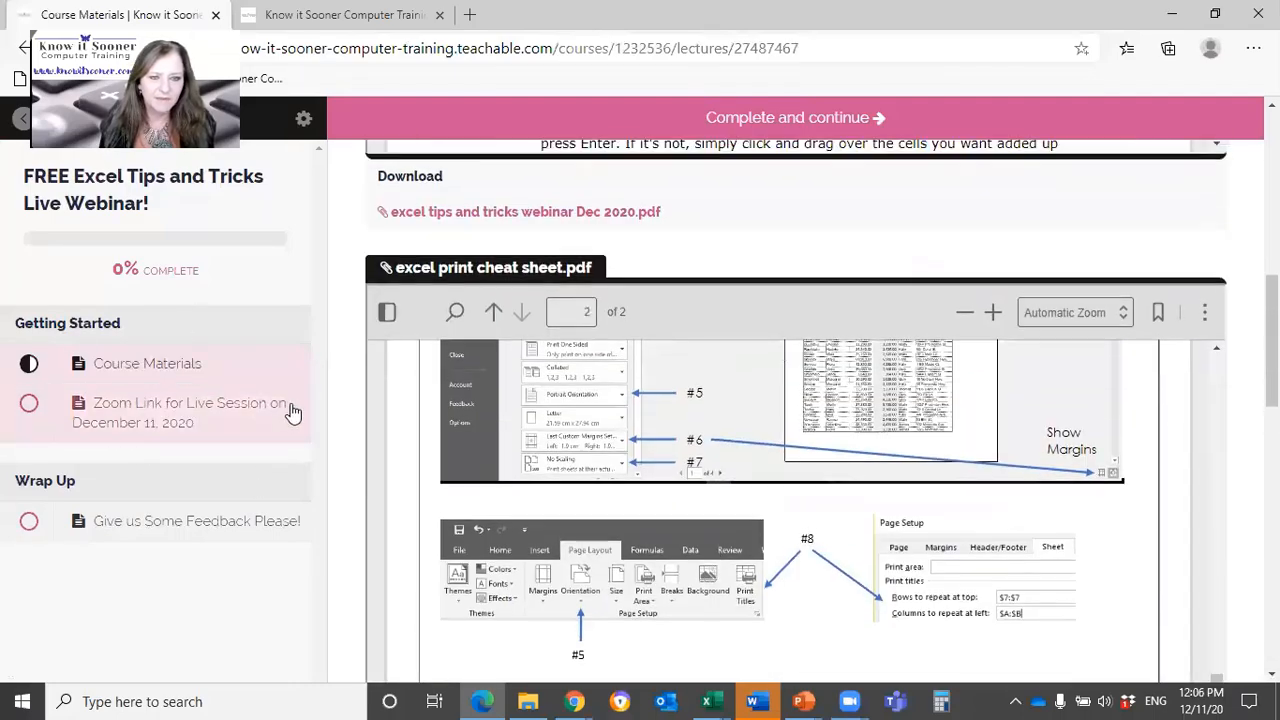
Step: Return to the list of all courses and open the Weekly Nuggets! - On Demand (Recorded) course
left_click(20, 122)
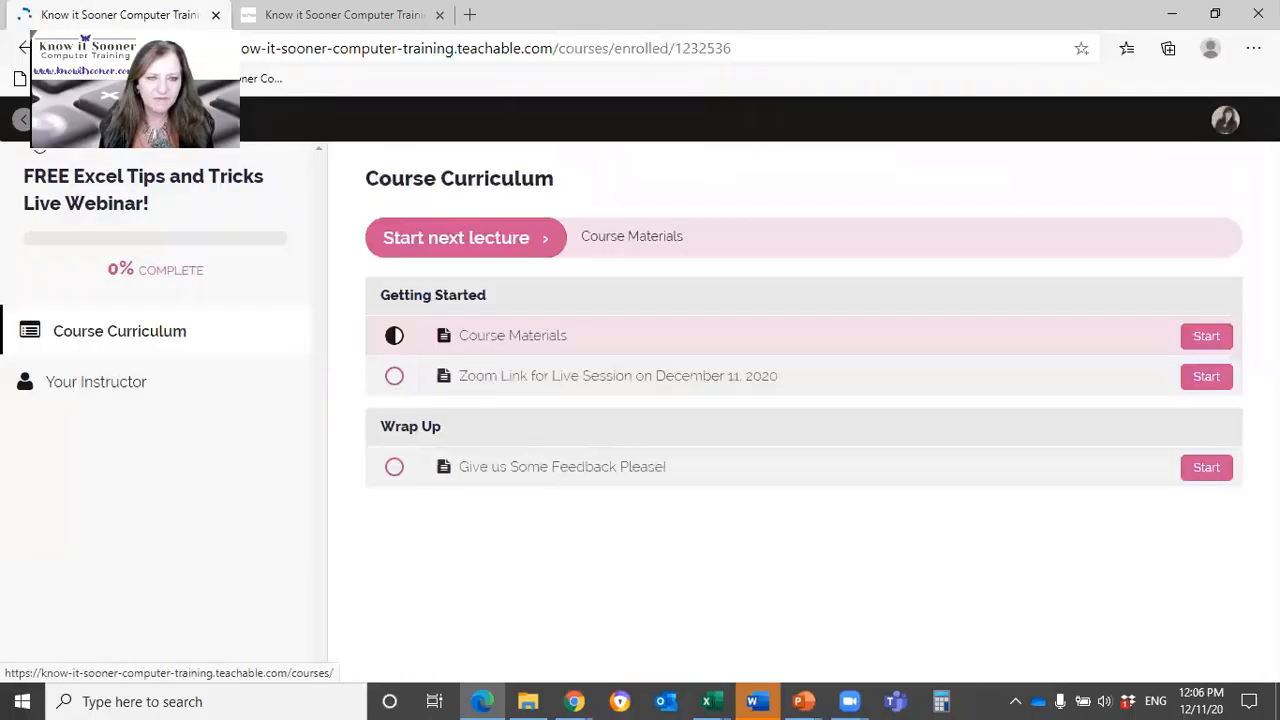
left_click(24, 122)
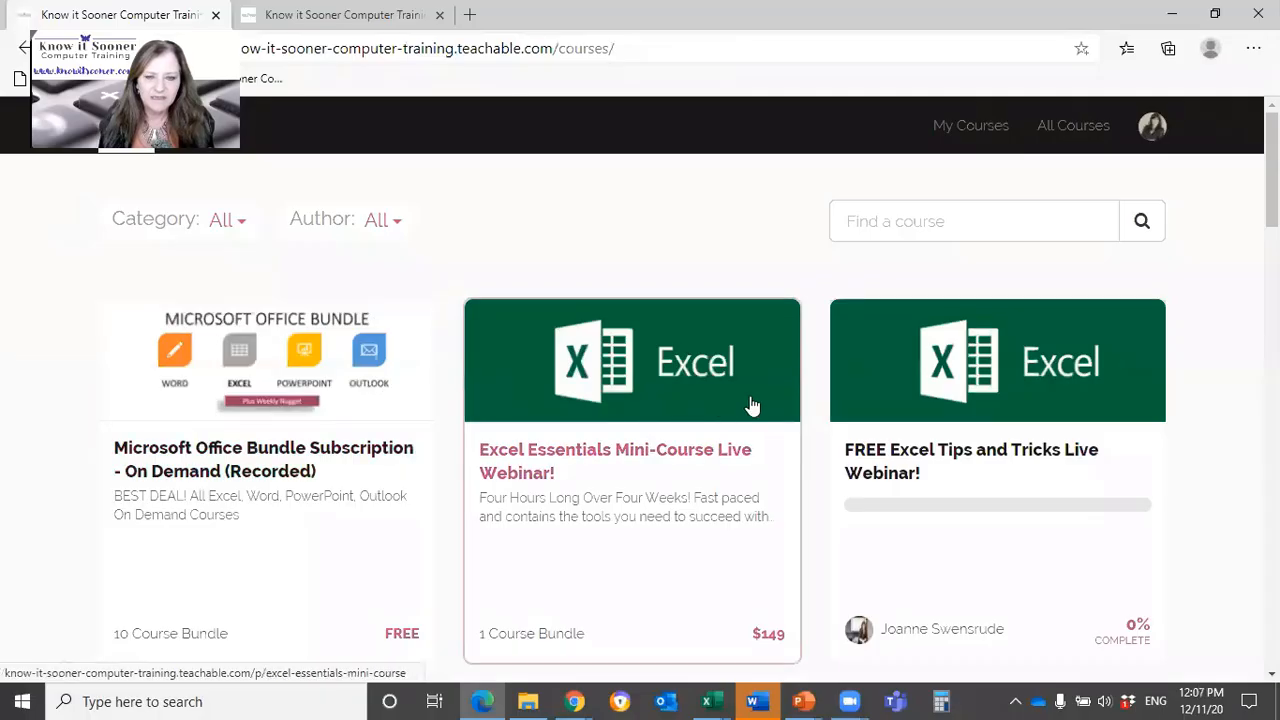
scroll(752, 405, "down", 3)
scroll(600, 449, "down", 3)
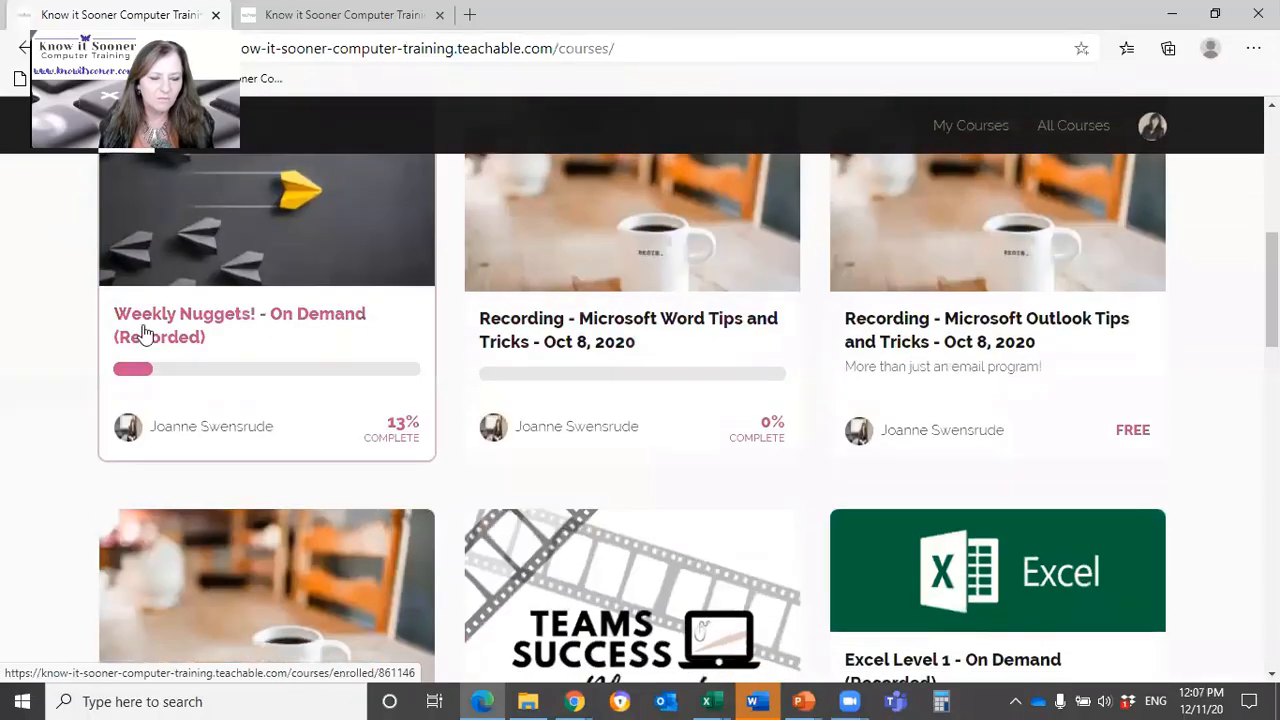
left_click(341, 290)
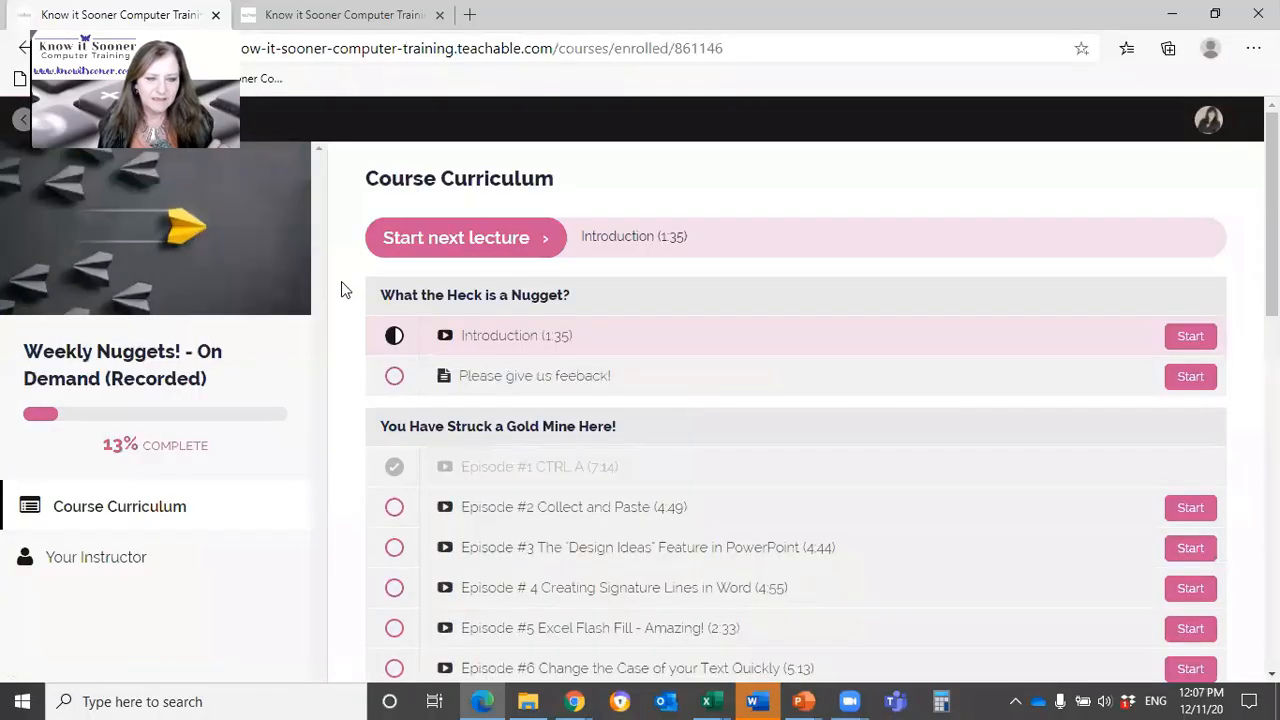
Step: Examine the episode list in the Weekly Nuggets course curriculum, from the introduction to the More Goodies! section
scroll(718, 480, "down", 2)
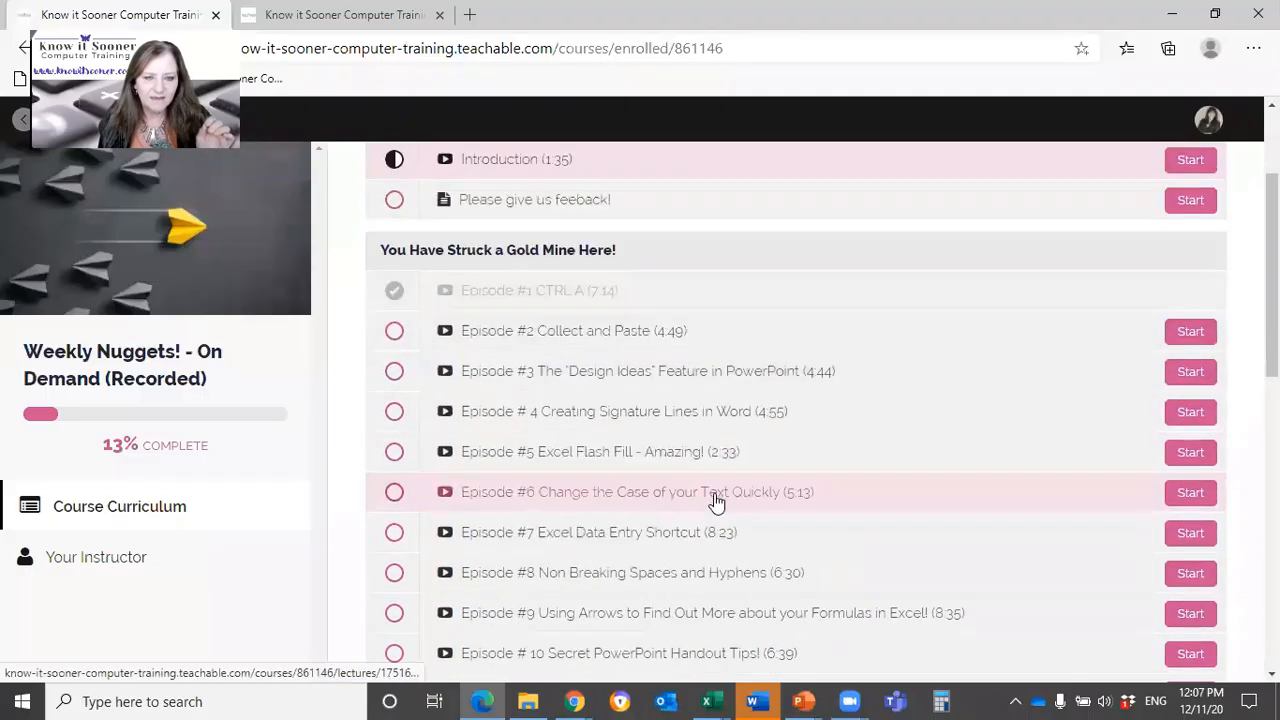
scroll(716, 497, "down", 6)
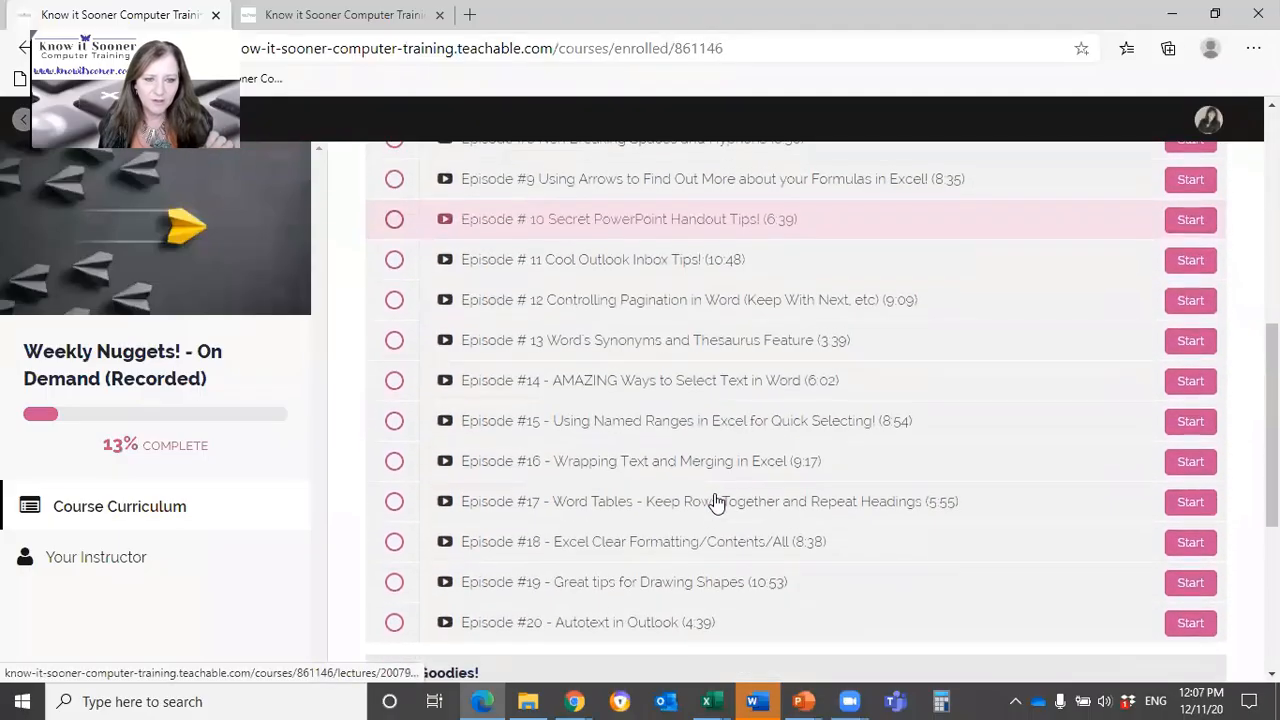
scroll(713, 500, "down", 3)
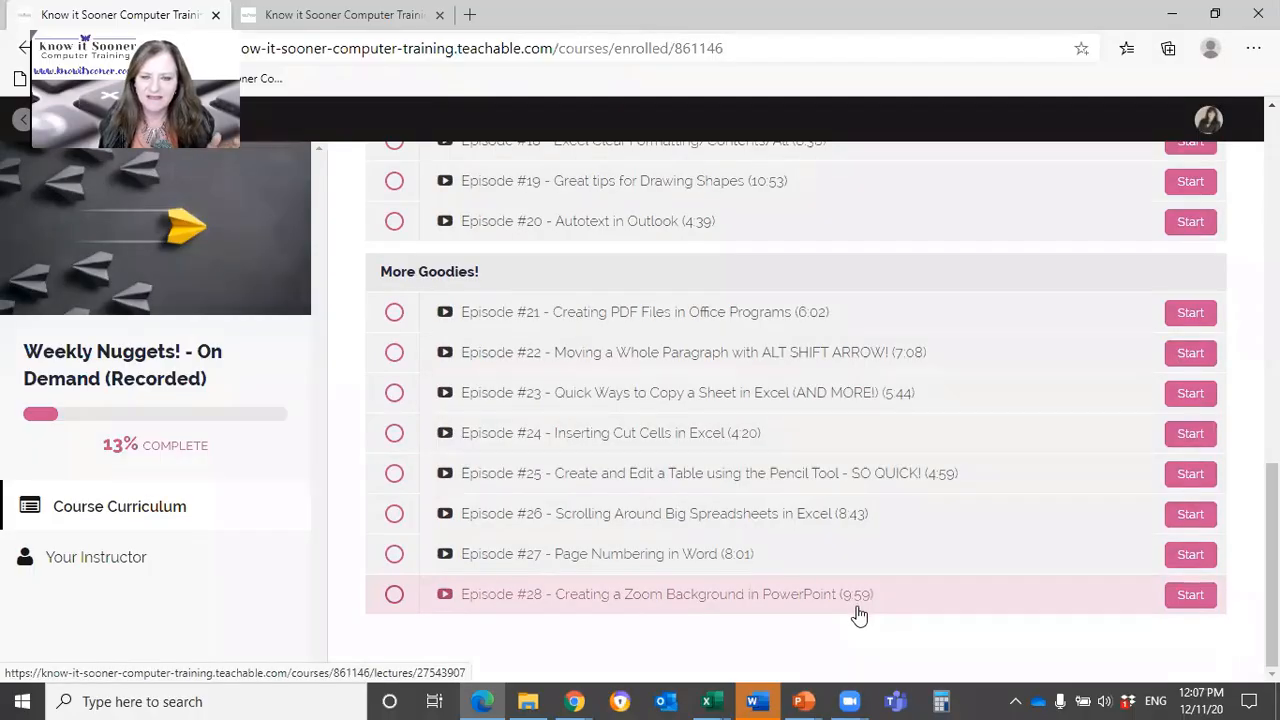
scroll(855, 612, "up", 2)
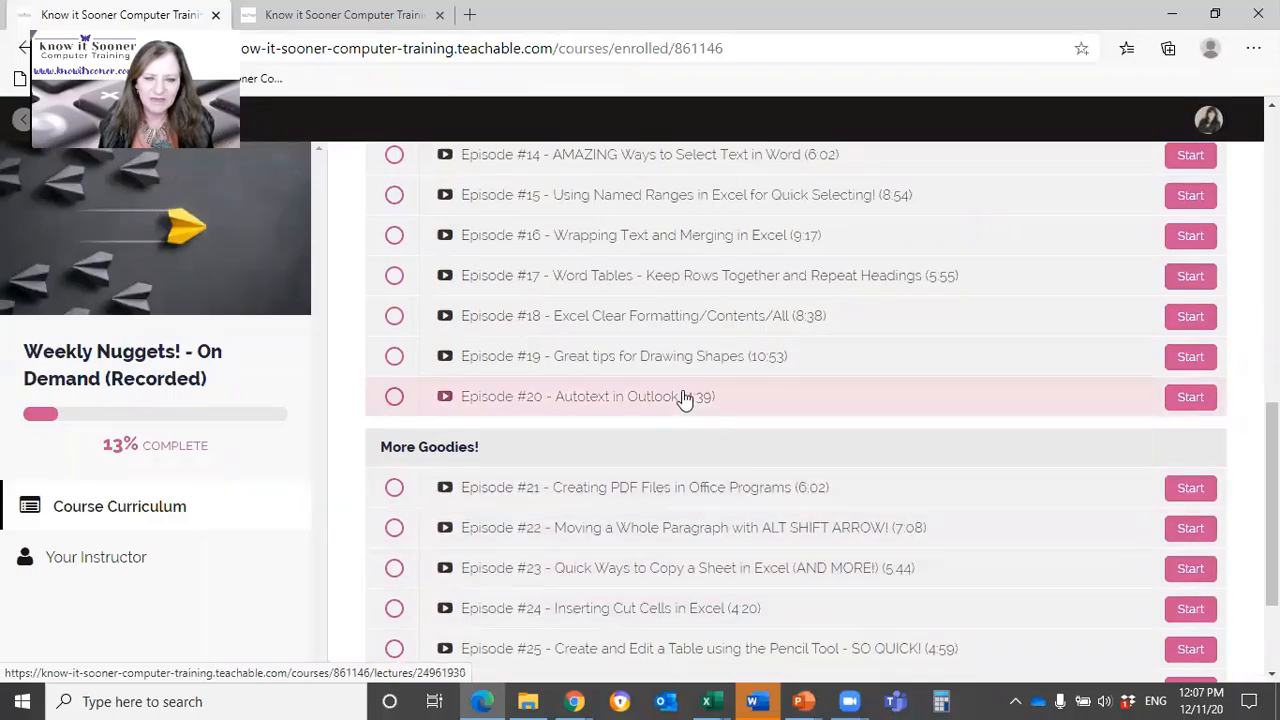
scroll(684, 398, "up", 3)
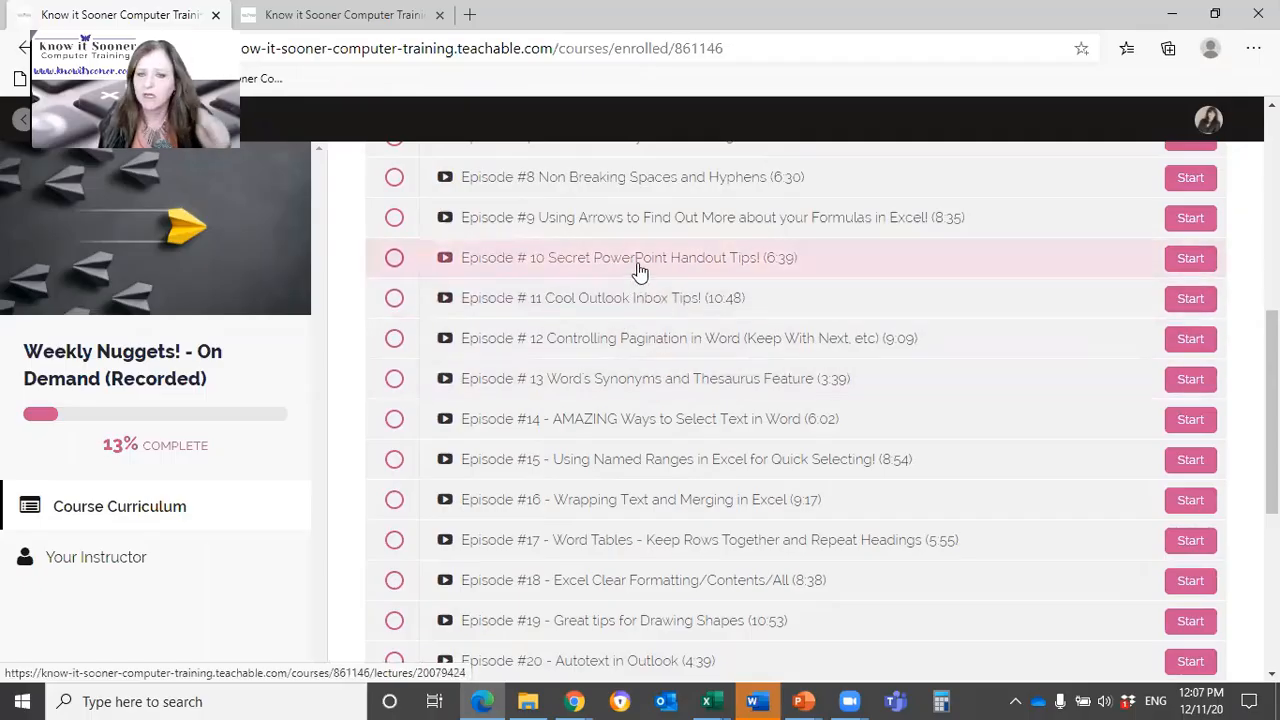
scroll(760, 430, "up", 4)
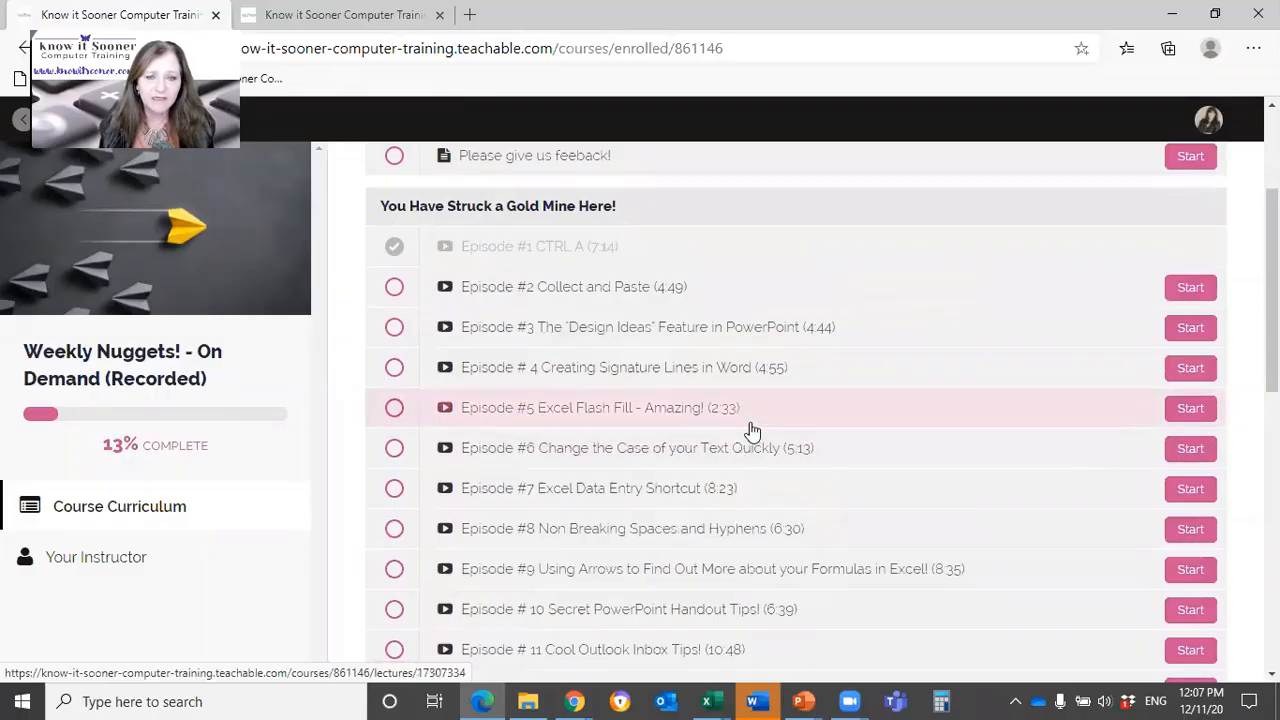
scroll(684, 410, "down", 8)
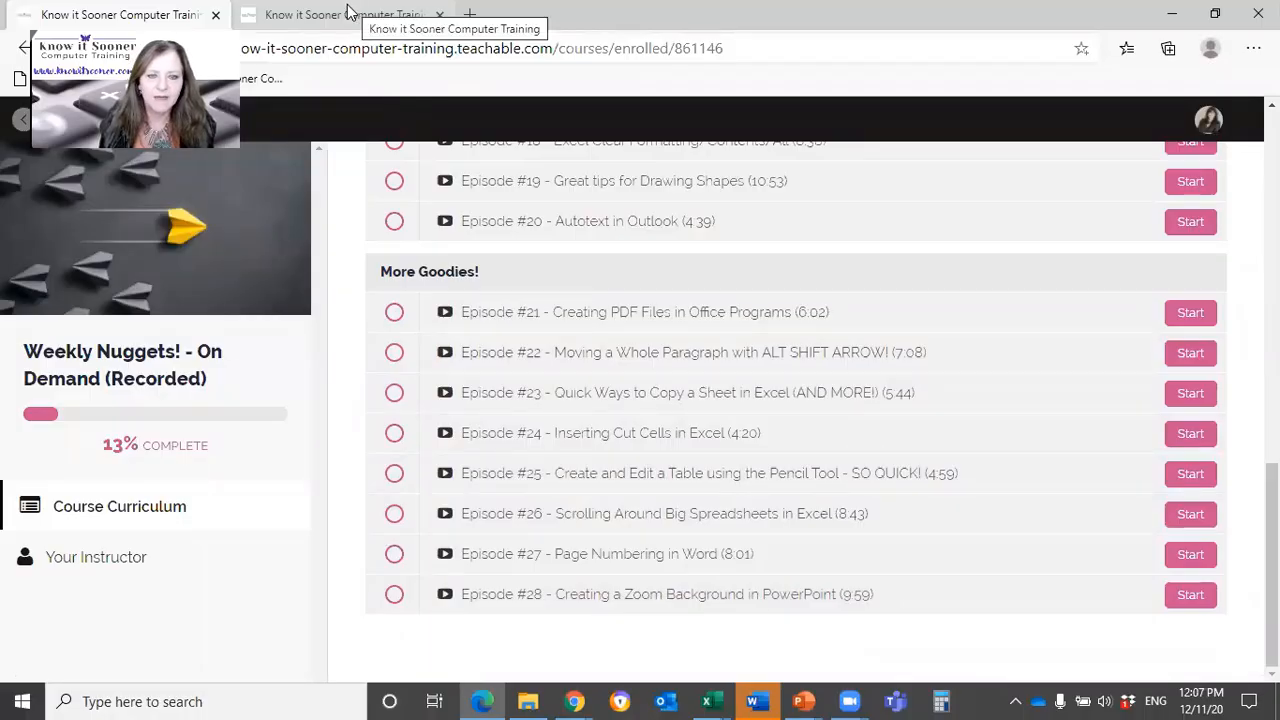
scroll(400, 249, "up", 10)
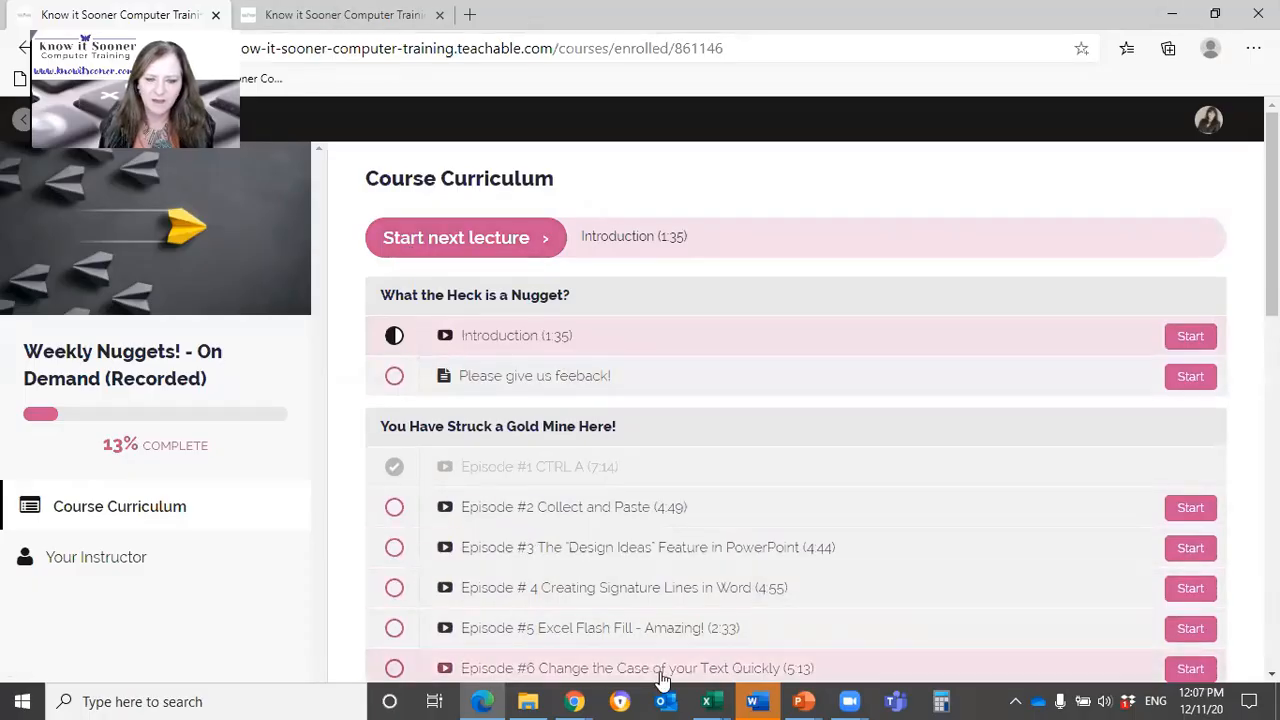
Step: Switch to the trip planner workbook in Excel and select the Flight row's Subtotal cell D4 on Sheet1
left_click(708, 700)
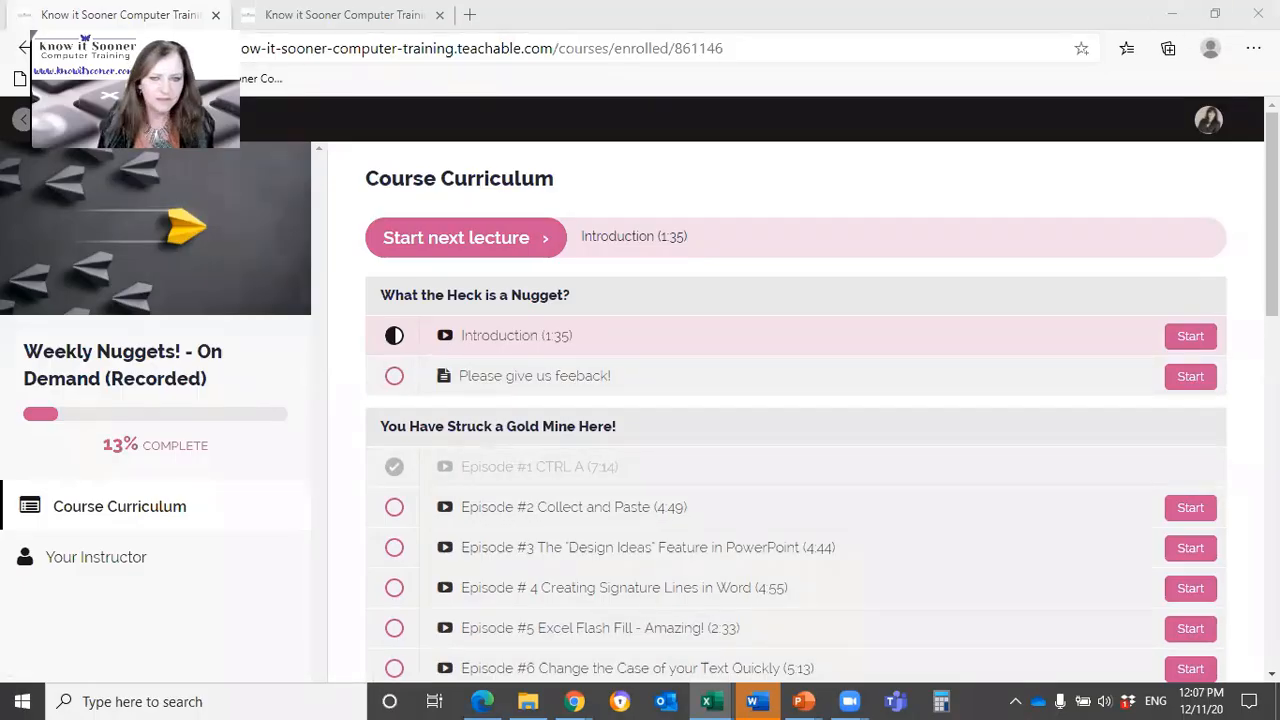
left_click(1172, 14)
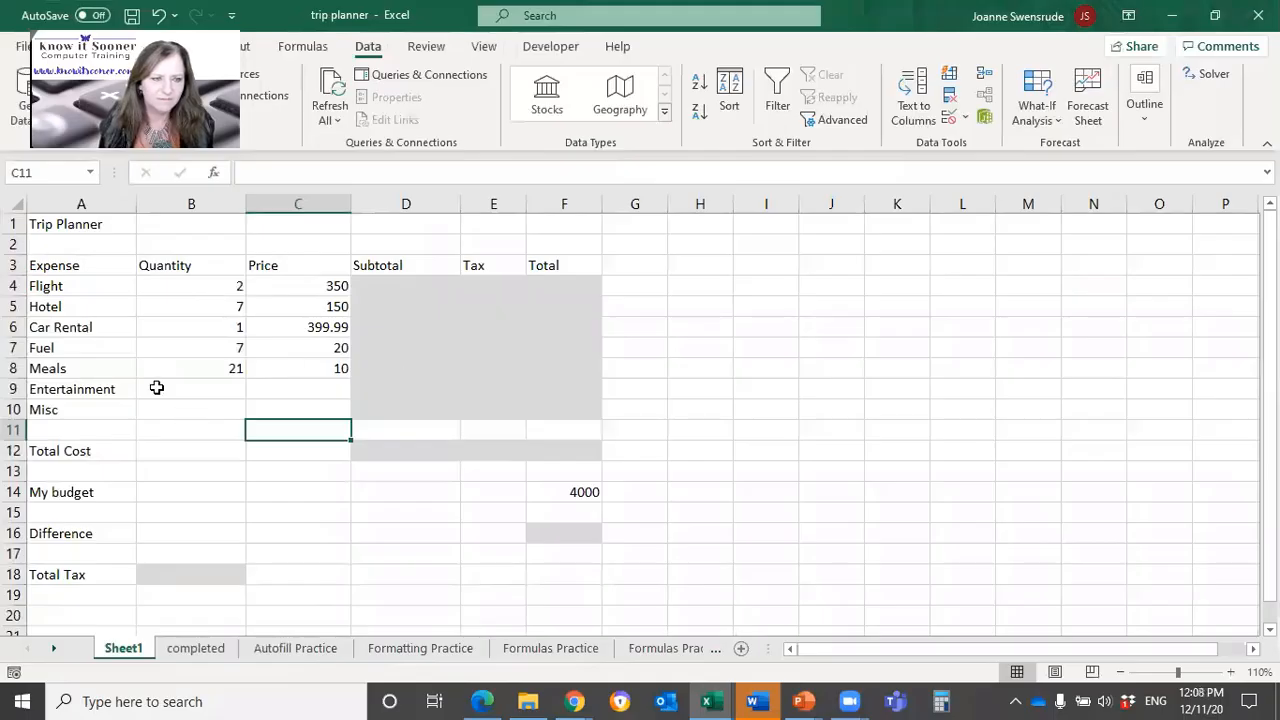
left_click(150, 283)
left_click(400, 284)
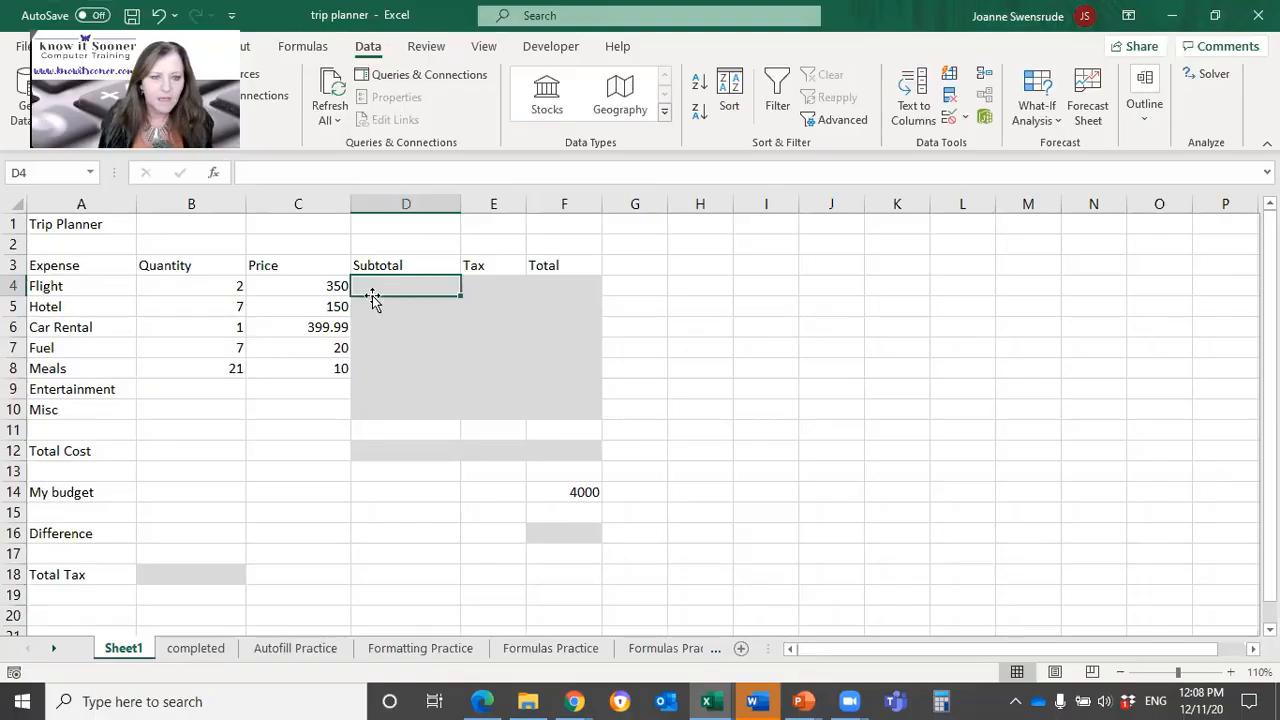
left_click(177, 289)
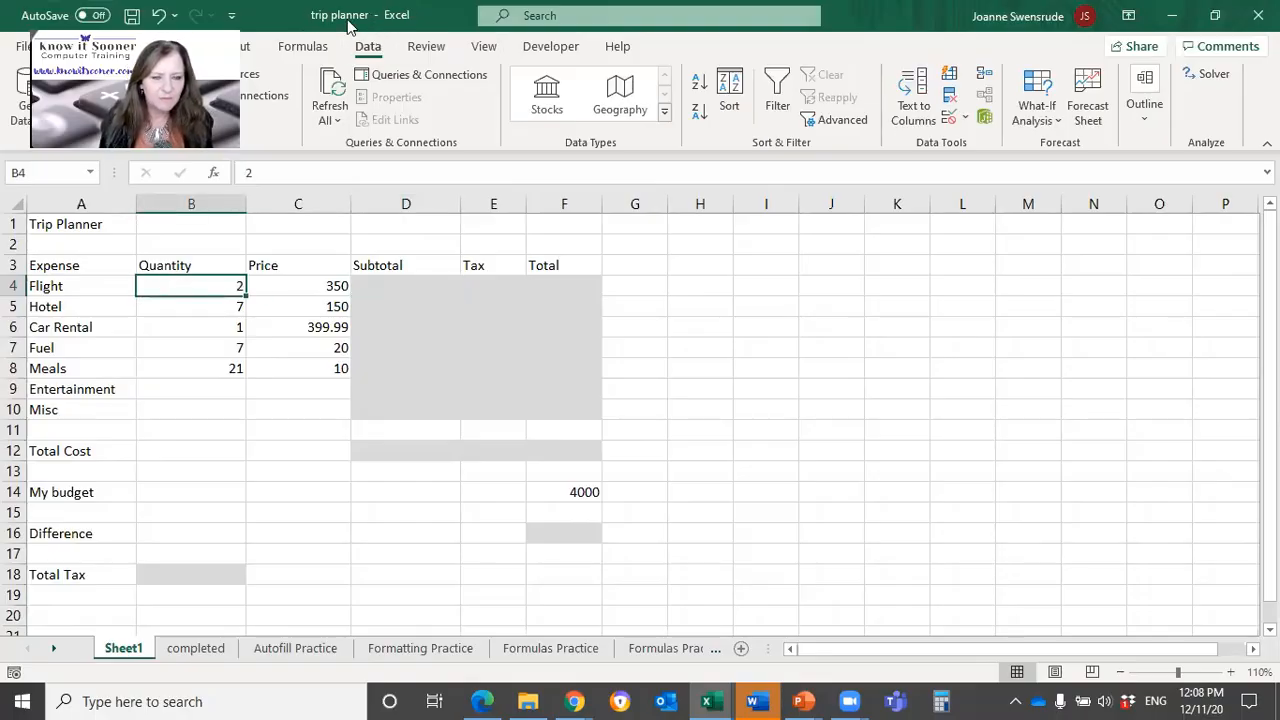
left_click(406, 286)
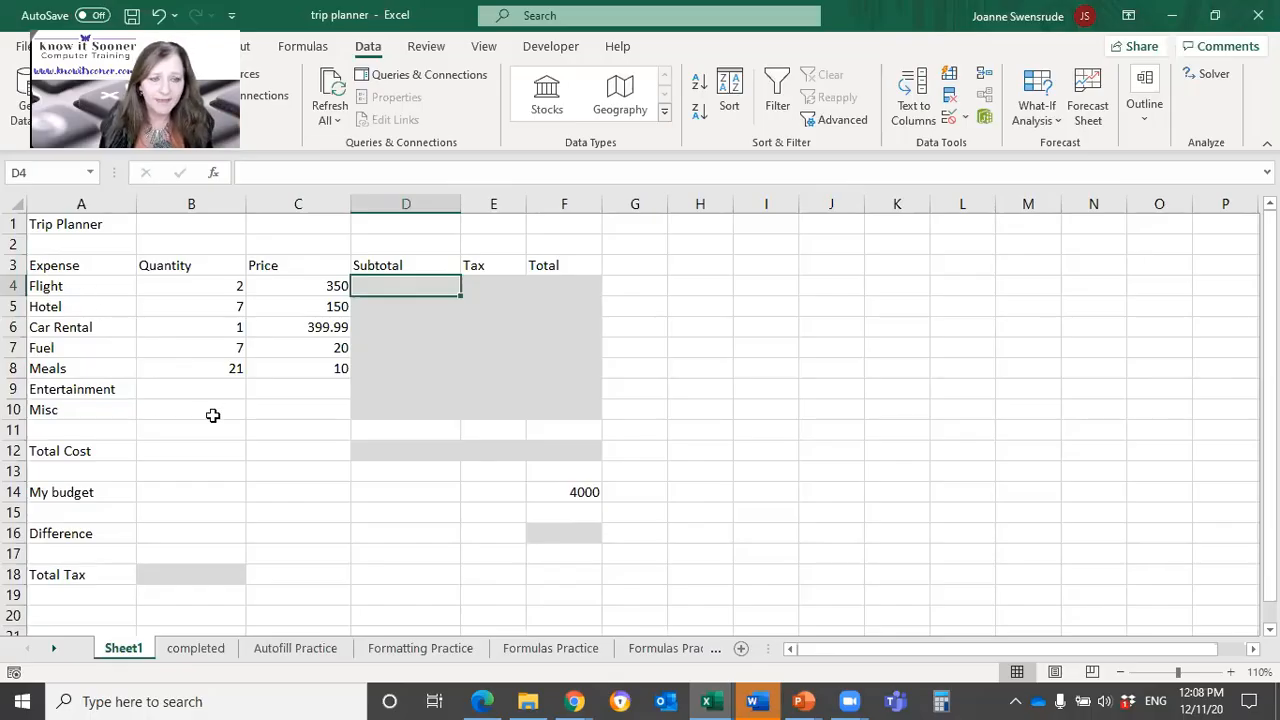
left_click(216, 290)
left_click(400, 281)
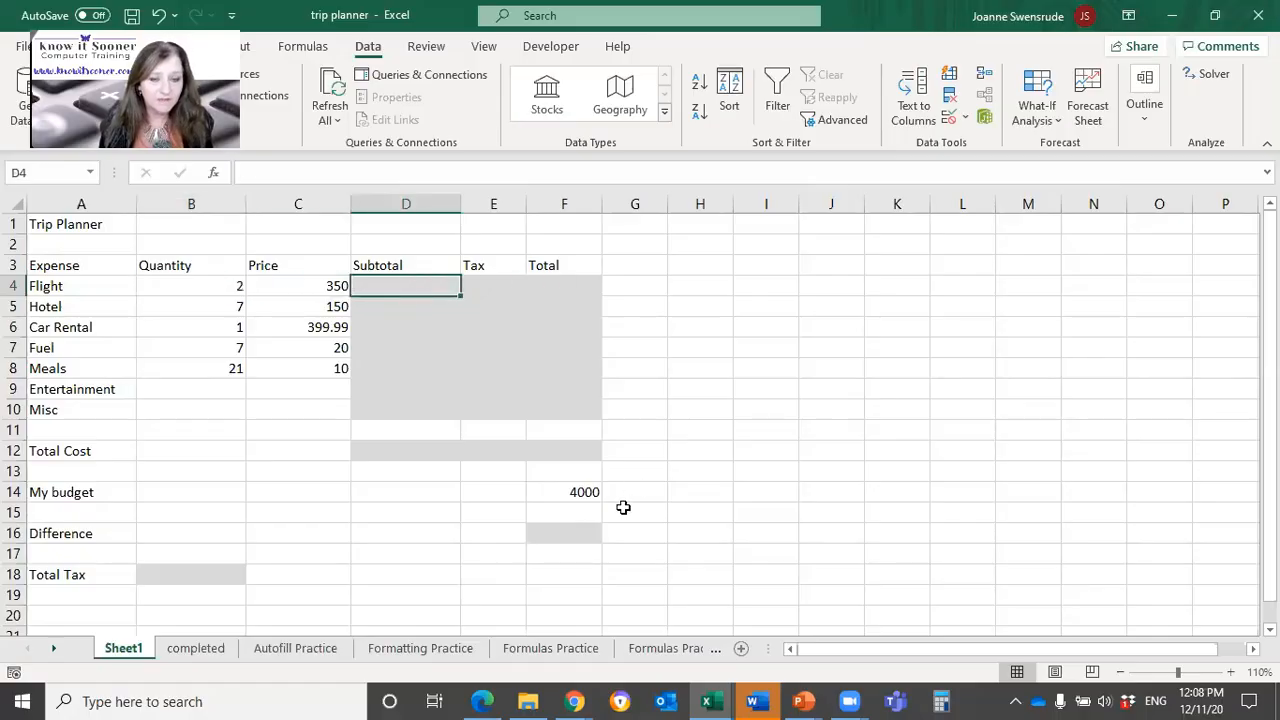
Step: Calculate the Flight subtotal in D4 by multiplying quantity by price with the formula =B4*C4
left_click(584, 492)
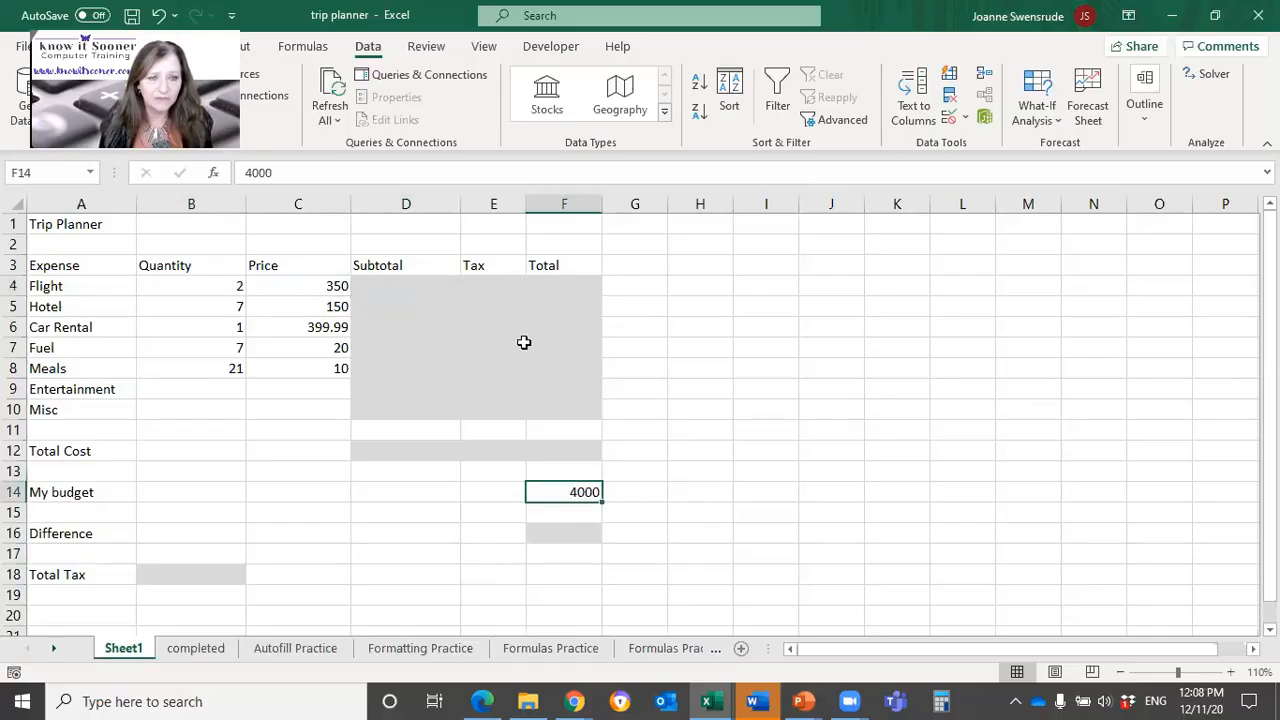
left_click(381, 286)
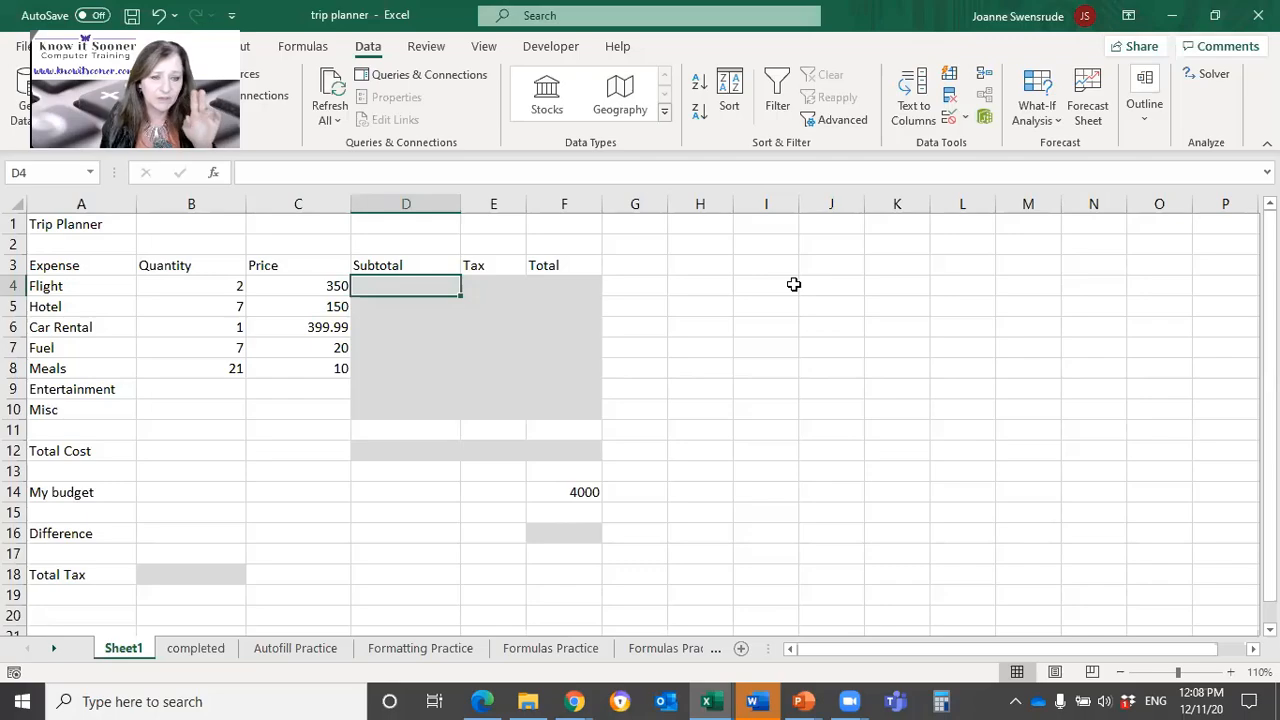
type("=")
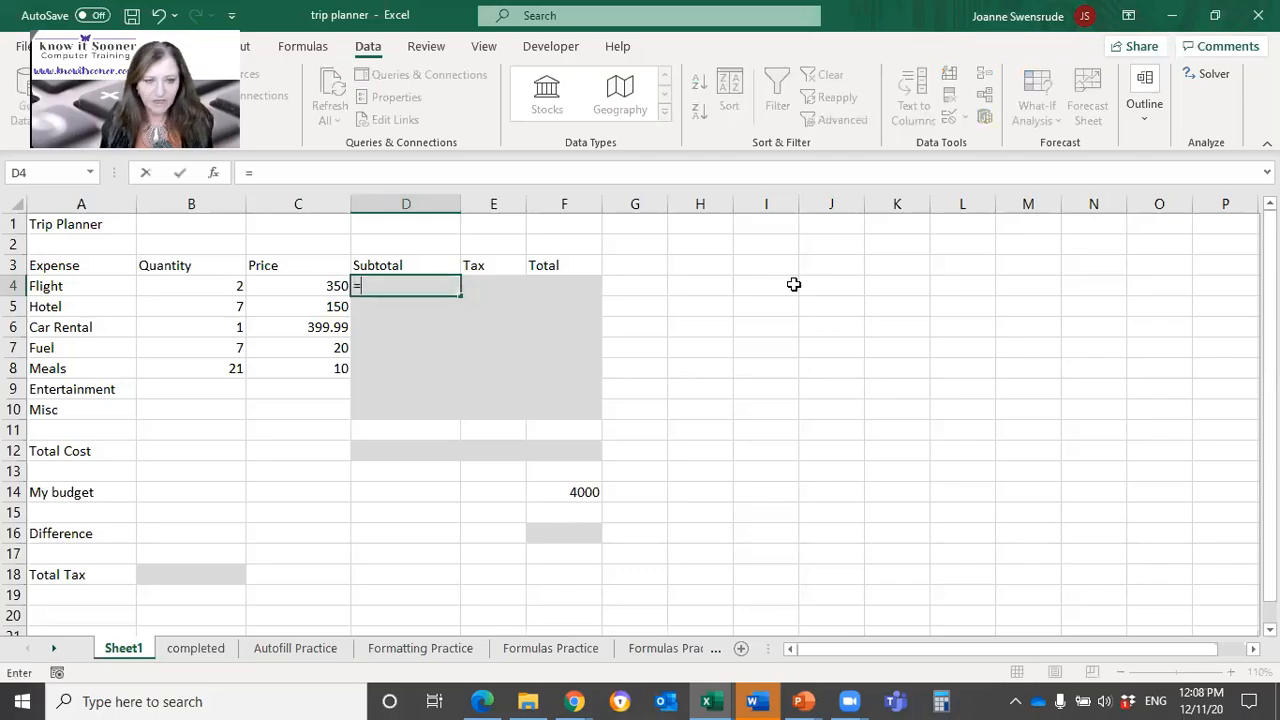
left_click(193, 286)
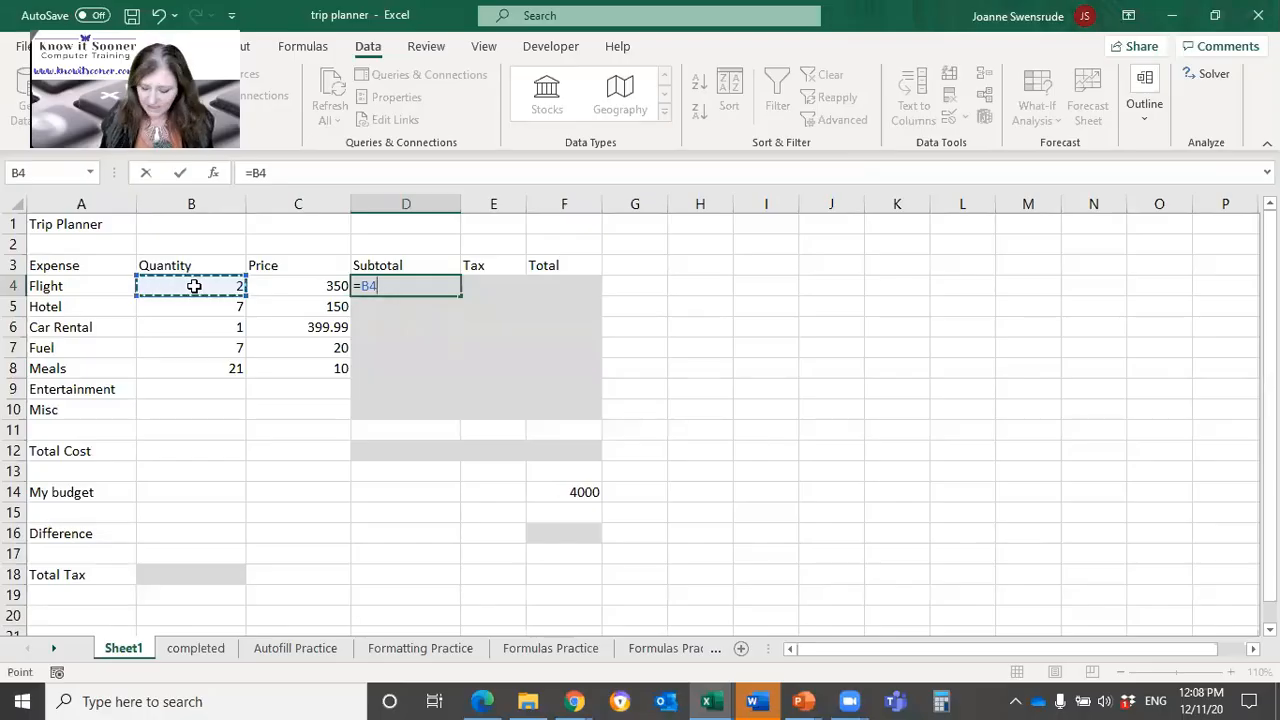
type("*")
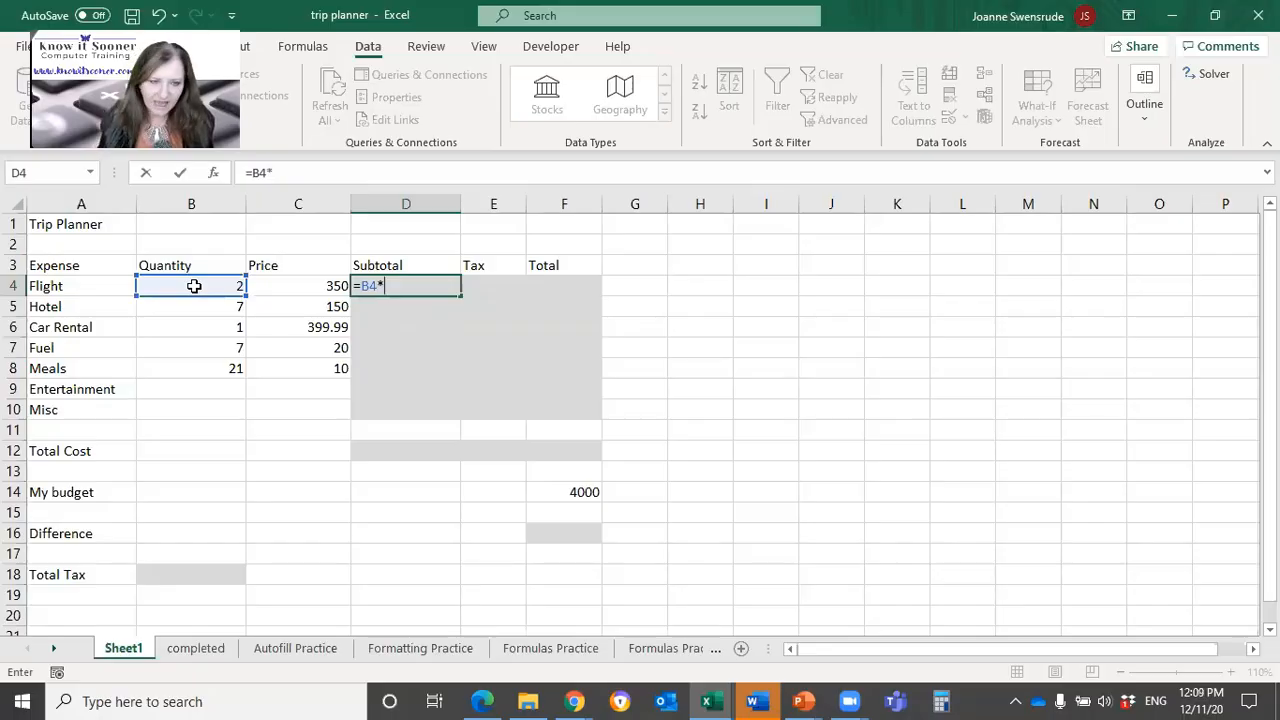
left_click(262, 287)
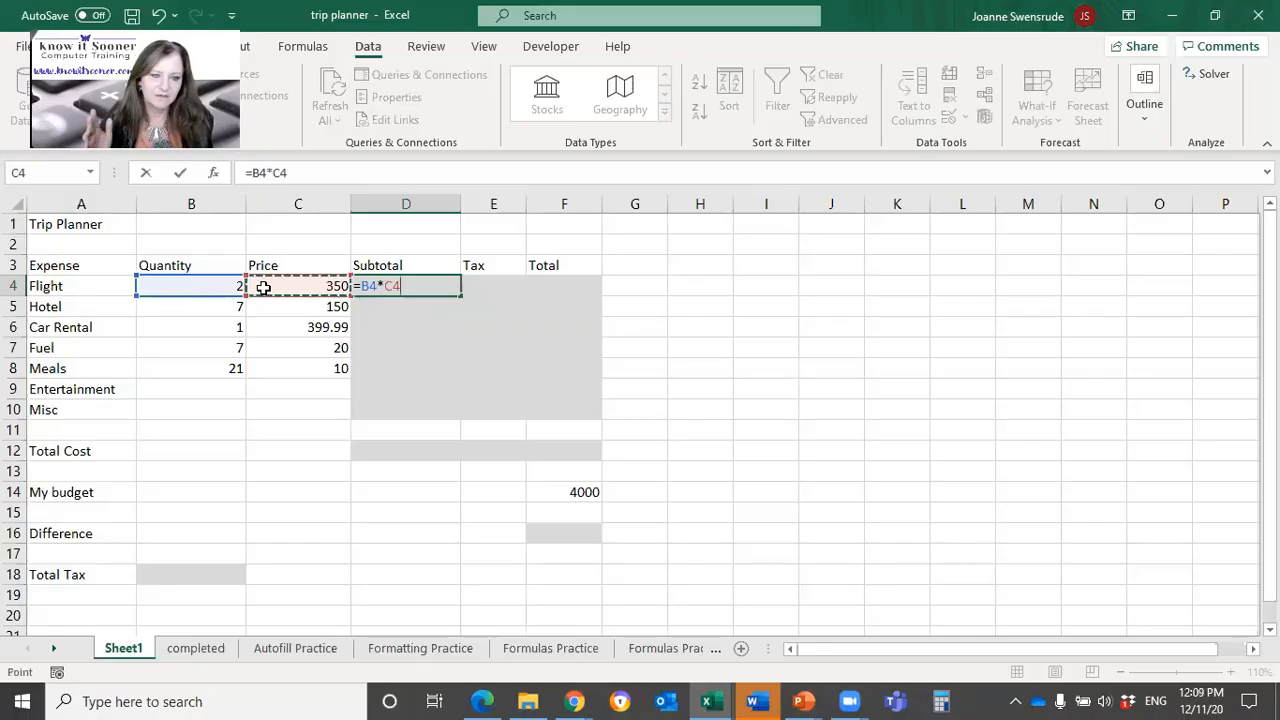
key("Return")
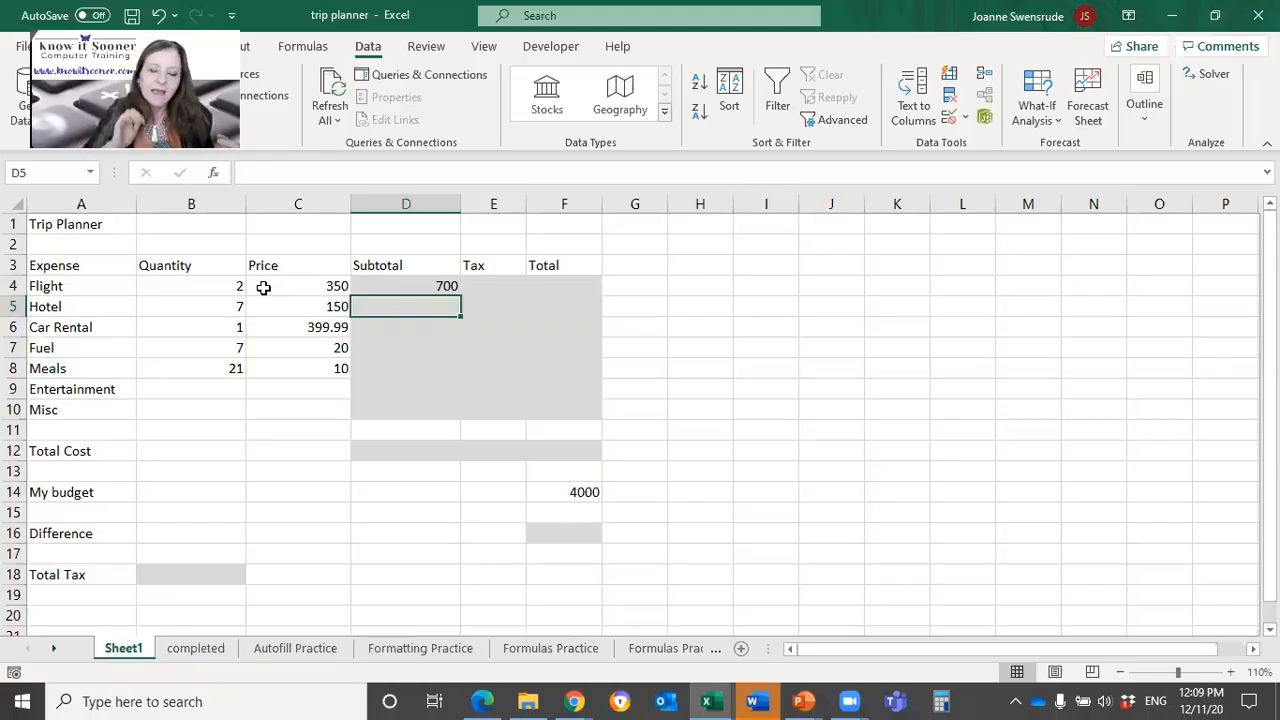
Step: Fill the Flight subtotal formula from D4 down through the Misc row (D10) and check the empty Entertainment and Misc inputs
left_click(263, 287)
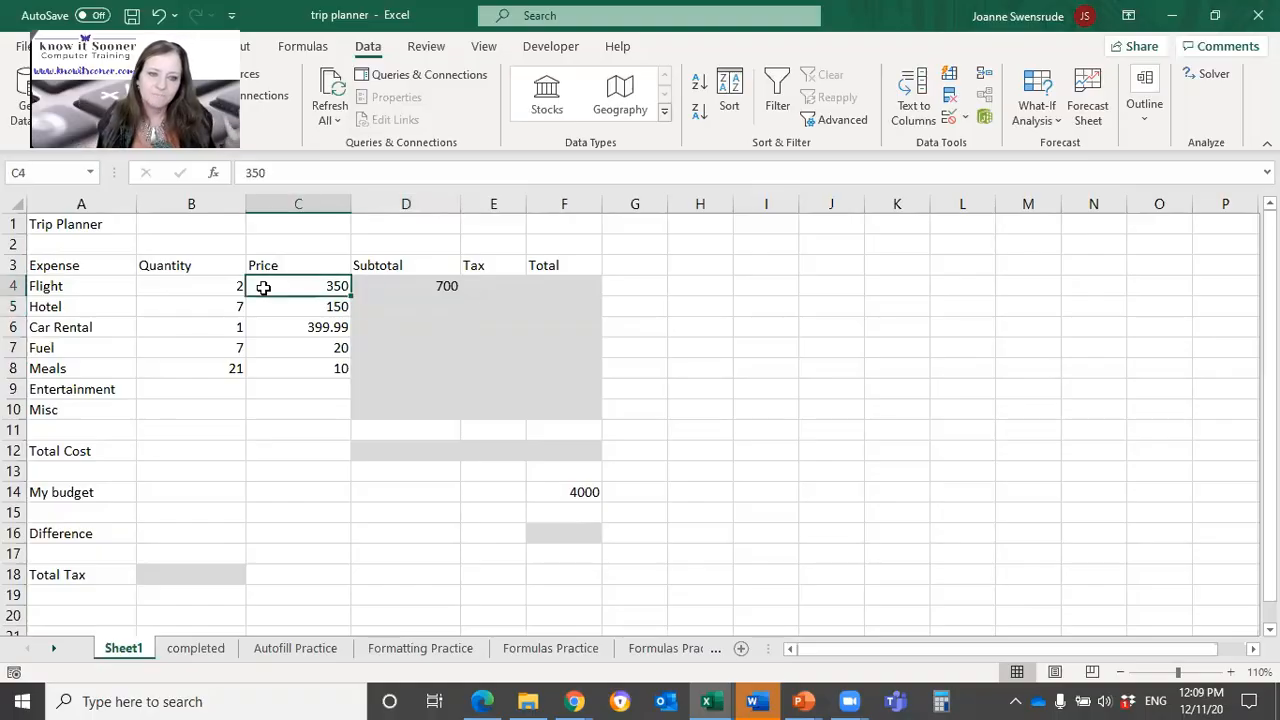
left_click(371, 289)
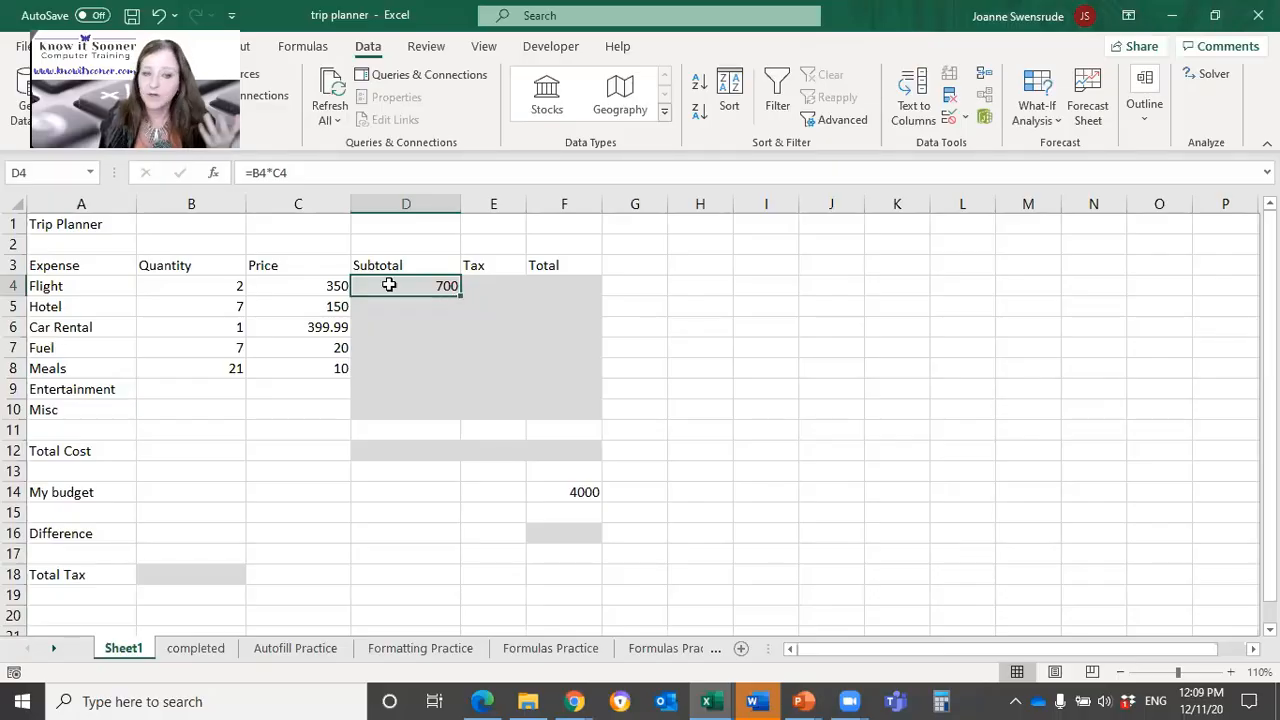
left_click(213, 286)
left_click(338, 286)
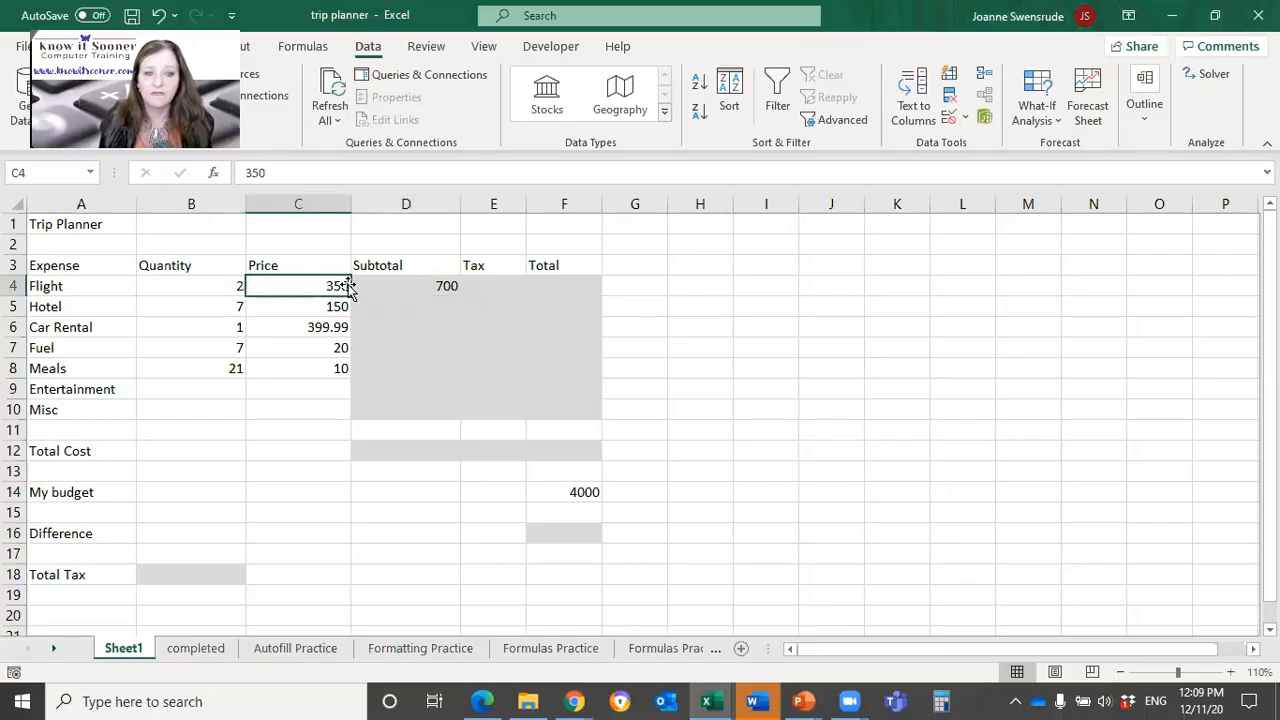
left_click(423, 286)
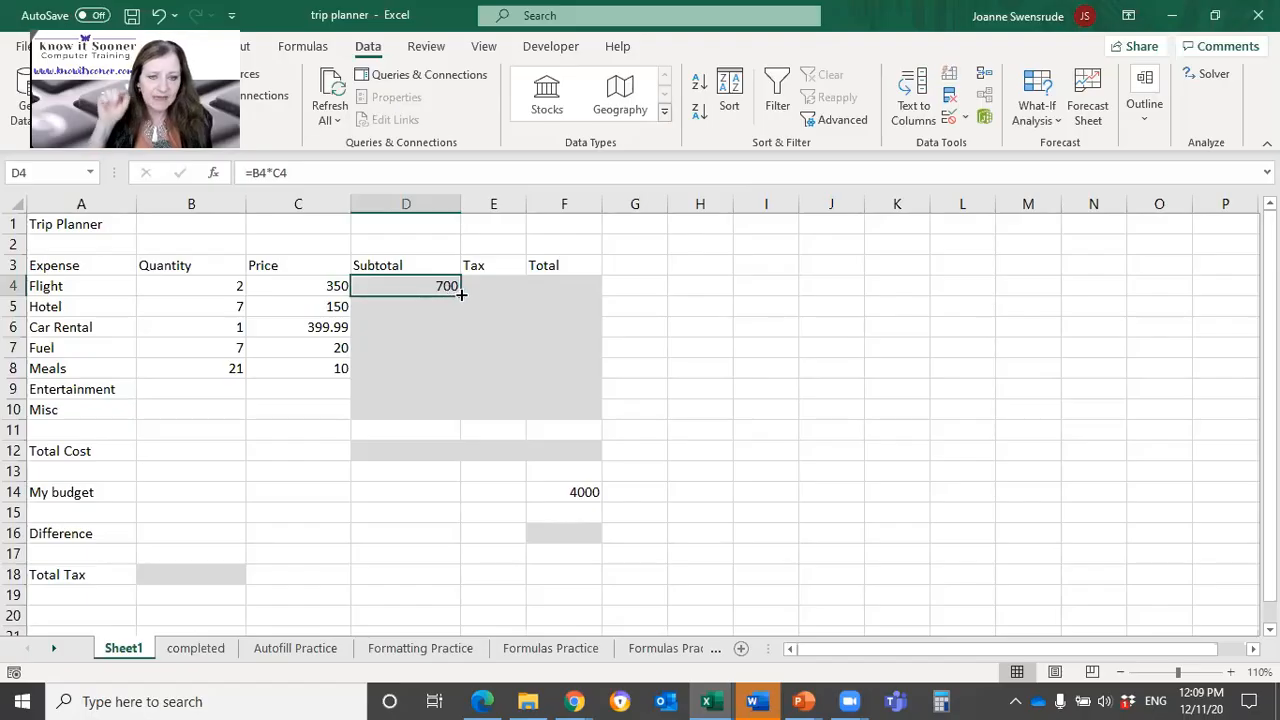
left_click_drag(461, 295, 449, 416)
left_click(149, 389)
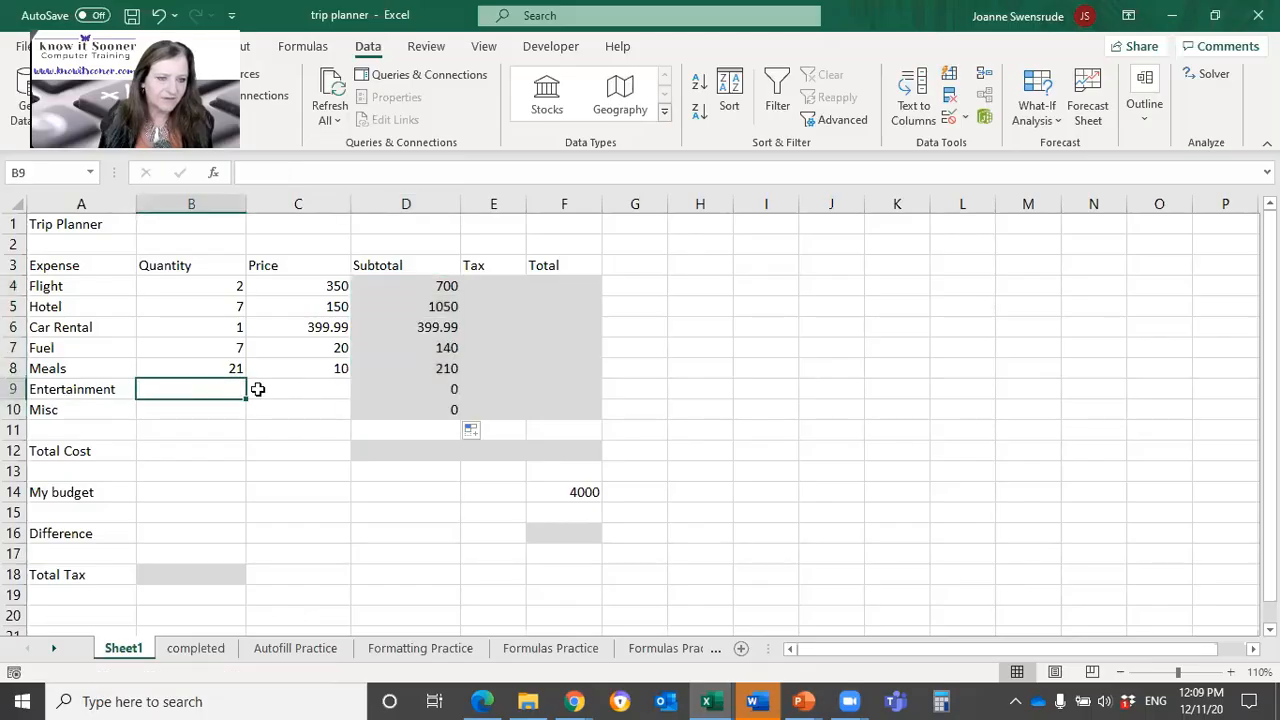
left_click(257, 389)
left_click(217, 411)
left_click(284, 408)
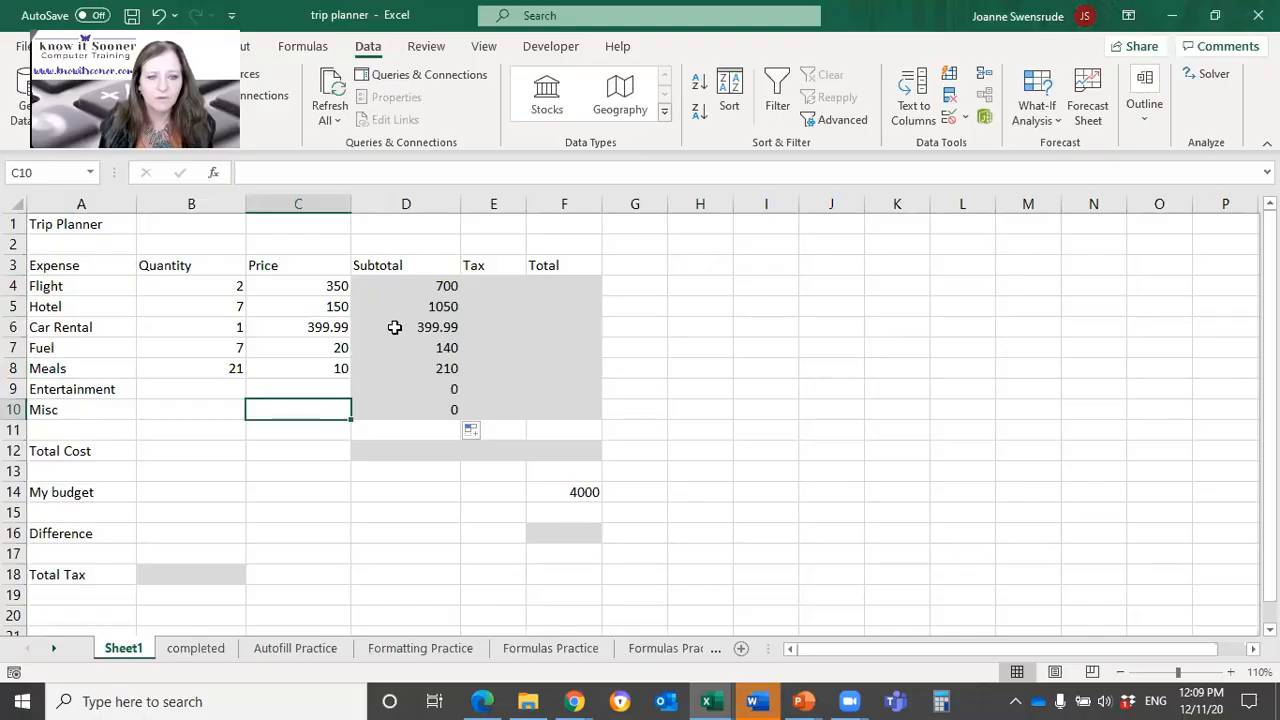
Step: Calculate the Flight tax in E4 as 5% of the subtotal with the formula =D4*5%
left_click(484, 290)
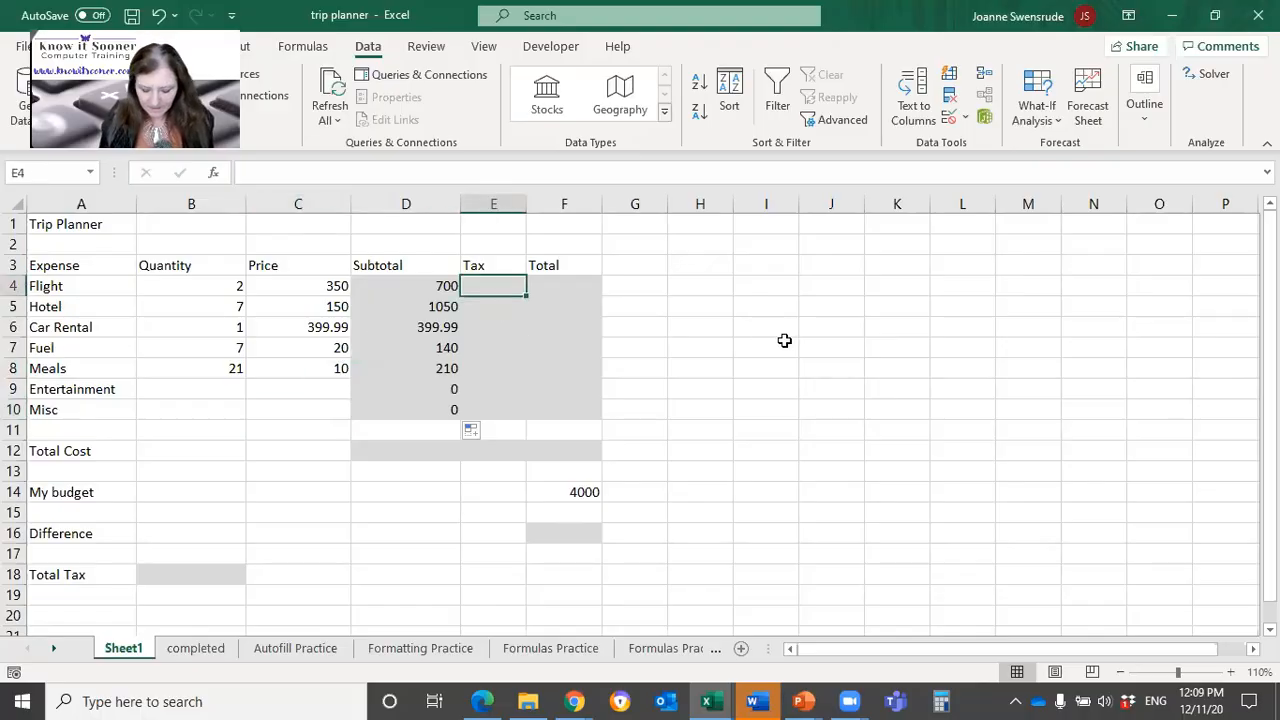
type("=")
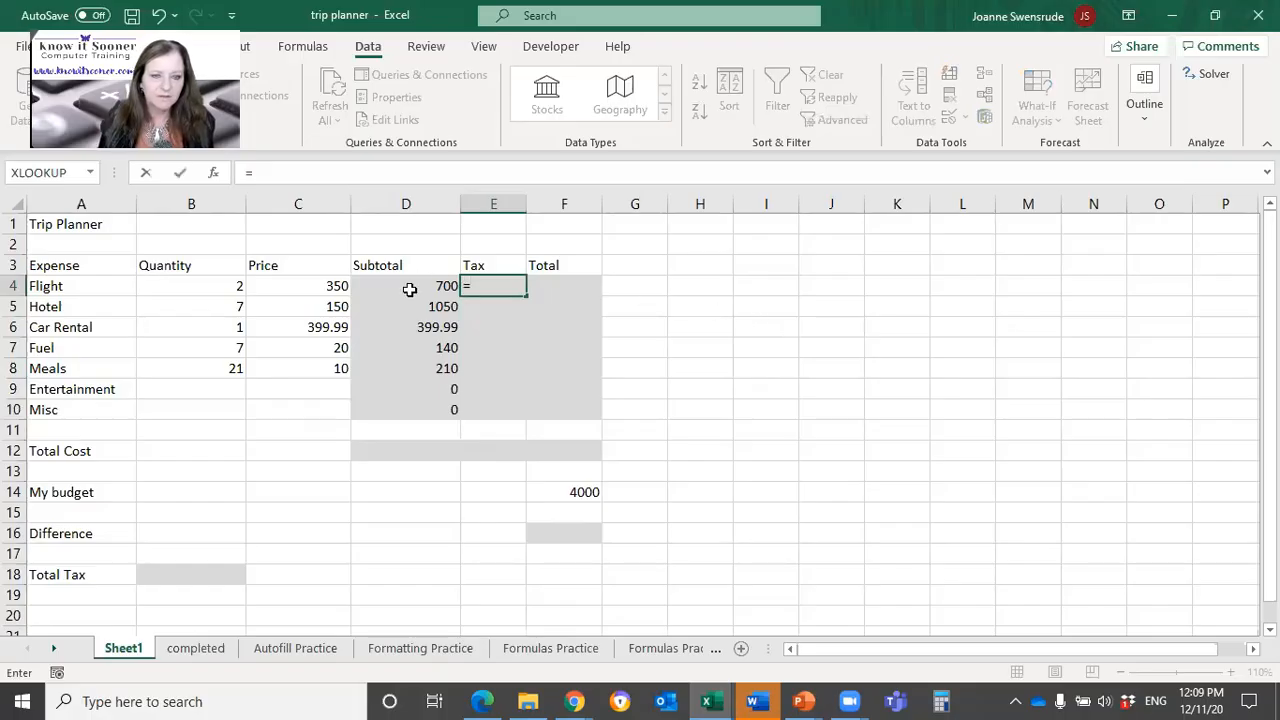
left_click(409, 288)
type("*5")
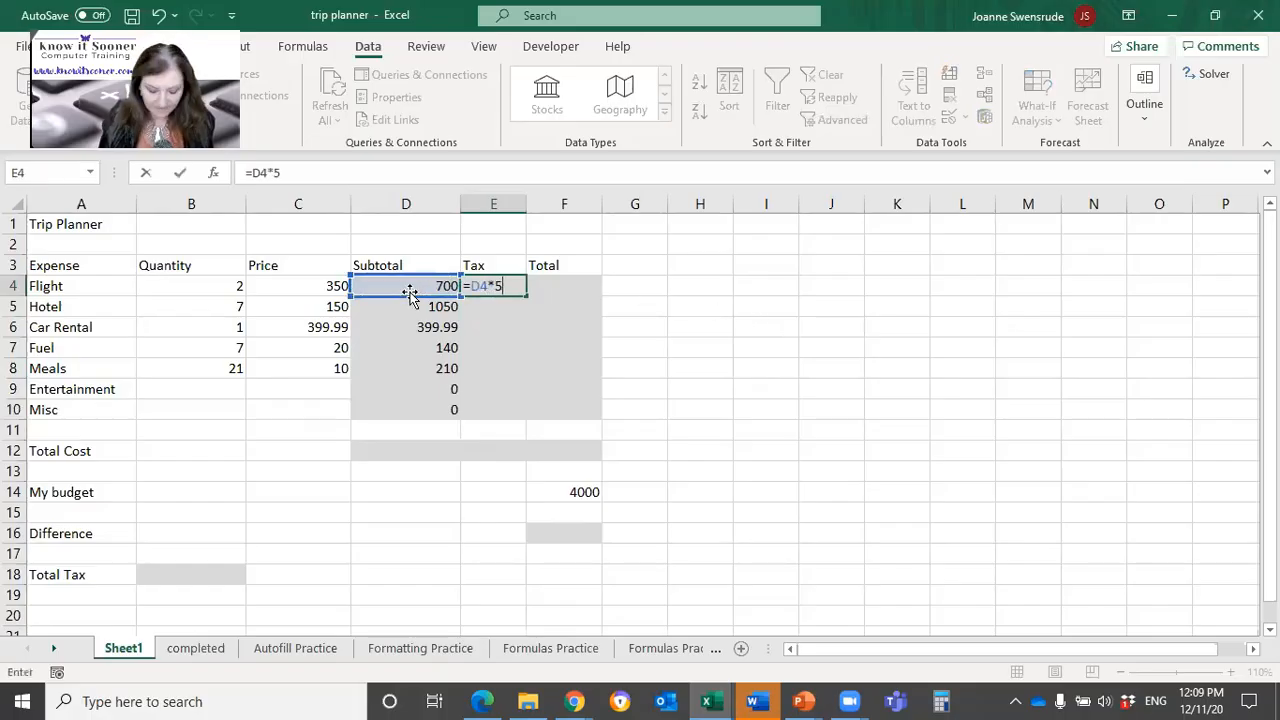
type("%")
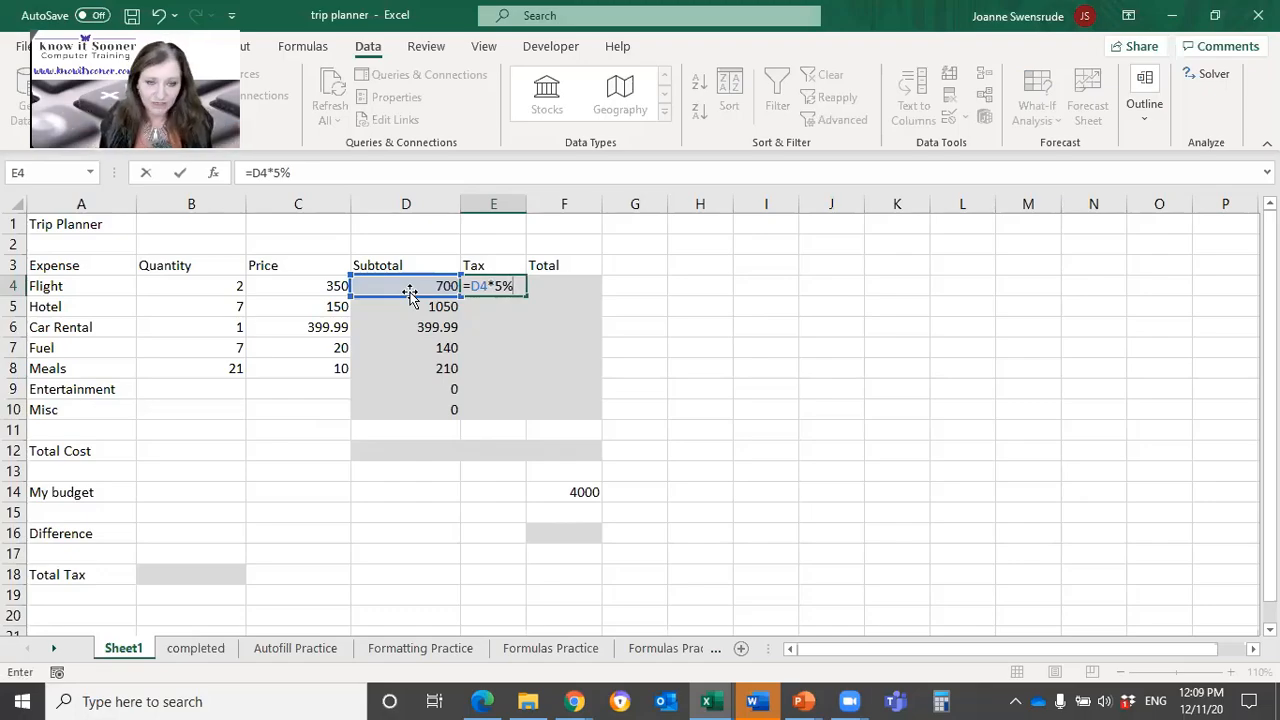
key("Return")
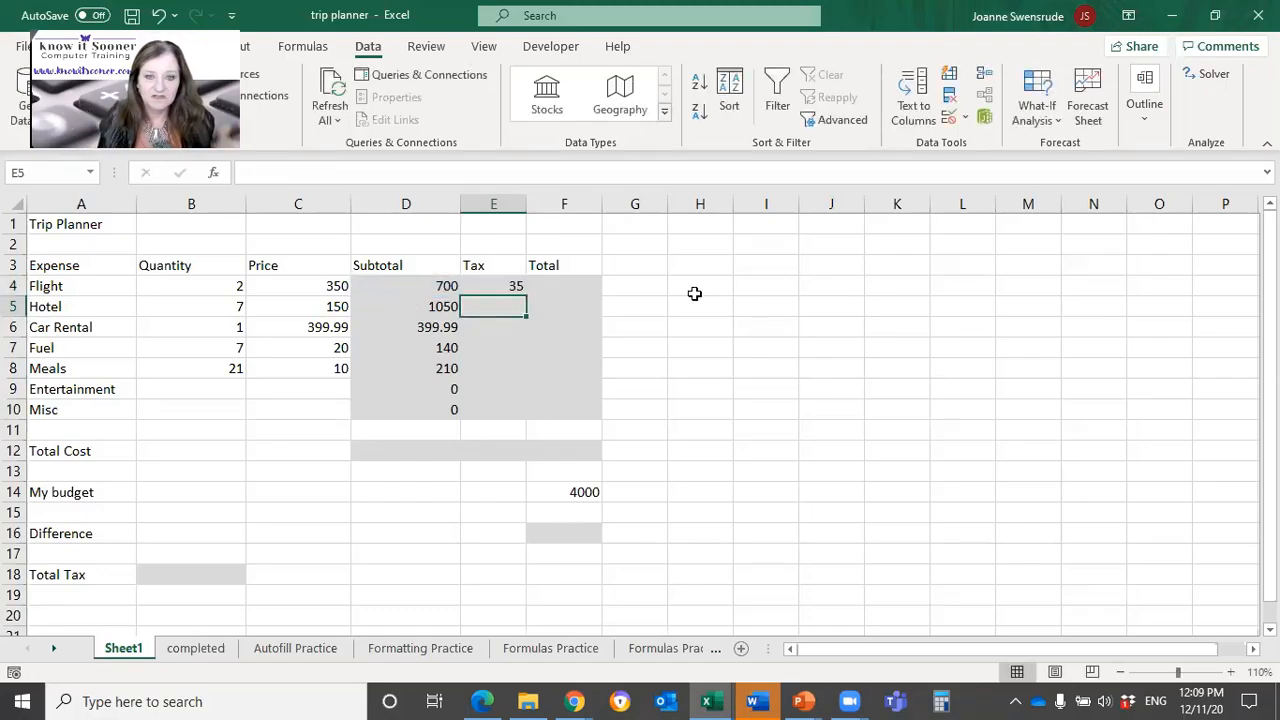
Step: Fill the tax formula from E4 down through E10 and point out blank row 11 below the expense list
left_click(486, 285)
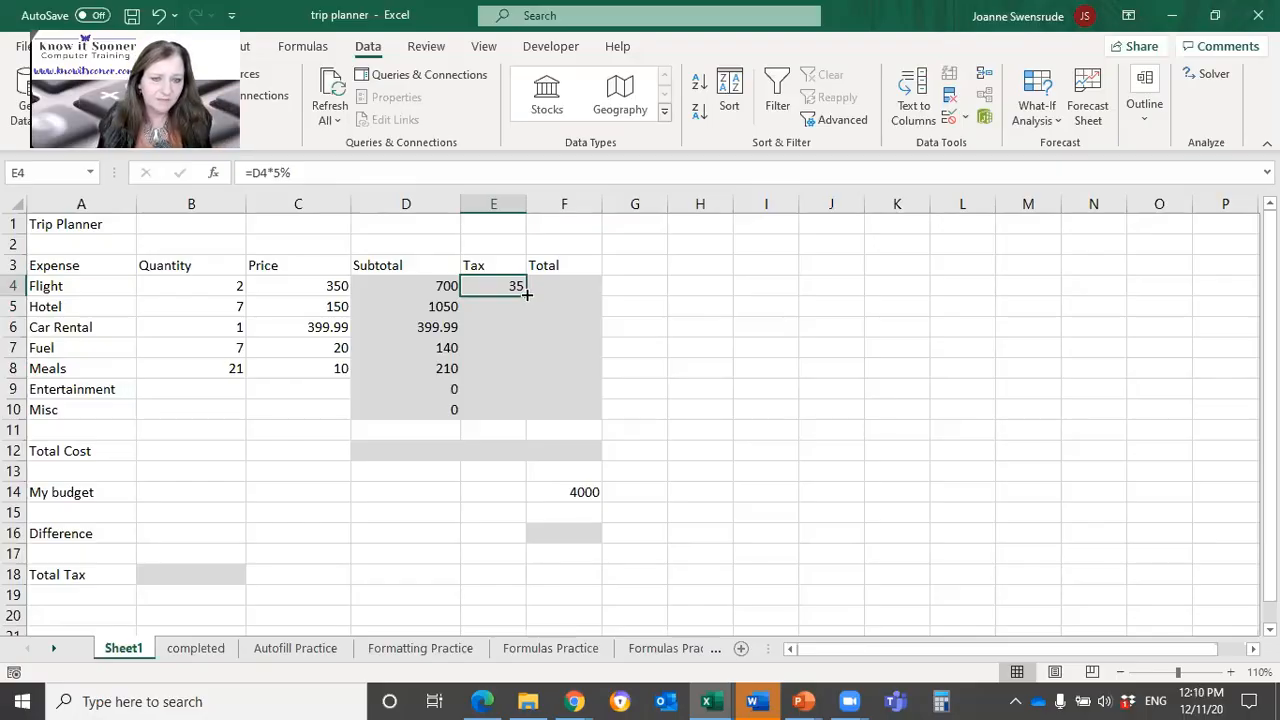
double_click(527, 293)
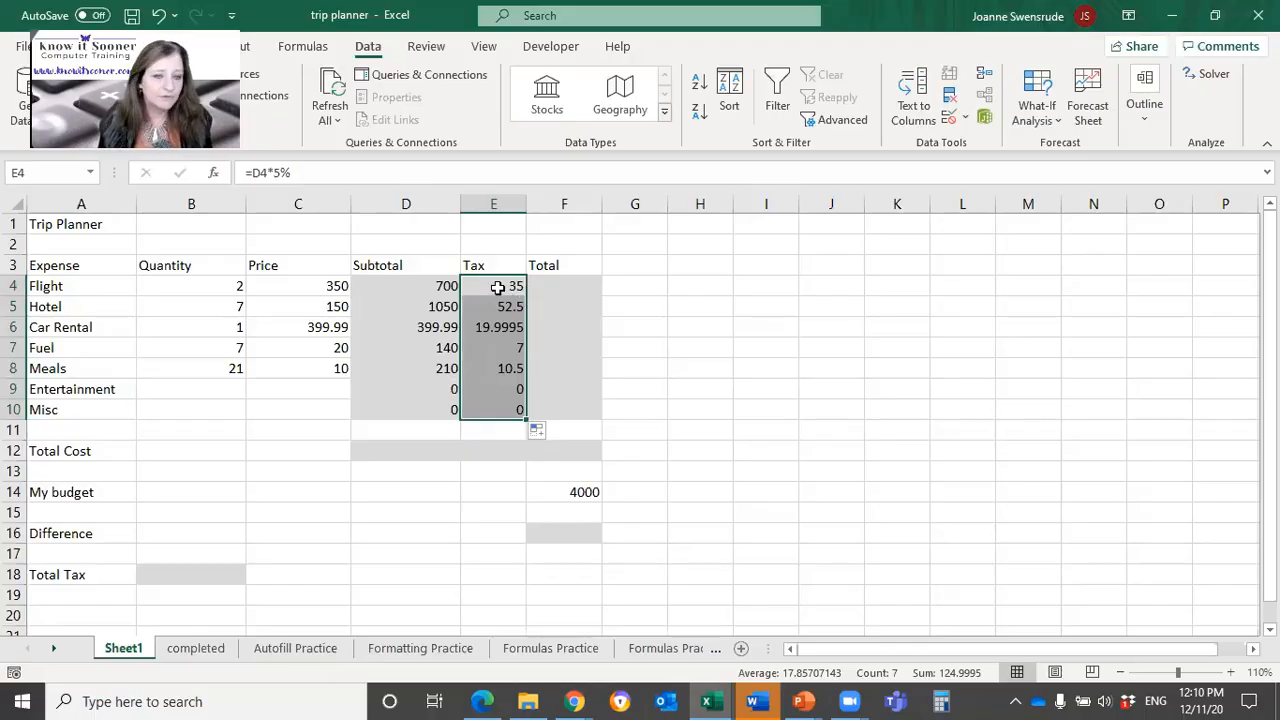
left_click(500, 286)
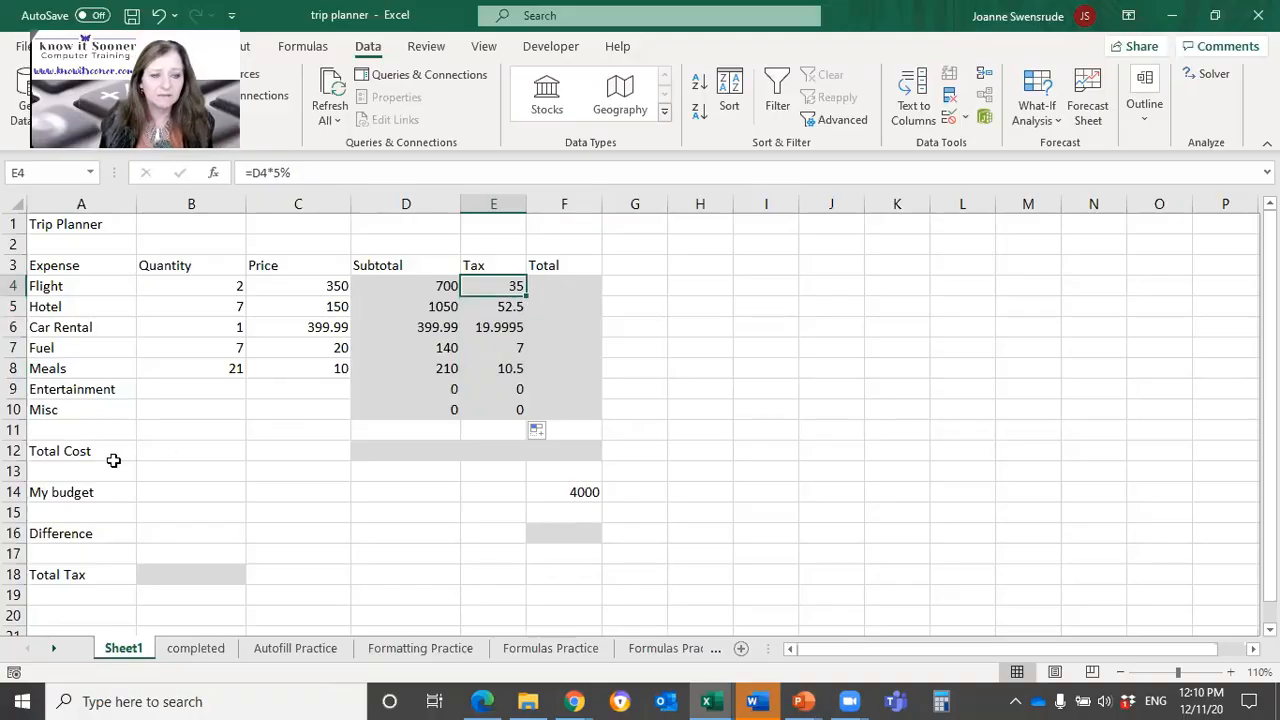
left_click(14, 430)
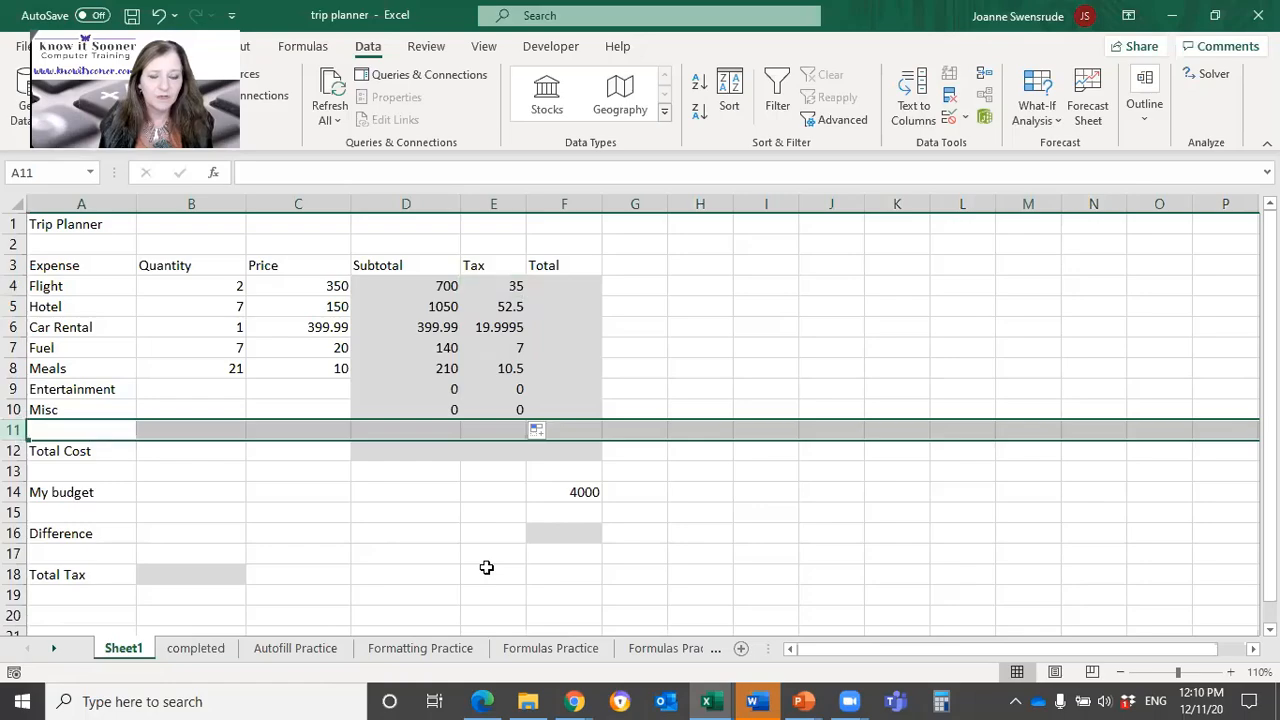
left_click(262, 488)
left_click(14, 430)
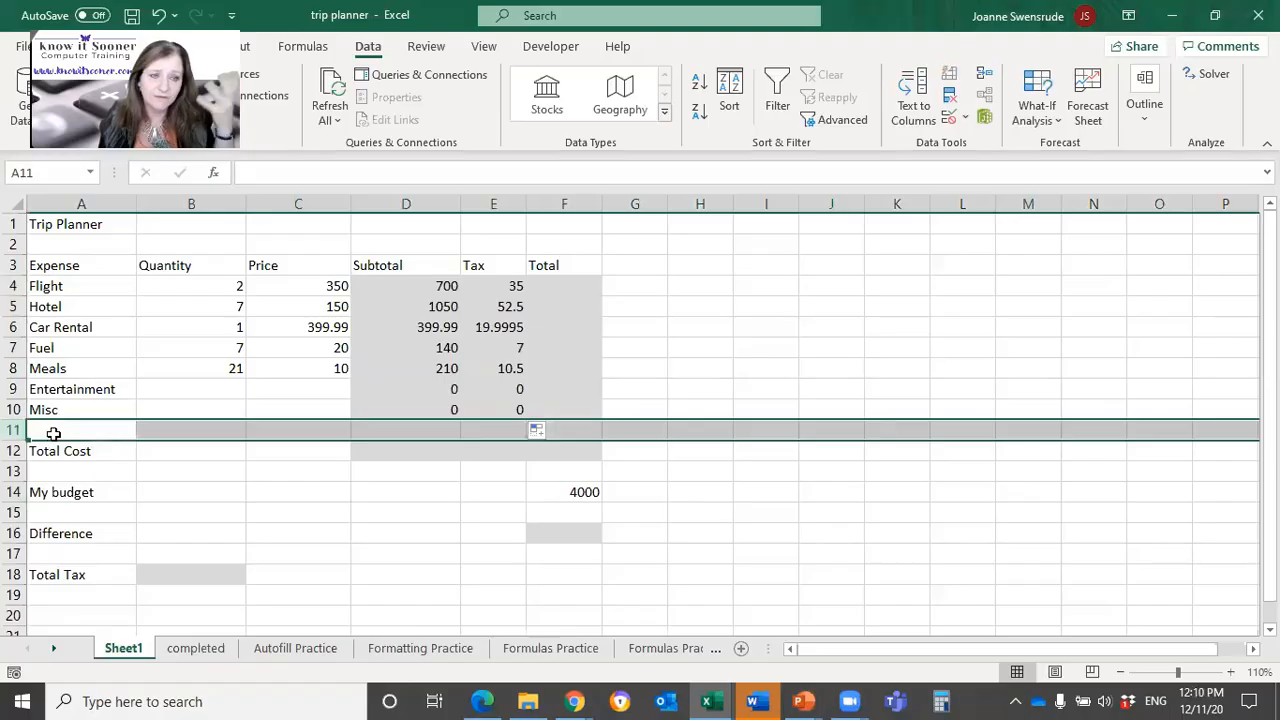
Step: Calculate the Flight total in F4 by adding subtotal and tax with the formula =D4+E4
left_click(553, 287)
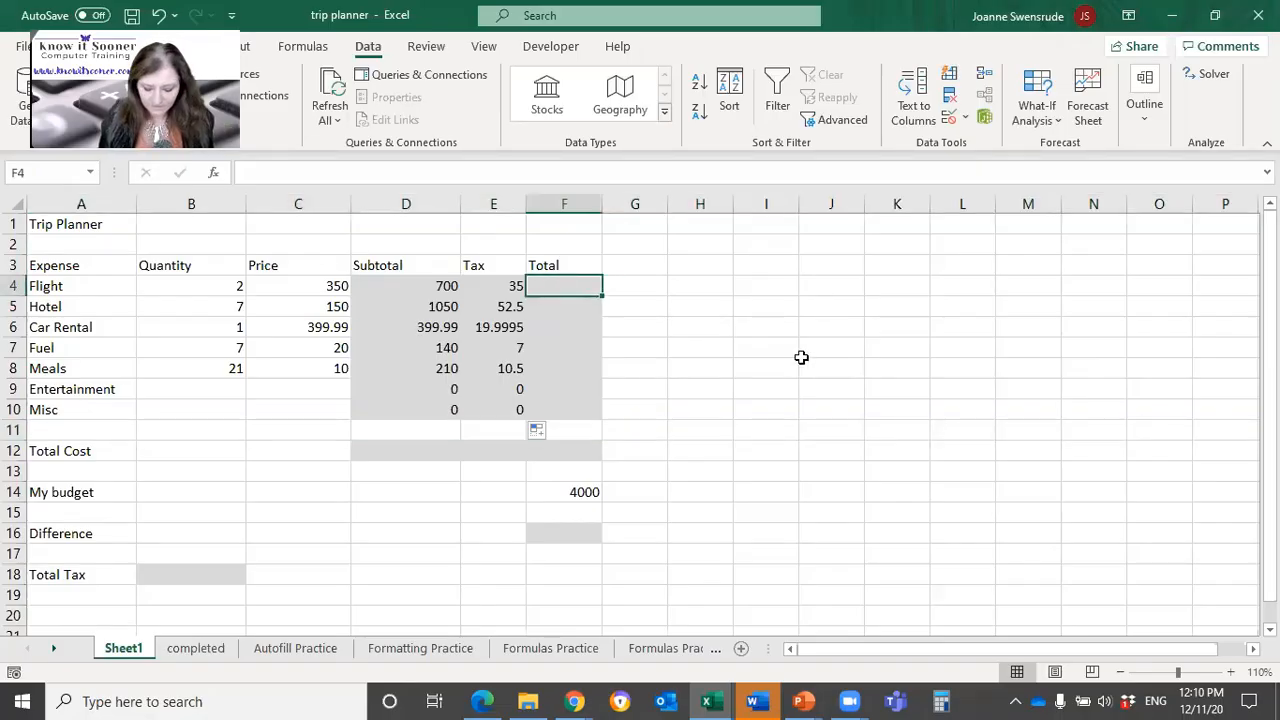
type("=")
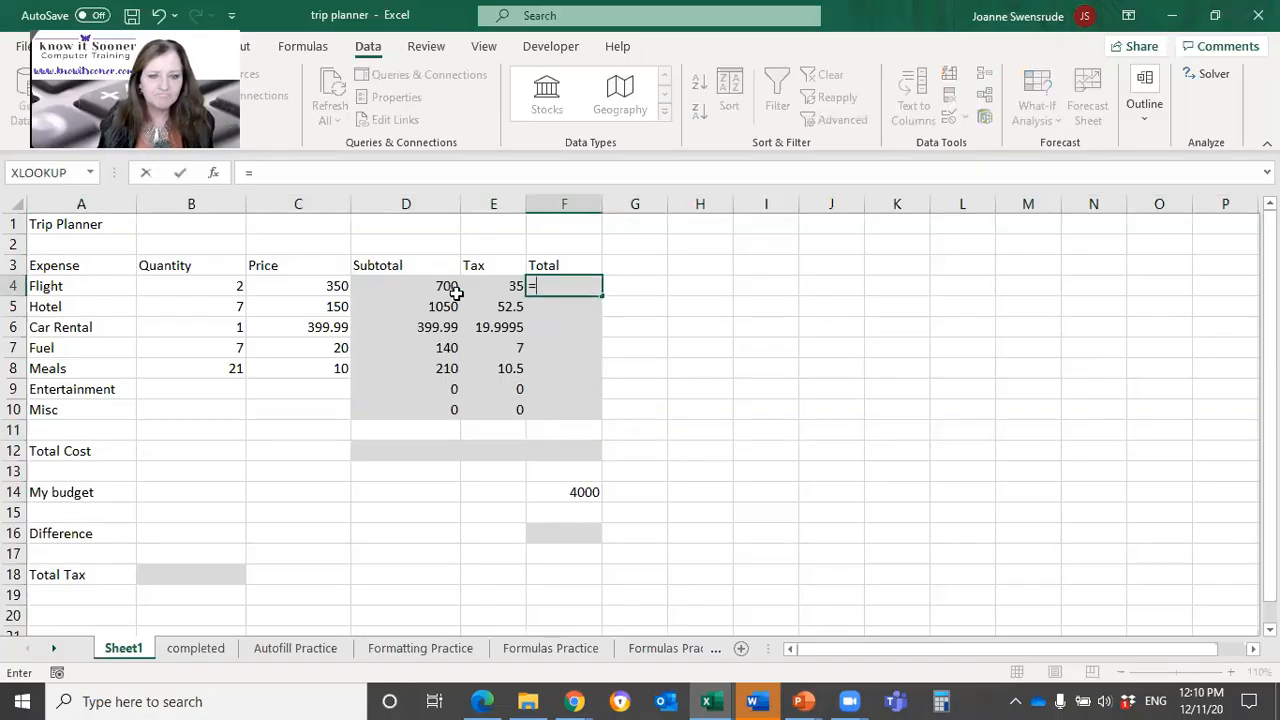
left_click(415, 285)
type("+")
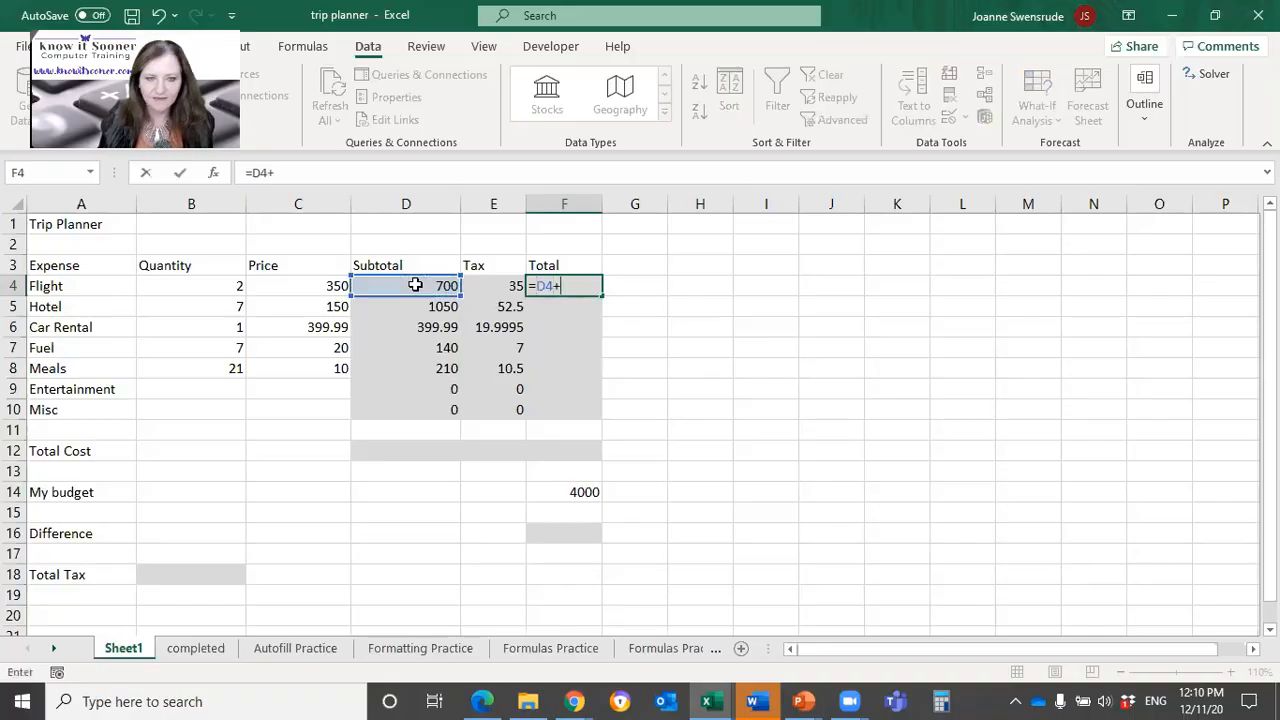
left_click(497, 286)
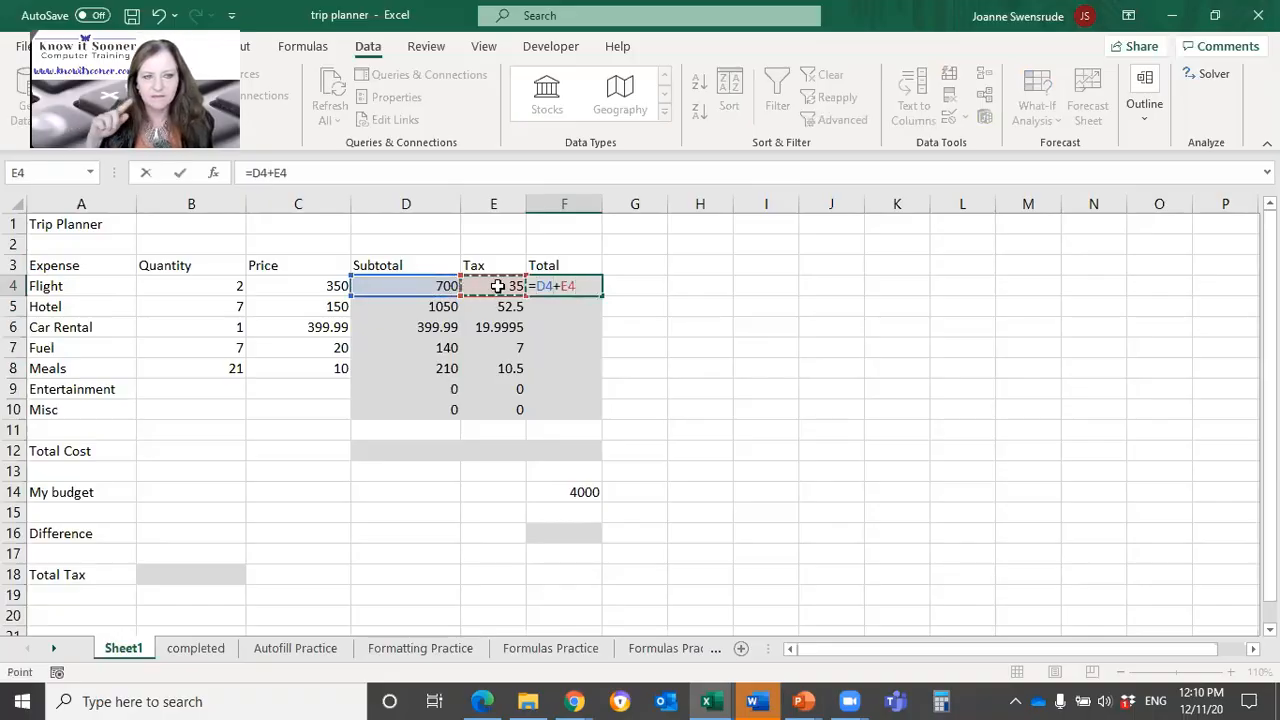
key("Return")
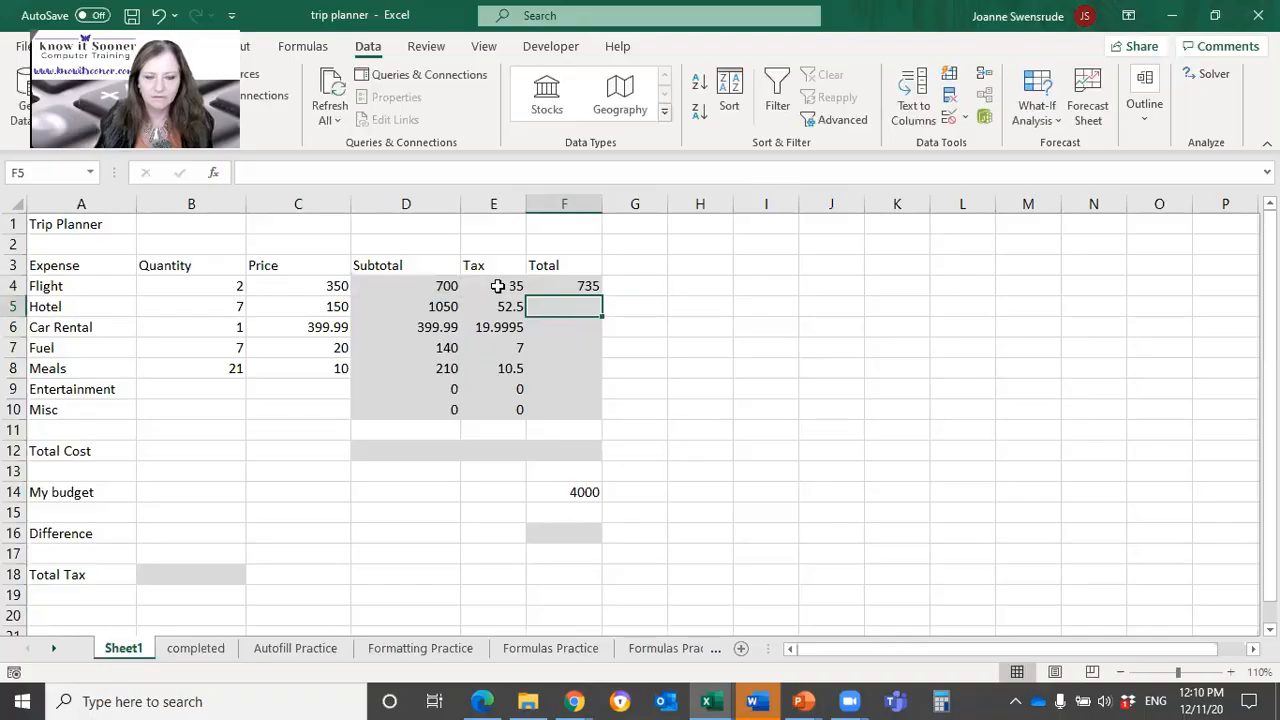
Step: Fill the total formula from F4 down through F10 and review the Flight row's Subtotal, Tax and Total formulas
left_click(555, 286)
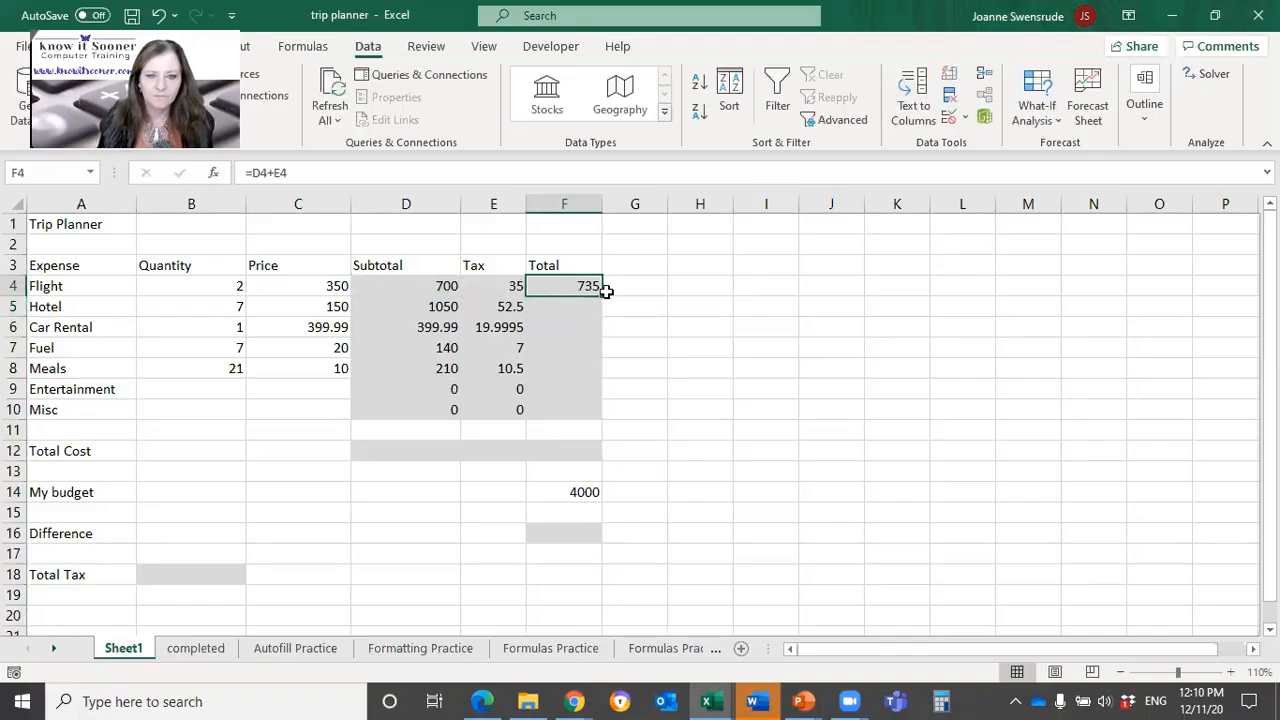
double_click(600, 293)
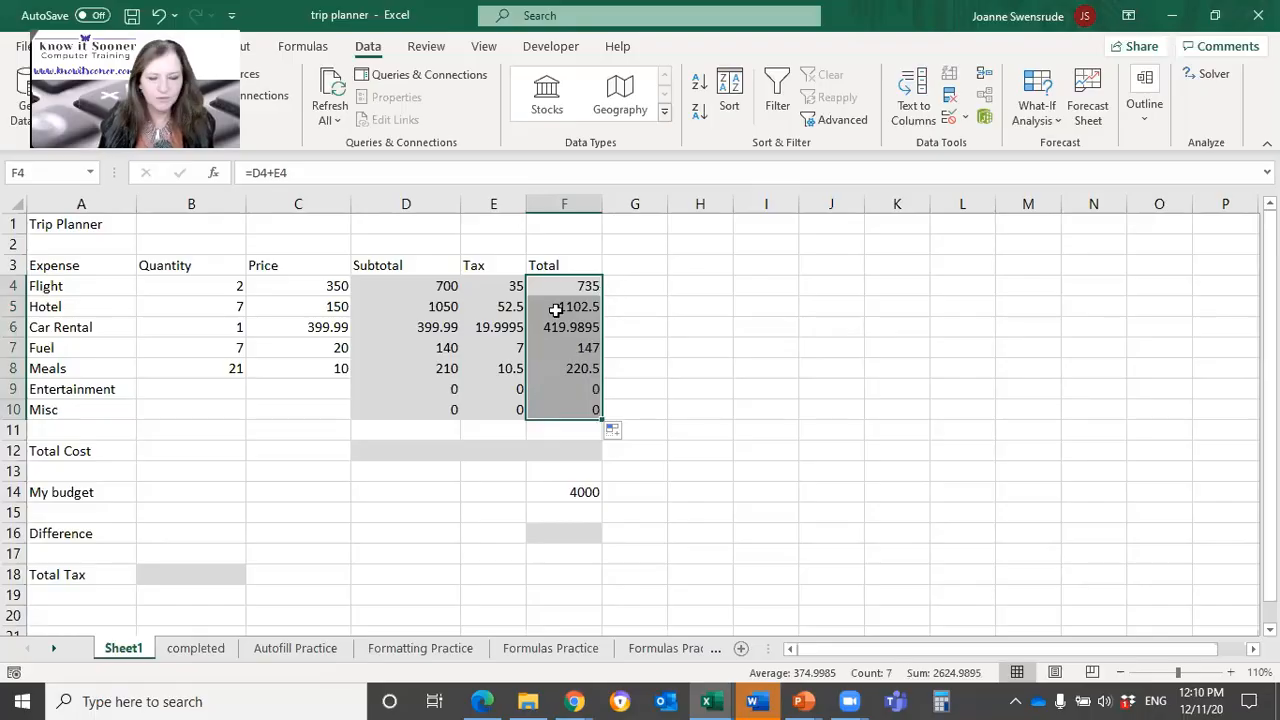
left_click(714, 372)
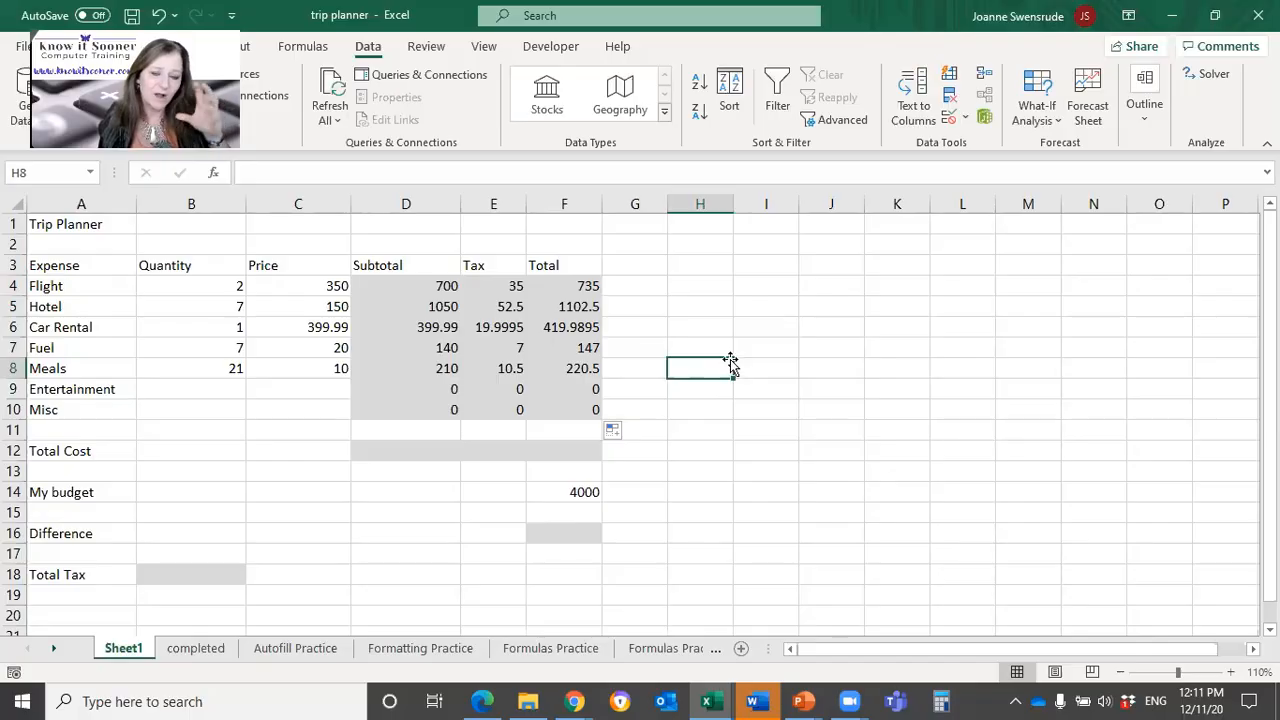
left_click(414, 284)
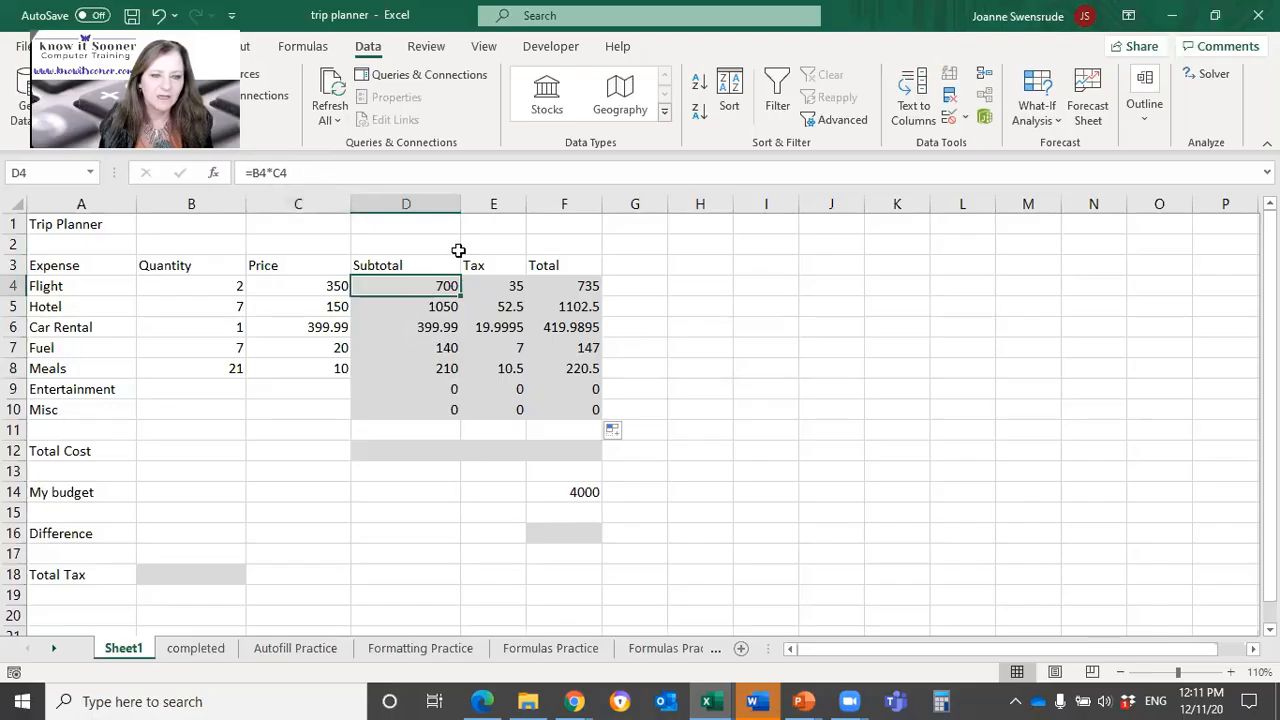
left_click(491, 286)
left_click(565, 285)
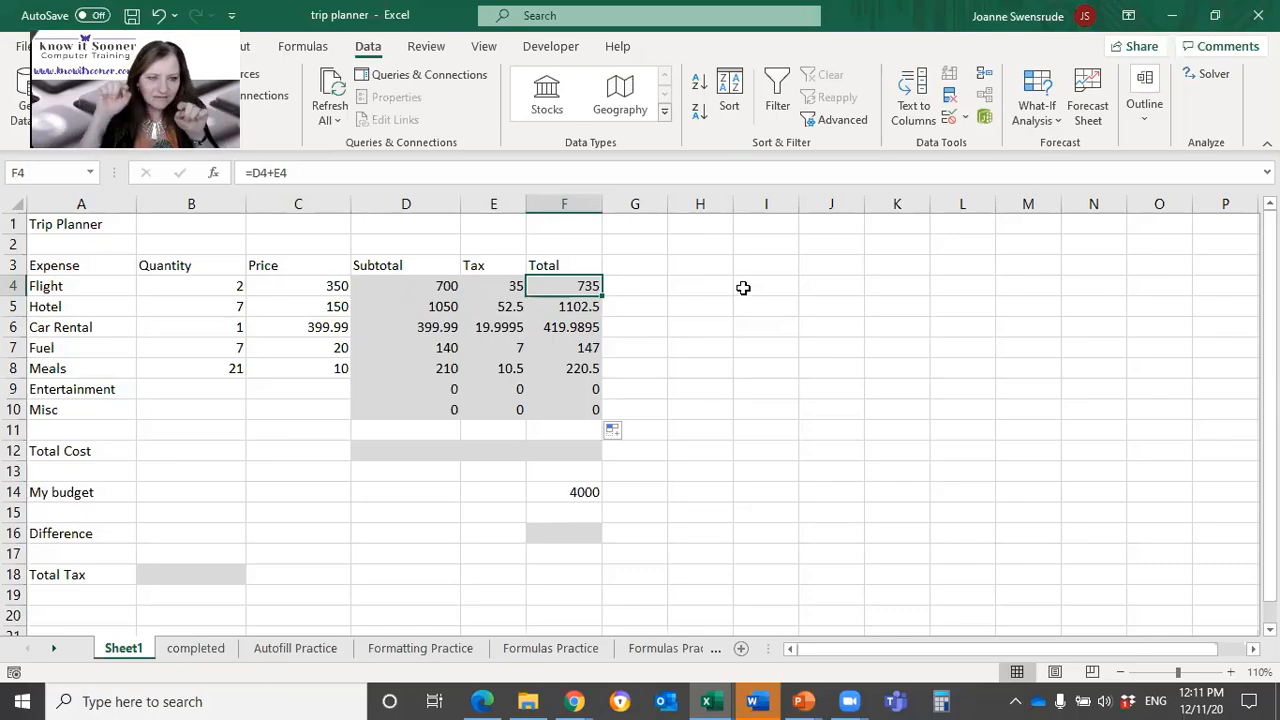
Step: Enter a tilde (~) in cell I4 to illustrate the key used for the show-formulas shortcut
left_click(743, 288)
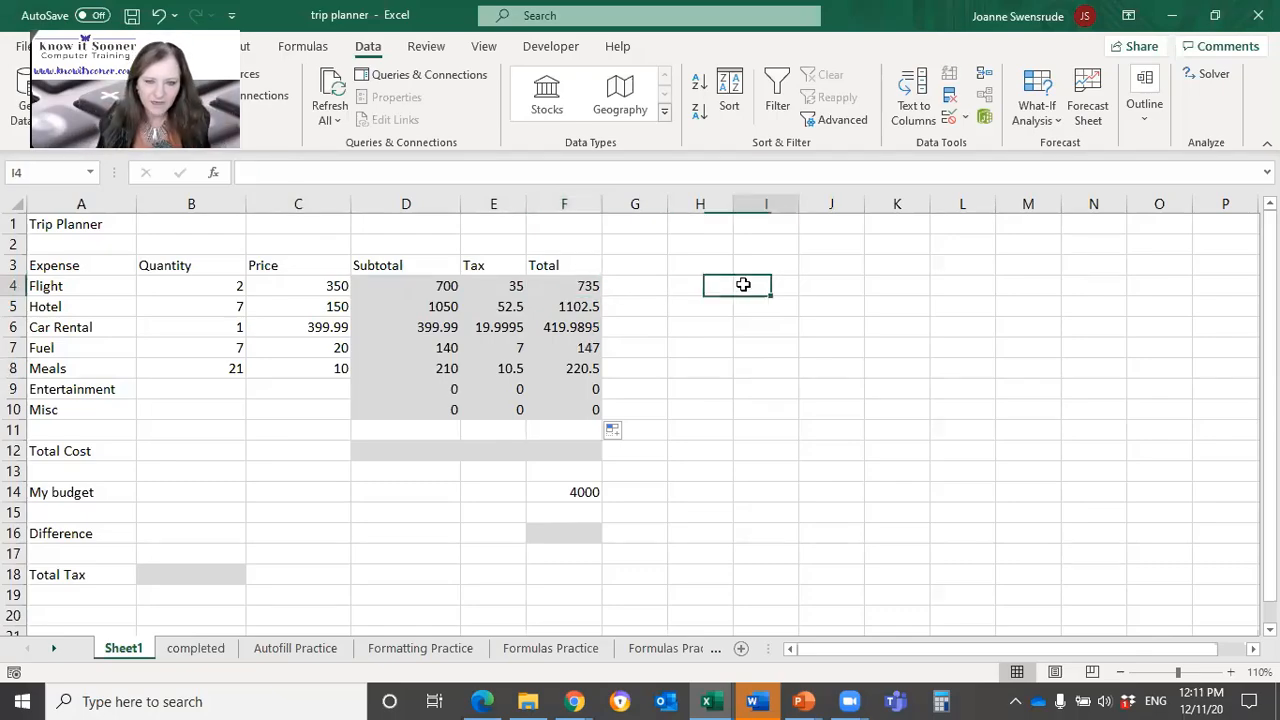
type("~")
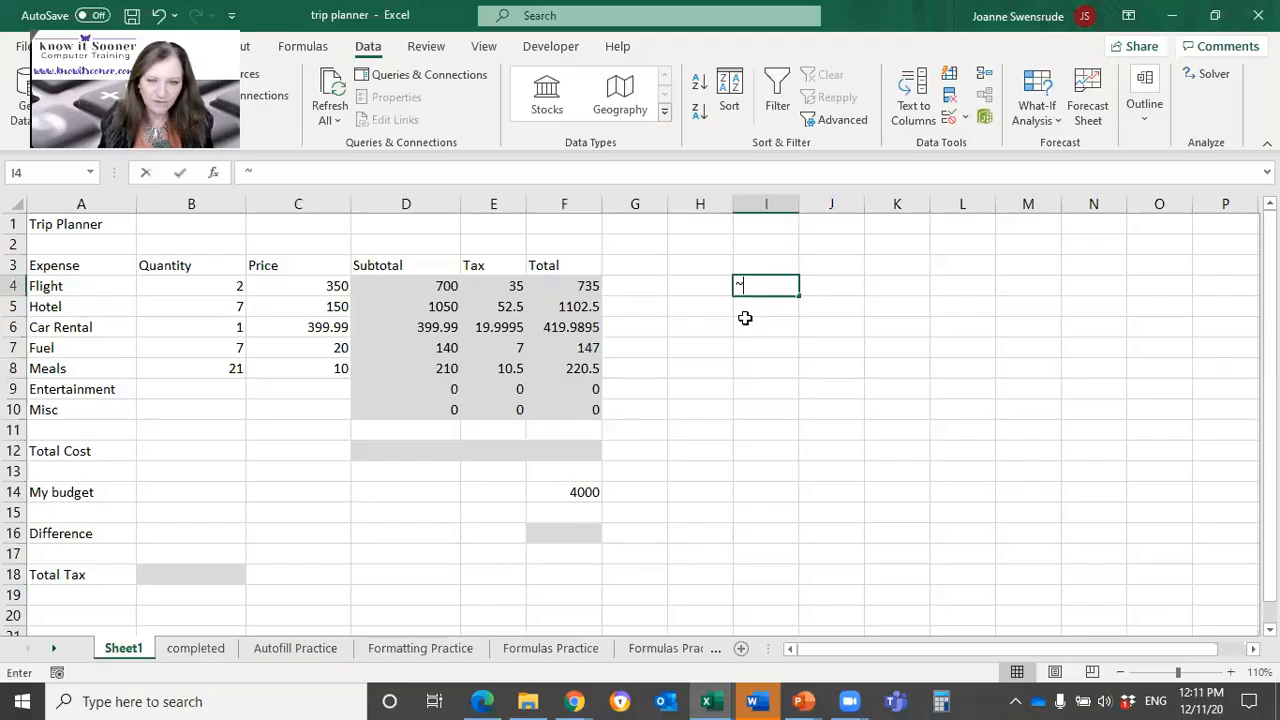
key("Return")
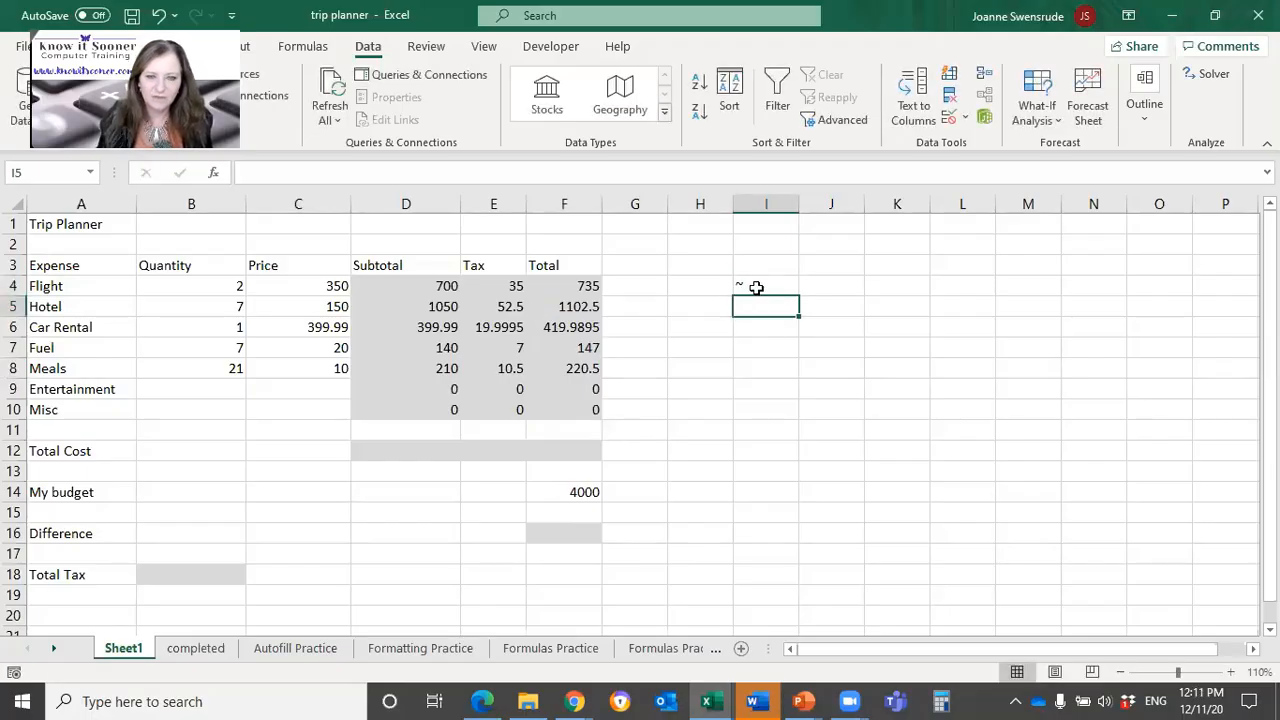
left_click(753, 287)
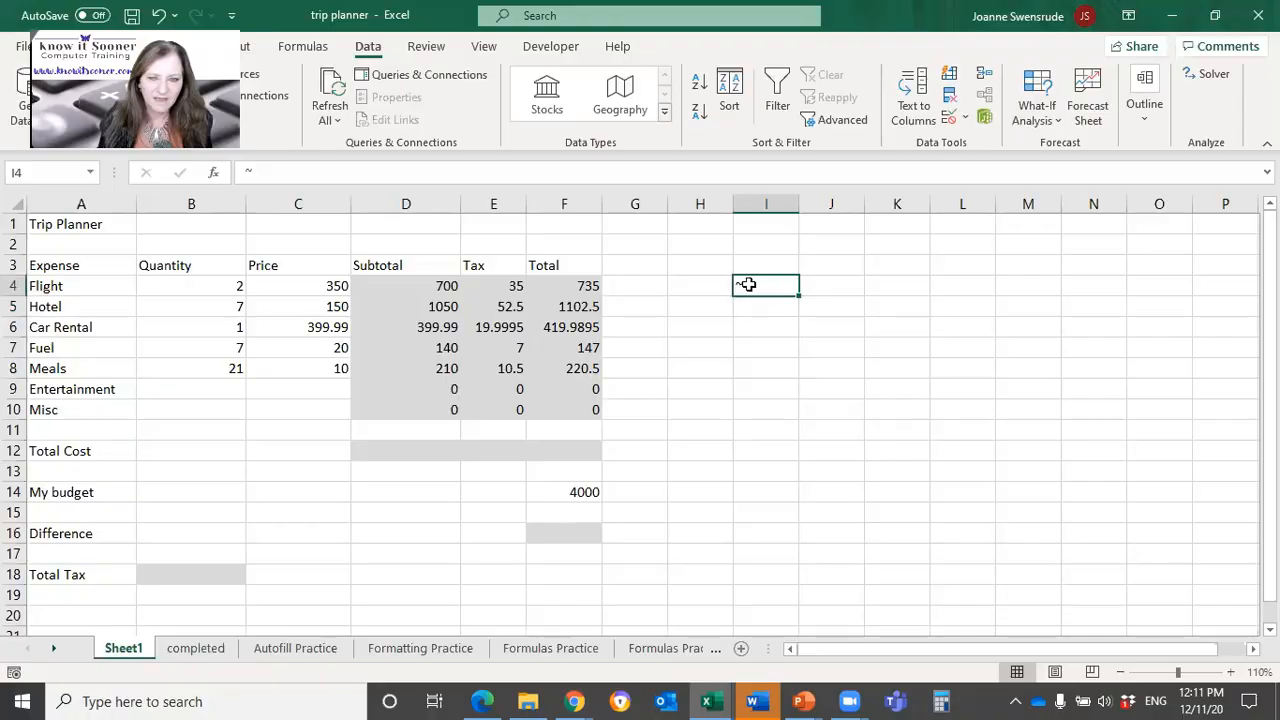
Step: Display the worksheet's formulas, inspect several Subtotal, Tax and Total cells for their highlighted references, and switch back to showing values
left_click(660, 337)
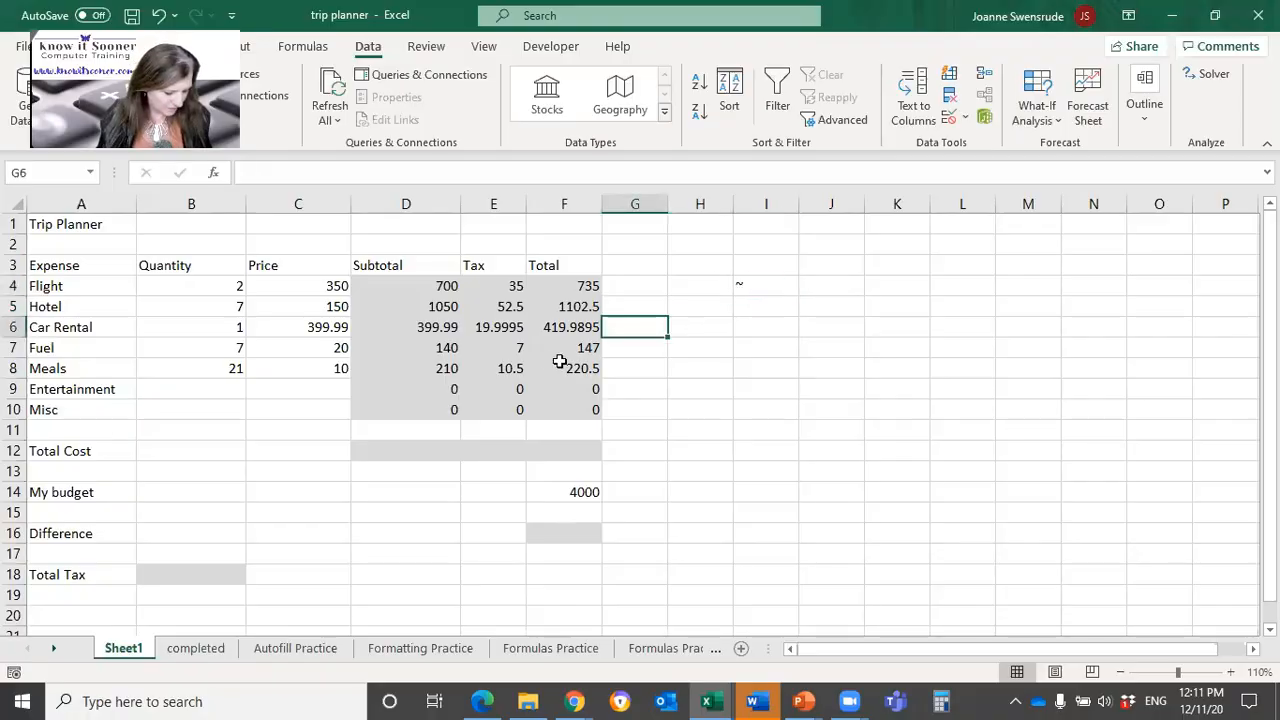
key("ctrl+grave")
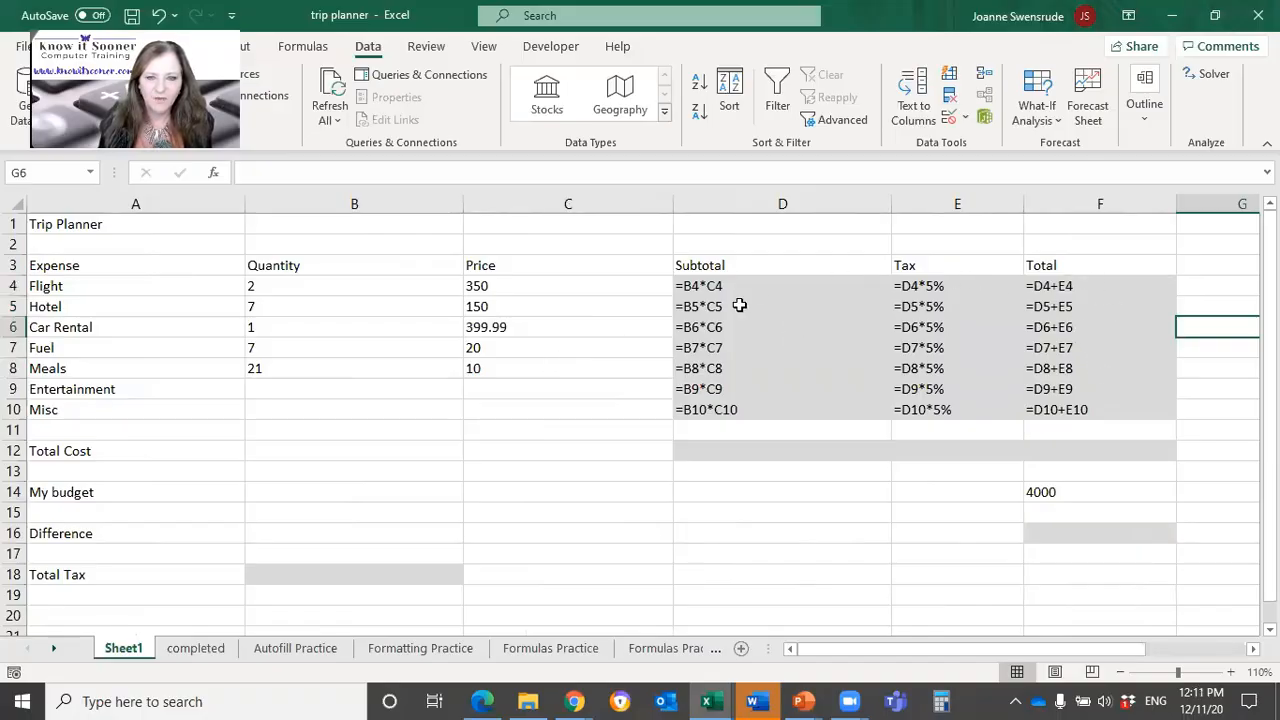
left_click(795, 310)
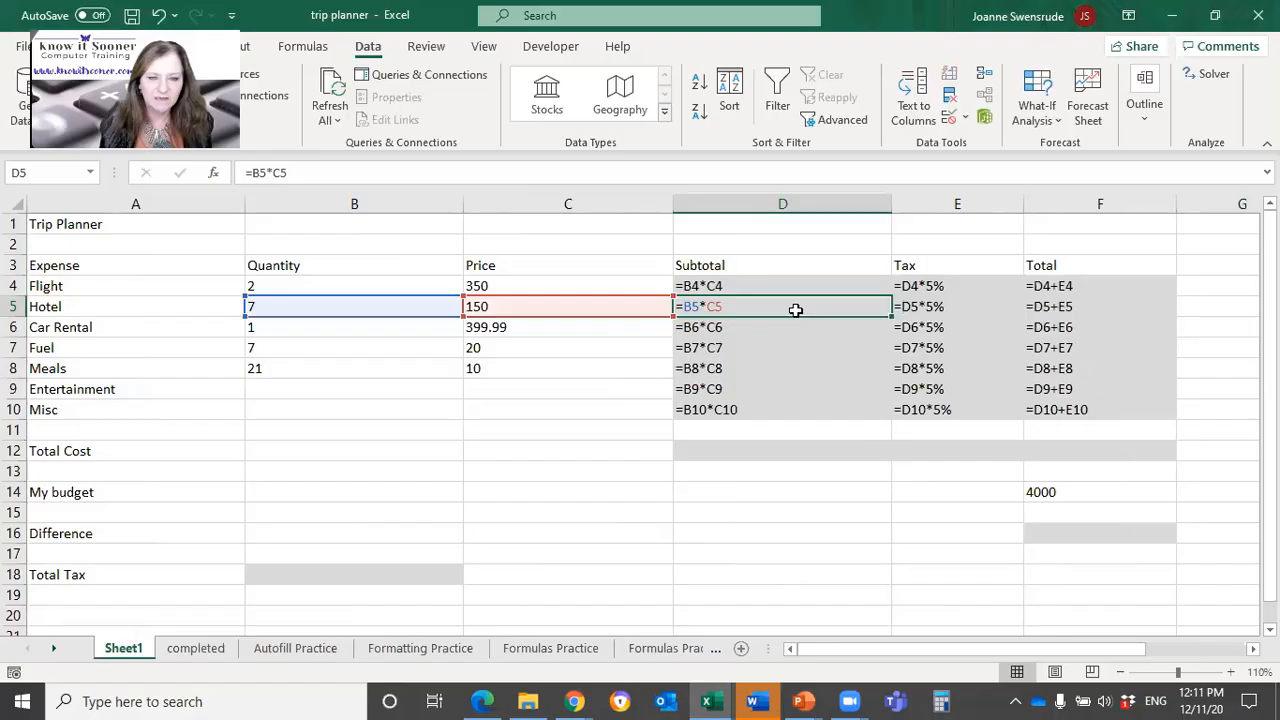
left_click(1060, 322)
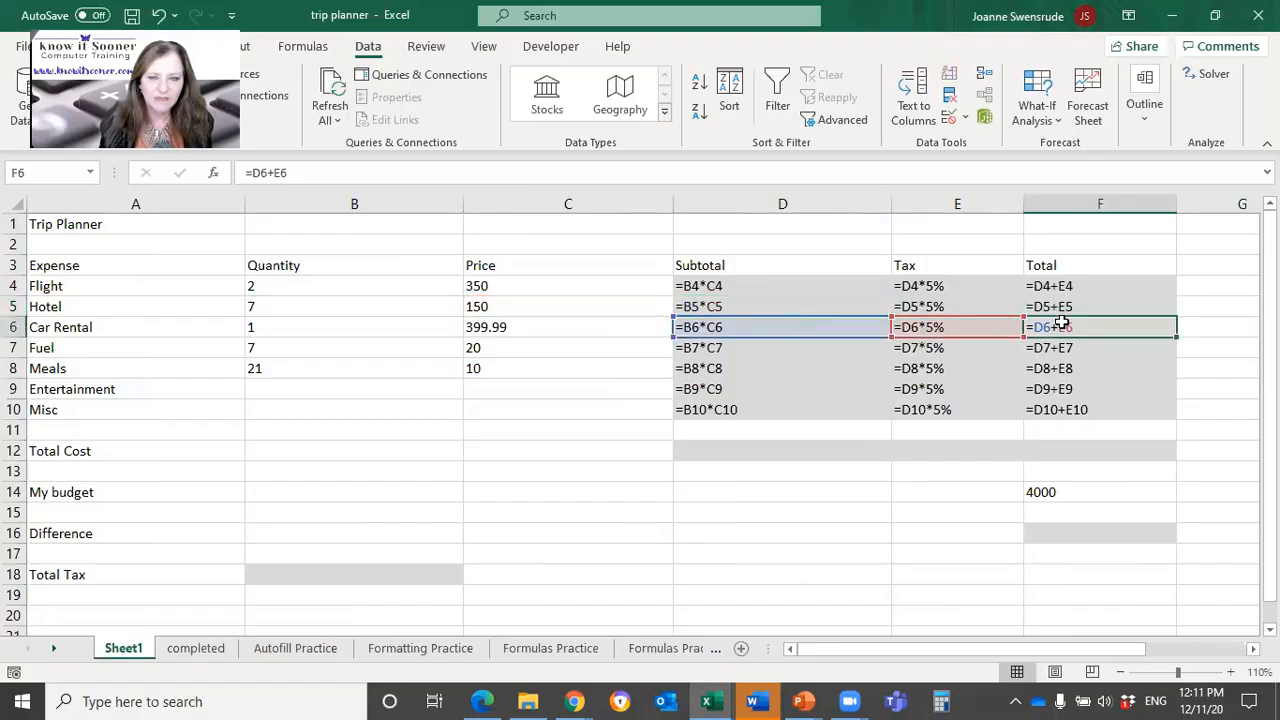
left_click(895, 409)
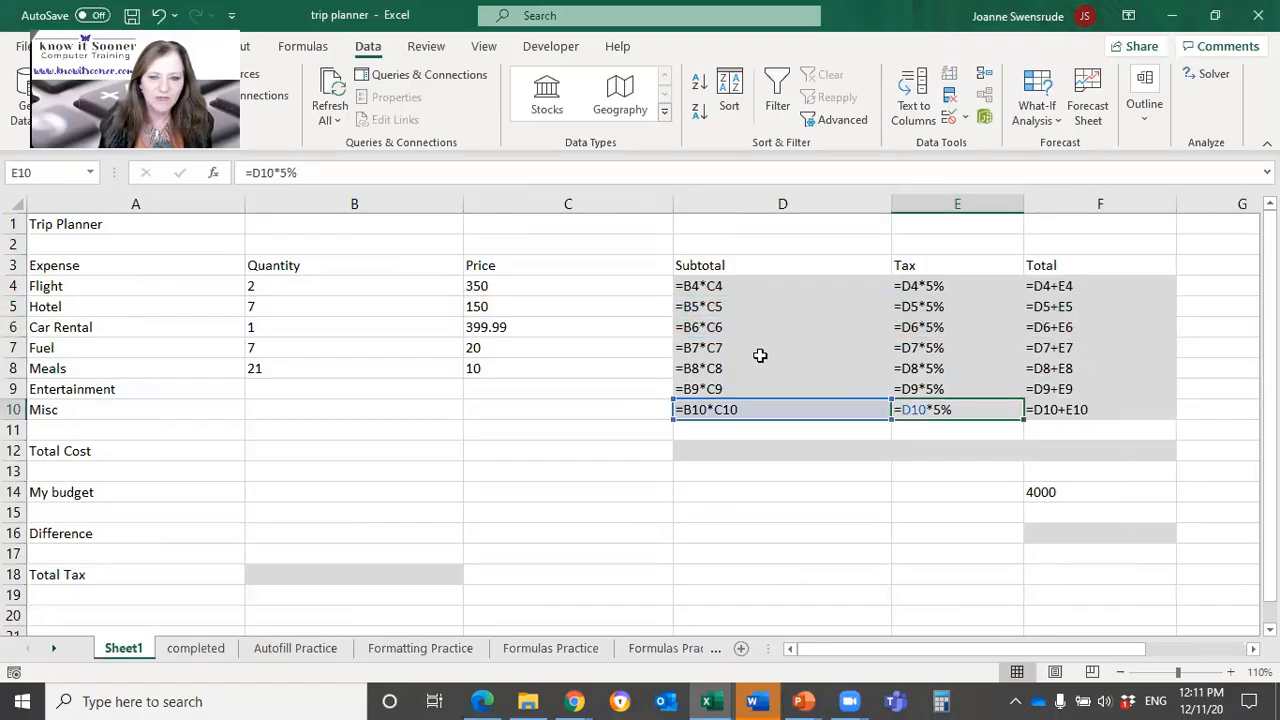
left_click(737, 327)
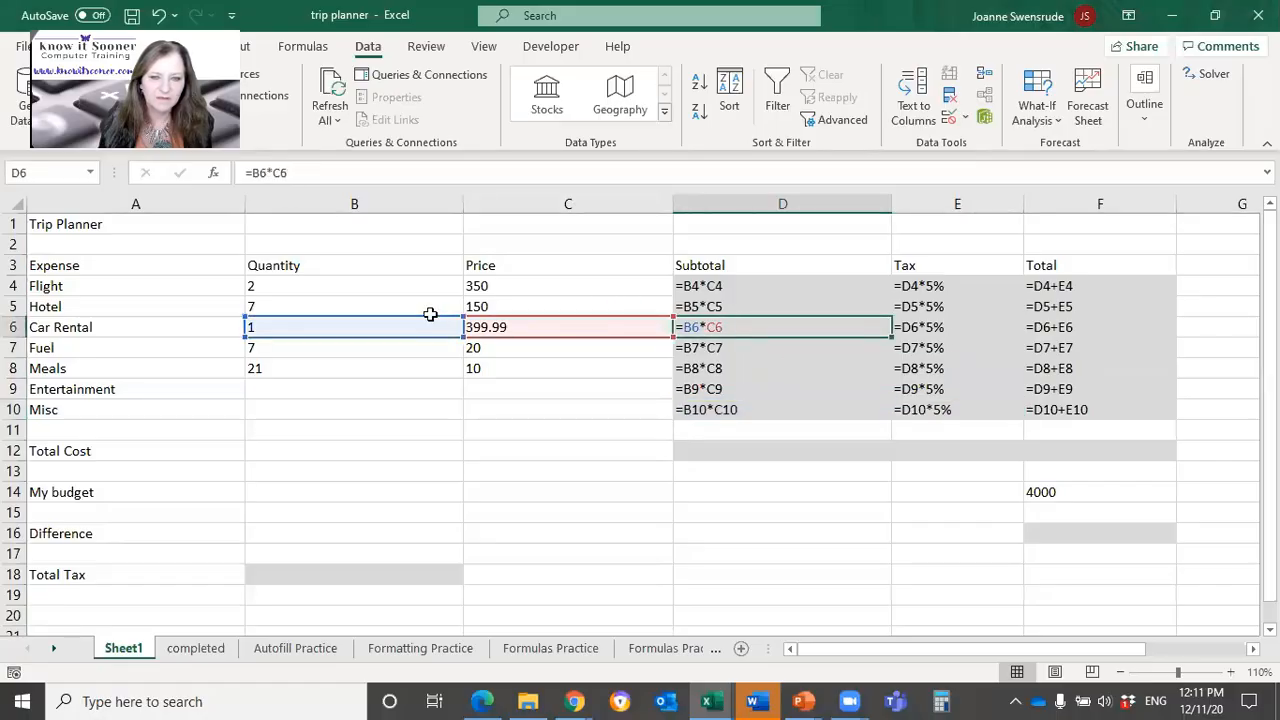
left_click(1090, 286)
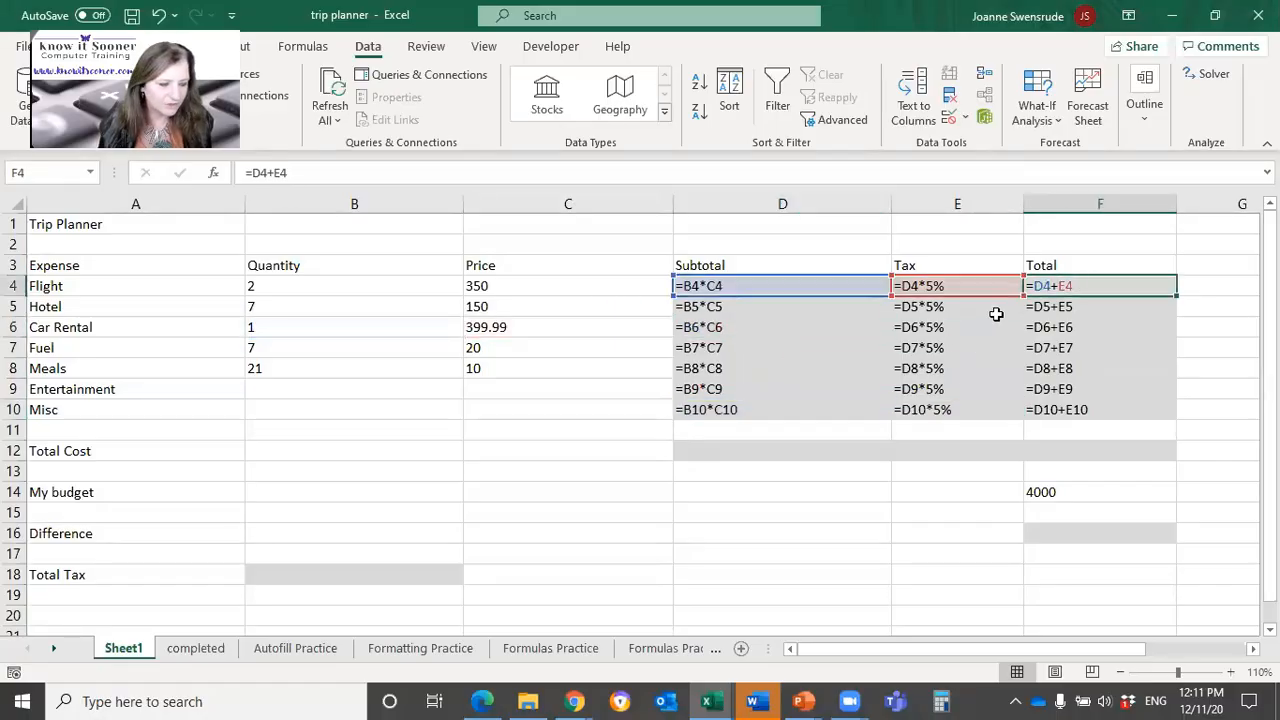
left_click_drag(1069, 397, 1080, 420)
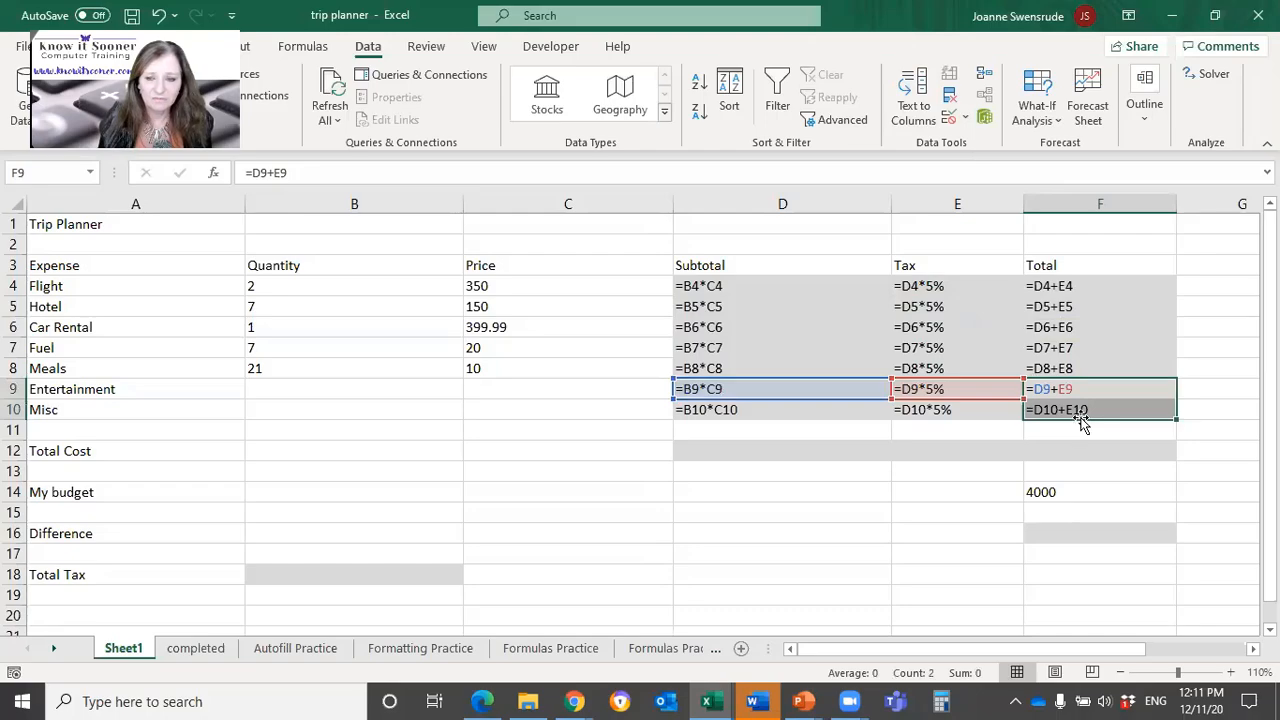
left_click(1081, 418)
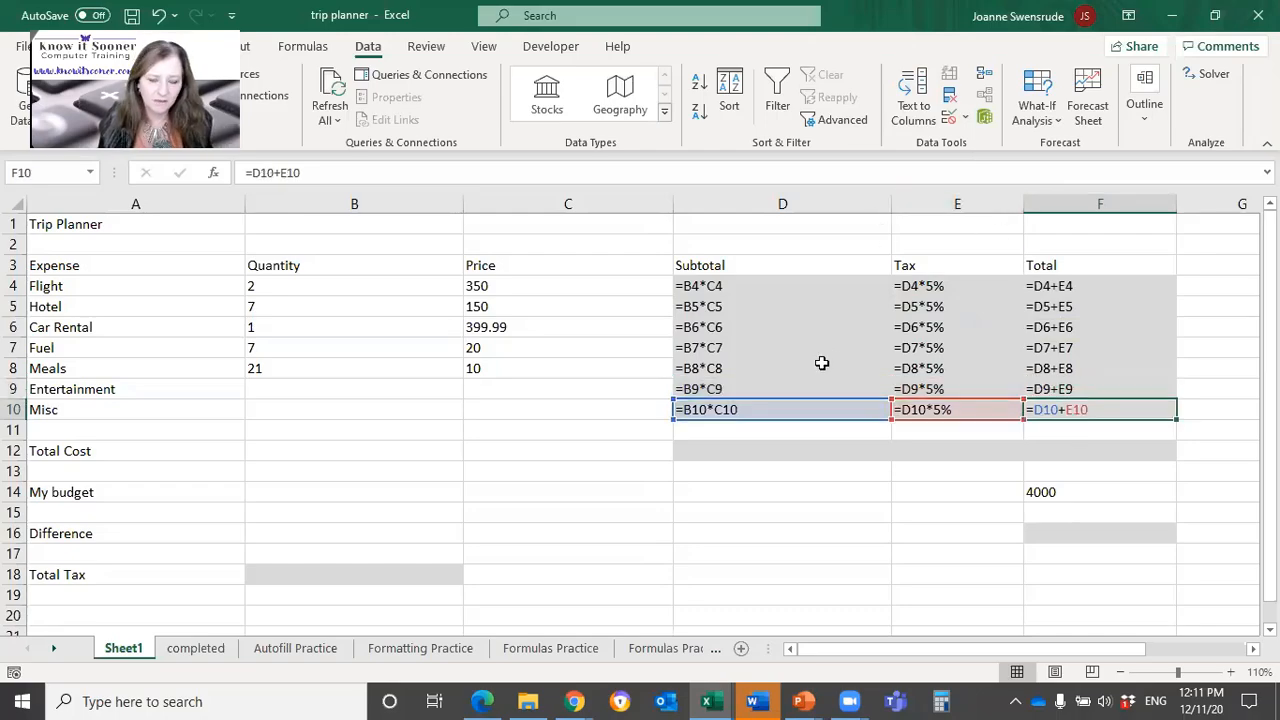
key("ctrl+grave")
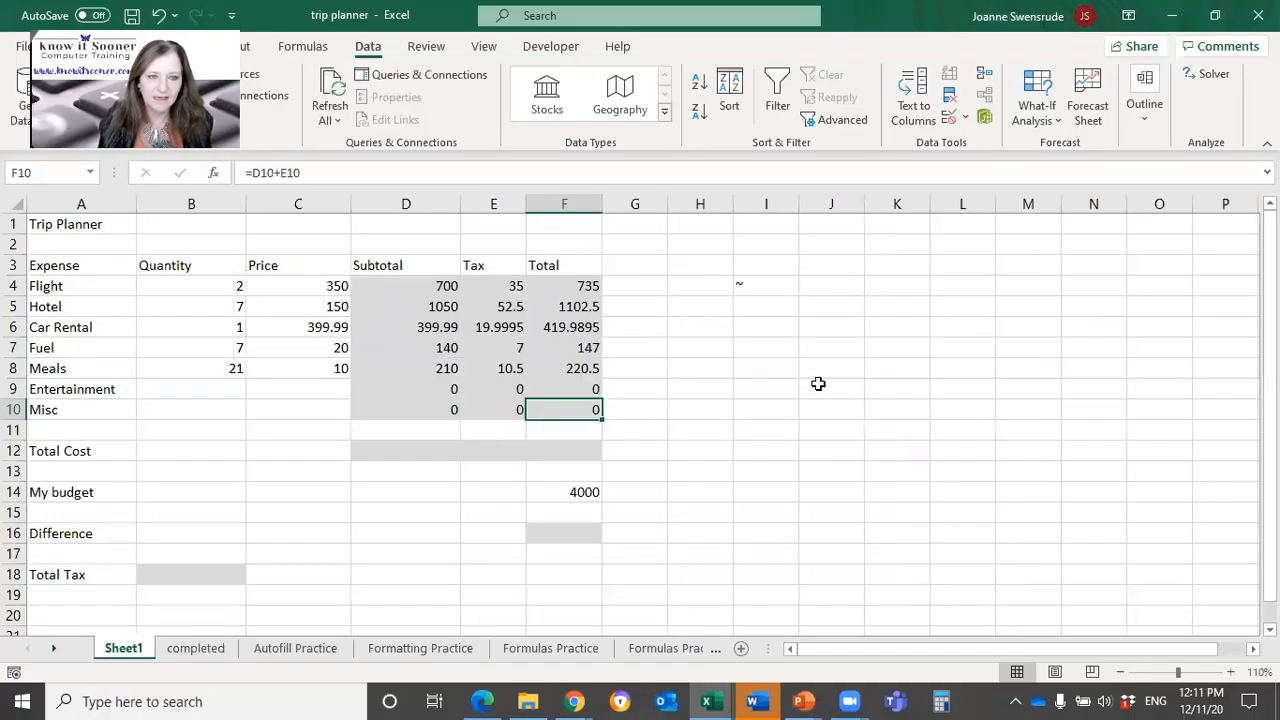
Step: Restore the trip planner window to a smaller size, move it to the desktop's upper-left corner and minimize the course browser behind it
left_click(1216, 16)
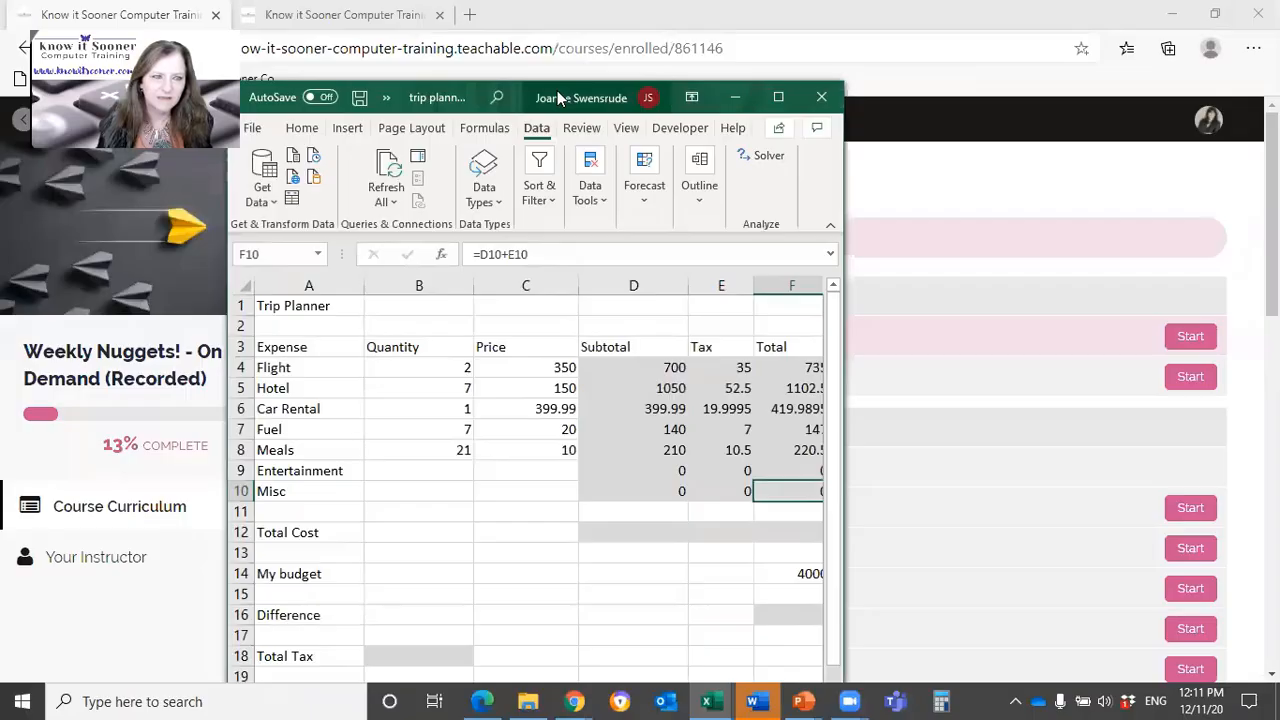
left_click_drag(558, 97, 330, 22)
left_click(1170, 14)
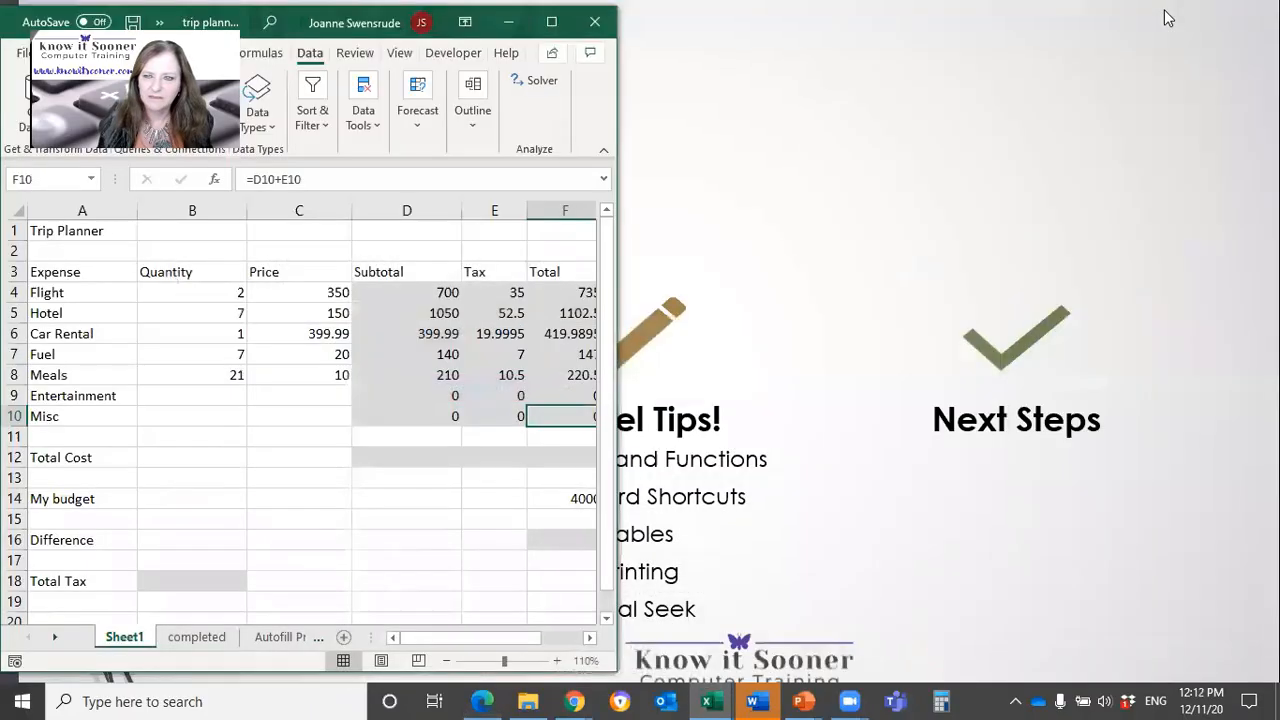
Step: End the Excel Tips slide show and minimize the remaining PowerPoint, browser and File Explorer windows behind the workbook
left_click(1177, 67)
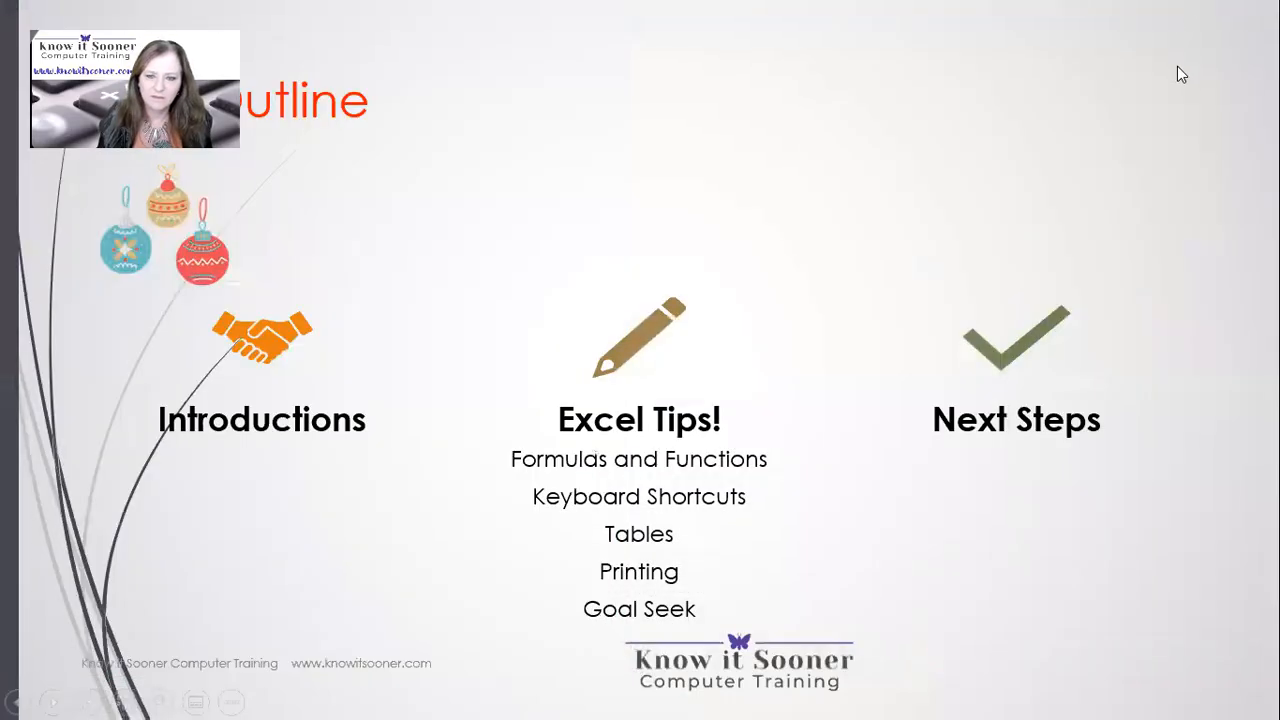
key("Escape")
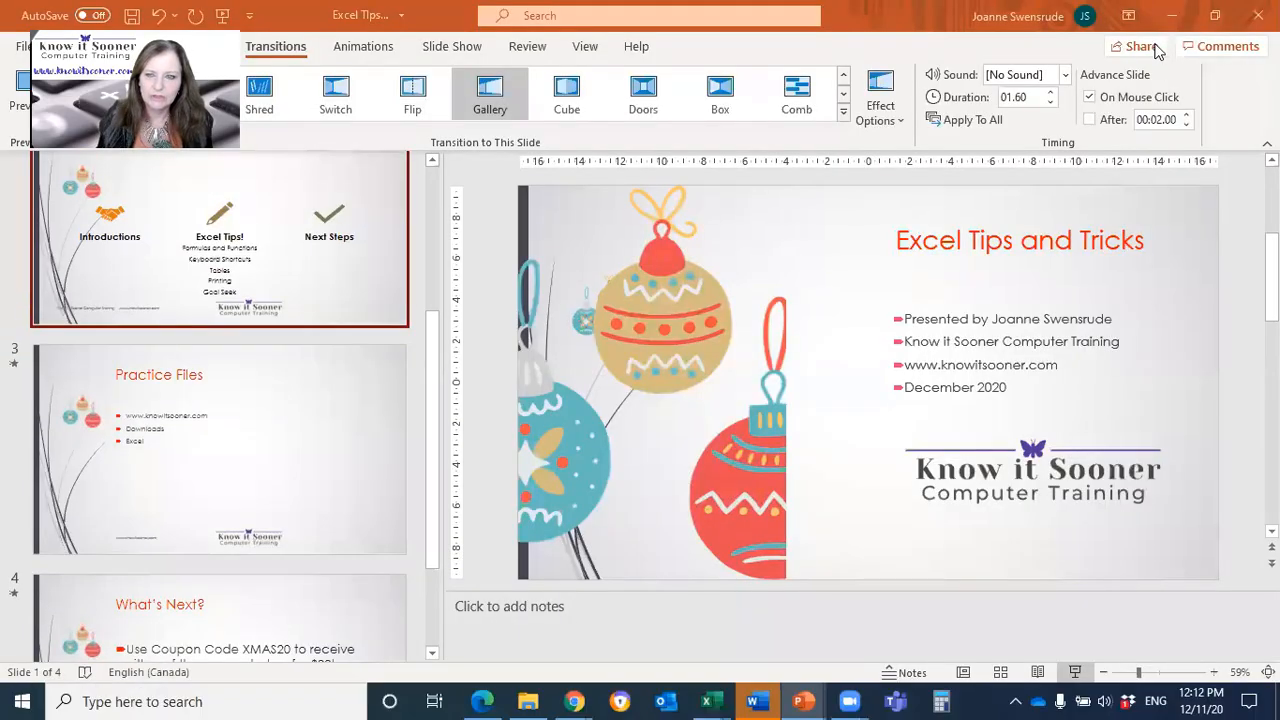
left_click(1172, 22)
left_click(1170, 20)
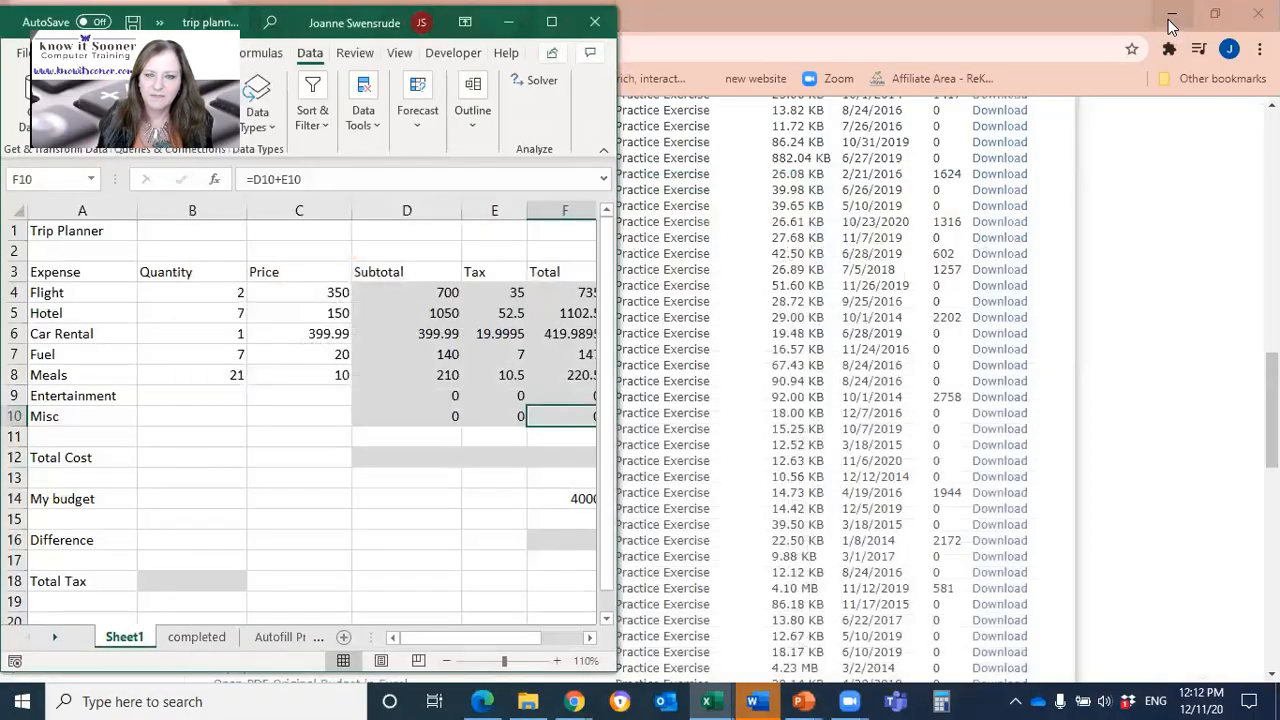
left_click(1170, 20)
left_click(1171, 16)
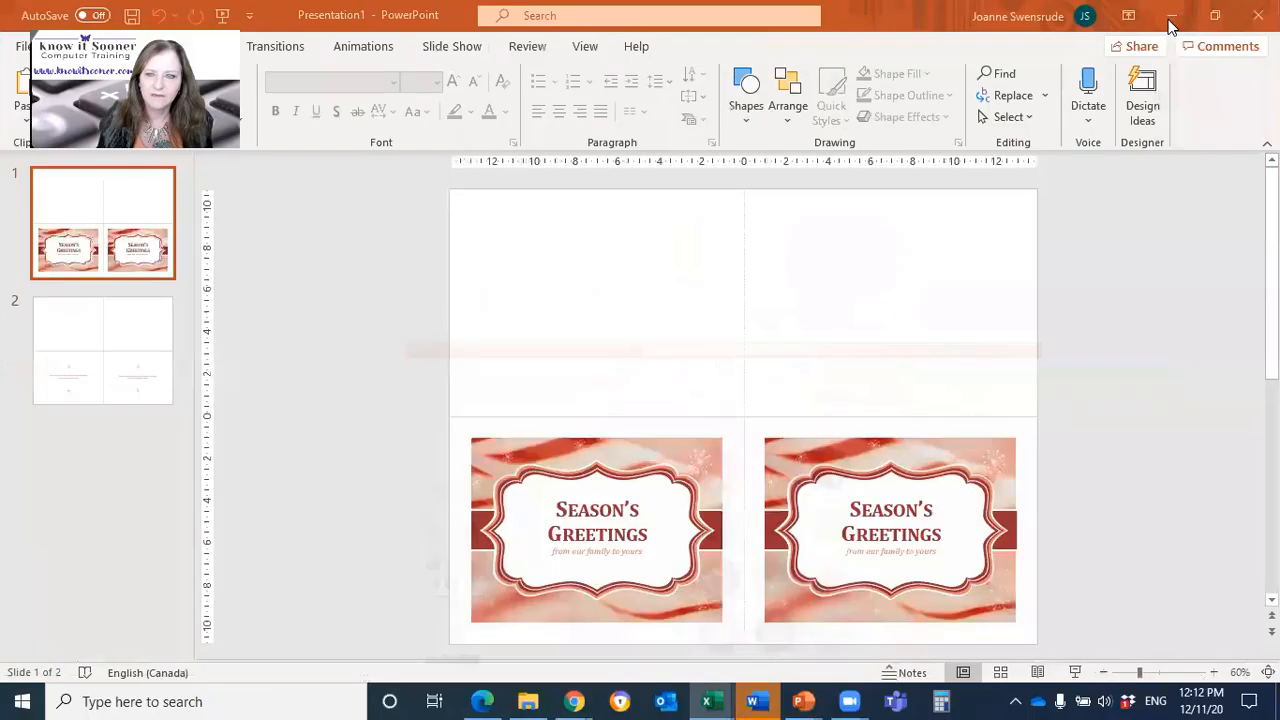
left_click(1169, 16)
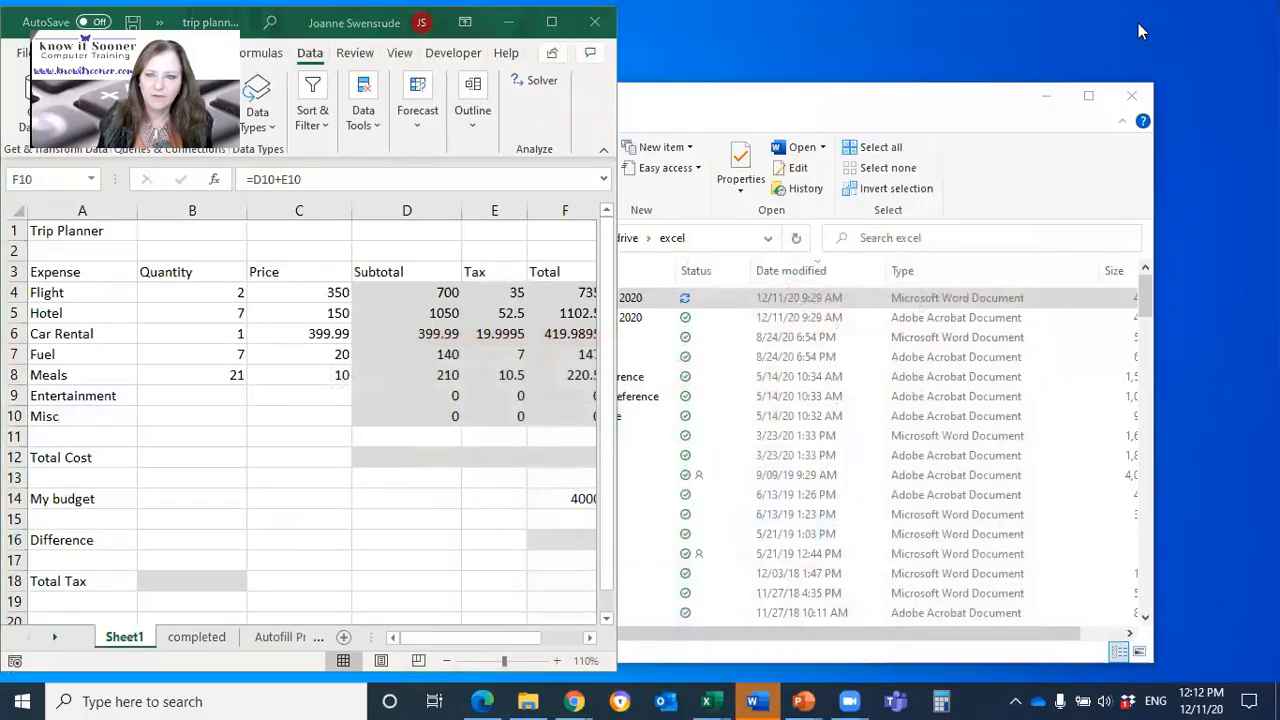
left_click(1048, 97)
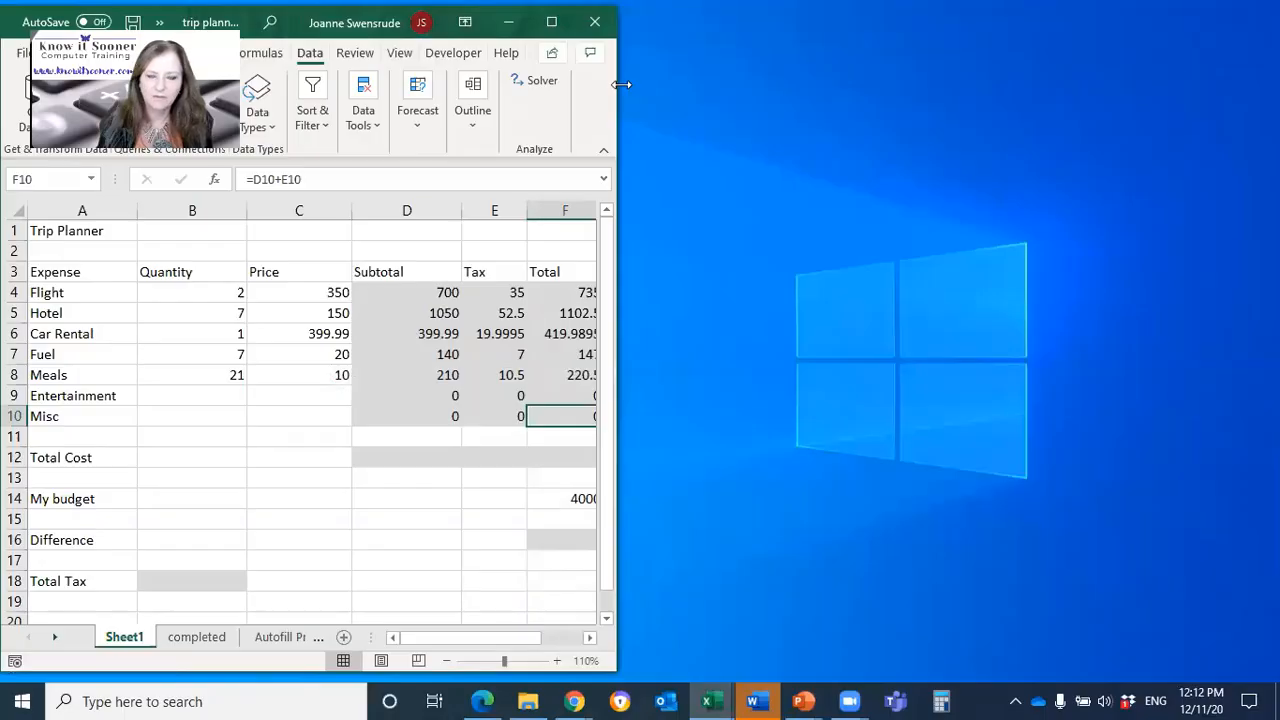
Step: Widen the trip planner window so that columns A through M fit beside a free strip of desktop
left_click_drag(621, 84, 1137, 84)
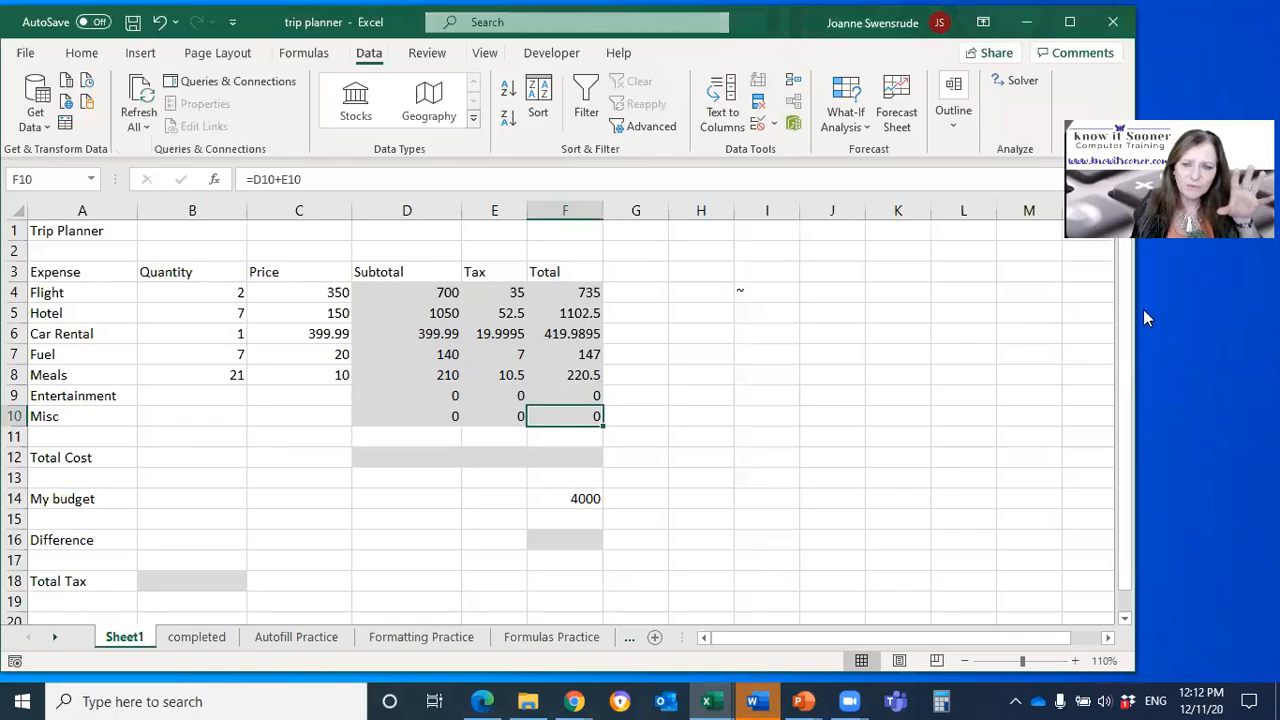
left_click_drag(1135, 310, 1100, 310)
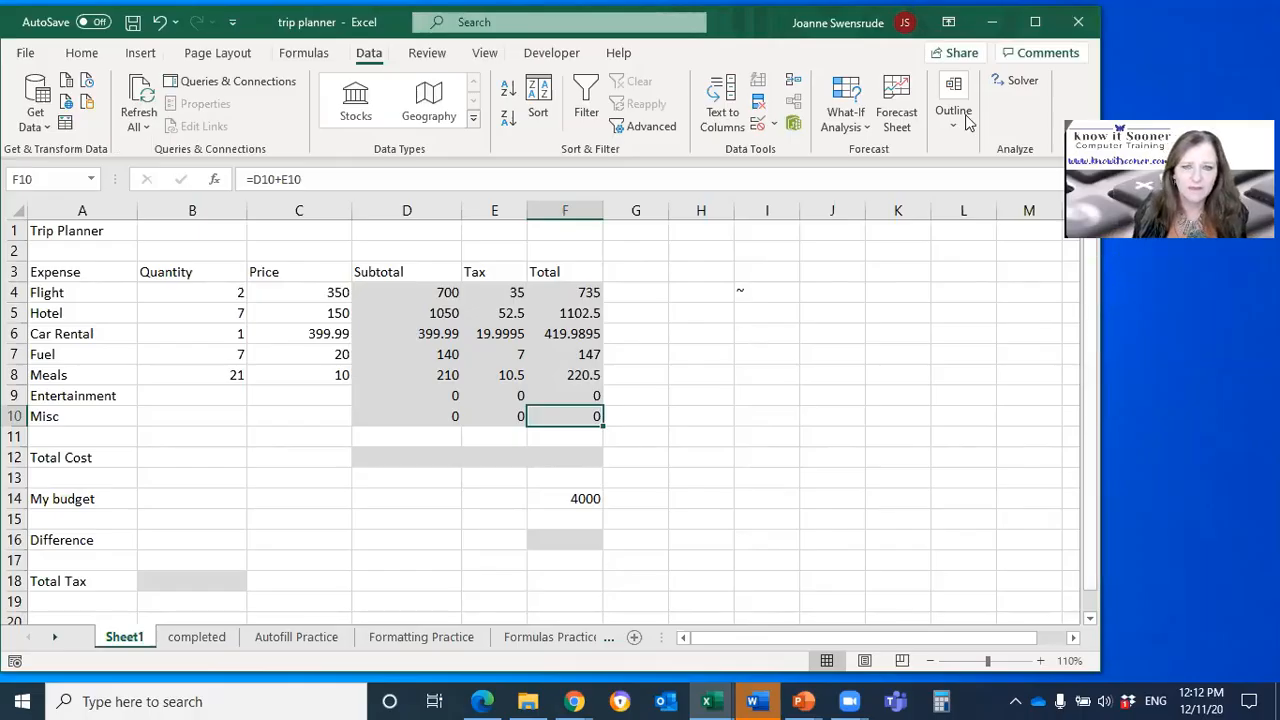
Step: Display the worksheet's formulas again and examine each Subtotal formula from D4 down to D10
left_click(563, 290)
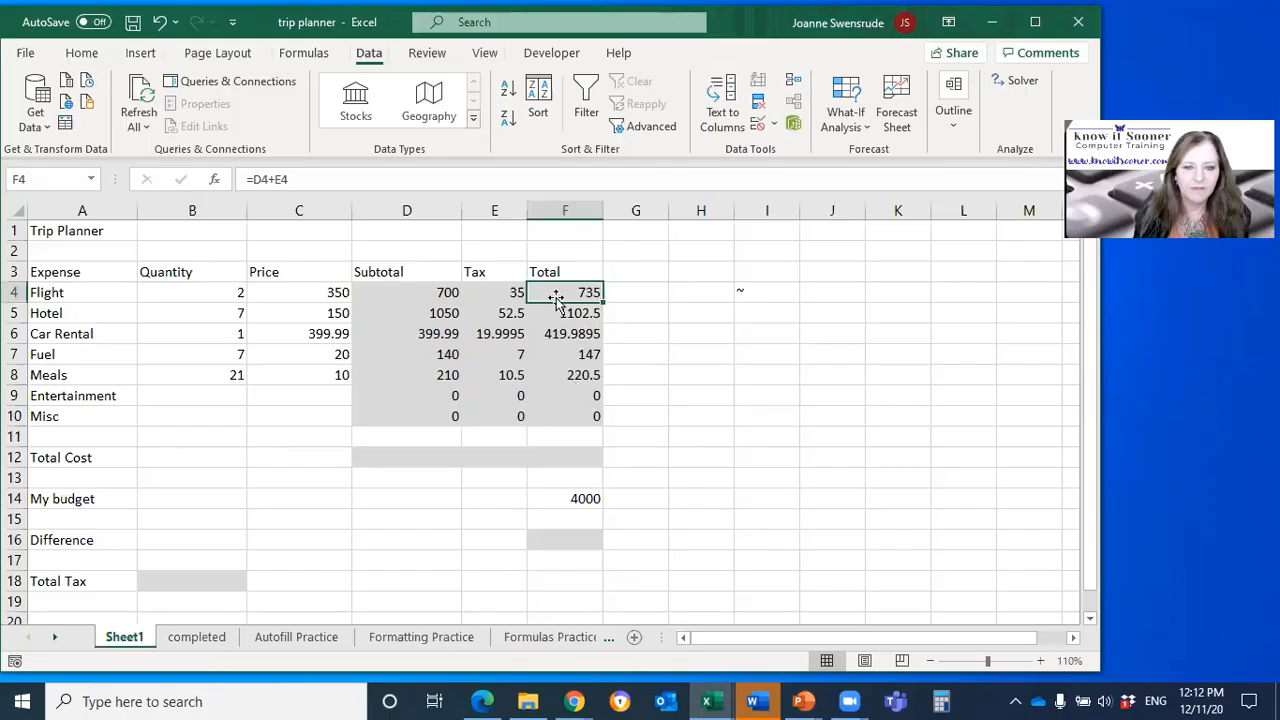
left_click(402, 453)
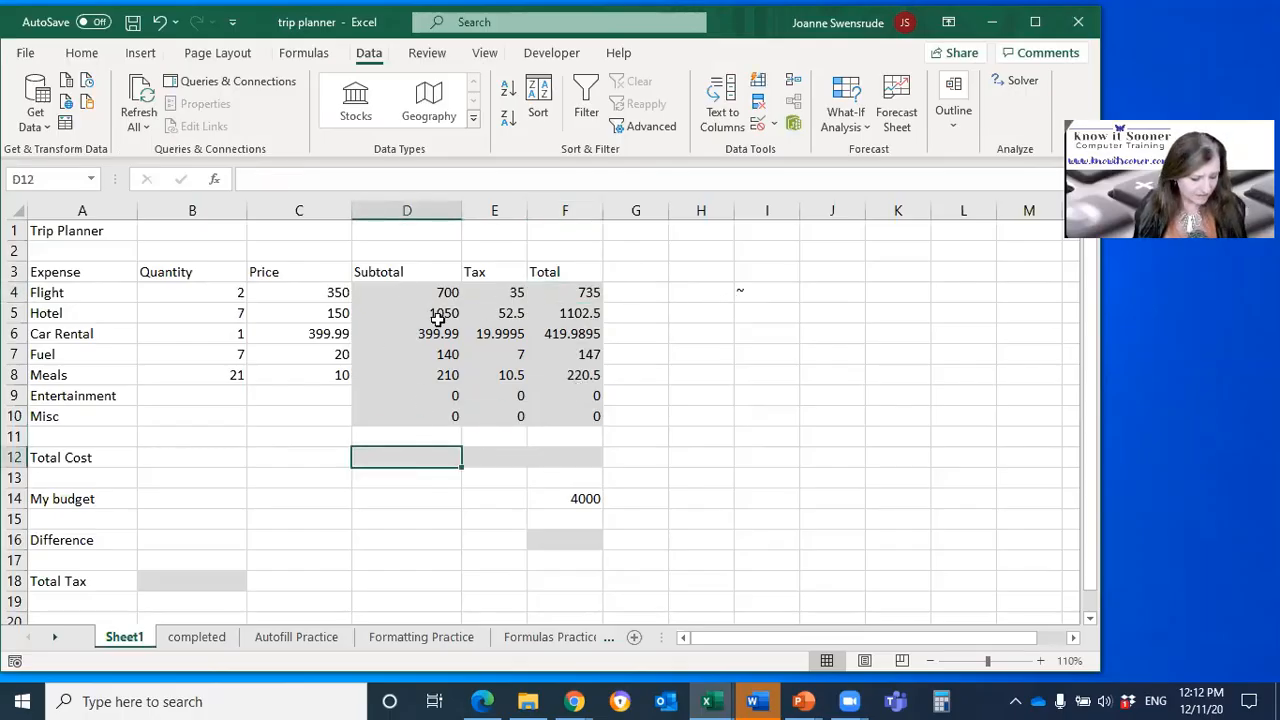
key("ctrl+grave")
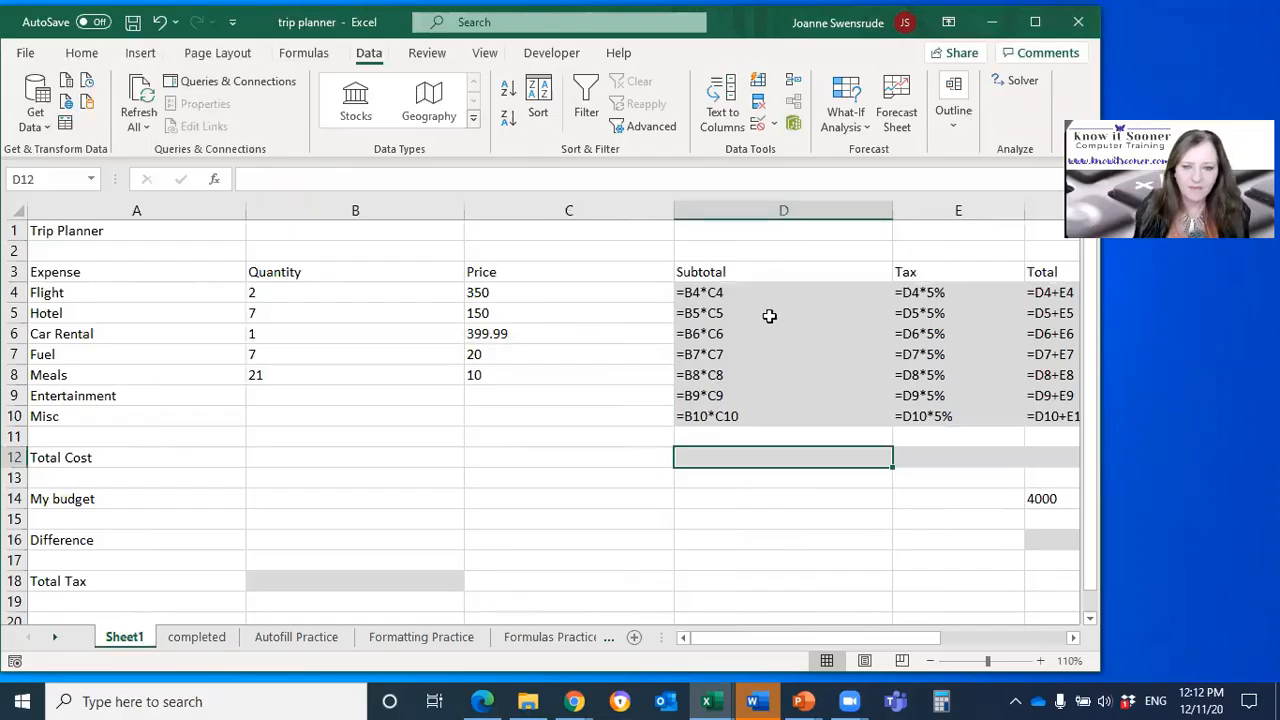
left_click(716, 293)
left_click(724, 313)
left_click(717, 334)
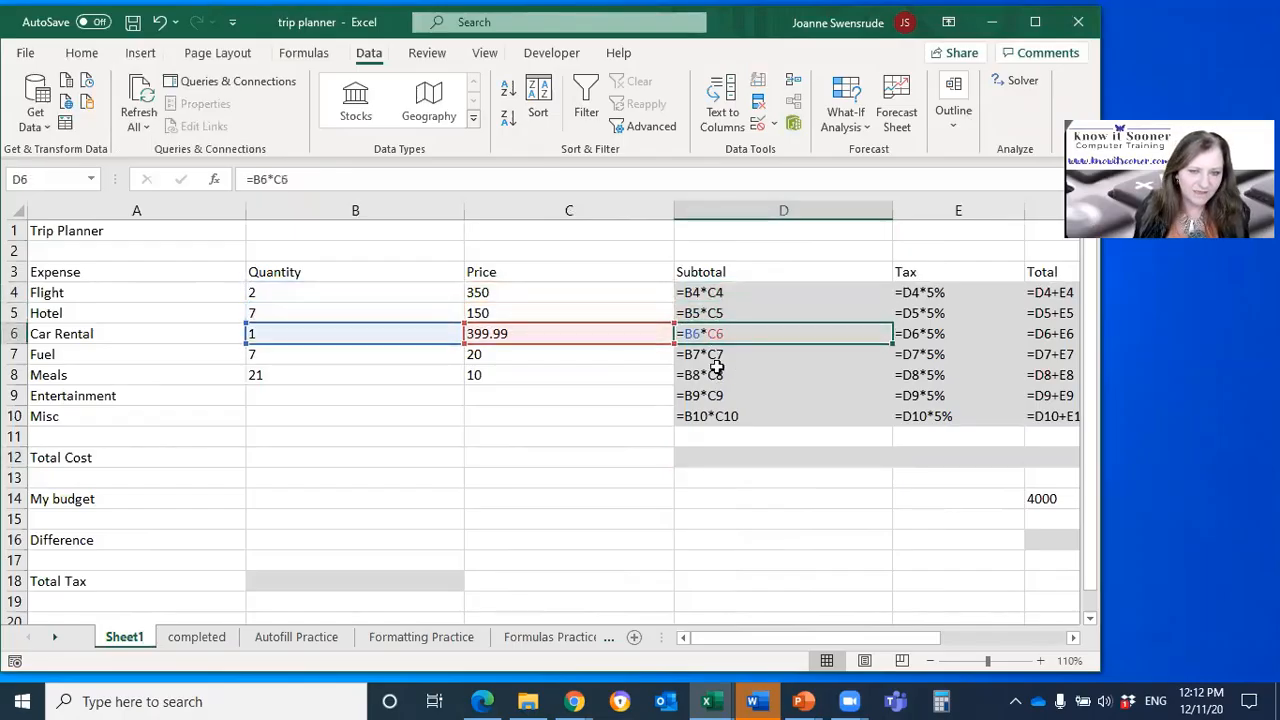
left_click(717, 354)
left_click(716, 375)
left_click(714, 396)
left_click(714, 418)
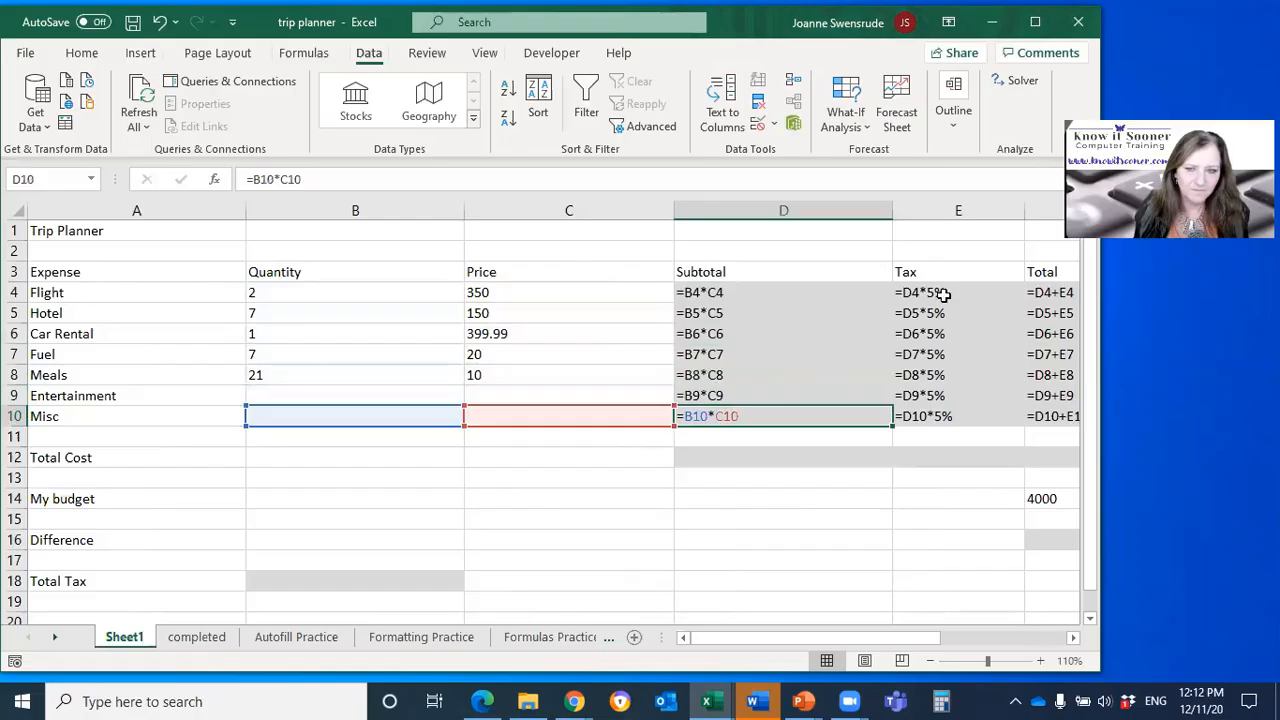
Step: Compare how the row references change between Subtotal formulas below D4, and return the sheet to showing values
left_click(722, 290)
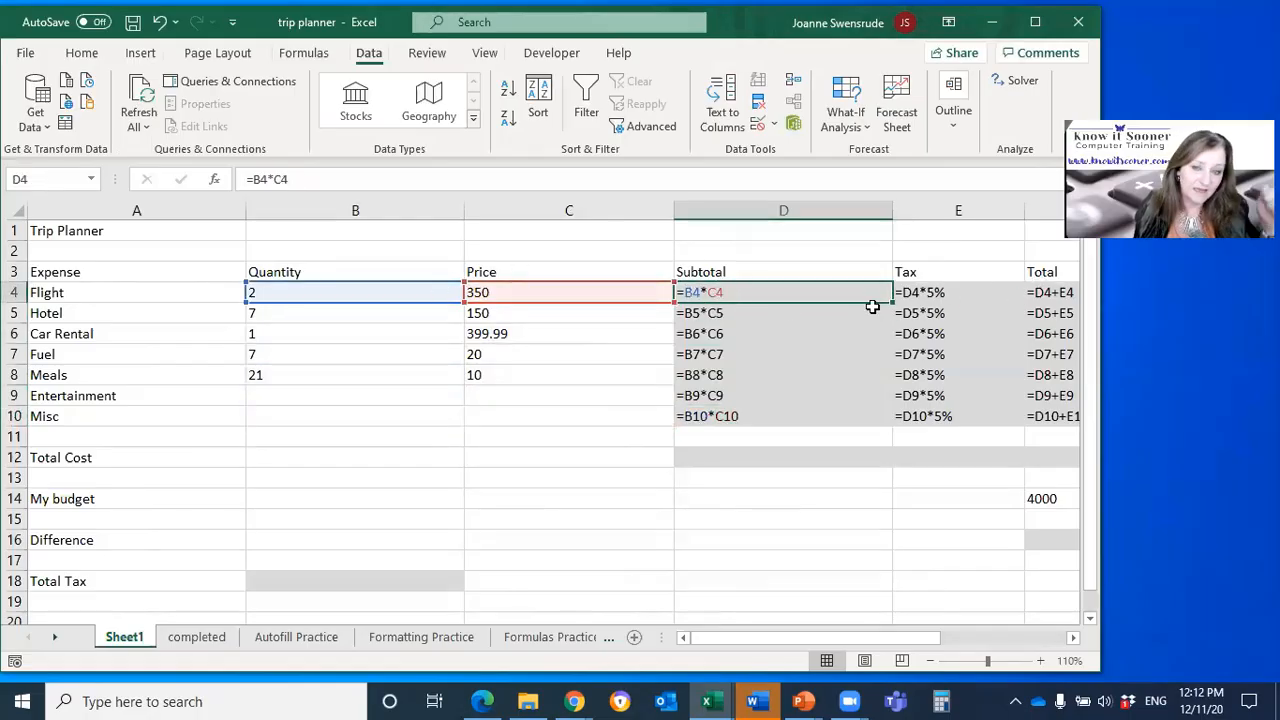
left_click(702, 316)
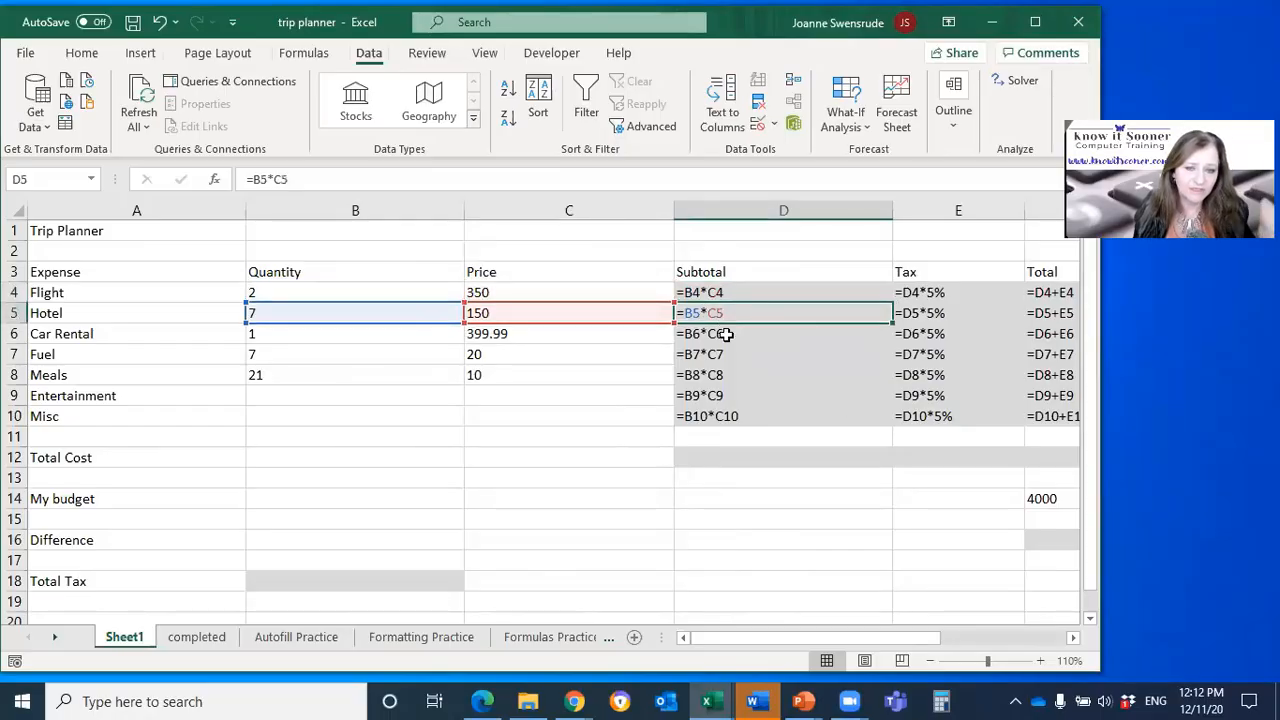
left_click(726, 336)
left_click(722, 416)
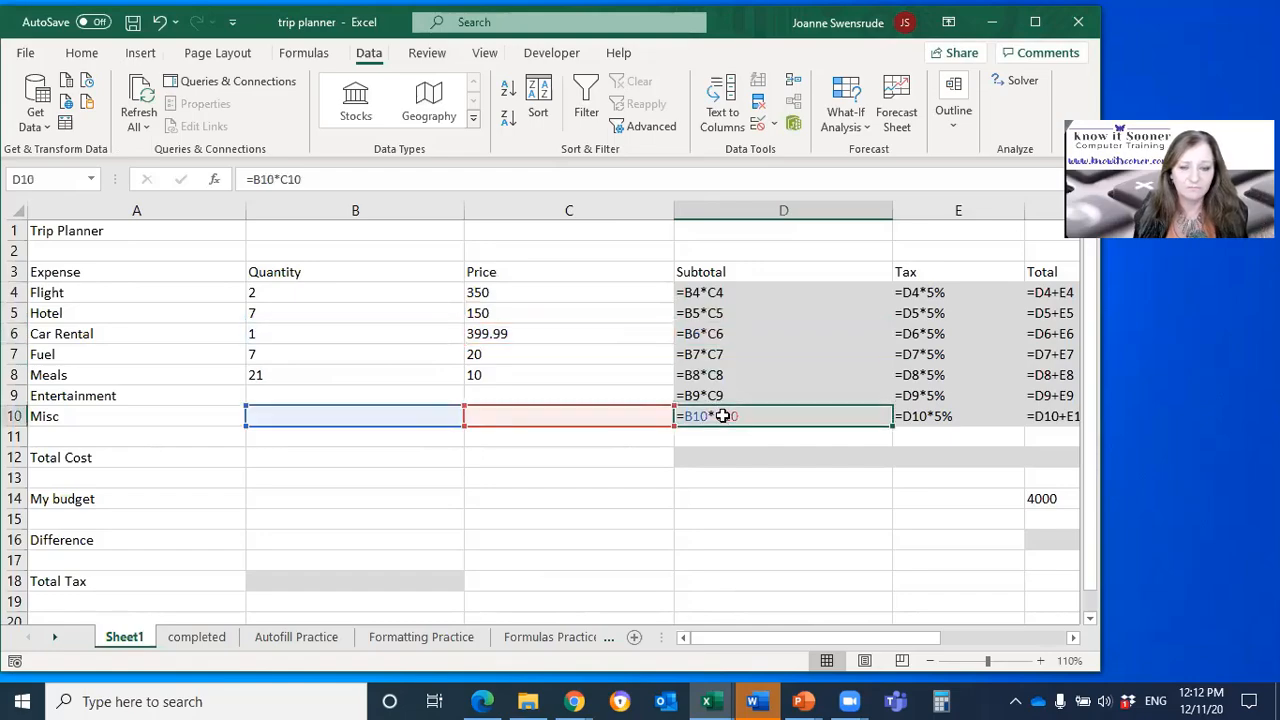
left_click(748, 298)
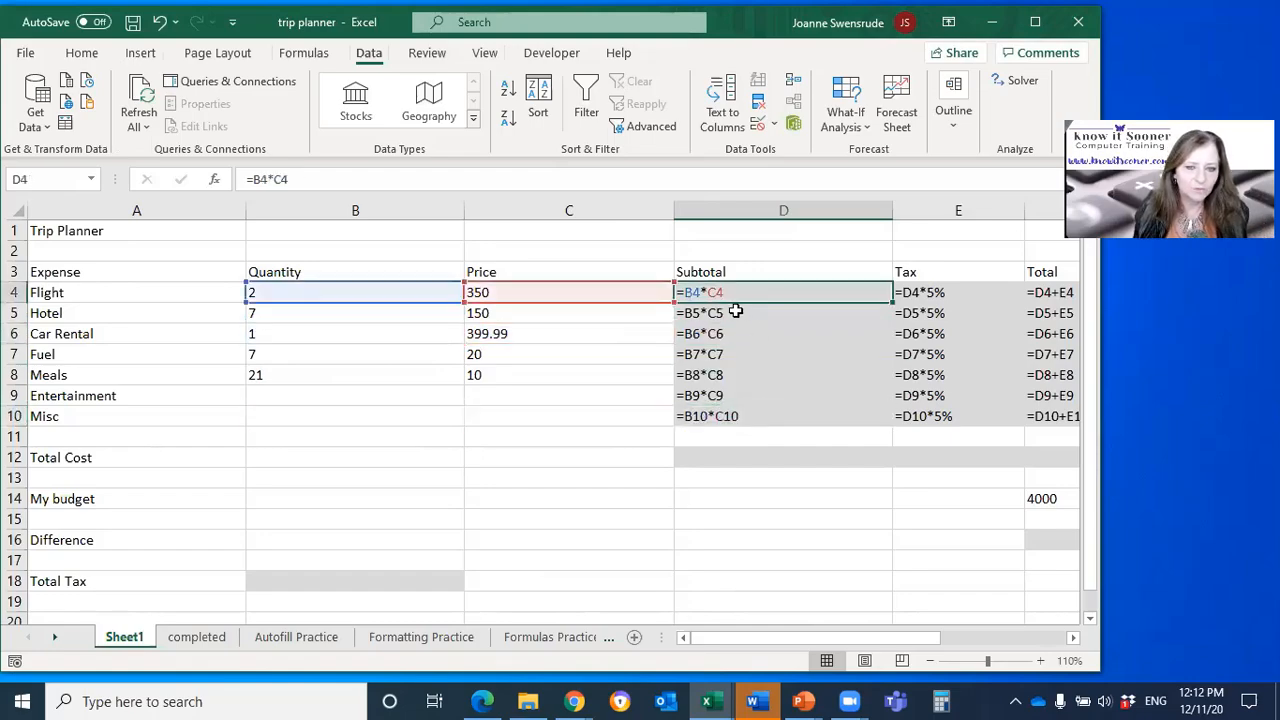
left_click(738, 314)
left_click(732, 336)
left_click(732, 354)
left_click(703, 296)
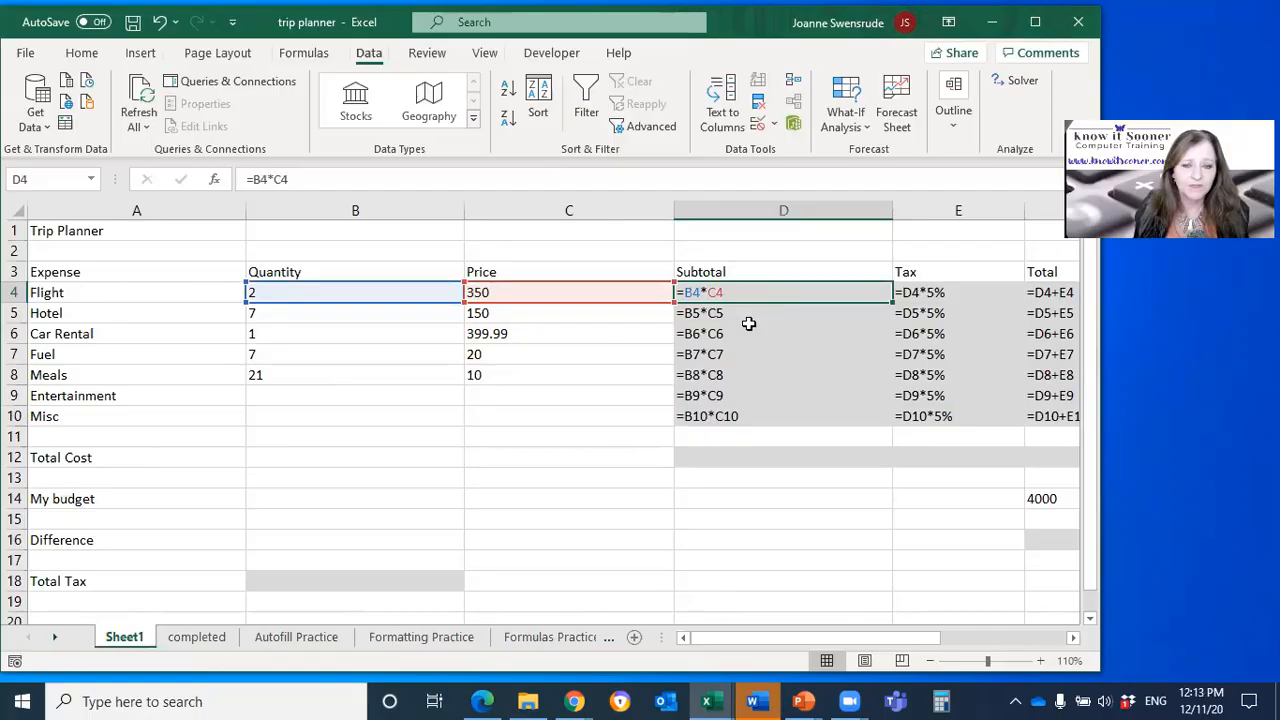
key("ctrl+grave")
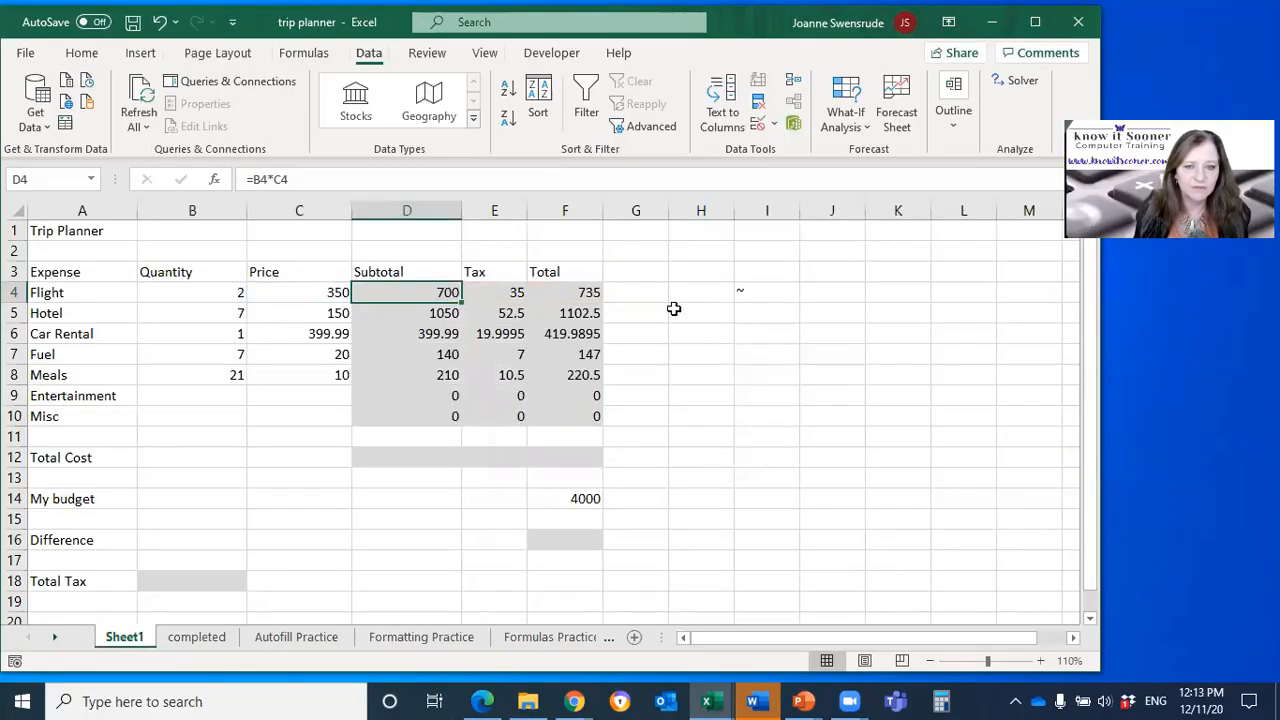
Step: Label cell I4 as GST Rate and enter 5% beside it in J4
left_click(768, 292)
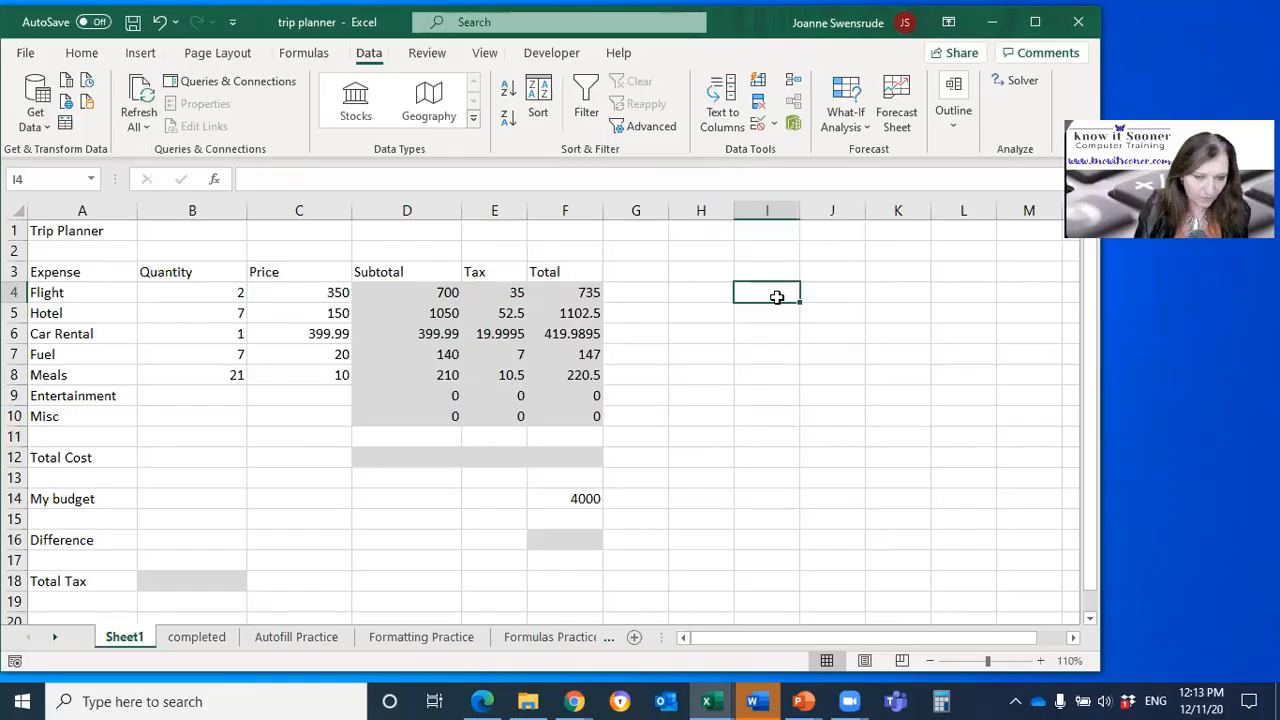
type("GST Rate")
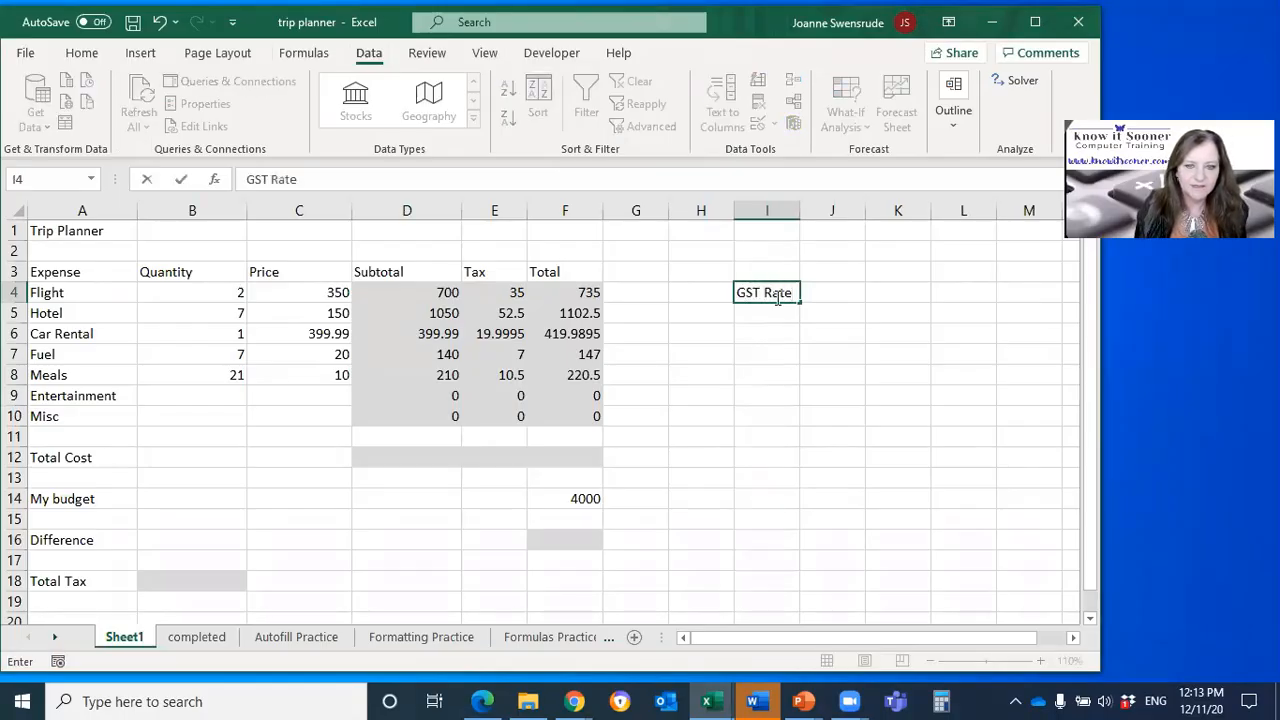
key("Tab")
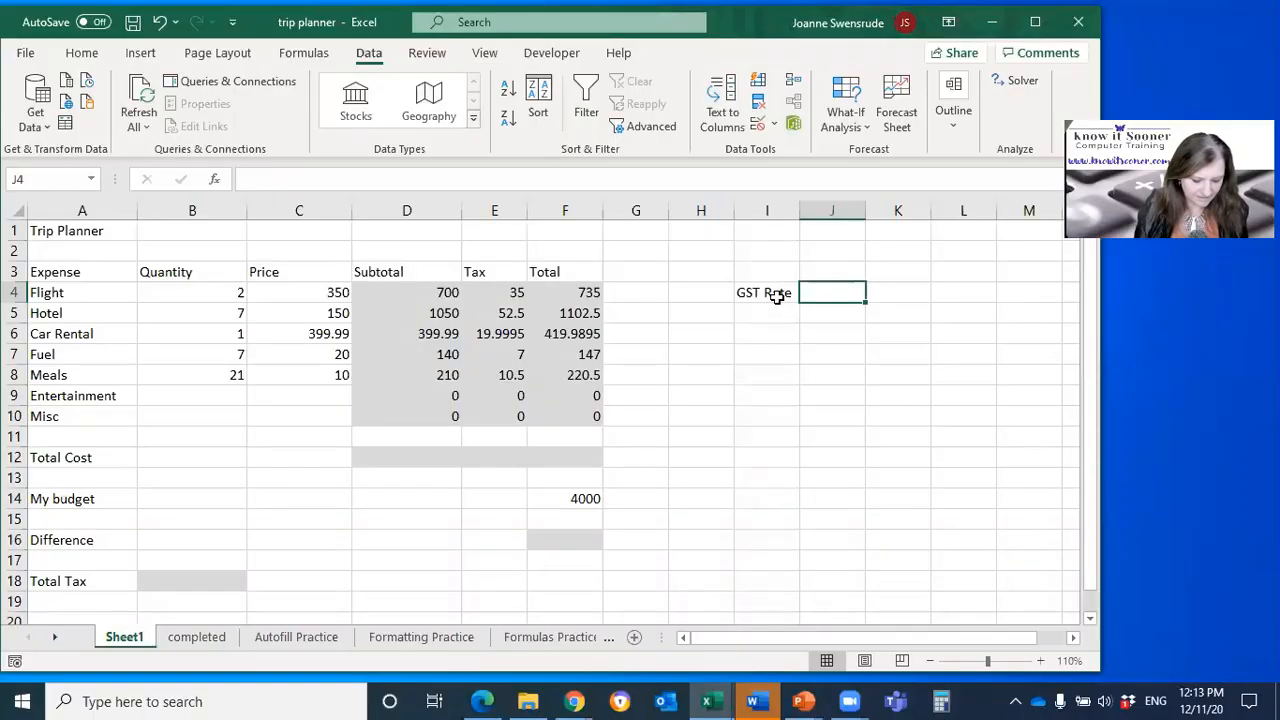
type("5%")
key("Return")
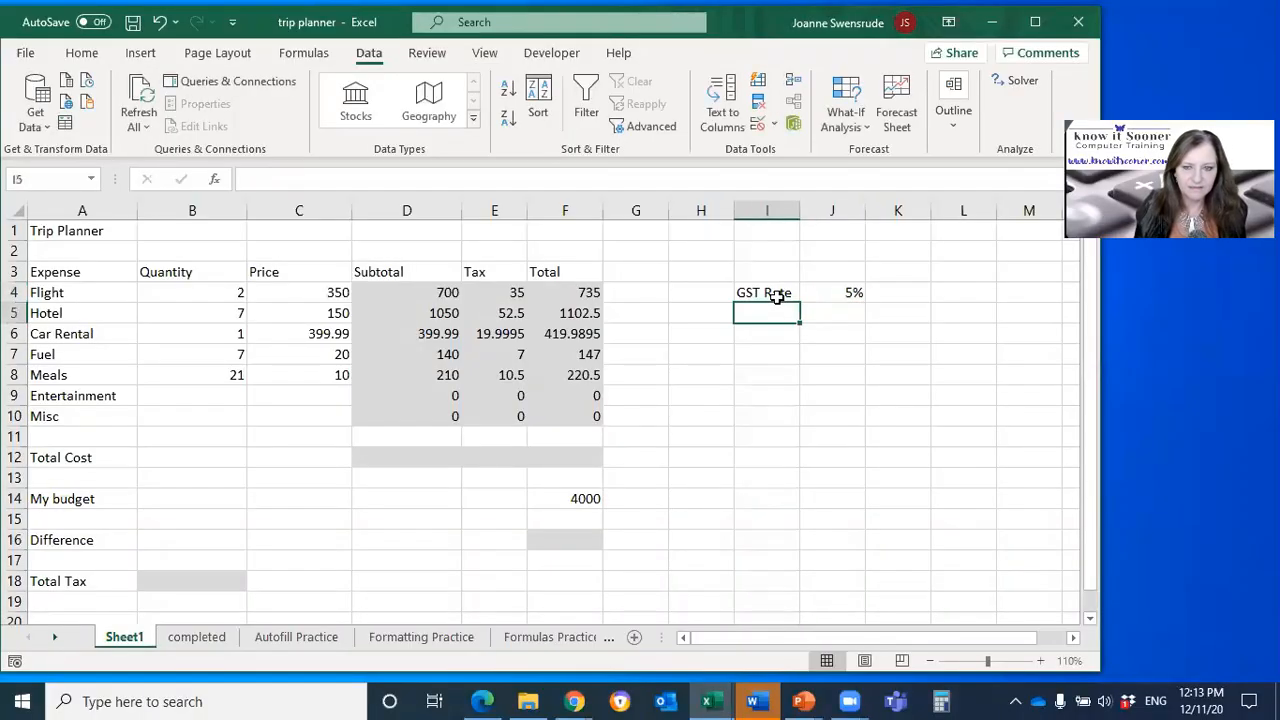
left_click(820, 296)
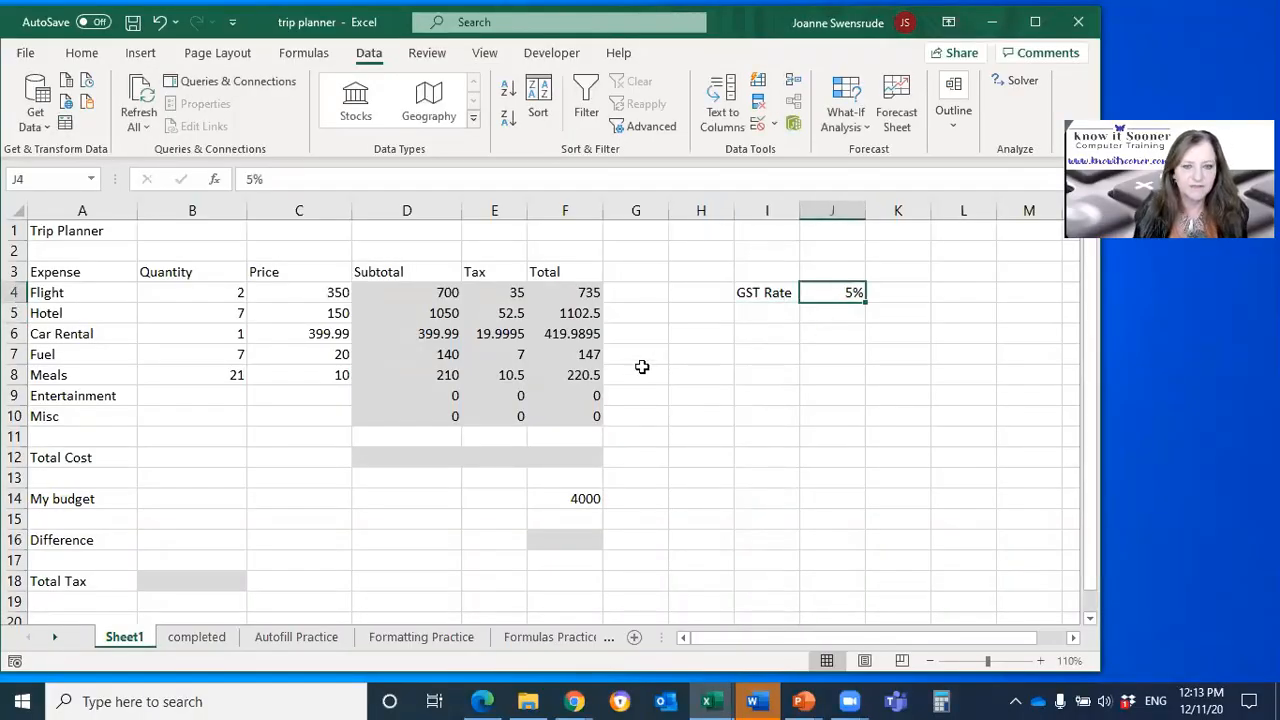
Step: Review the Tax formula in E4, clear the Tax formulas in E4:E10, and undo the clearing
left_click(516, 293)
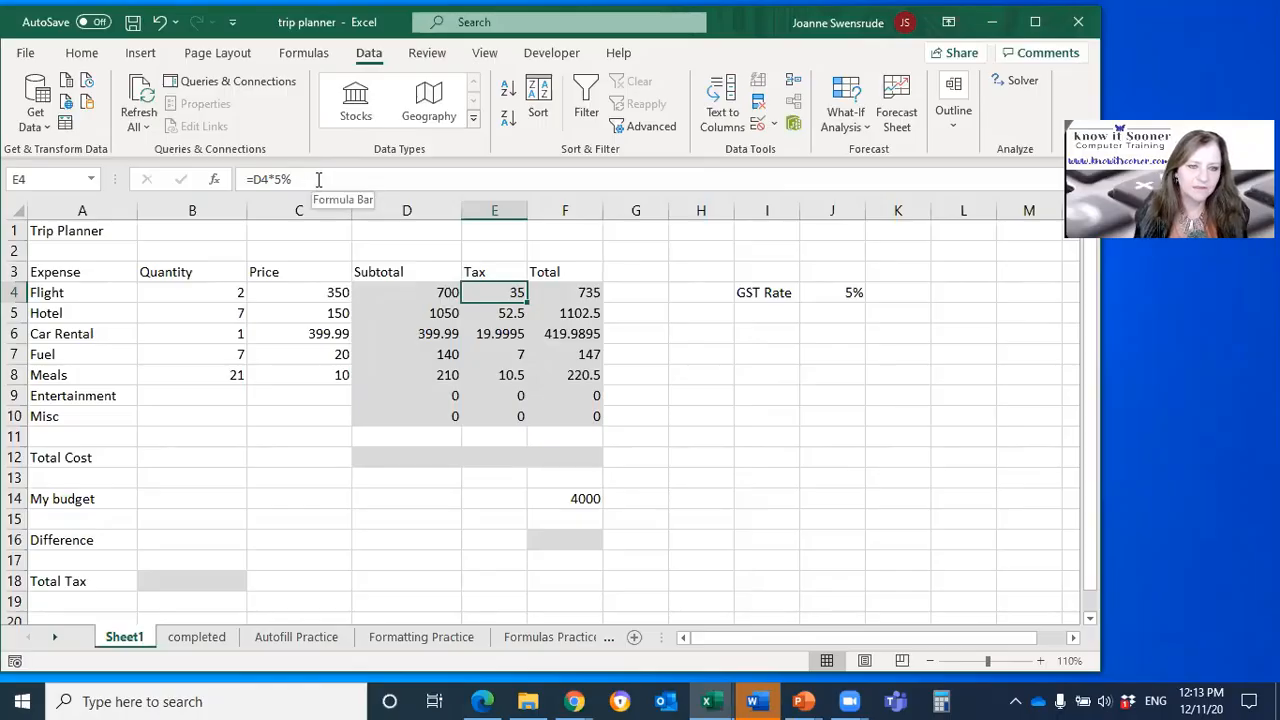
left_click_drag(497, 293, 508, 421)
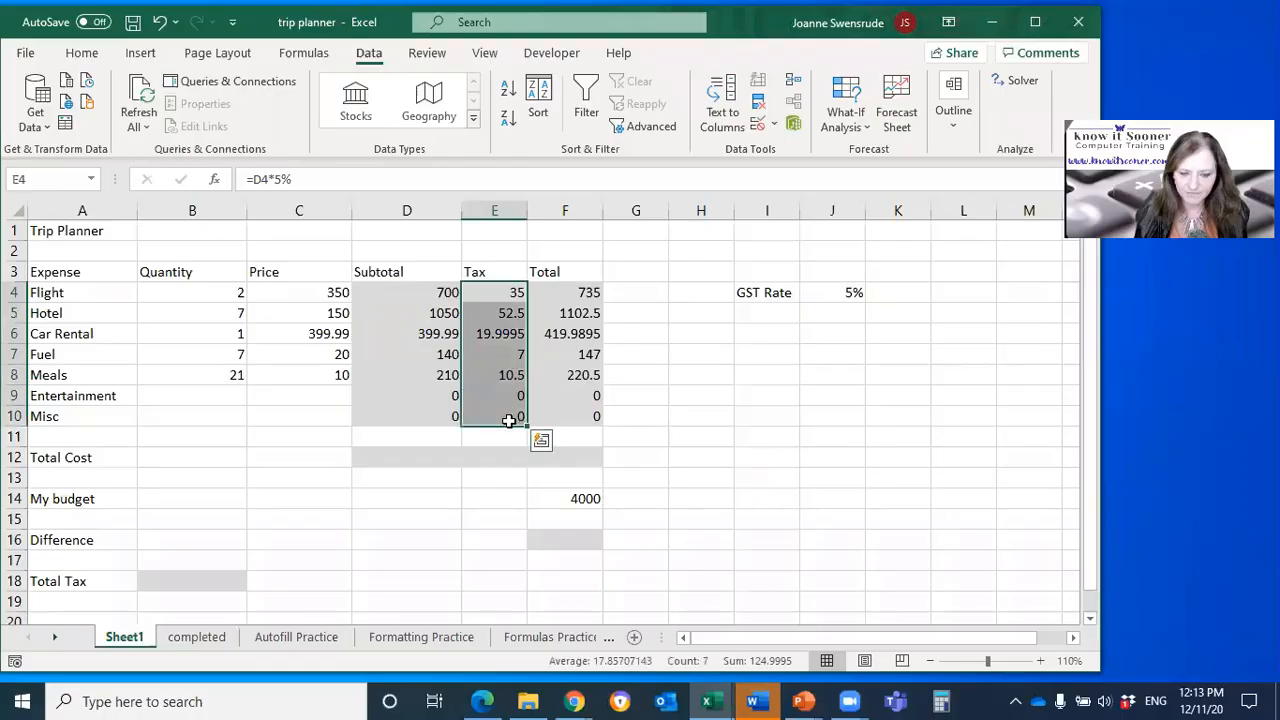
key("Delete")
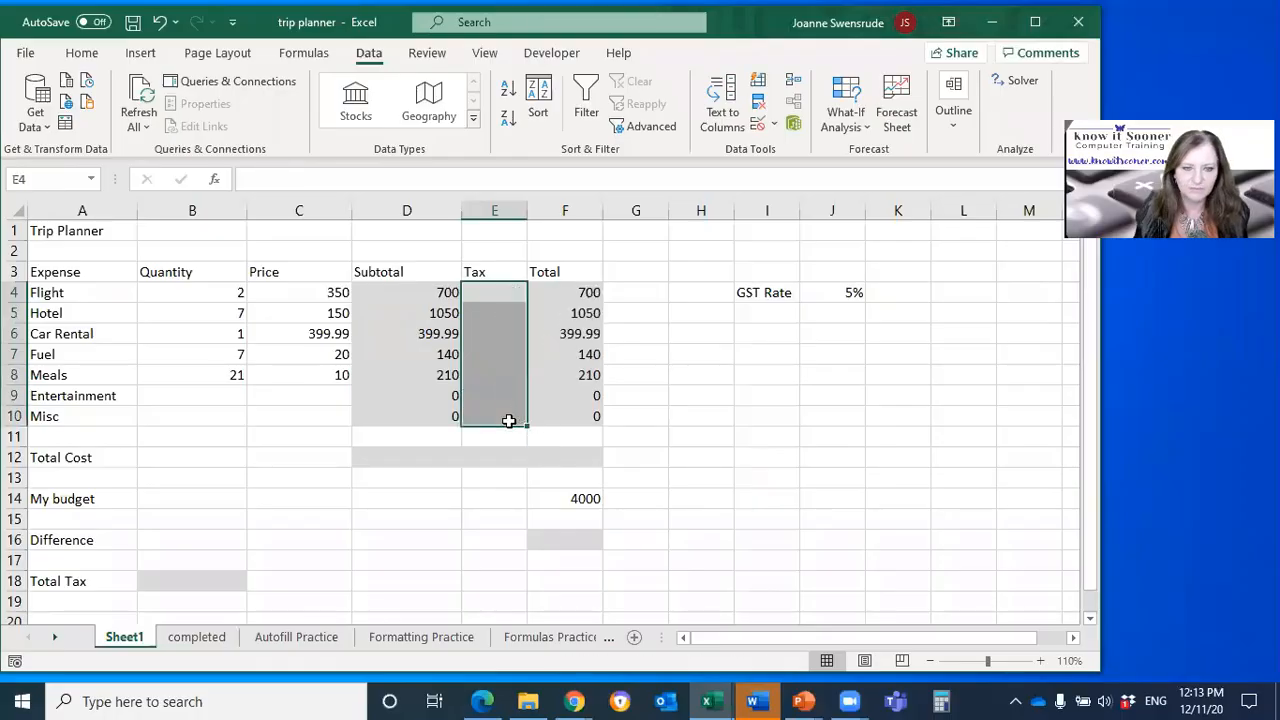
left_click(501, 292)
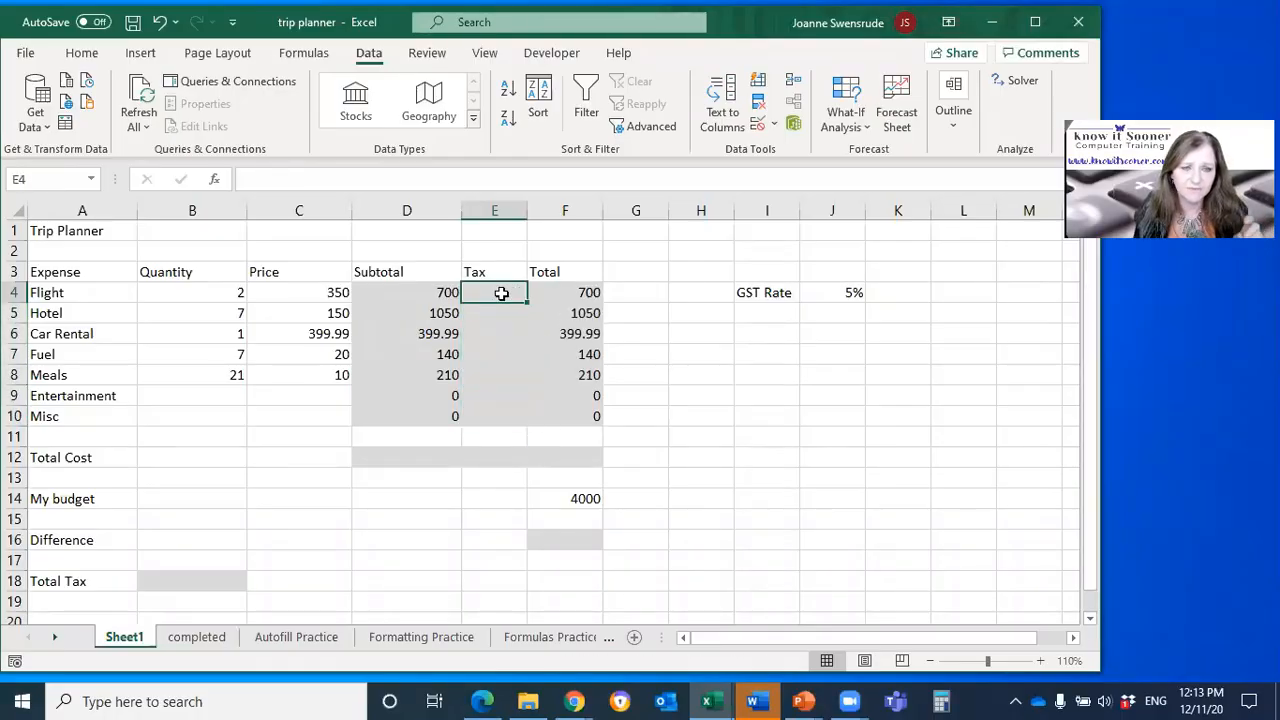
key("ctrl+z")
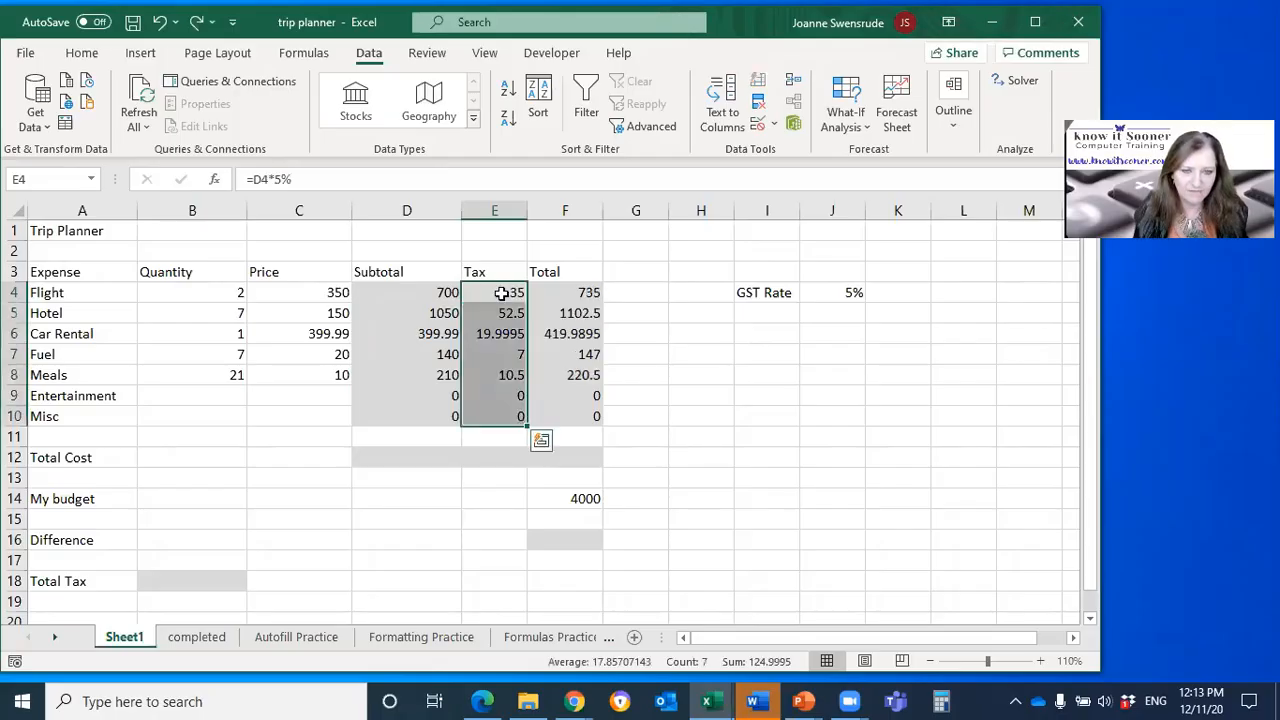
Step: Try to clear the Tax formulas one cell at a time from E4 down, cancelling the edit in E6
left_click_drag(501, 292, 510, 412)
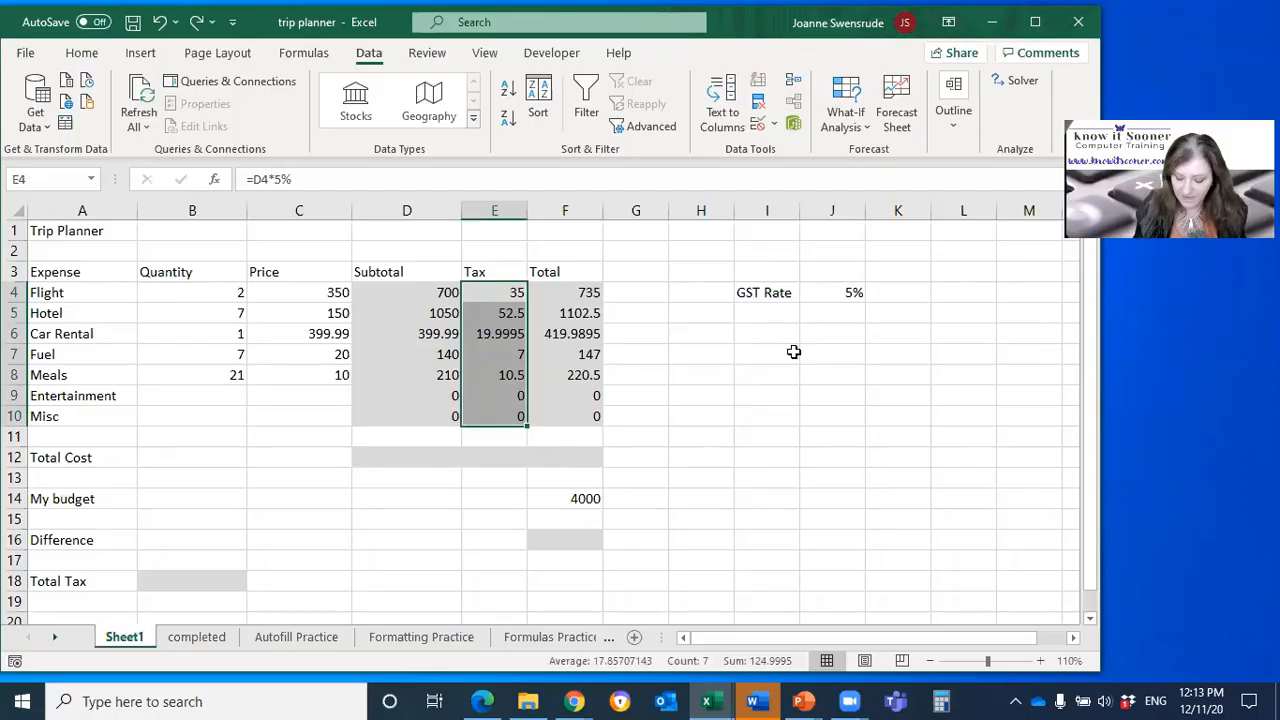
key("BackSpace")
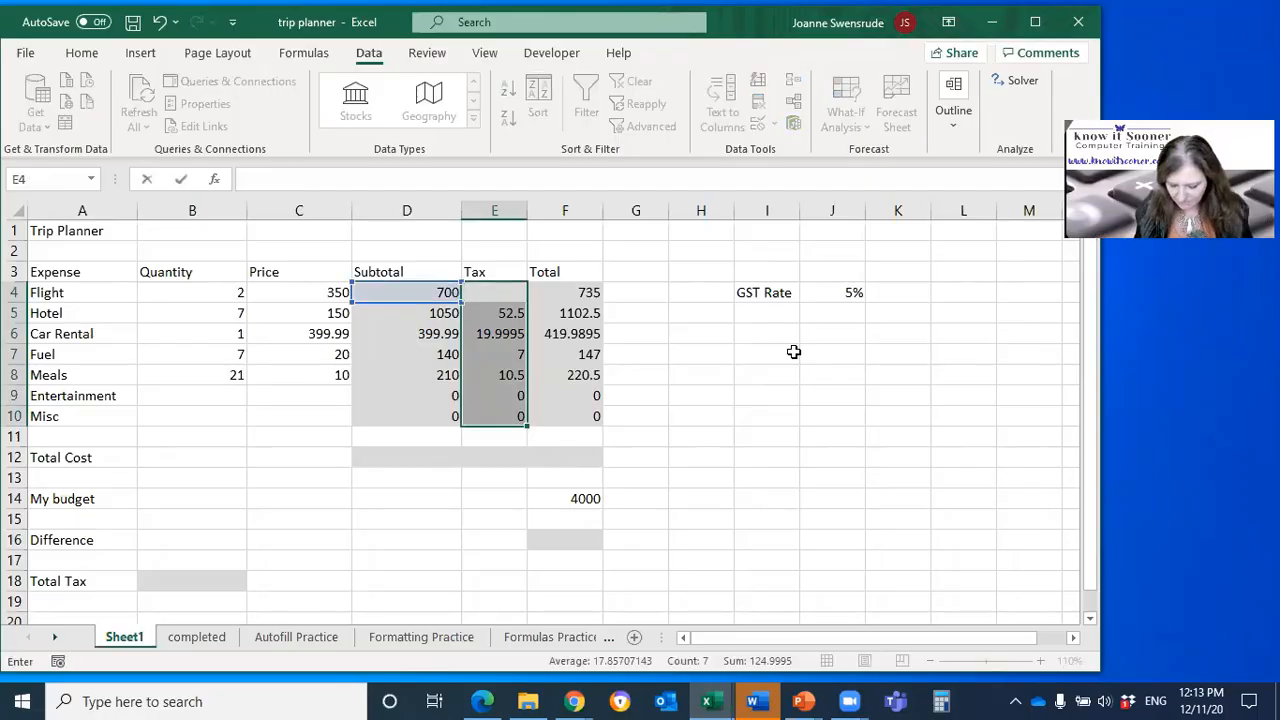
key("Down")
key("BackSpace")
key("Down")
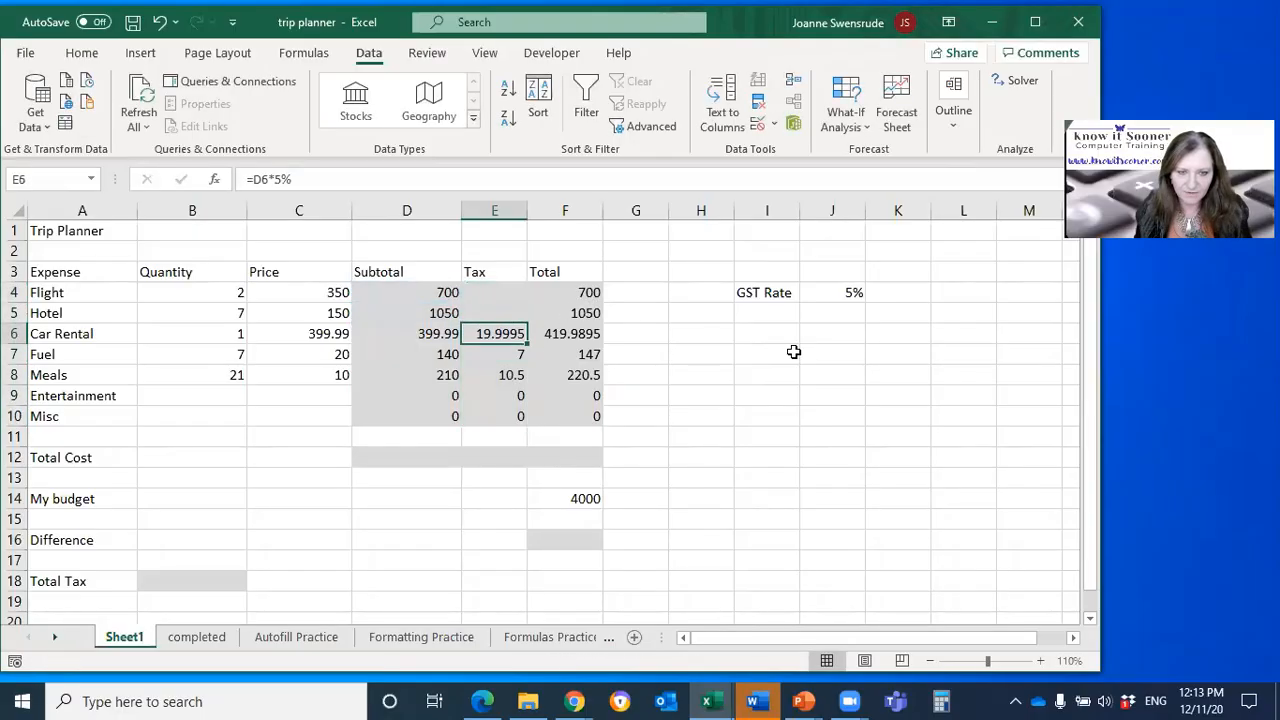
key("BackSpace")
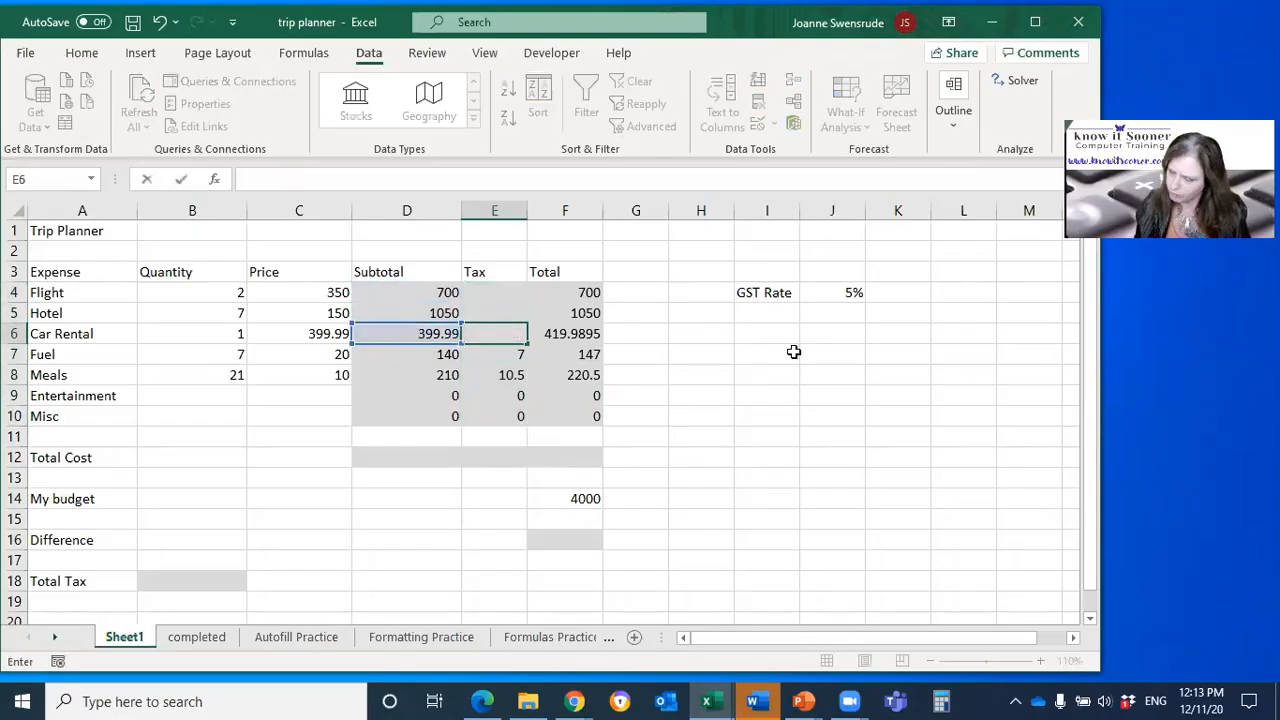
key("Escape")
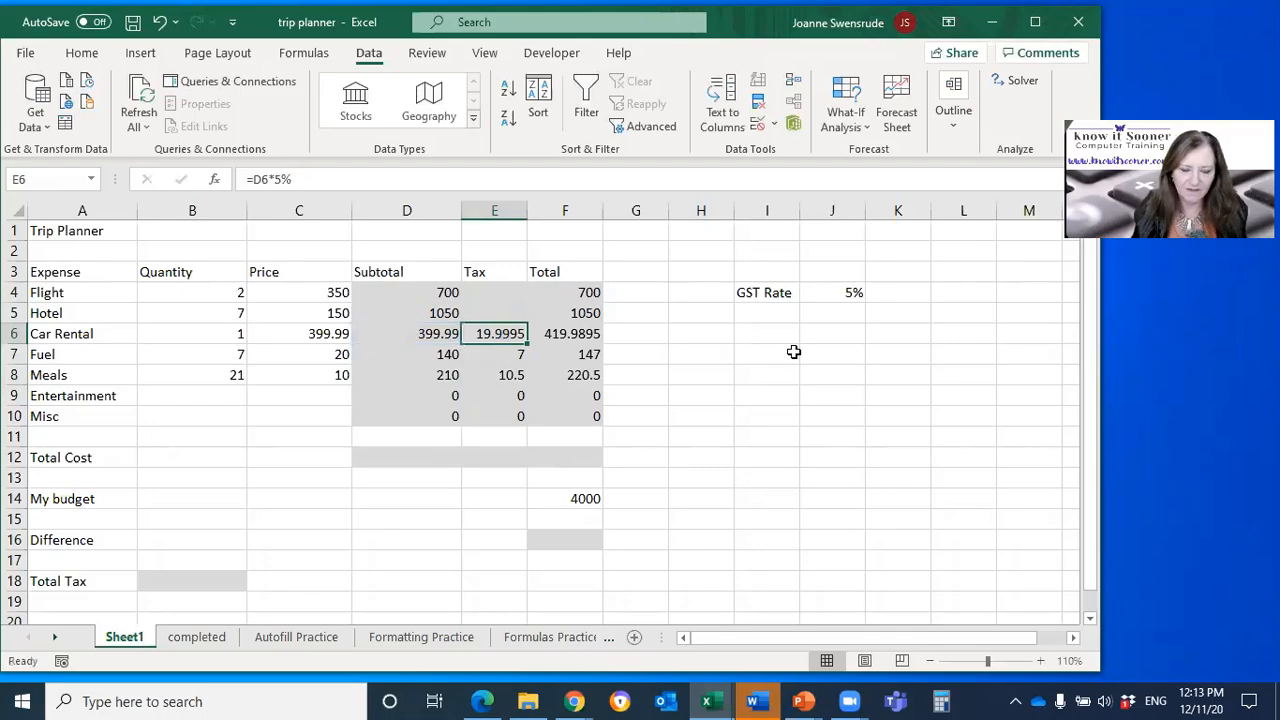
Step: Clear the whole Tax range E4:E10 and enter the formula =D4*J4 for the Flight tax in E4
left_click_drag(501, 290, 471, 414)
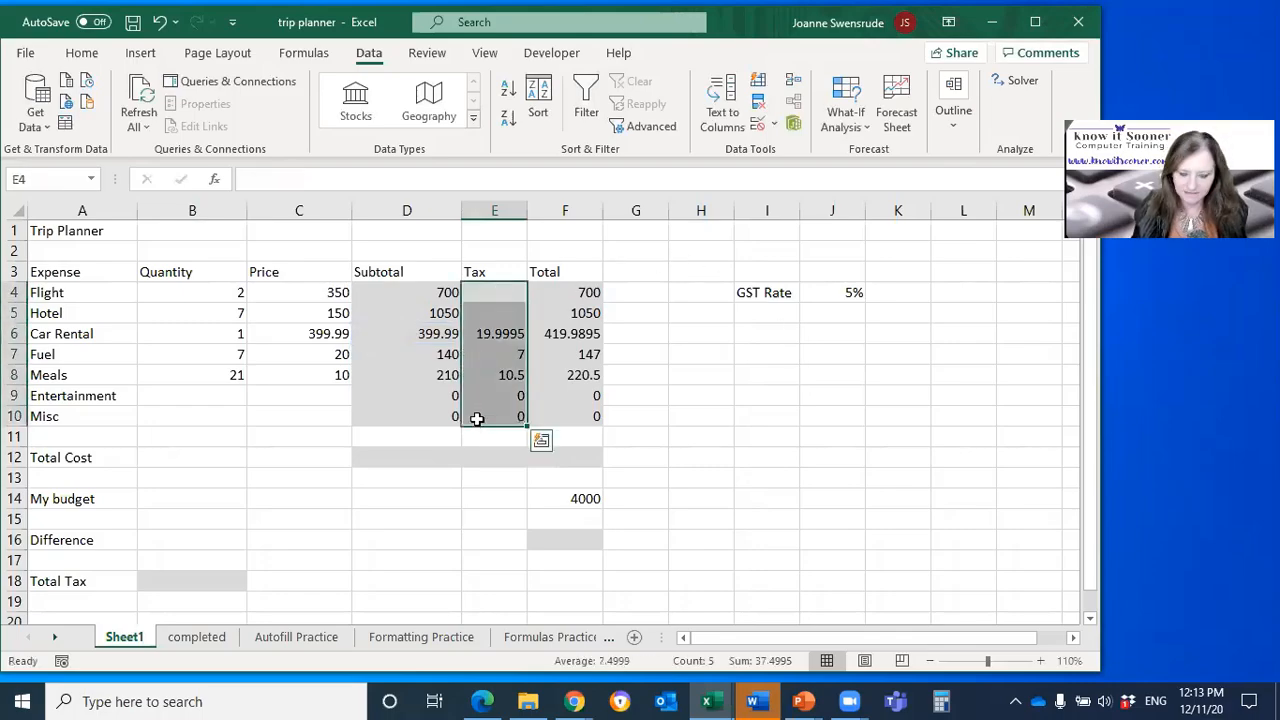
key("Delete")
left_click(488, 293)
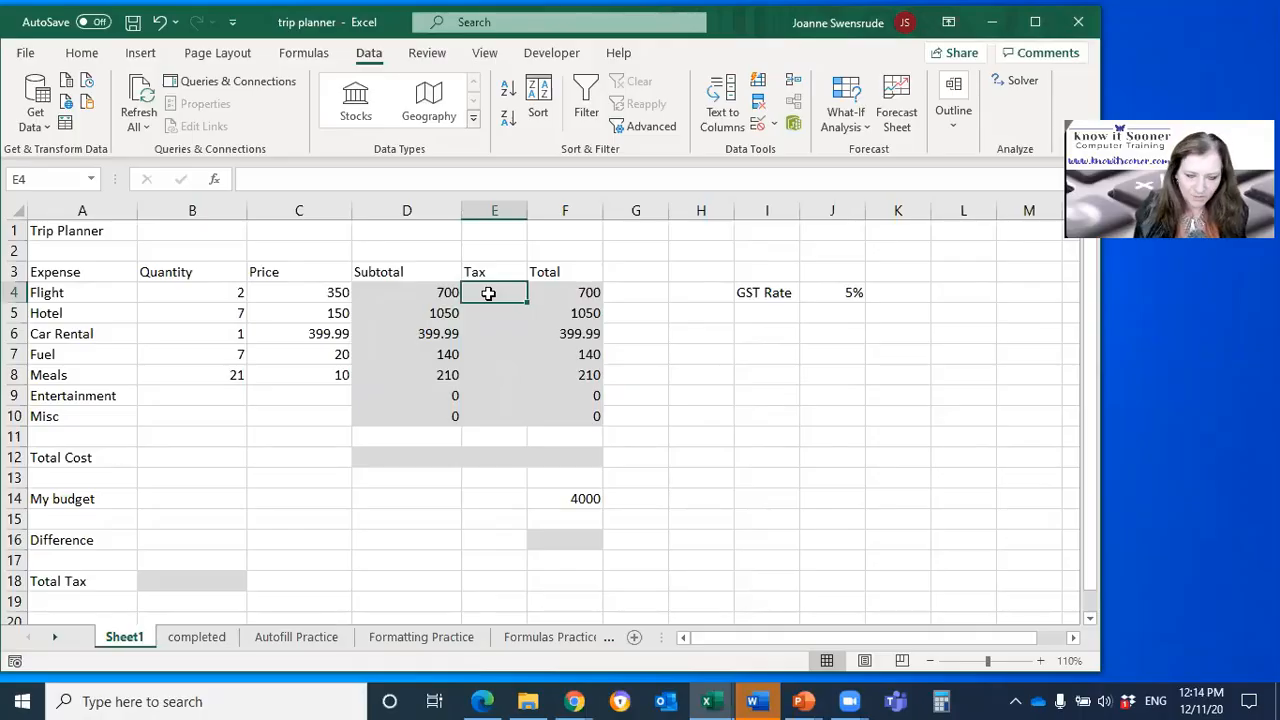
type("=")
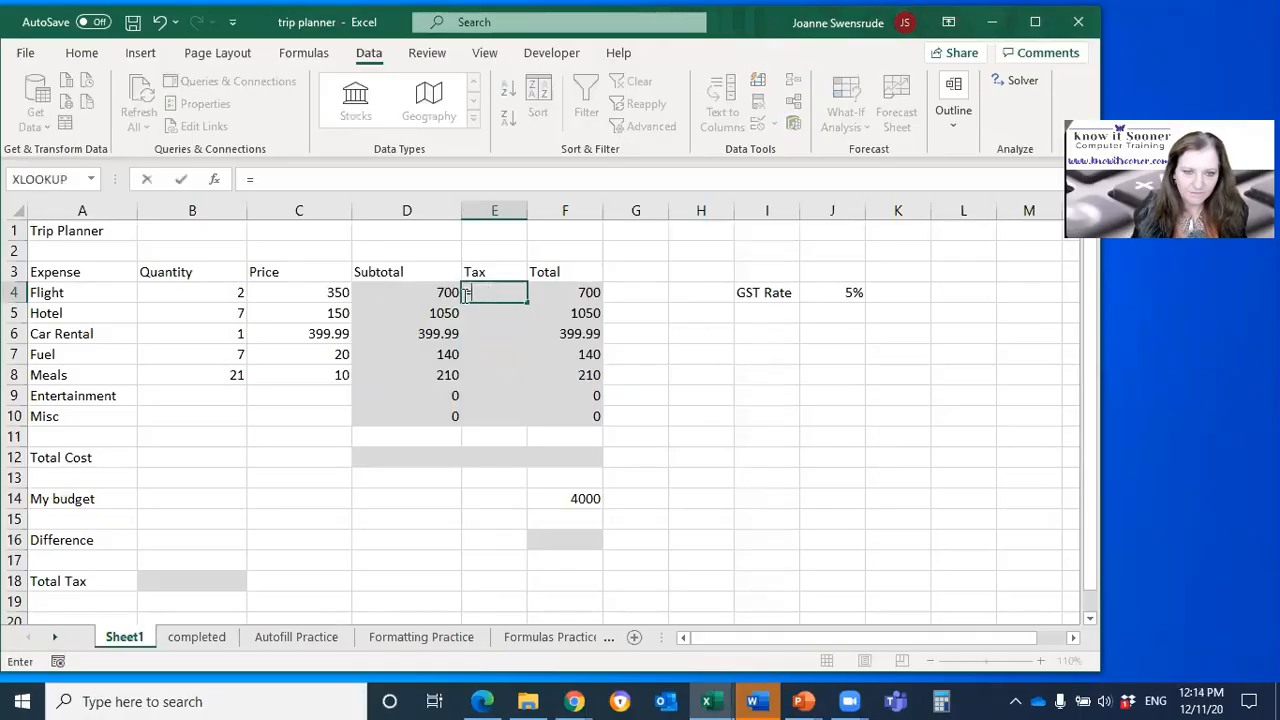
left_click(425, 292)
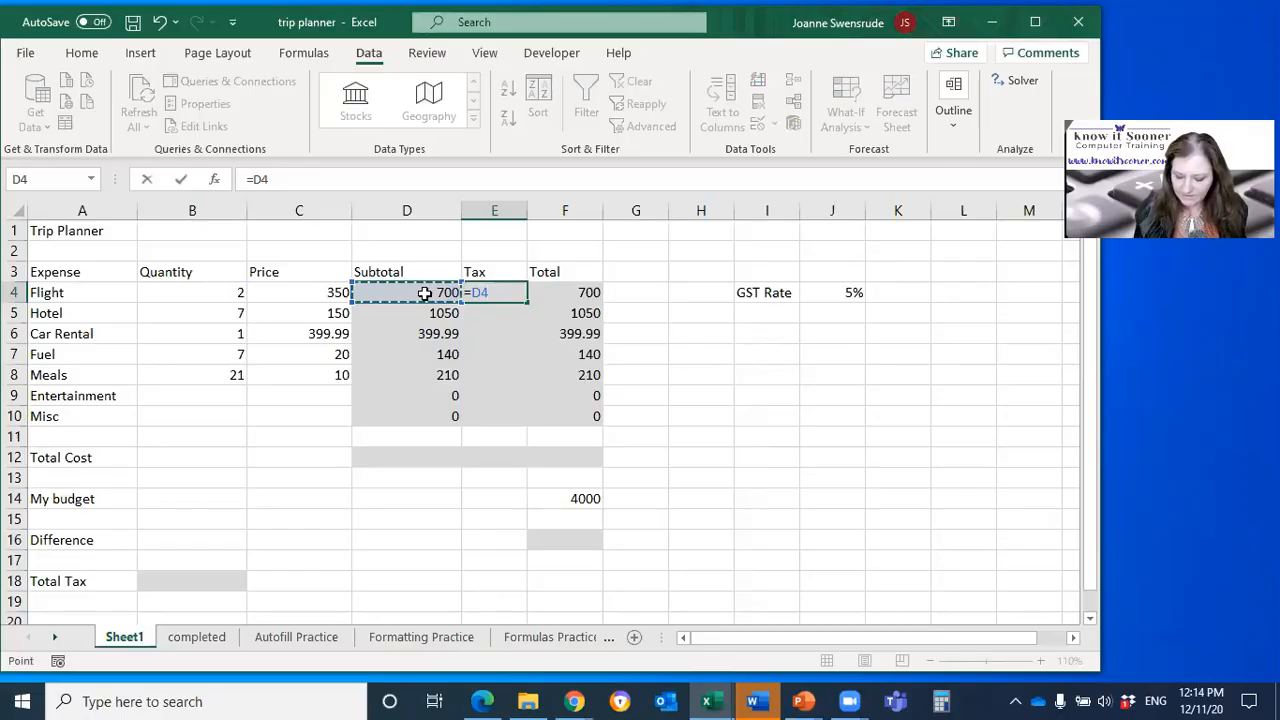
type("*")
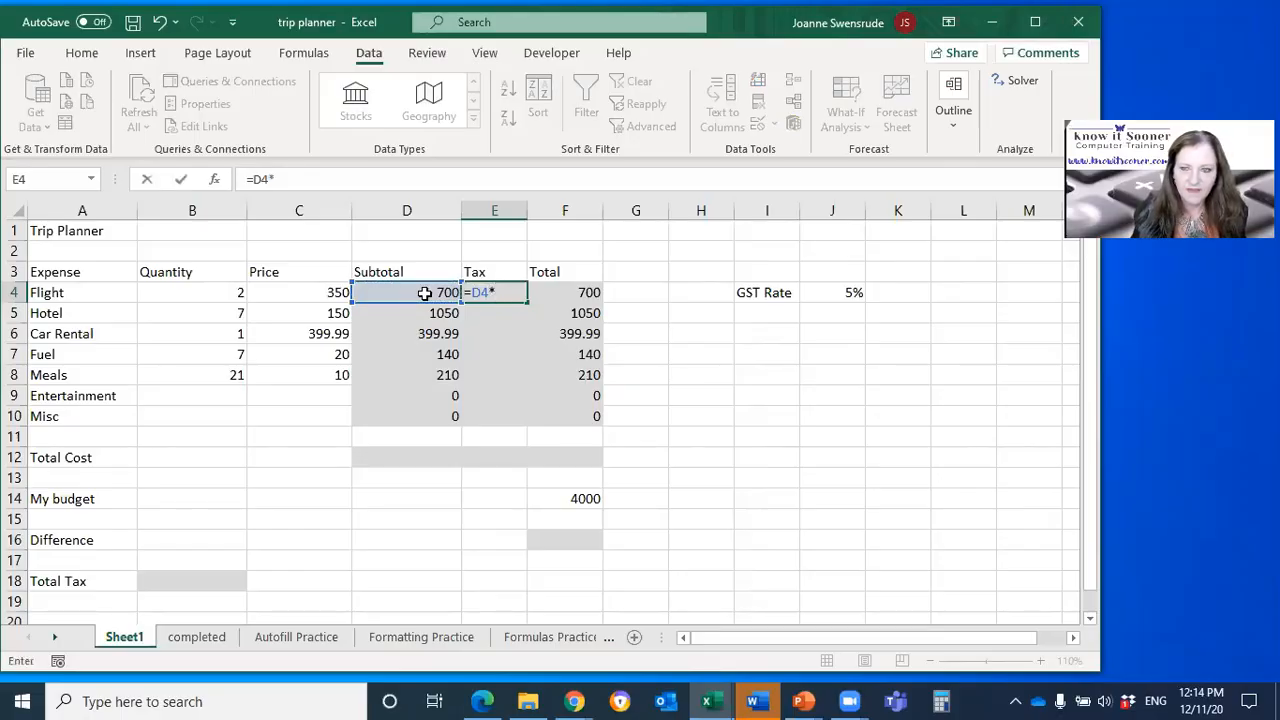
left_click(829, 292)
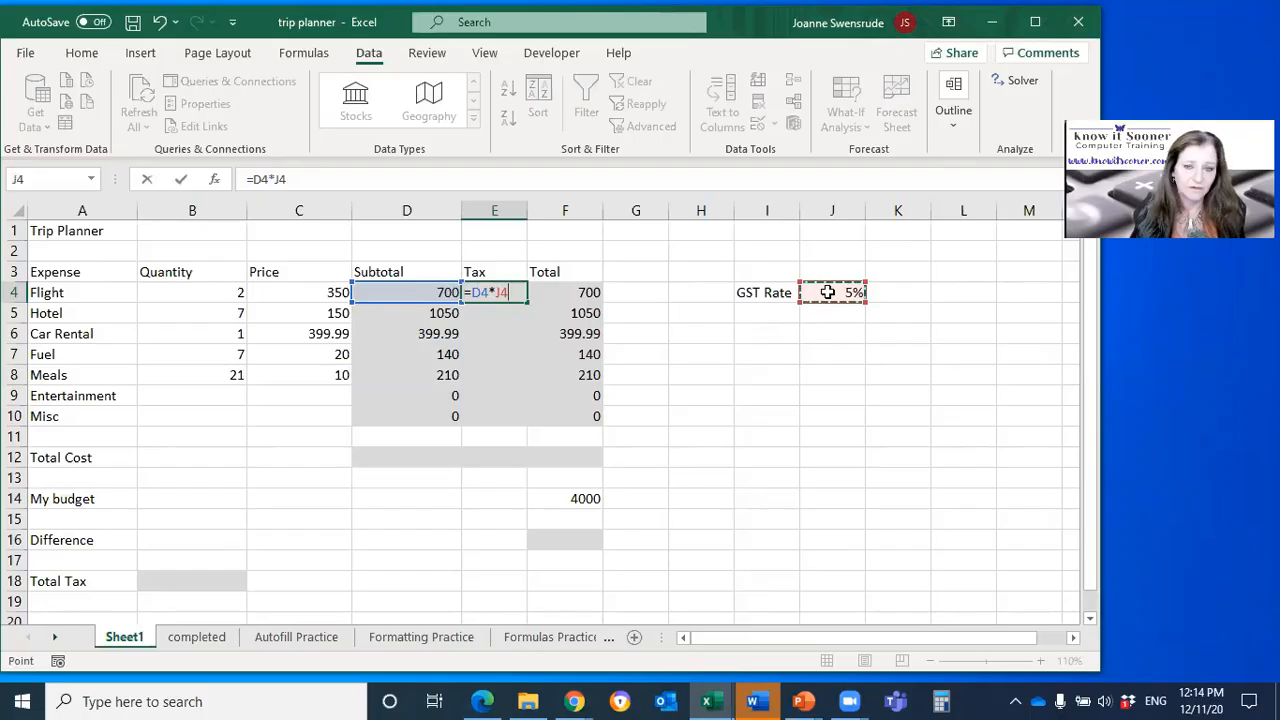
key("Return")
Step: Set the GST rate in J4 to 2.5% and show it with two decimal places
left_click(849, 290)
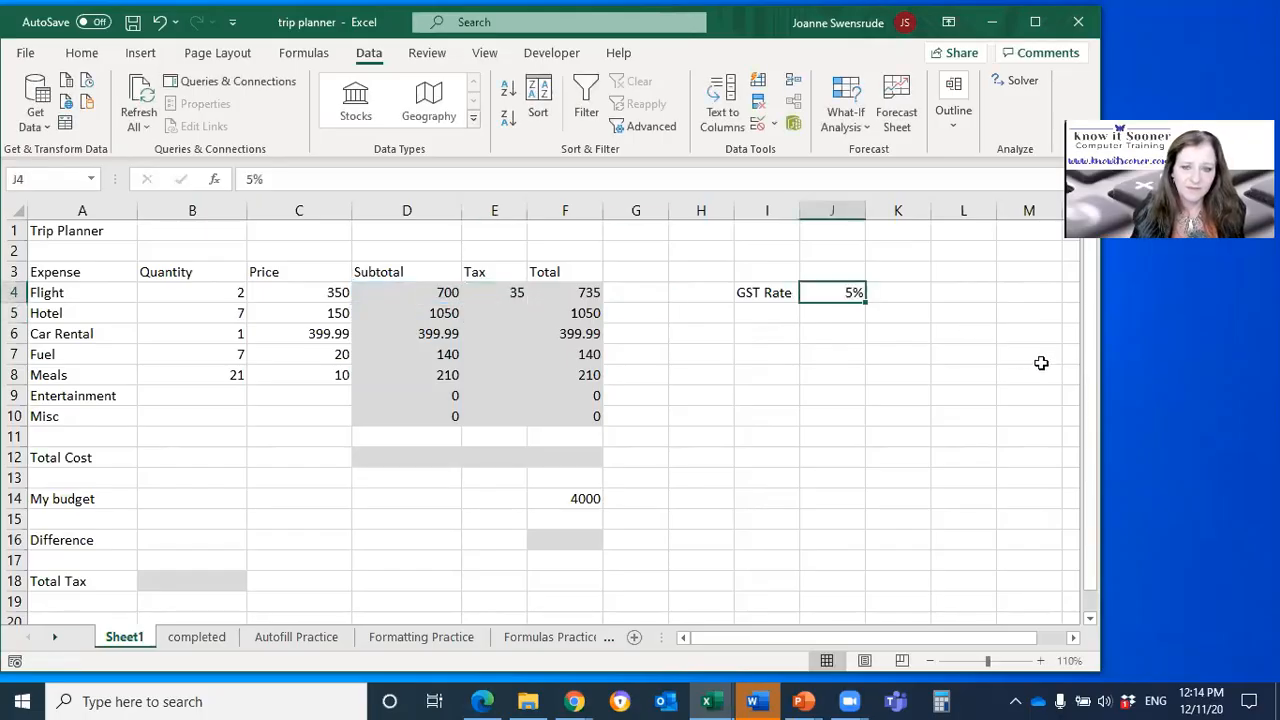
type("2.5%")
key("Return")
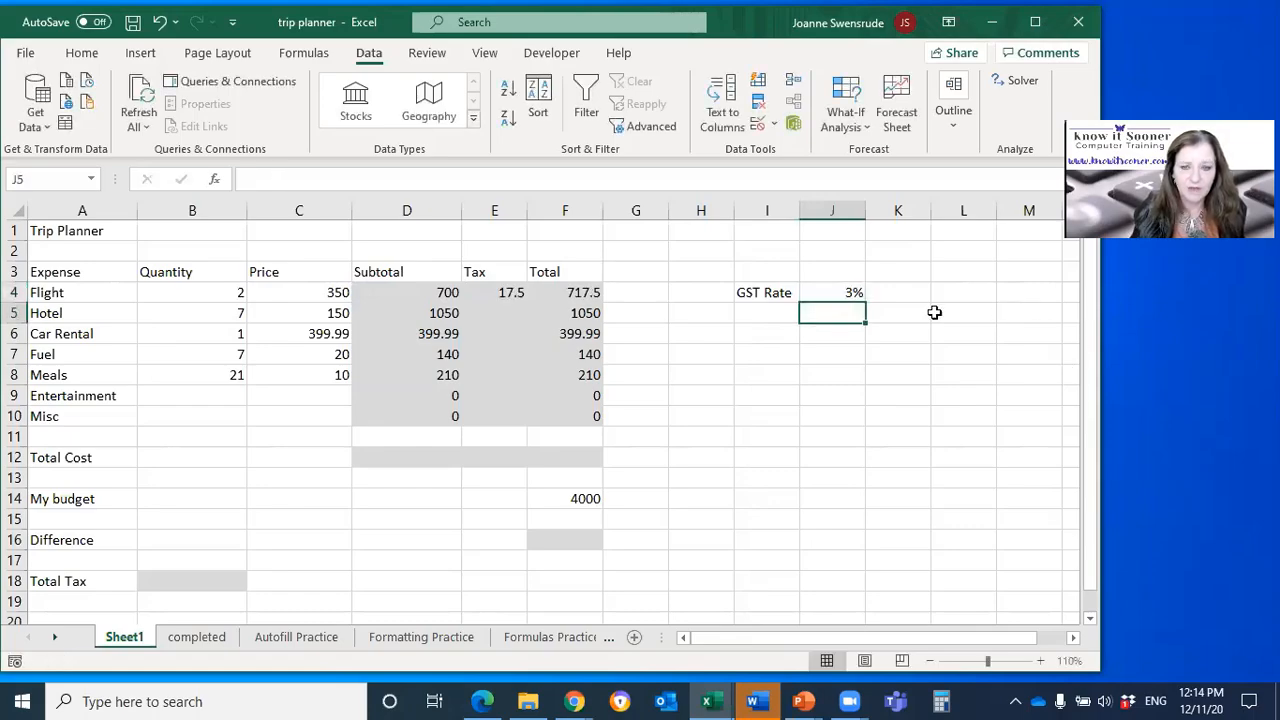
left_click(828, 292)
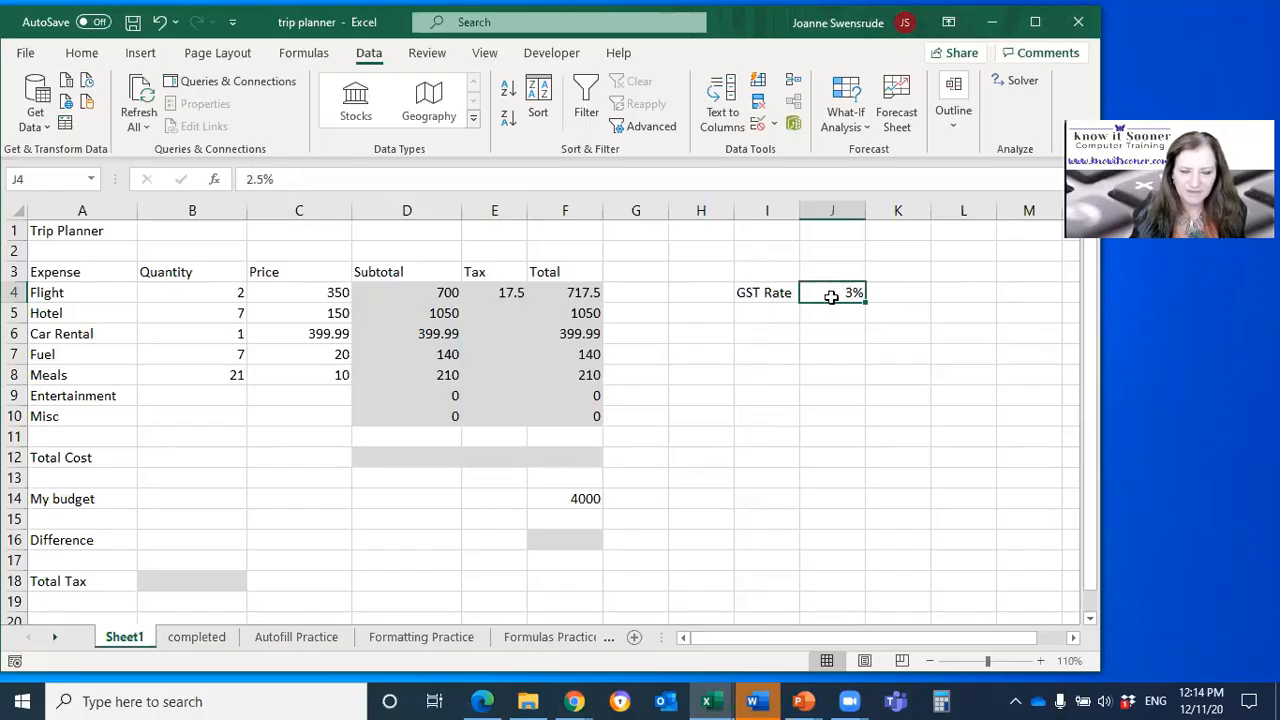
left_click(88, 54)
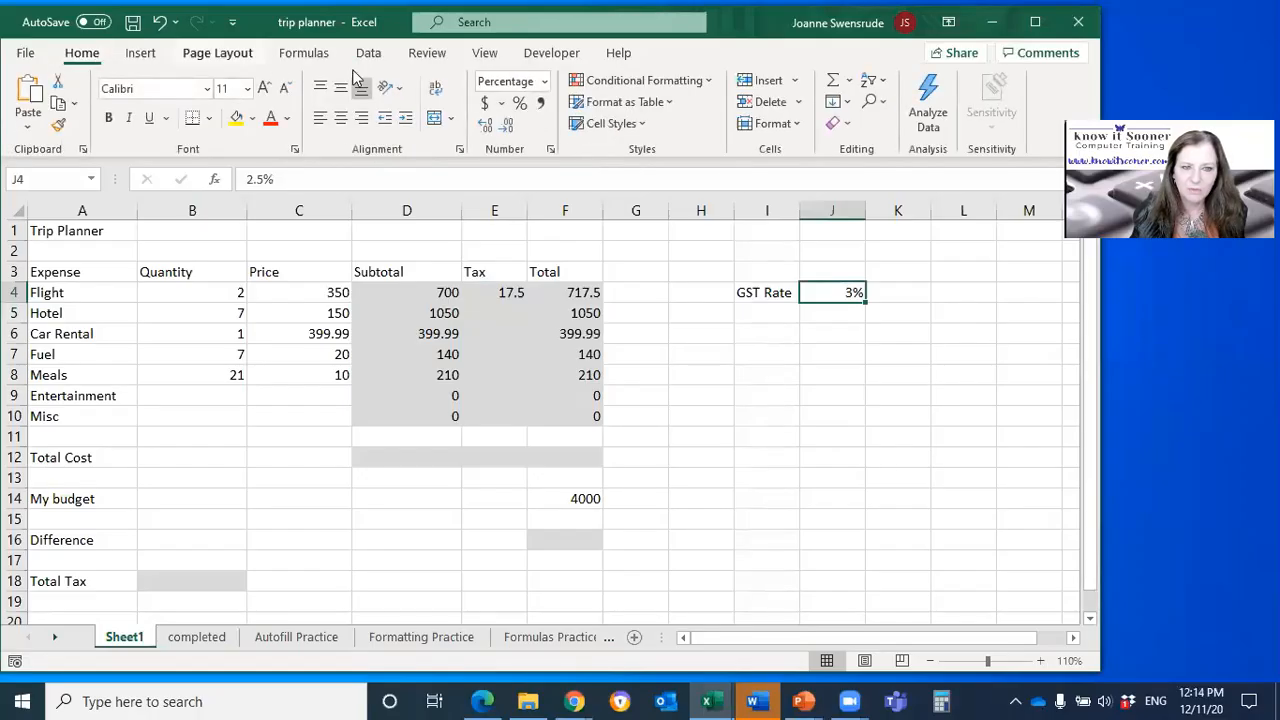
left_click(486, 124)
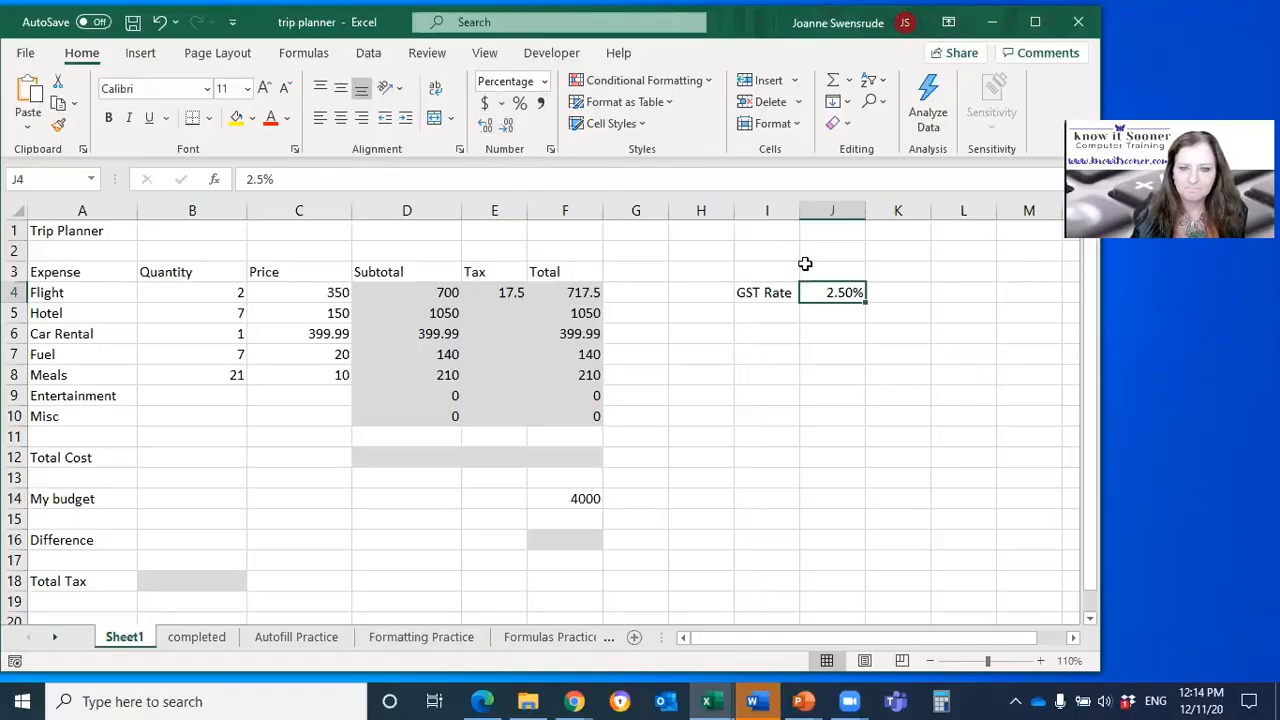
Step: Fill the Tax formula from E4 down to E10 and reselect E4
left_click(491, 292)
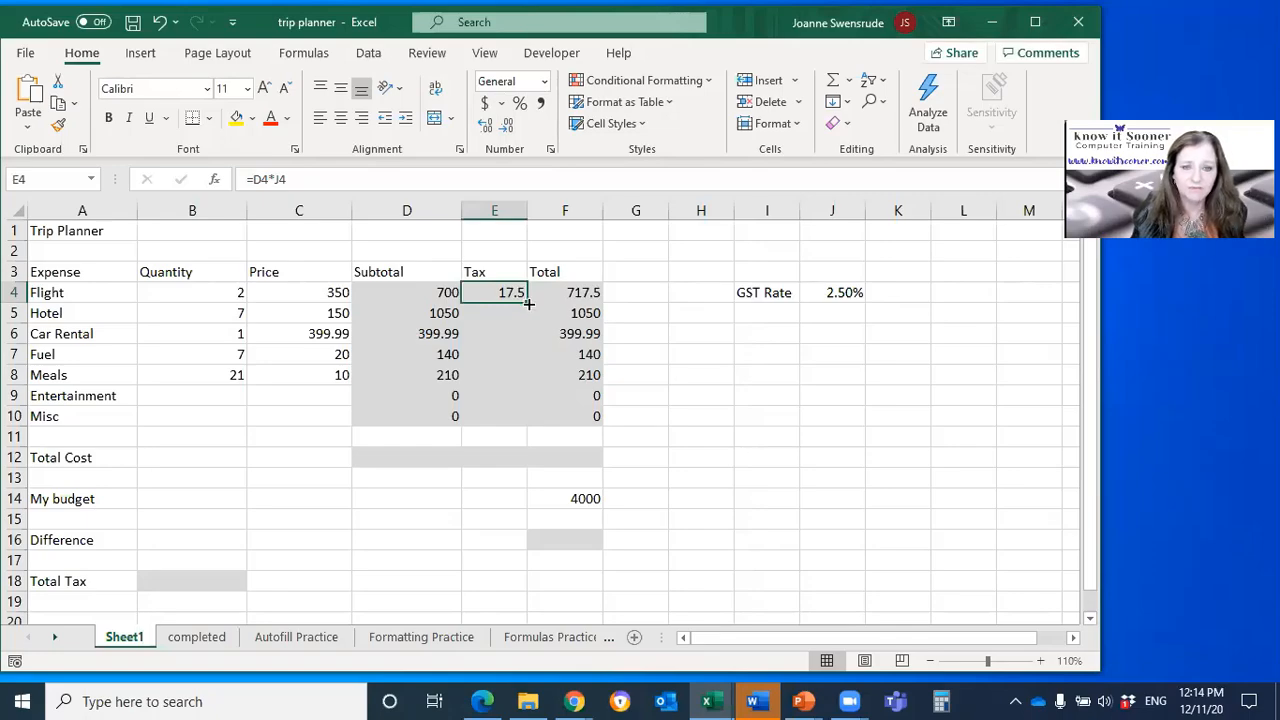
left_click_drag(528, 302, 508, 421)
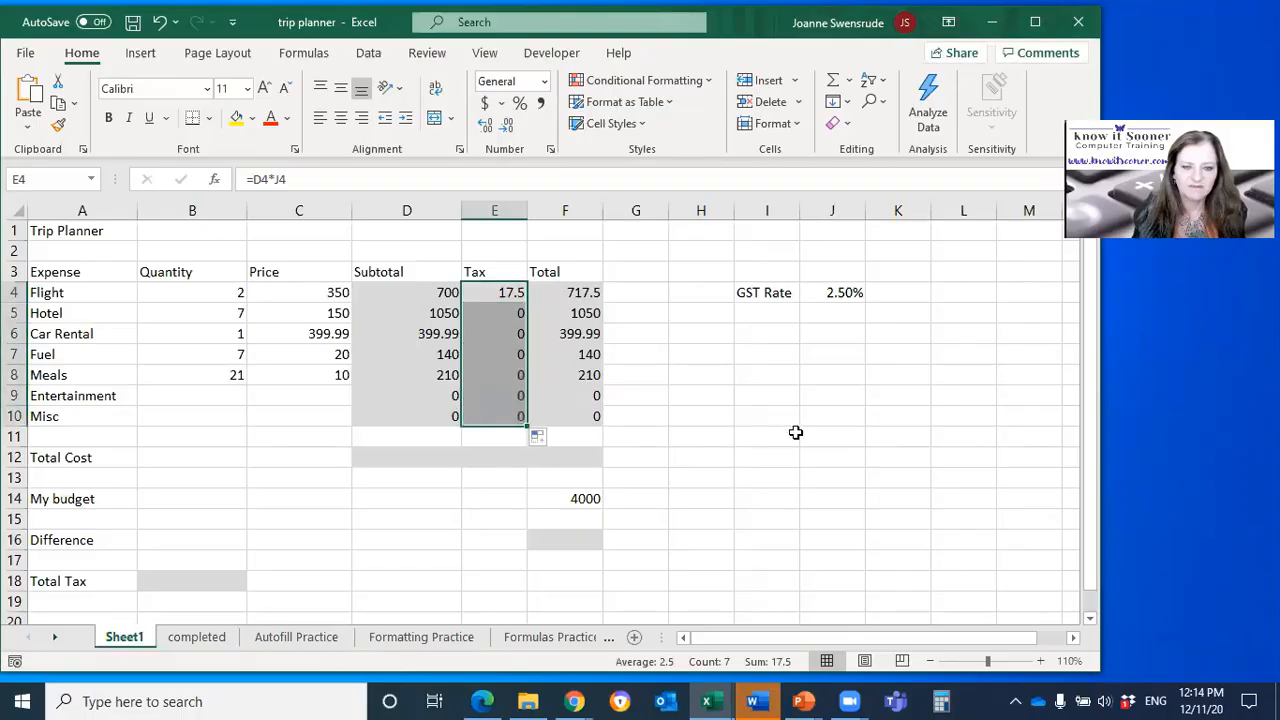
left_click(505, 294)
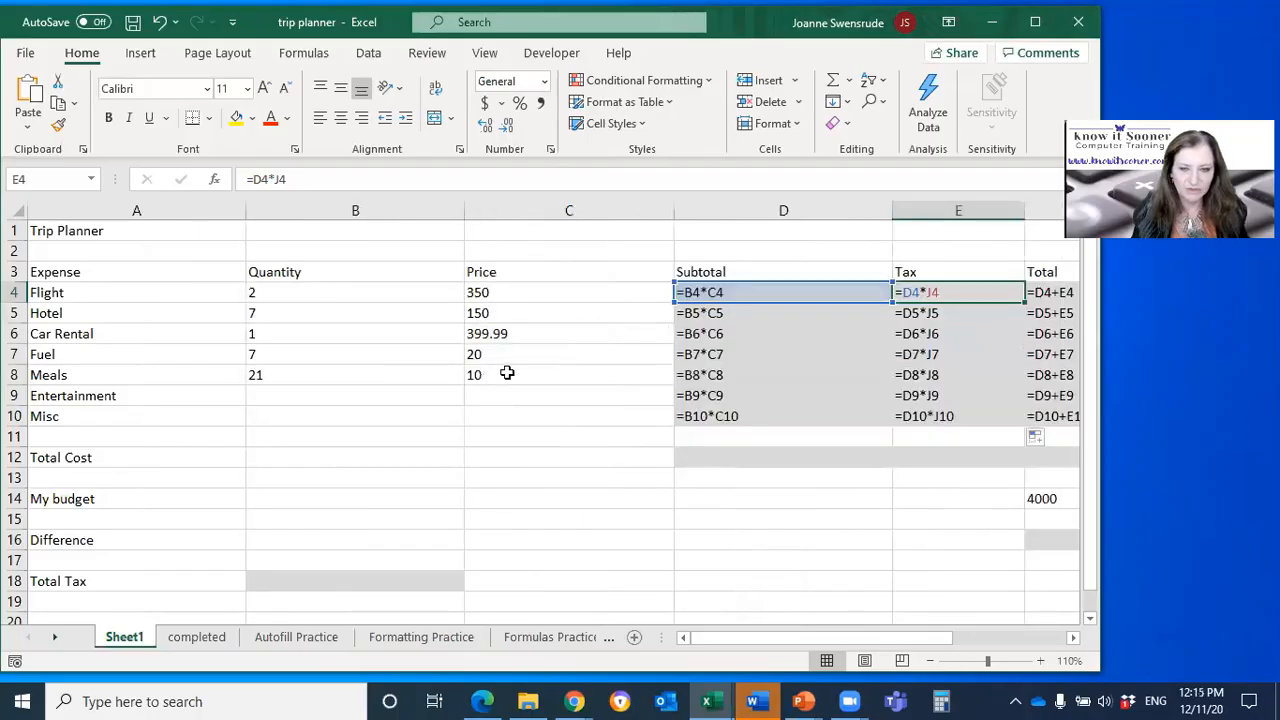
Step: Display the worksheet's formulas at 70% zoom to examine the Tax references together with the GST Rate cell
key("ctrl+grave")
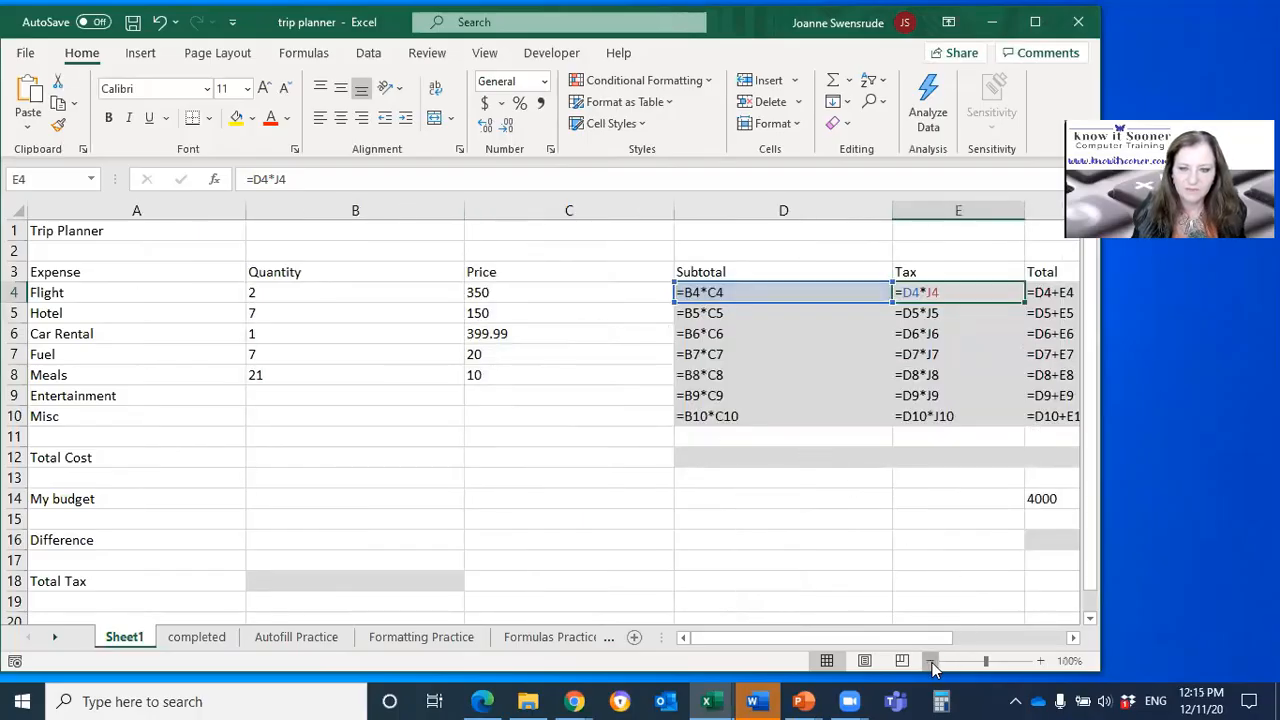
left_click(930, 661)
left_click(930, 661)
left_click(930, 661)
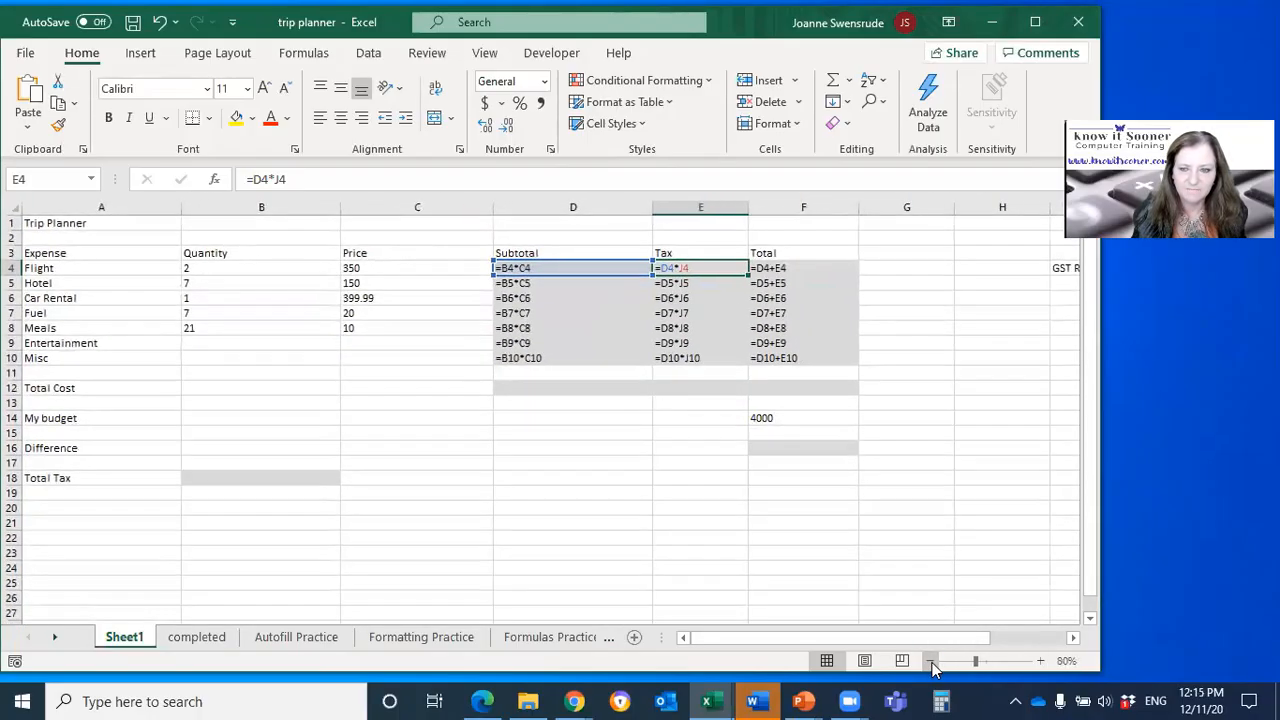
left_click(930, 661)
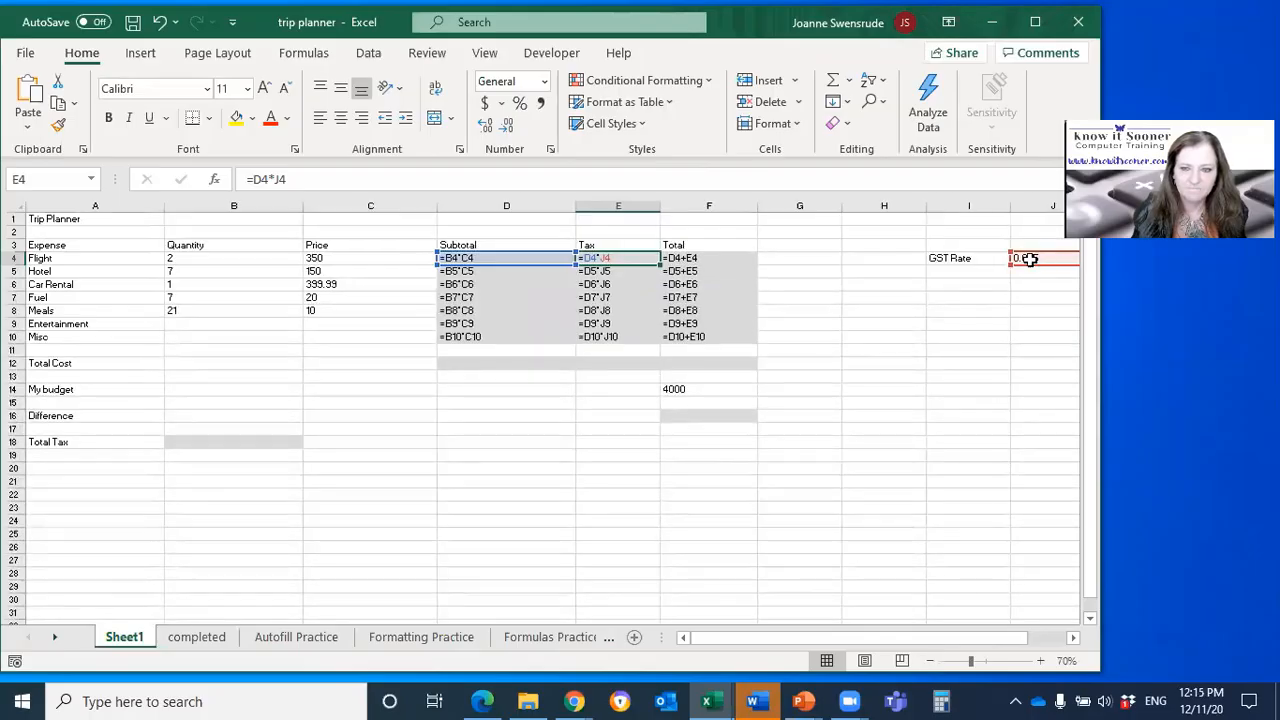
Step: Delete the empty column H and check how the Tax formula in E4 refers to the moved GST rate
left_click(901, 201)
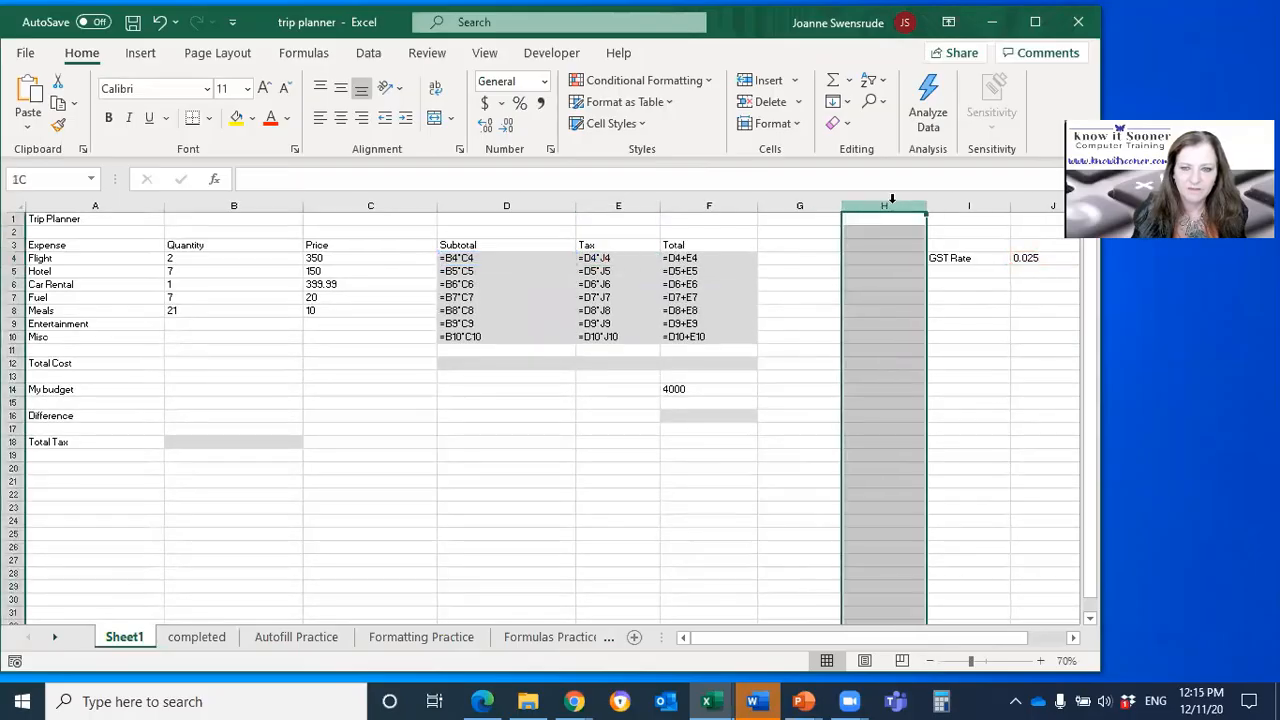
left_click(766, 101)
left_click(957, 260)
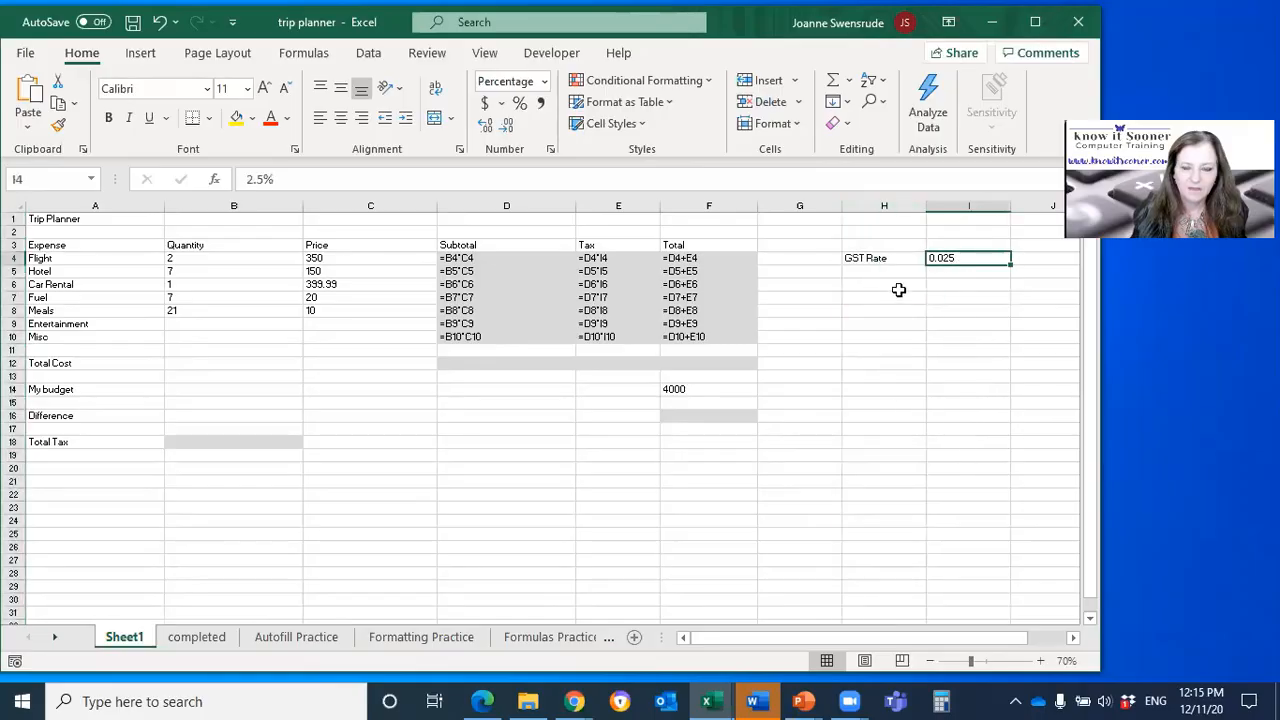
double_click(618, 257)
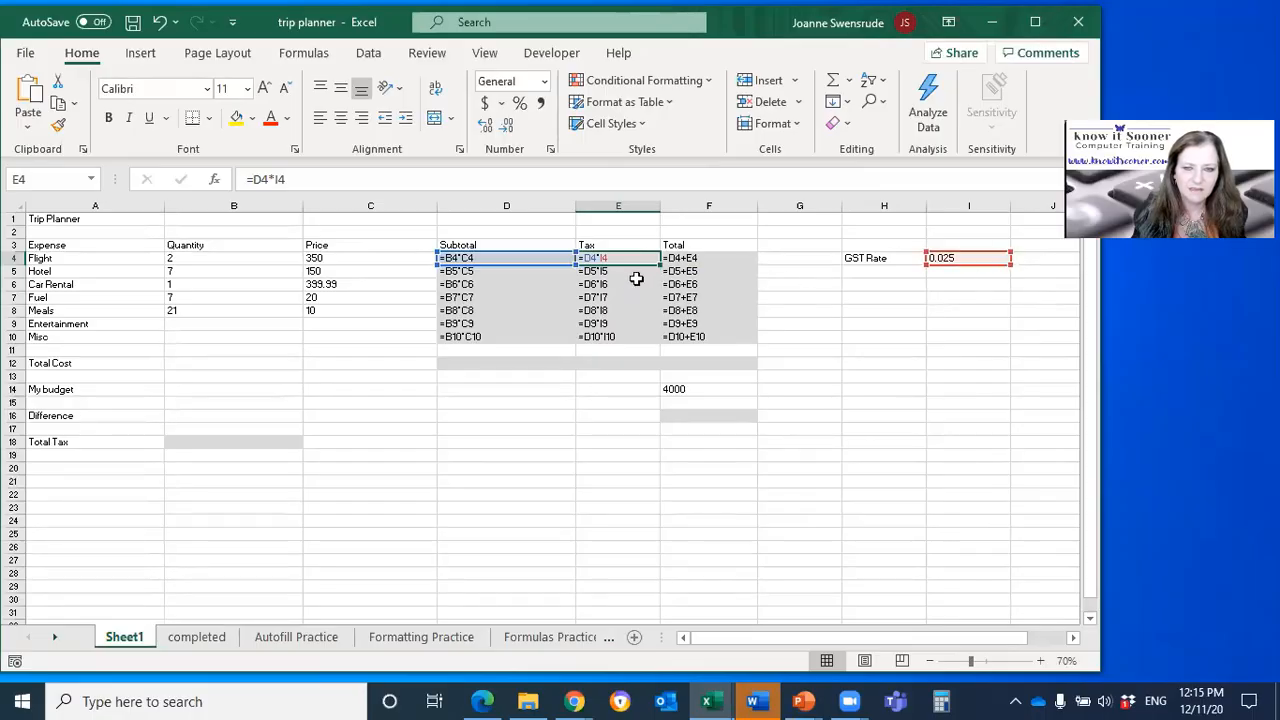
Step: Examine which cells the Tax formulas in E5 through E9 refer to, compared with the GST rate in I4
double_click(608, 272)
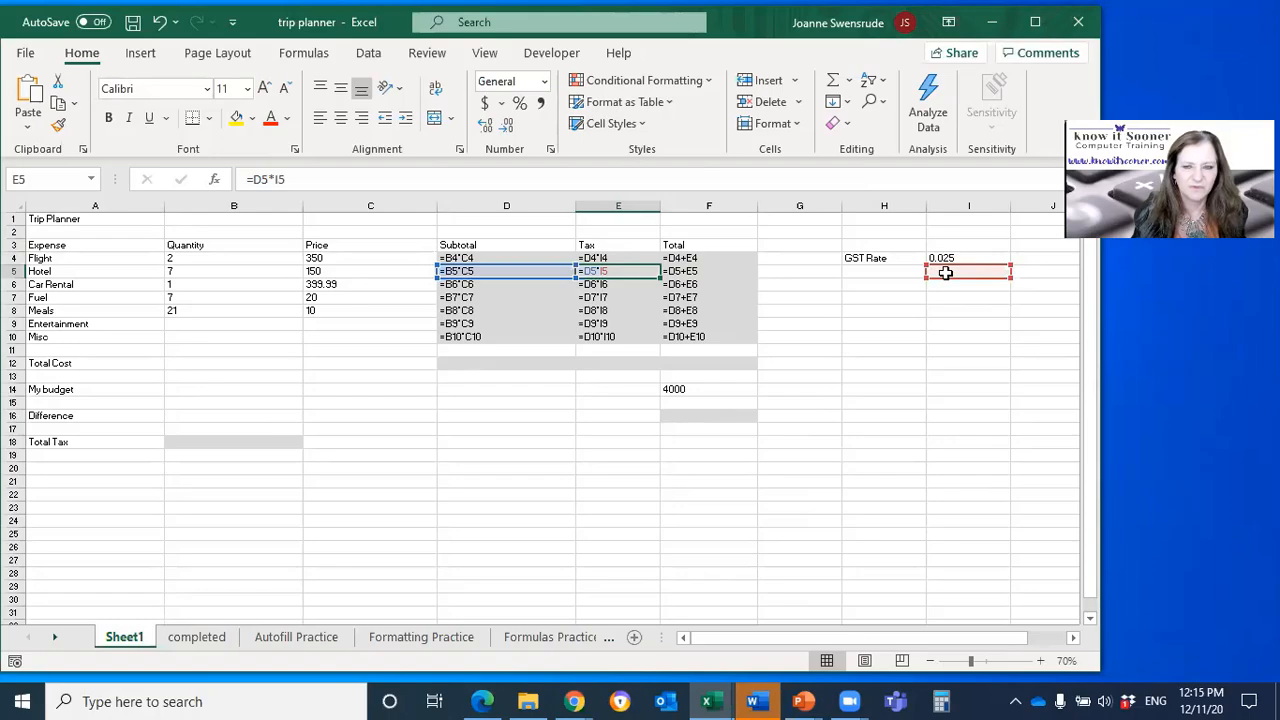
double_click(614, 284)
double_click(614, 297)
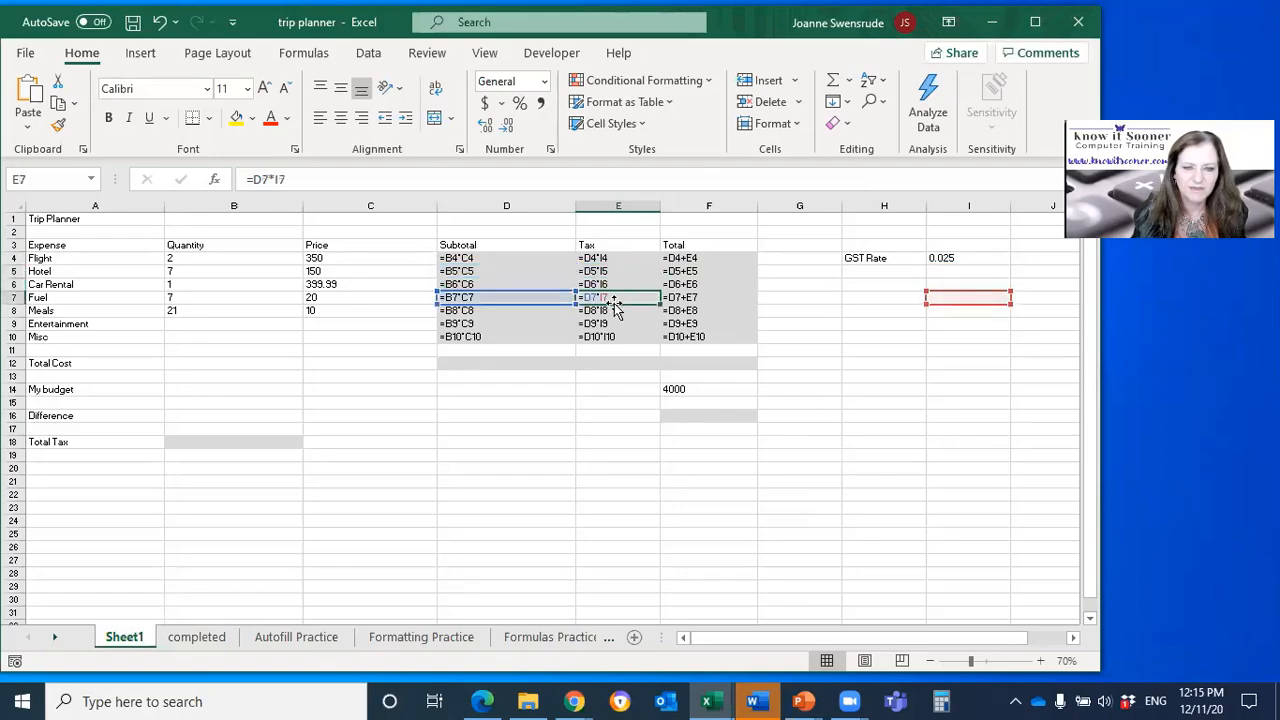
double_click(614, 310)
double_click(614, 323)
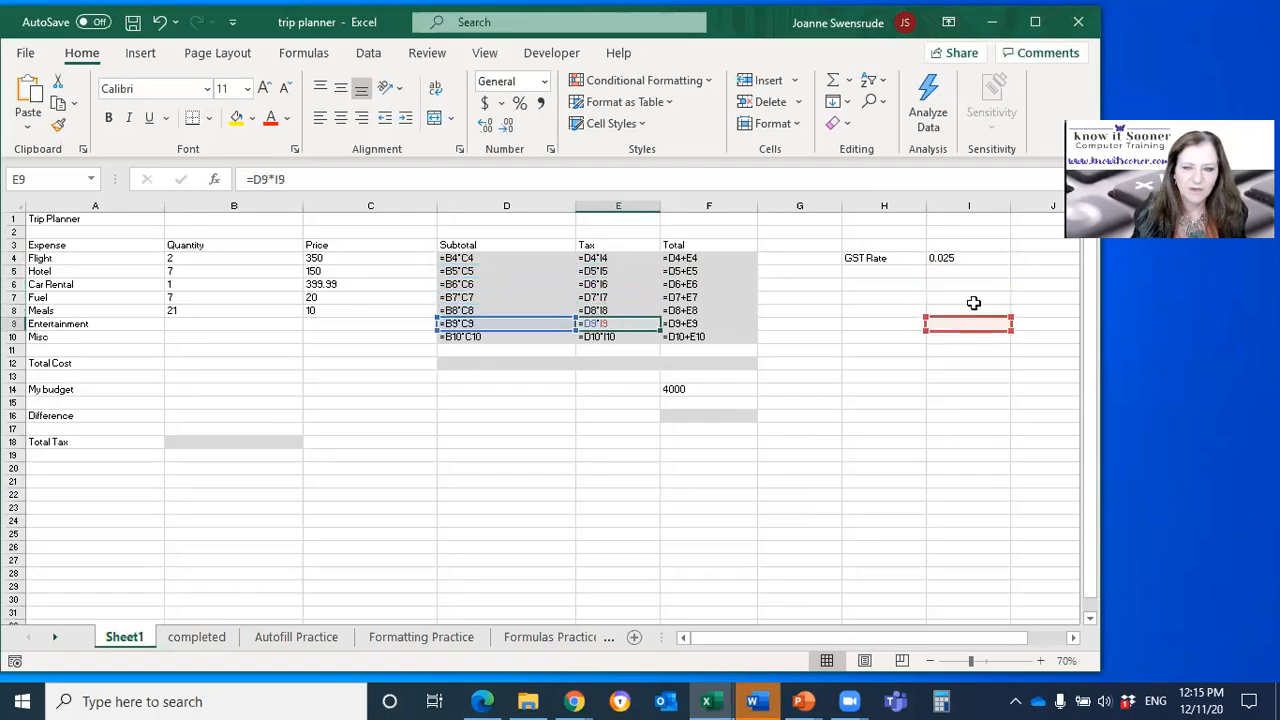
left_click(972, 257)
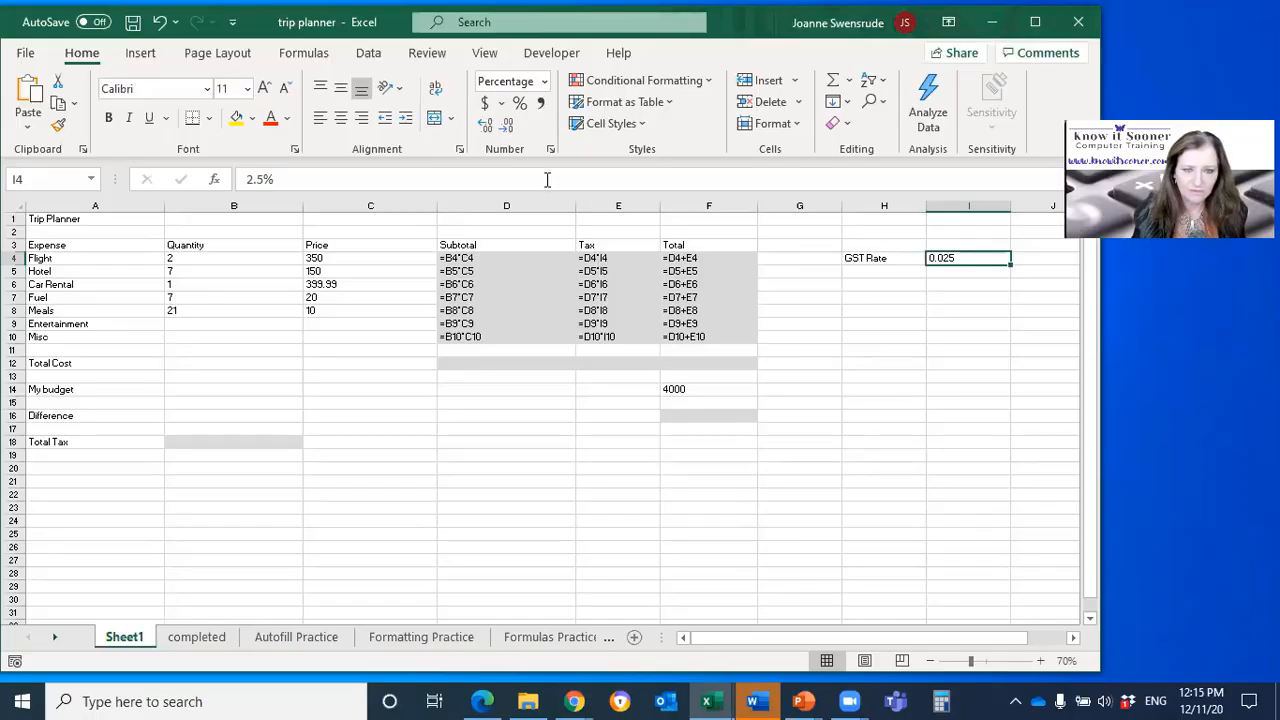
Step: Switch the worksheet back from formulas to values and inspect the references in the Flight row's Tax formula in E4
key("ctrl+grave")
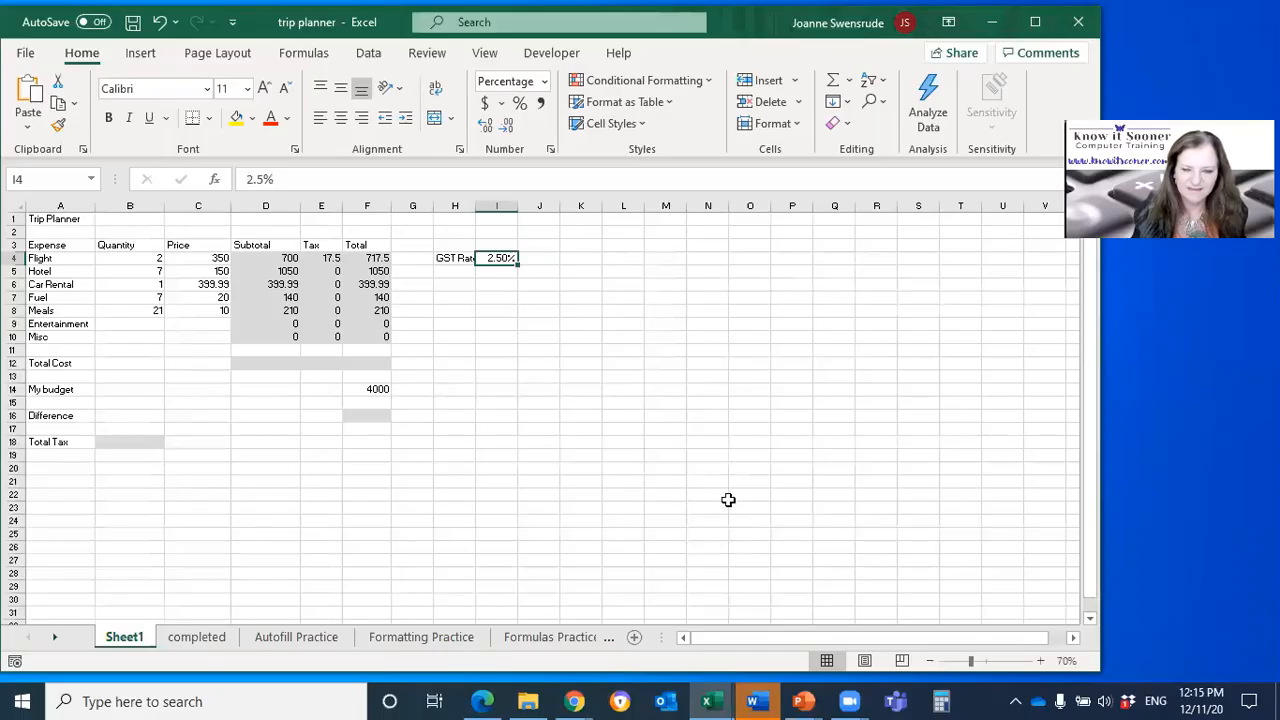
scroll(670, 471, "up", 5)
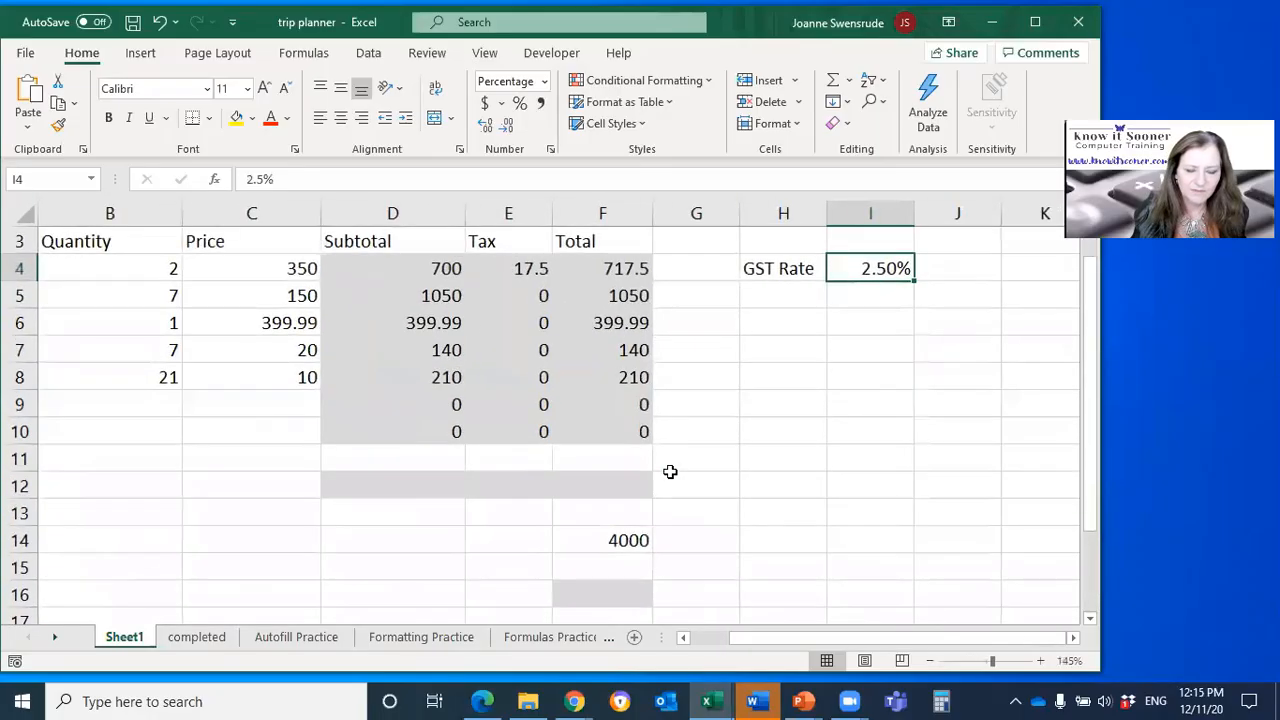
left_click_drag(791, 641, 700, 640)
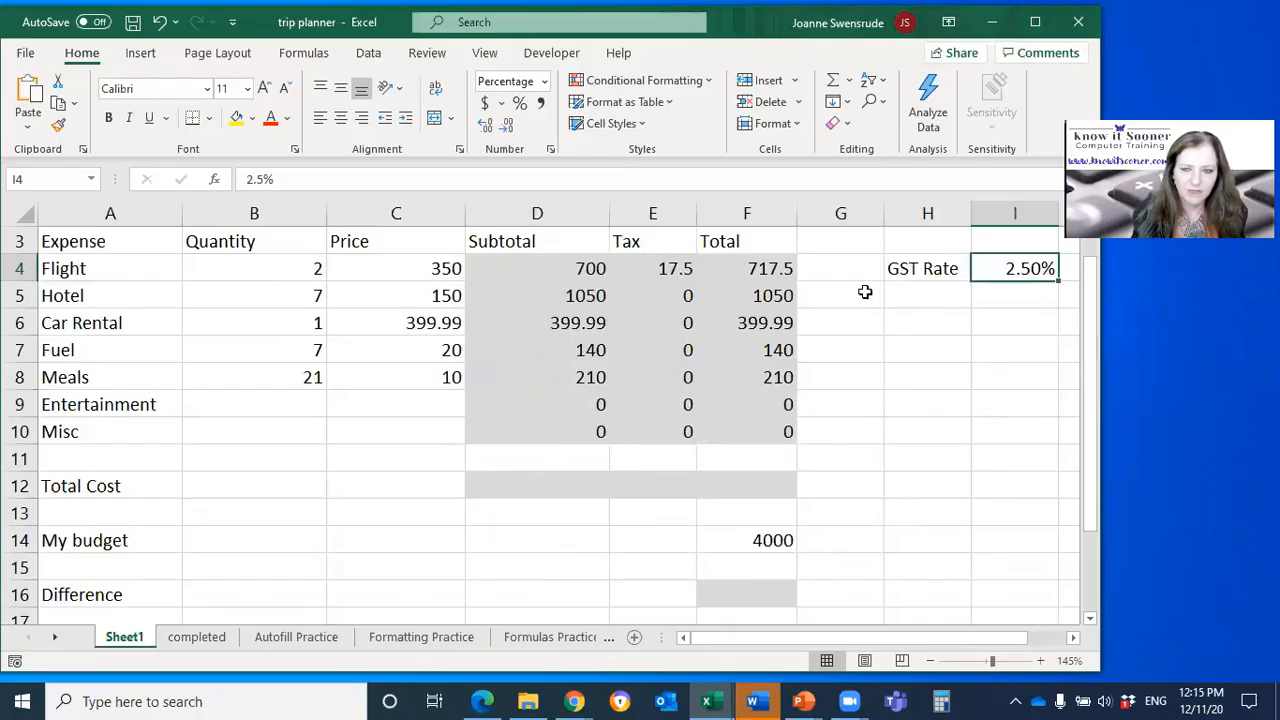
left_click(666, 274)
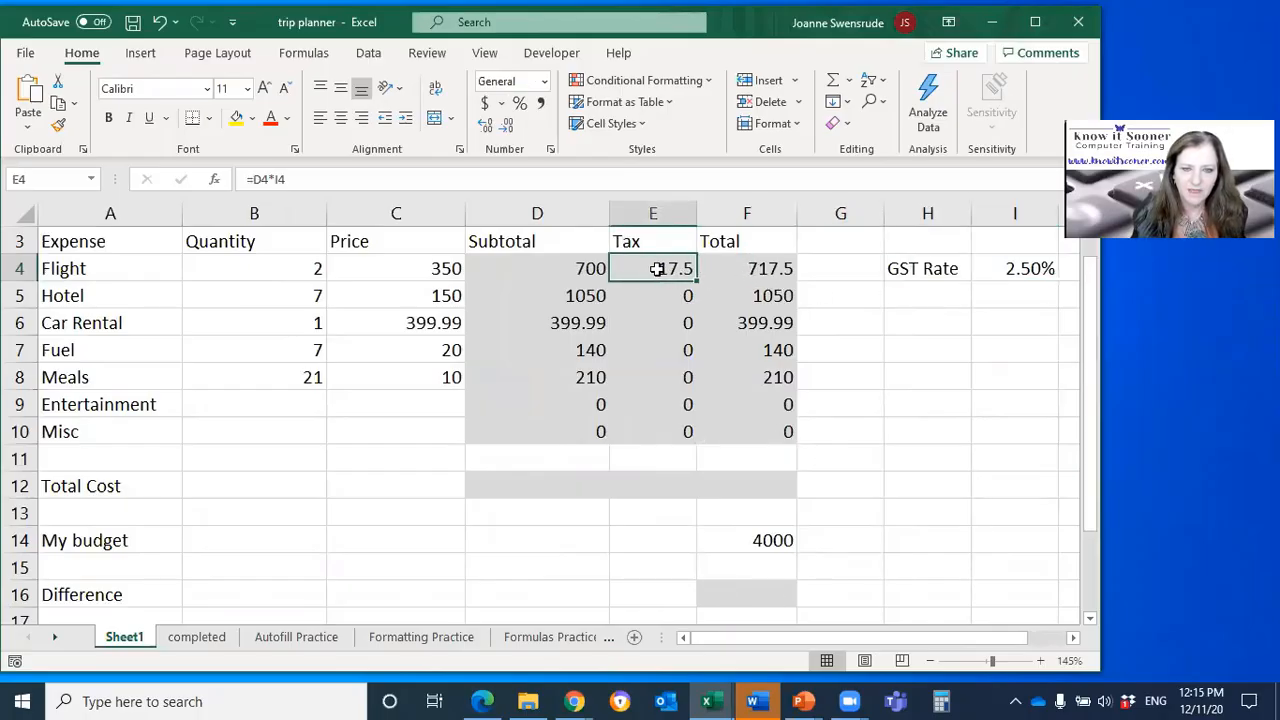
left_click(297, 180)
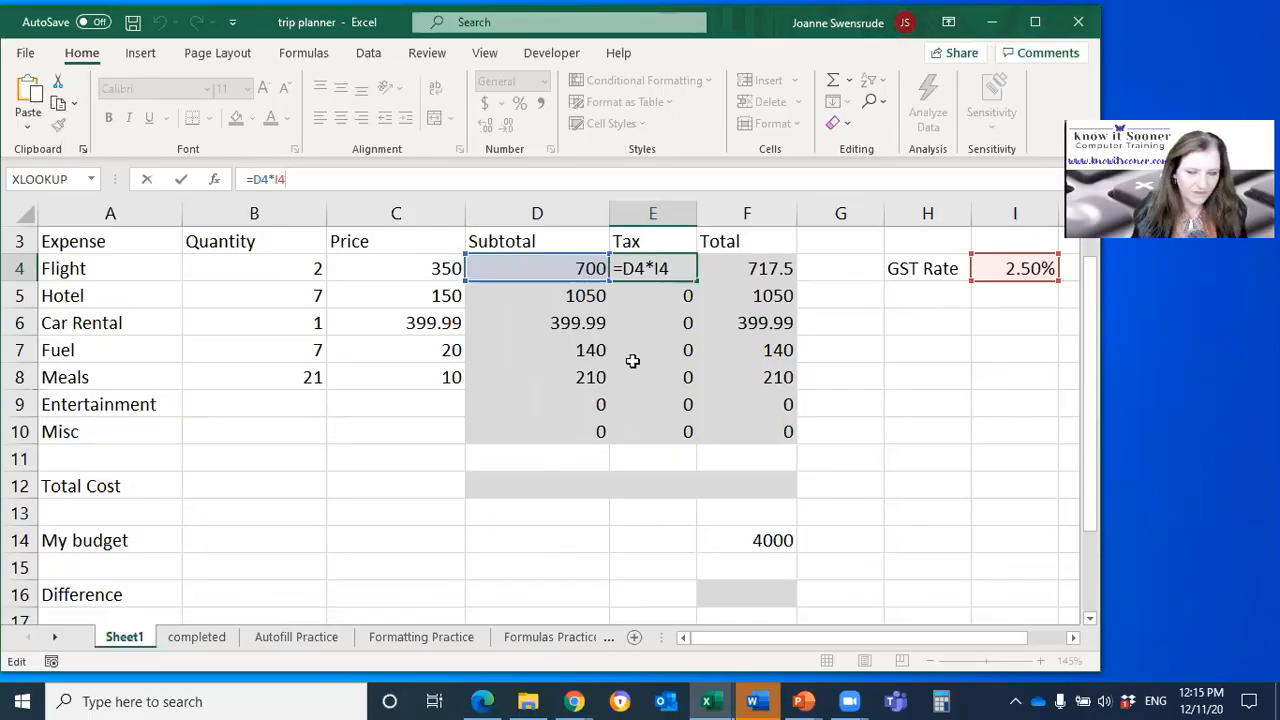
key("ctrl+Return")
Step: Move the GST rate value from I4 to H5 and check how the Tax formulas in E4 through E7 refer to it
left_click(1020, 266)
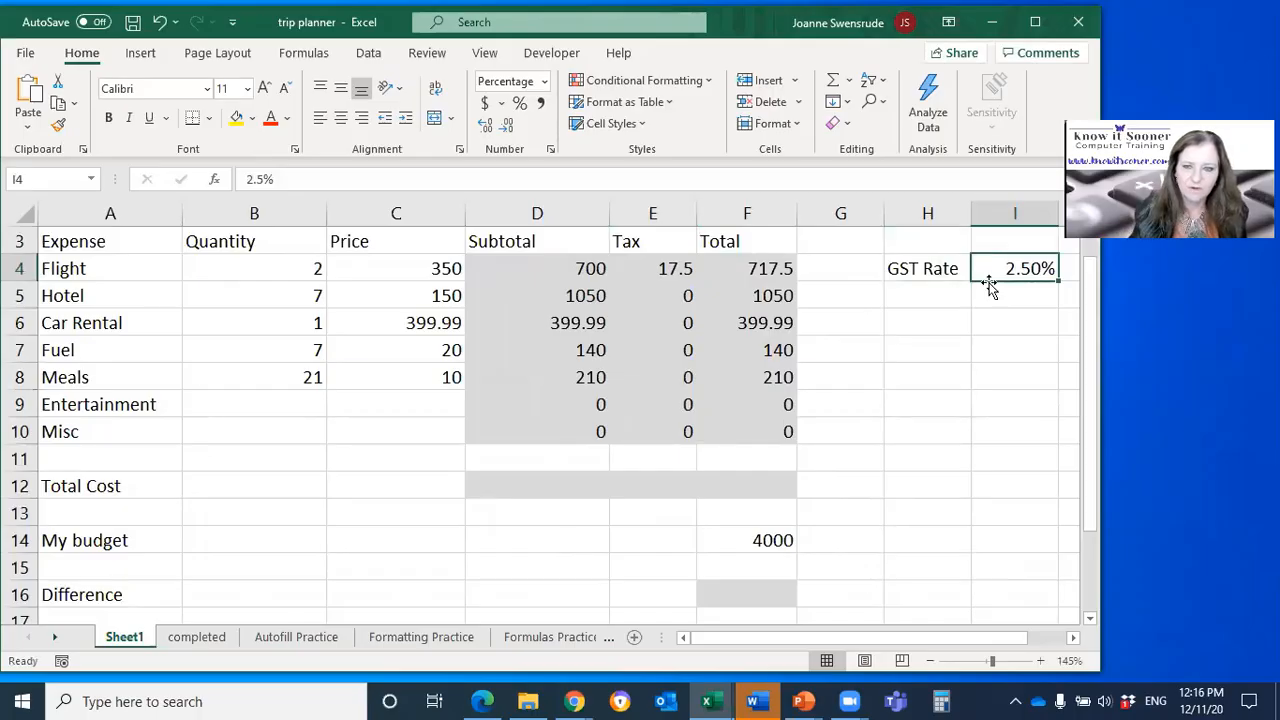
left_click_drag(989, 289, 934, 314)
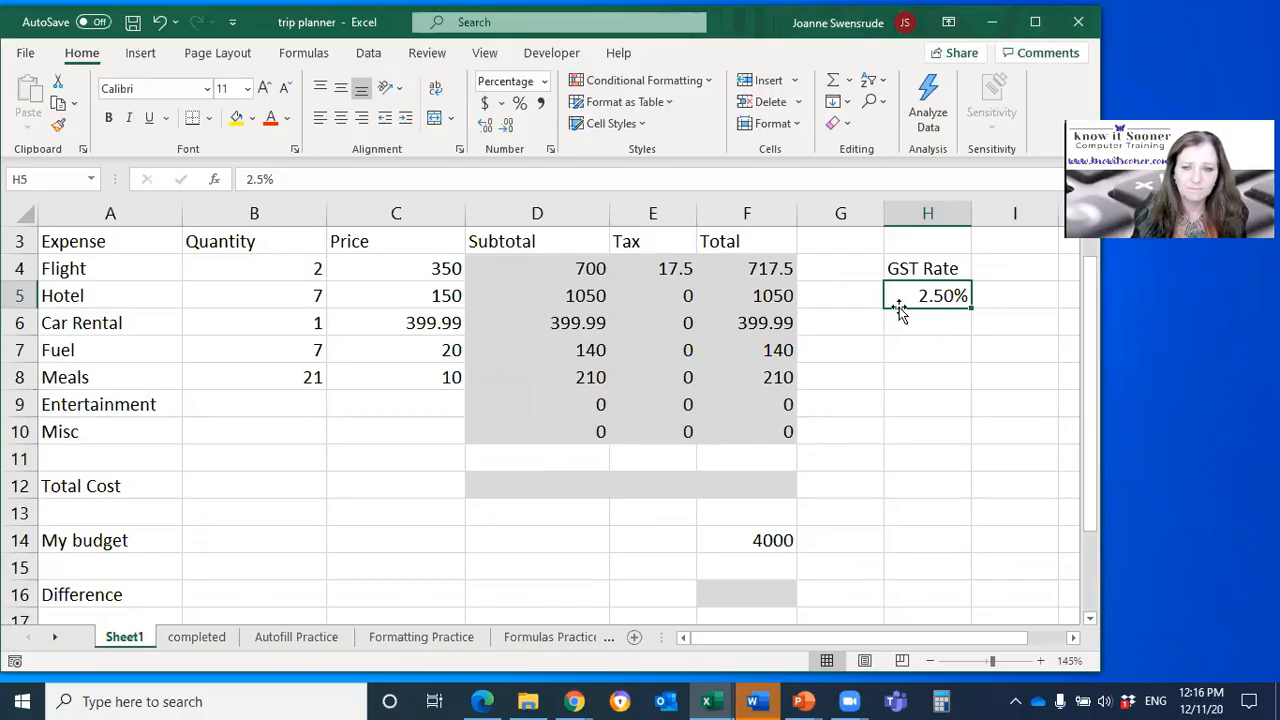
left_click(554, 268)
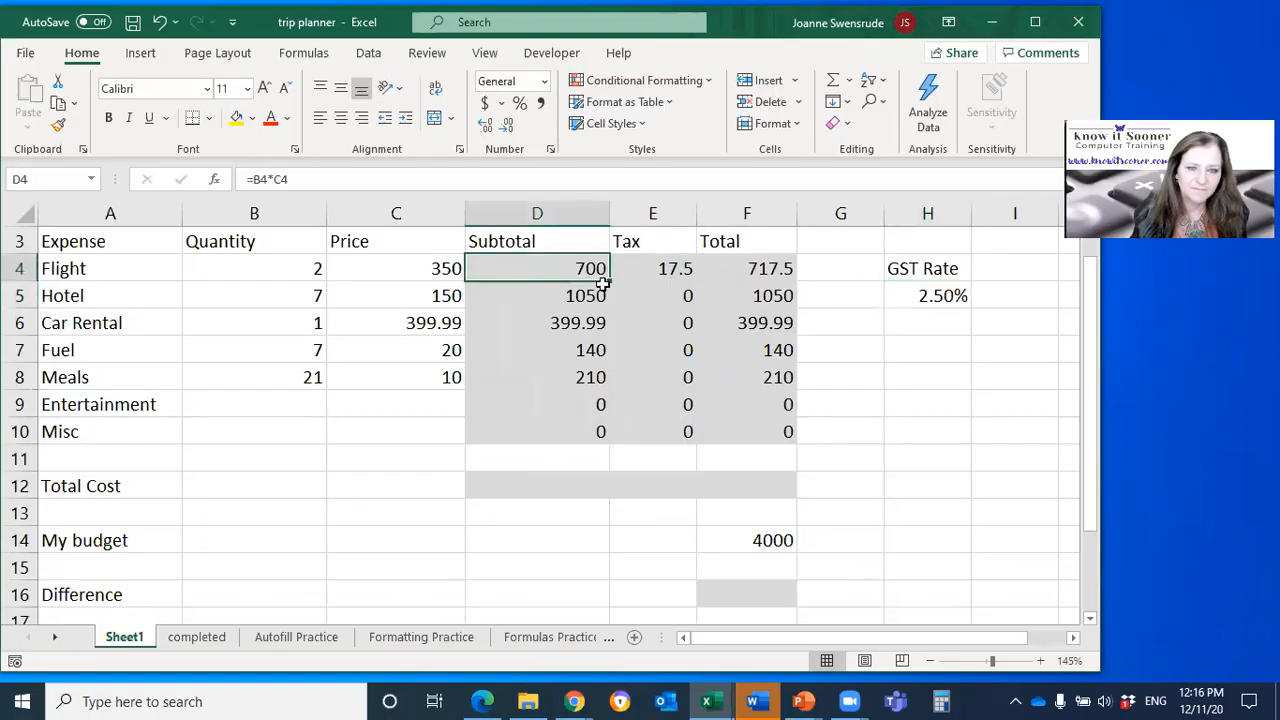
left_click(668, 266)
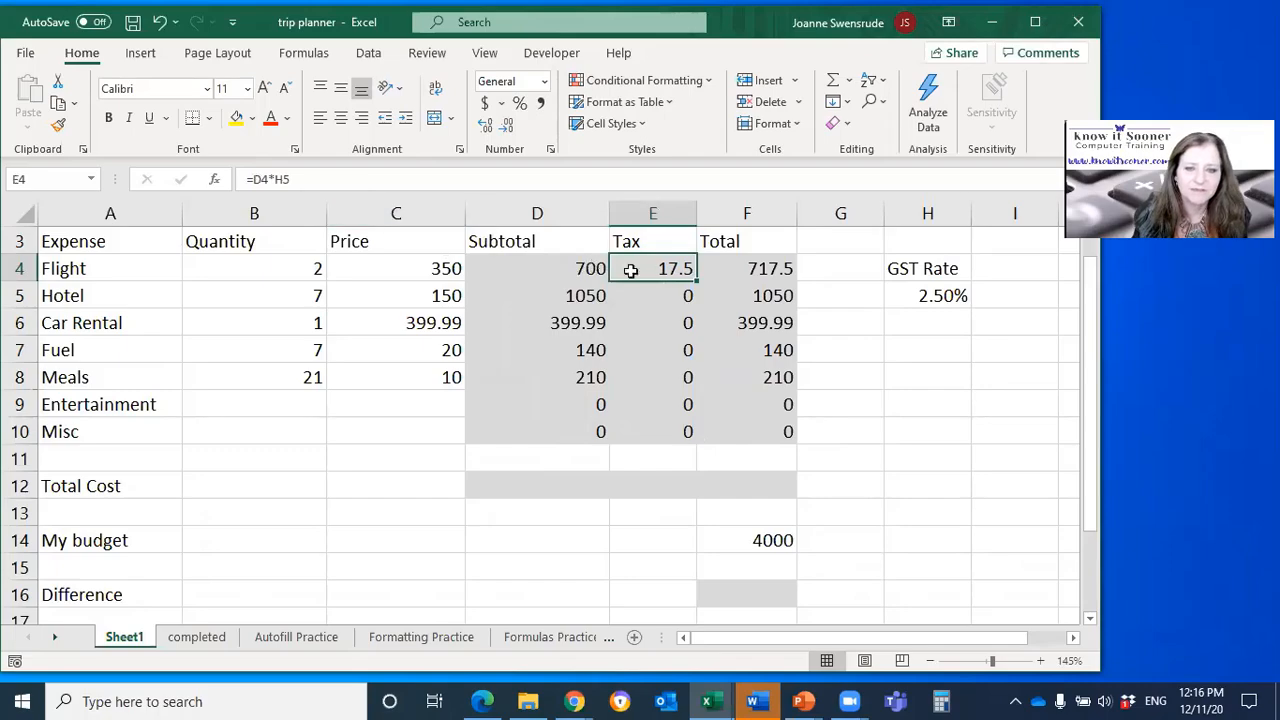
left_click(651, 294)
left_click(646, 316)
left_click(651, 349)
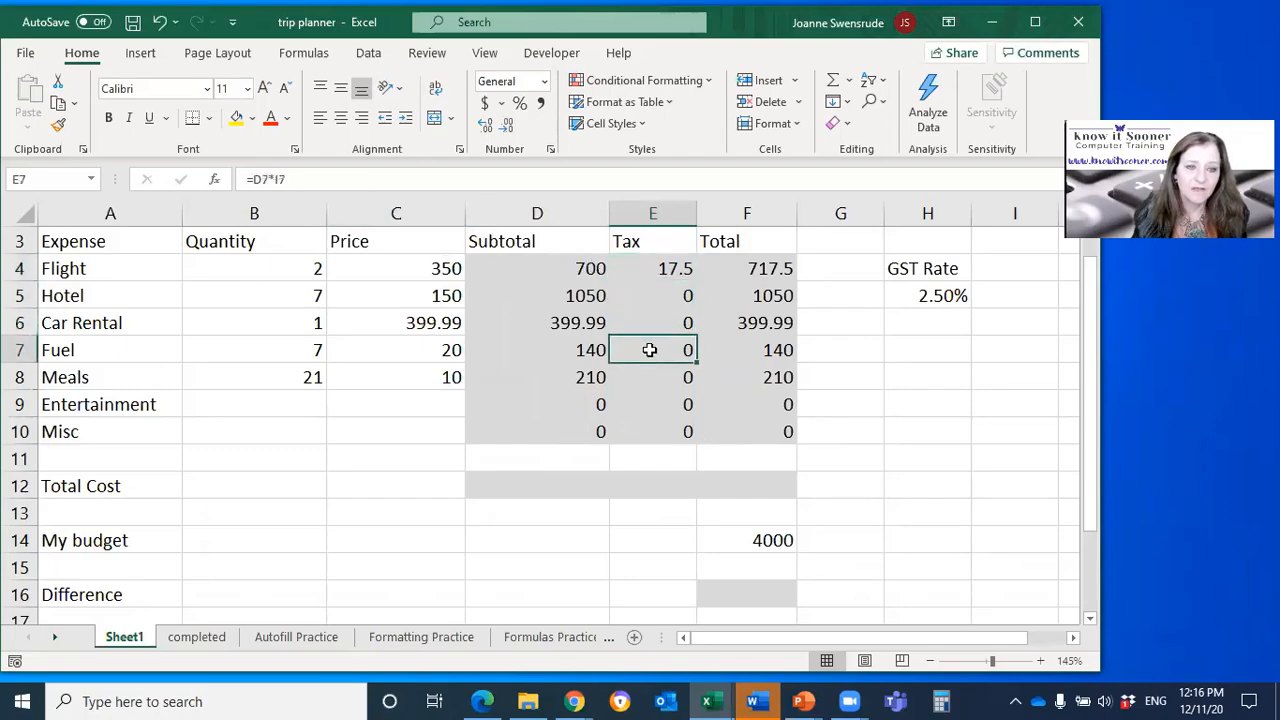
Step: Fill the Tax formula from E4 down to E10 and check the resulting references in E5 through E7
left_click(660, 270)
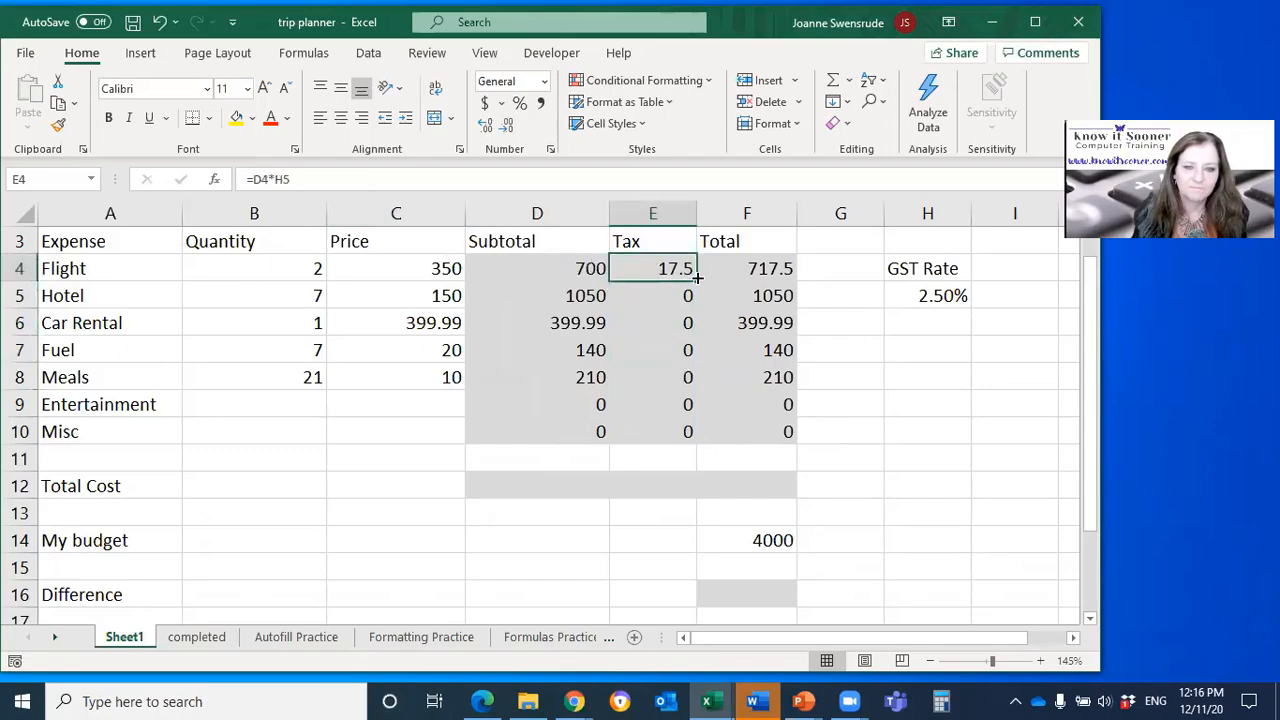
double_click(697, 277)
left_click(646, 294)
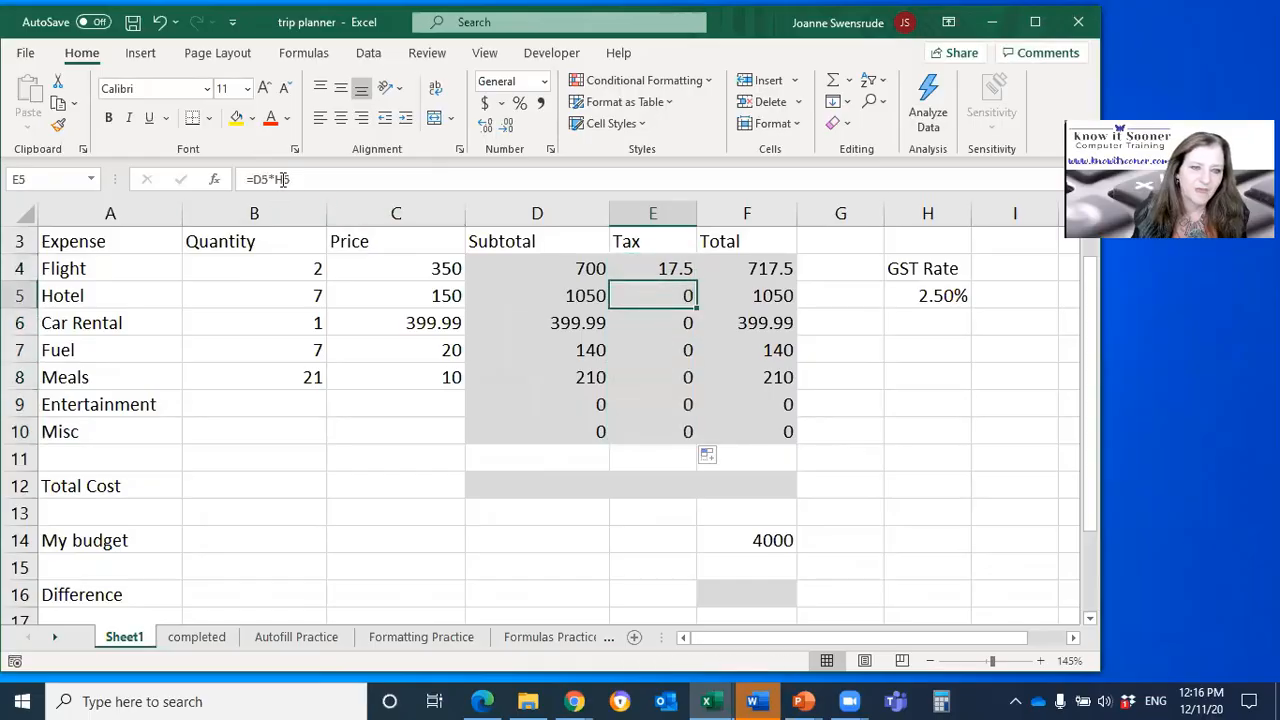
left_click(667, 326)
left_click(665, 350)
Step: Make the GST rate reference in E4 absolute as =D4*$H$5 and fill the Tax formula down to E10
left_click(667, 268)
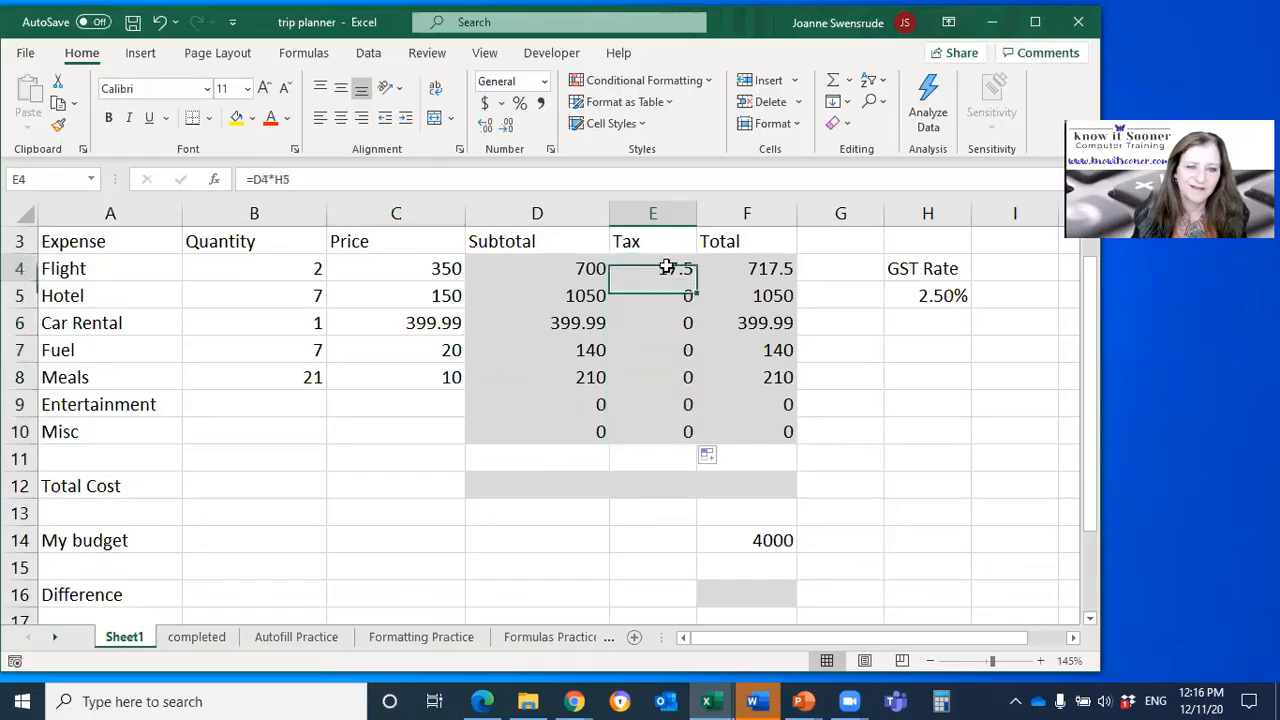
left_click(322, 182)
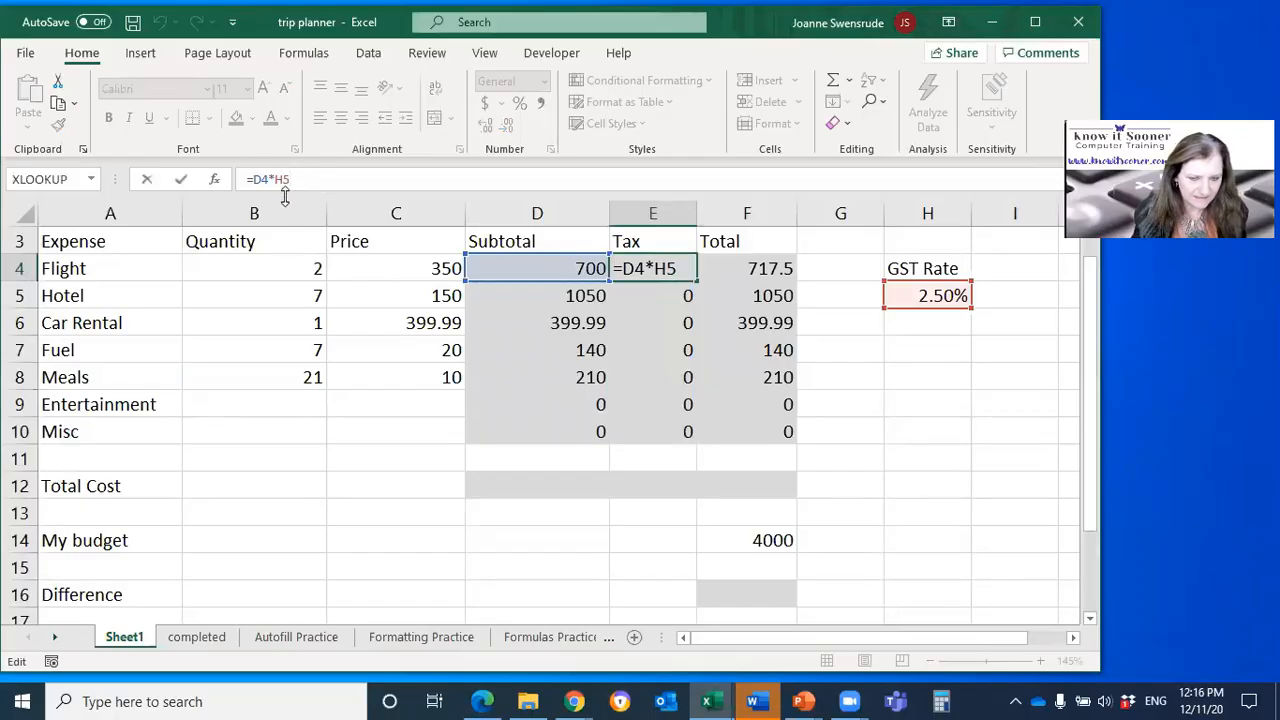
key("F4")
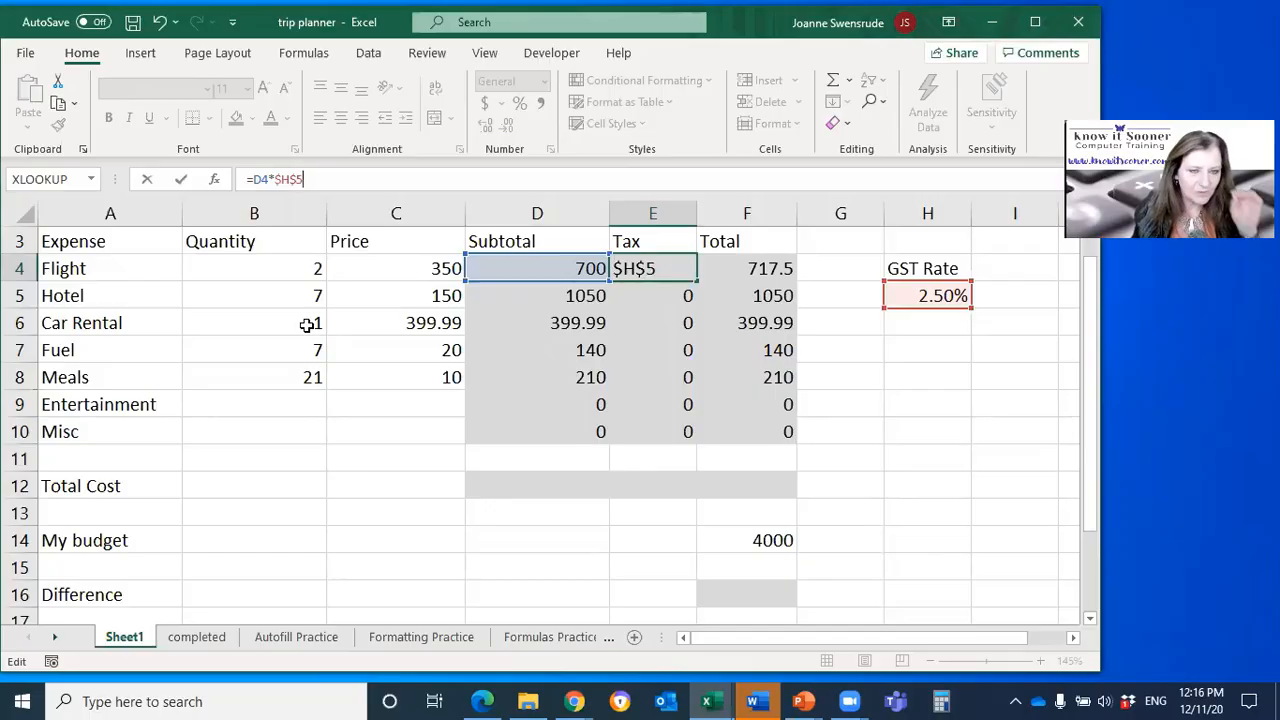
key("Return")
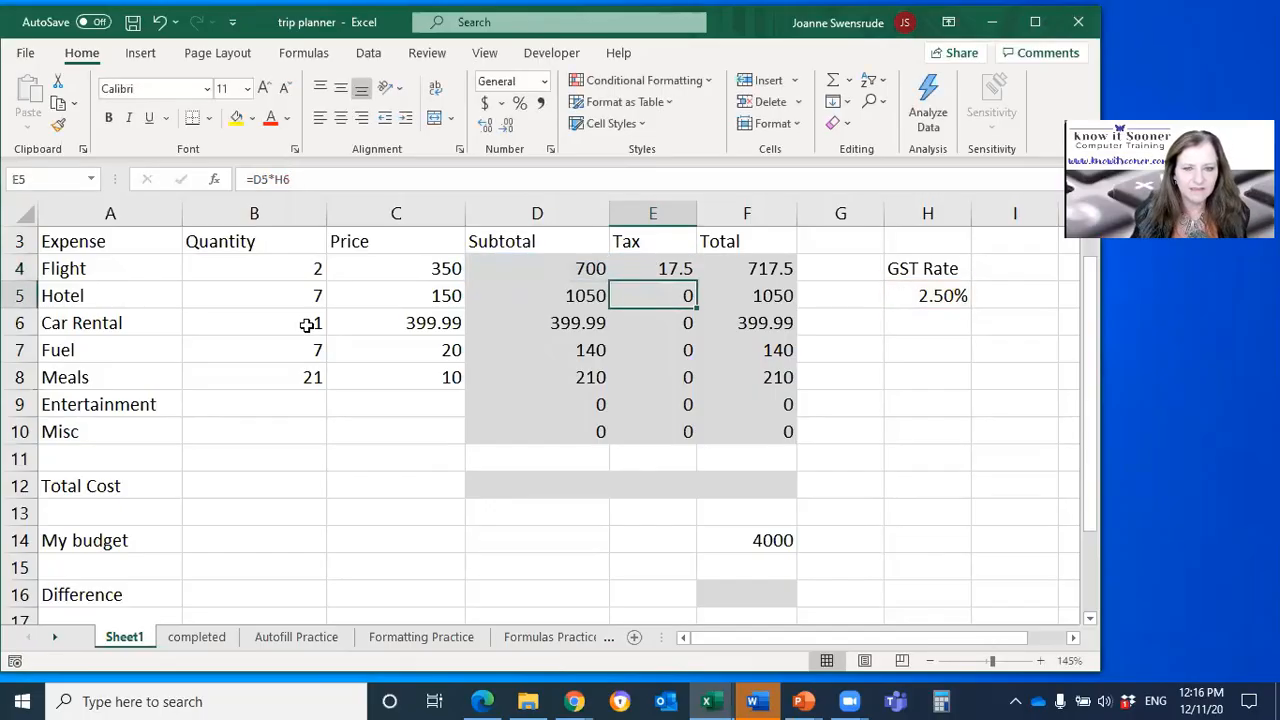
left_click(622, 264)
double_click(700, 282)
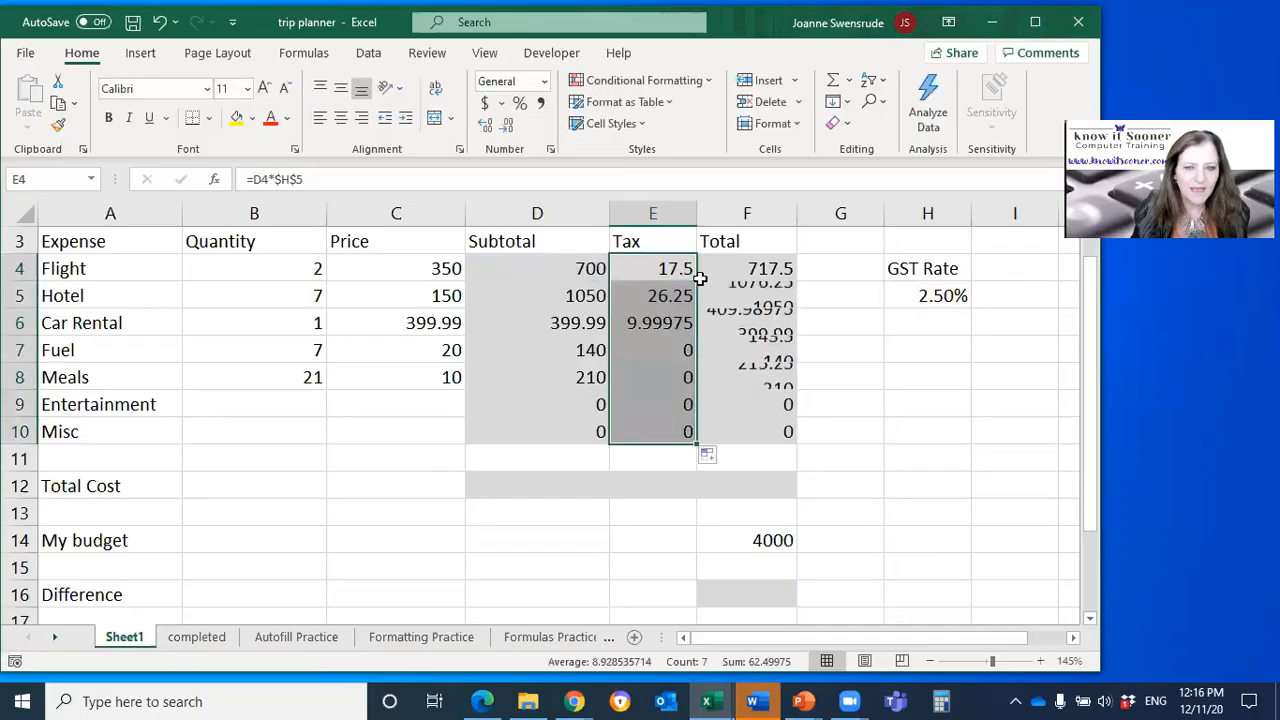
Step: Display the worksheet's formulas and examine the absolute GST rate reference in each Tax formula from E4 to E10
key("ctrl+grave")
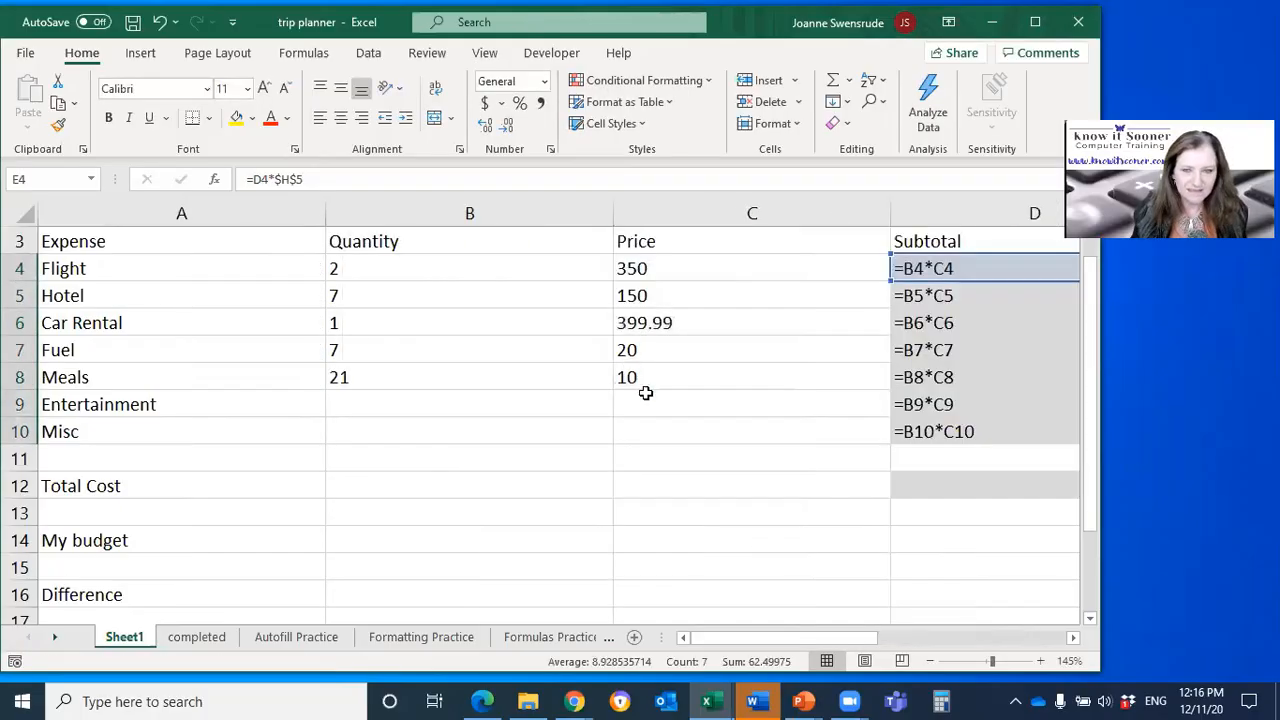
left_click_drag(760, 637, 960, 637)
left_click(411, 291)
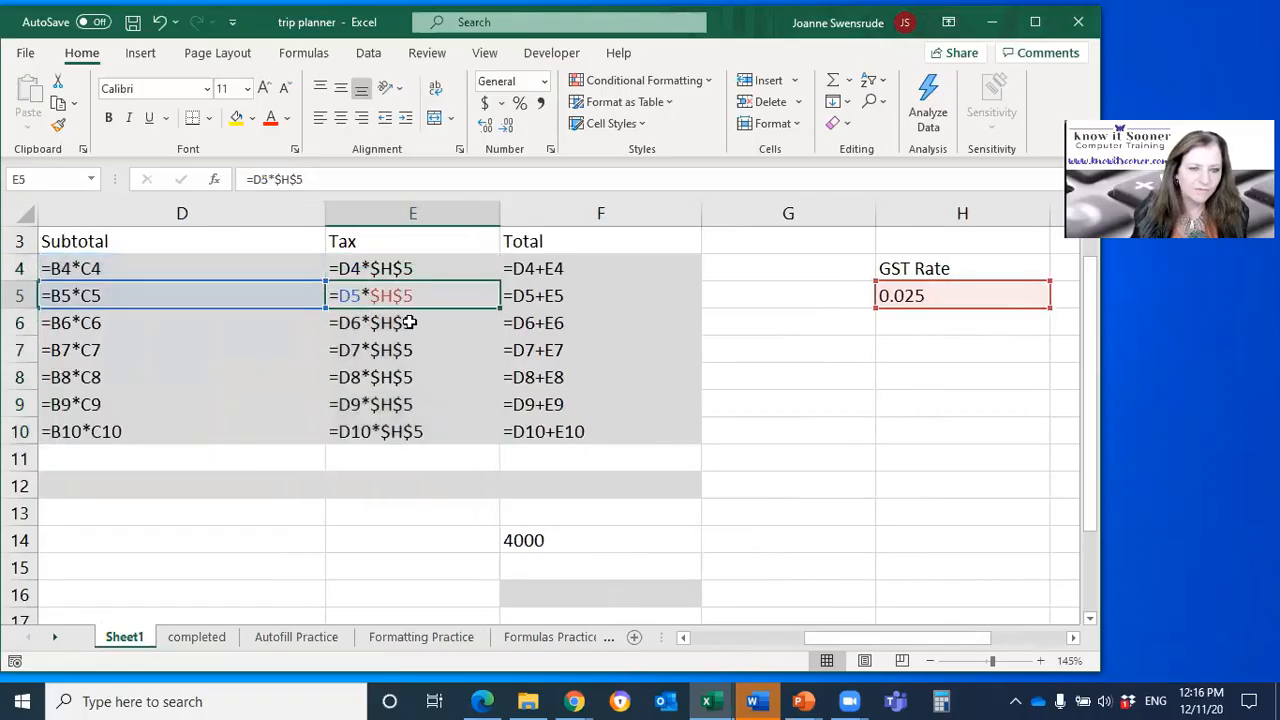
left_click(411, 318)
left_click(412, 349)
left_click(414, 377)
left_click(418, 404)
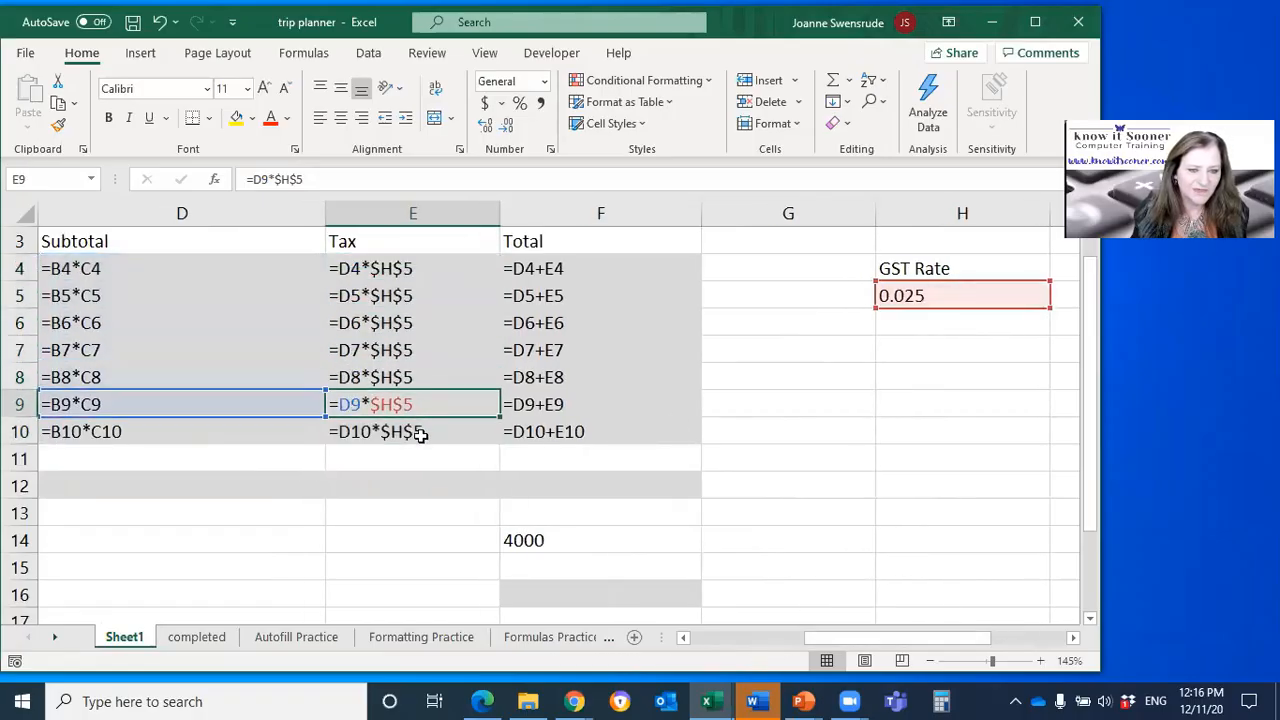
left_click(419, 435)
left_click(430, 268)
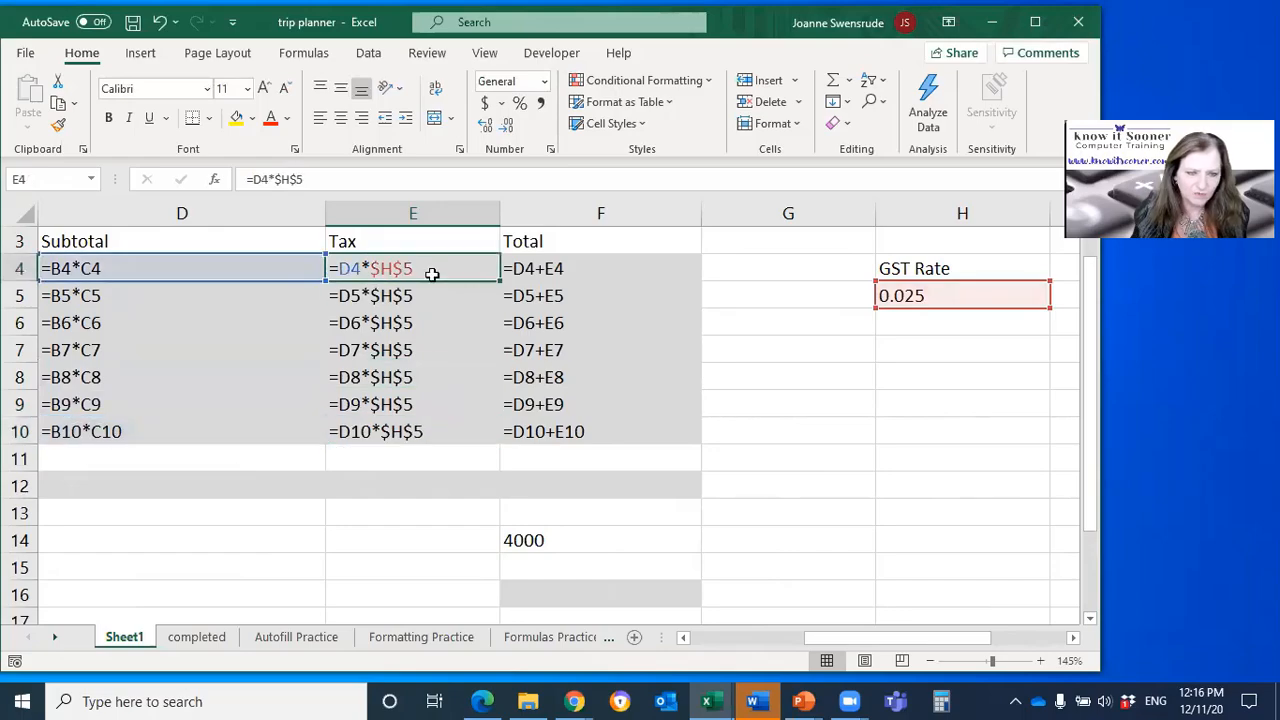
left_click(426, 294)
left_click(437, 269)
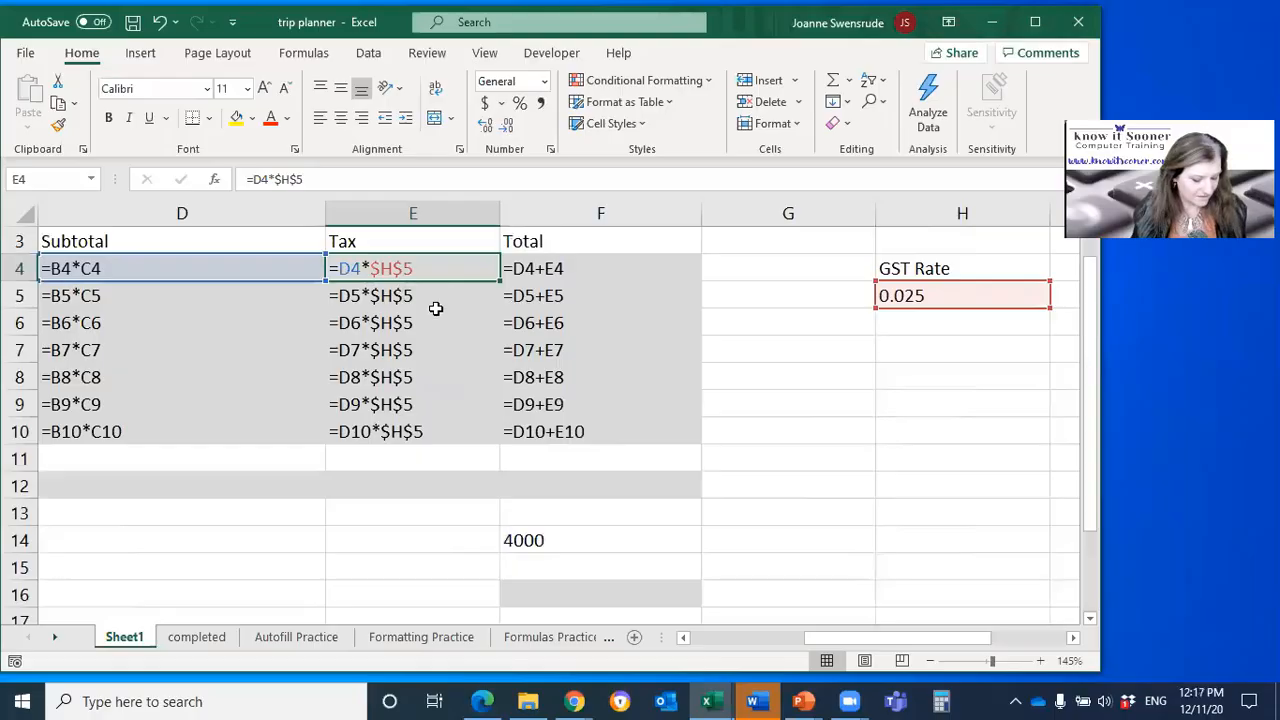
Step: Show values instead of formulas and set the GST rate in H5 to 5%
key("ctrl+grave")
left_click(522, 310)
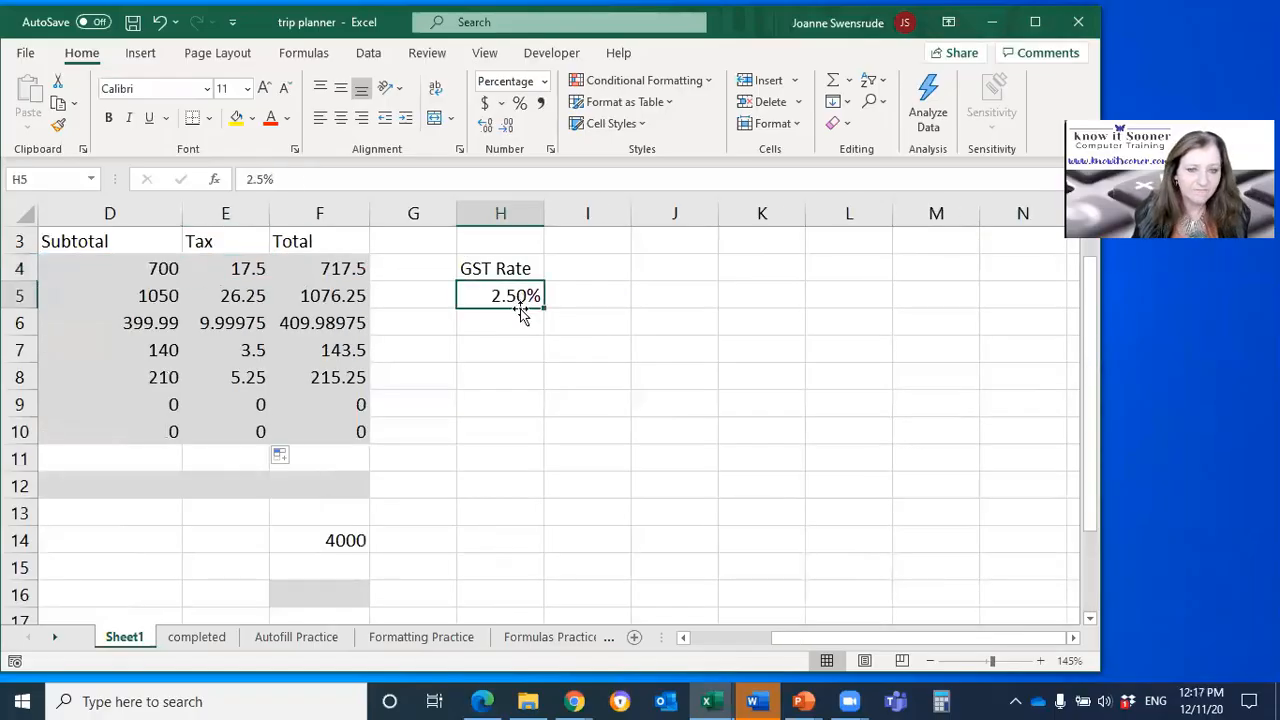
left_click_drag(780, 641, 689, 642)
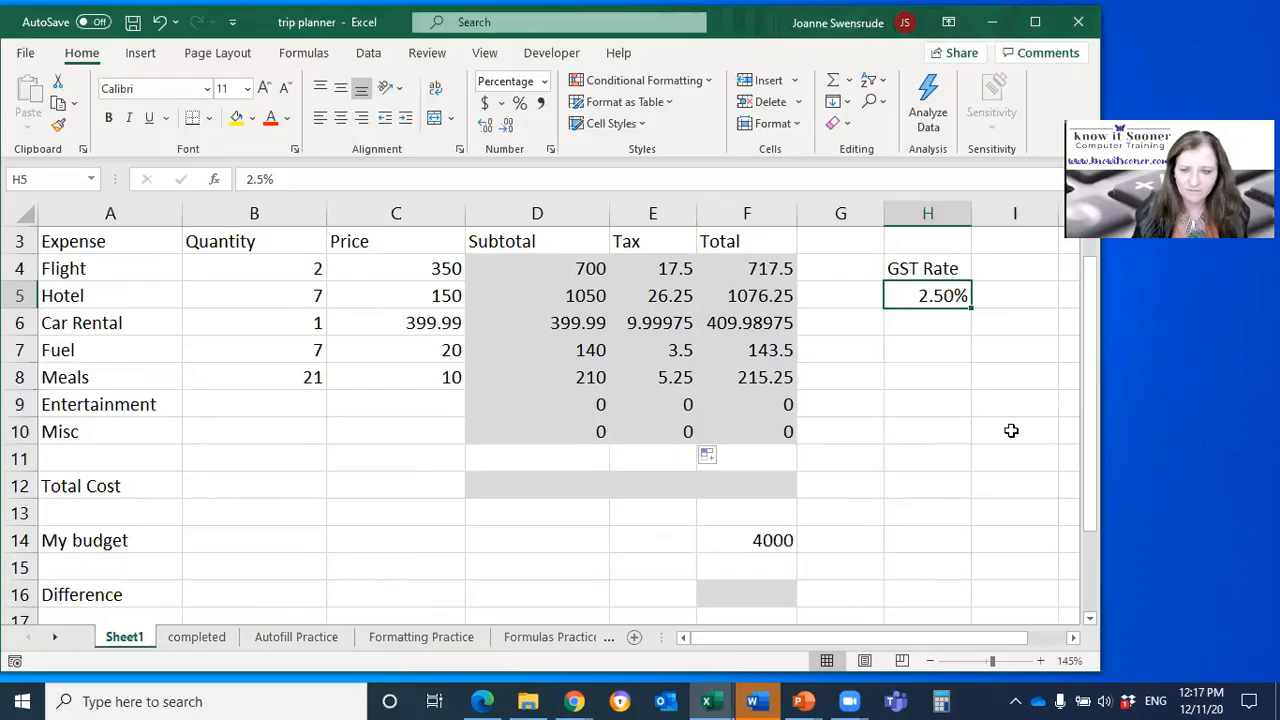
type("5")
key("Return")
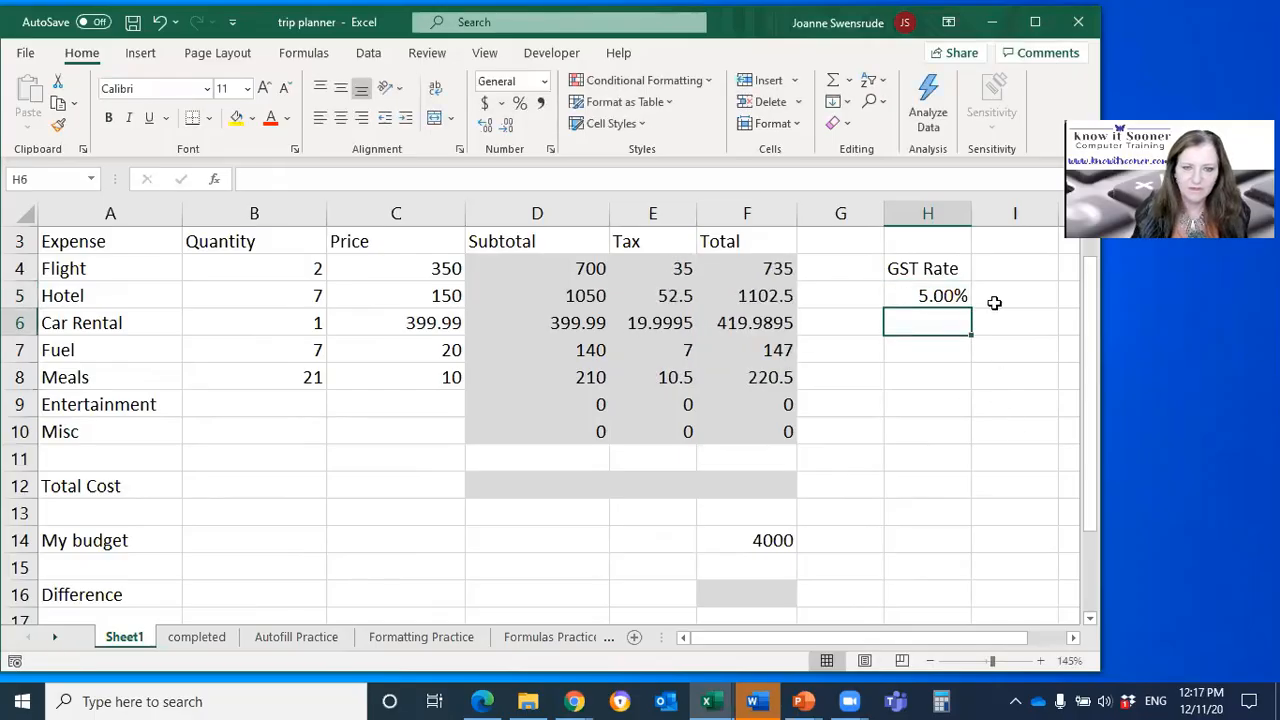
Step: Test the Tax column with GST rates of 4%, 0% and 10% in H5
left_click(900, 291)
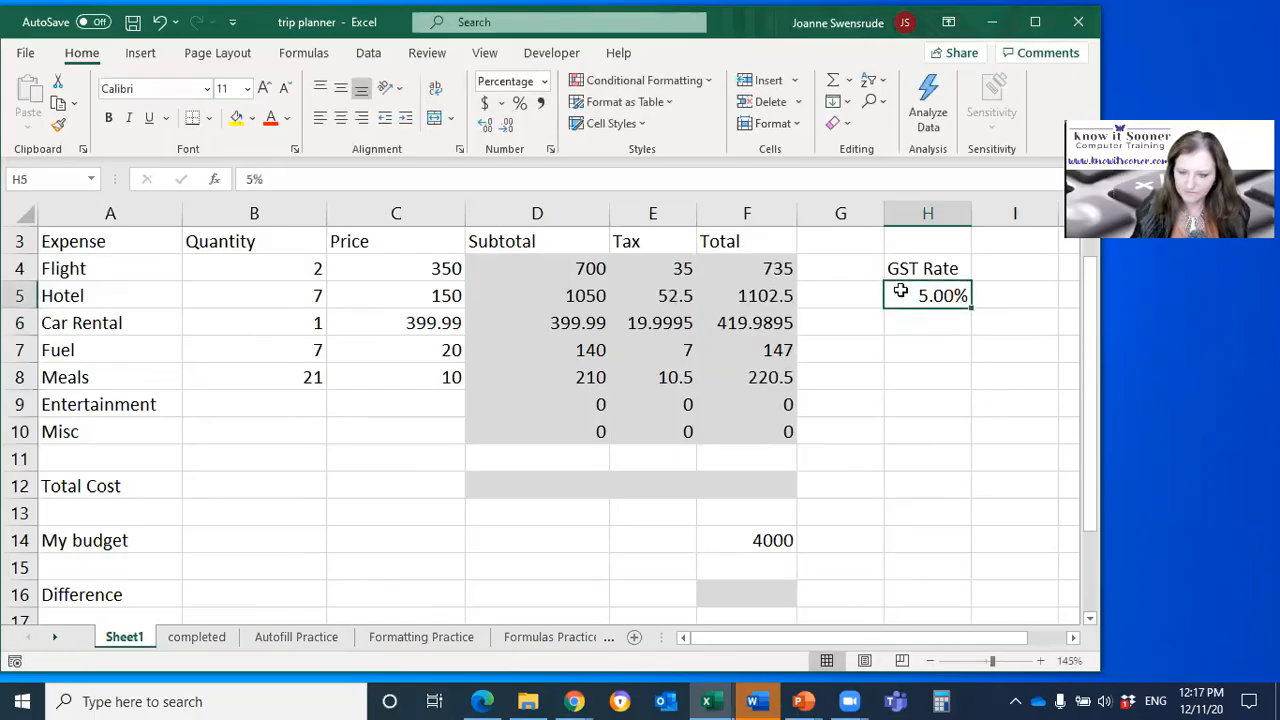
type("4")
key("Return")
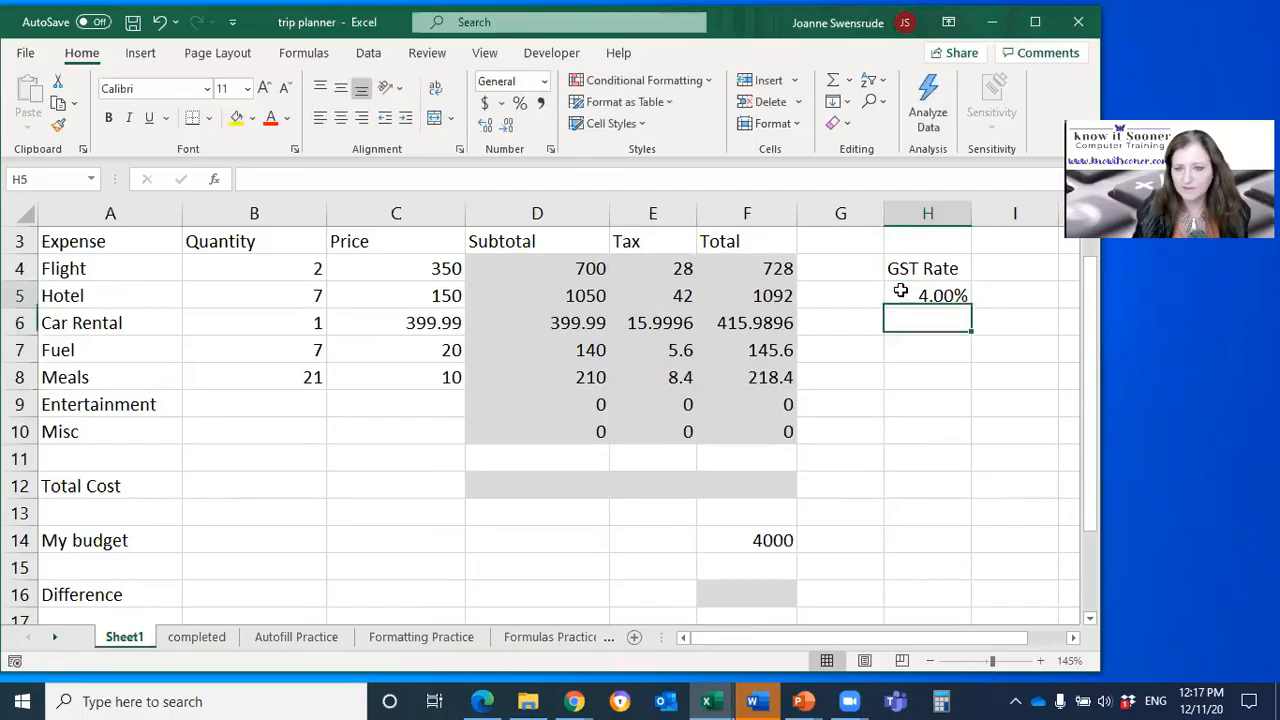
left_click(900, 291)
type("0")
key("Return")
left_click(900, 291)
type("1")
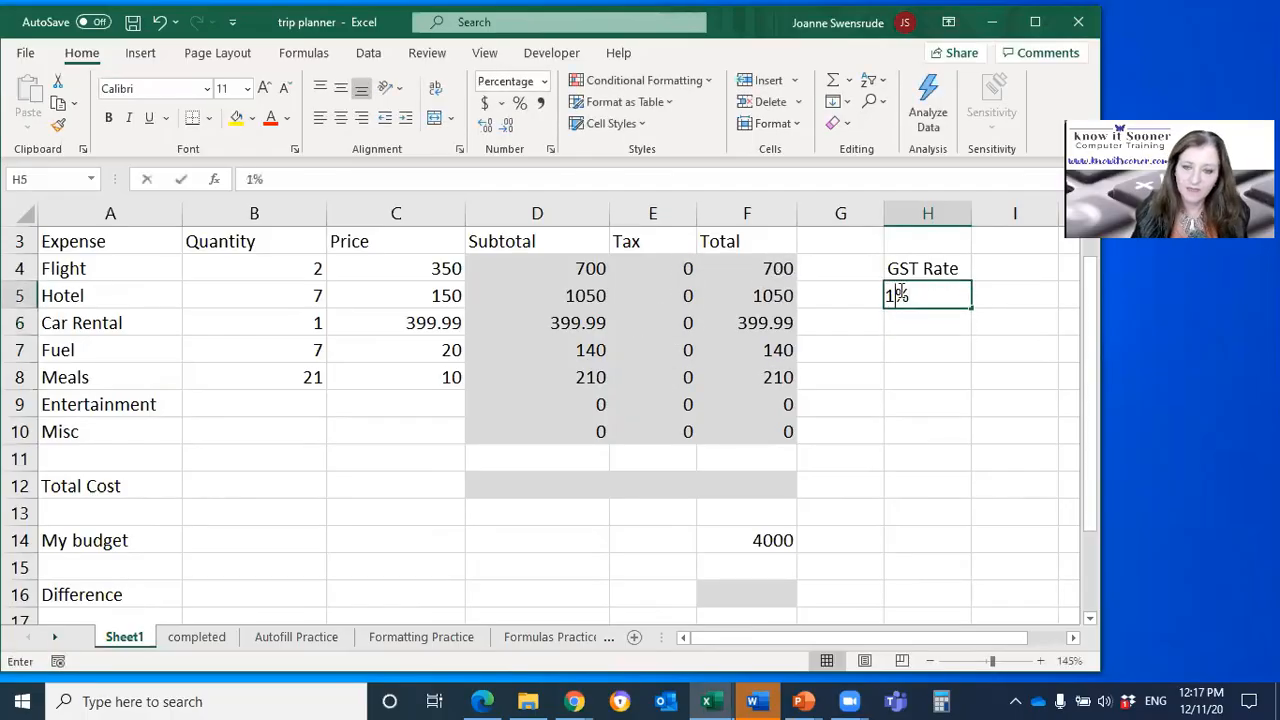
type("0")
key("Return")
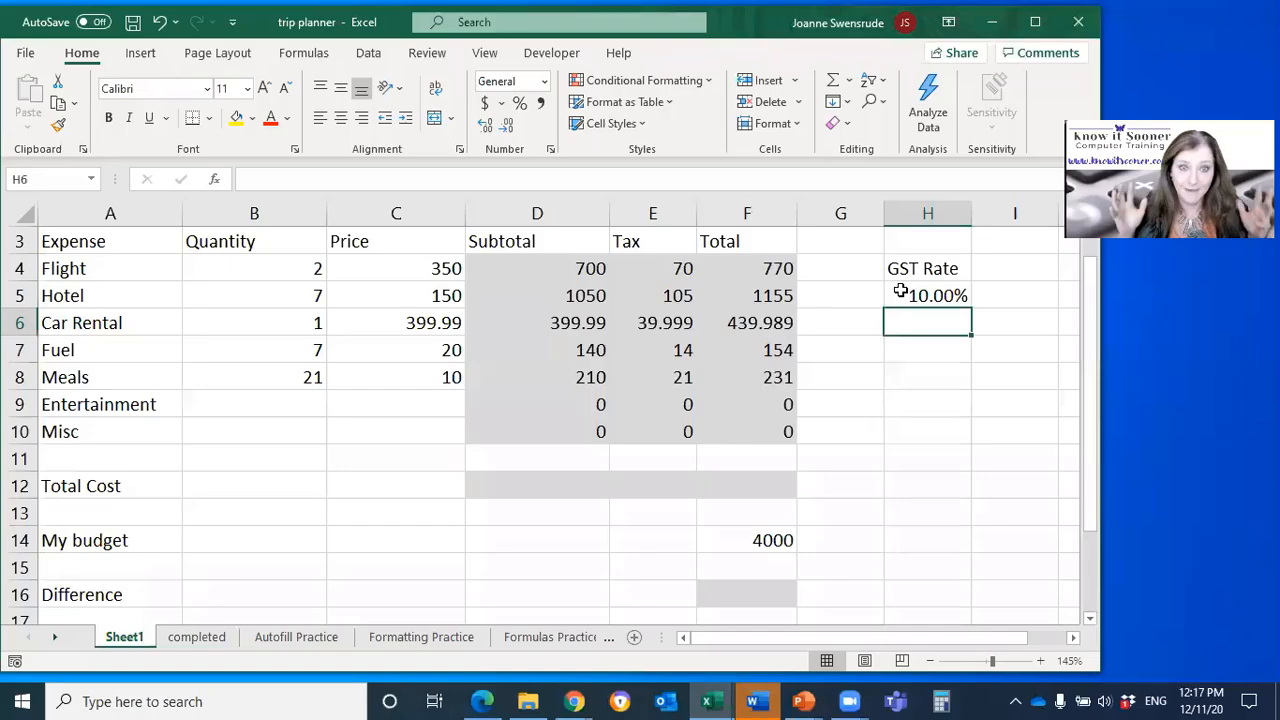
Step: Return the GST rate in H5 to 5% after the test rates
left_click(900, 291)
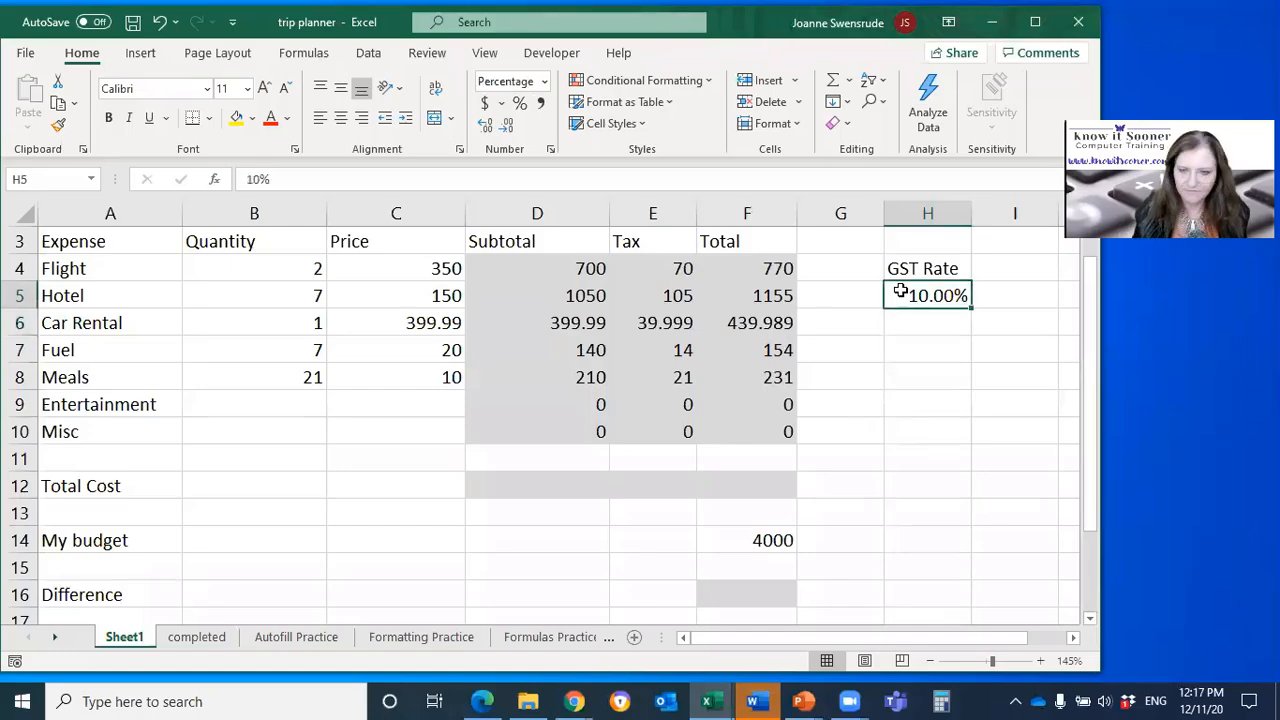
type("5")
key("Return")
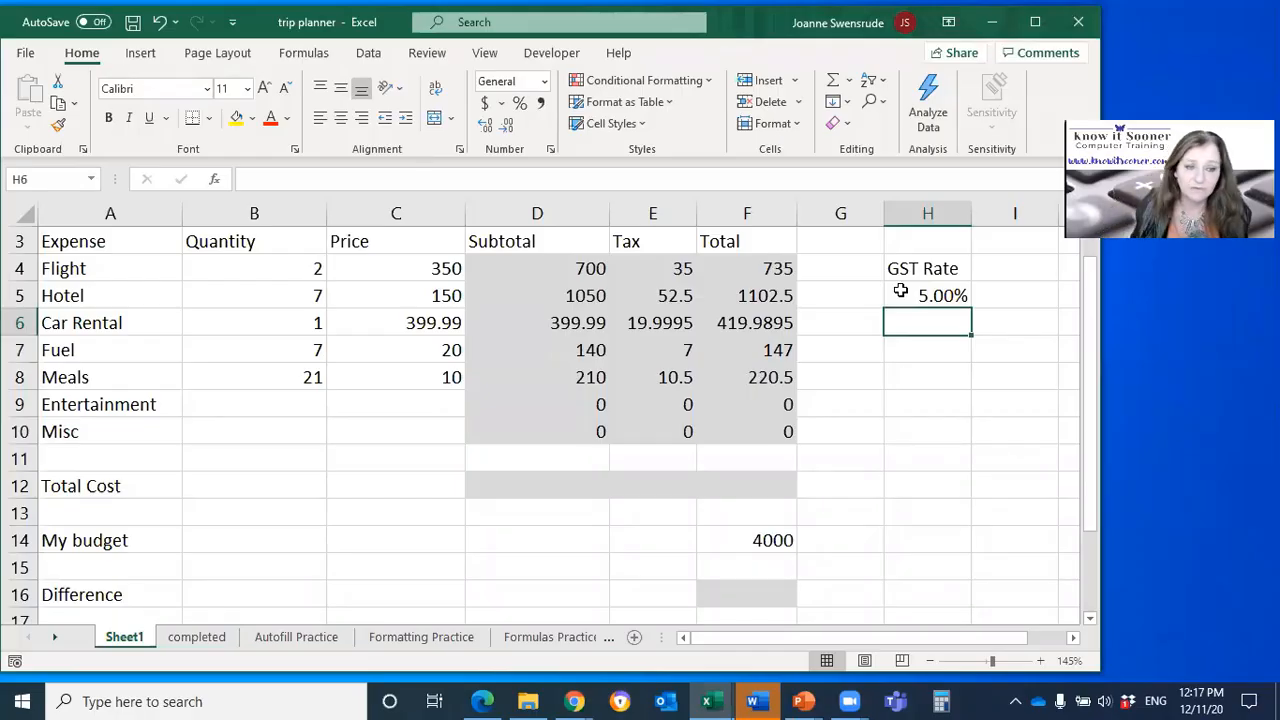
left_click(1003, 302)
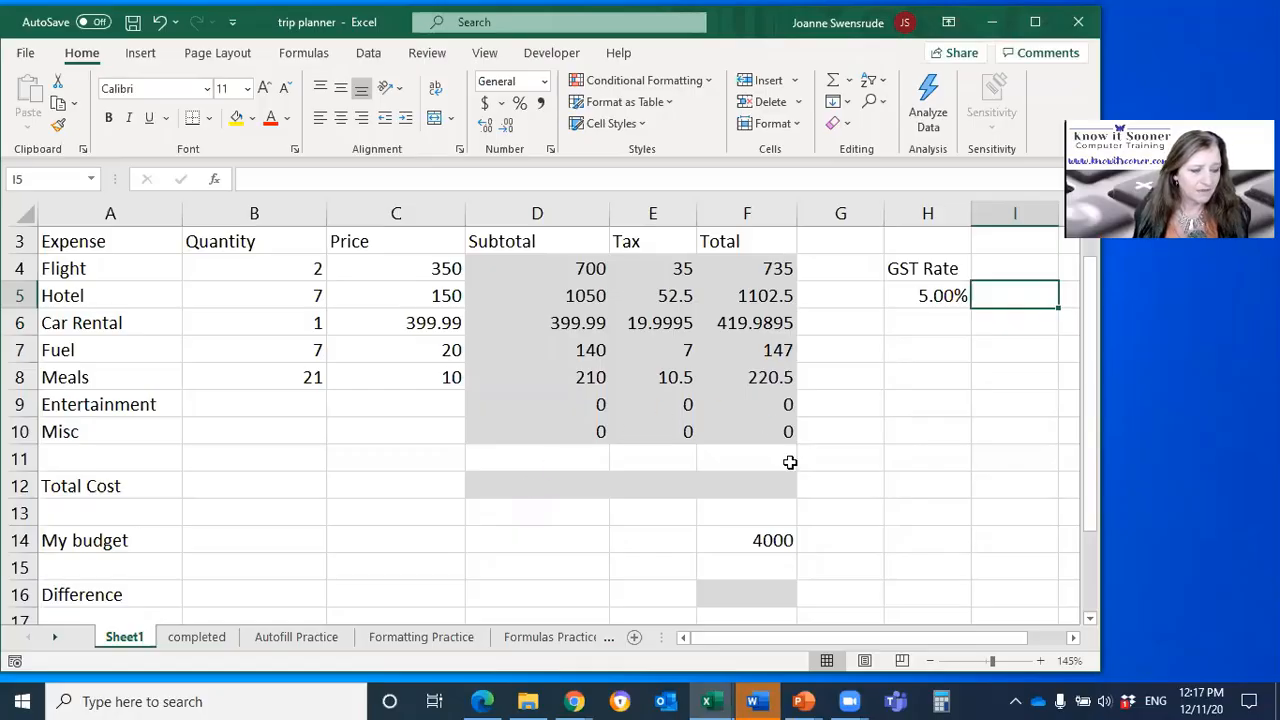
left_click(953, 293)
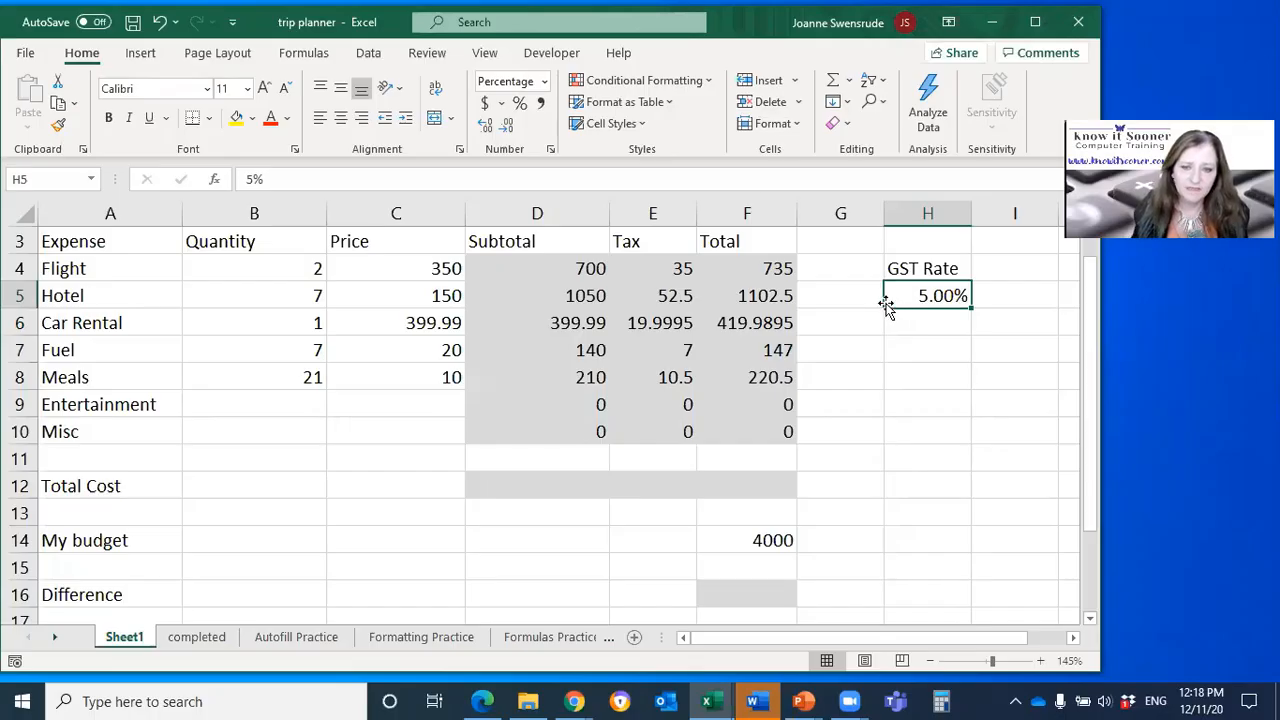
left_click_drag(884, 302, 910, 310)
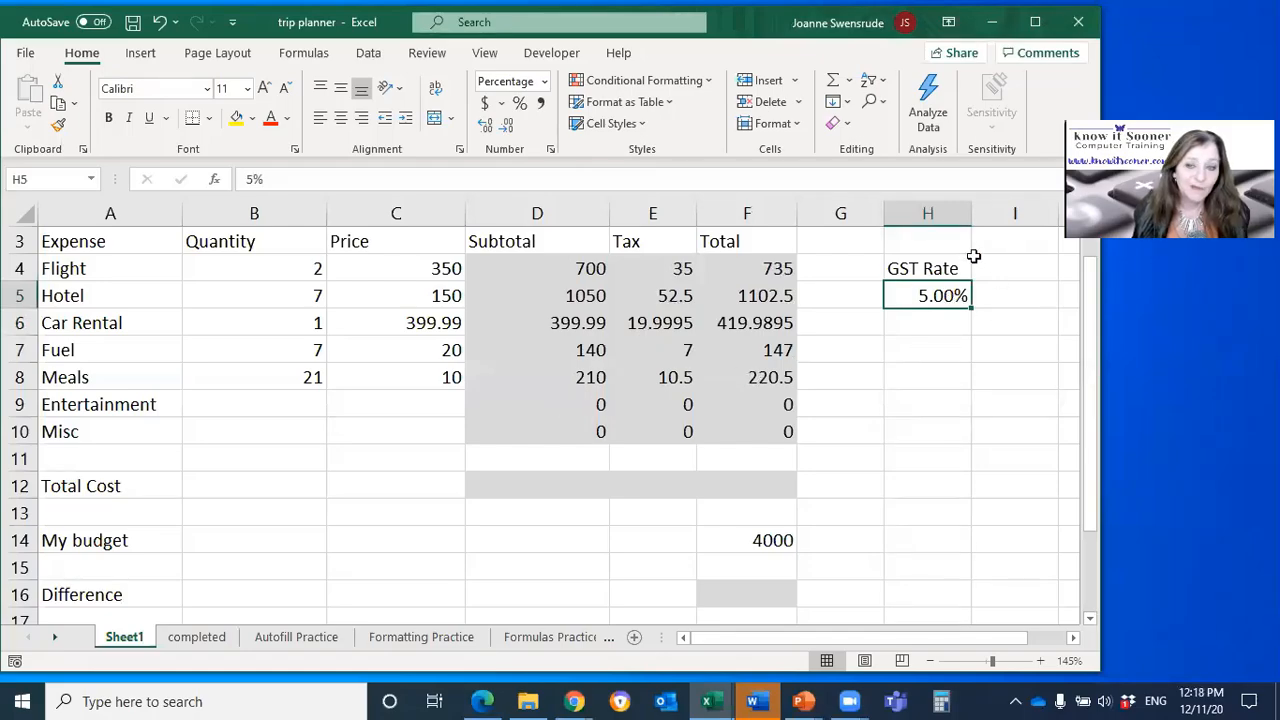
left_click(503, 488)
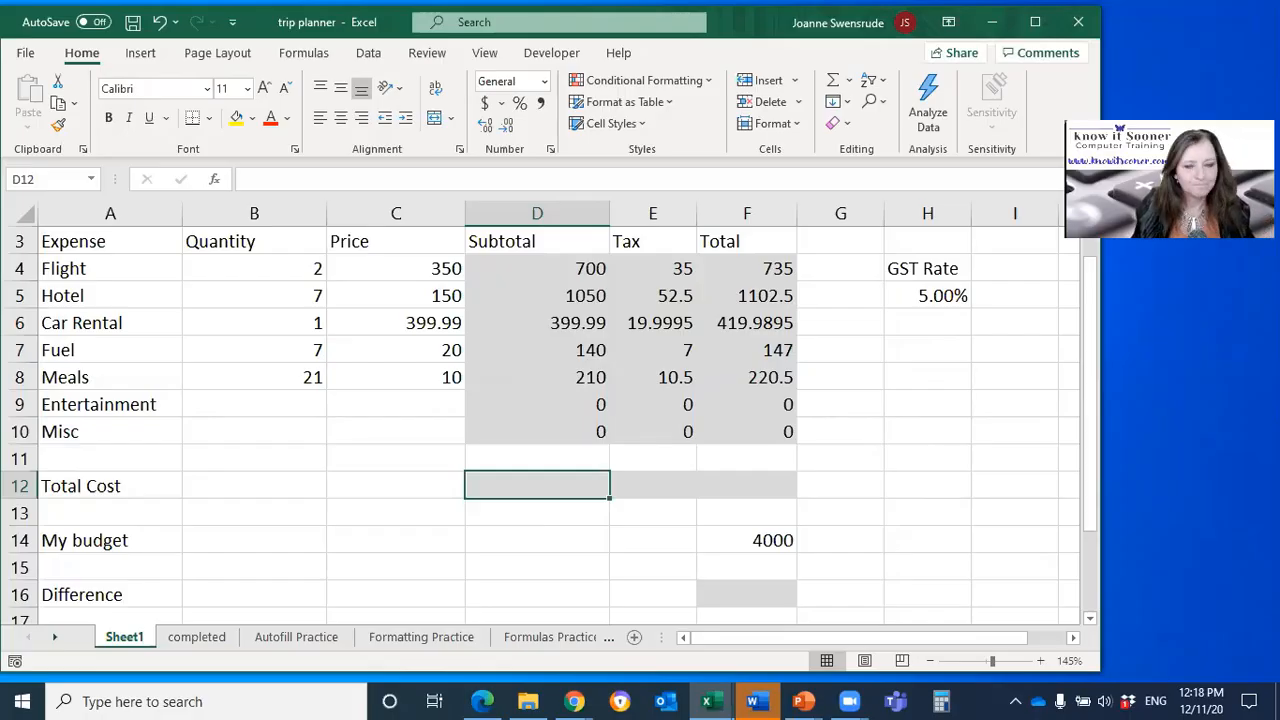
left_click(548, 271)
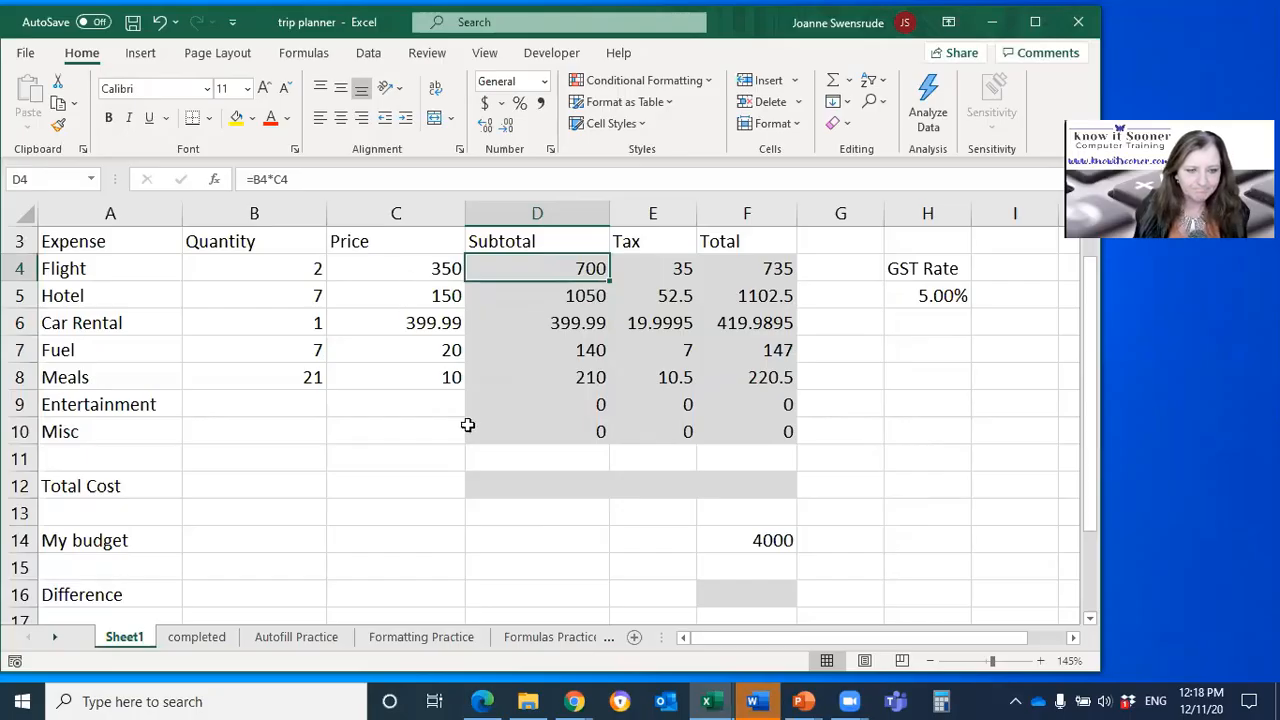
left_click(530, 484)
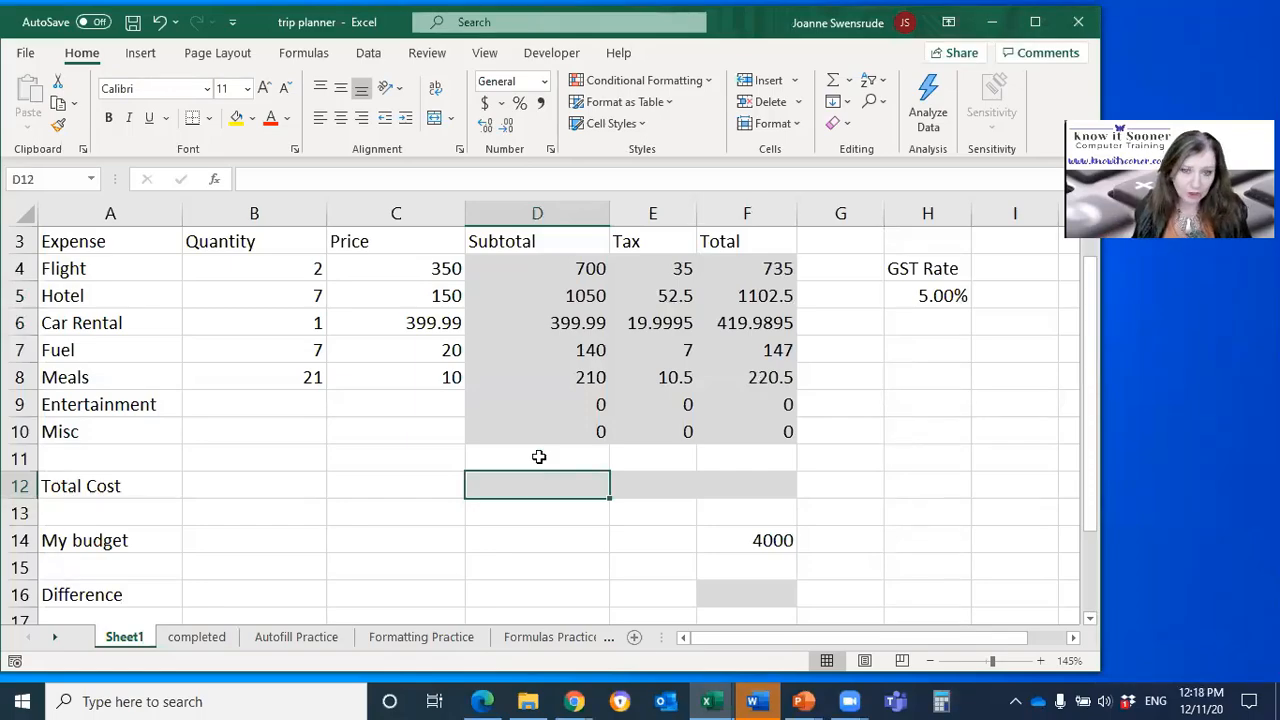
type("=")
left_click(530, 268)
type("+")
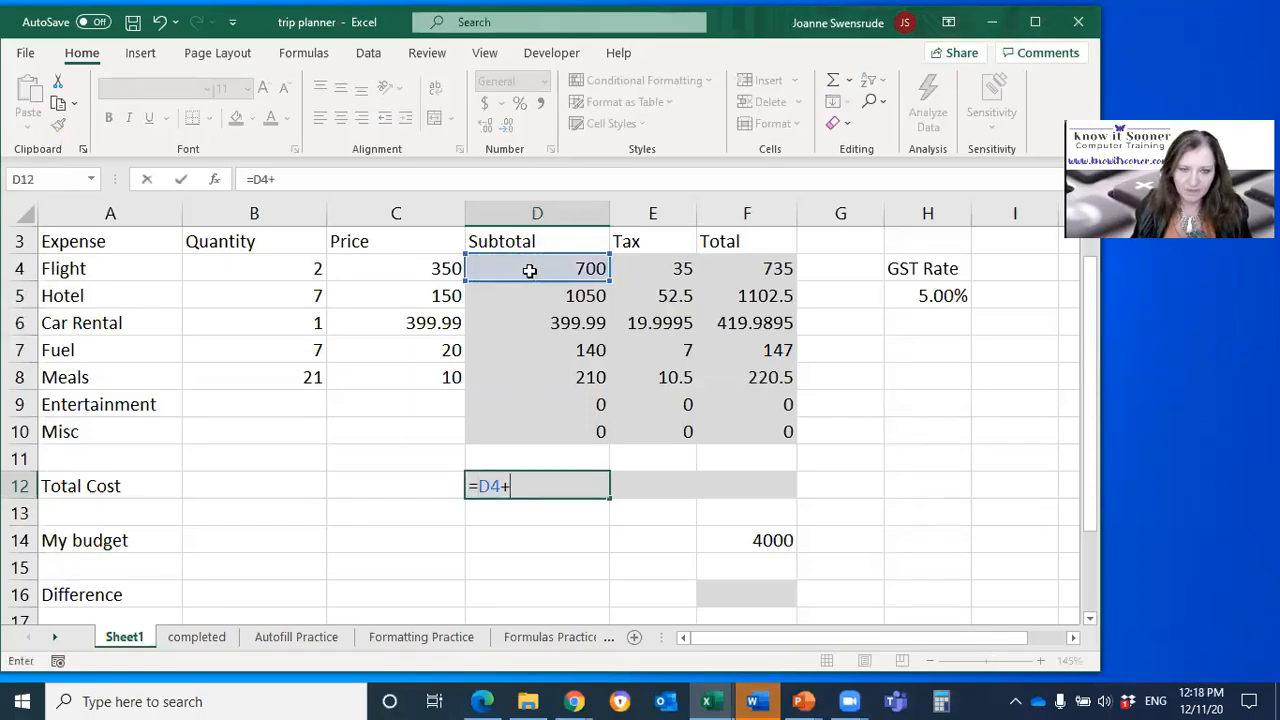
left_click(542, 290)
type("+")
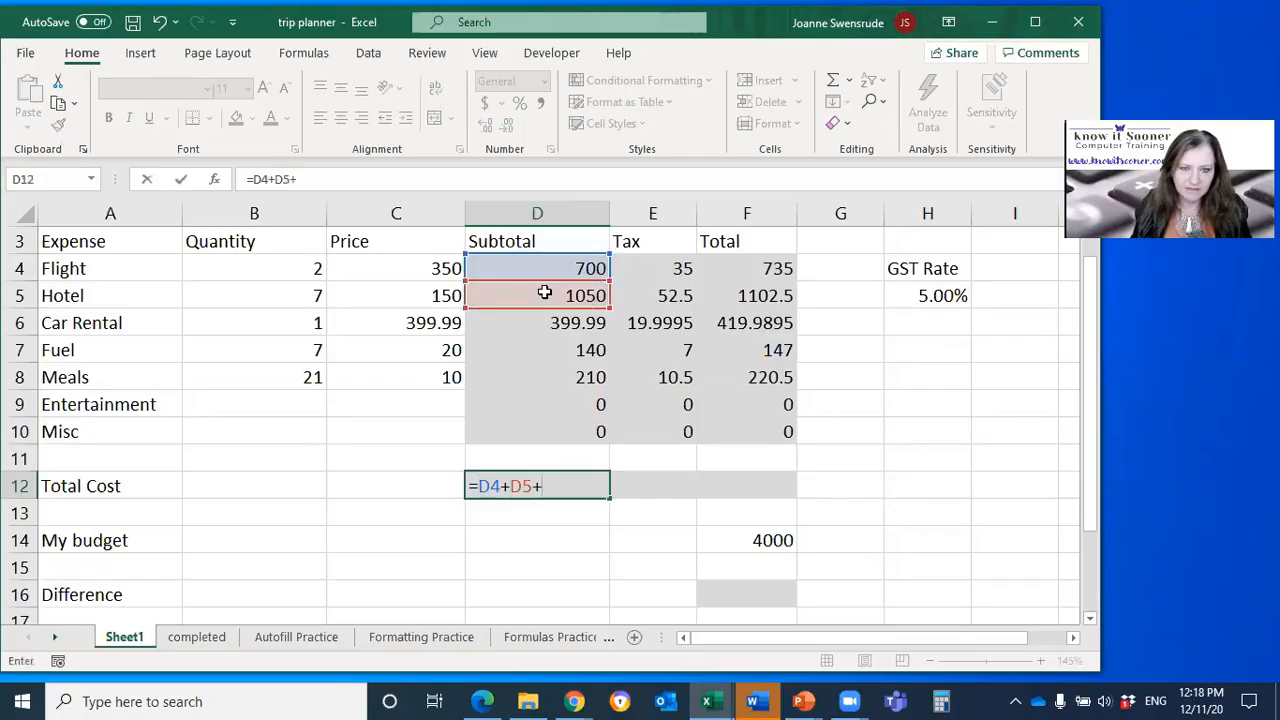
left_click(552, 320)
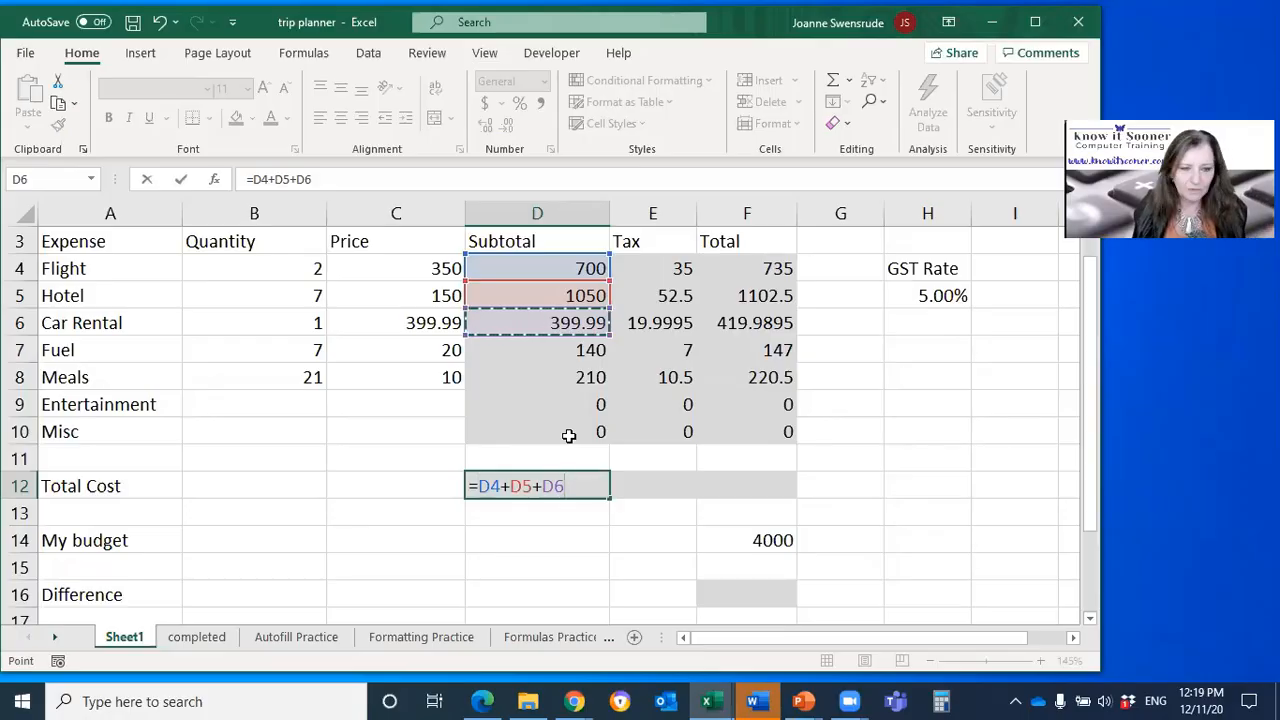
key("Escape")
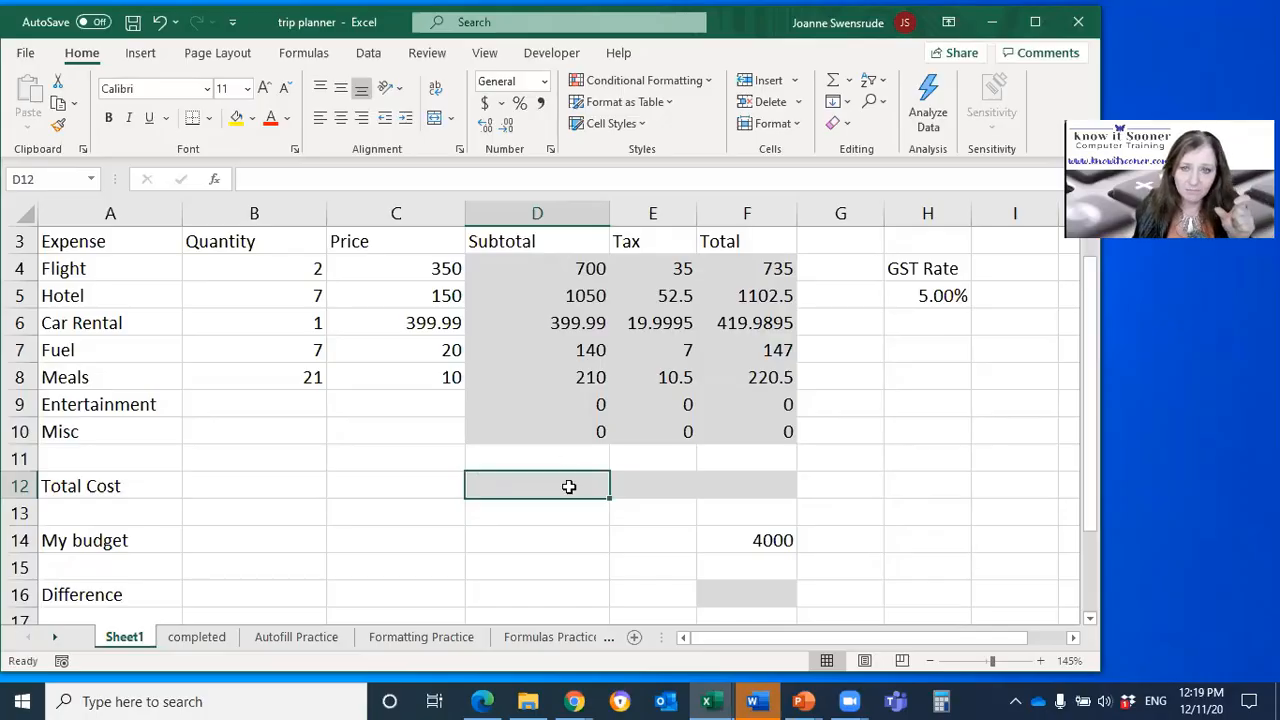
Step: Calculate the Subtotal's Total Cost in D12 with AutoSum over D4:D11 and fill the formula across to F12
left_click(833, 87)
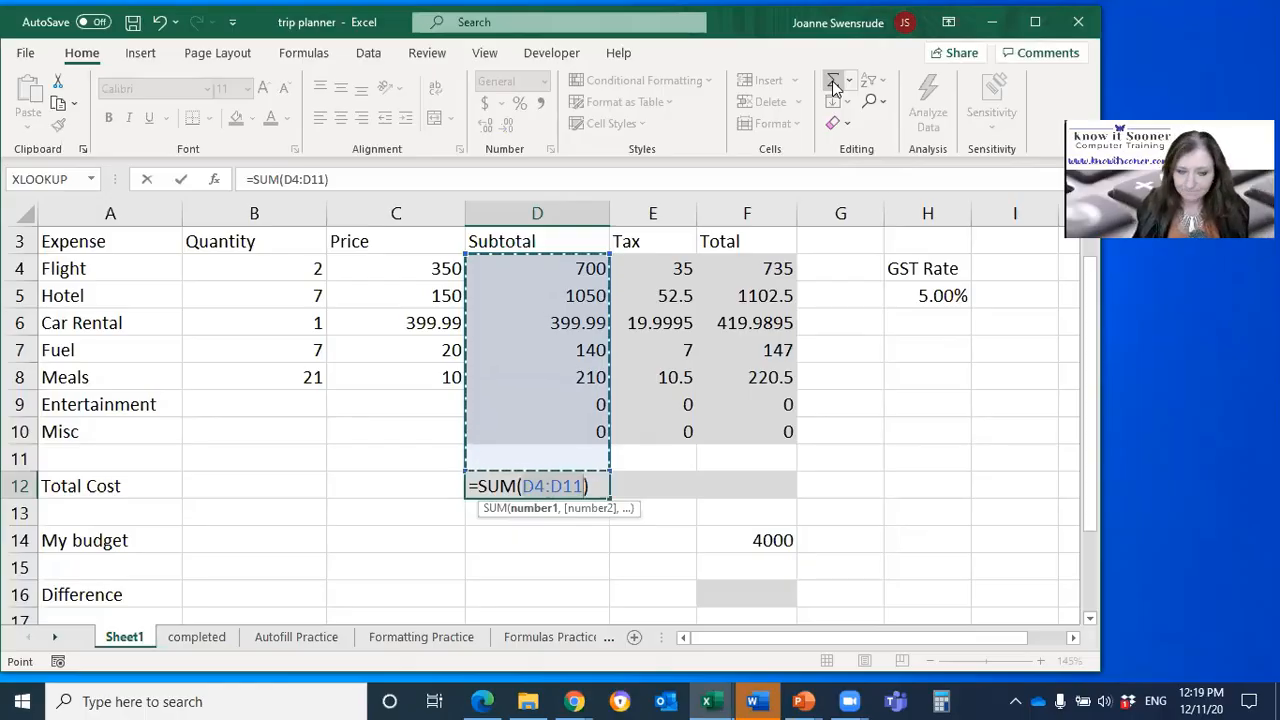
key("Return")
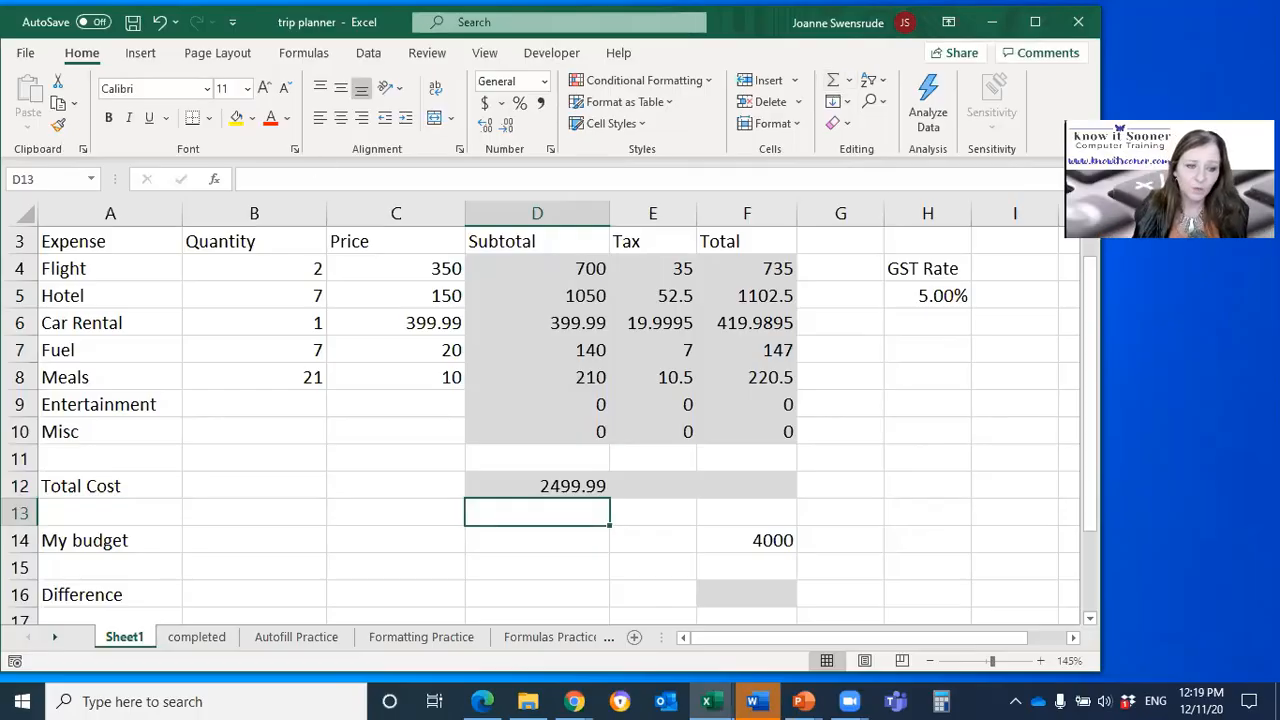
left_click(490, 480)
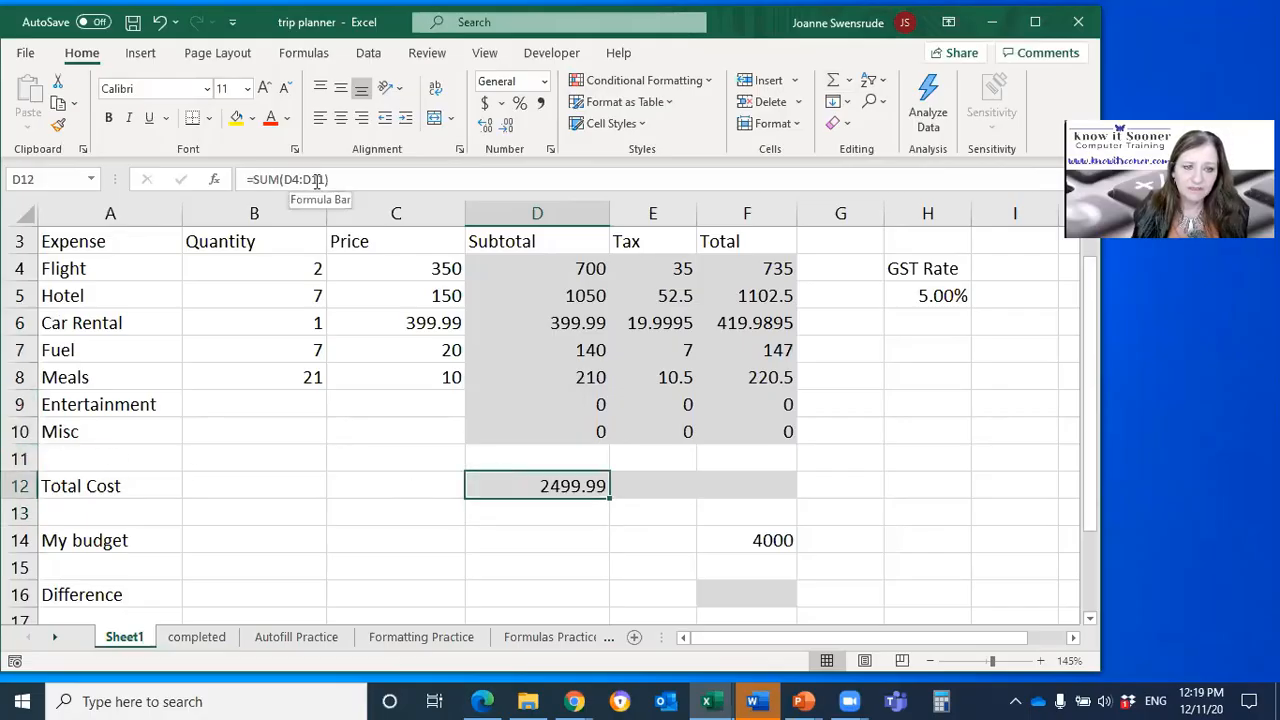
left_click_drag(609, 500, 792, 492)
left_click(757, 488)
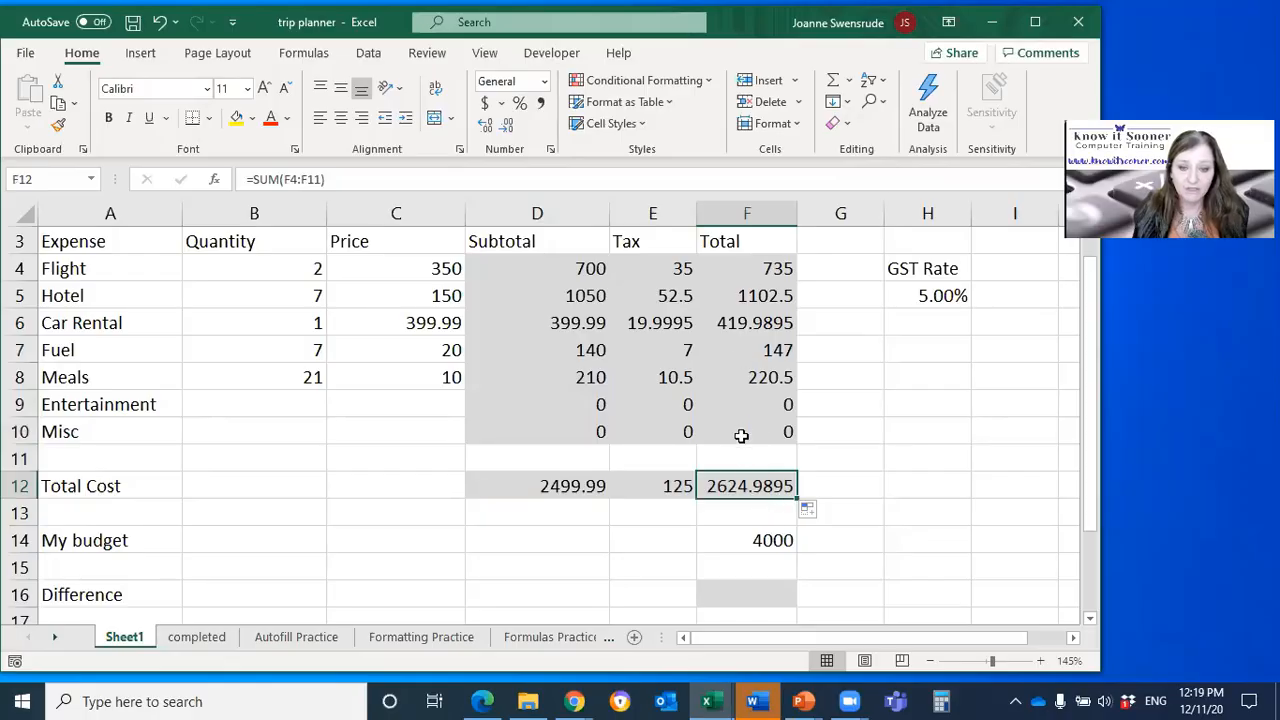
left_click(771, 540)
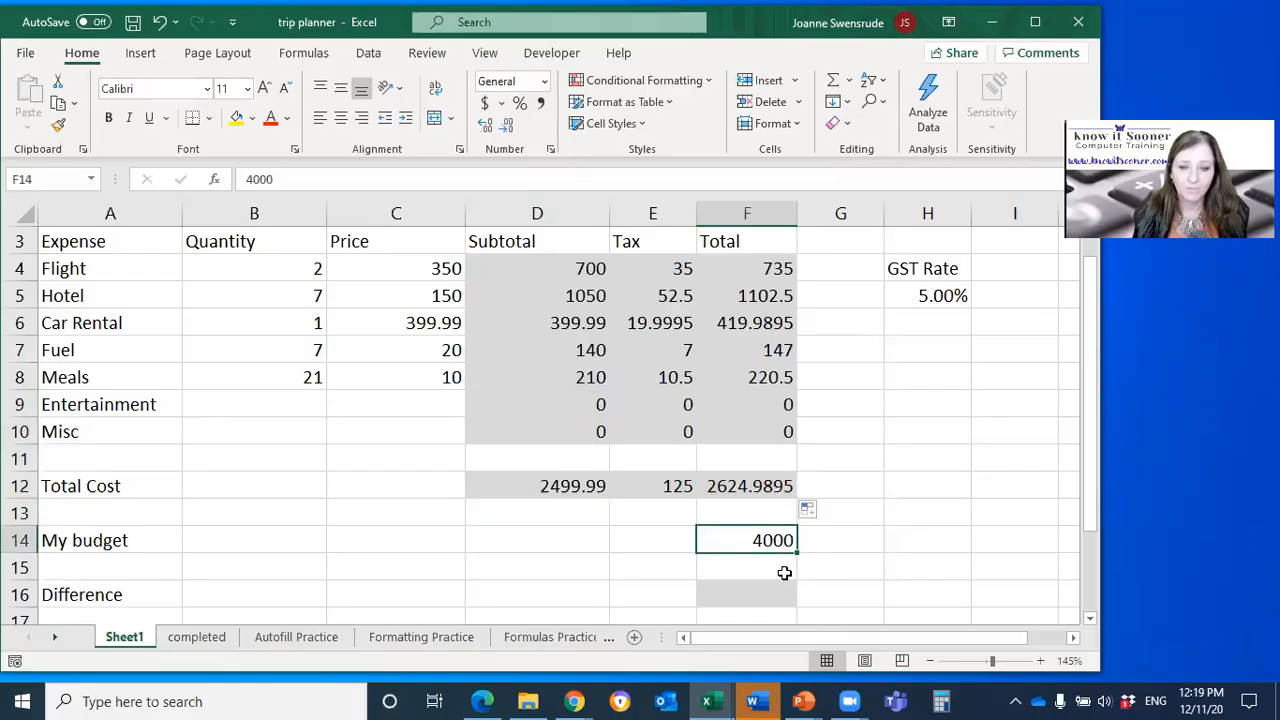
left_click(542, 490)
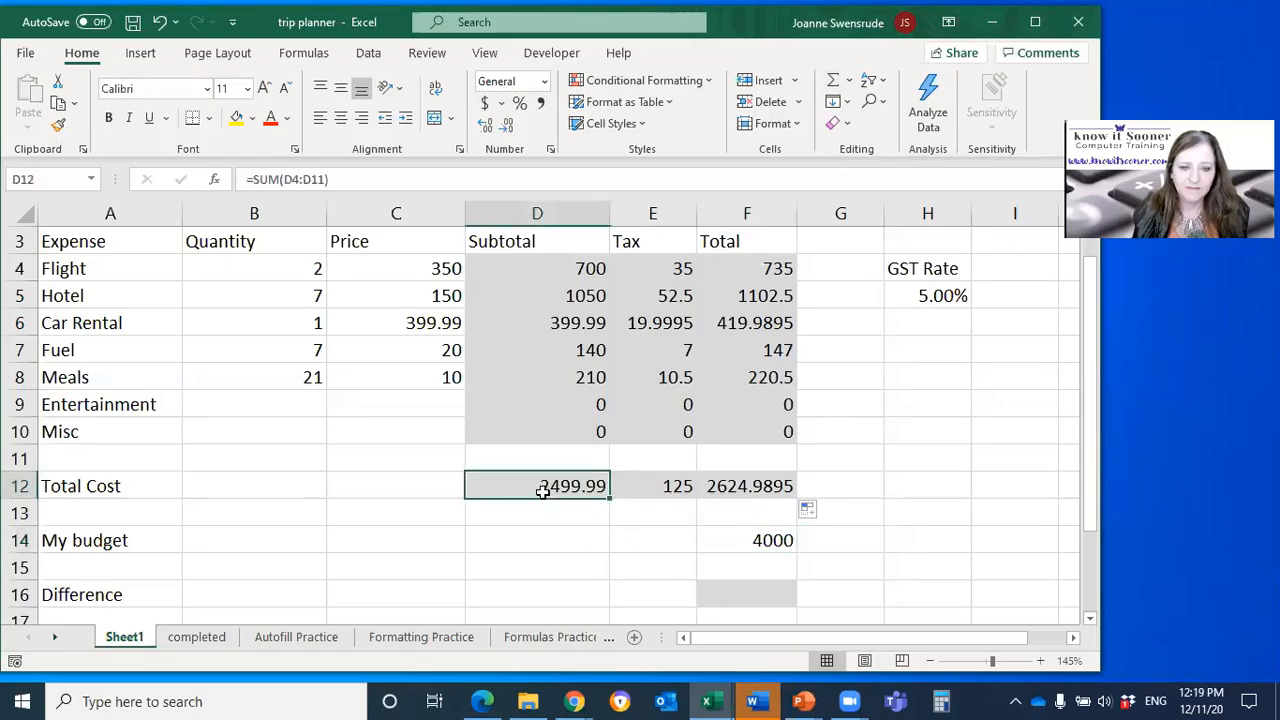
Step: Calculate Total Tax in B18 with AutoSum, using the Tax range E4:E11 instead of the suggested range
left_click(929, 661)
left_click(931, 662)
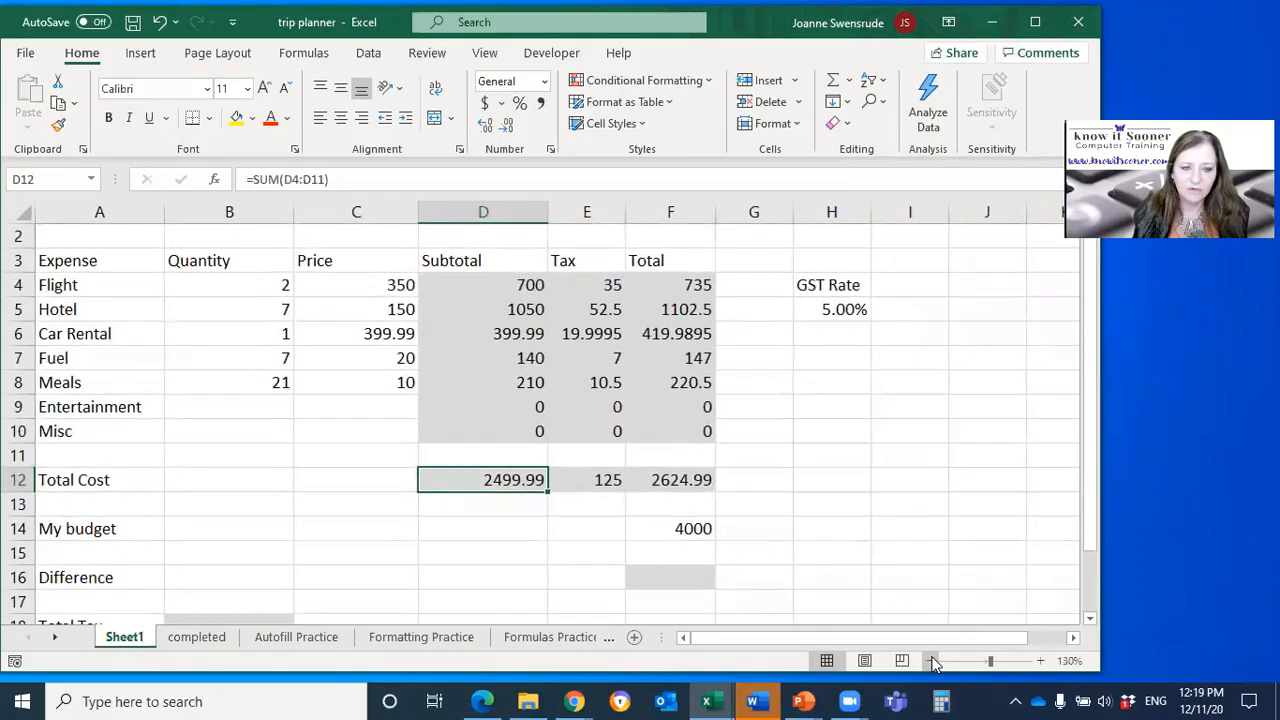
left_click(931, 662)
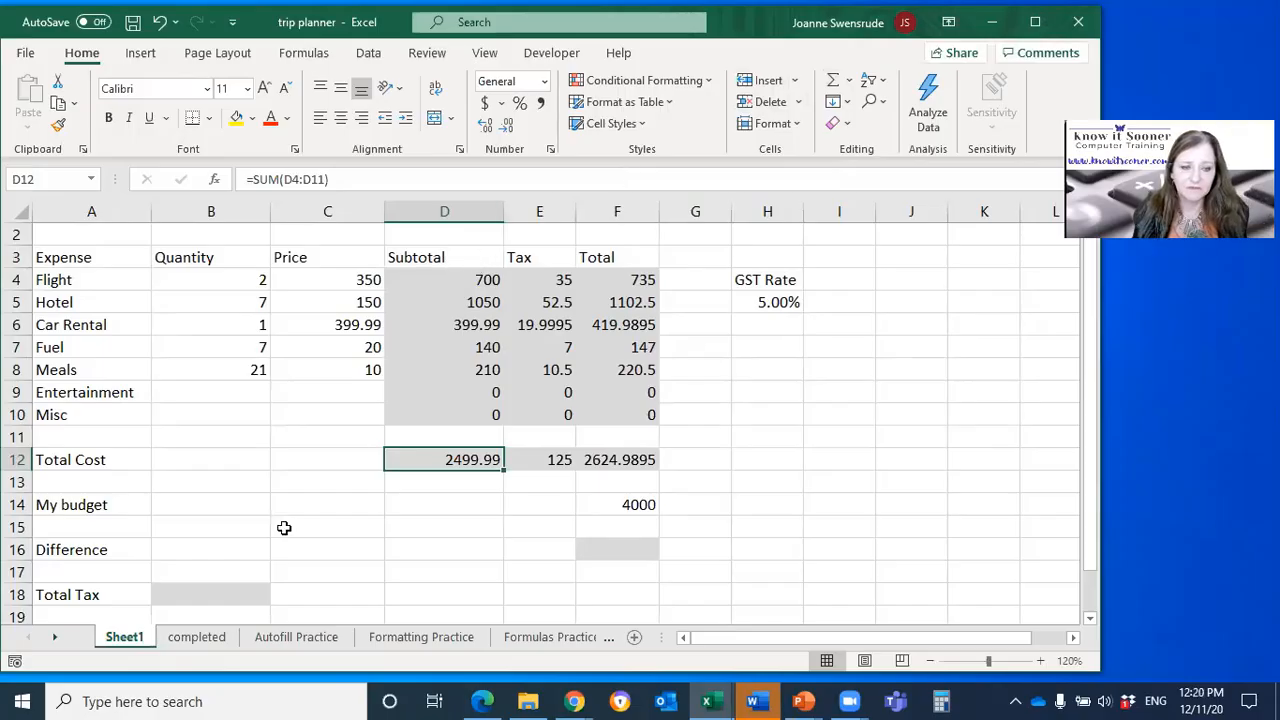
left_click(208, 597)
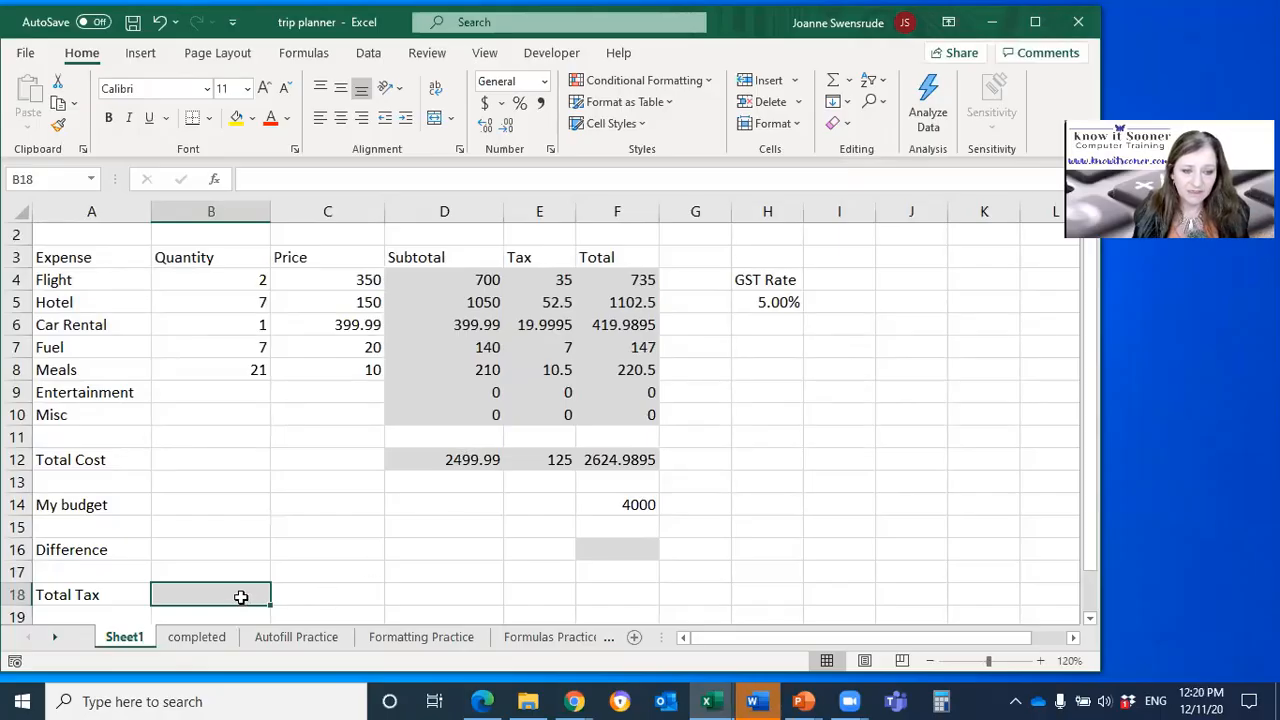
left_click(838, 82)
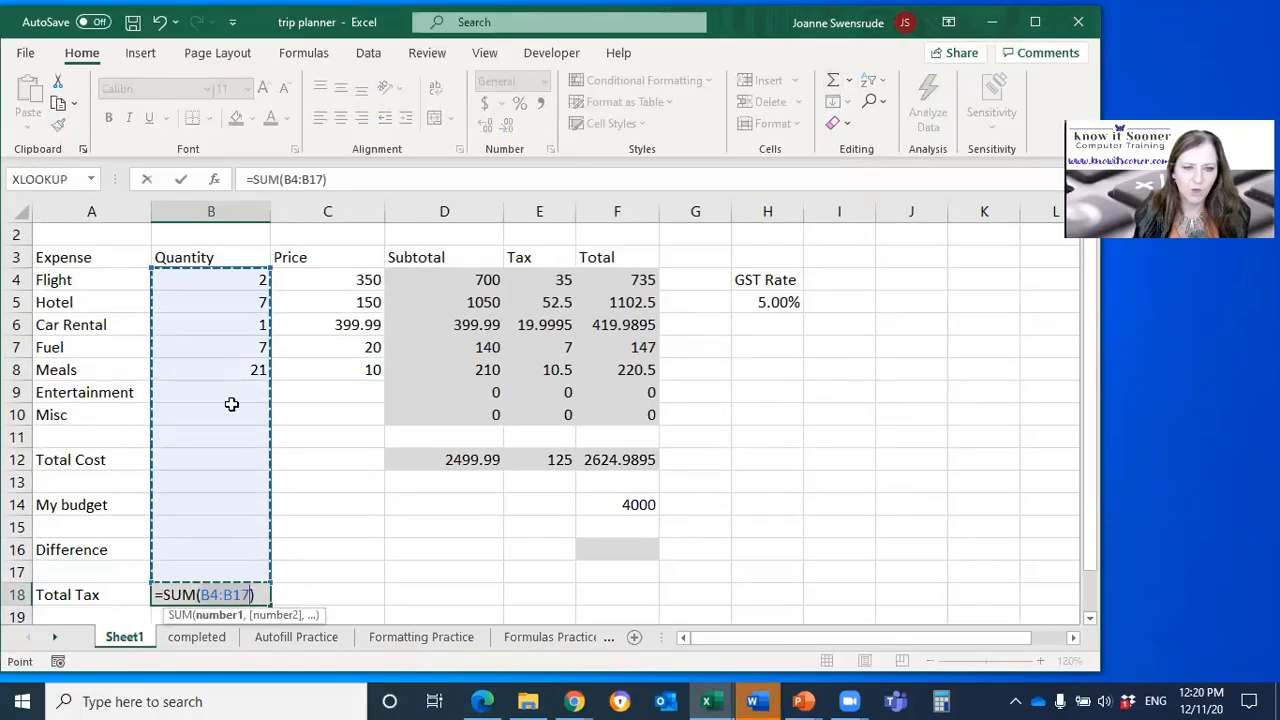
left_click_drag(535, 280, 550, 438)
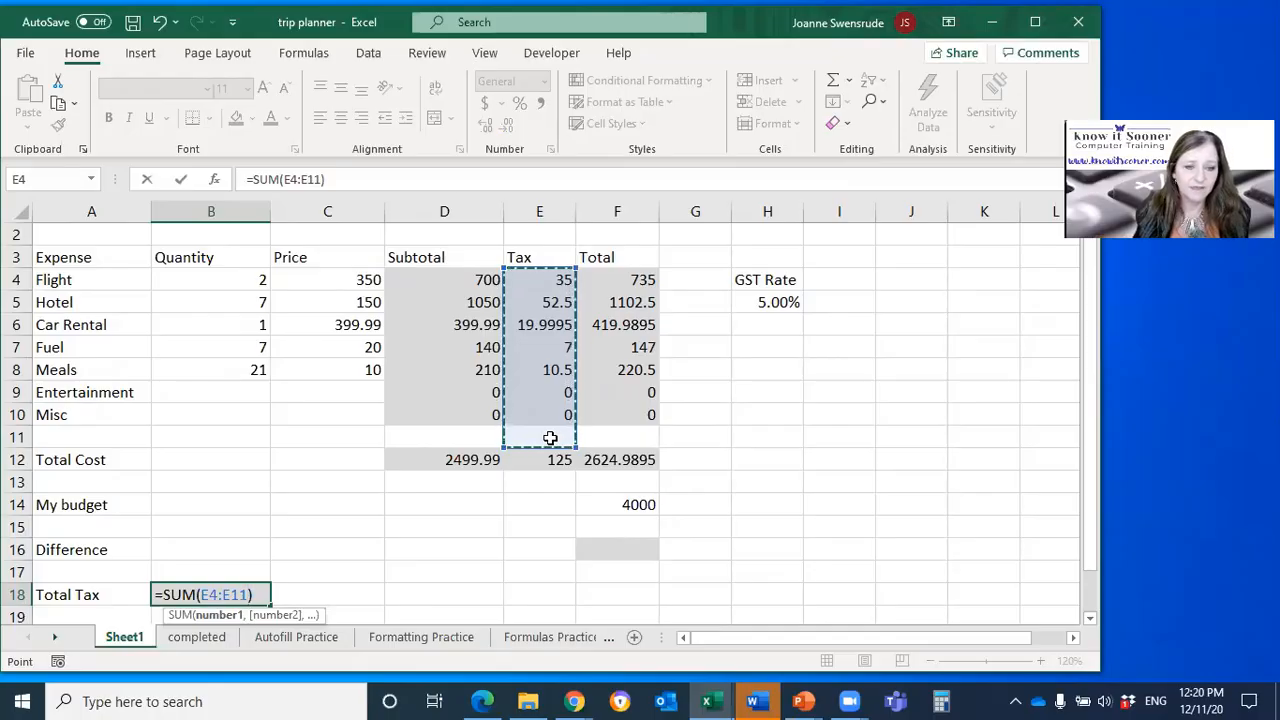
key("Return")
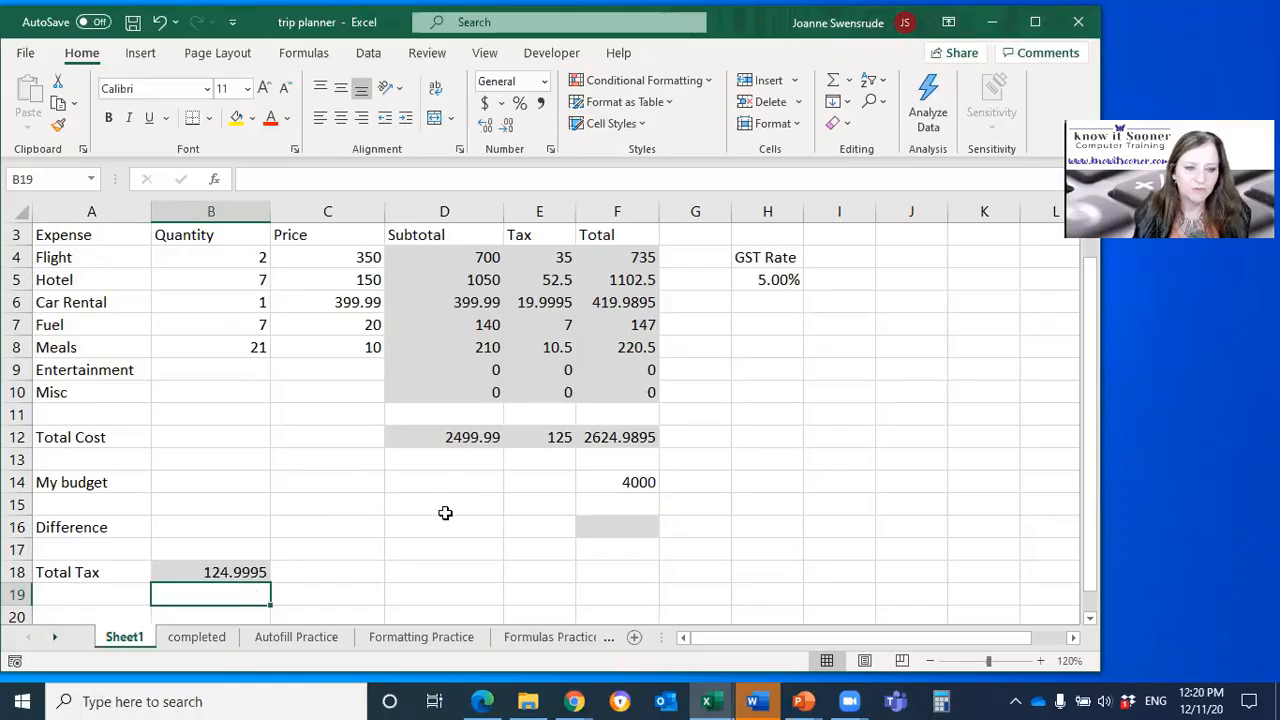
Step: Repeat the AutoSum entry in B18, replacing its suggested range with the Tax cells E4:E11
left_click(250, 572)
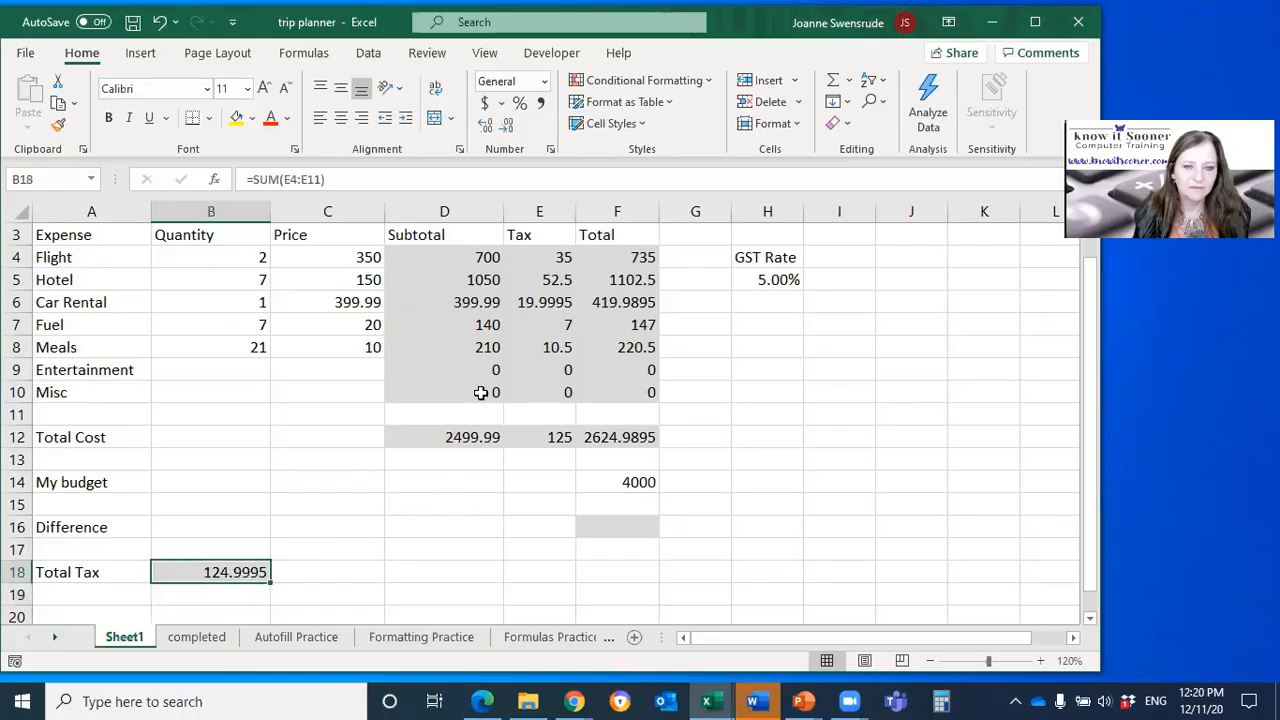
left_click(832, 80)
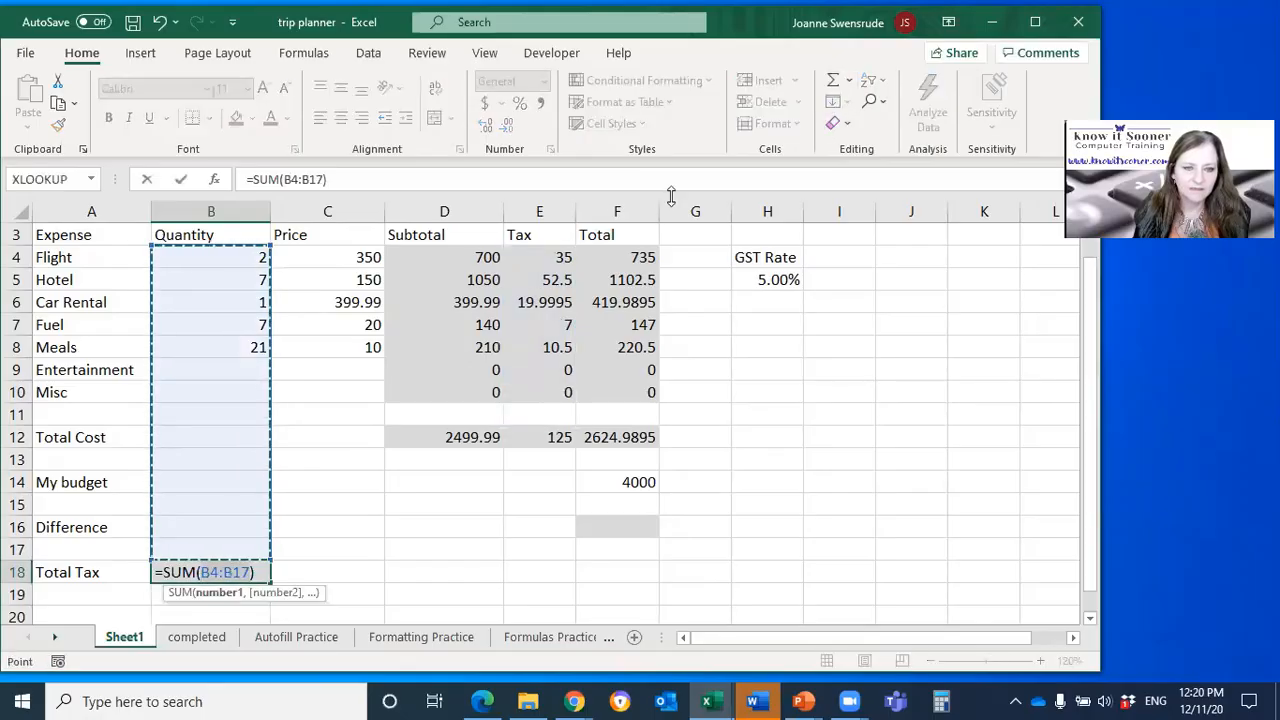
left_click_drag(550, 257, 548, 415)
key("Return")
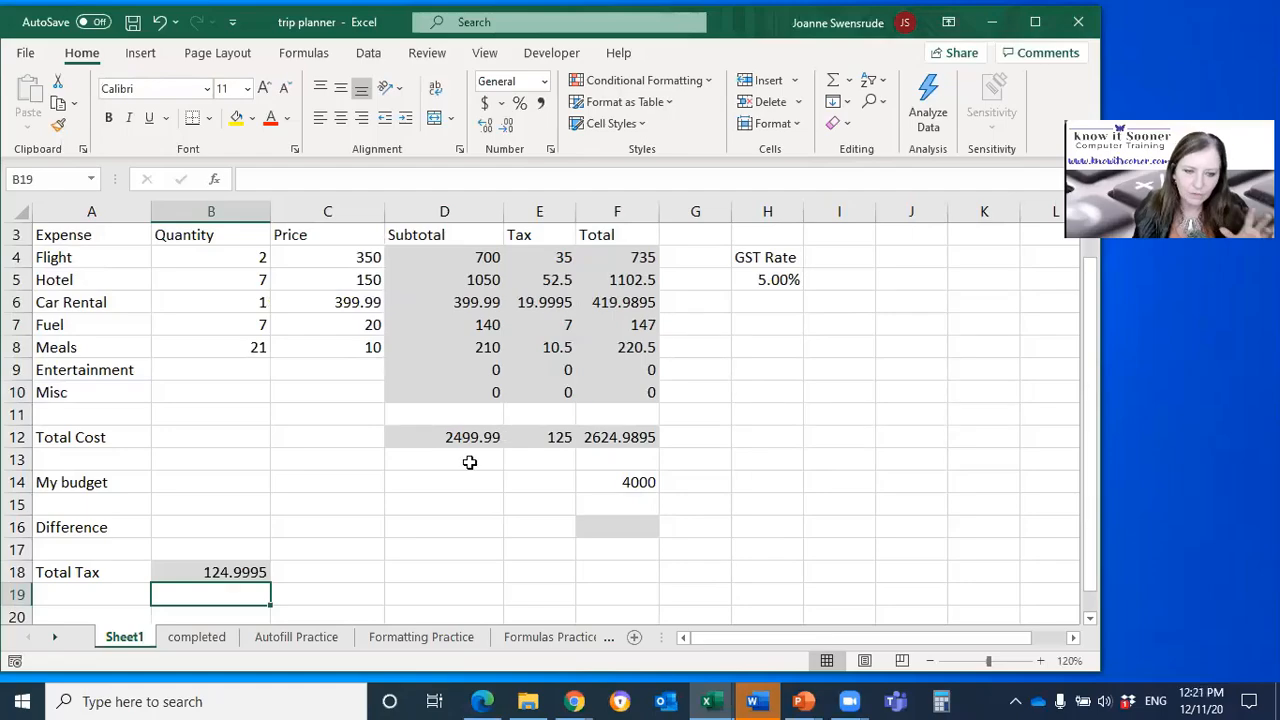
Step: Calculate the Difference in F16 by subtracting the total cost from the budget with =F14-F12
left_click(606, 528)
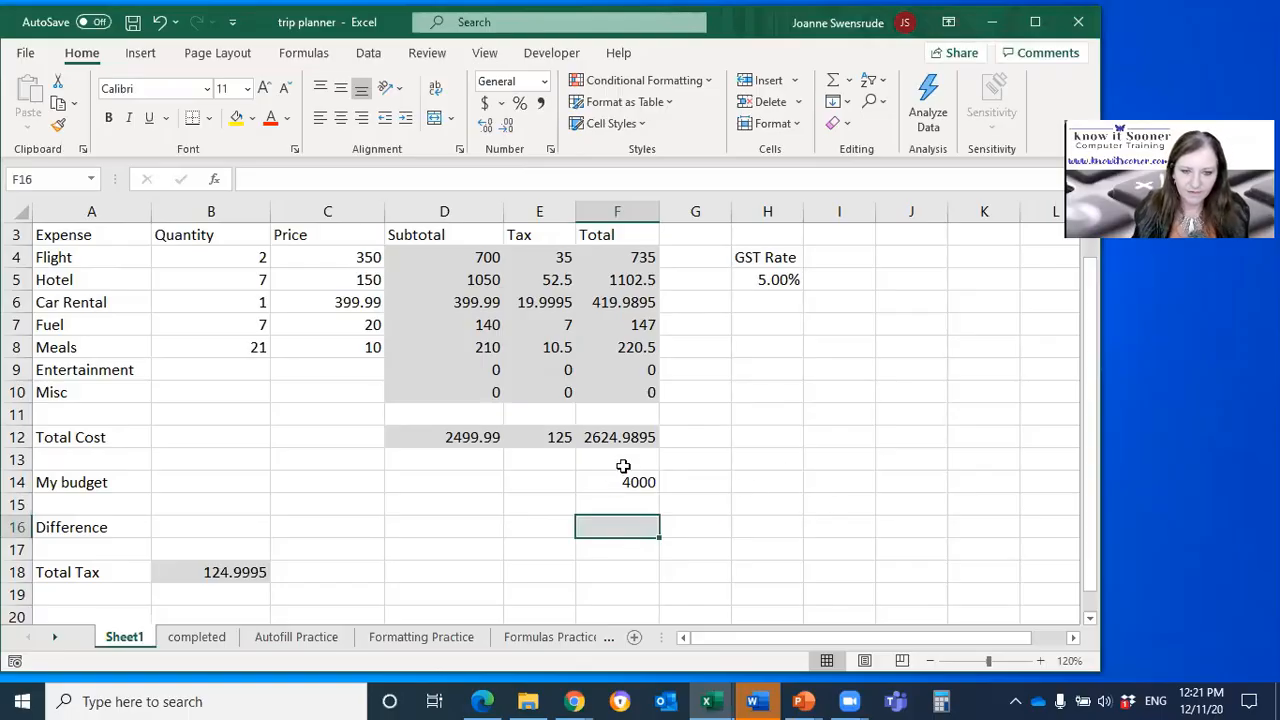
type("=")
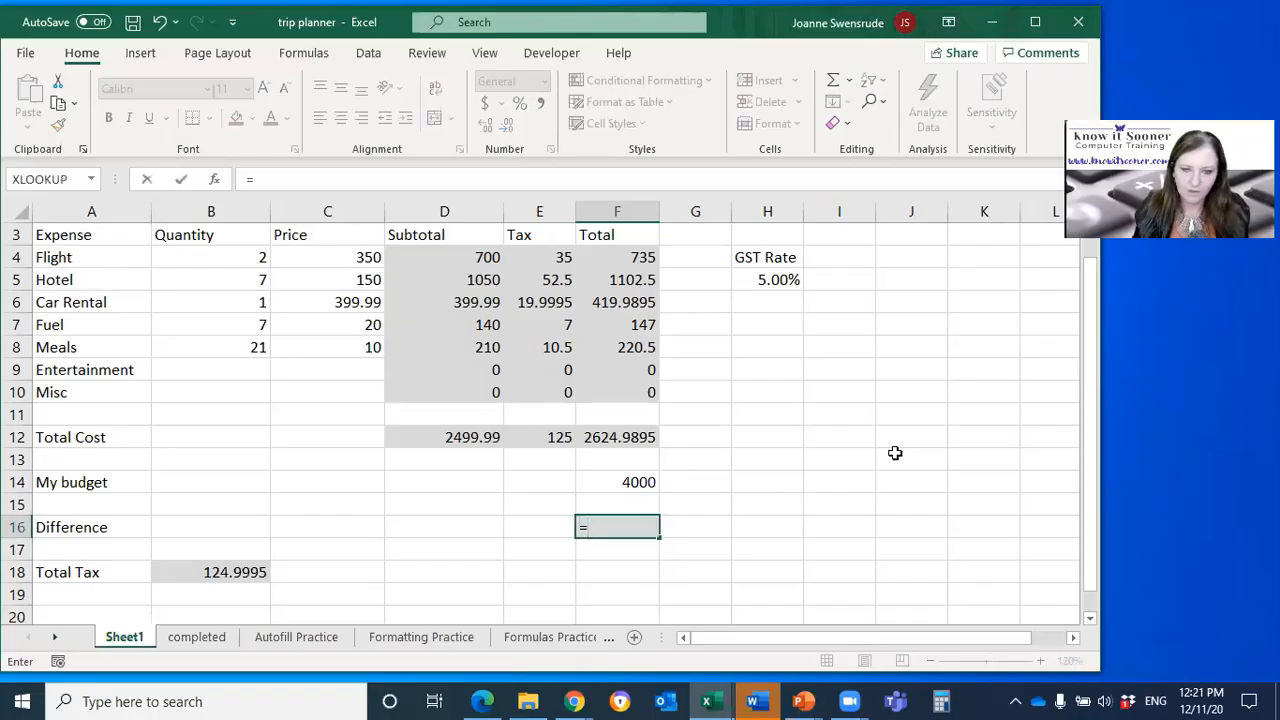
left_click(620, 481)
type("-")
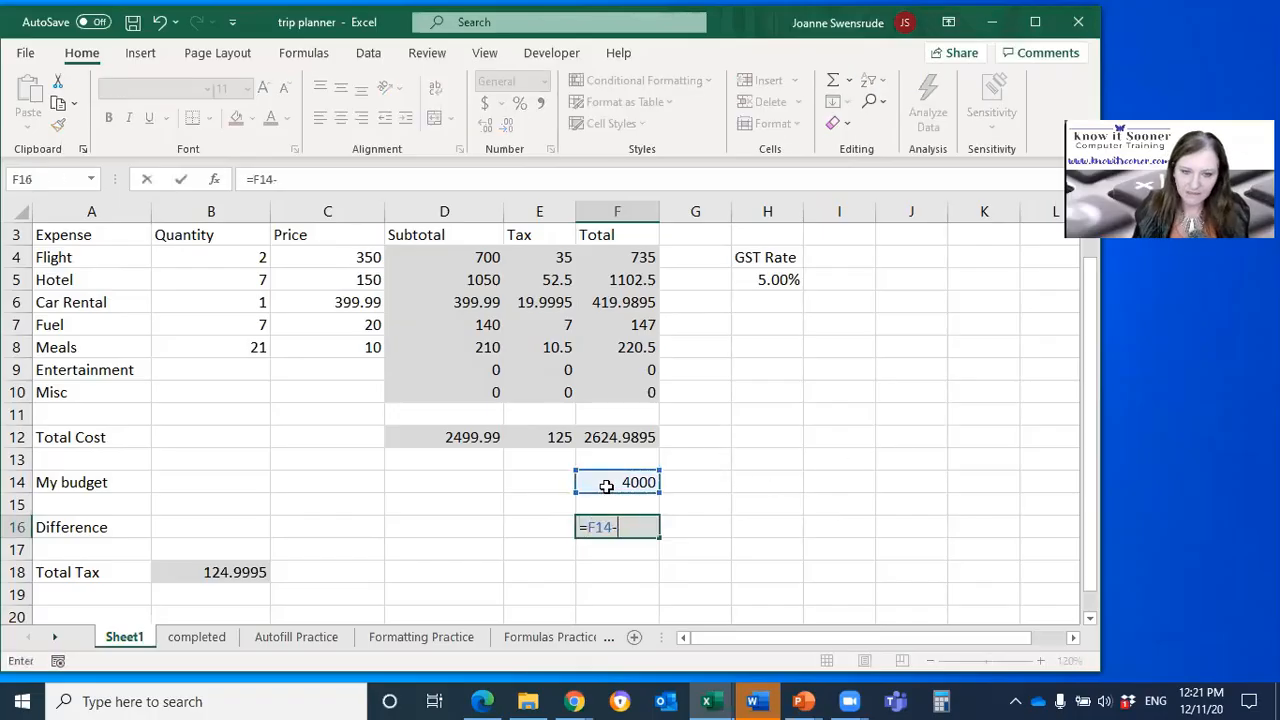
left_click(625, 438)
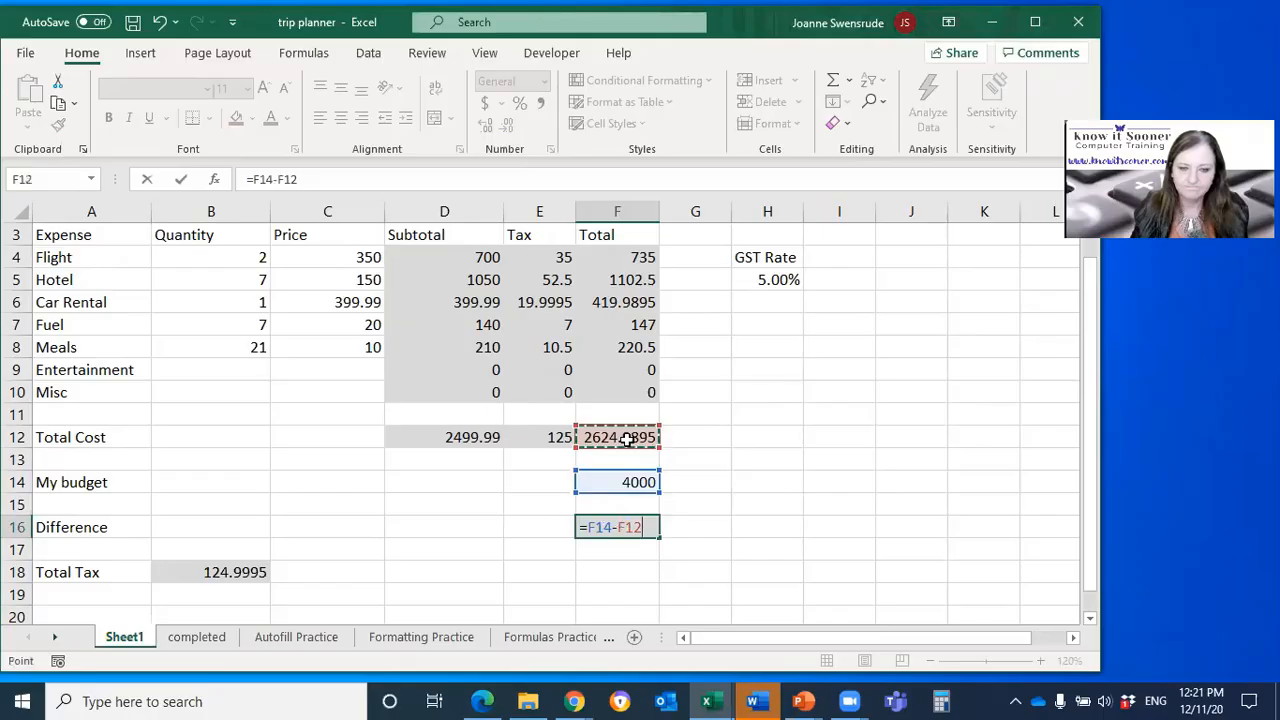
key("Return")
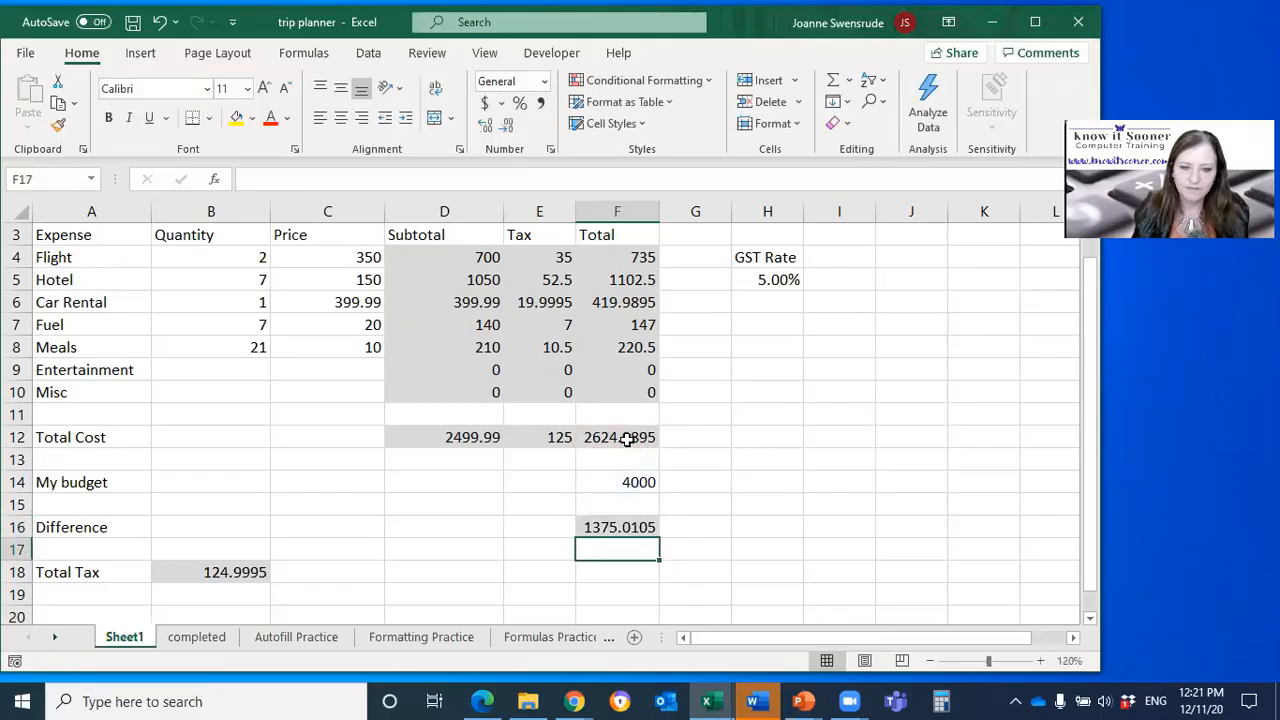
left_click(614, 528)
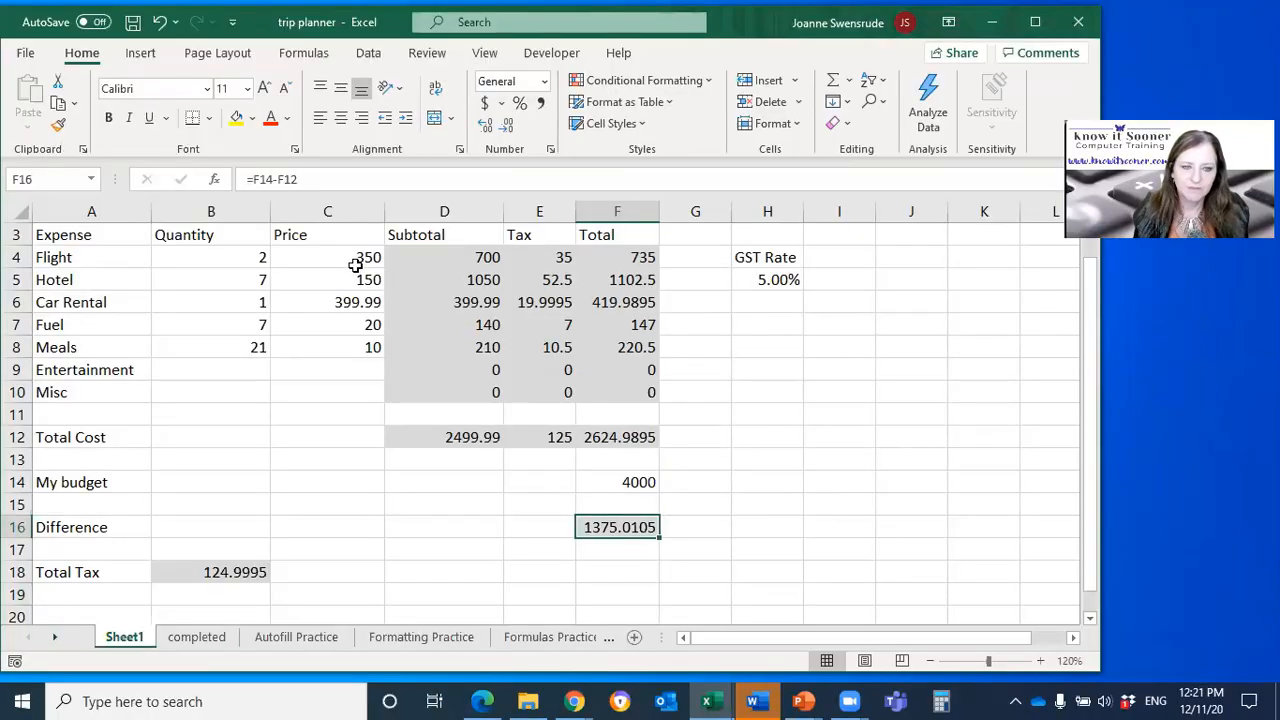
Step: Highlight the money cells C4:F16 and B18, and the Quantity cells B4:B9 for comparison
left_click(302, 255)
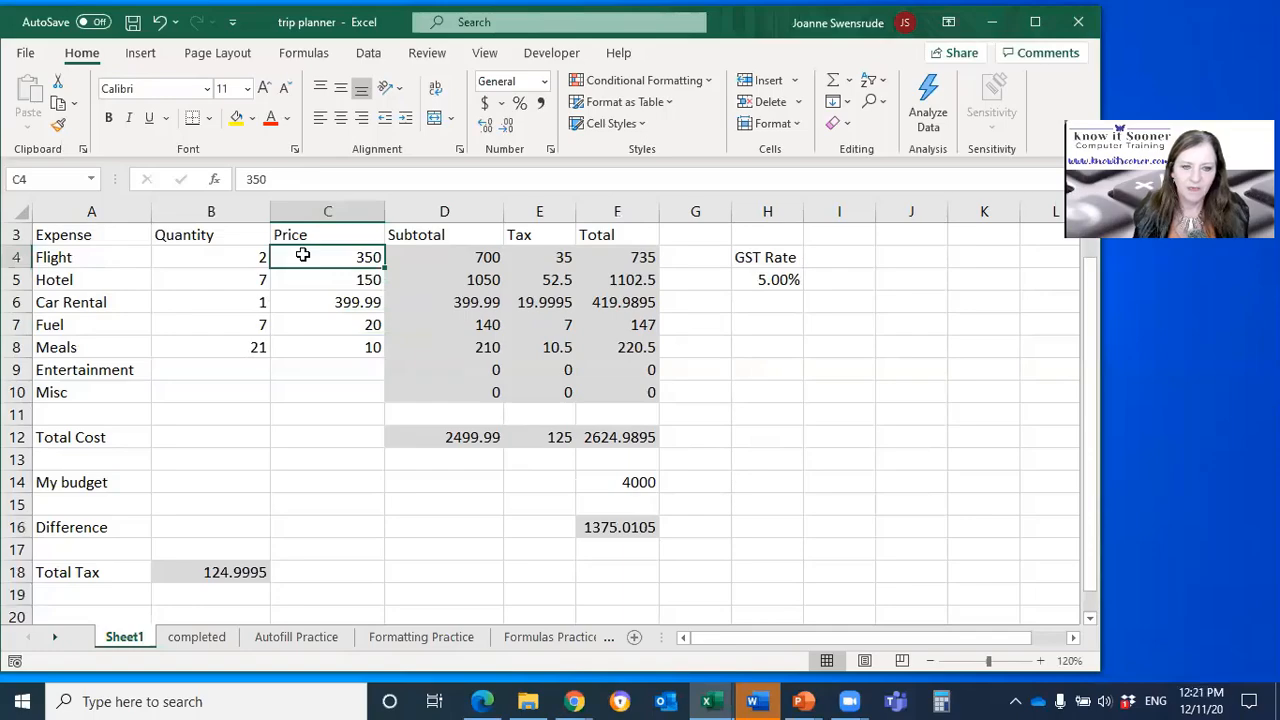
left_click_drag(303, 254, 596, 531)
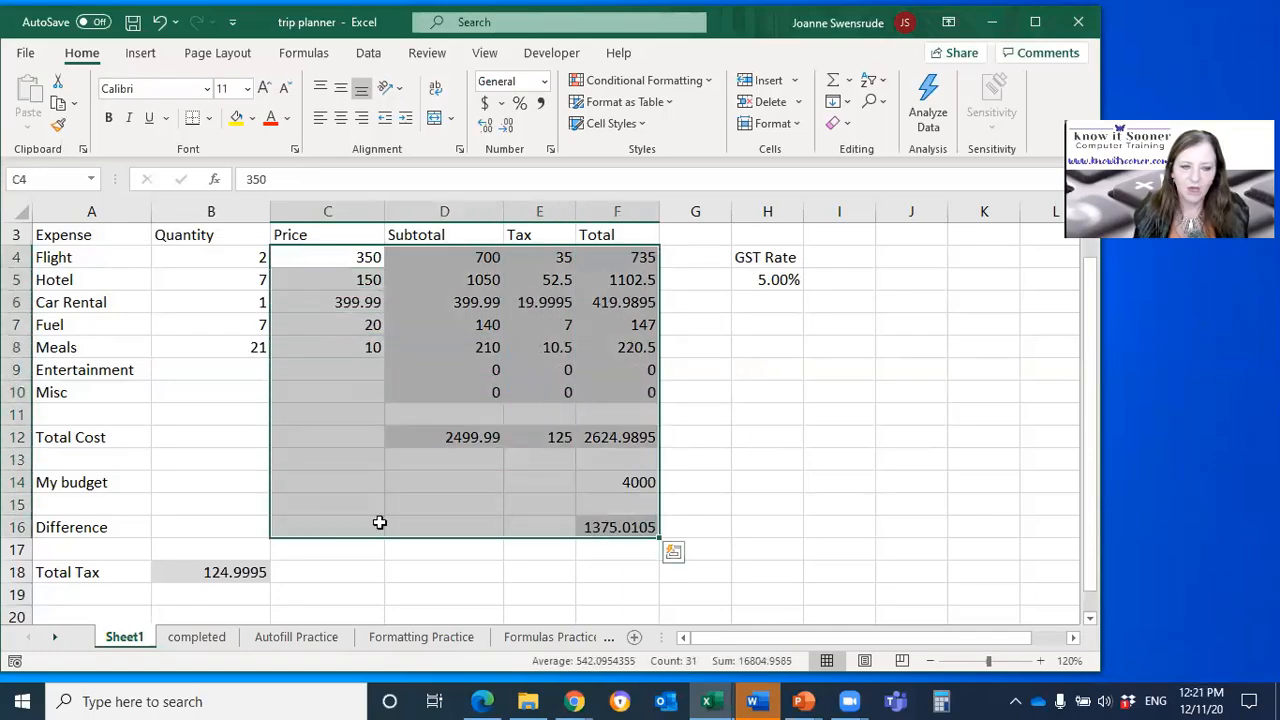
left_click(205, 574)
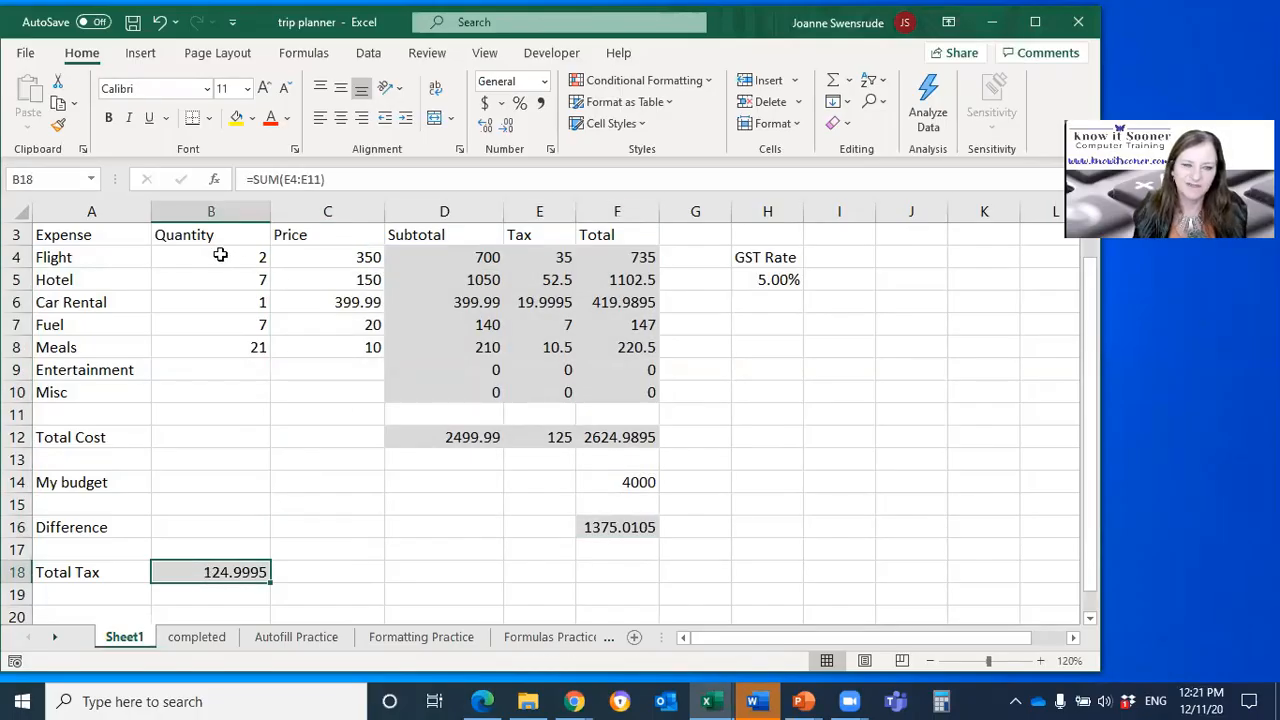
left_click_drag(220, 256, 231, 374)
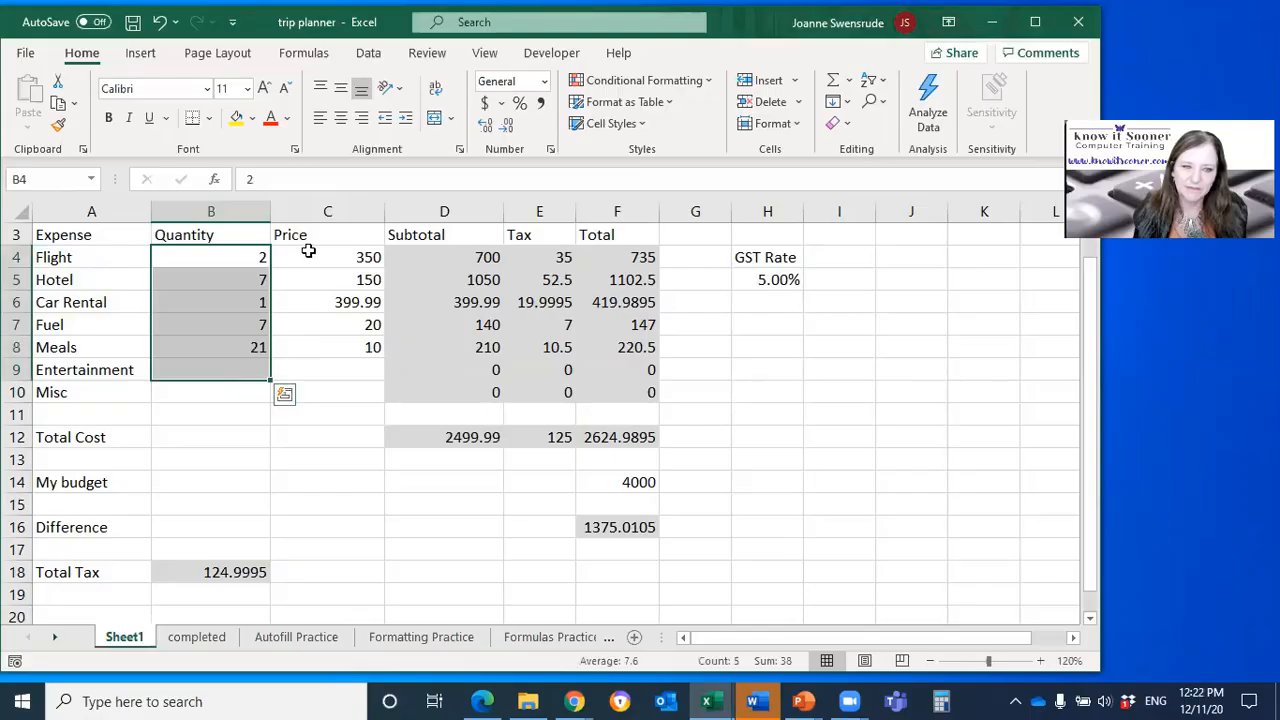
Step: Apply the dollar accounting format to the money cells C4:F16 and the Total Tax cell B18
left_click_drag(309, 251, 600, 524)
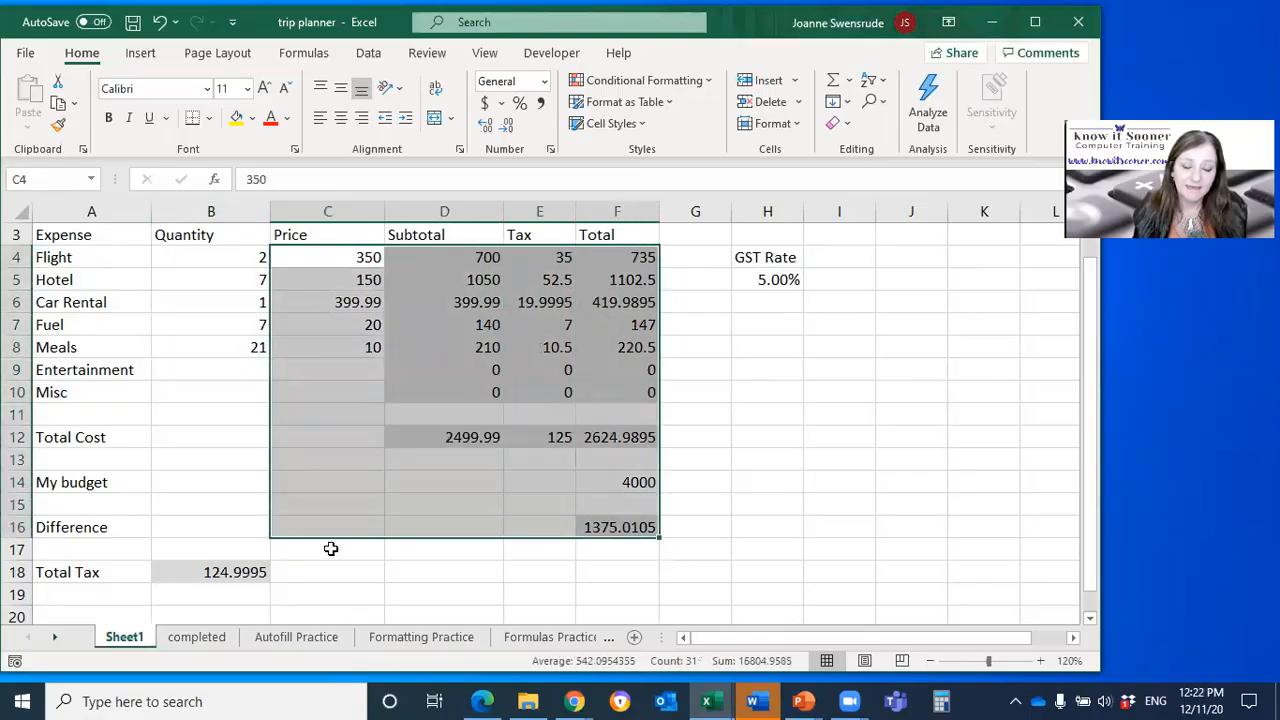
left_click(218, 570, "ctrl")
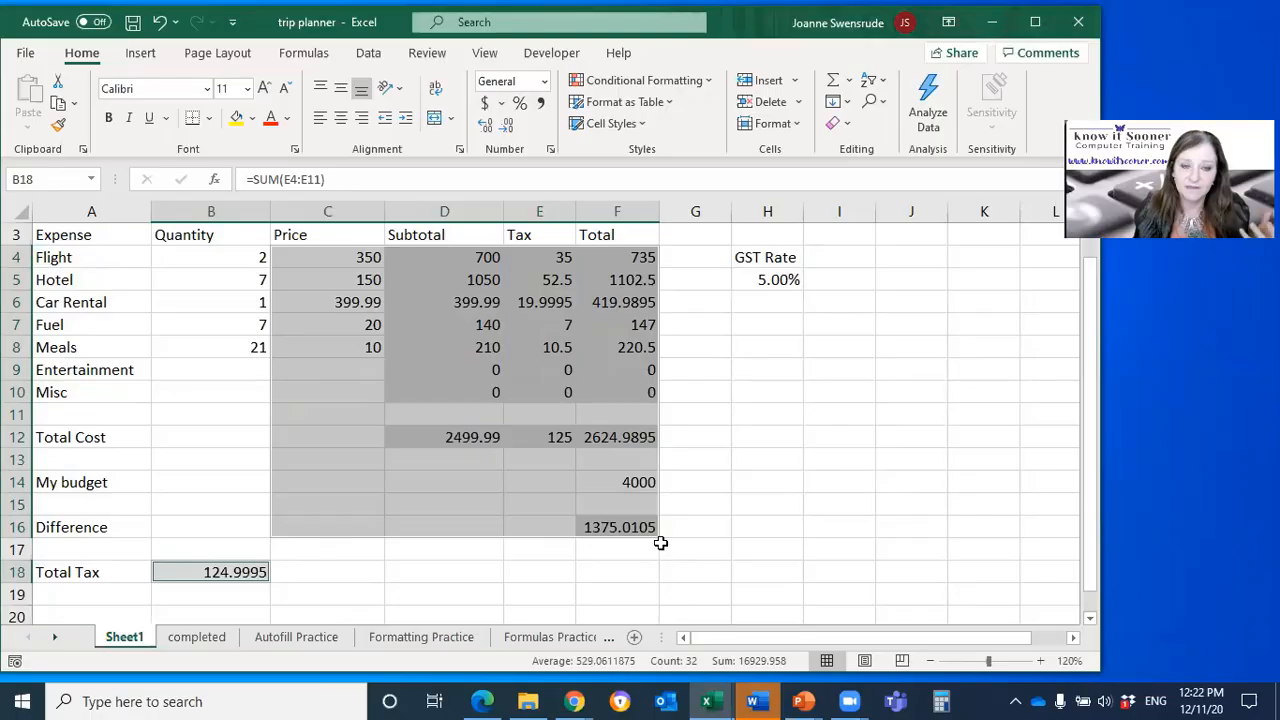
left_click(487, 106)
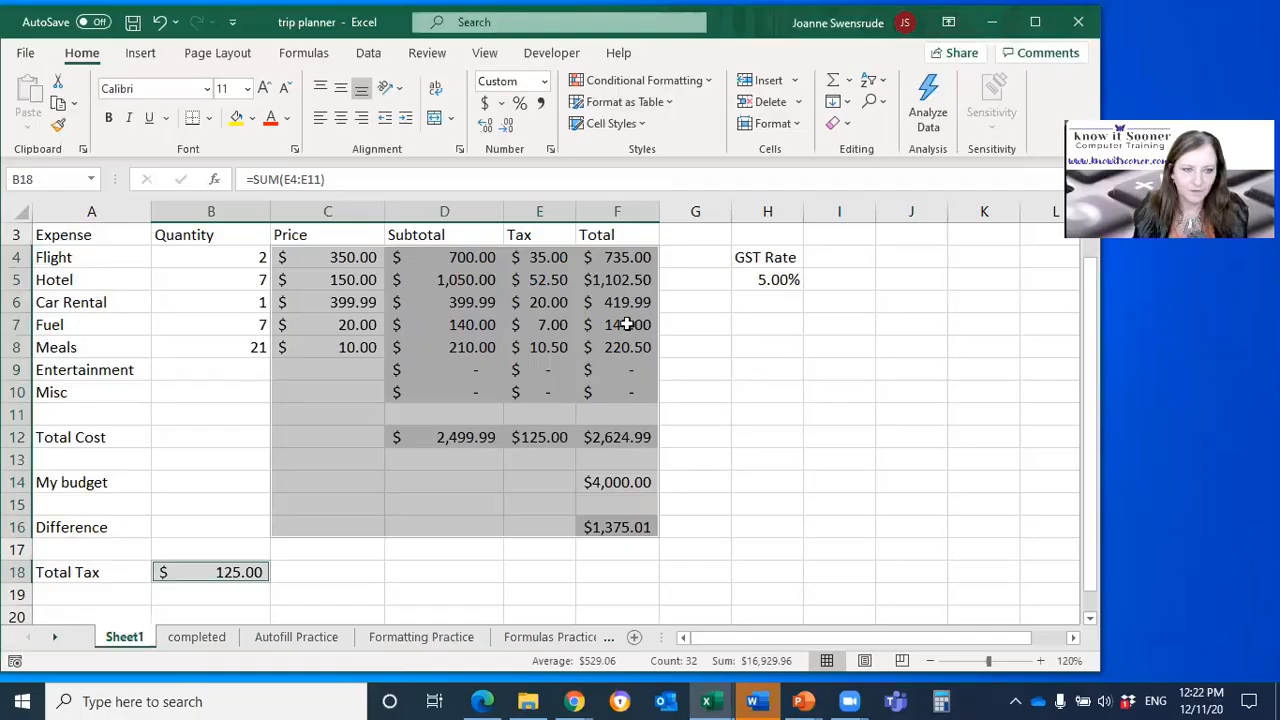
left_click(630, 259)
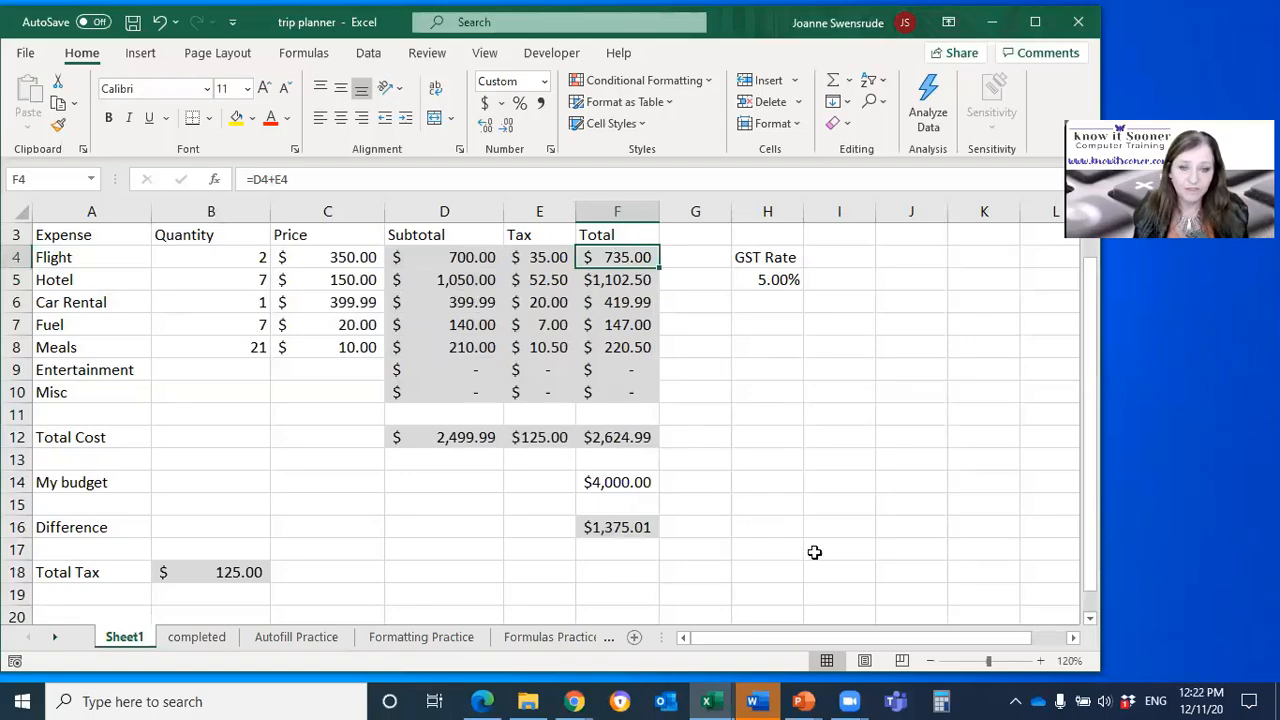
Step: Label K16 "flight cost" and link L16 to the flight total with =F4
left_click(971, 524)
type("fl")
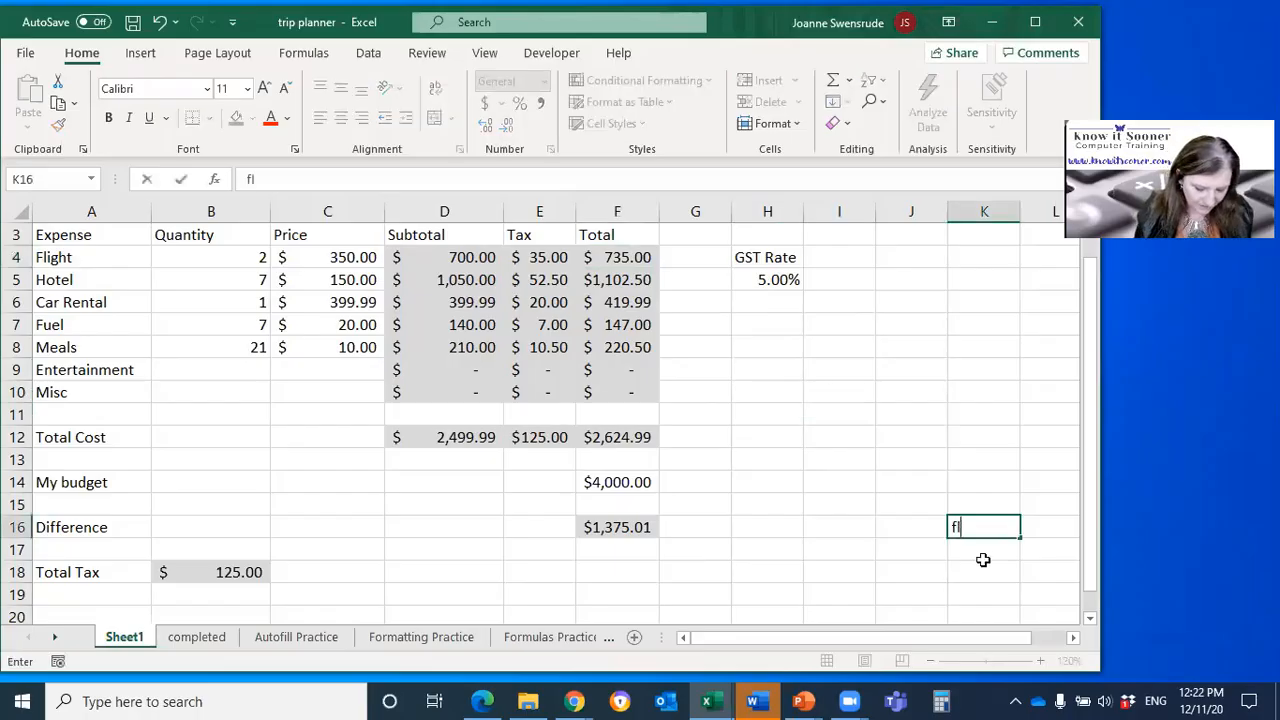
type("ight cost")
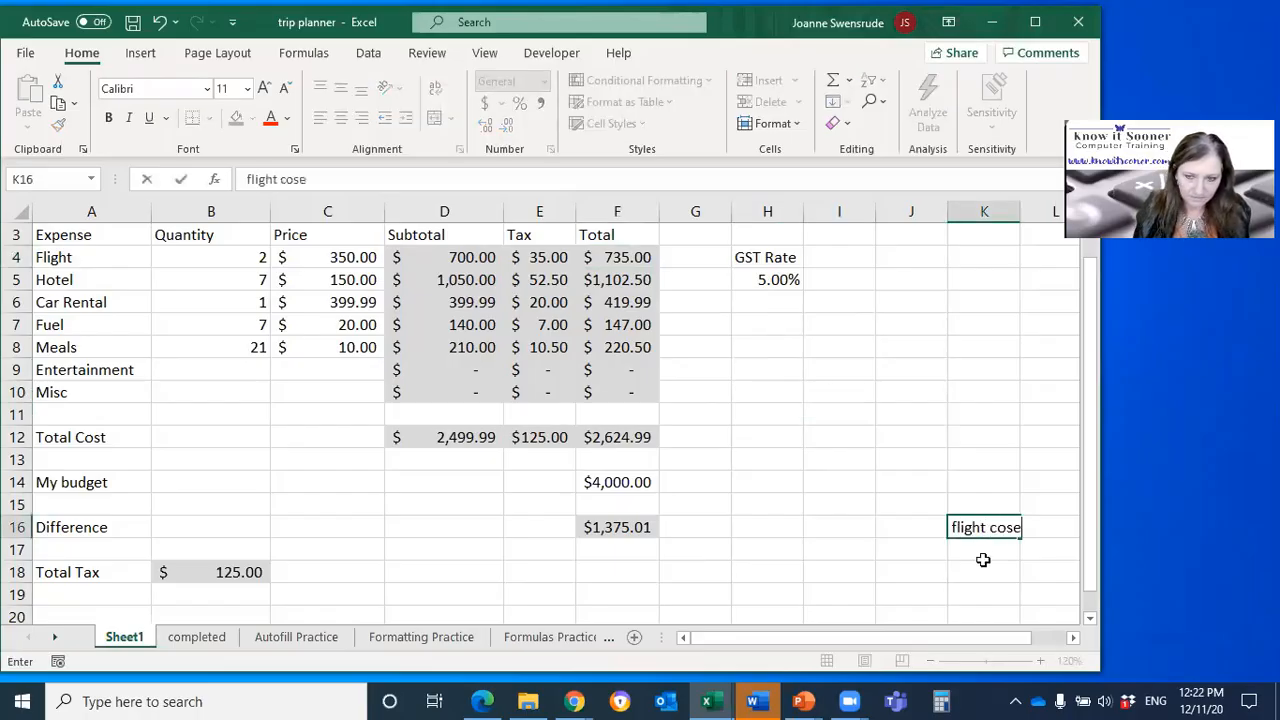
key("Tab")
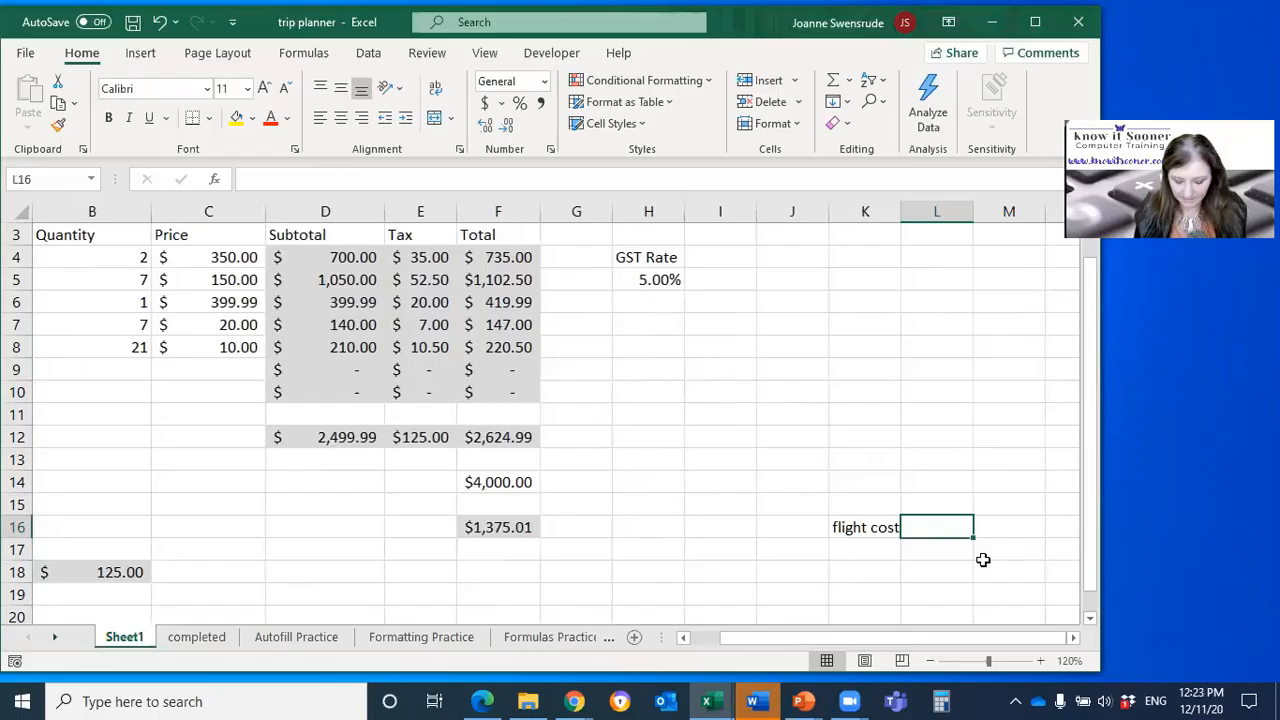
type("=")
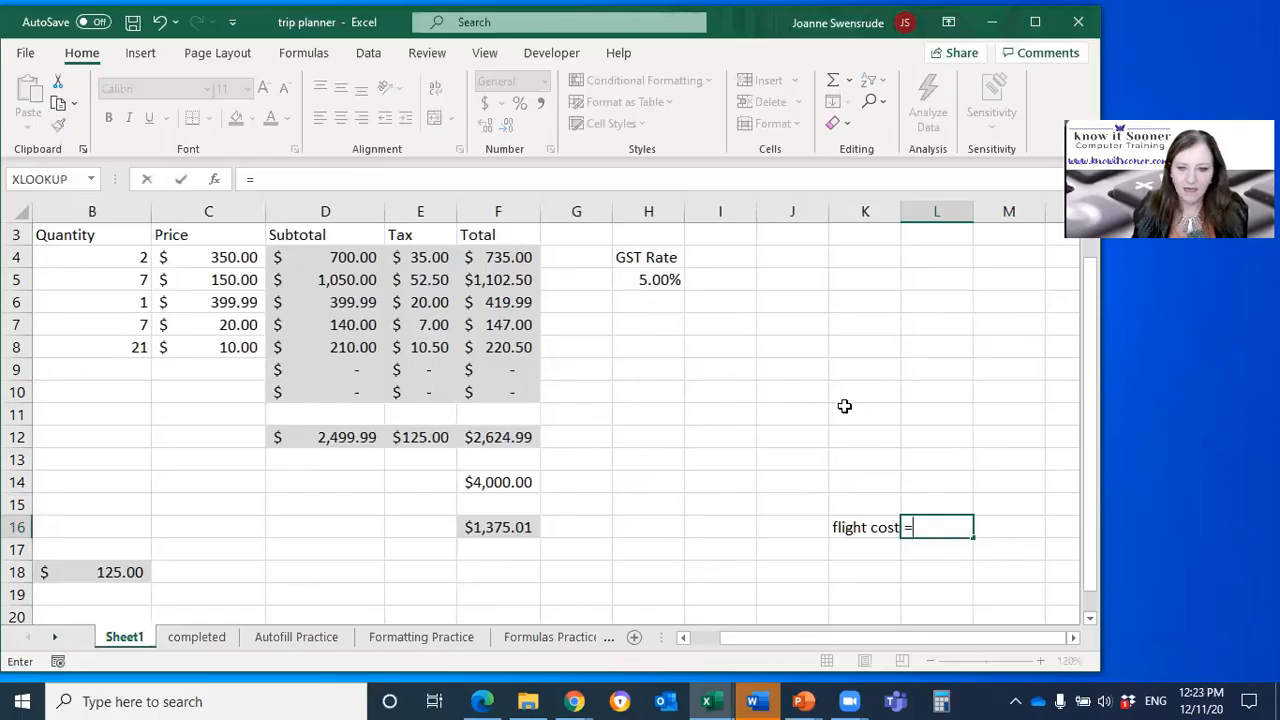
left_click(512, 261)
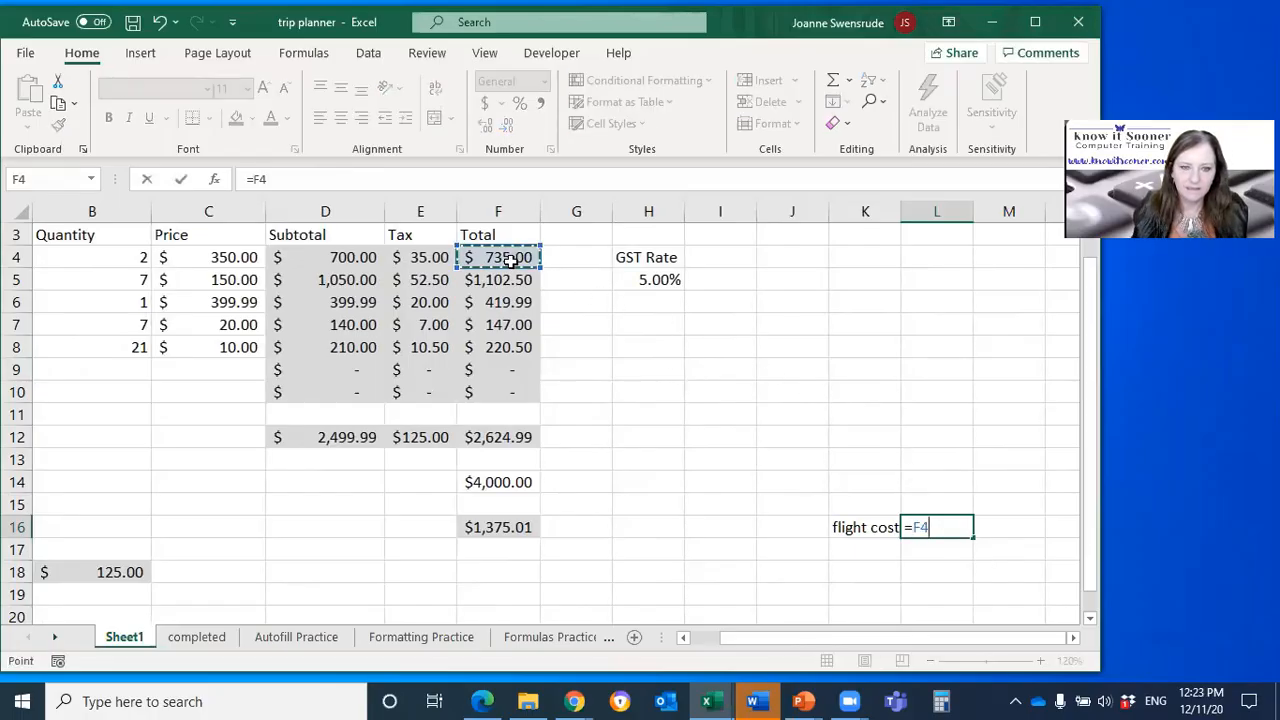
key("Return")
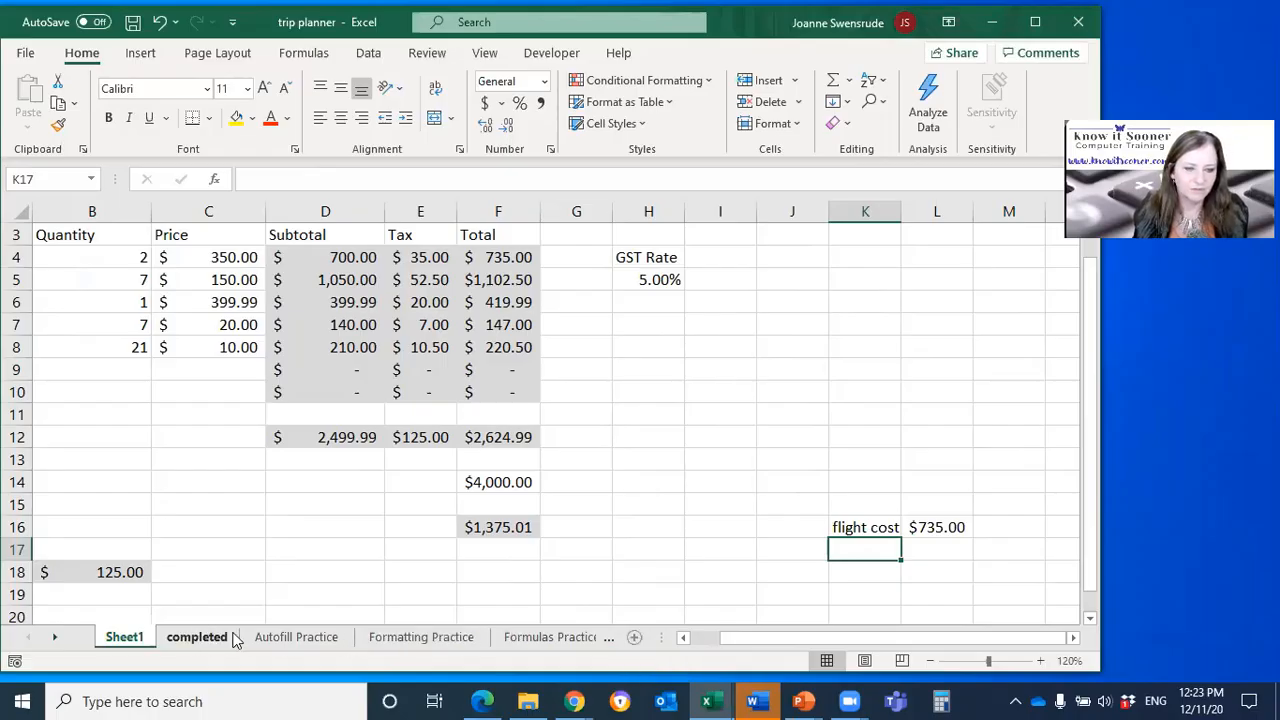
Step: On the Autofill Practice sheet, label A17 "flight" and link B17 to the trip planner's flight total with =Sheet1!F4
left_click(296, 639)
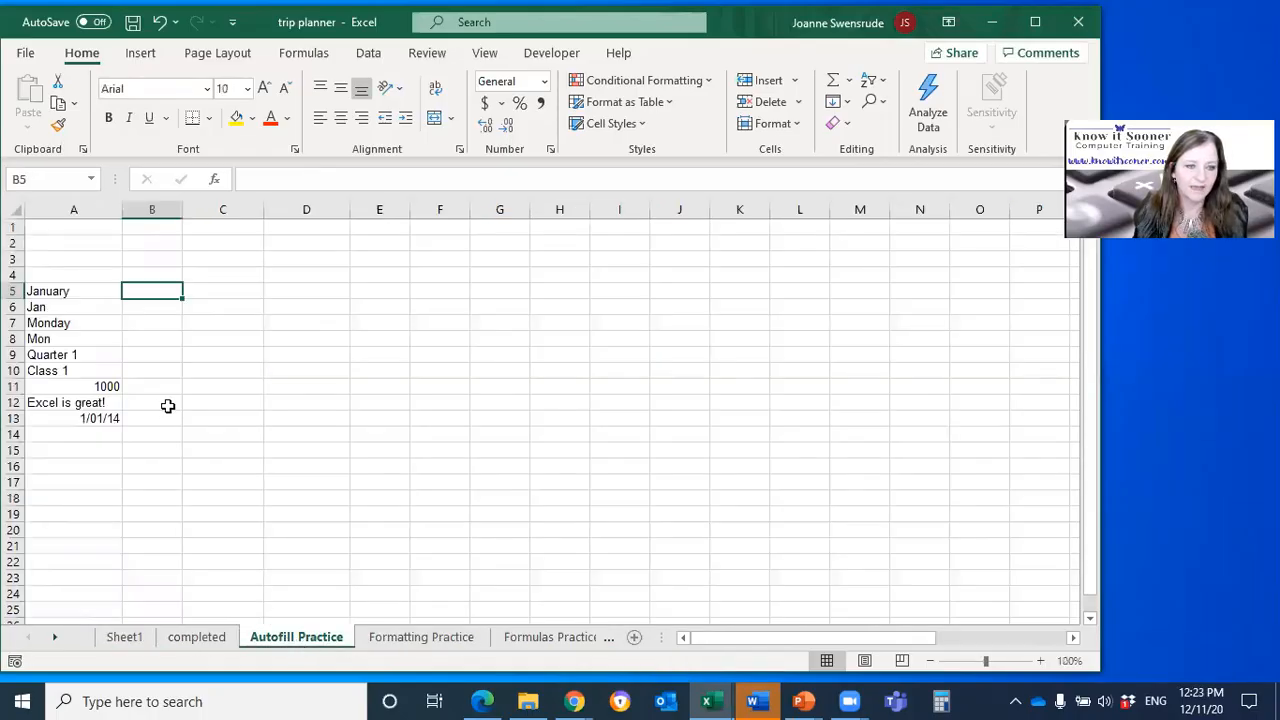
left_click(104, 484)
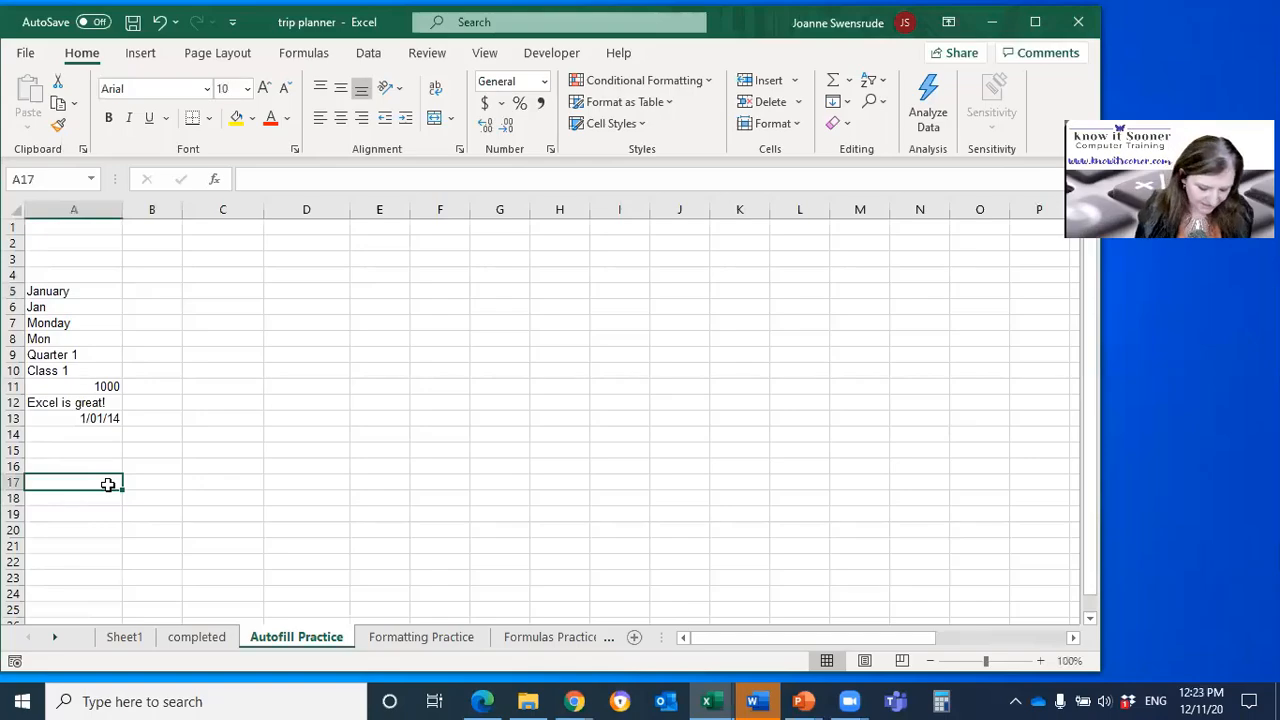
type("flight")
key("Tab")
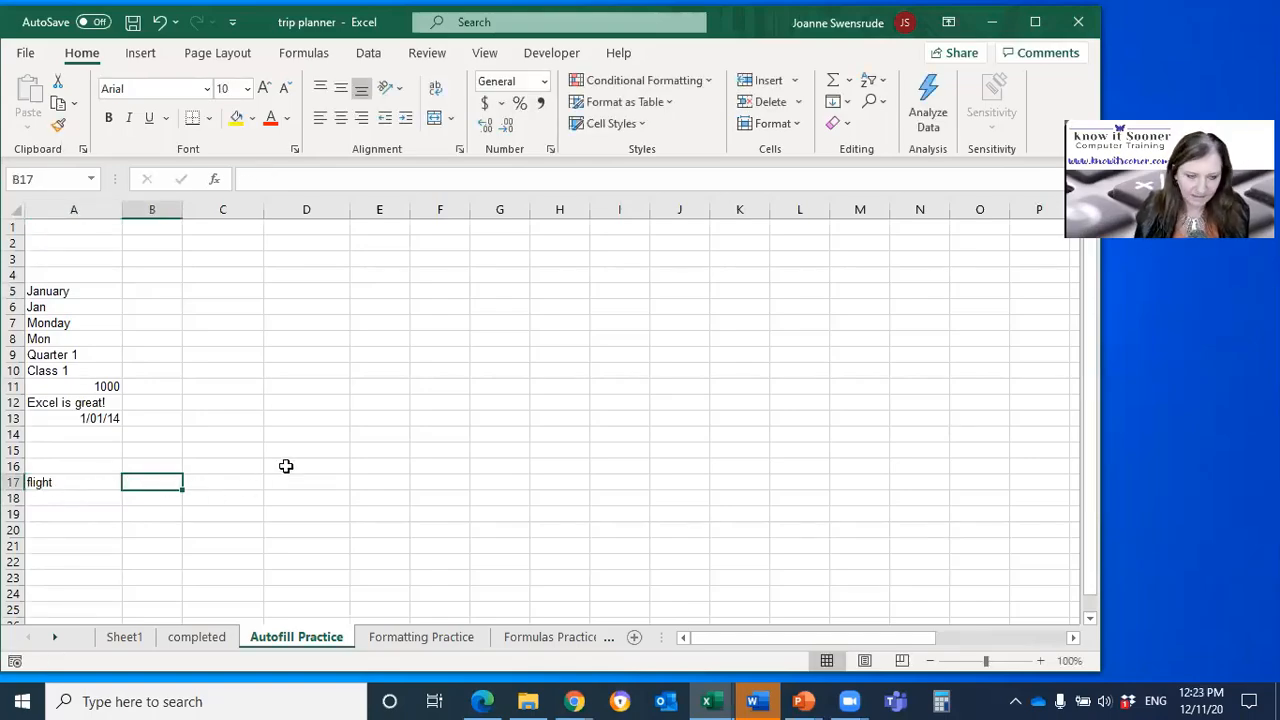
type("=")
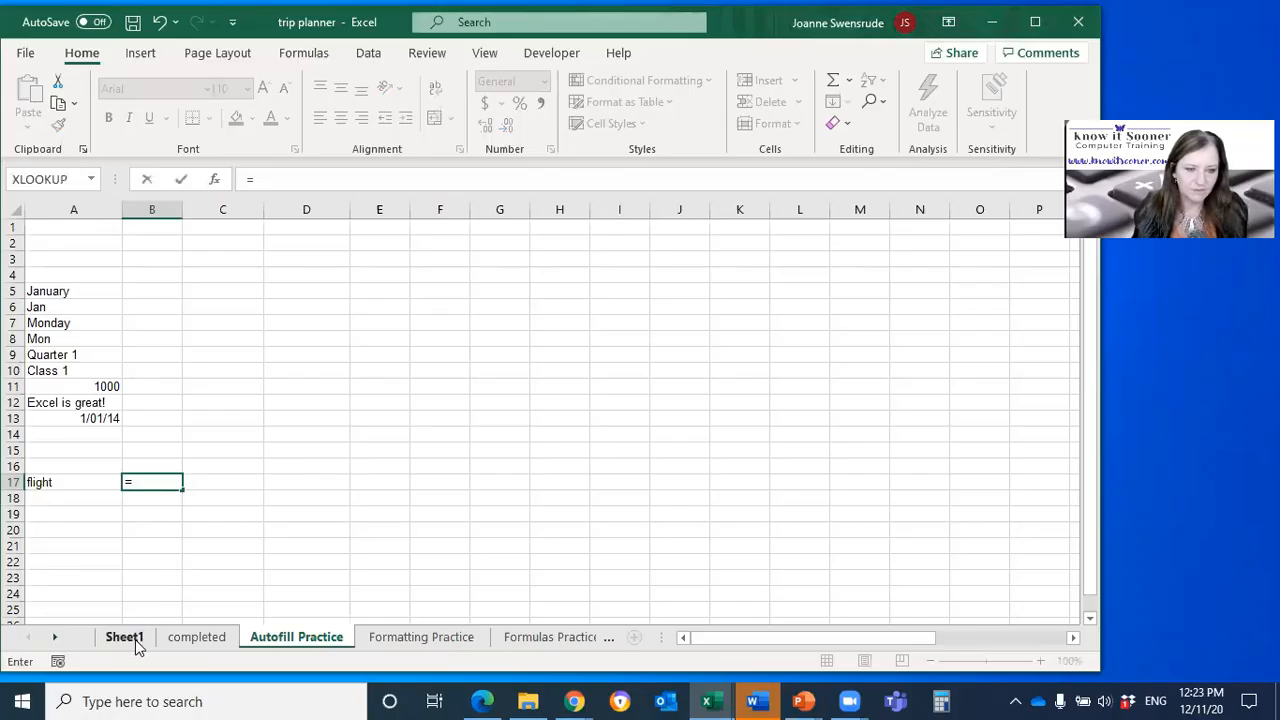
left_click(137, 645)
left_click(500, 257)
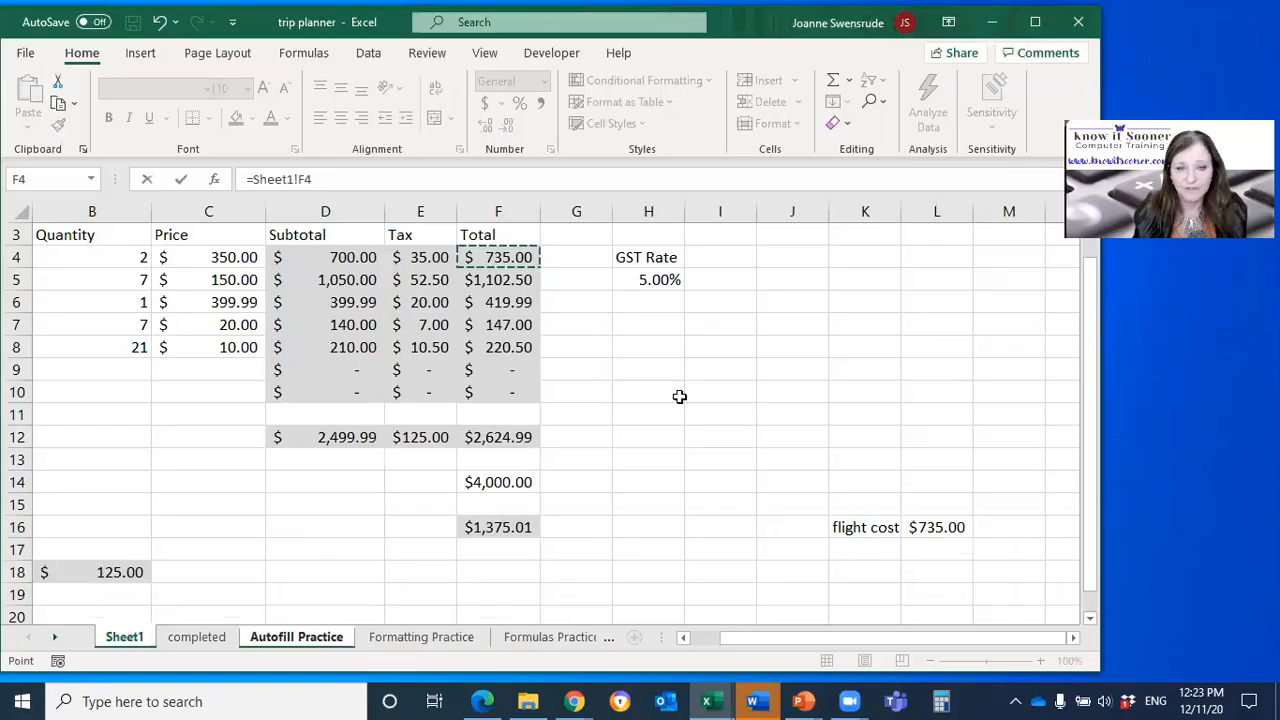
key("Return")
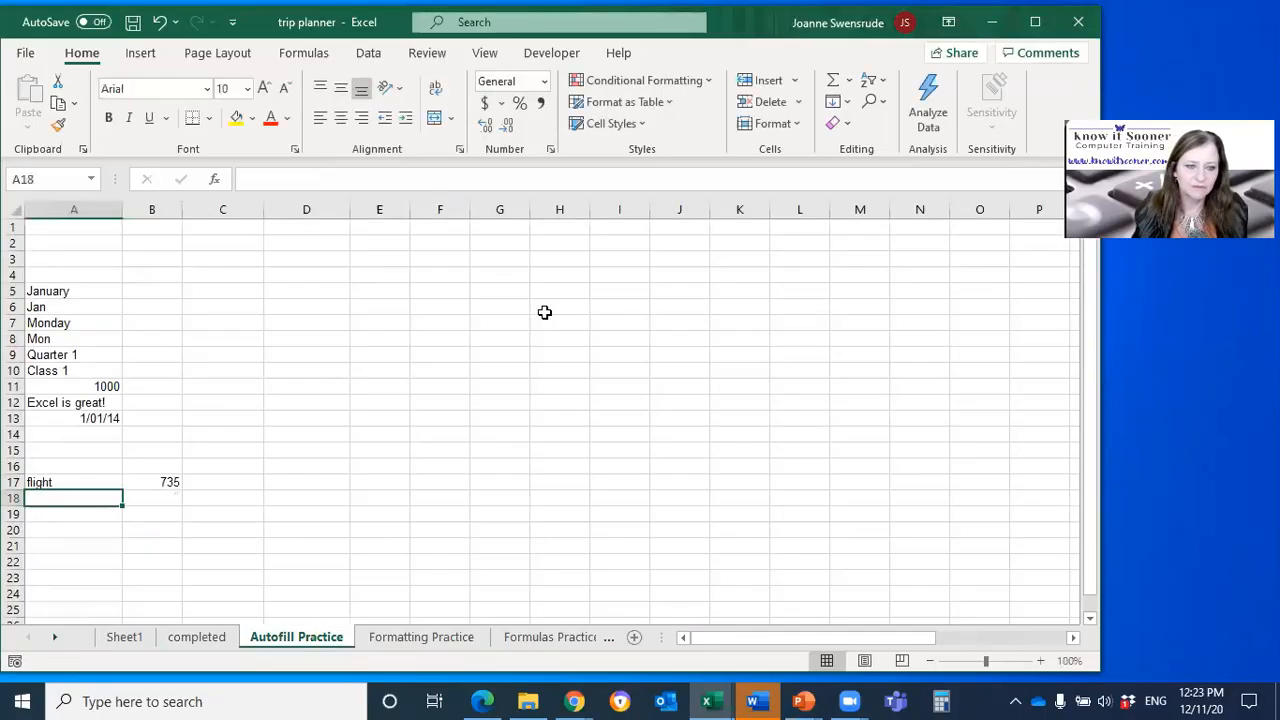
Step: Examine the cross-sheet formula in B17 and return to the trip planner table on Sheet1
scroll(429, 443, "up", 2)
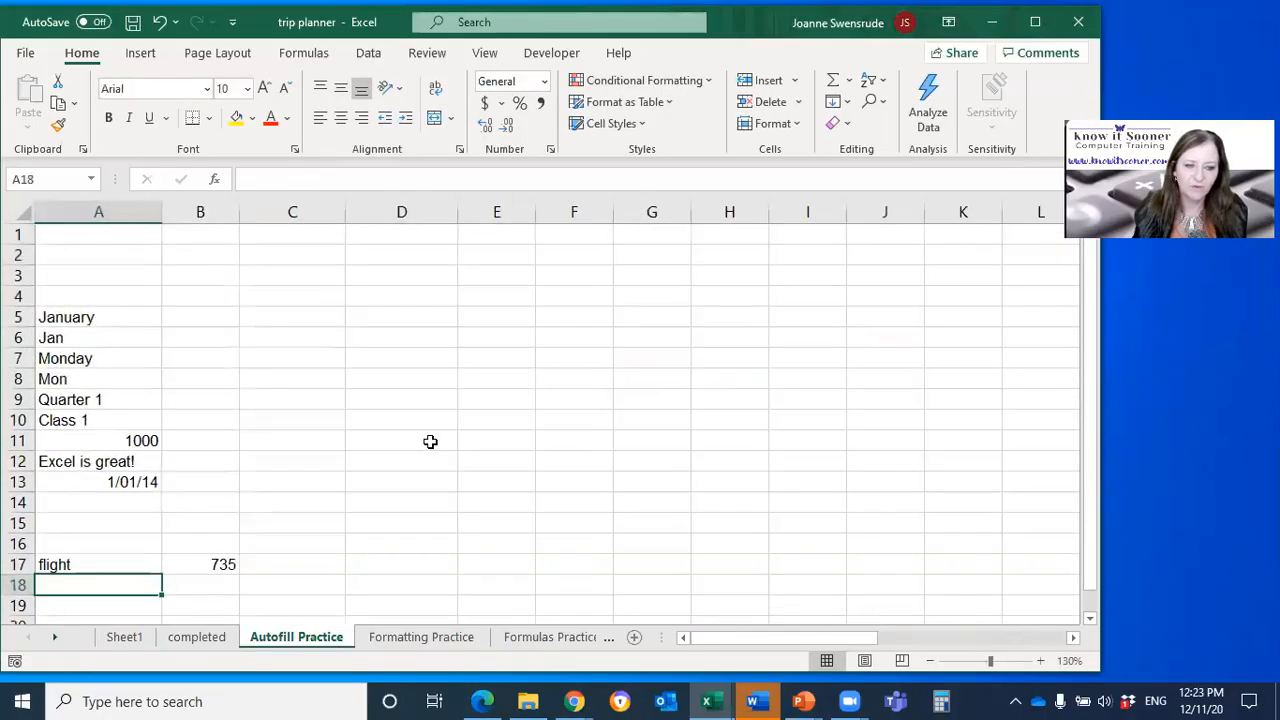
left_click(224, 562)
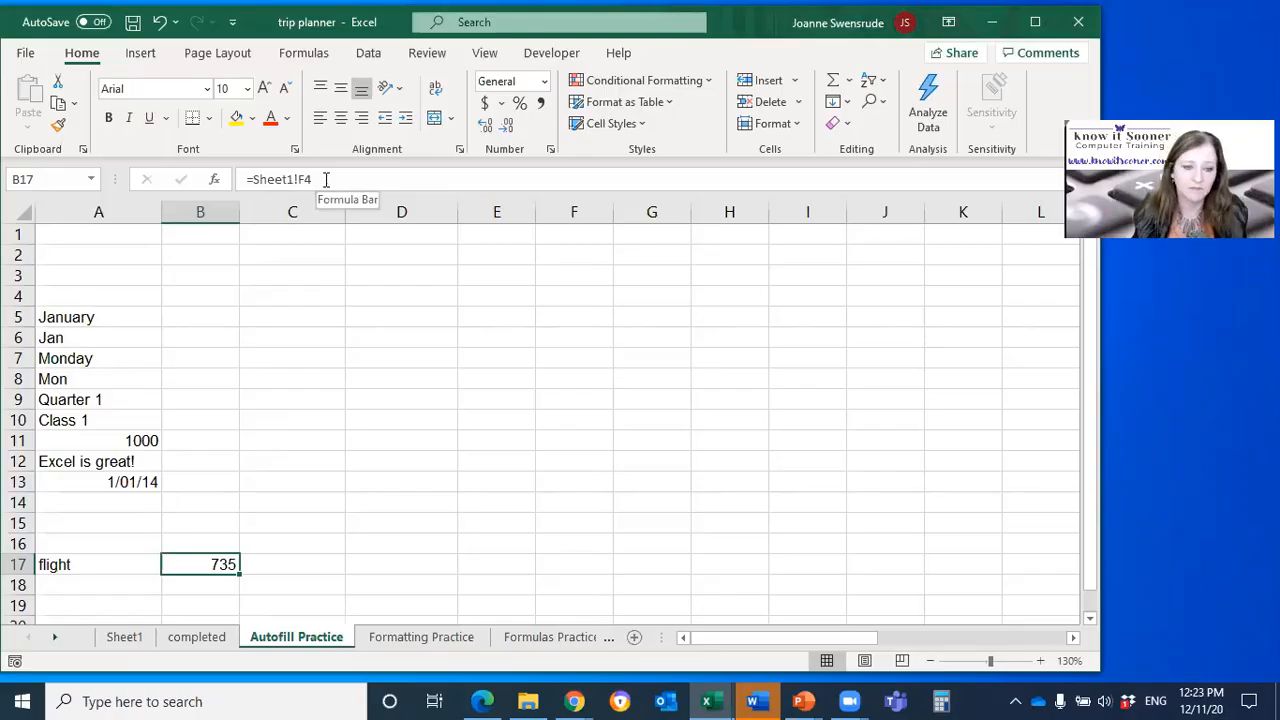
left_click(128, 639)
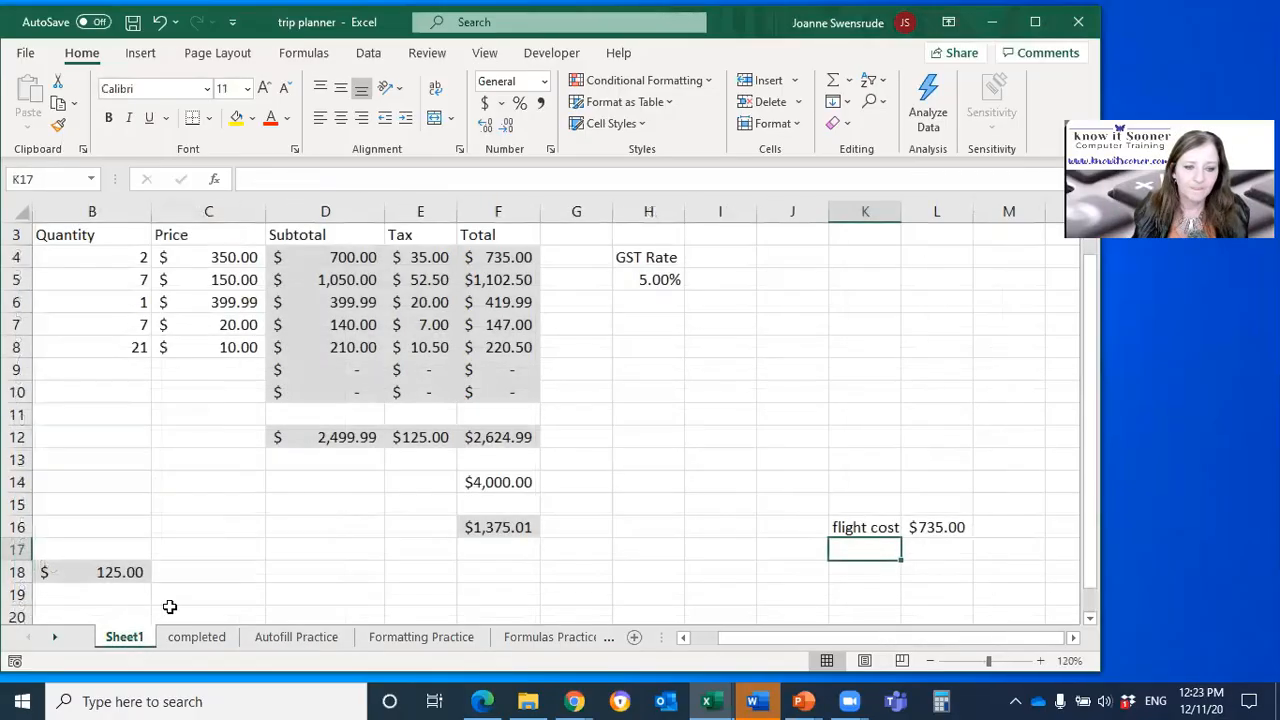
scroll(777, 534, "up", 1)
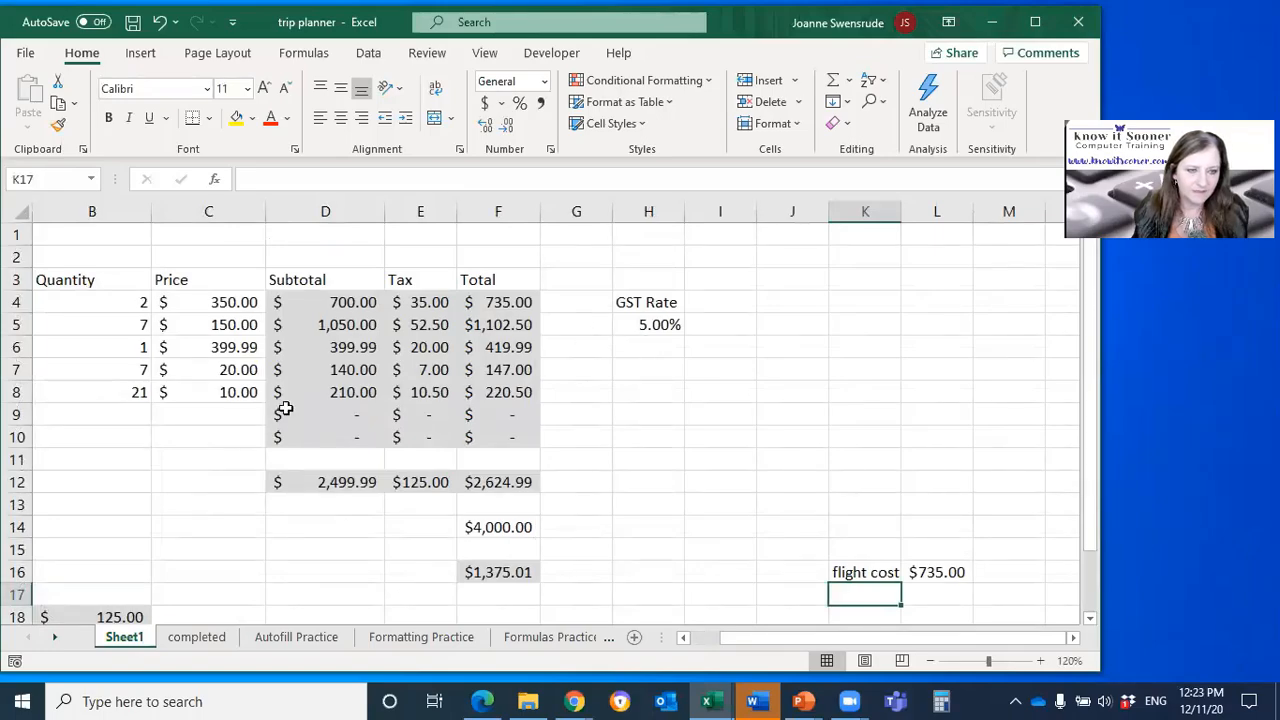
left_click_drag(806, 637, 727, 653)
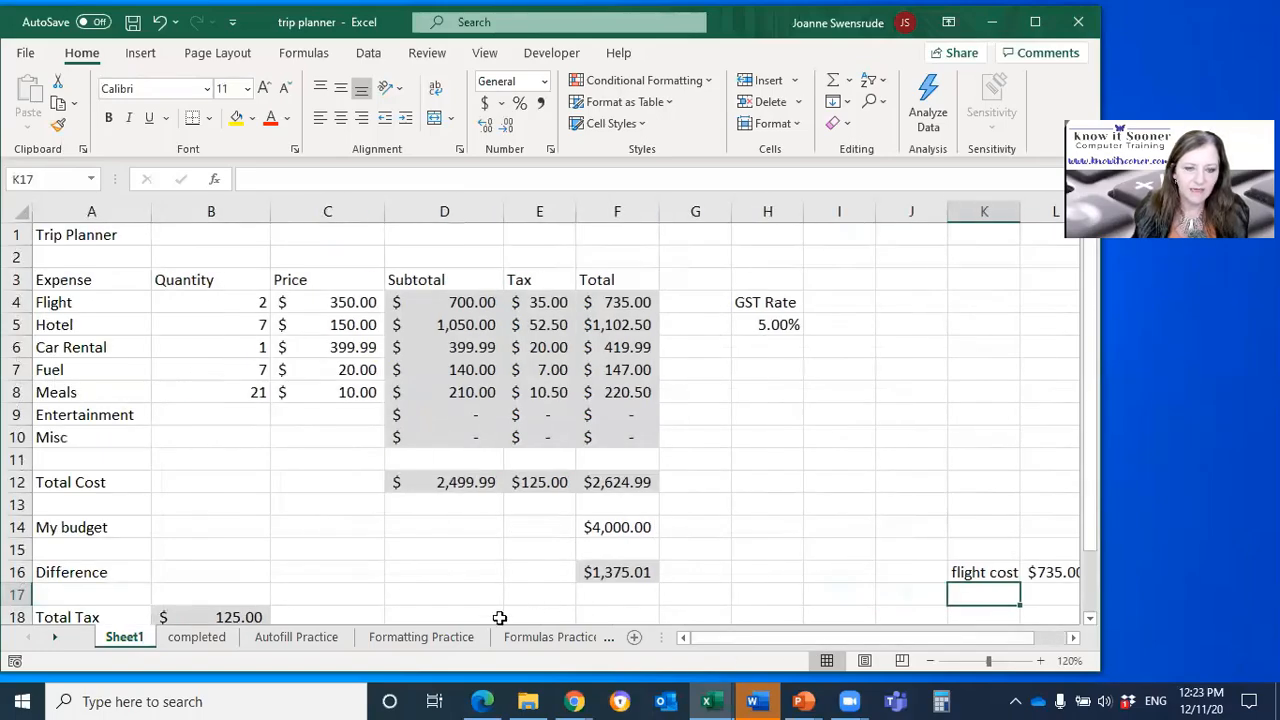
Step: Open the Formatting Practice sheet and move the sample picture slightly down and to the left
left_click(463, 637)
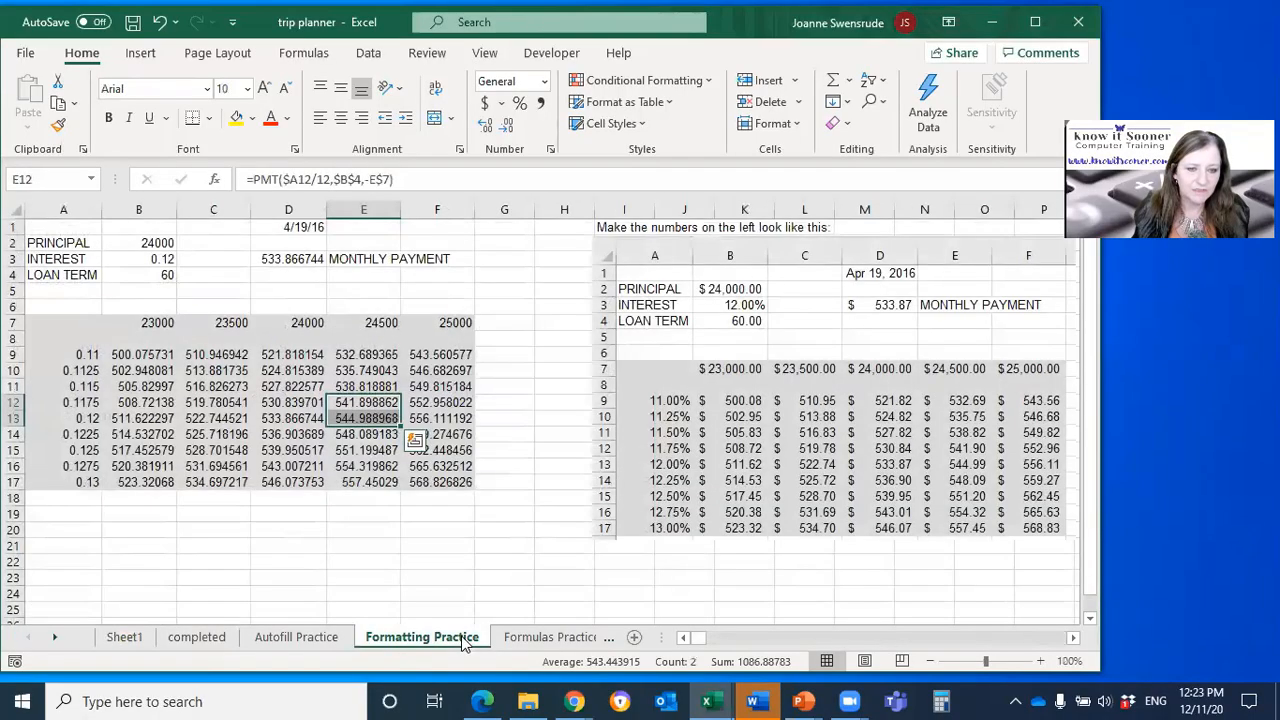
left_click(285, 370)
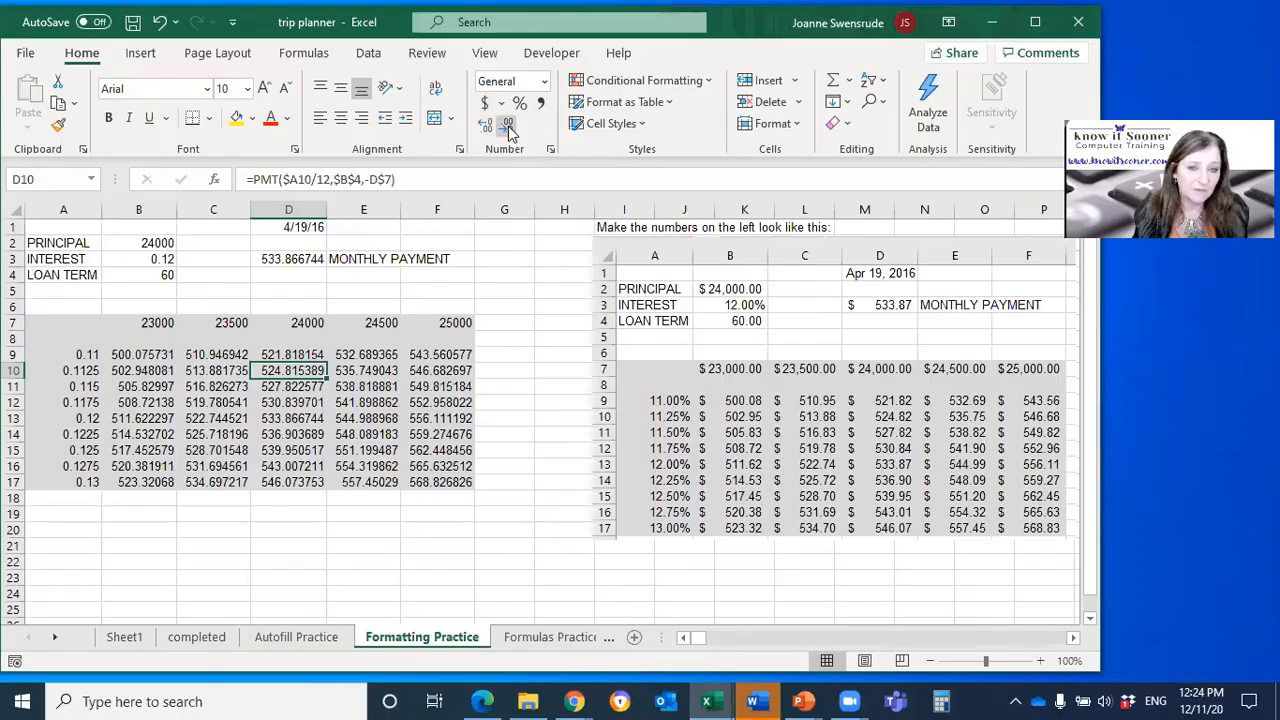
left_click(657, 320)
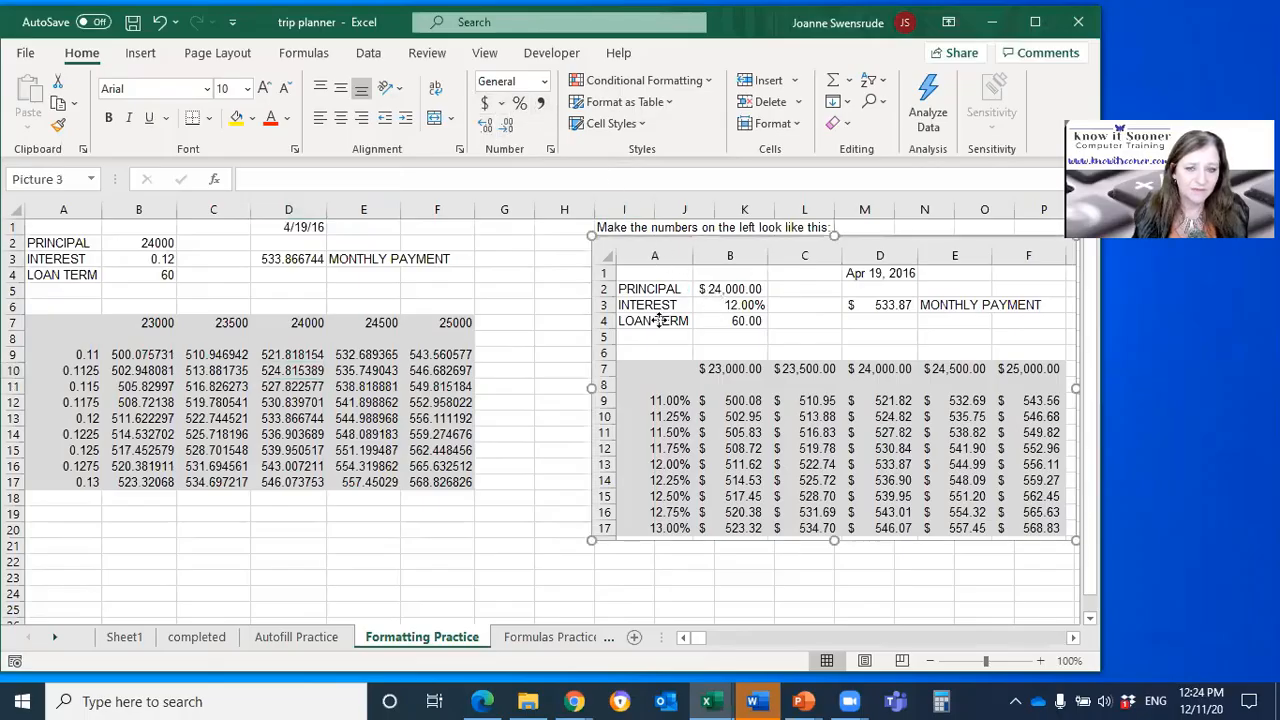
left_click_drag(657, 320, 634, 329)
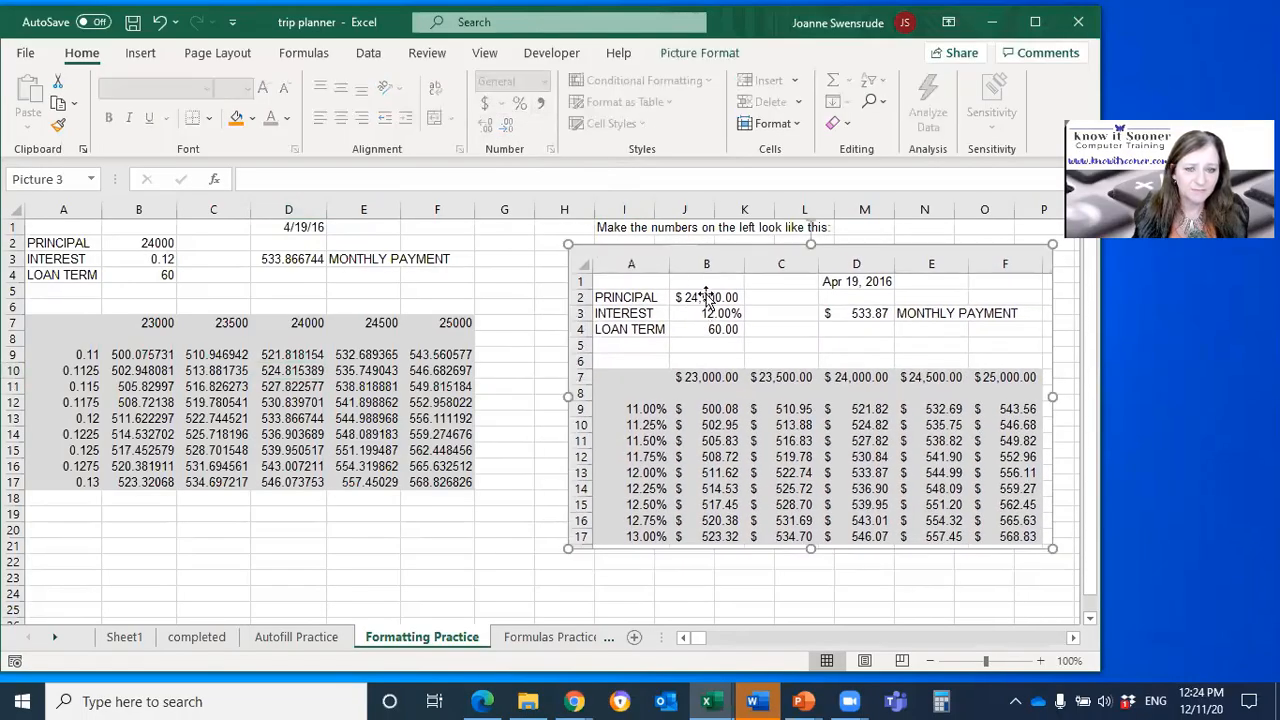
Step: Format the principal in B2 as dollar accounting and the interest in B3 as a percentage
left_click(160, 243)
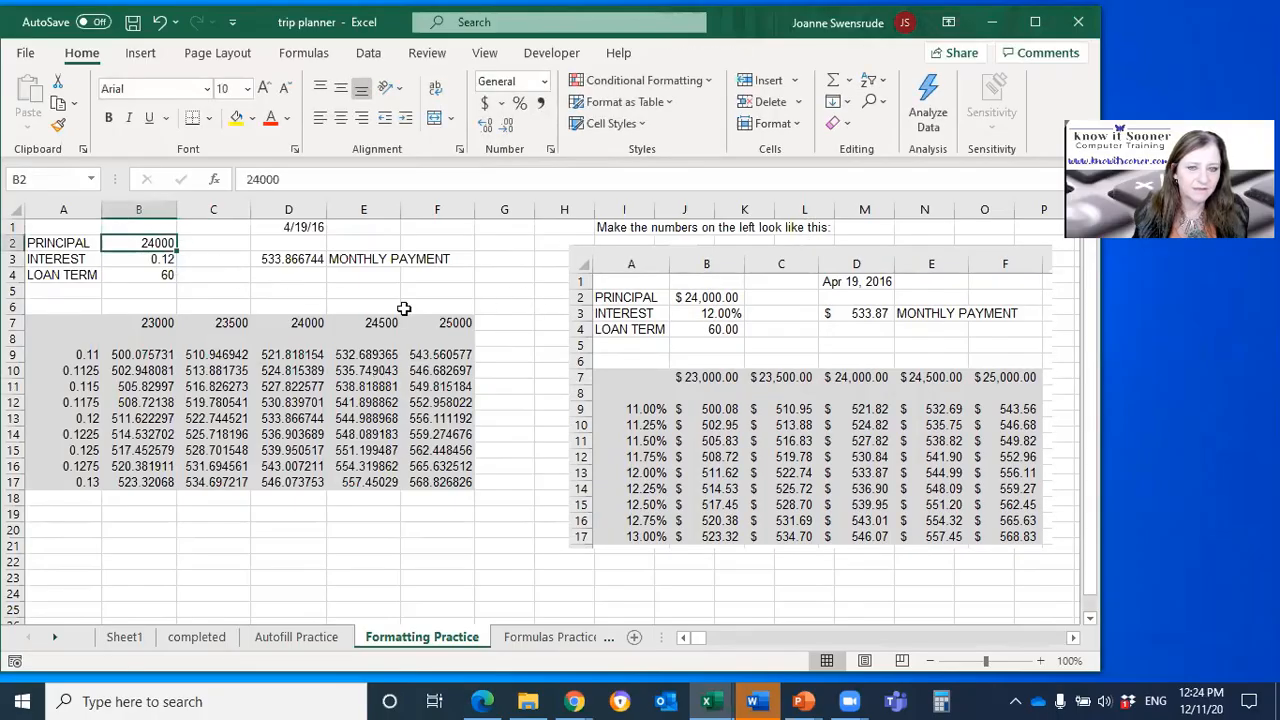
left_click(485, 103)
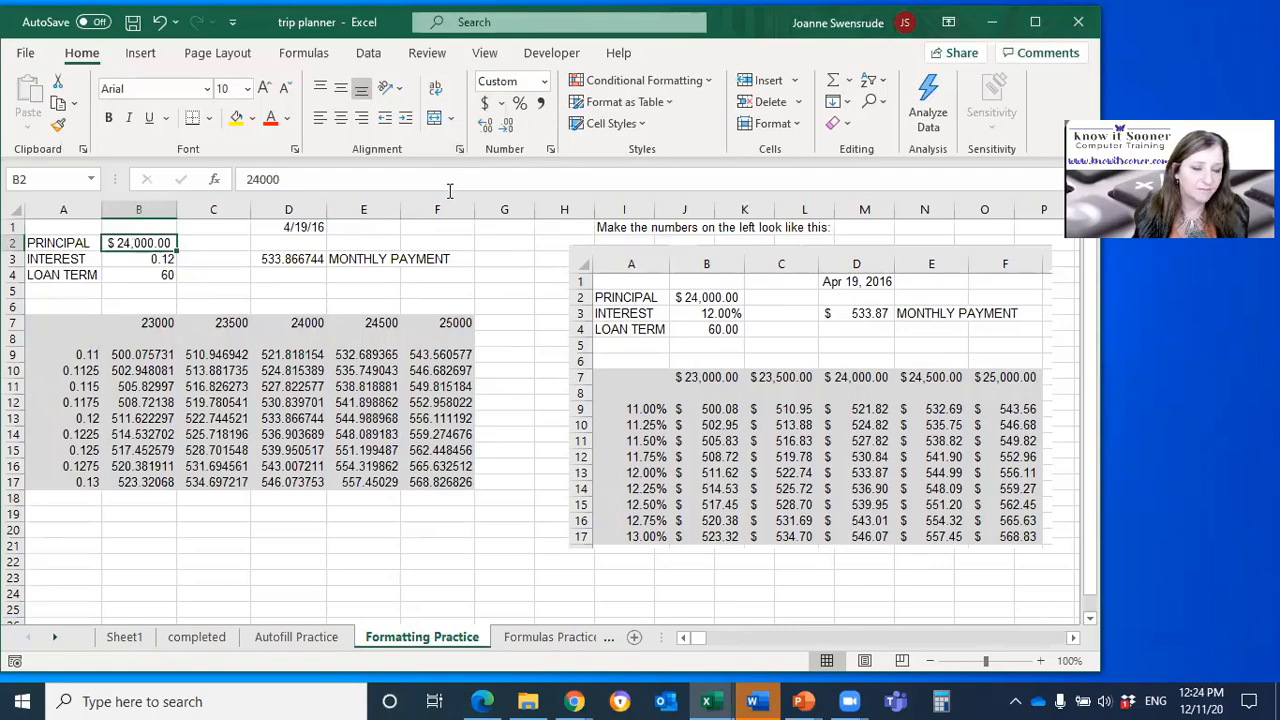
left_click(145, 259)
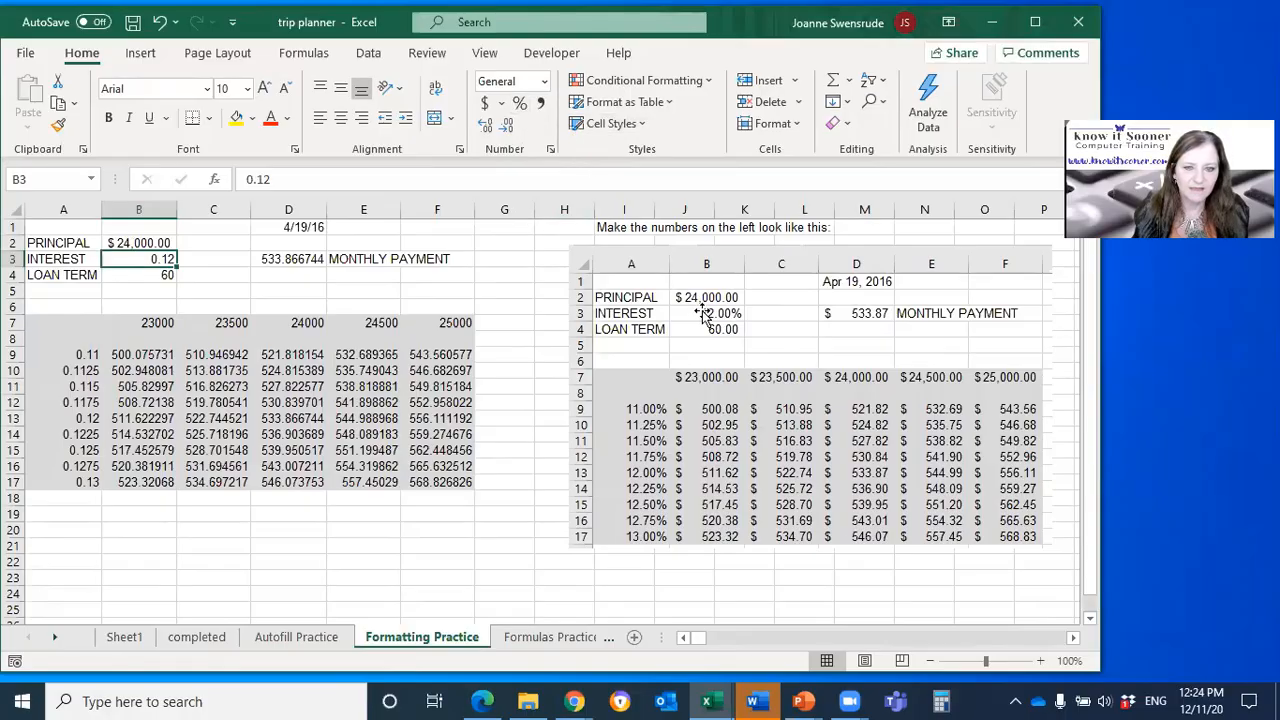
left_click(520, 104)
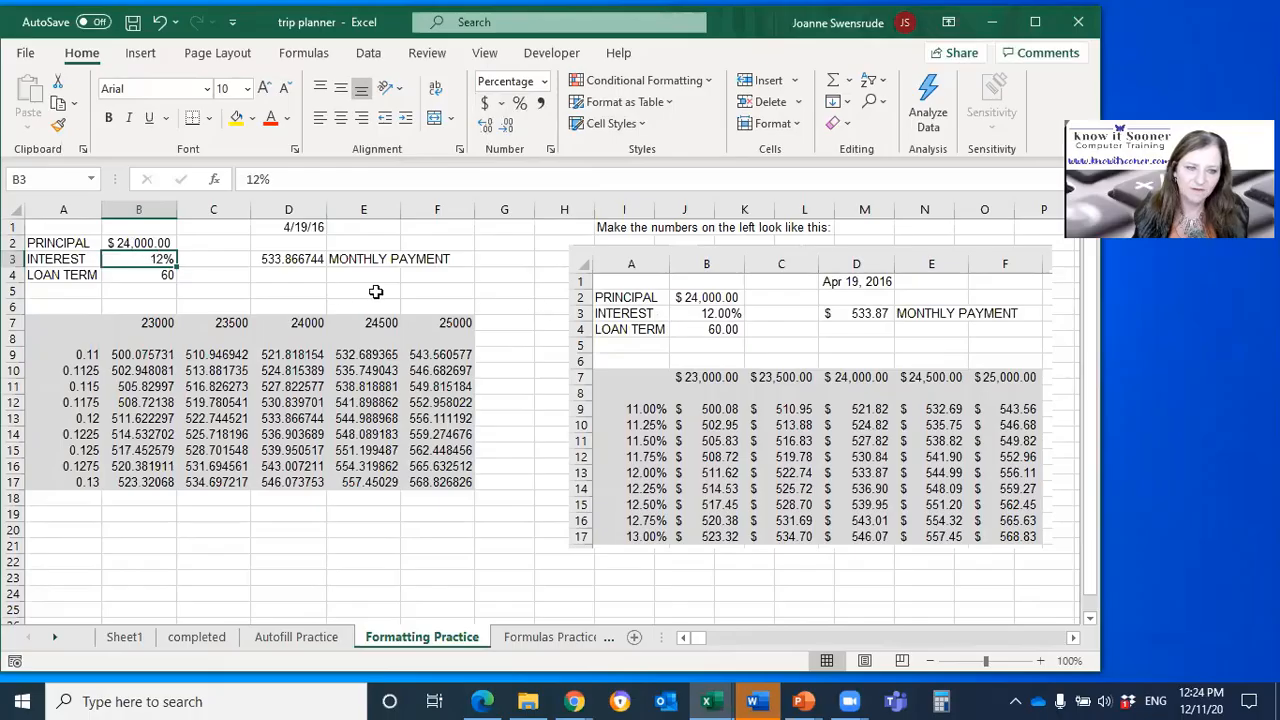
Step: Set the interest in B3 to 11.5% and show it with two decimal places
type("11.5")
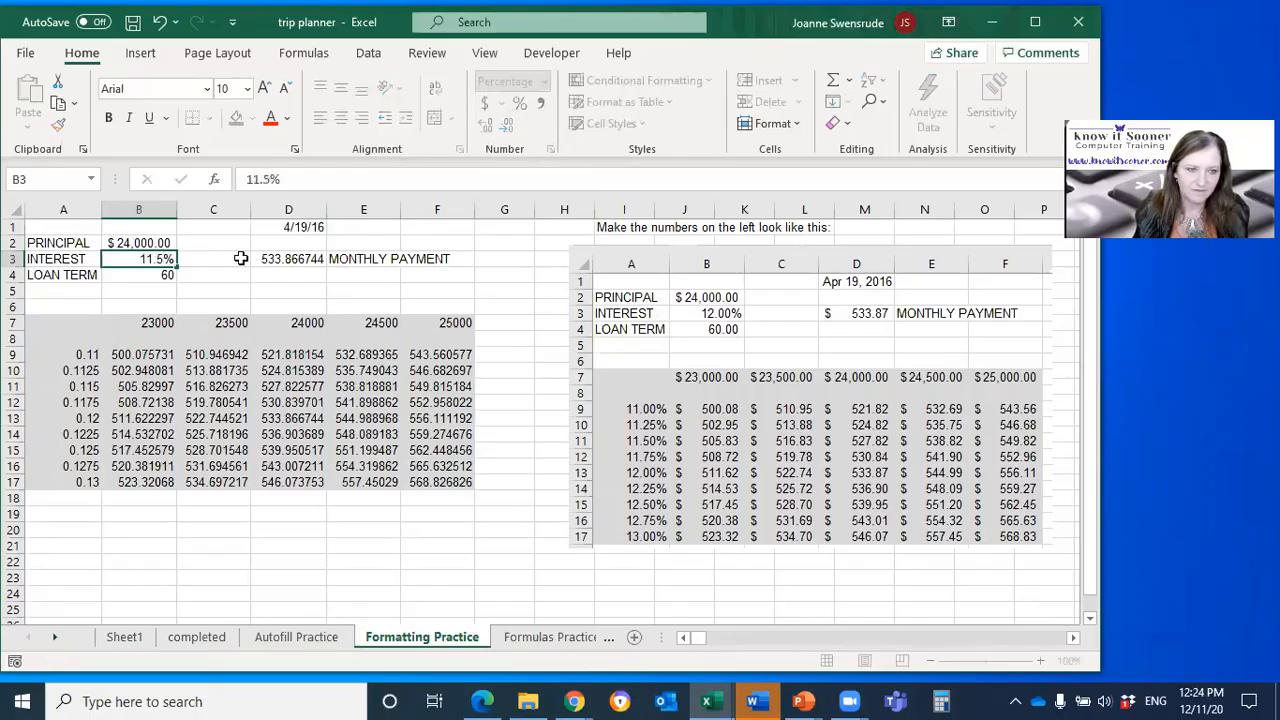
key("Return")
left_click(165, 259)
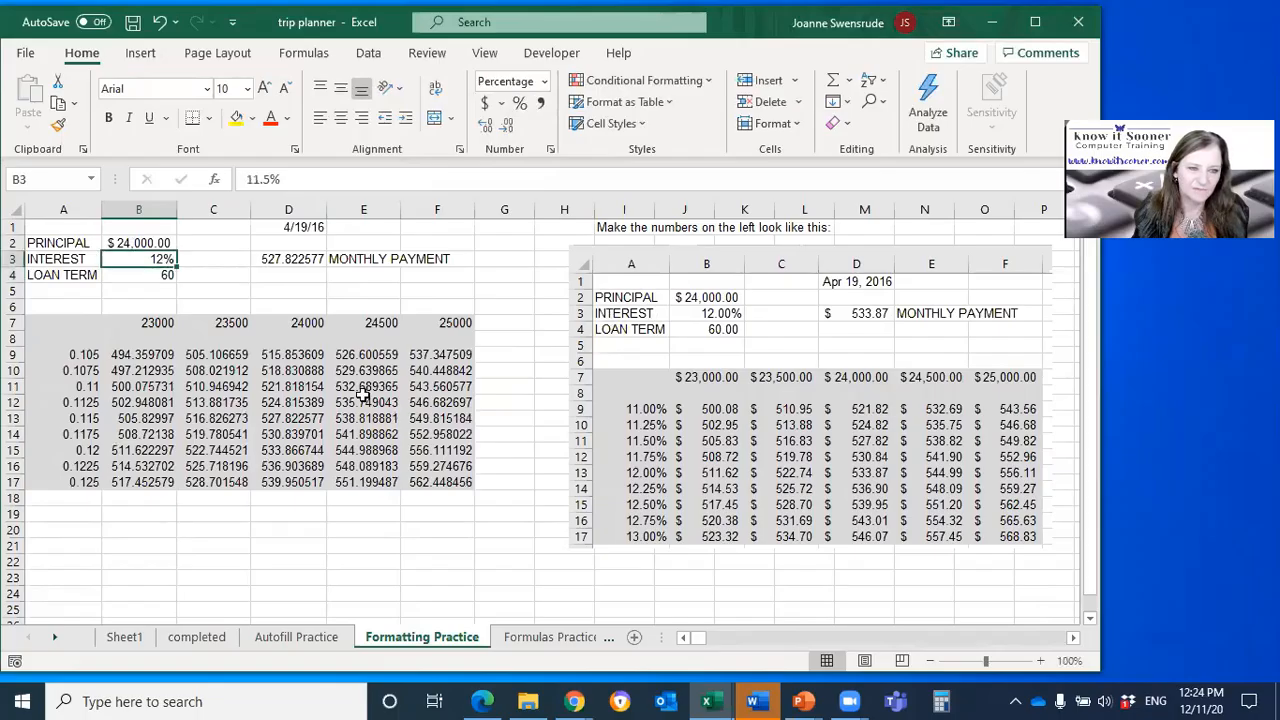
left_click(487, 133)
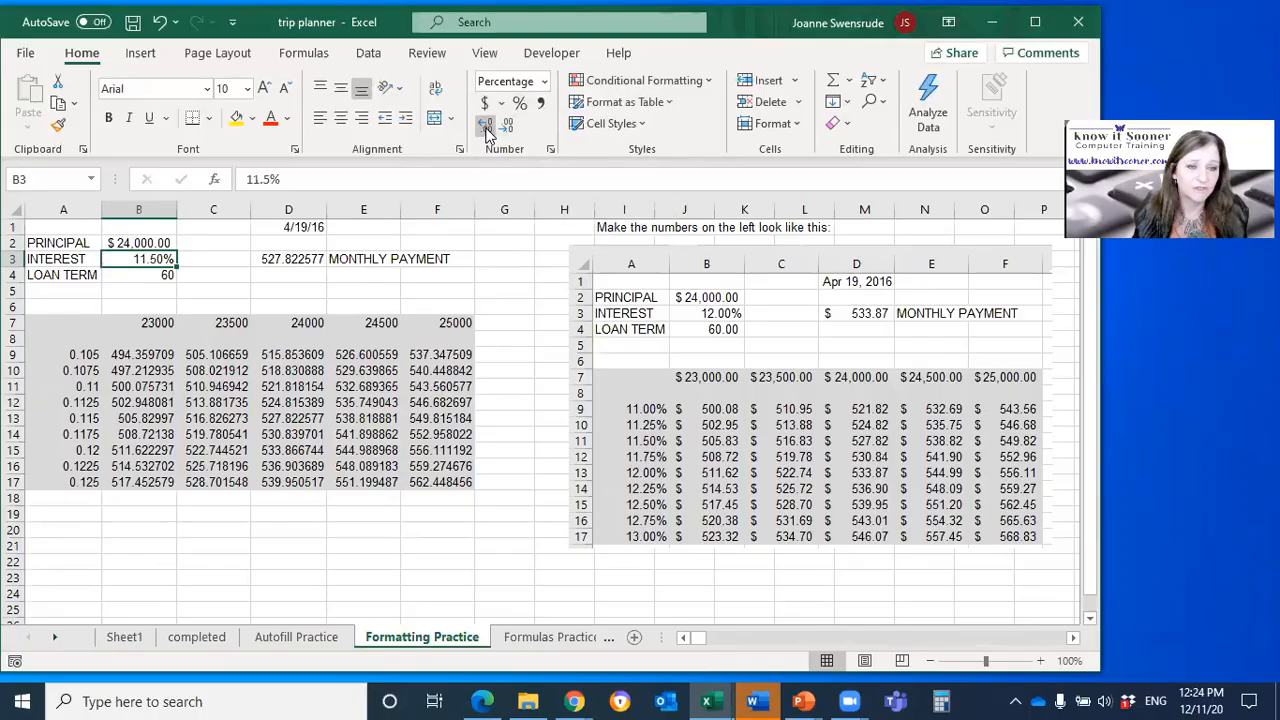
Step: Format the loan term in B4 with the comma style and the rates in A9:A17 as percentages with two decimal places
left_click(158, 274)
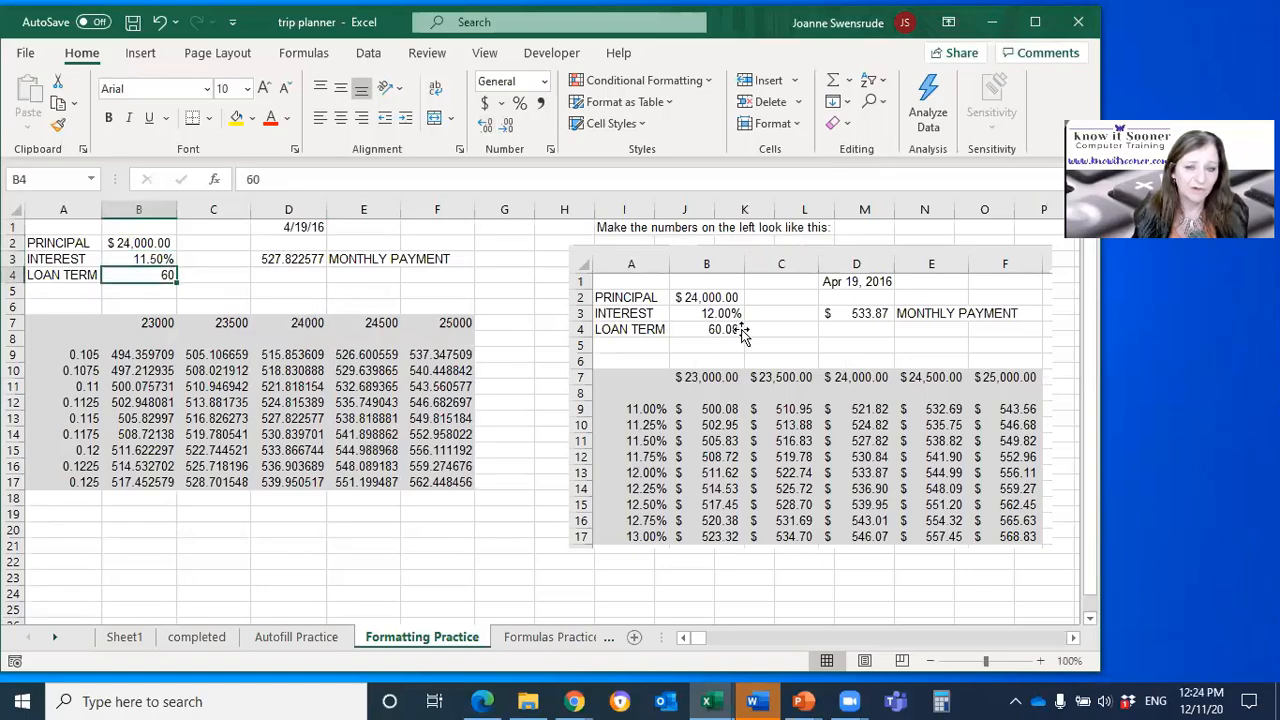
left_click(541, 104)
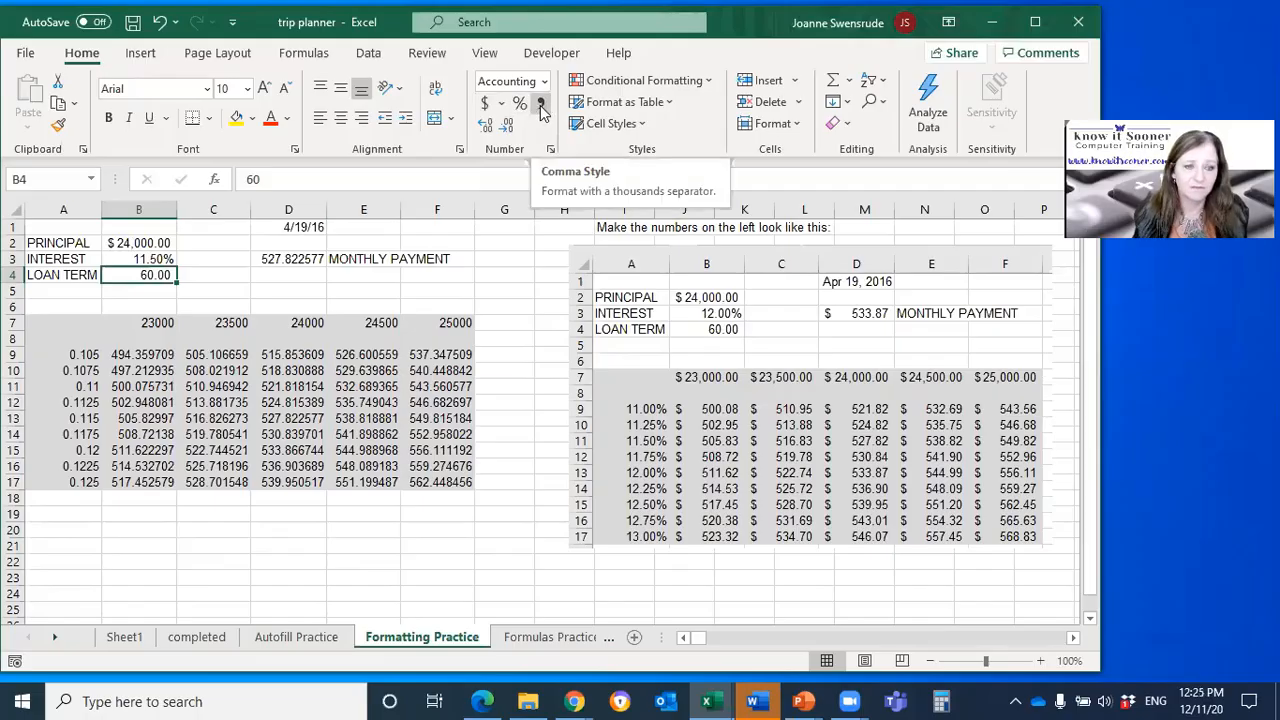
left_click_drag(76, 356, 58, 482)
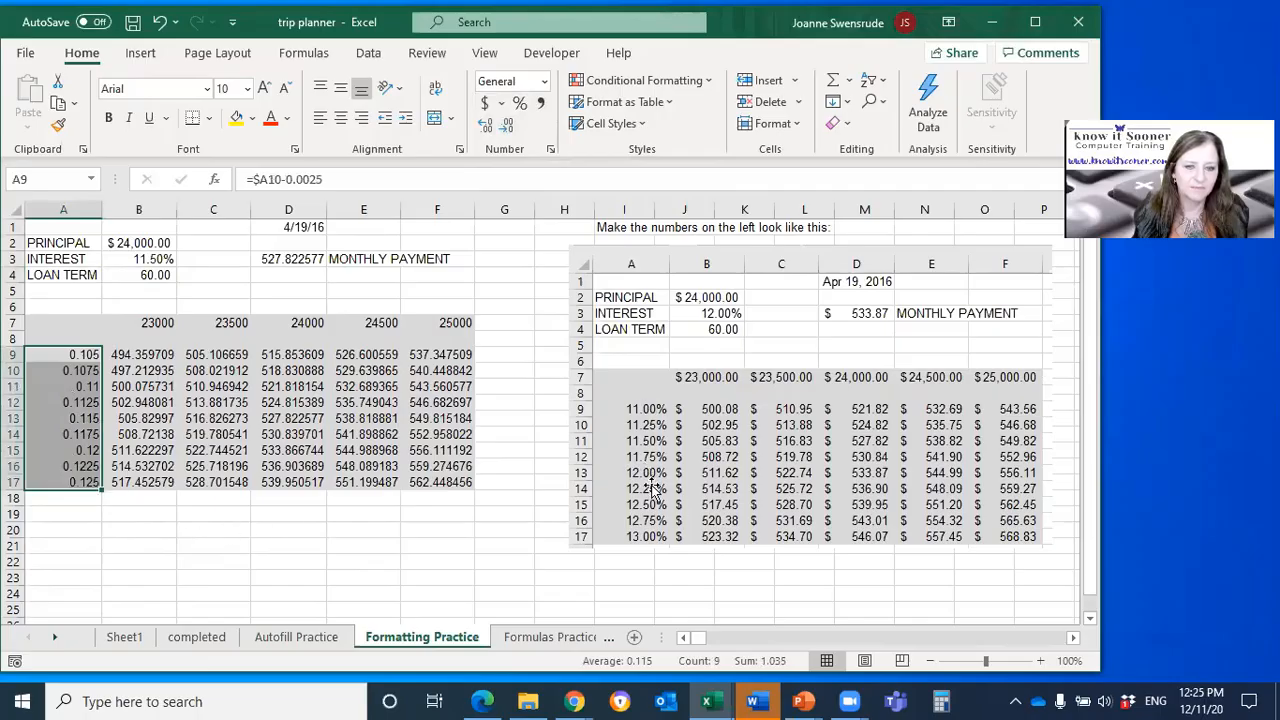
left_click(520, 104)
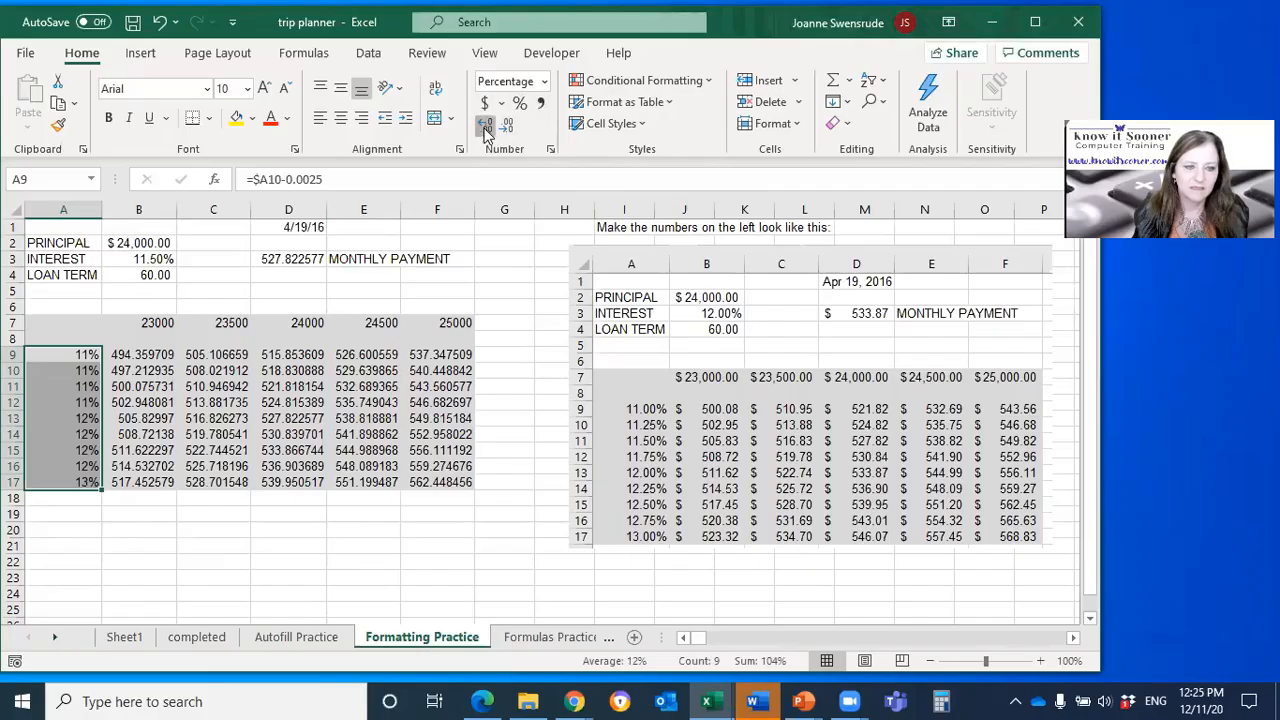
left_click(485, 127)
left_click(485, 128)
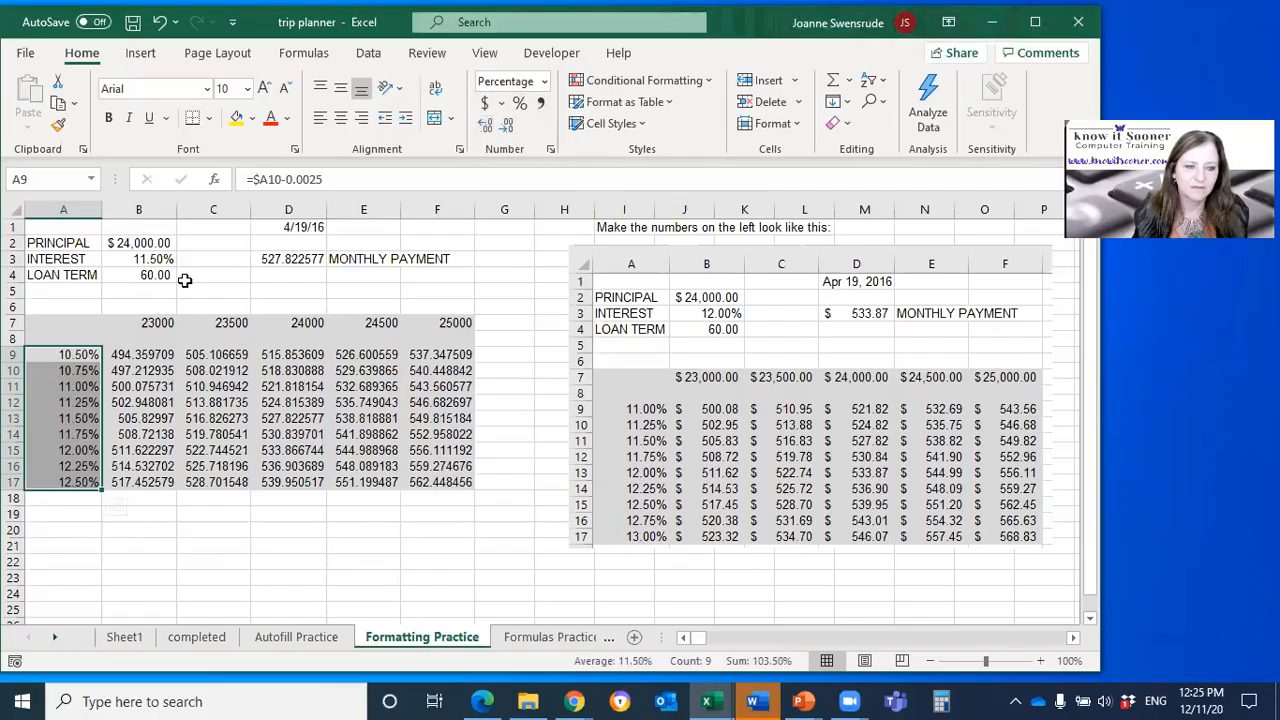
Step: Format the payment table in B7:F17 and the monthly payment in D3 as dollar accounting
left_click_drag(146, 318, 460, 482)
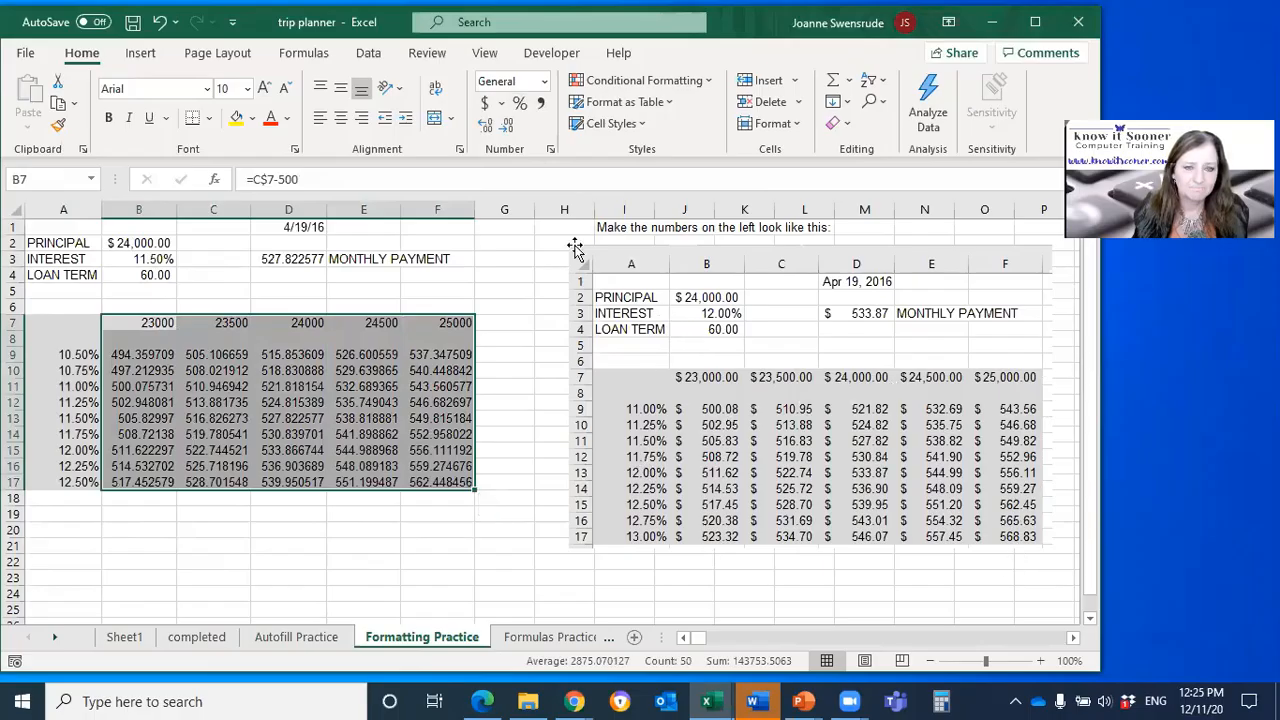
left_click(485, 103)
left_click(390, 400)
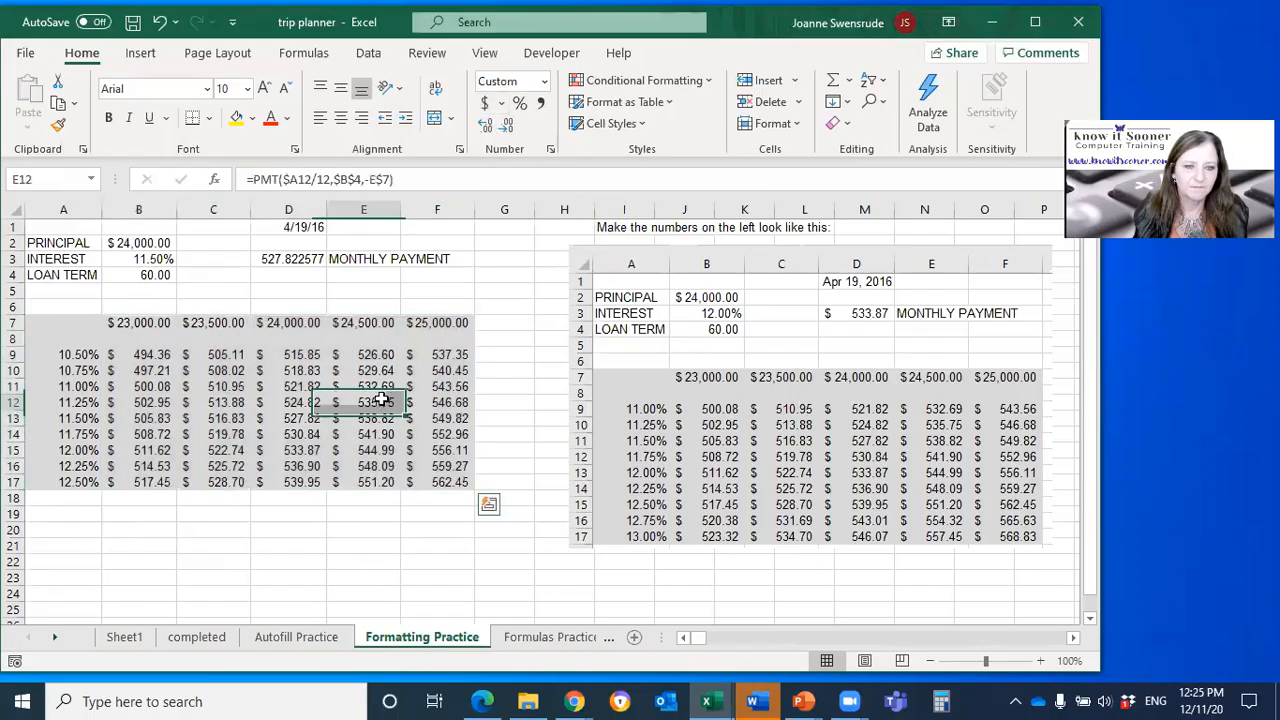
left_click(310, 259)
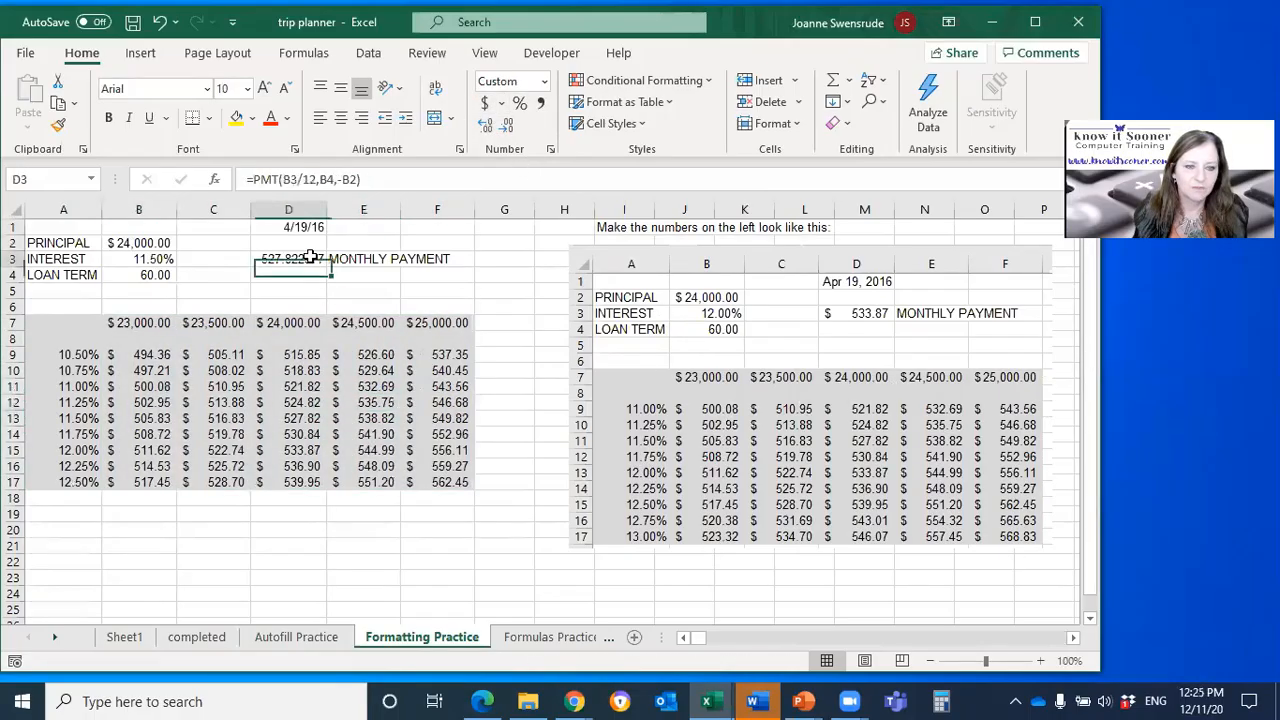
left_click(487, 104)
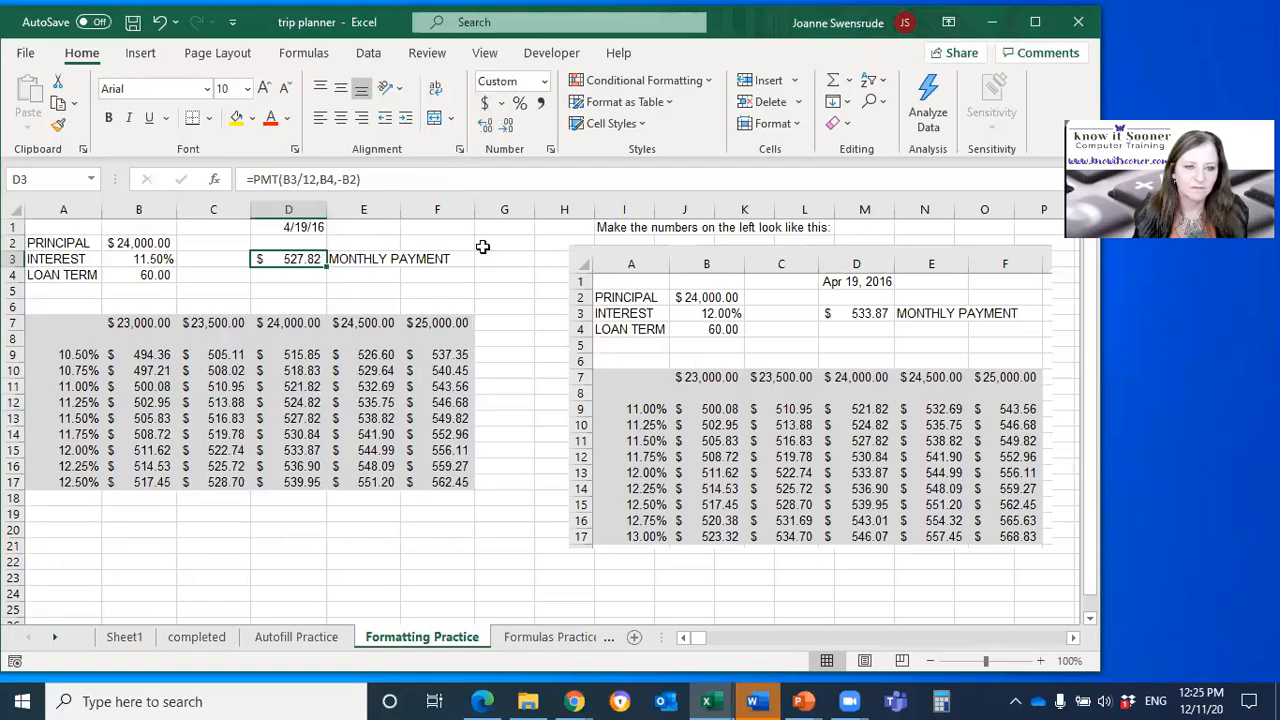
Step: Open the full number format settings for the date in D1 and review the Custom and Date formats
left_click(315, 225)
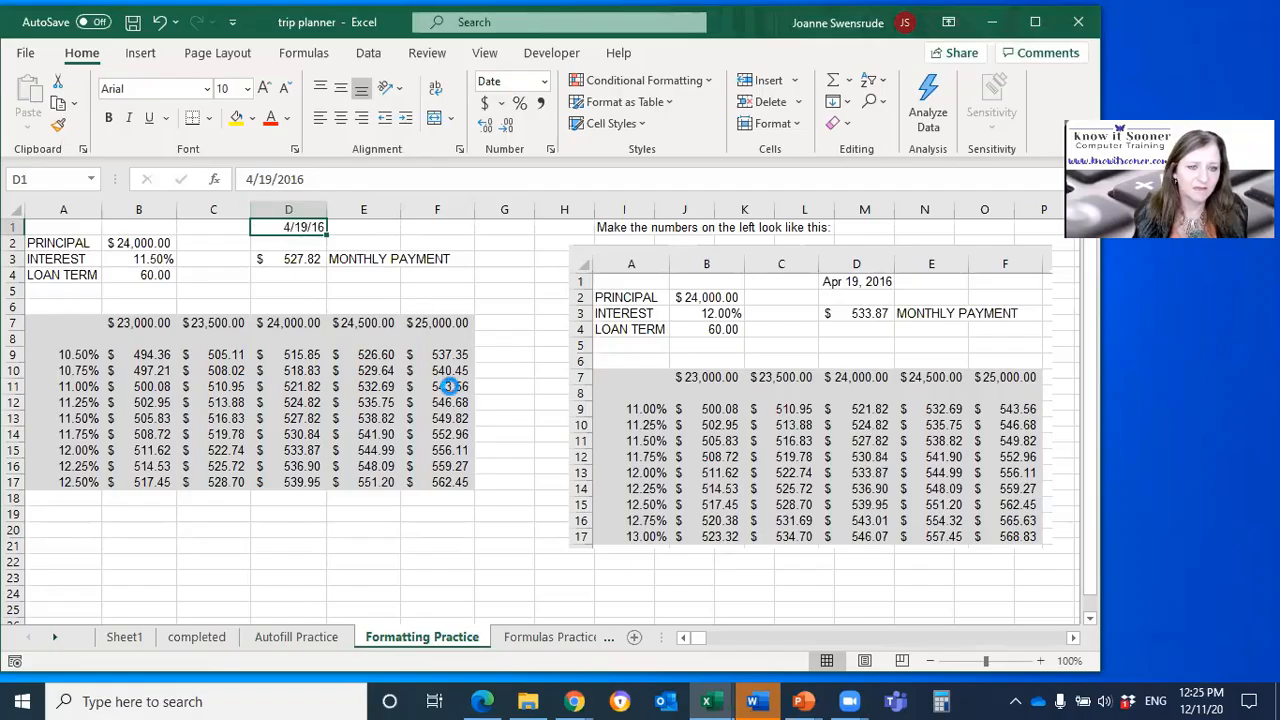
scroll(449, 386, "up", 4, "ctrl")
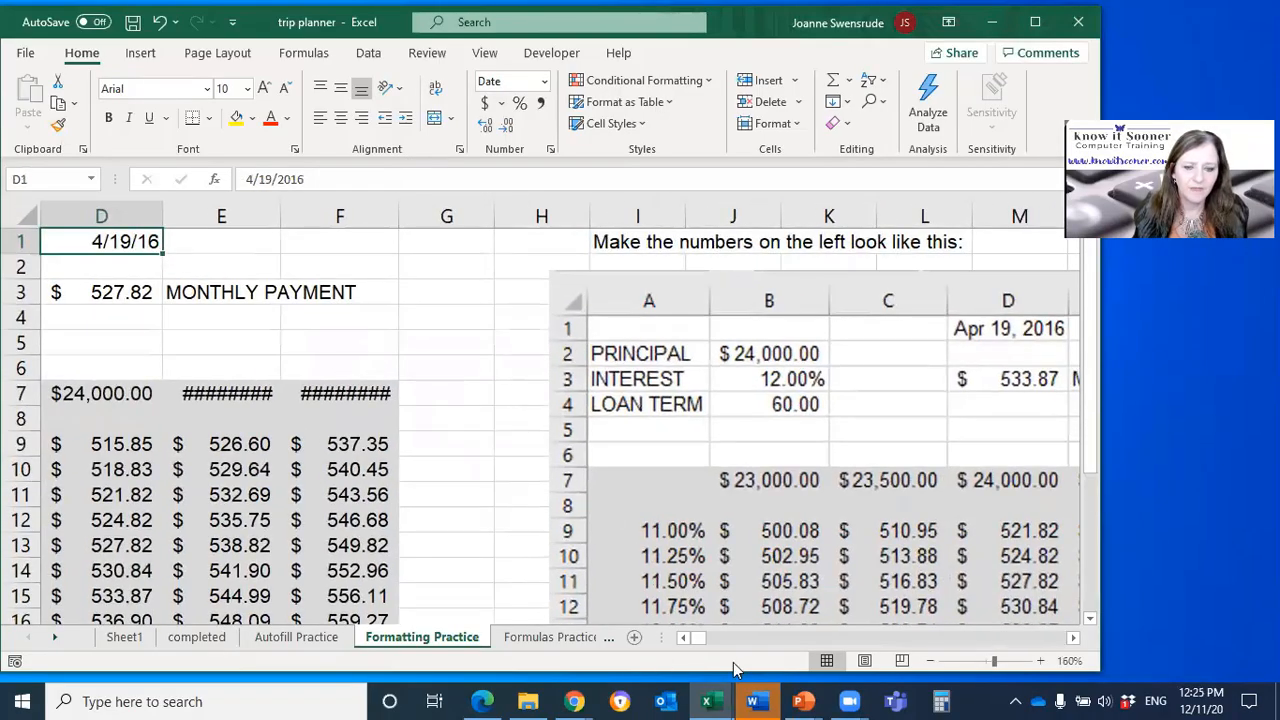
left_click(759, 641)
left_click_drag(693, 637, 682, 637)
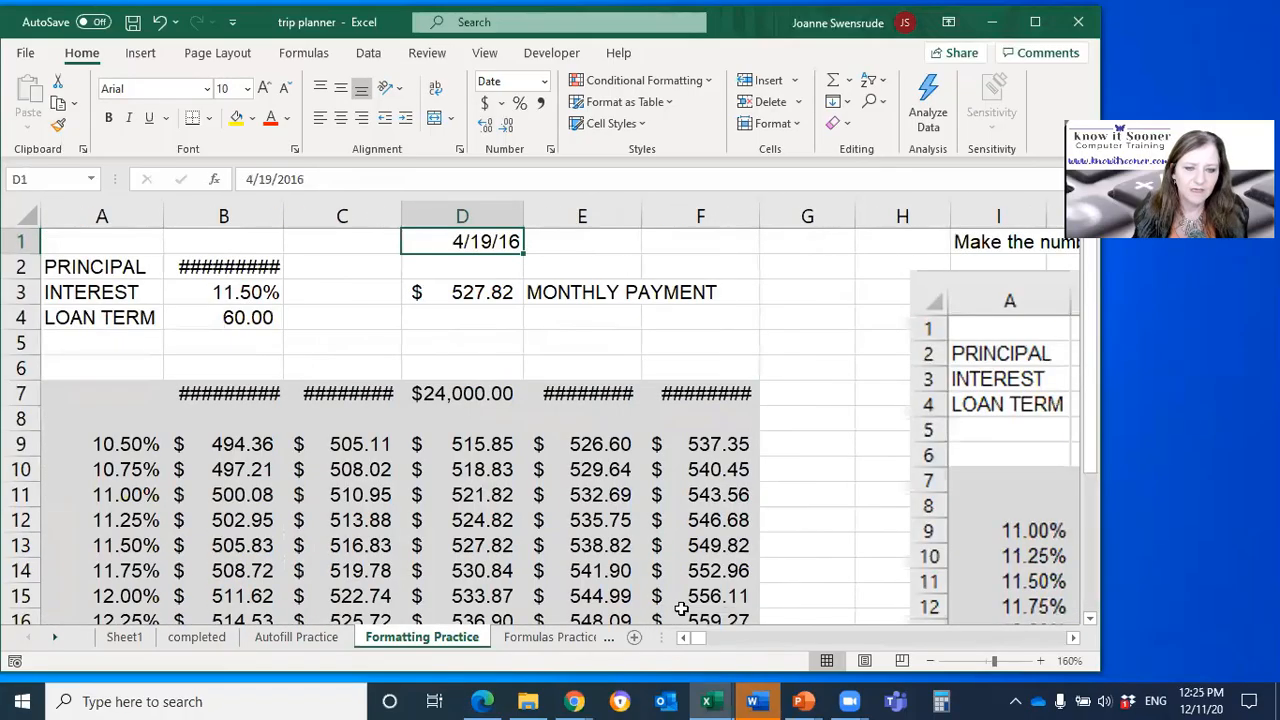
left_click(551, 153)
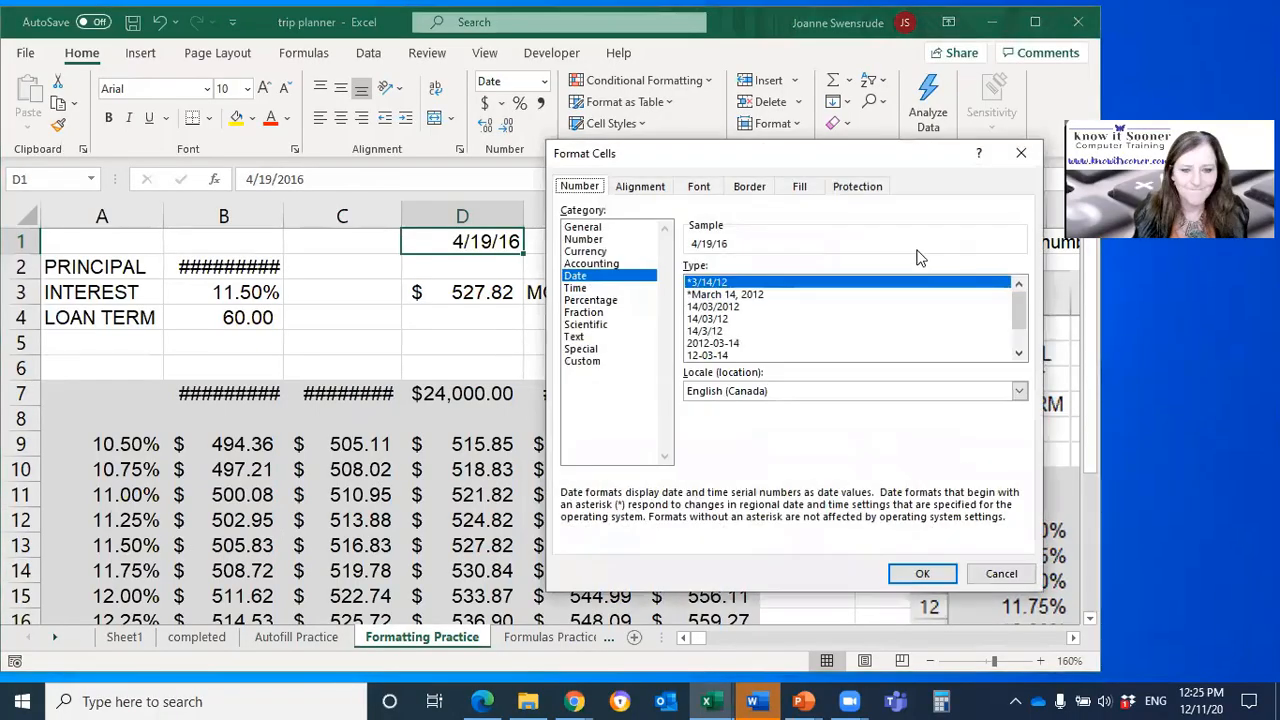
left_click(584, 362)
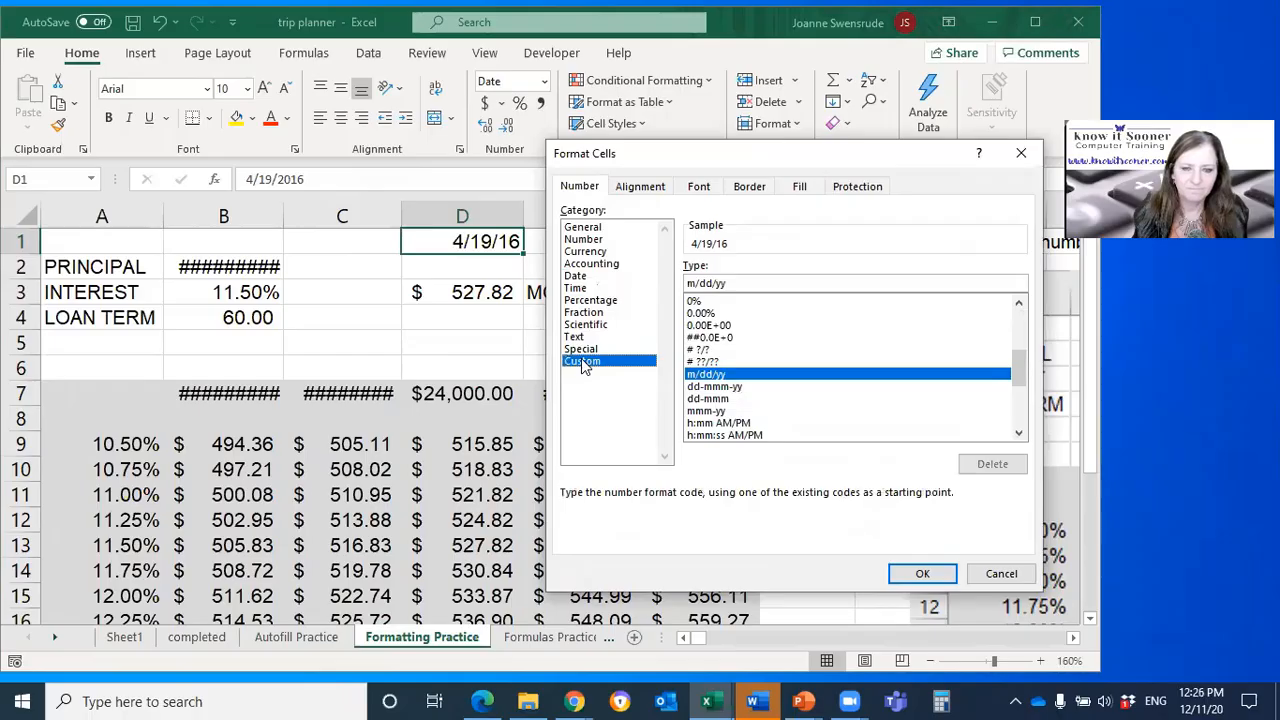
left_click(589, 277)
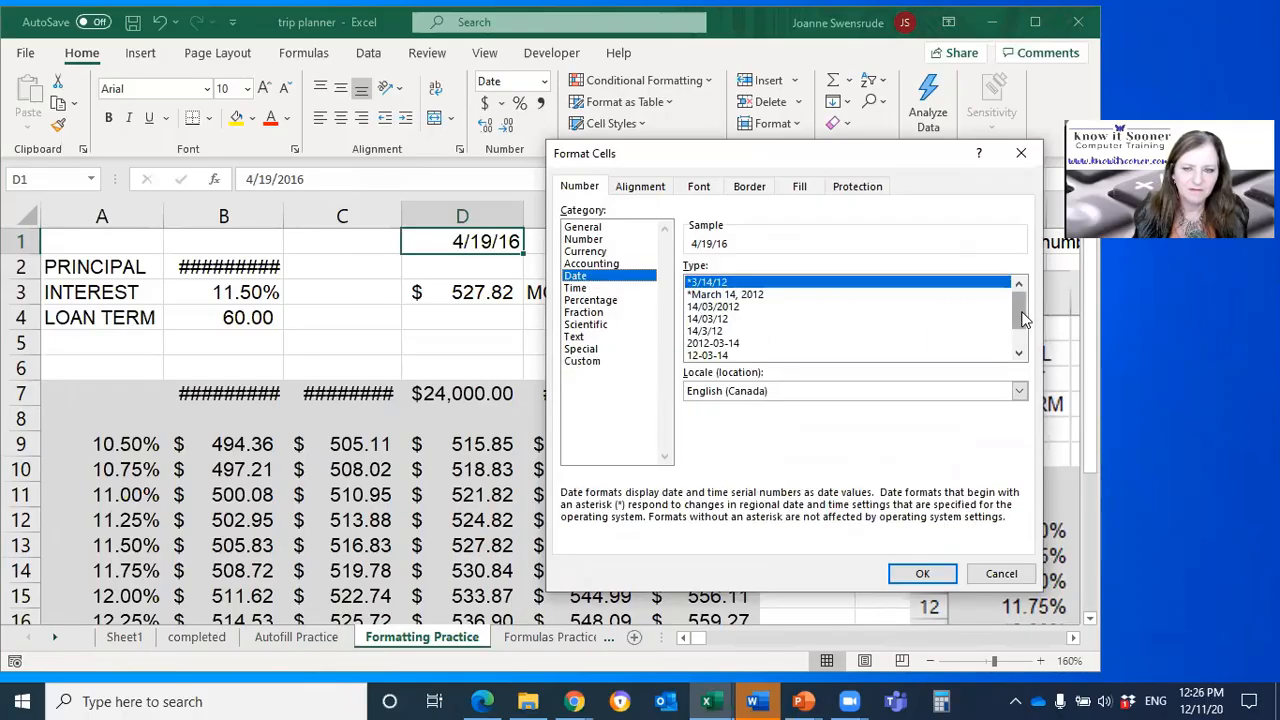
left_click_drag(1019, 314, 962, 296)
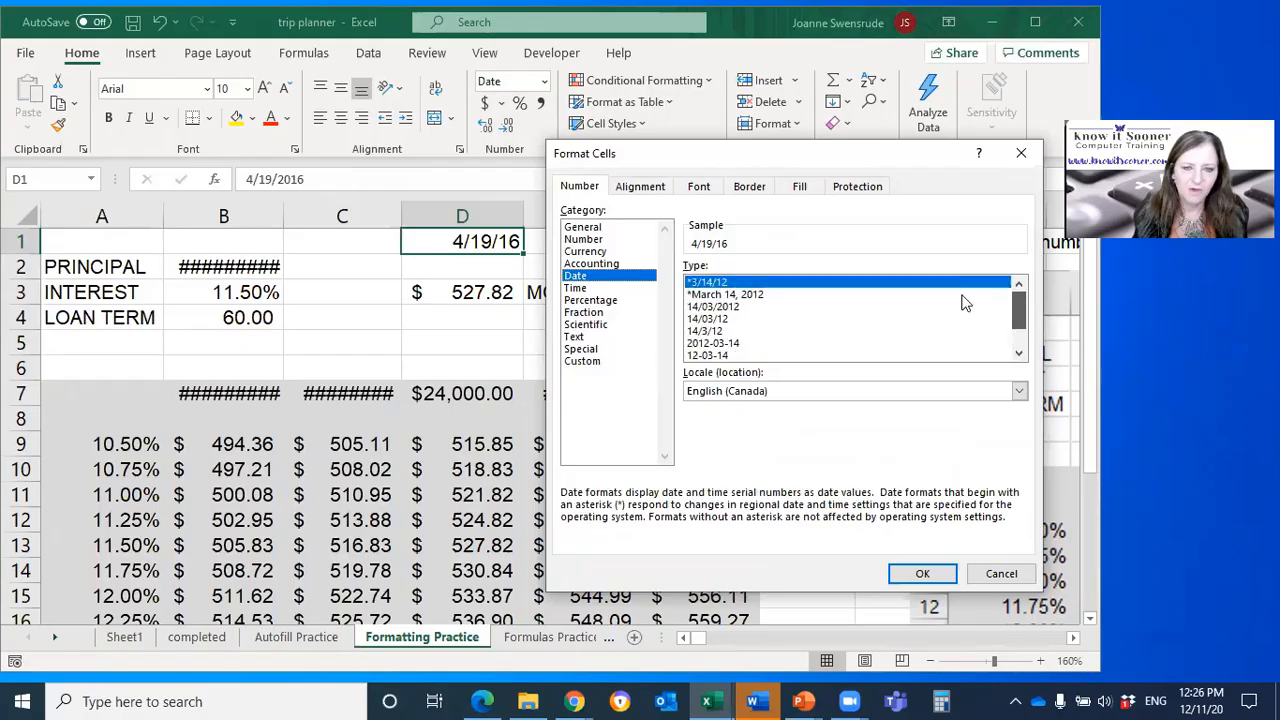
Step: Apply the custom number format mmm dd yyyy to the date in D1
left_click(588, 361)
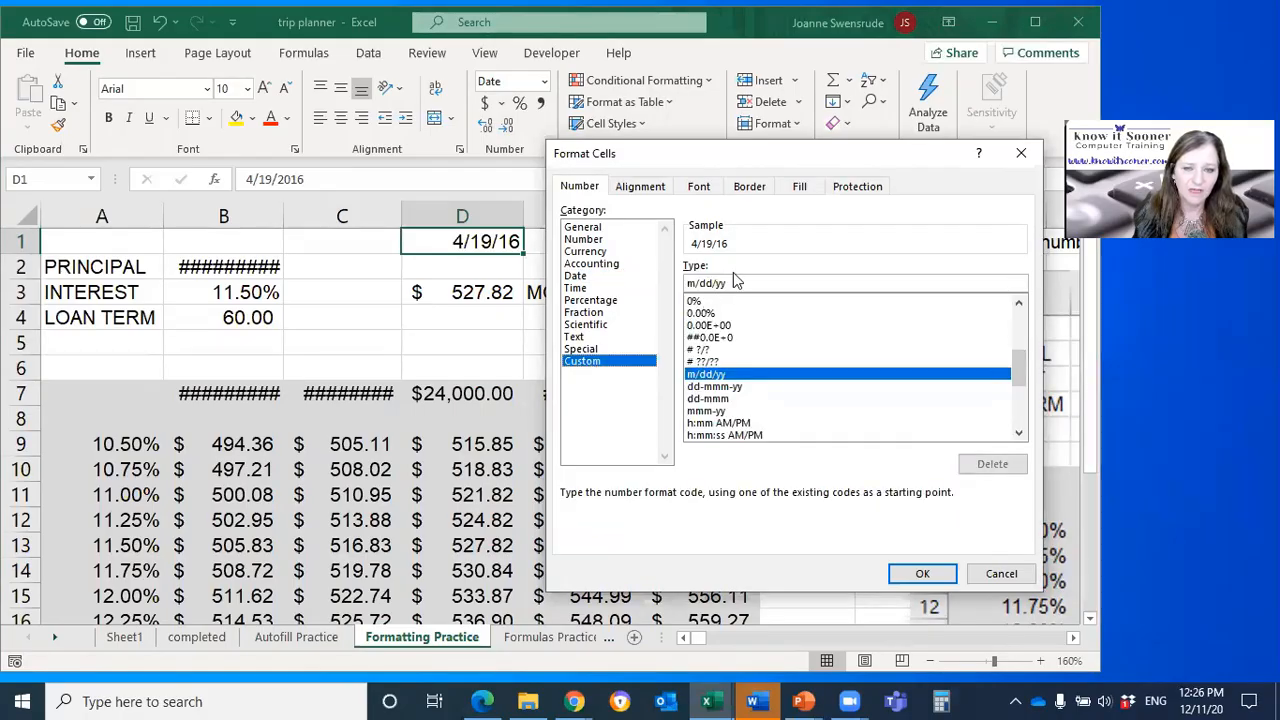
key("Tab")
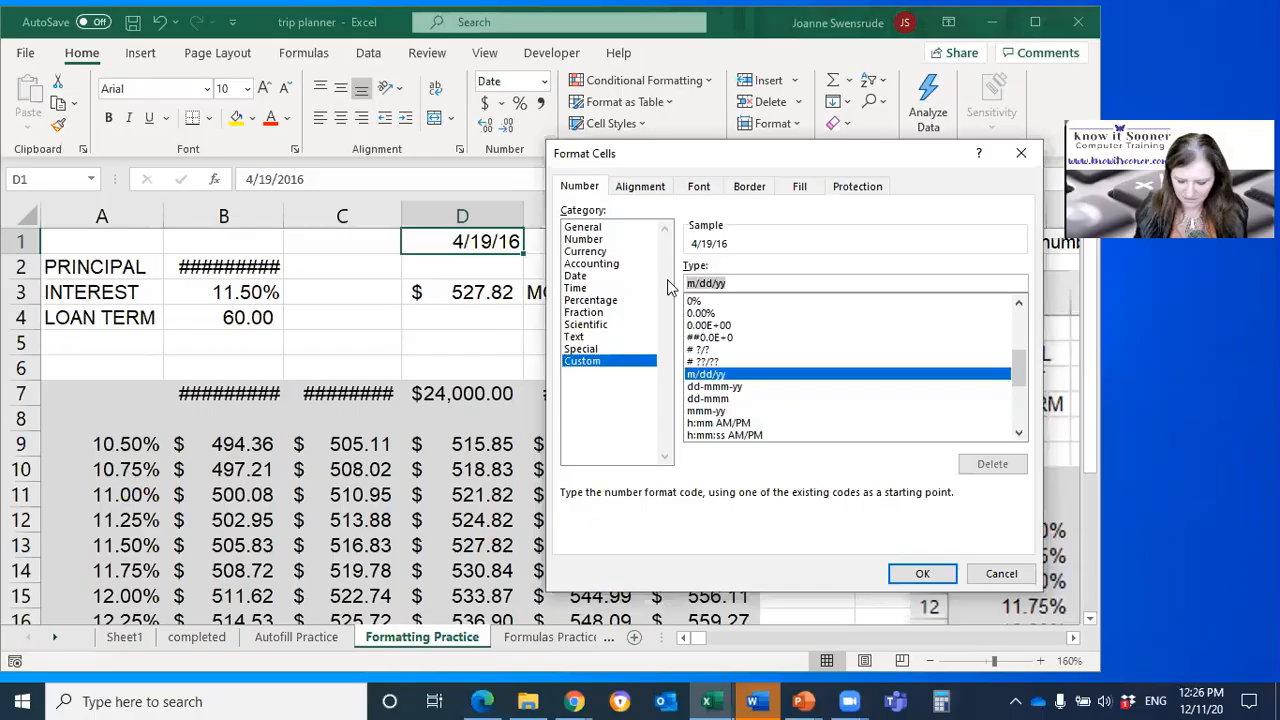
key("Delete")
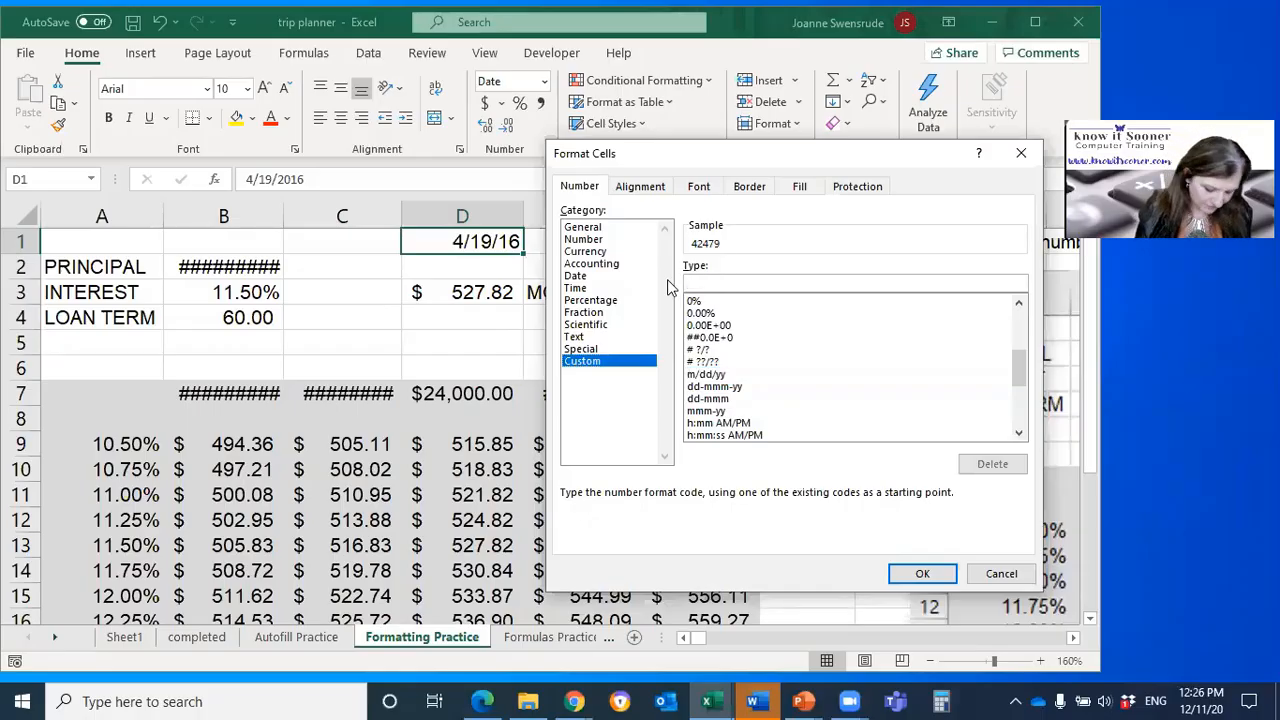
type("mmm")
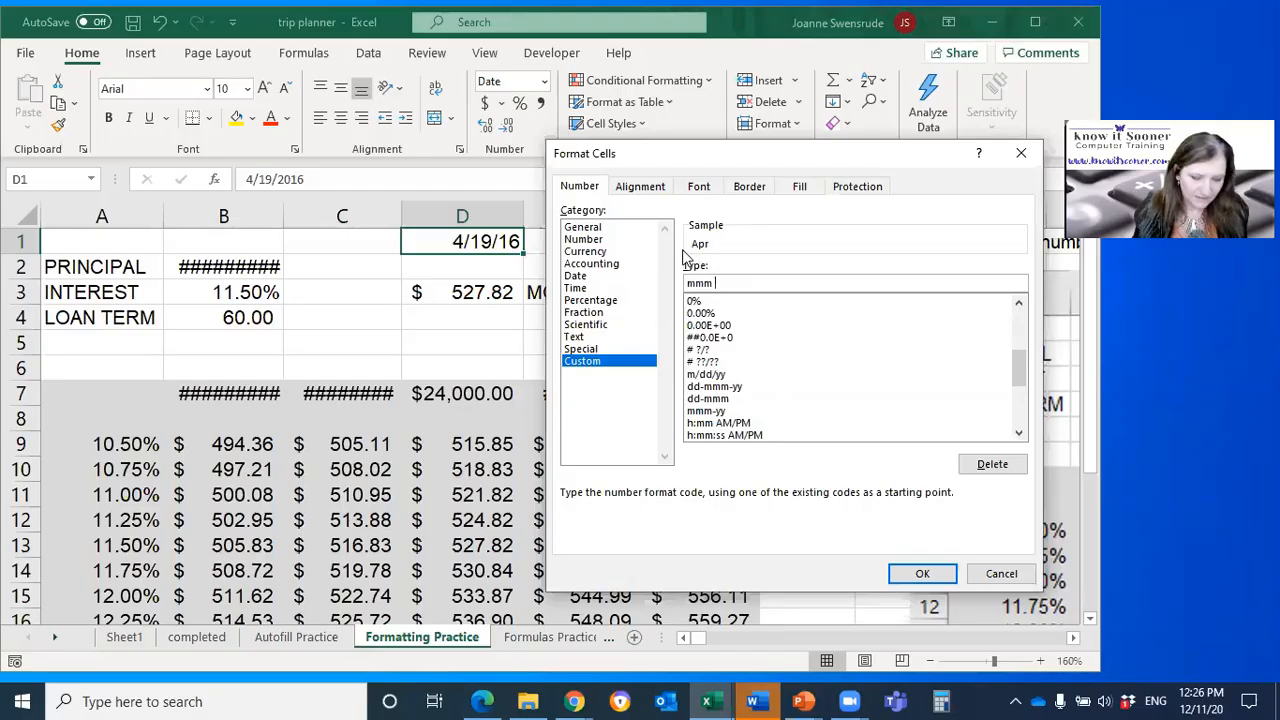
type("dd yyyy")
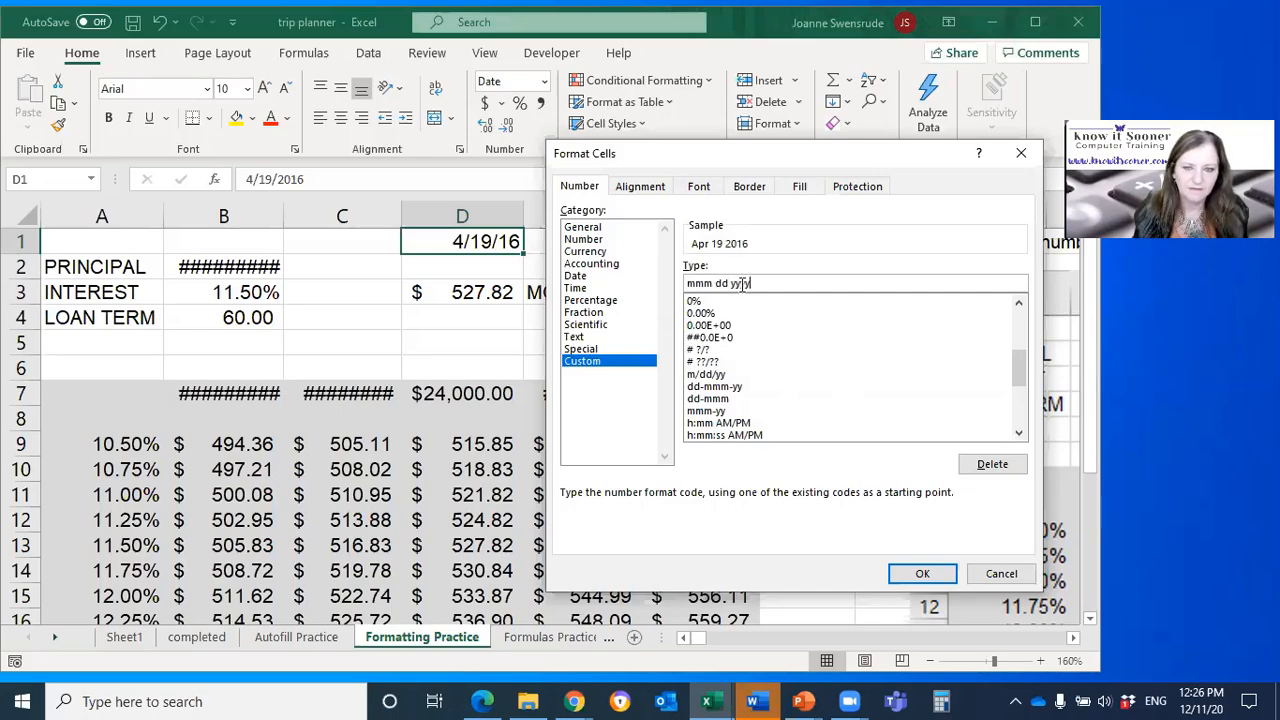
left_click(924, 574)
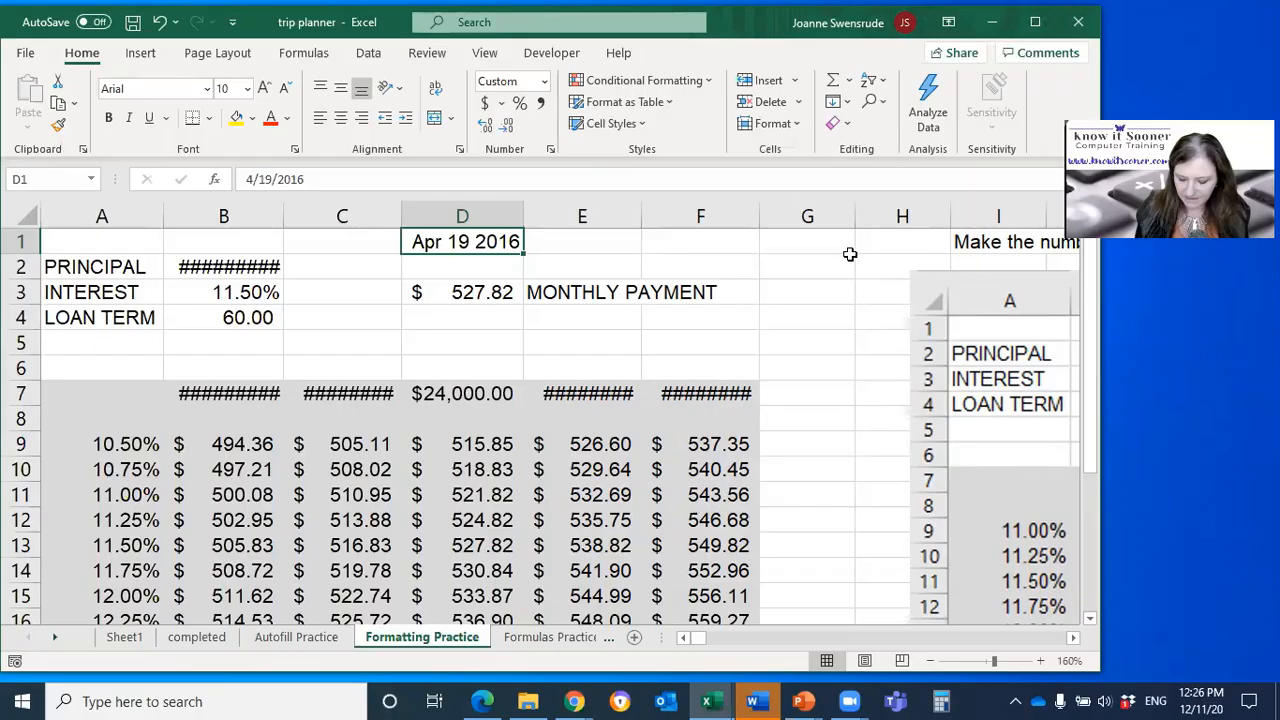
Step: Test the custom date format in D1 by entering 8/9/98 and replacing it with 7/19
type("8/9")
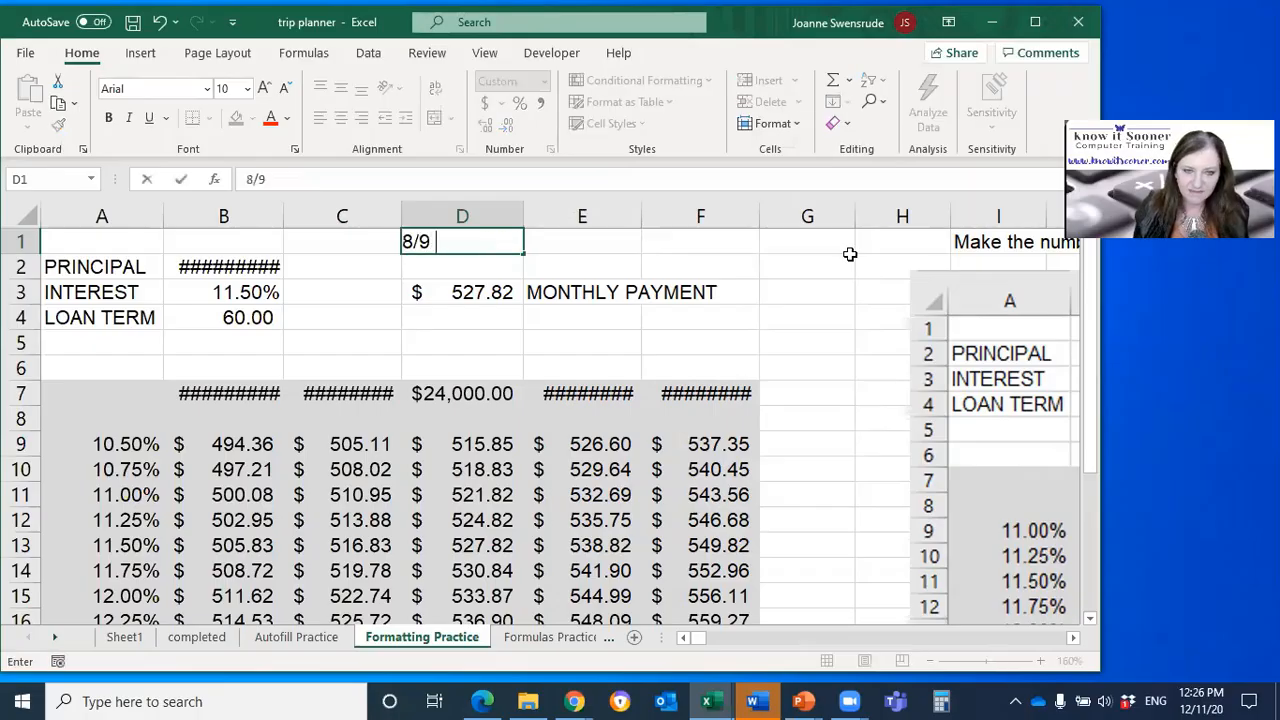
type("/98")
key("Return")
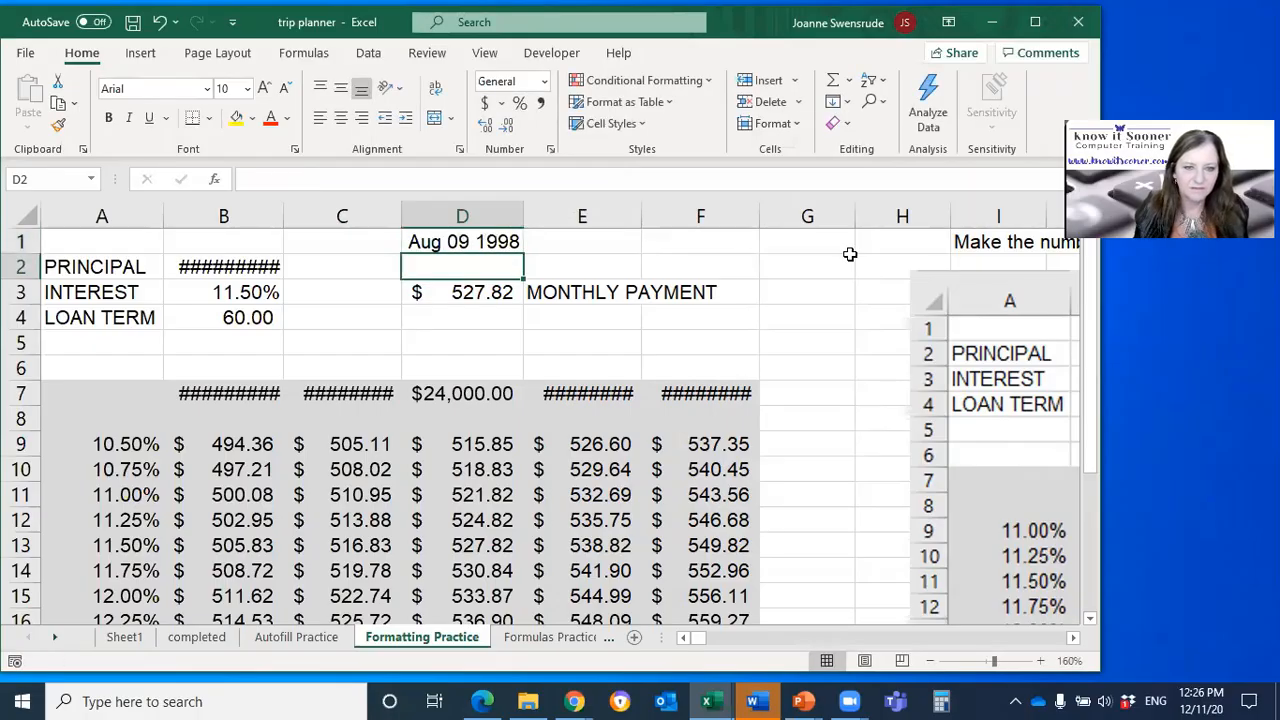
key("Up")
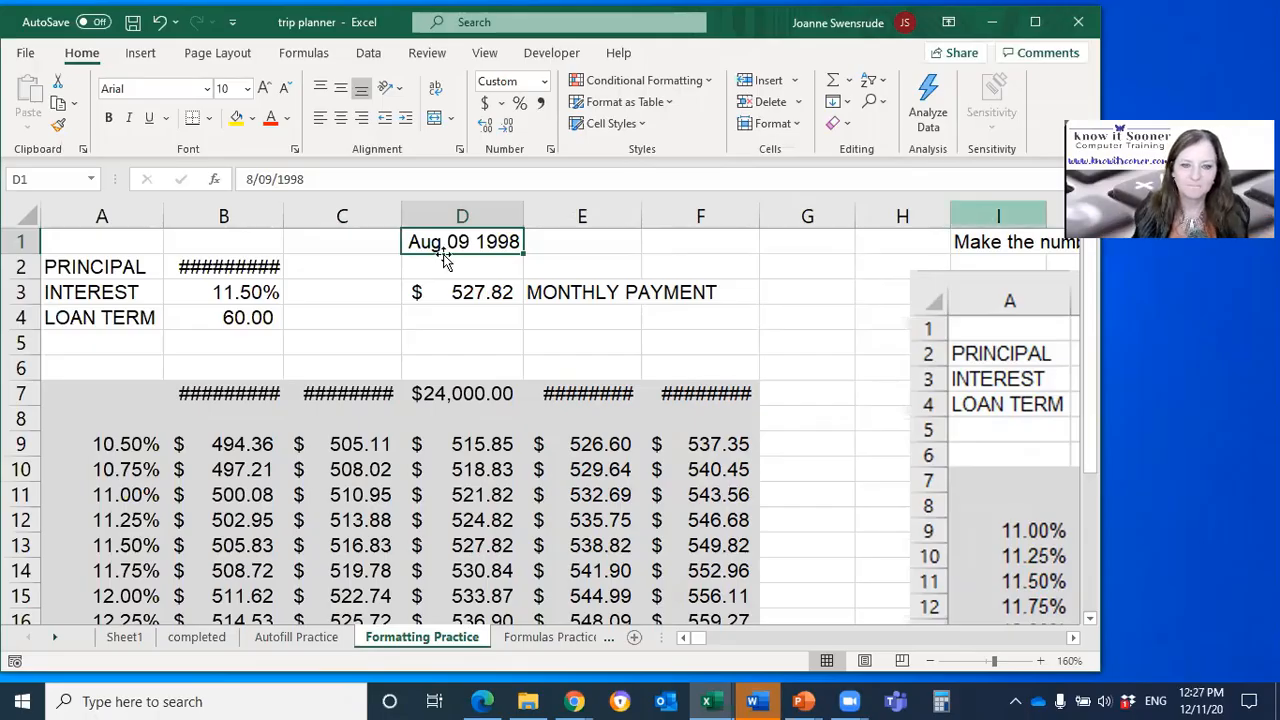
type("7/19")
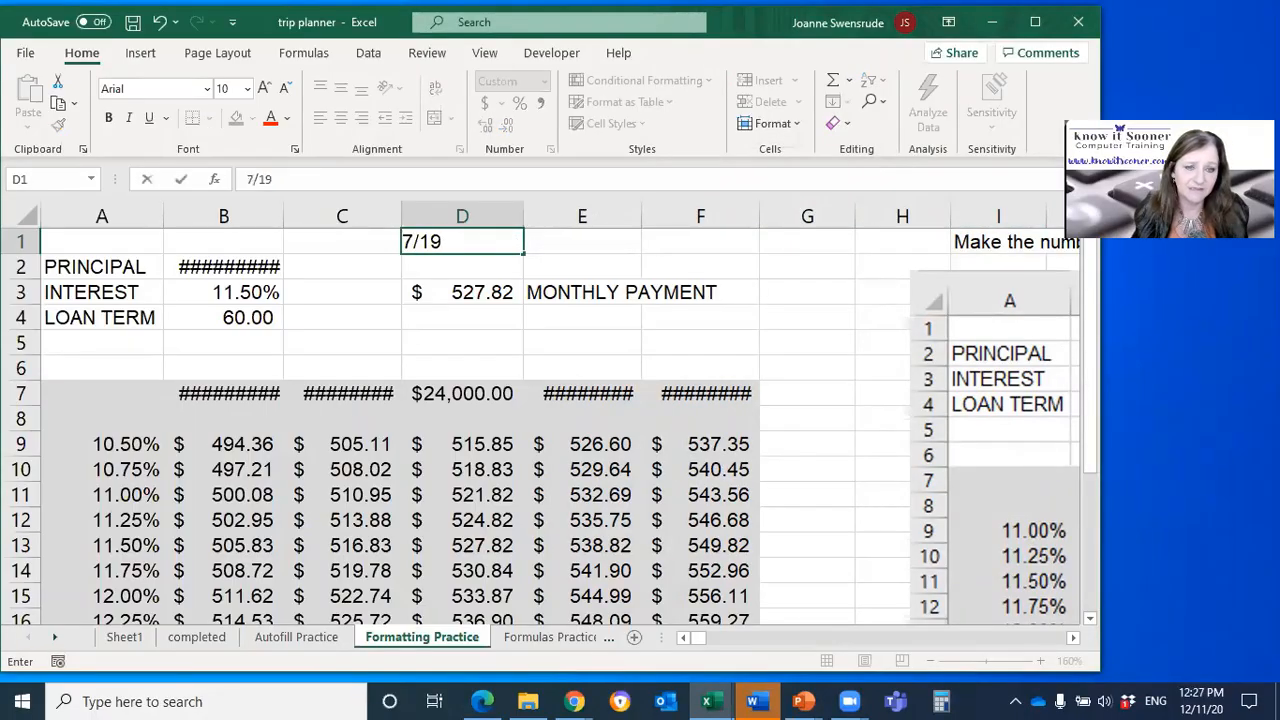
key("Return")
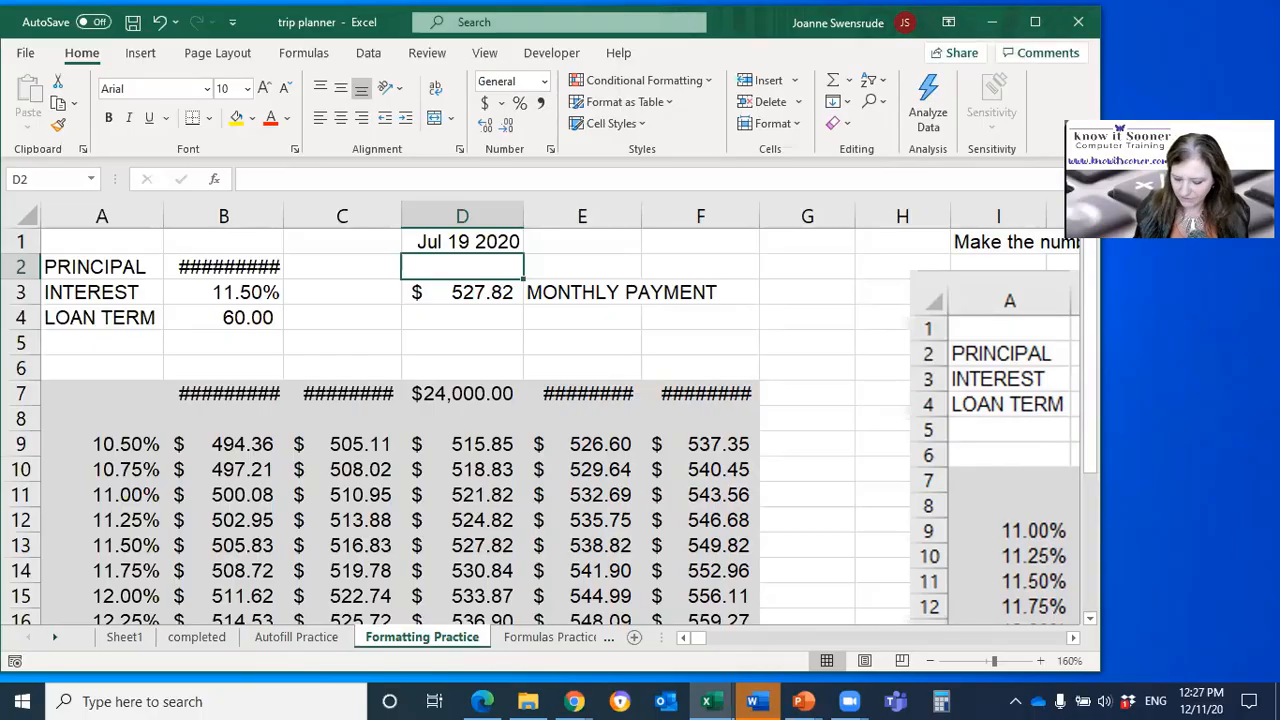
Step: Enter the date 7/28 in D2, delete it, and enter the number 1000 in the same cell
type("7/28")
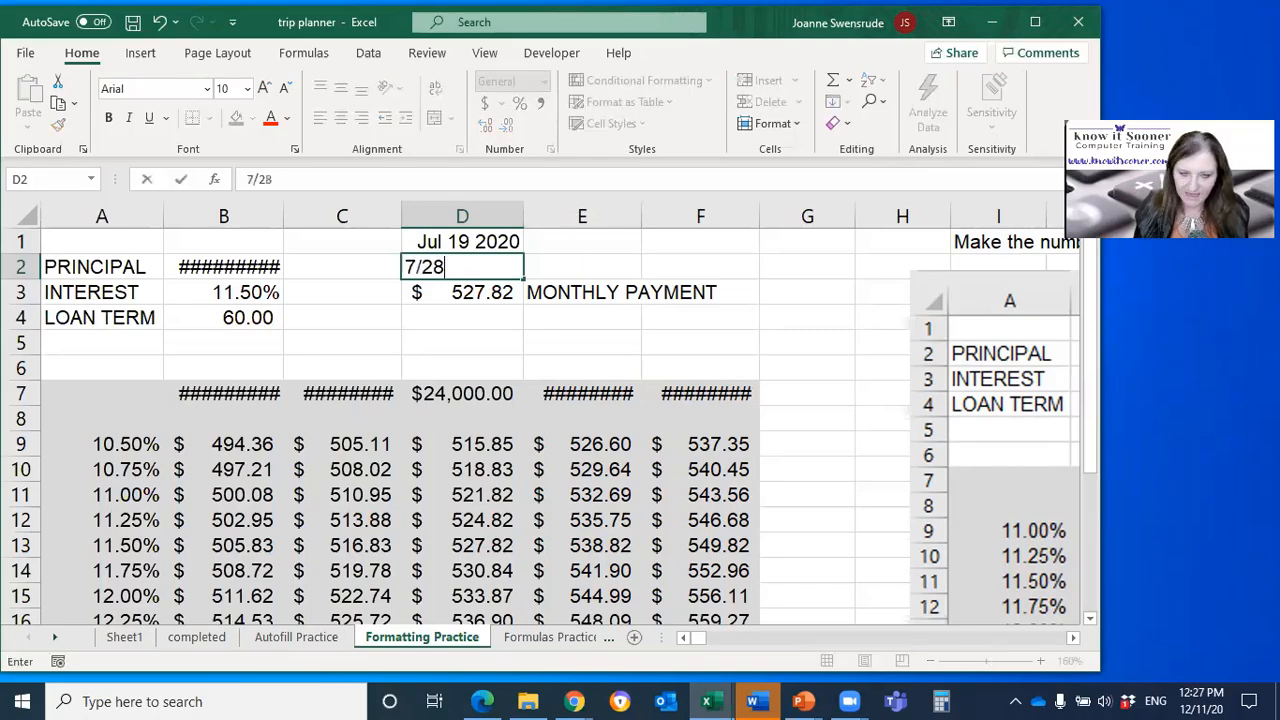
key("Return")
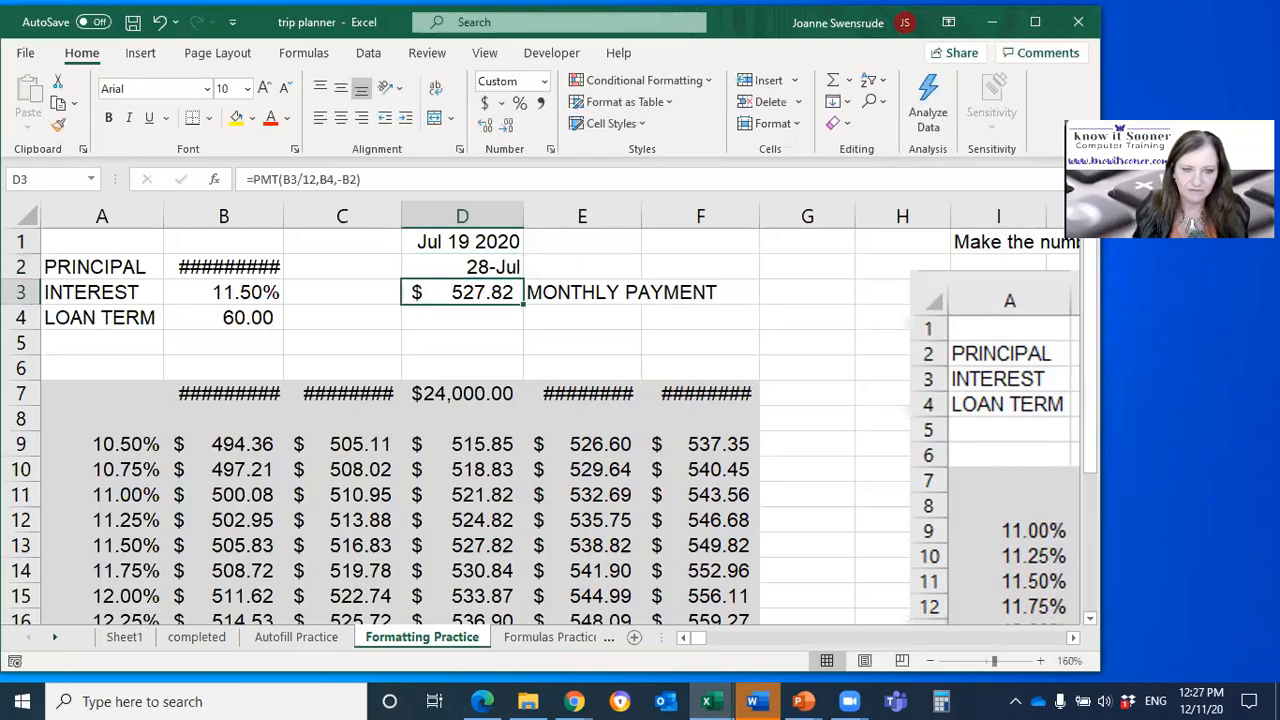
left_click(462, 267)
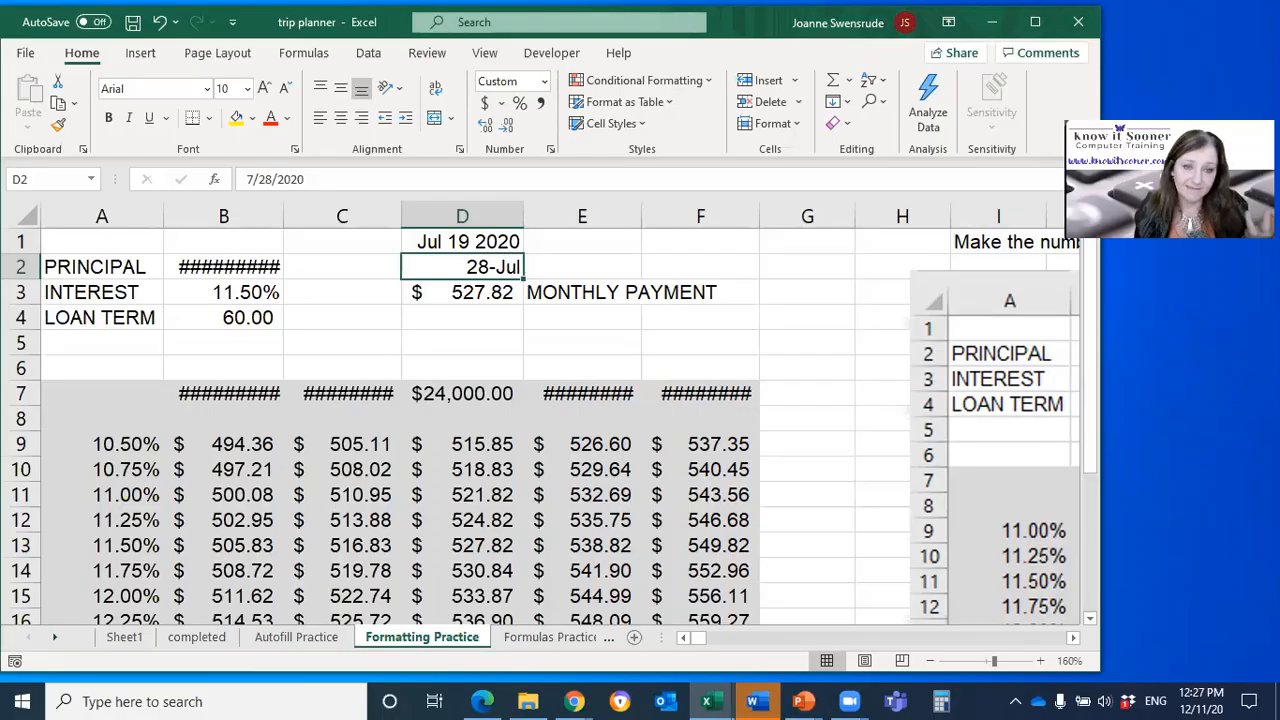
key("Delete")
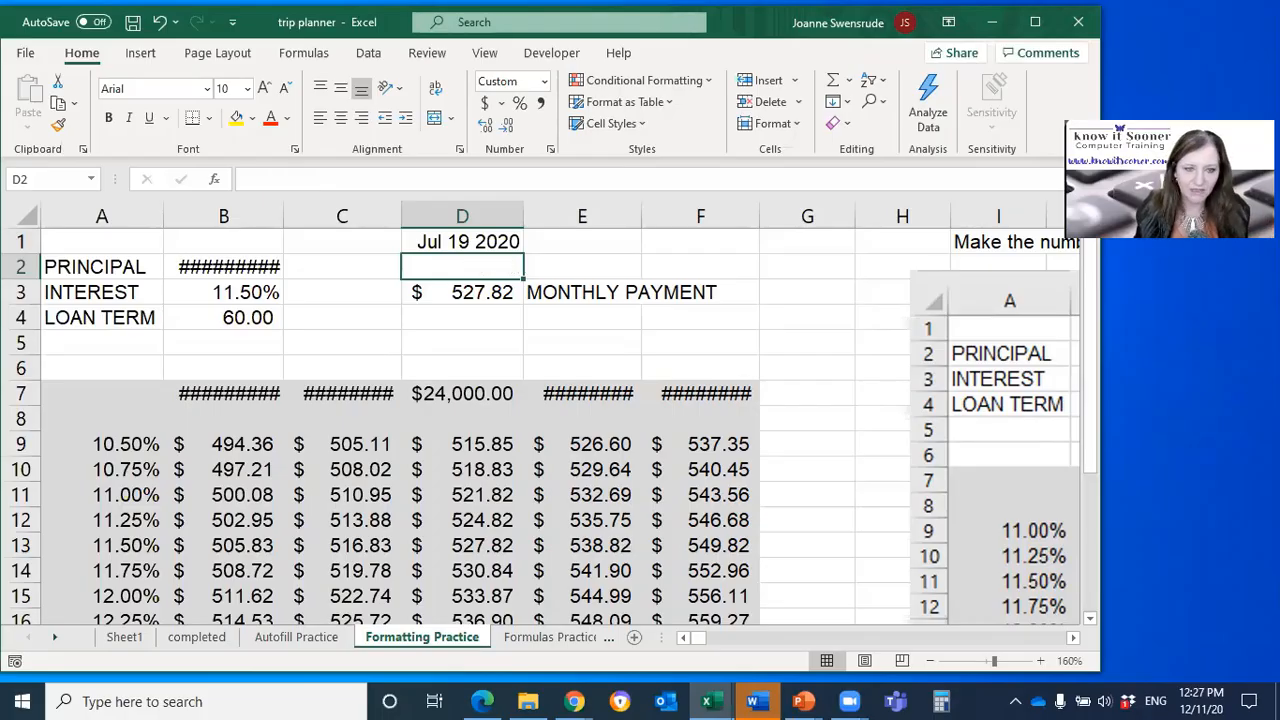
type("1000")
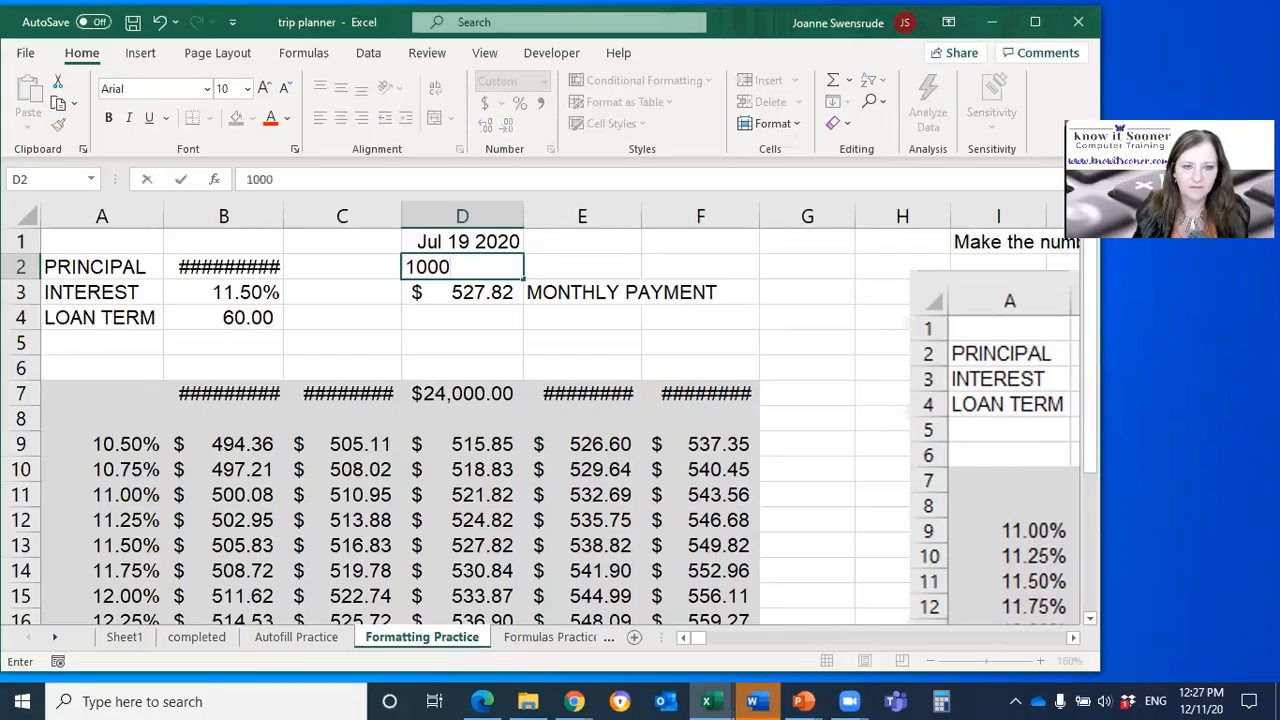
key("Return")
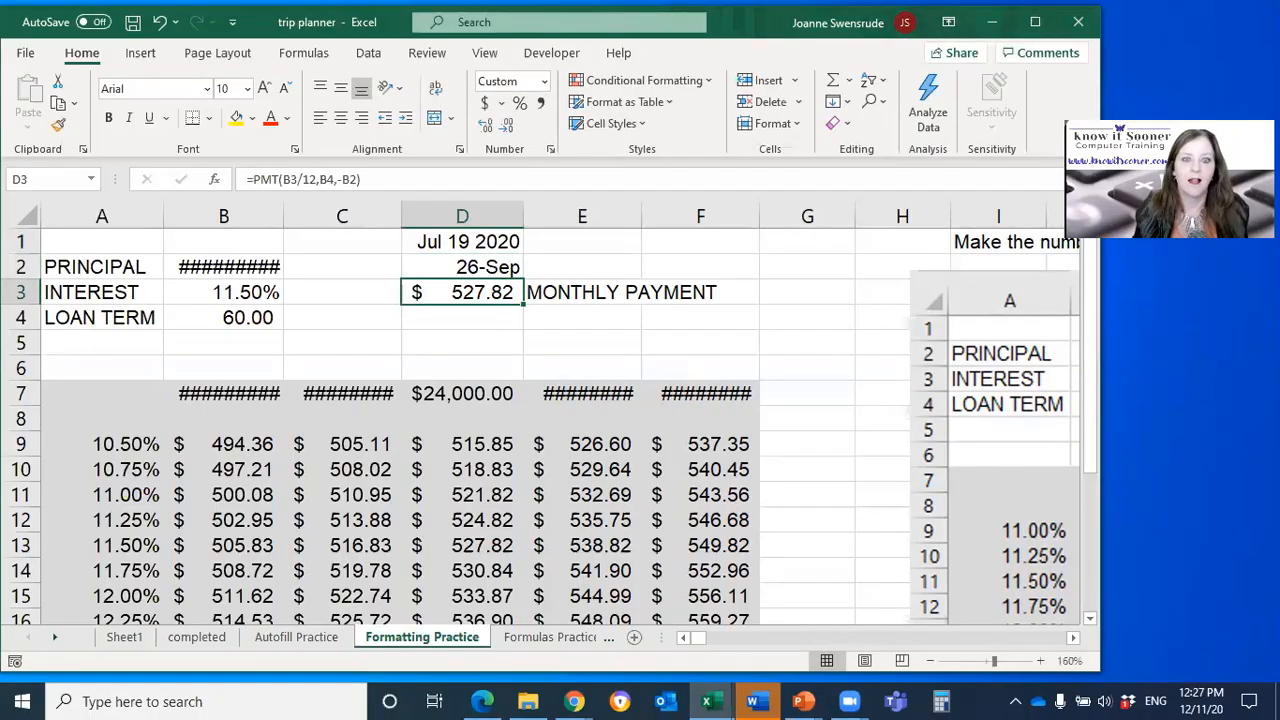
Step: Clear the formats from D2 and delete the cell's contents
key("Up")
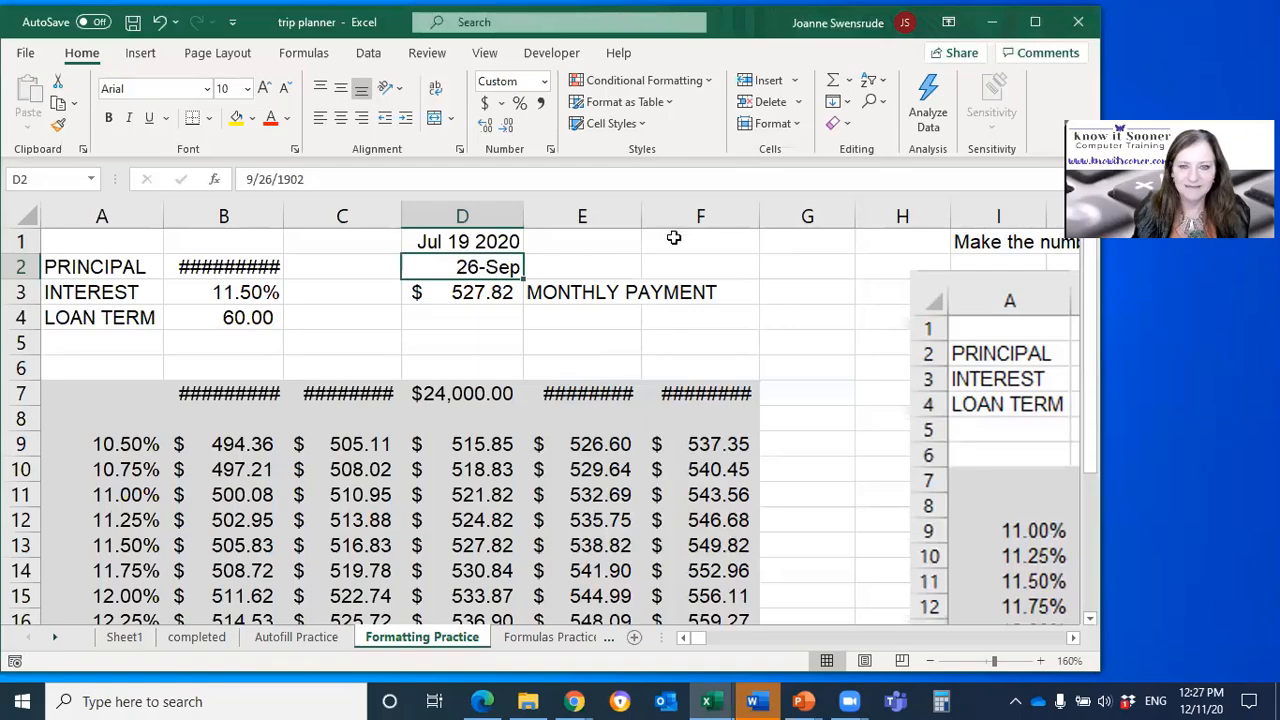
left_click(845, 126)
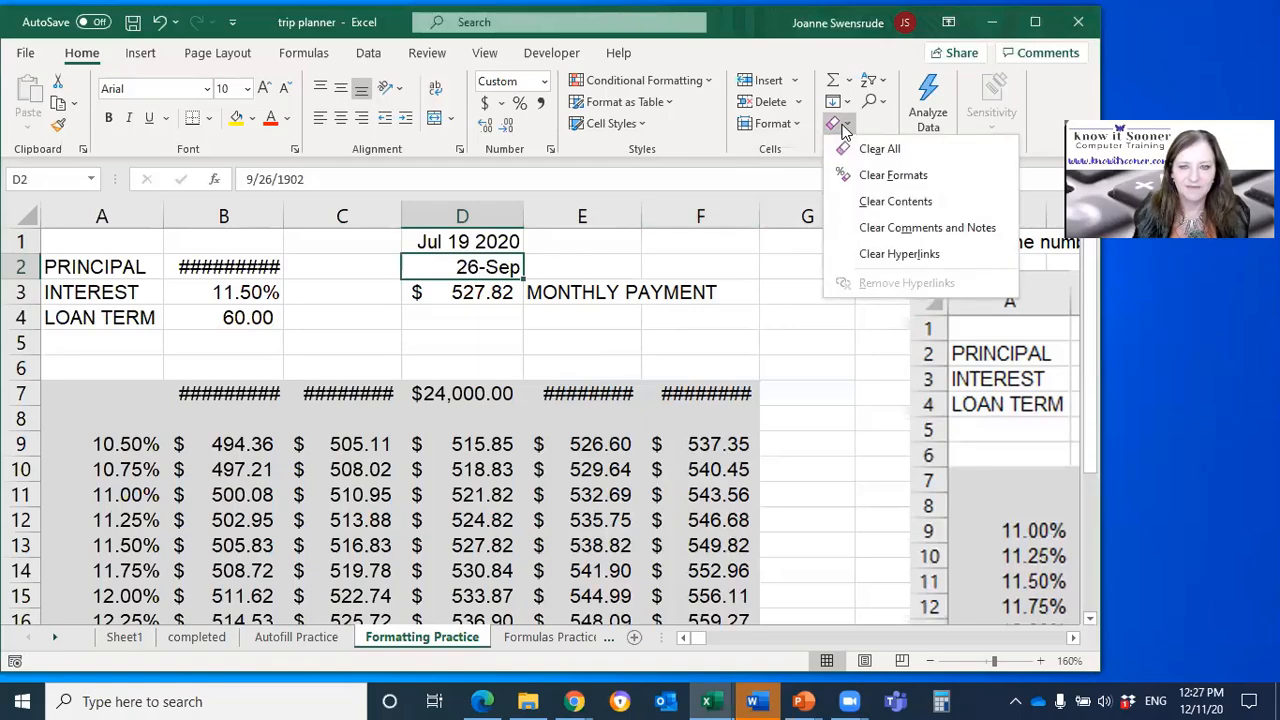
left_click(862, 176)
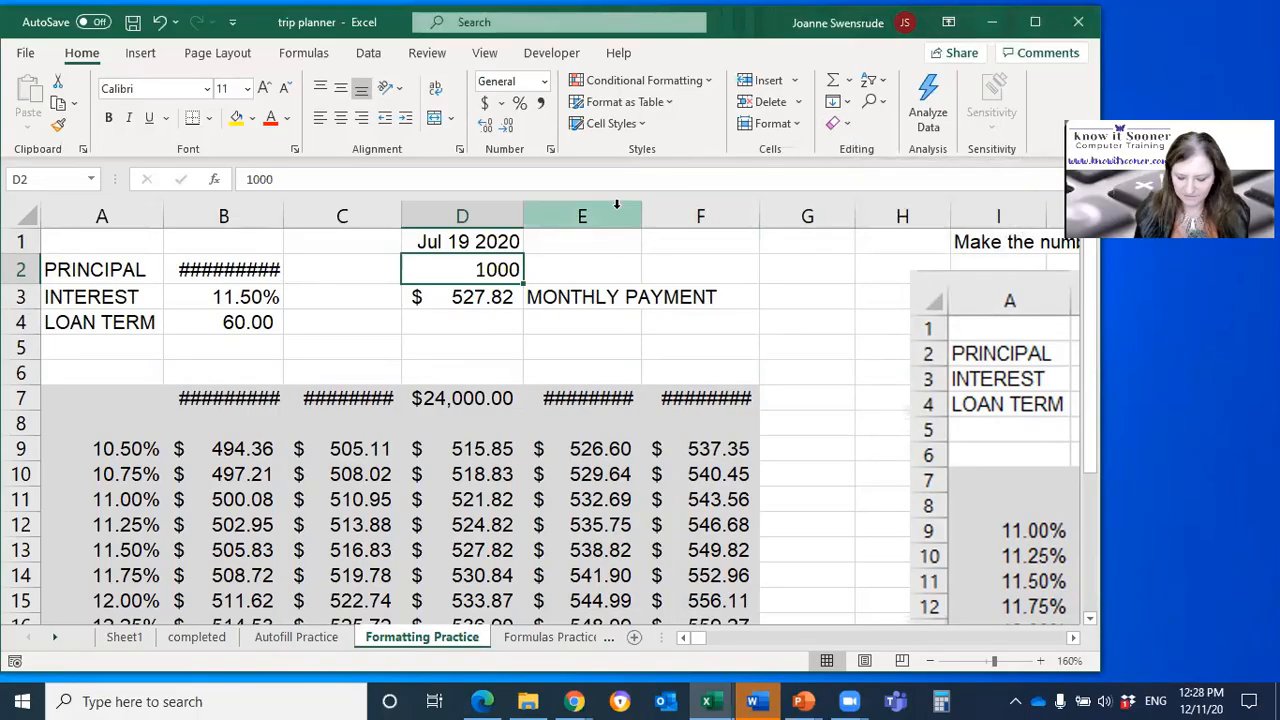
key("Delete")
Step: Return to the trip planner on Sheet1 and view the flight subtotal formula in D4
left_click(515, 243)
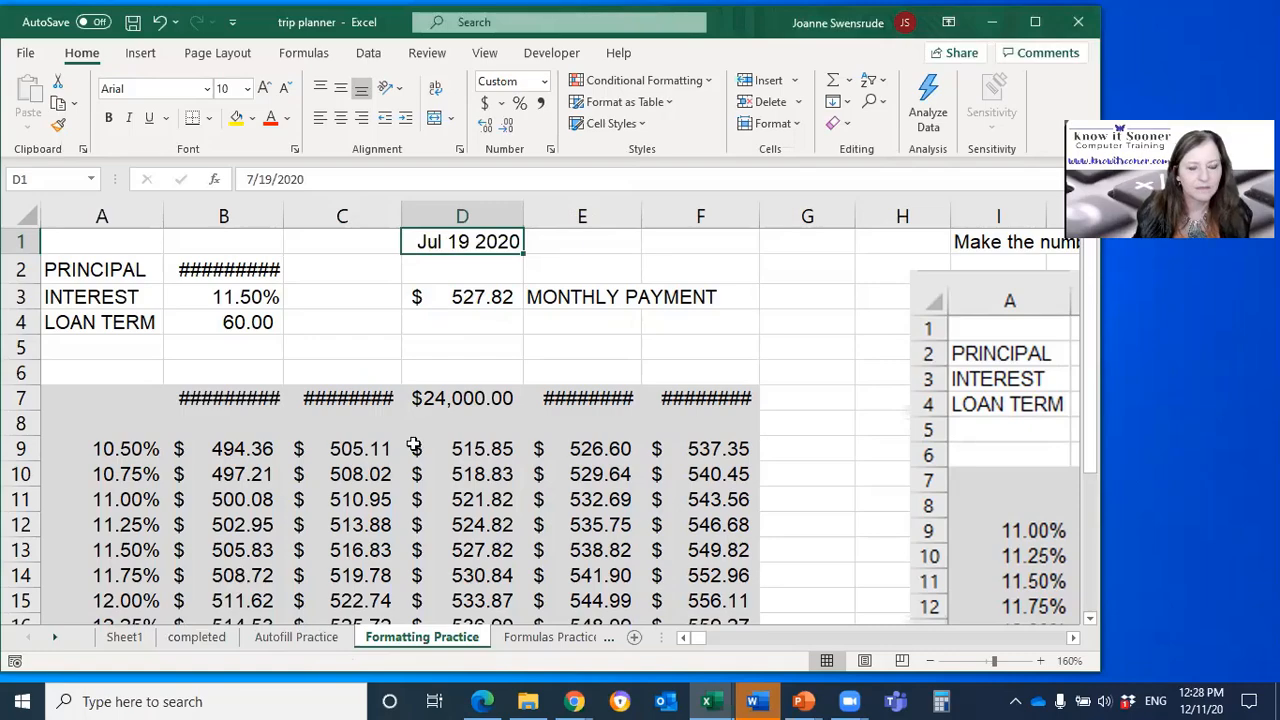
left_click(146, 642)
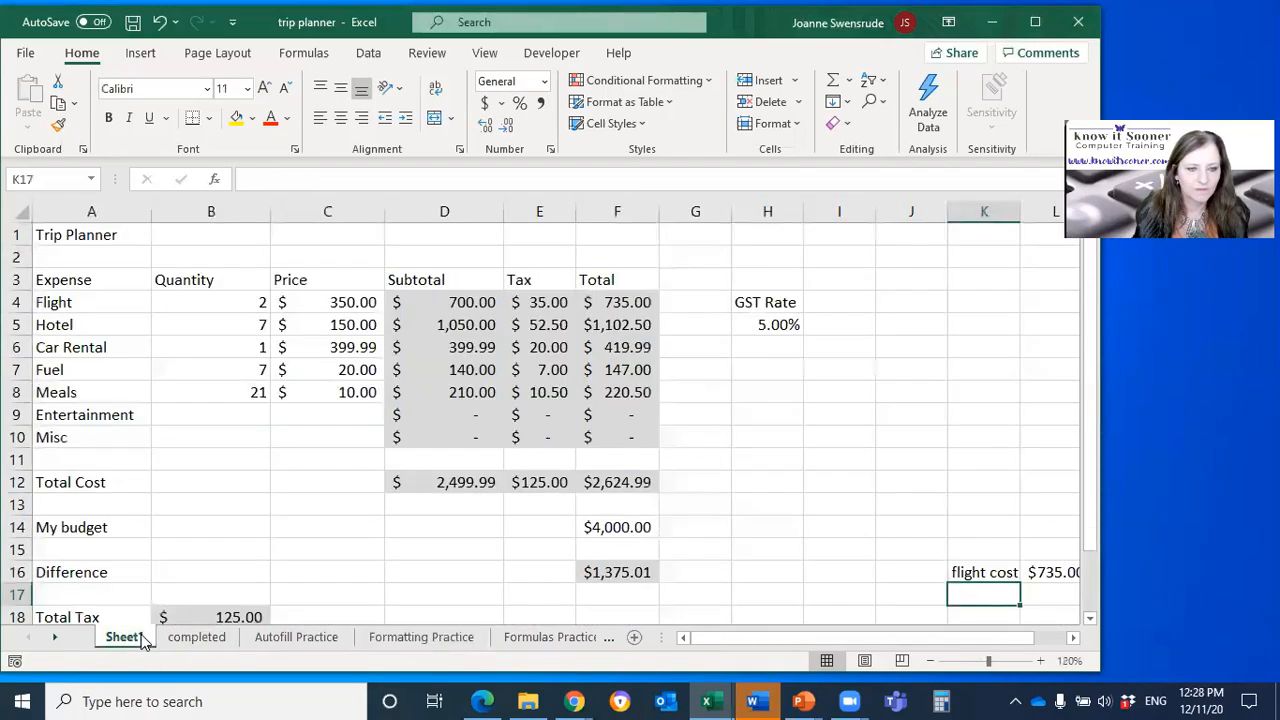
left_click(452, 300)
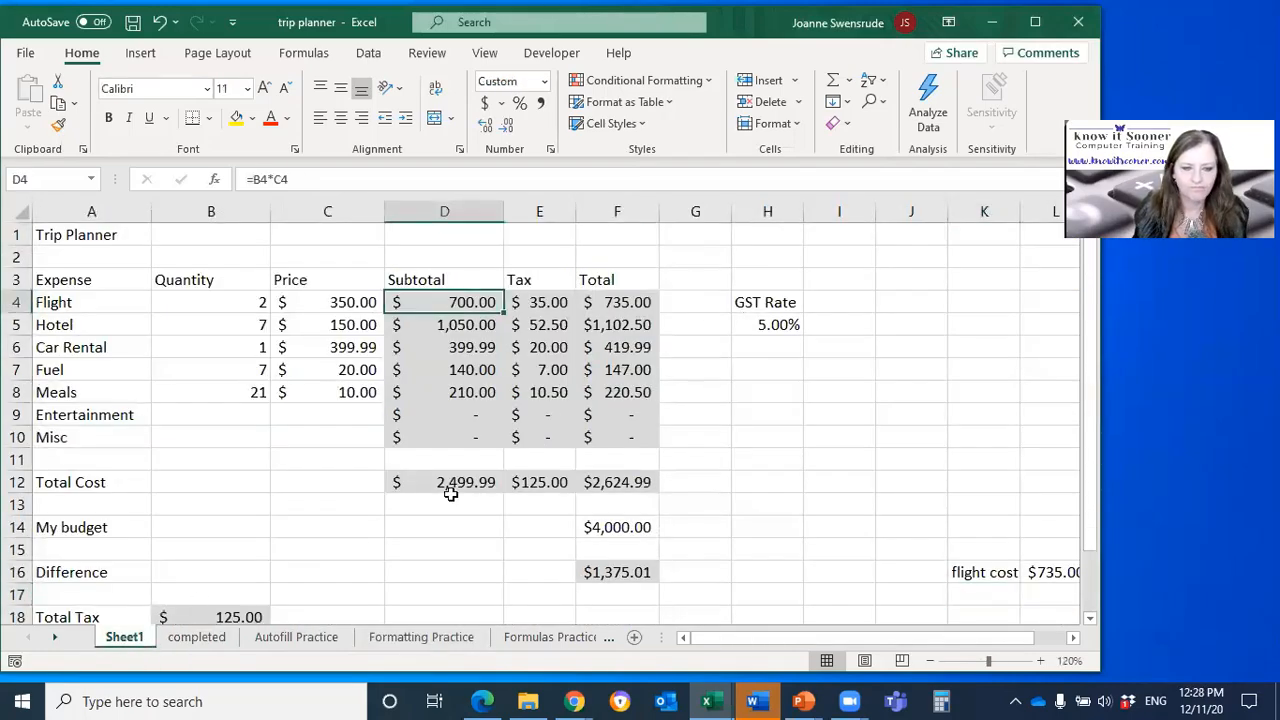
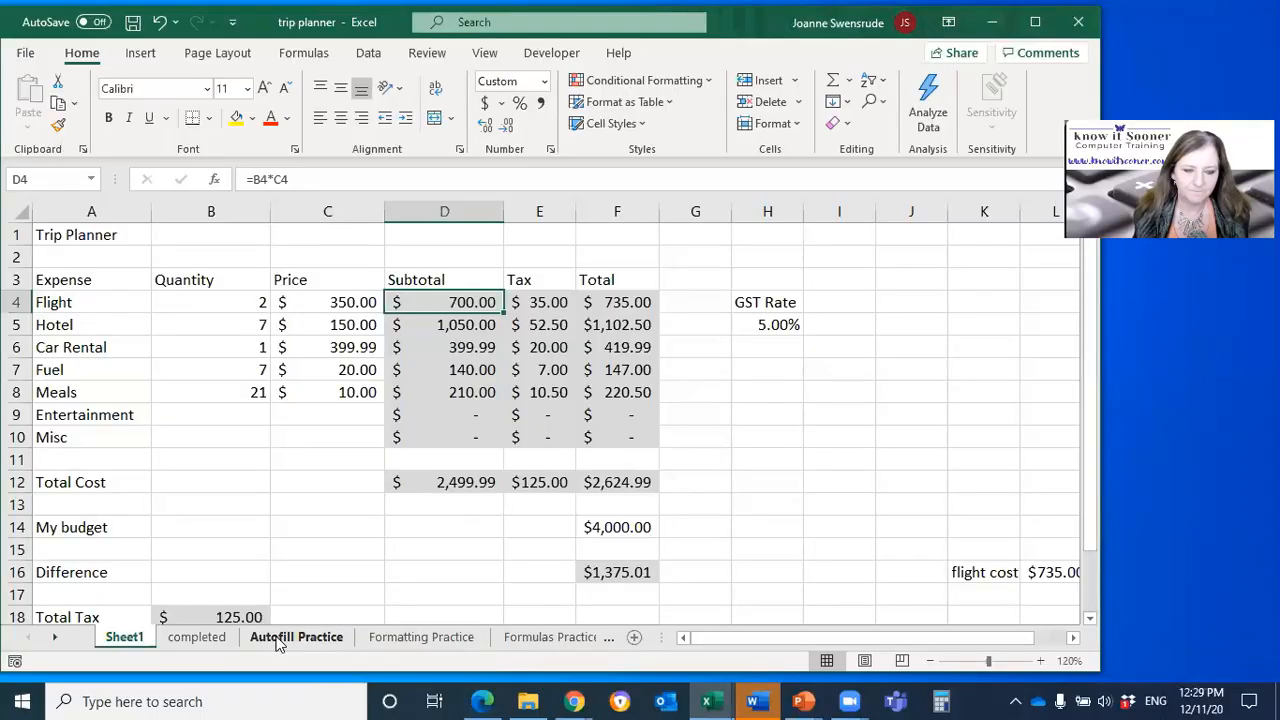
Step: Examine the budget difference formula in F16 and the blank Entertainment quantity in B9
left_click(652, 571)
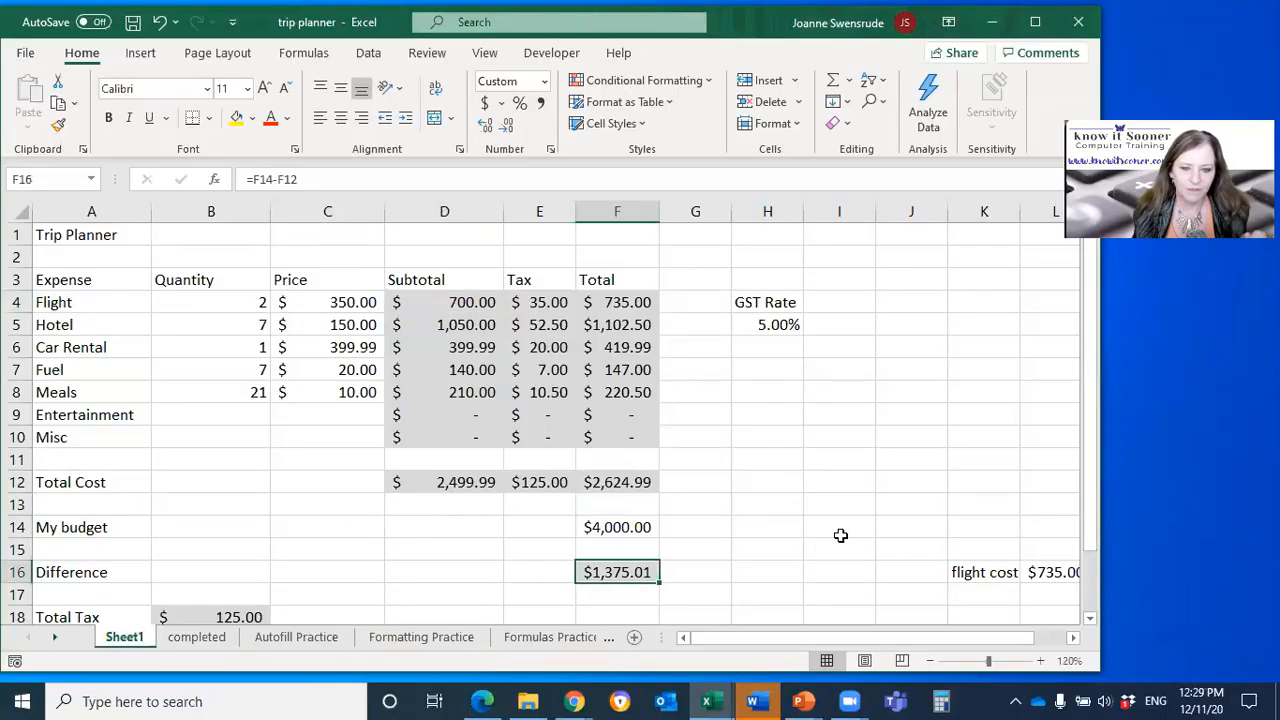
left_click(1090, 620)
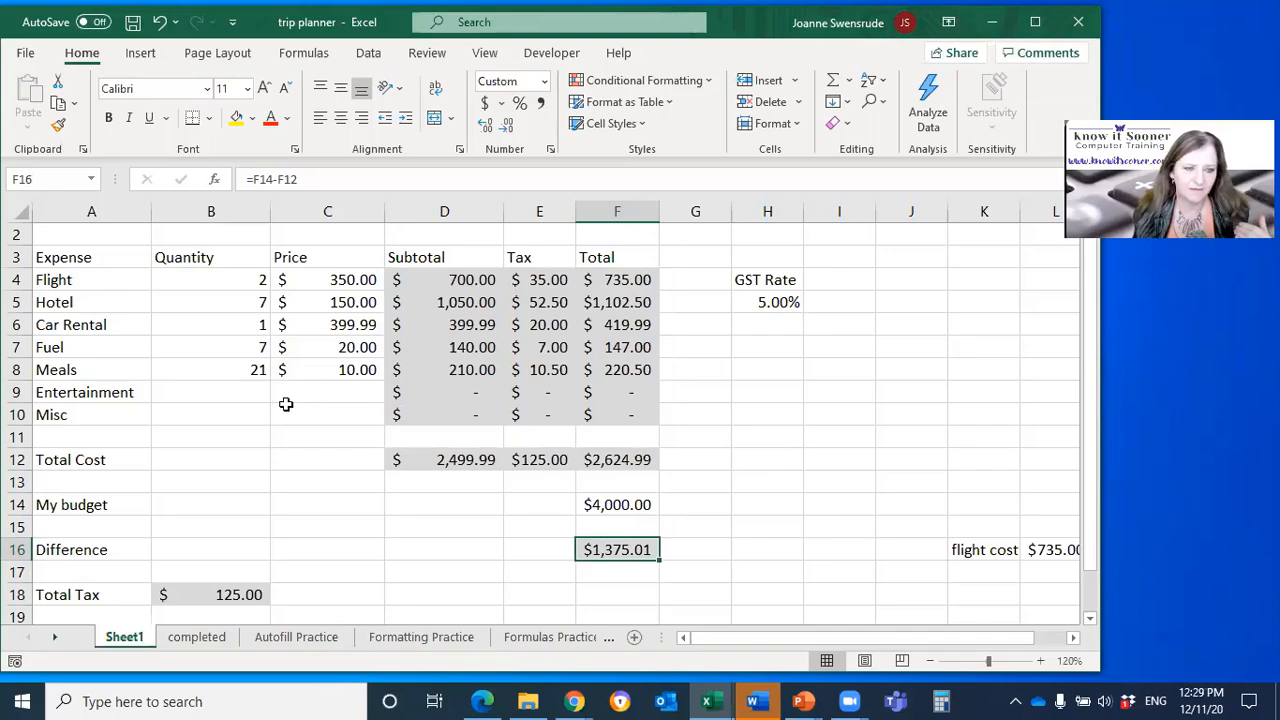
left_click(224, 393)
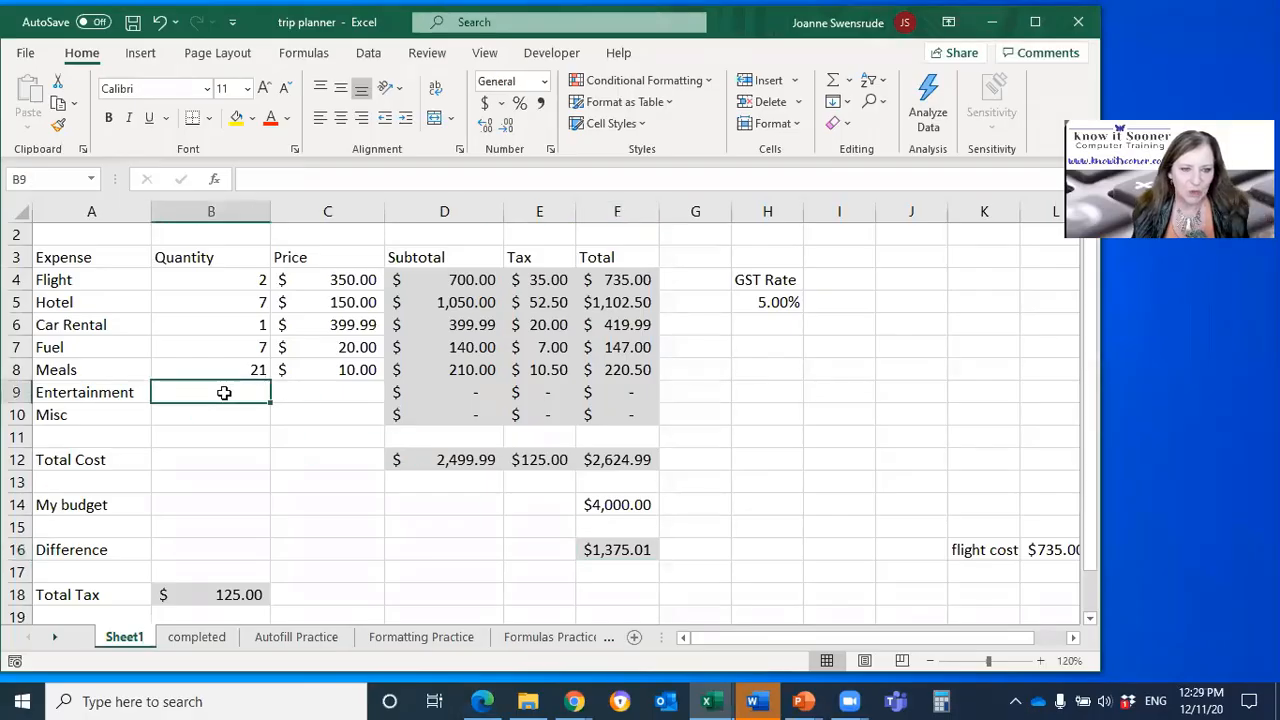
left_click(628, 547)
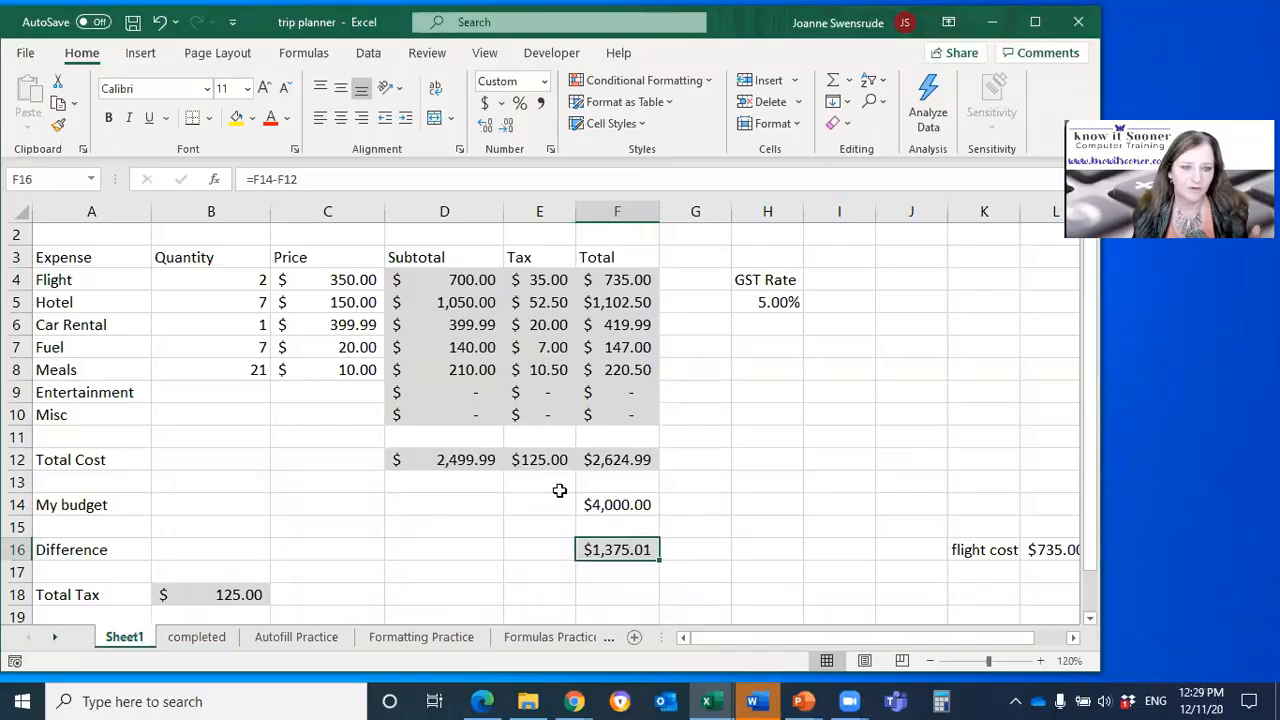
Step: Enter a quantity of 7 and a price of 100 for Misc in row 10, and check the difference in F16
left_click(222, 412)
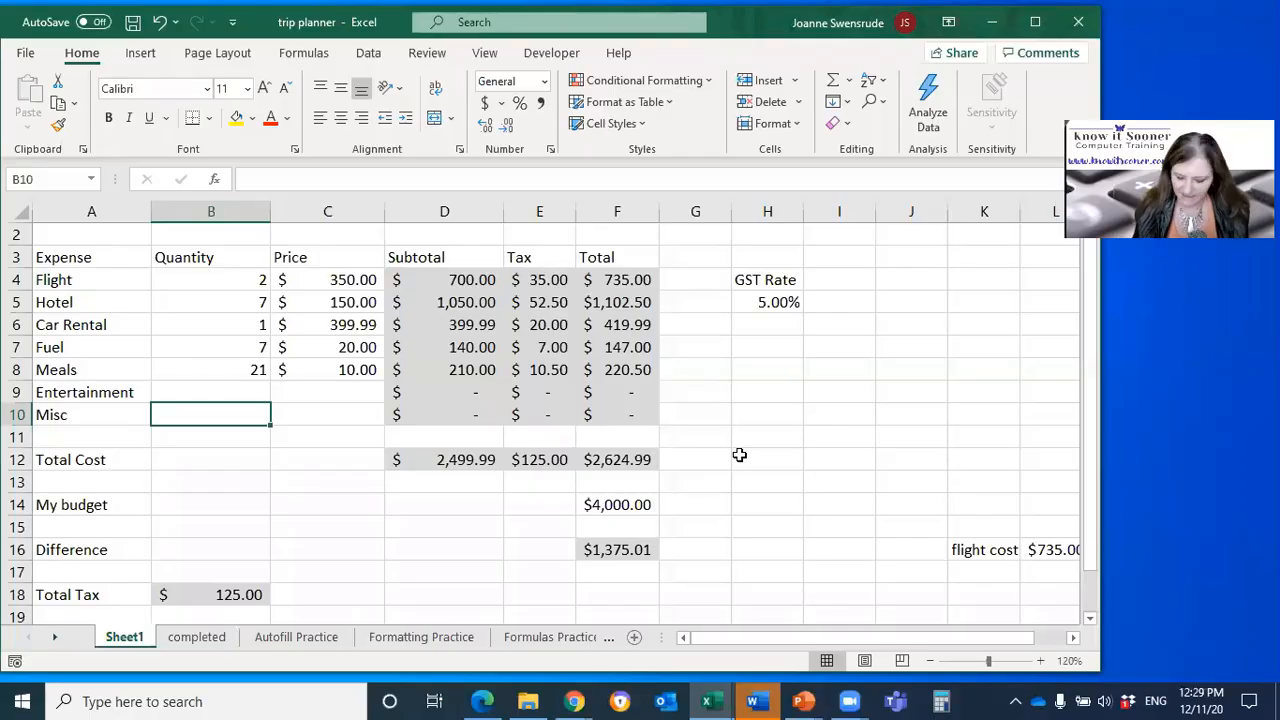
type("7")
key("Tab")
type("100")
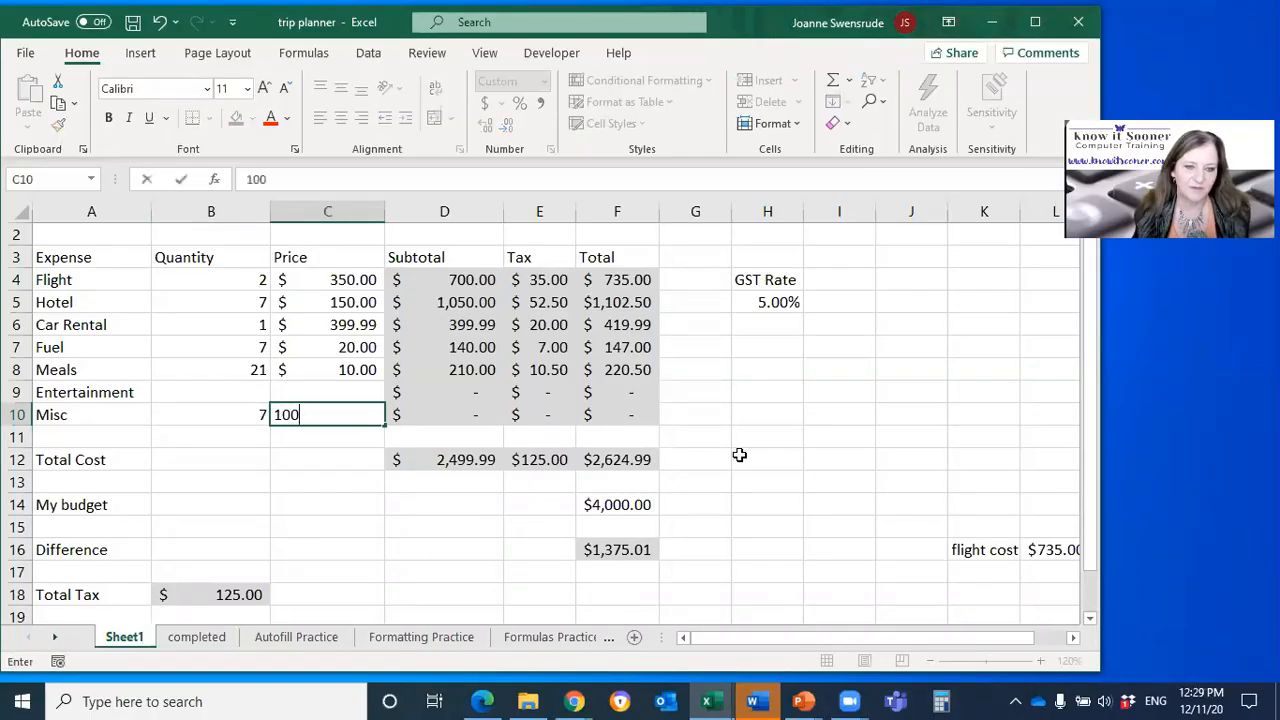
key("Return")
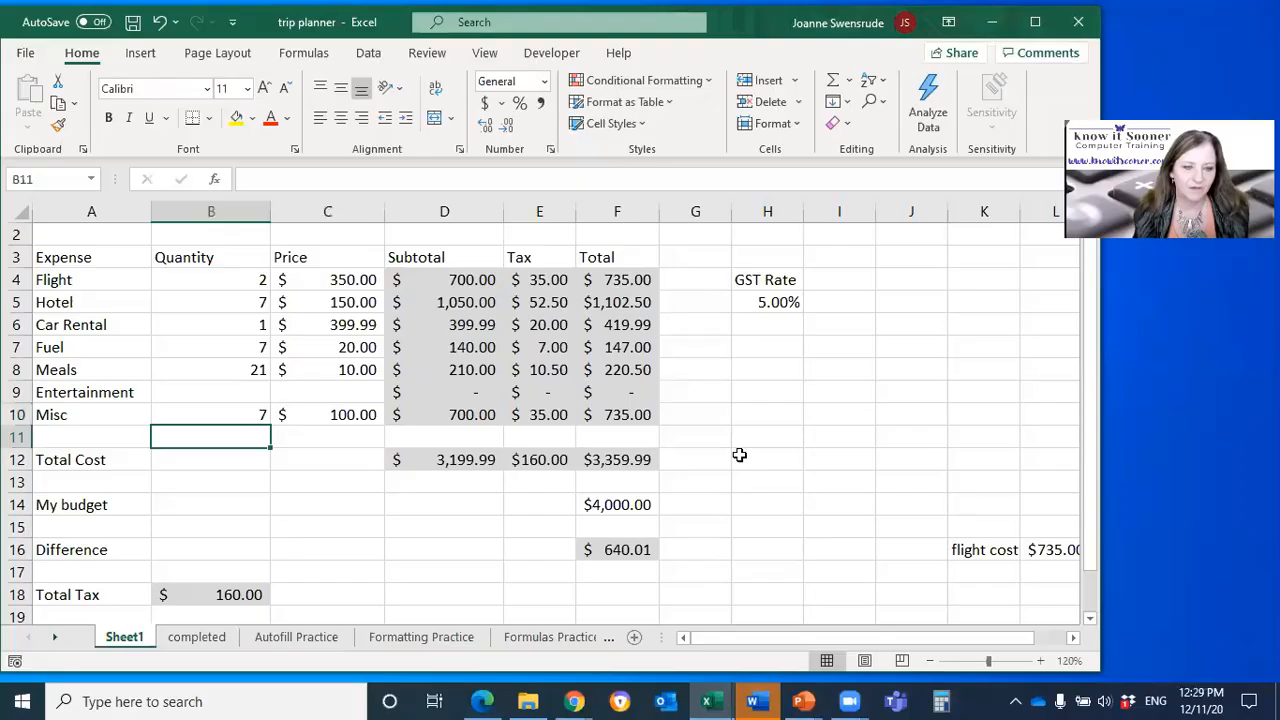
left_click(620, 548)
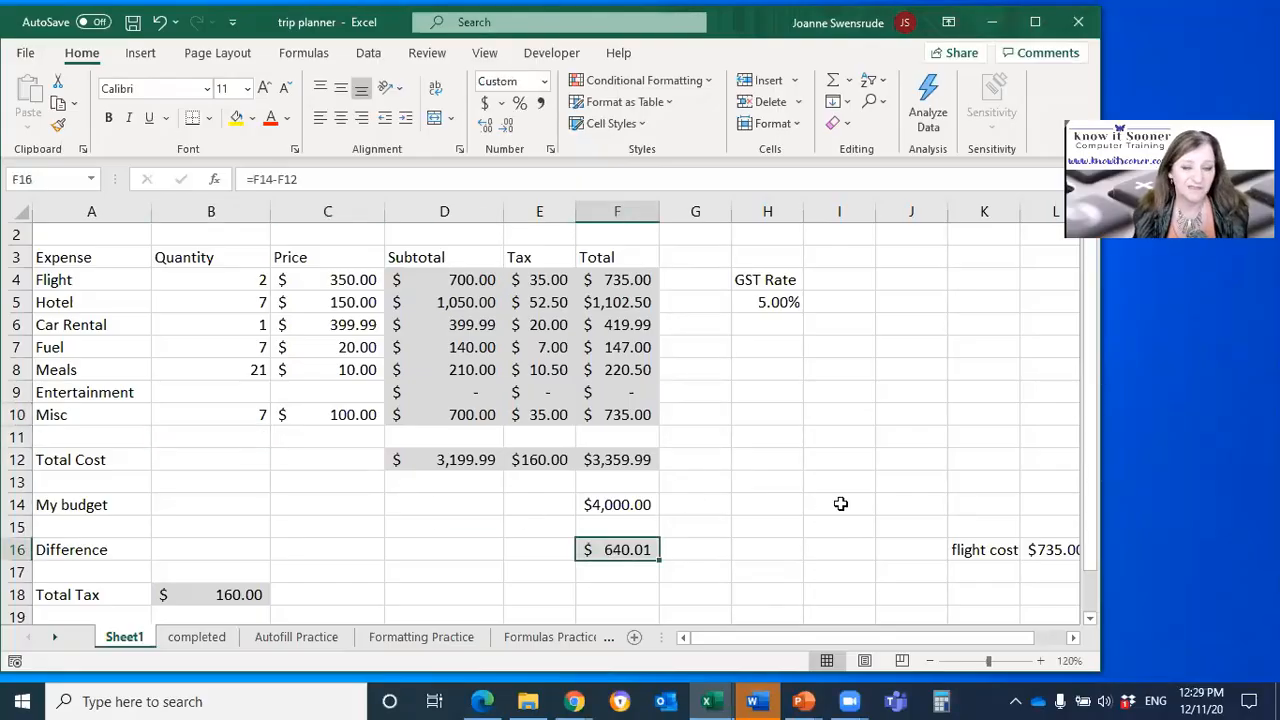
Step: Enter a price of 100 for Entertainment in C9, leaving its quantity blank
left_click(258, 396)
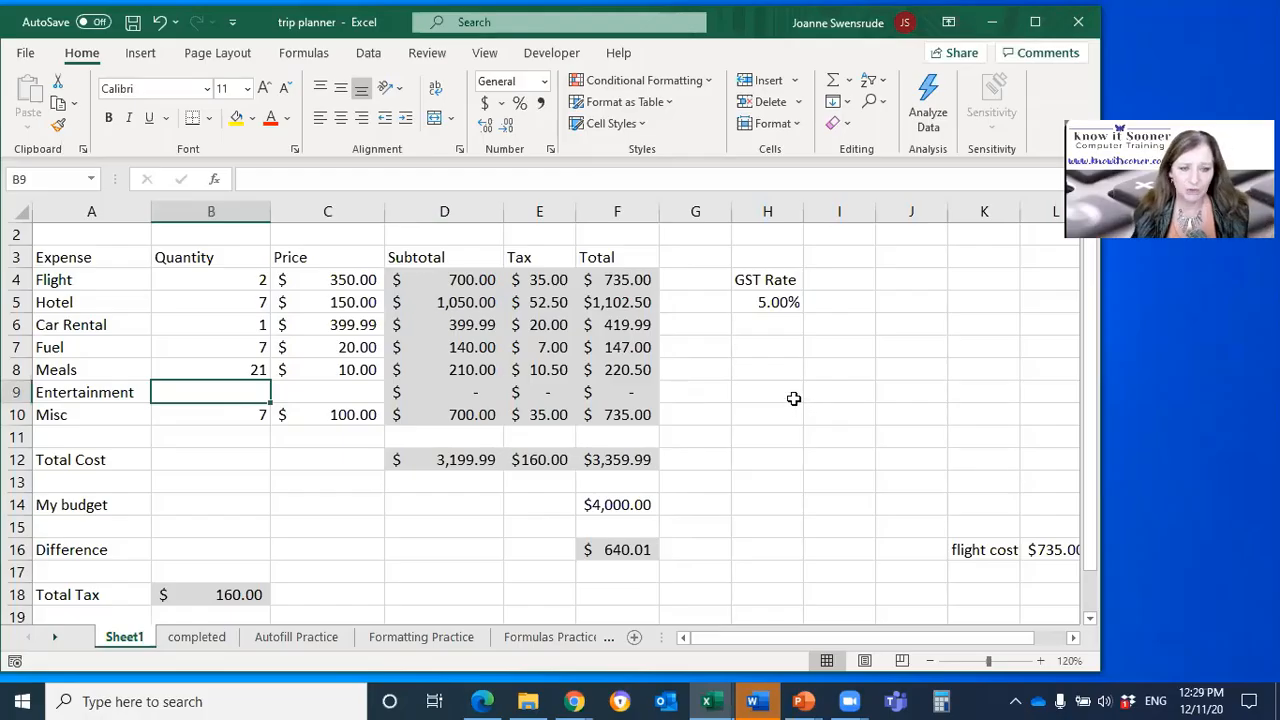
key("Right")
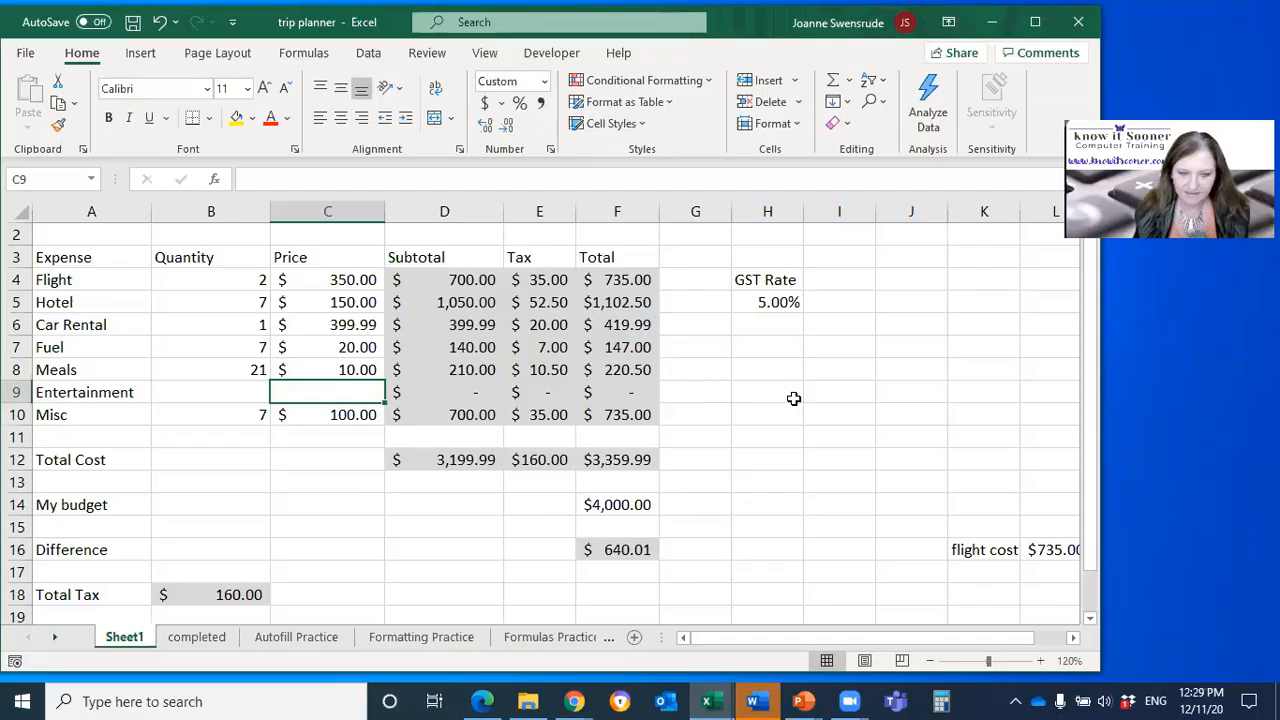
type("100")
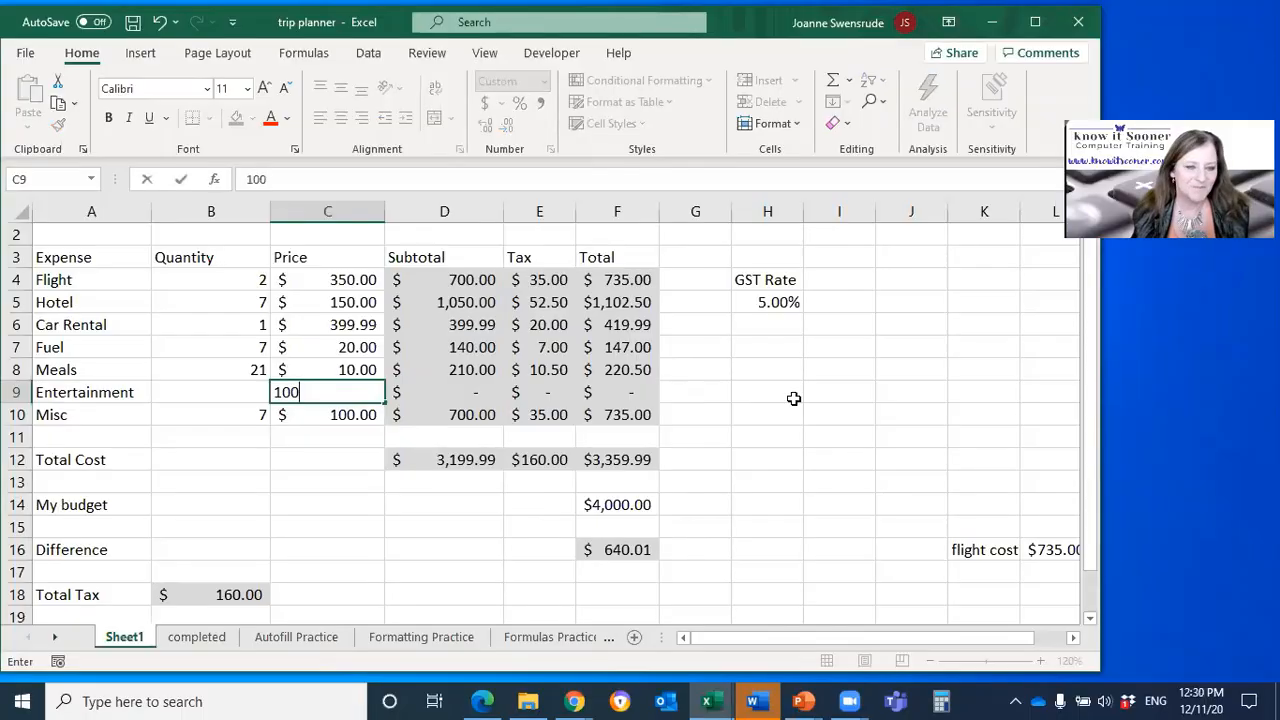
key("Return")
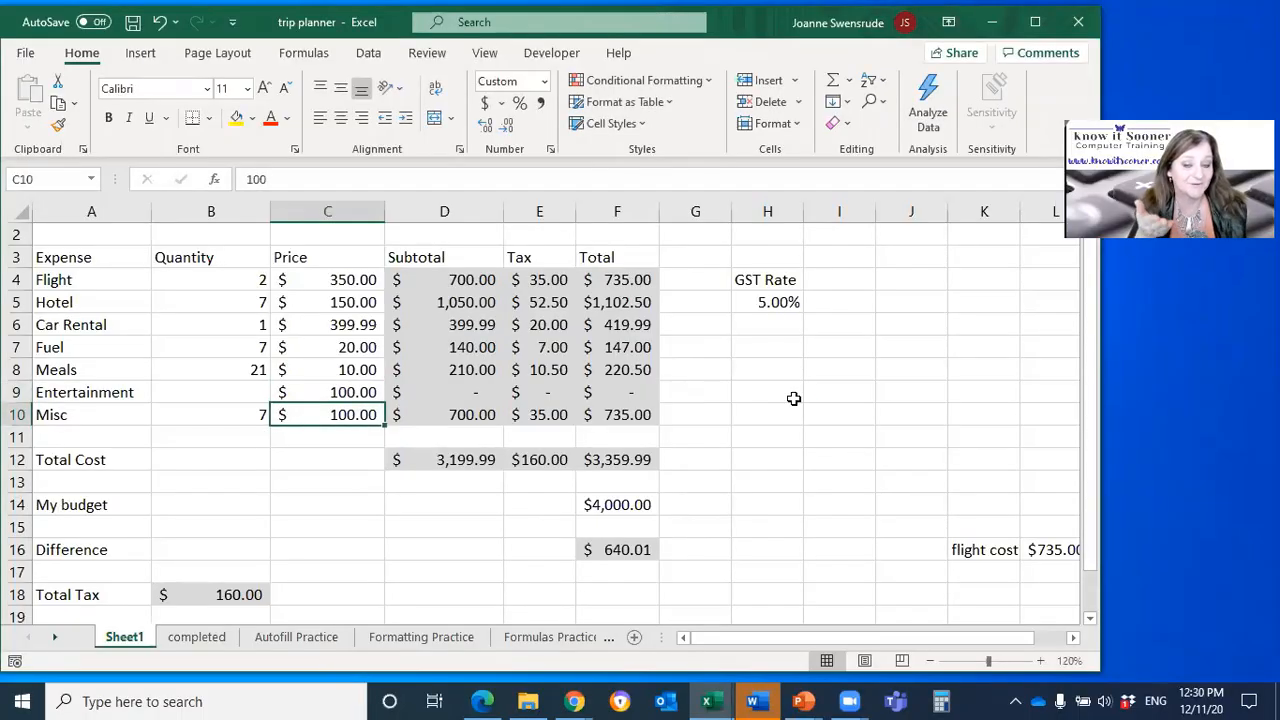
key("Up")
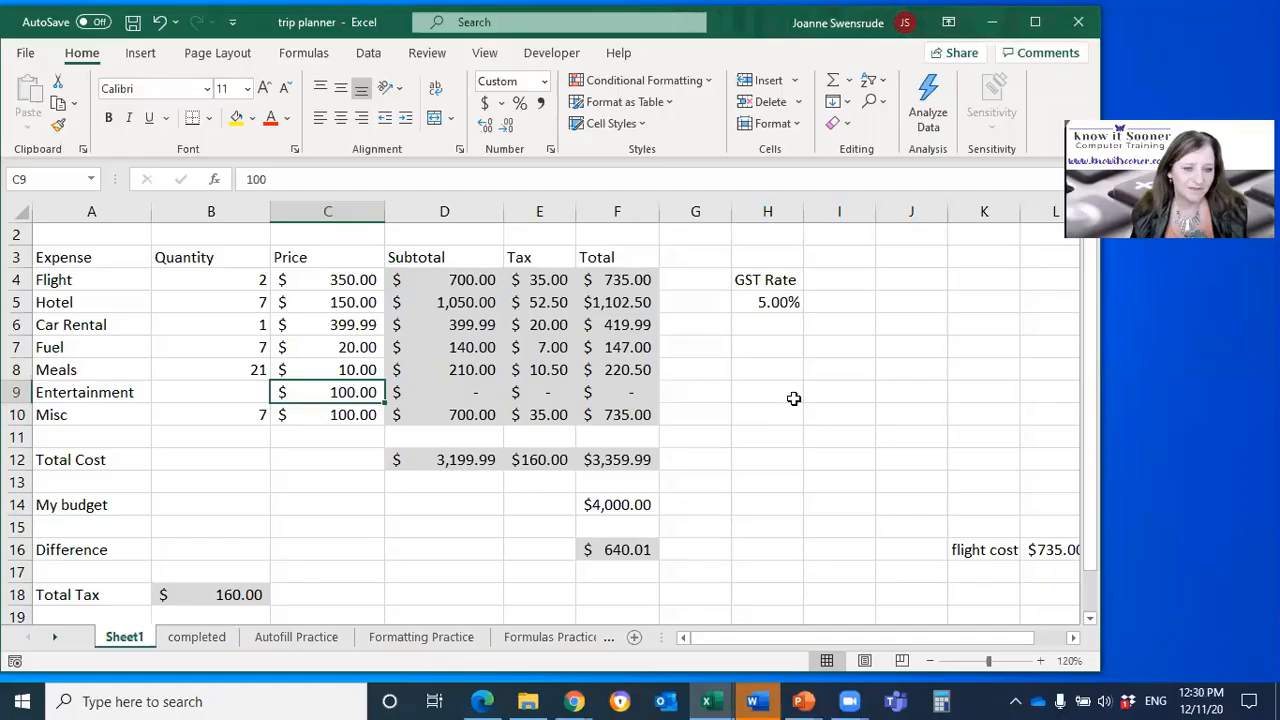
Step: Run Goal Seek to bring F16 to 0 by changing the Entertainment quantity in B9, and discard the result
key("Left")
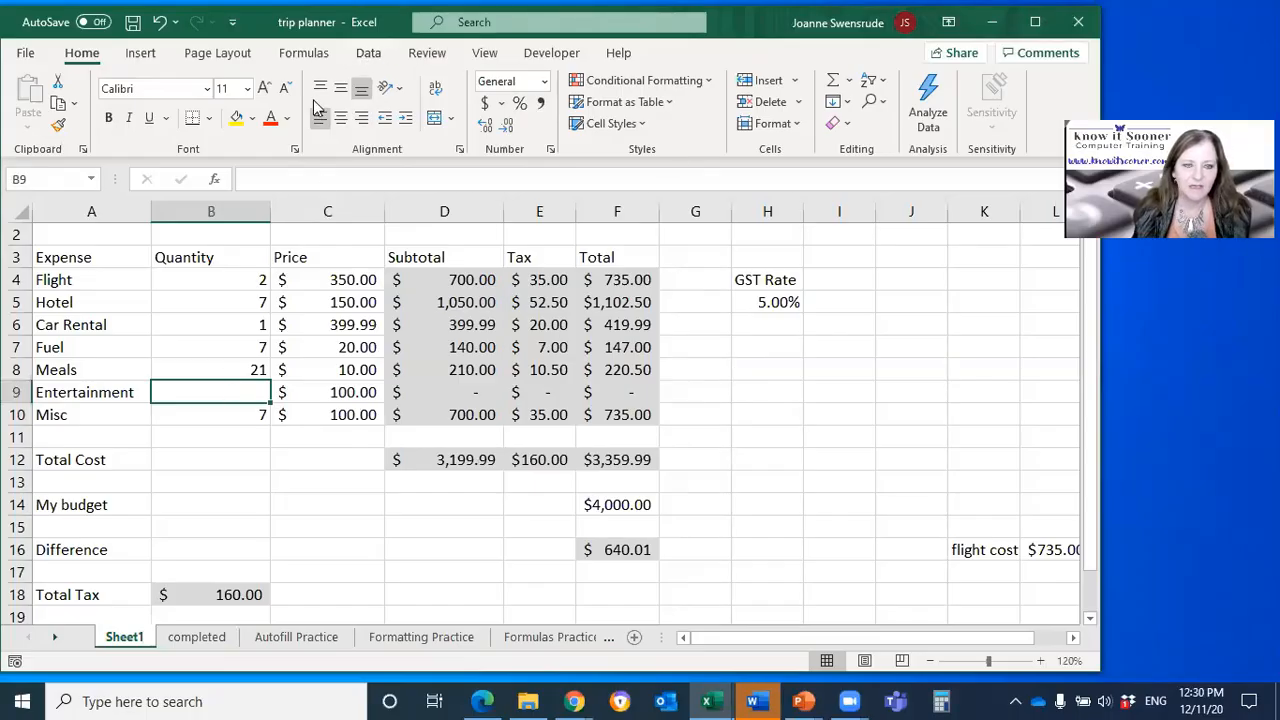
left_click(379, 55)
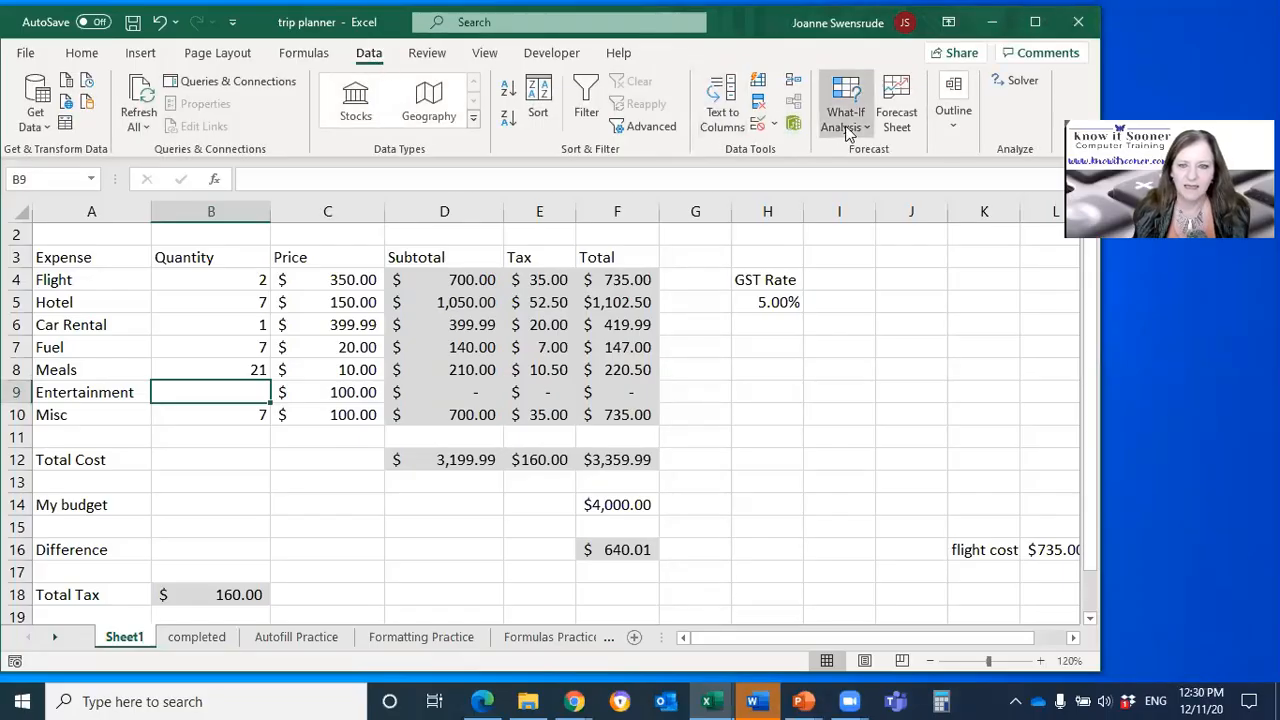
left_click(848, 127)
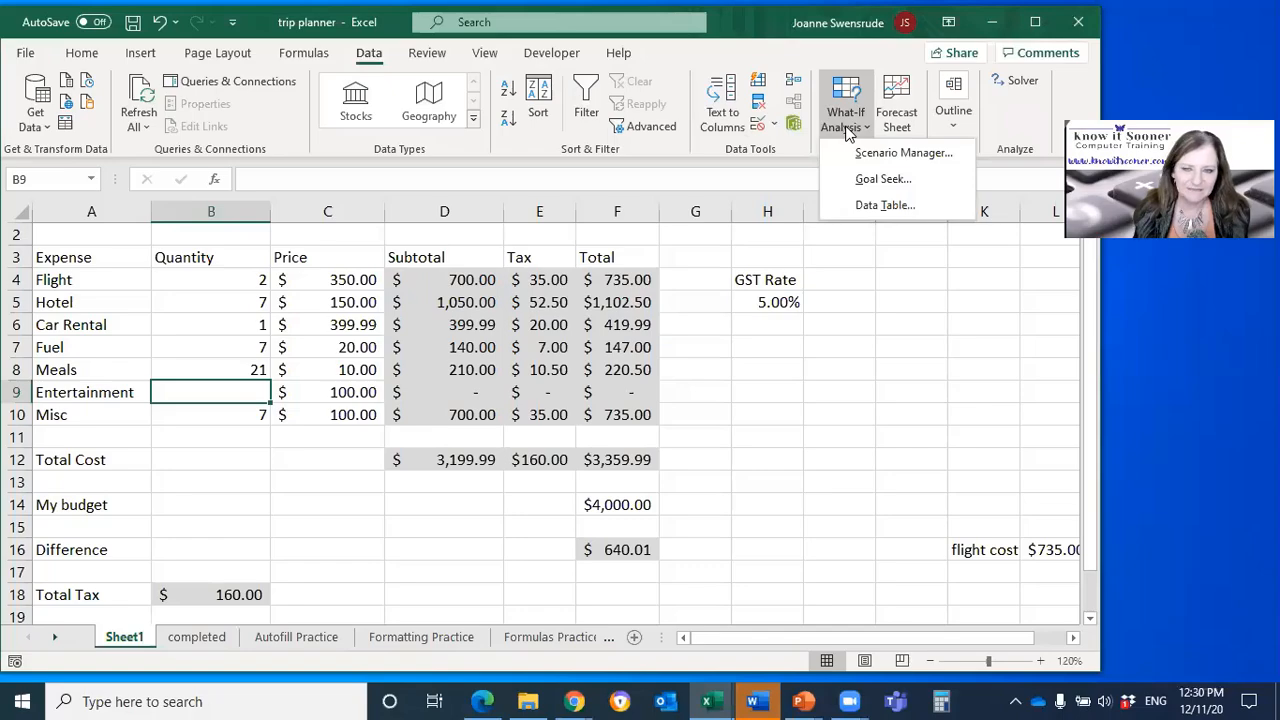
left_click(876, 181)
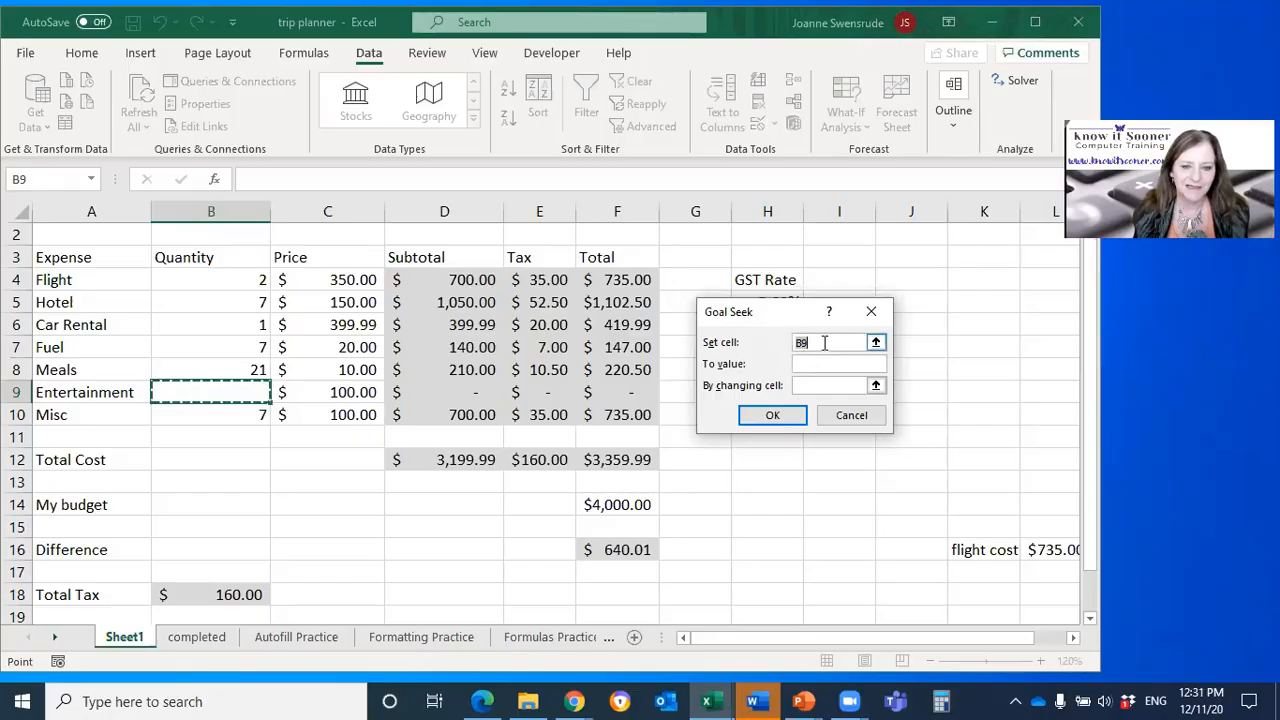
left_click(617, 549)
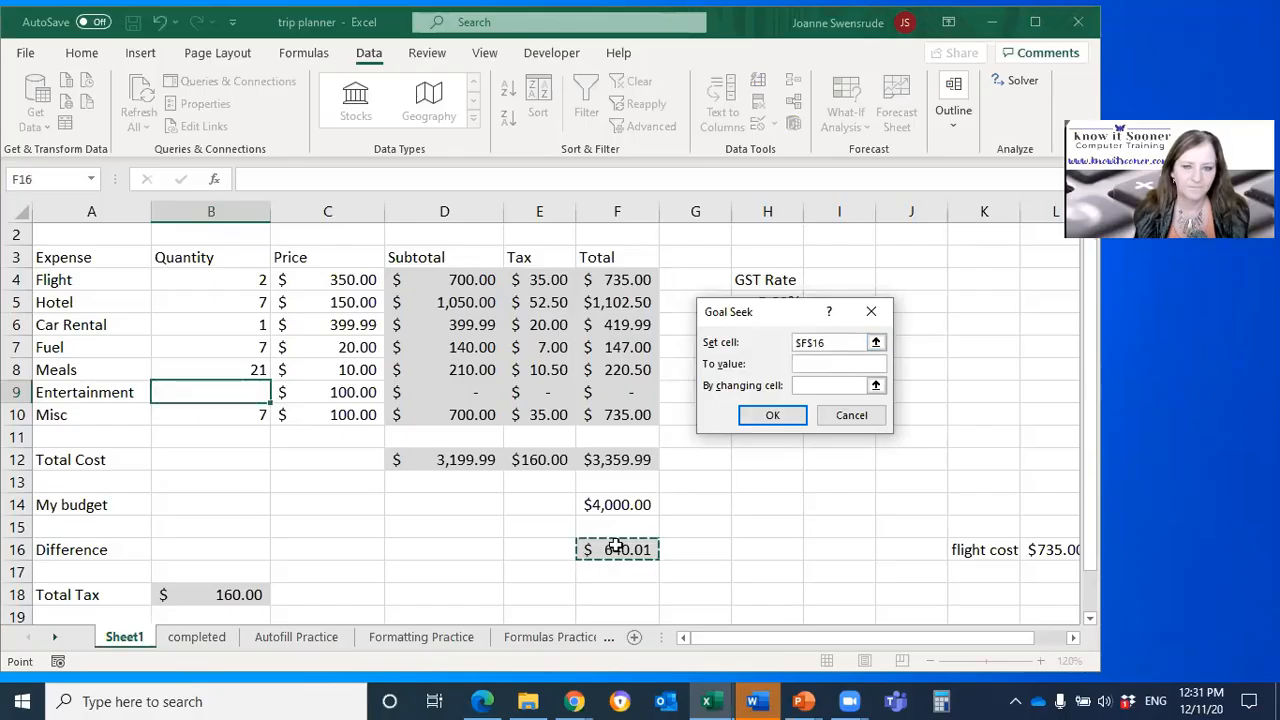
left_click(817, 364)
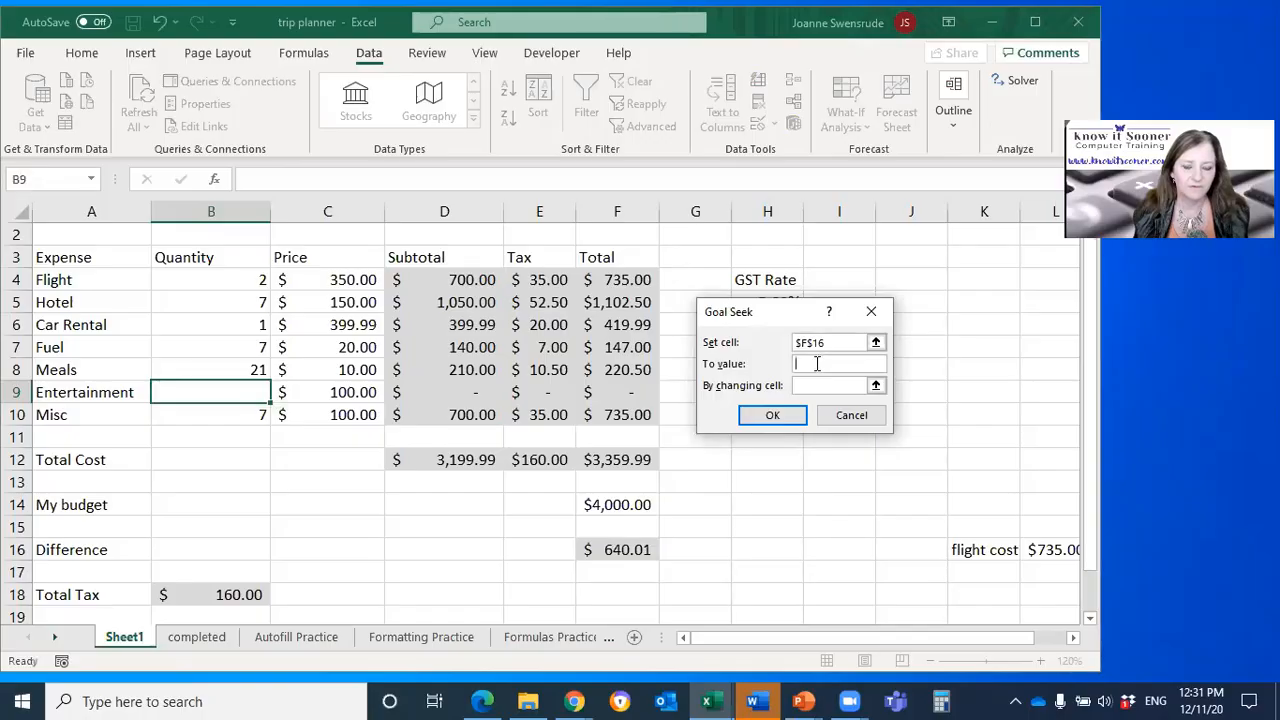
type("0")
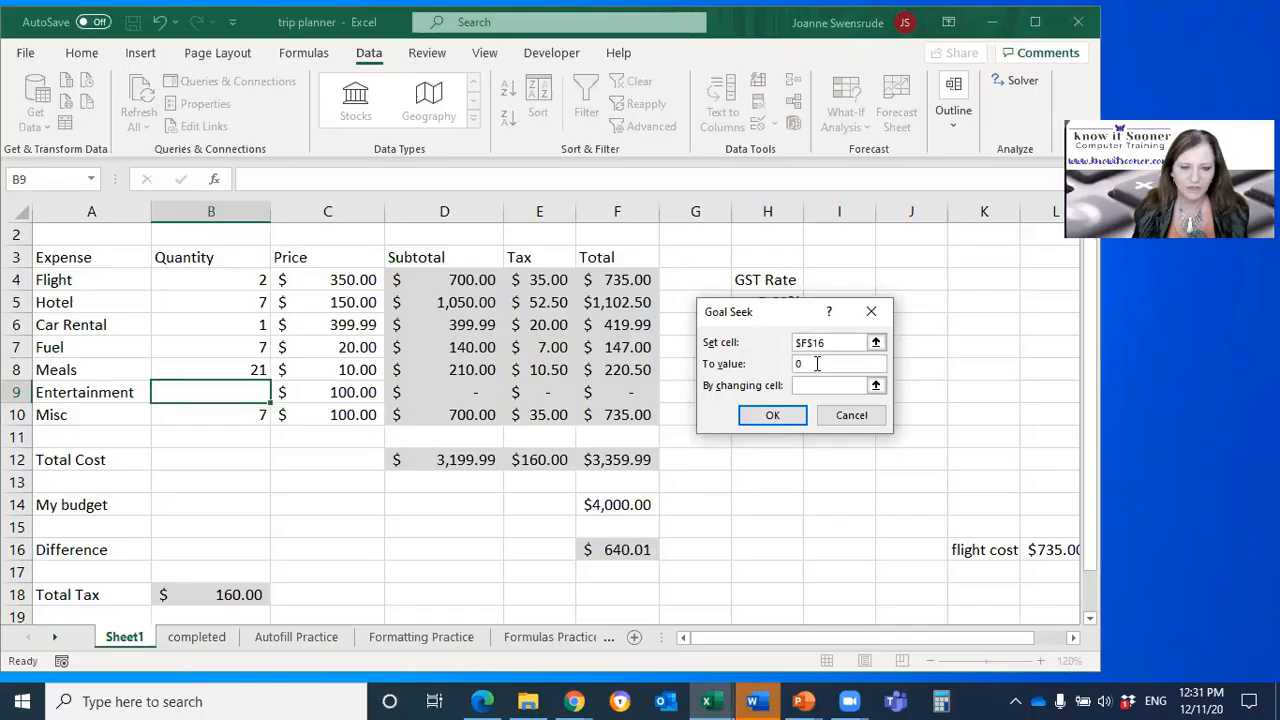
left_click(821, 386)
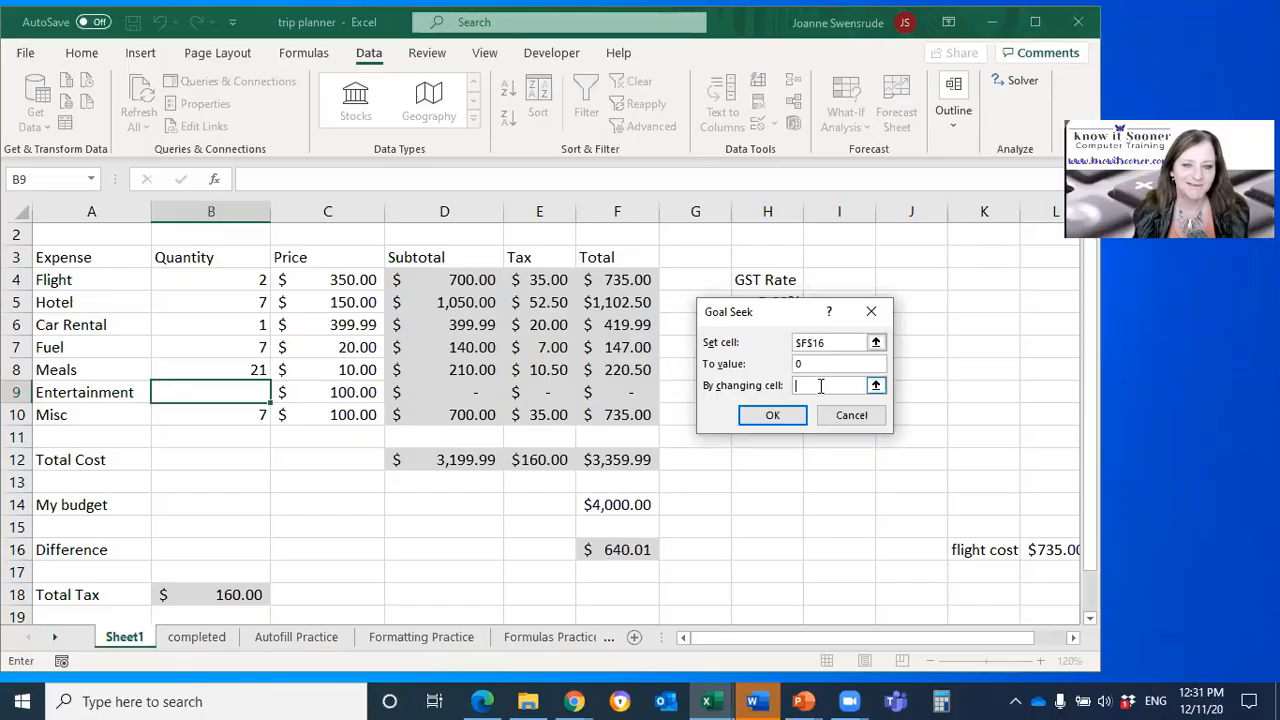
left_click(243, 390)
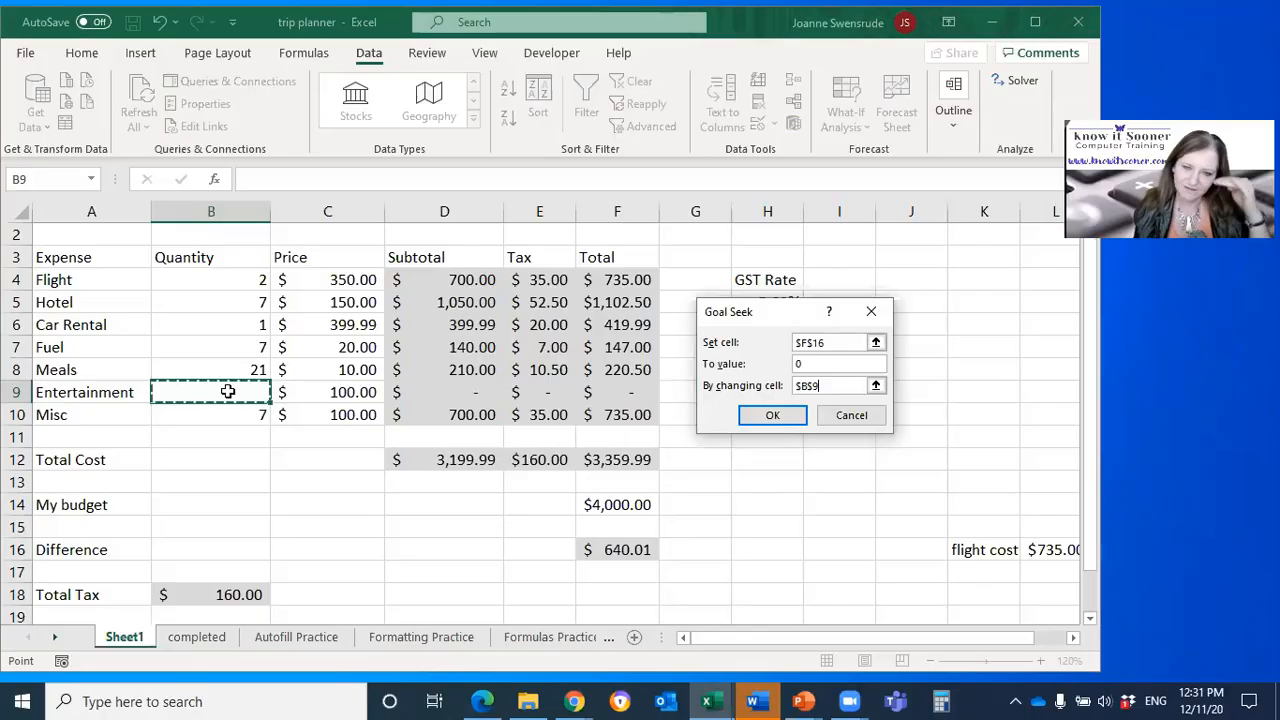
left_click(772, 416)
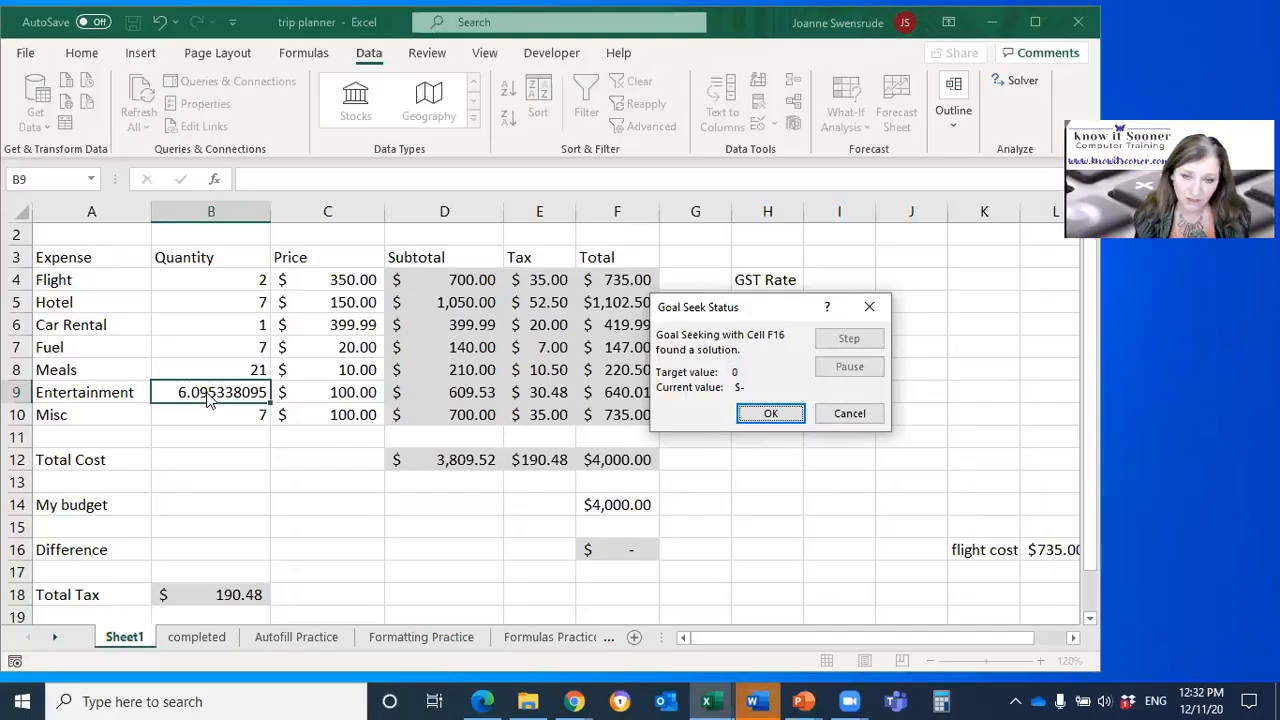
left_click(849, 415)
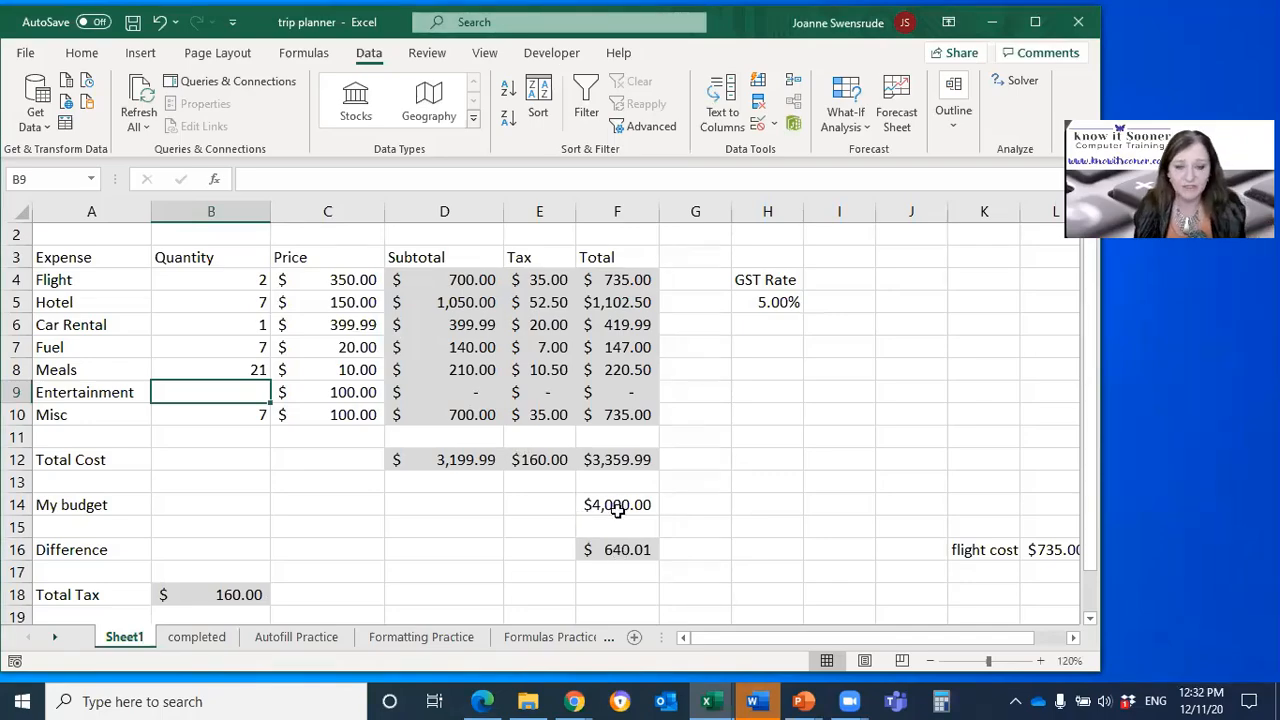
Step: Review the expense range A4:F10, the budget in F14 and the difference formula in F16
left_click_drag(102, 271, 612, 415)
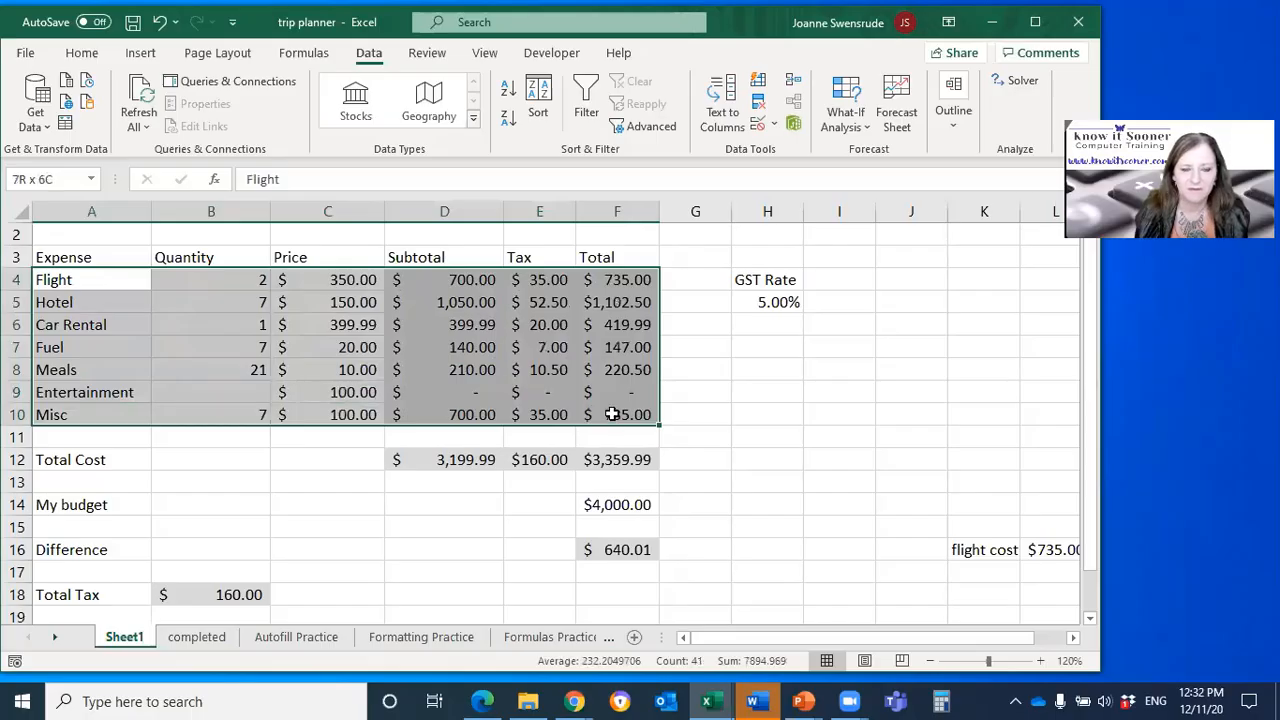
left_click(600, 505)
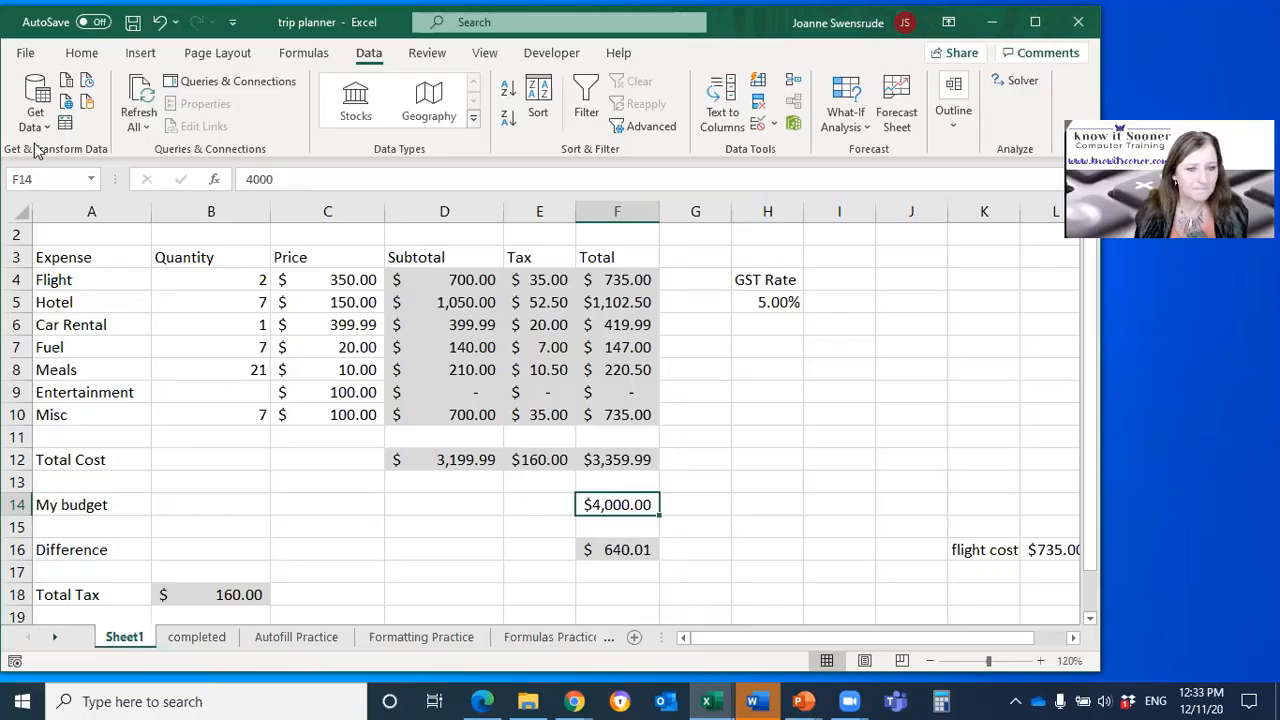
left_click(592, 548)
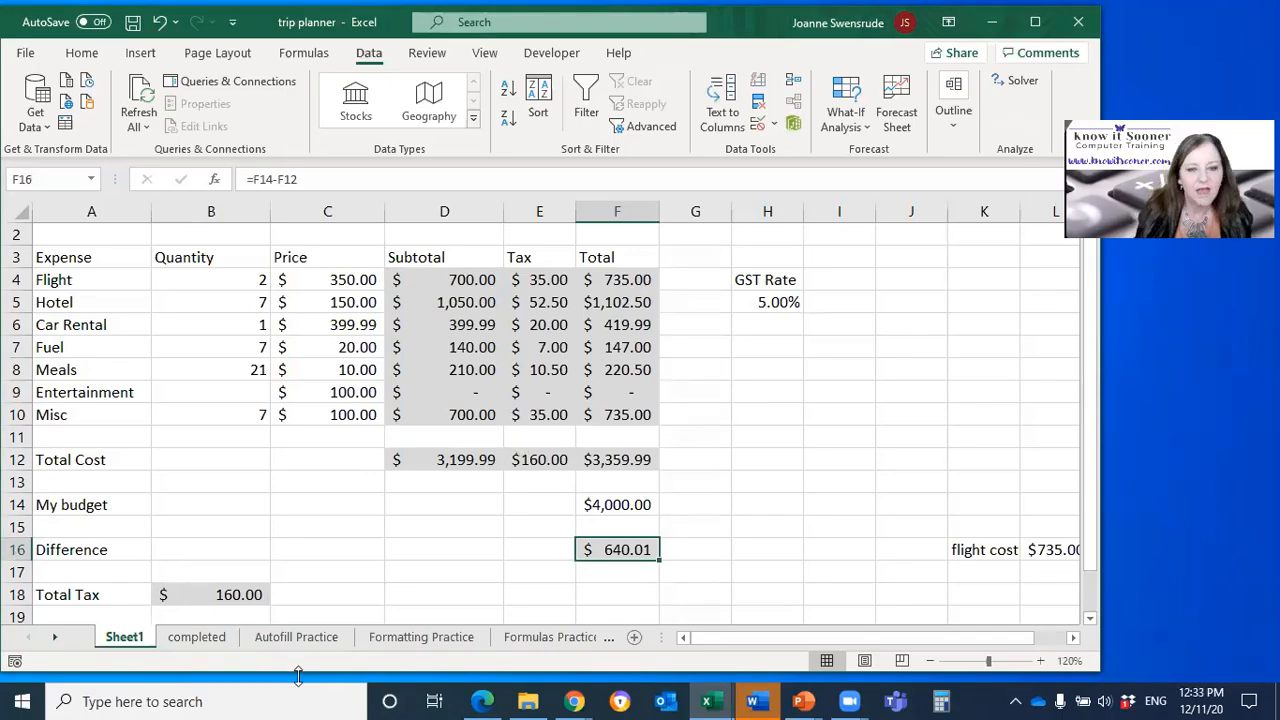
Step: Show all formulas in the sheet, switch back to values, and compare the Total Cost sum range in D12 with blank row 11
left_click(458, 463)
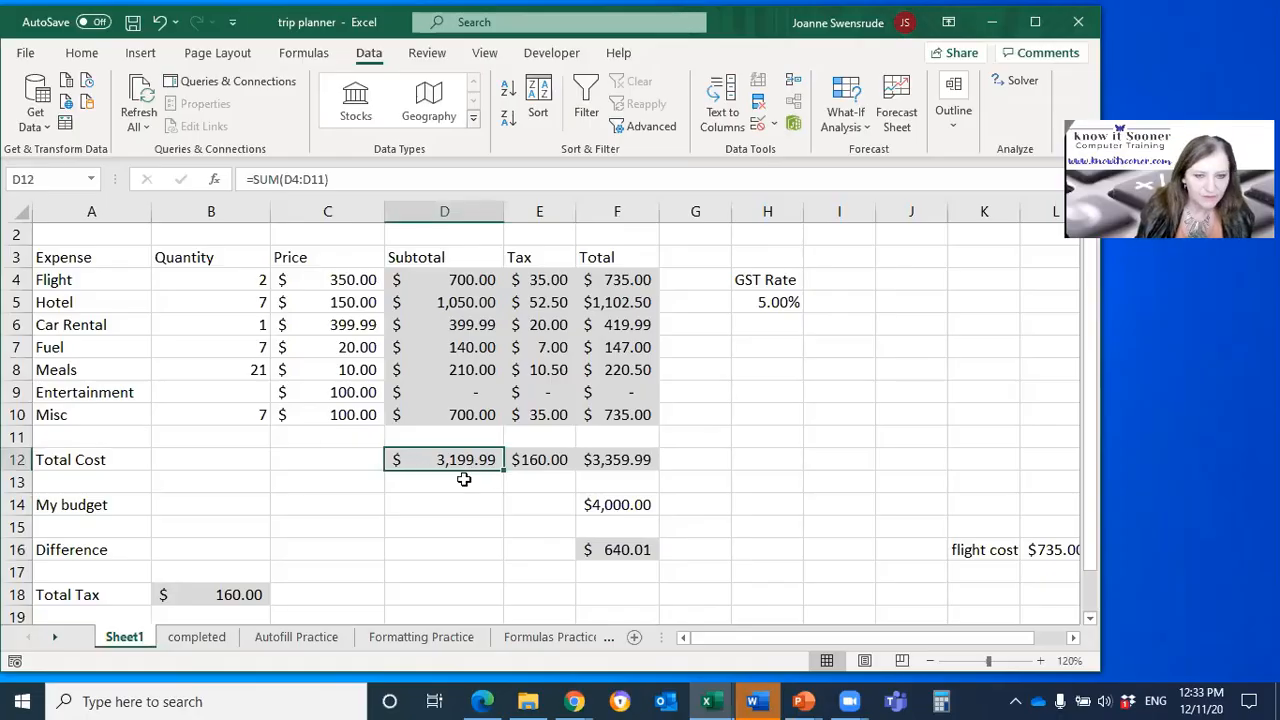
key("ctrl+grave")
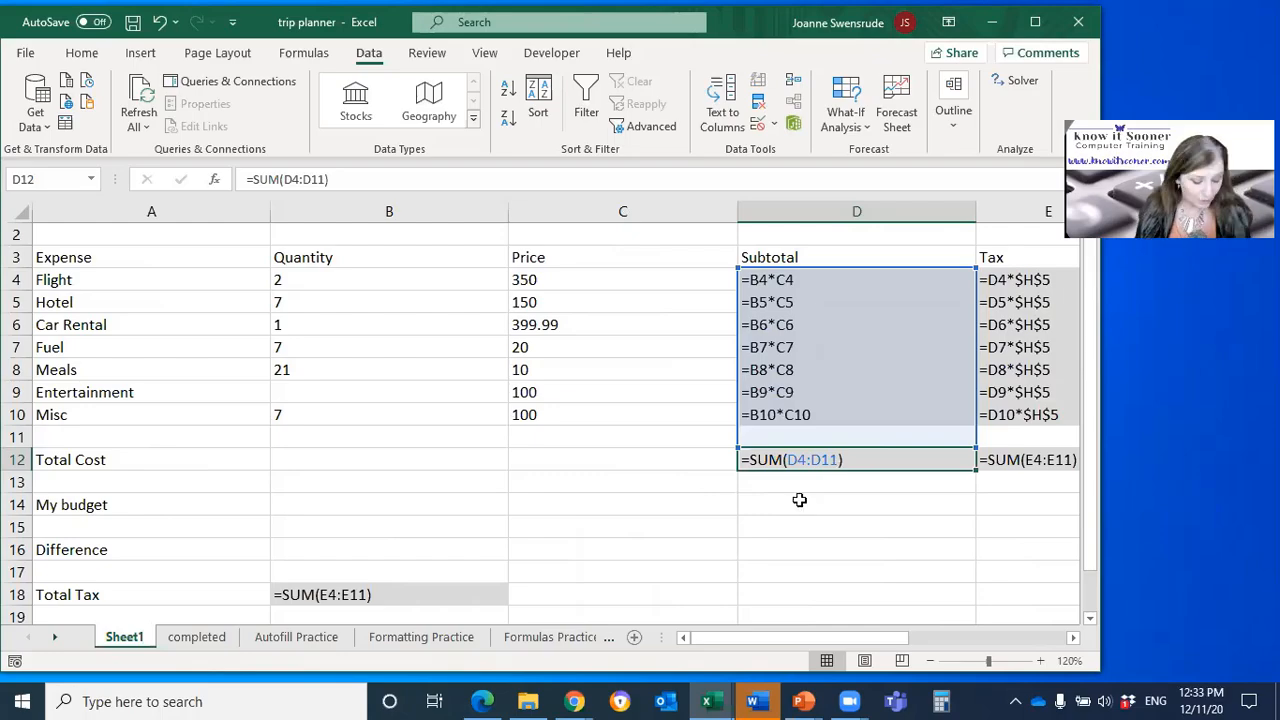
key("ctrl+grave")
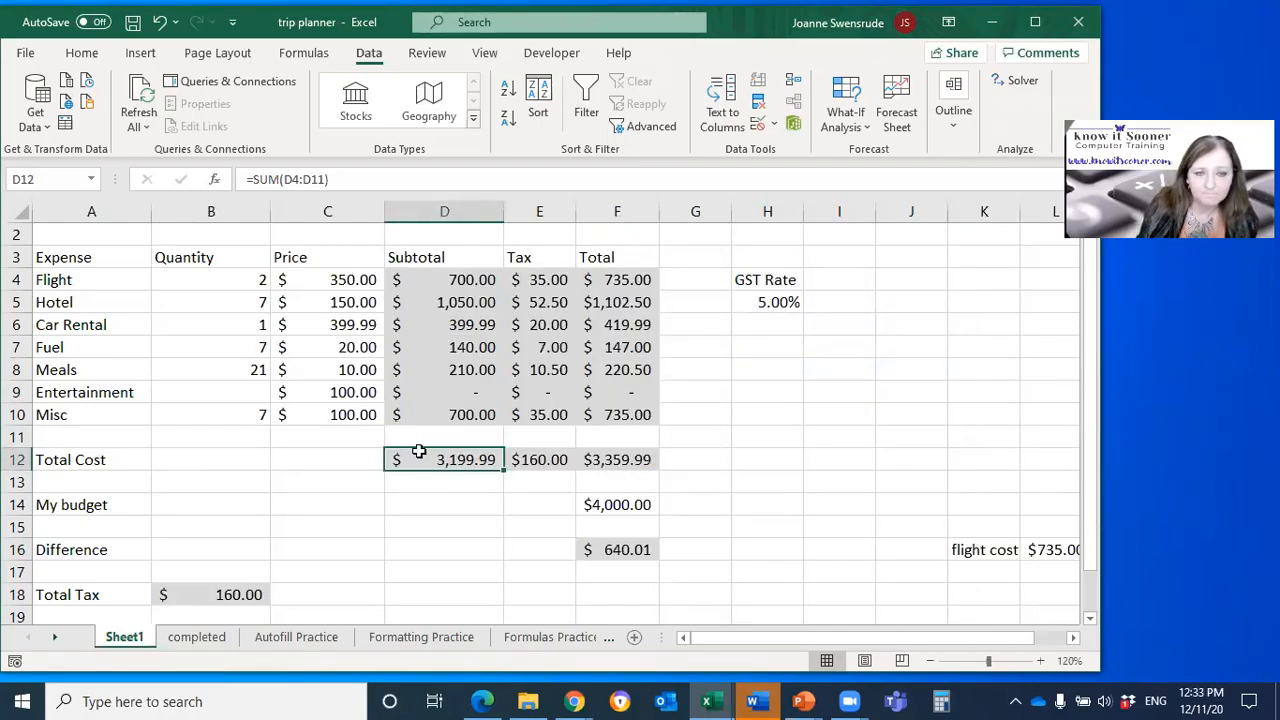
left_click(15, 434)
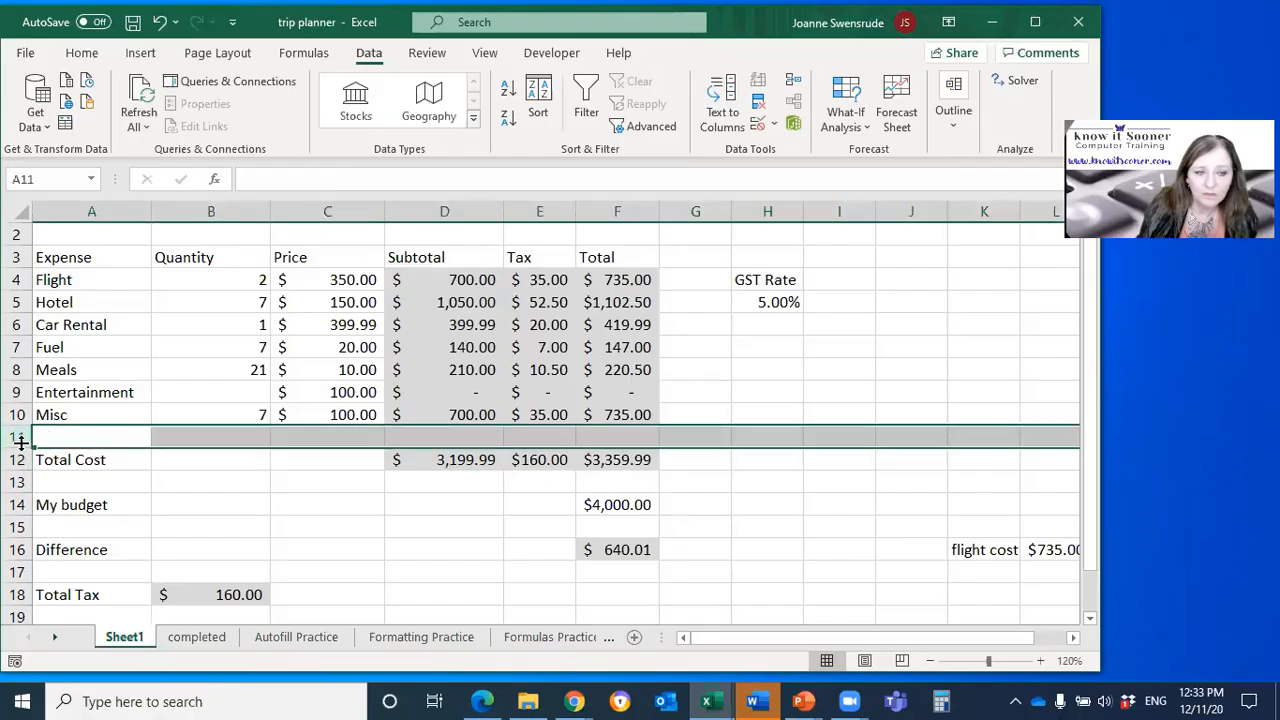
left_click(494, 460)
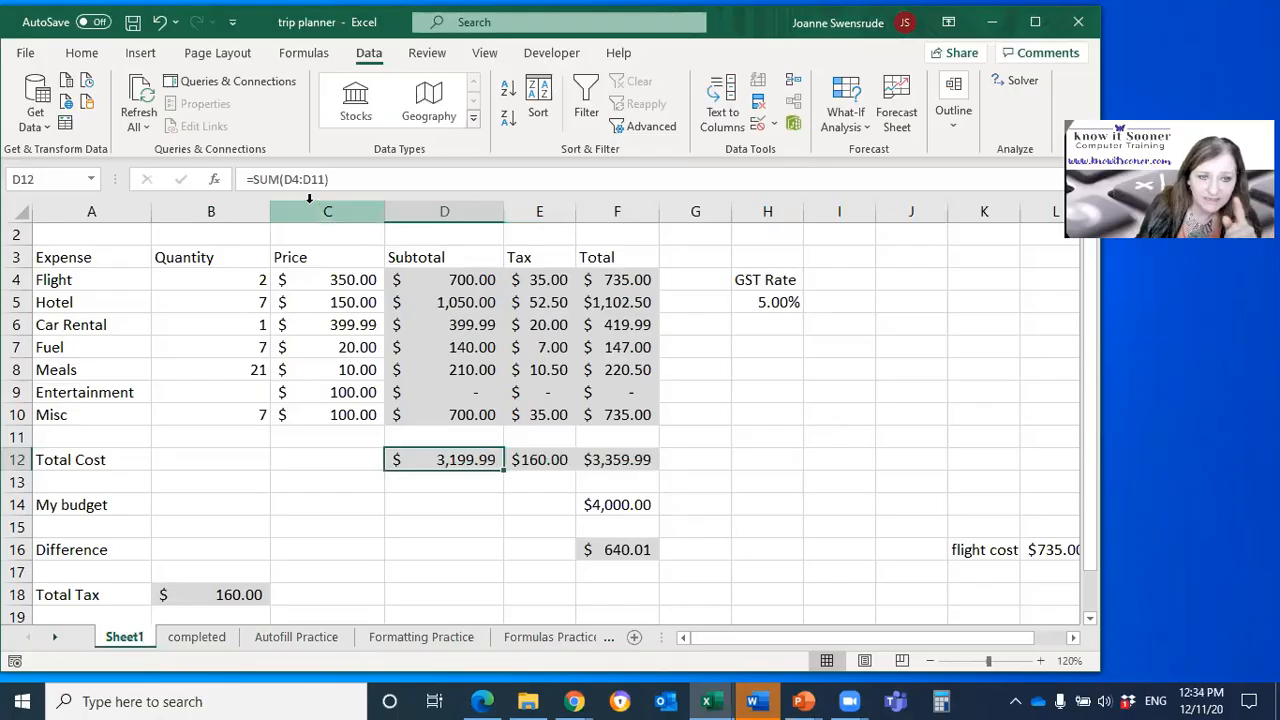
Step: Insert a blank row at row 11, above the Total Cost row
left_click(17, 437)
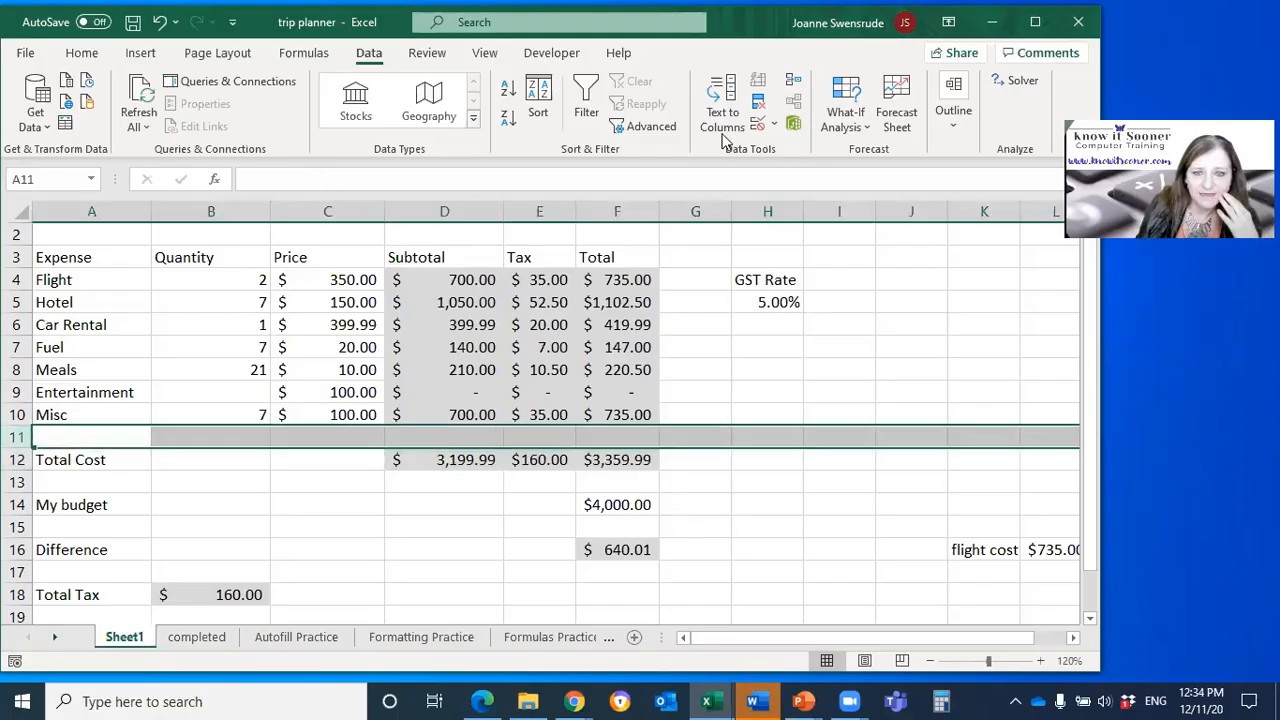
left_click(82, 52)
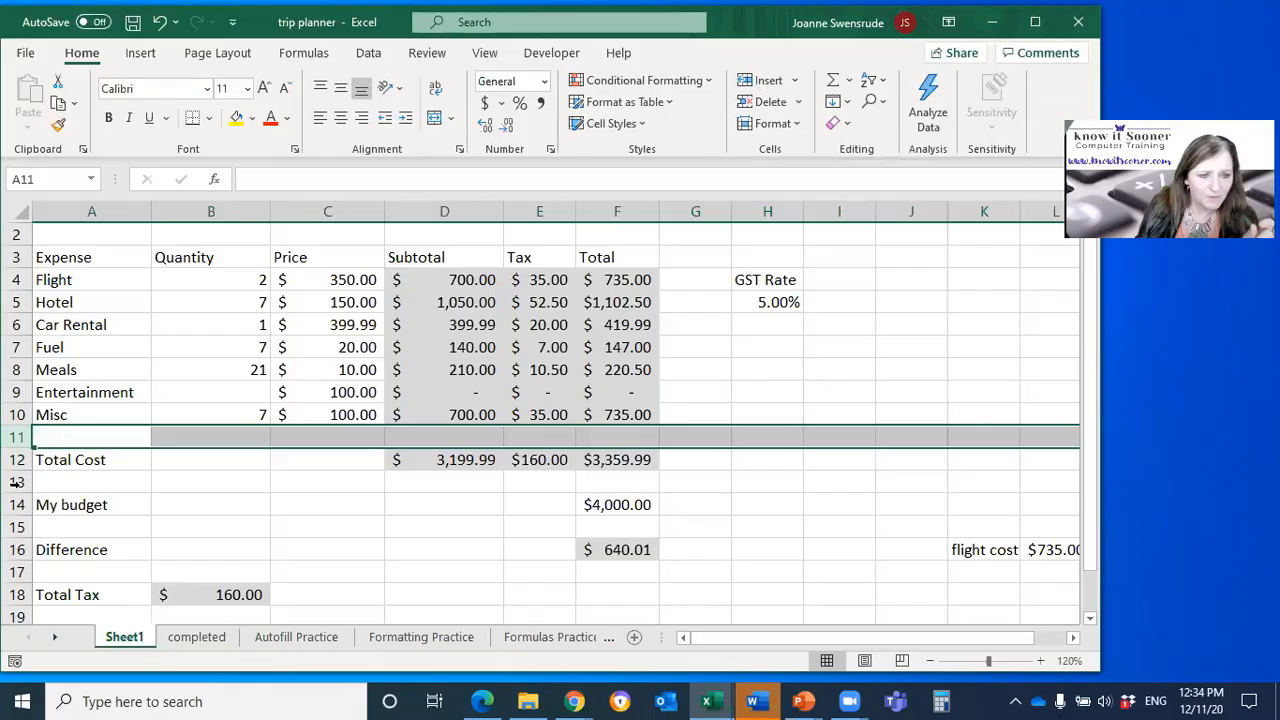
left_click(15, 434)
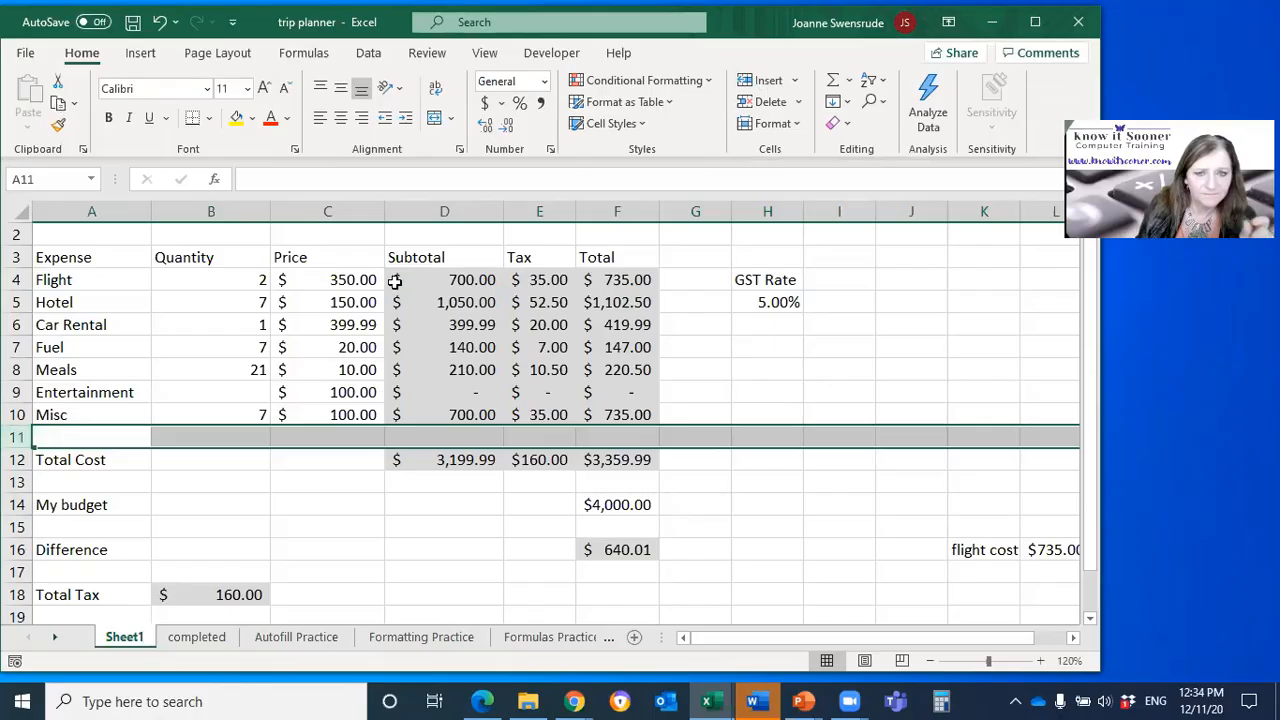
left_click(763, 82)
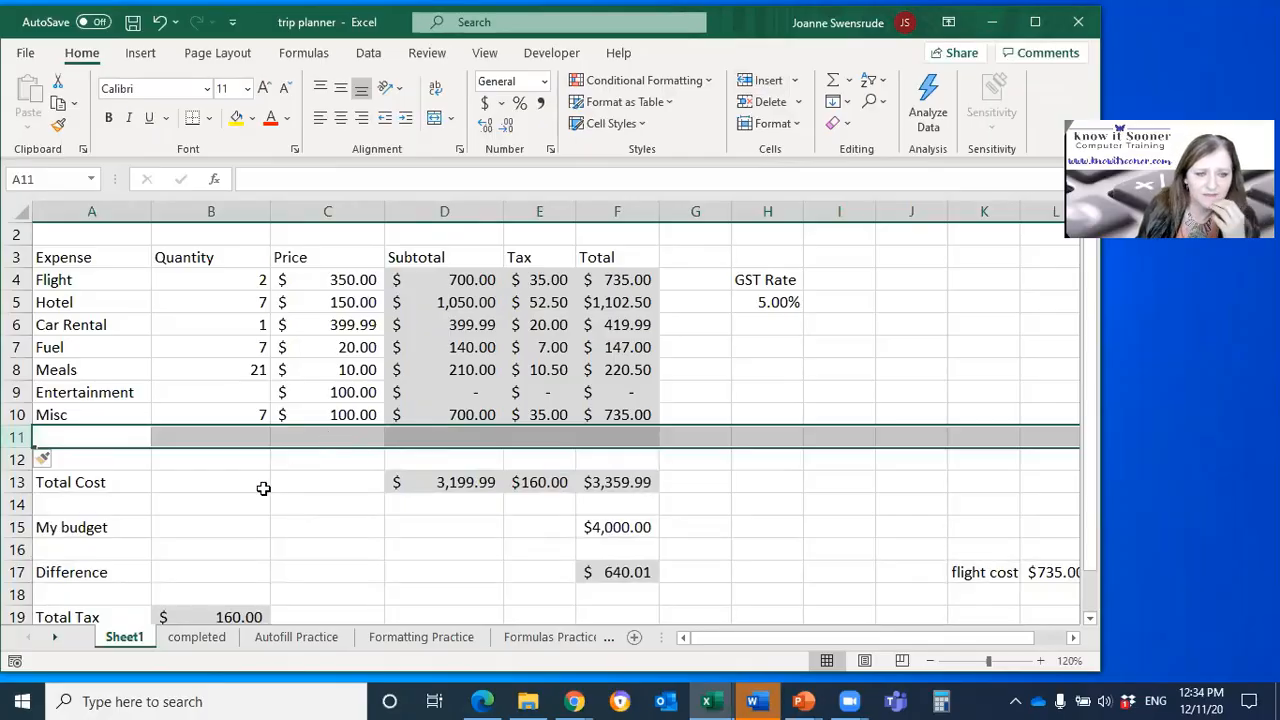
Step: Show all formulas, check the Total Cost sum range in D13, and switch back to values
key("ctrl+grave")
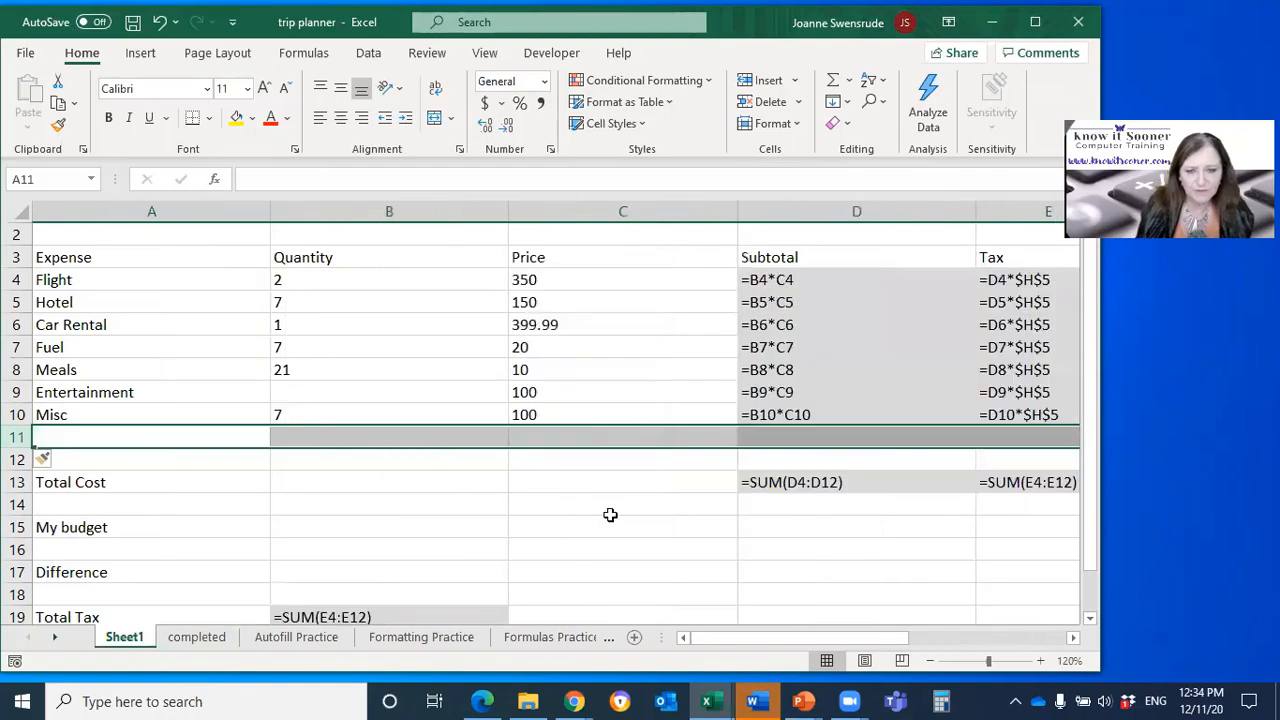
left_click(836, 484)
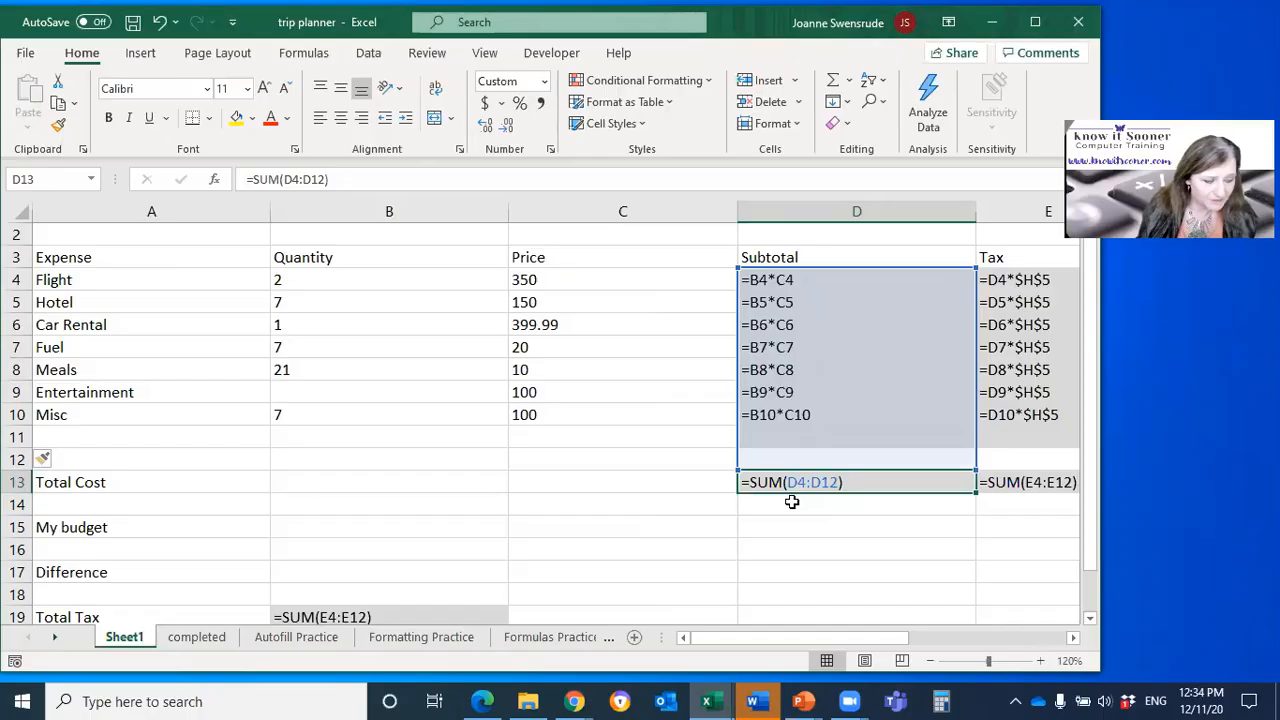
key("ctrl+grave")
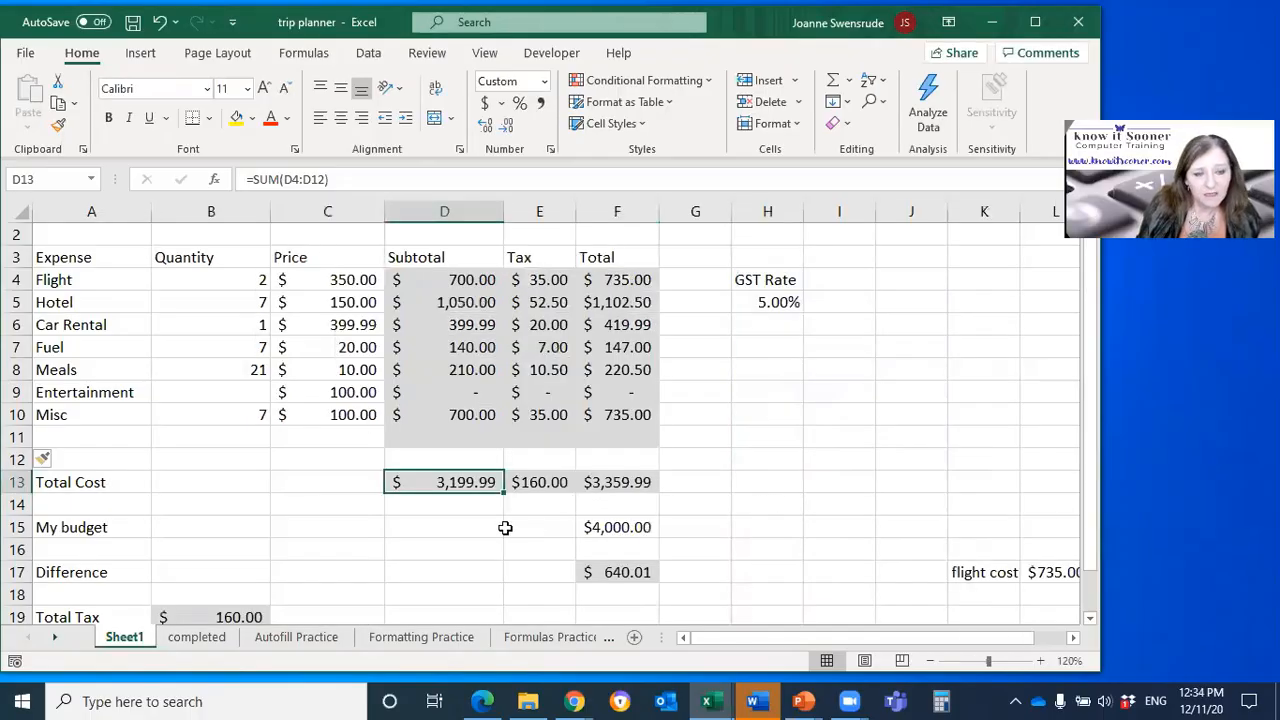
left_click_drag(850, 637, 760, 660)
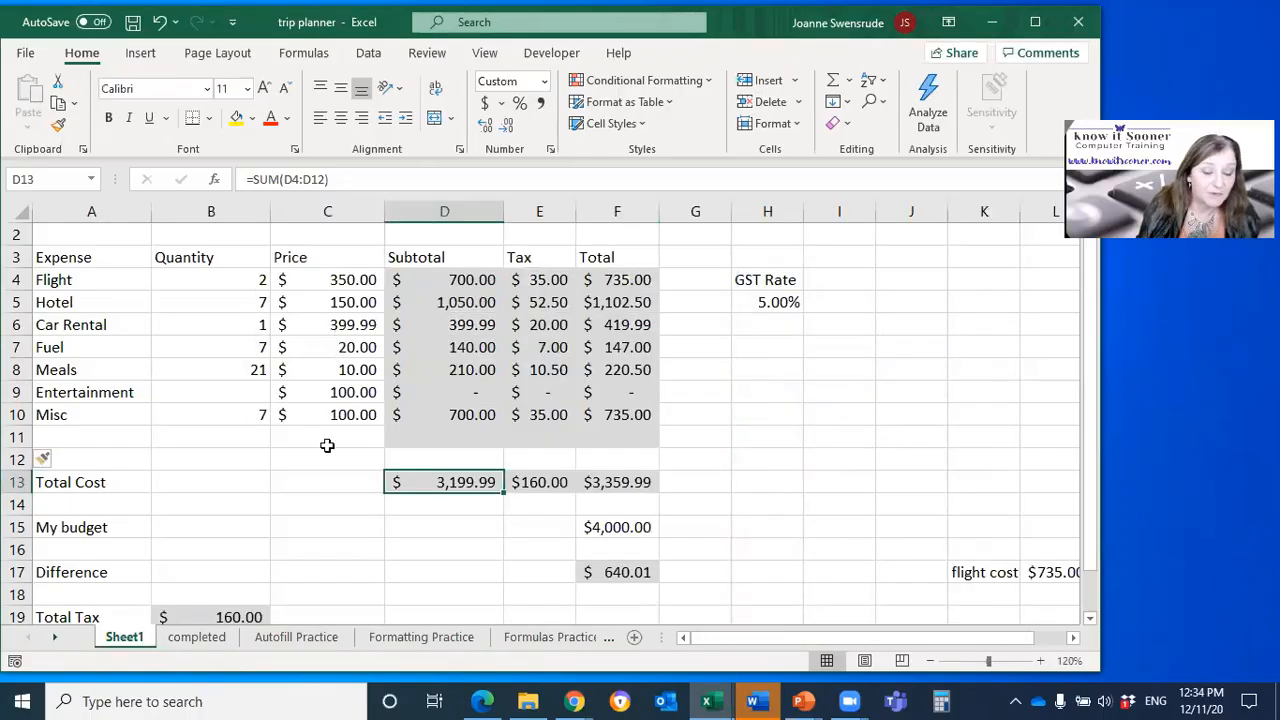
Step: Enter the label "Total" in D1 above the expense table
left_click(85, 482)
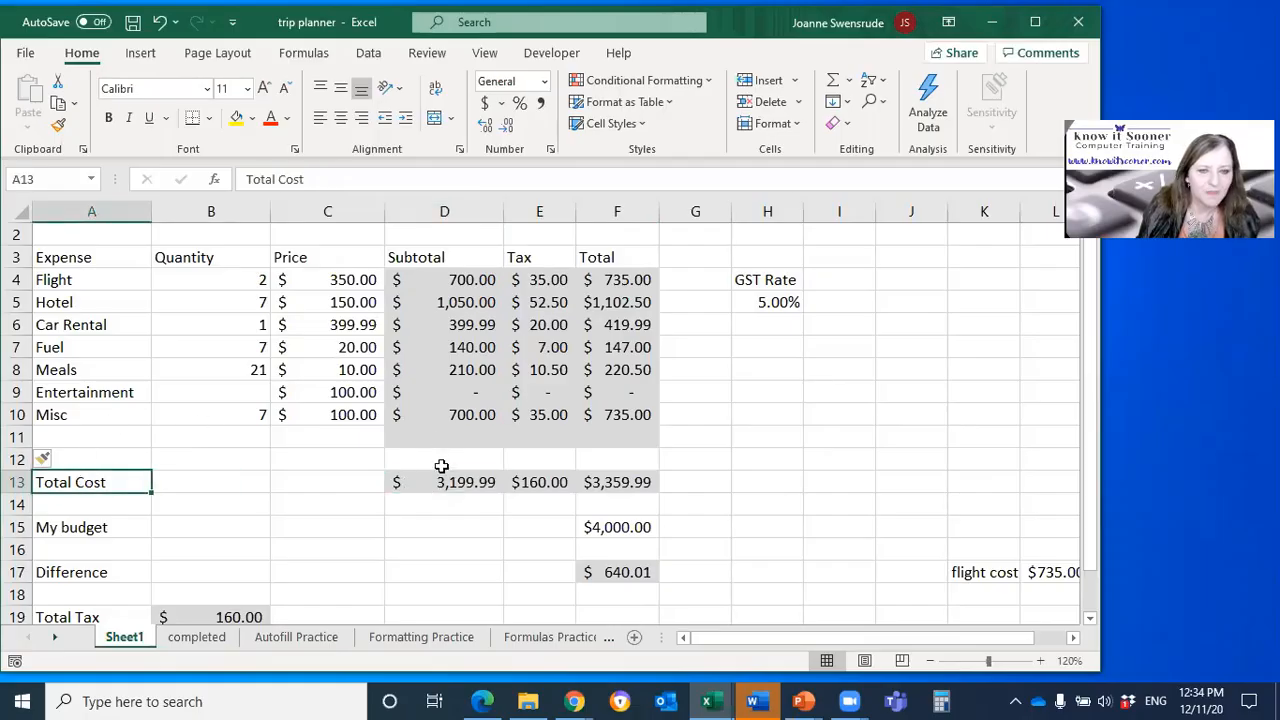
scroll(474, 566, "up", 1)
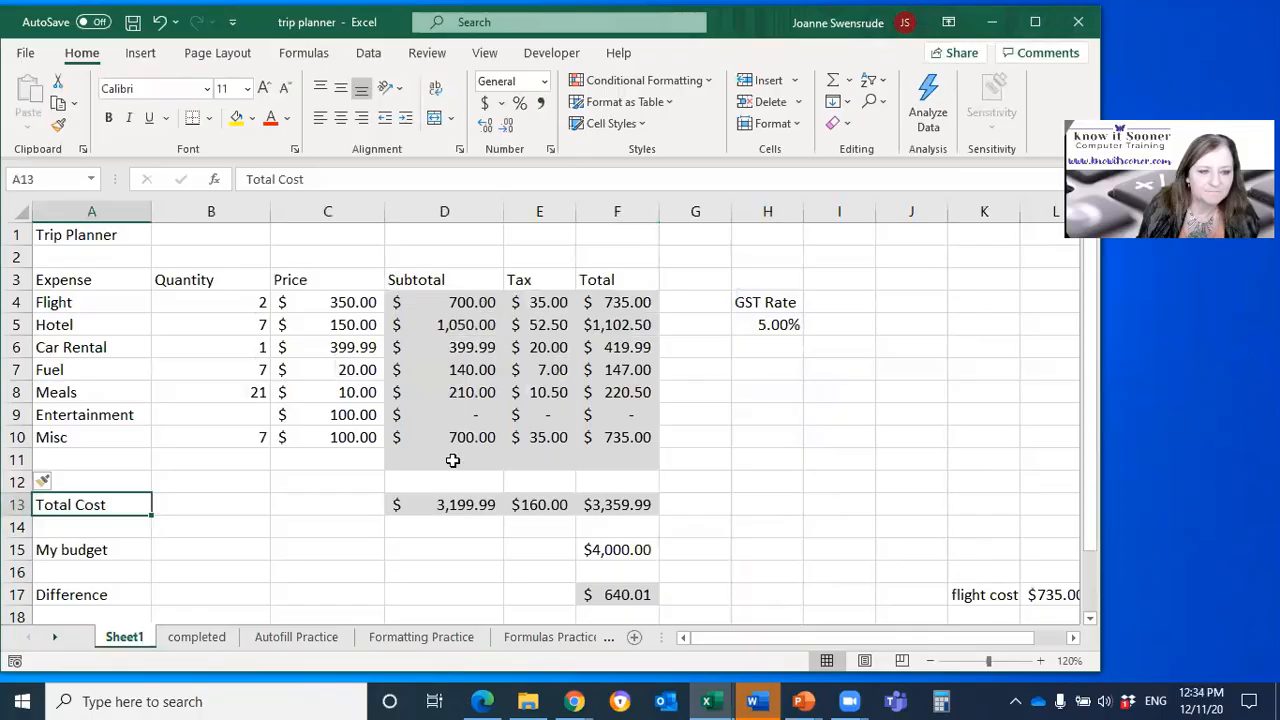
left_click(408, 238)
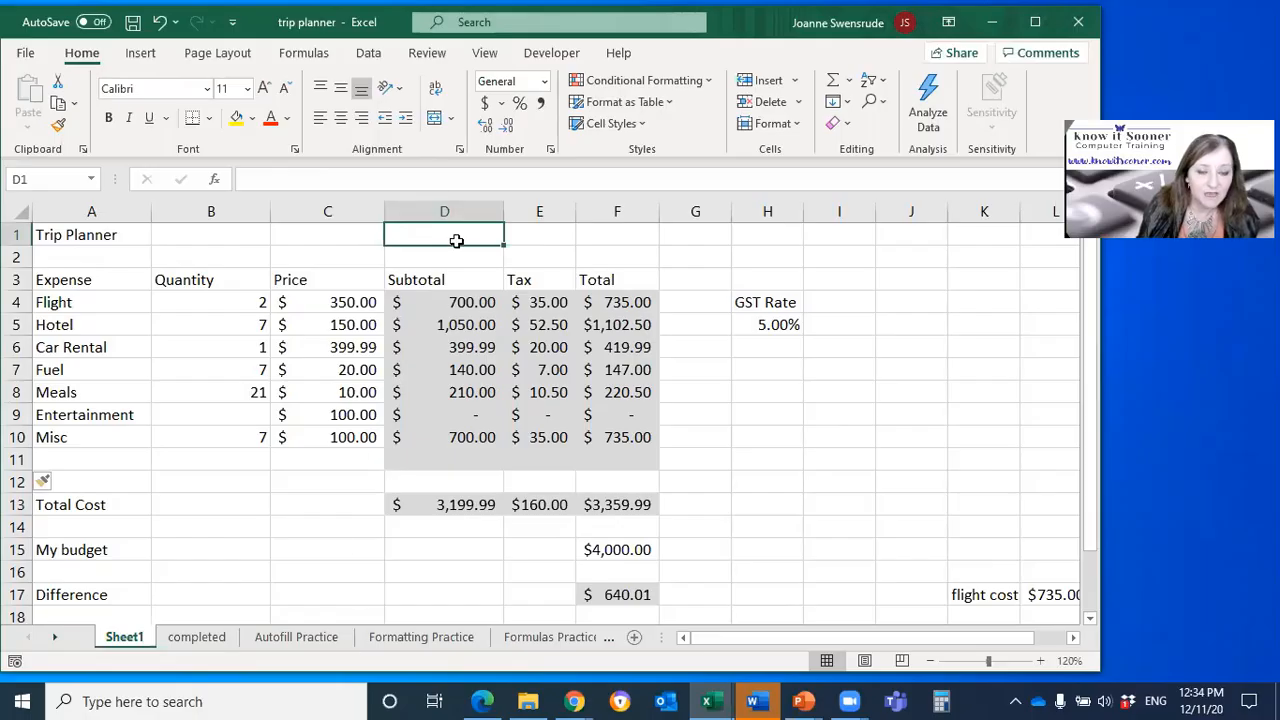
type("Total")
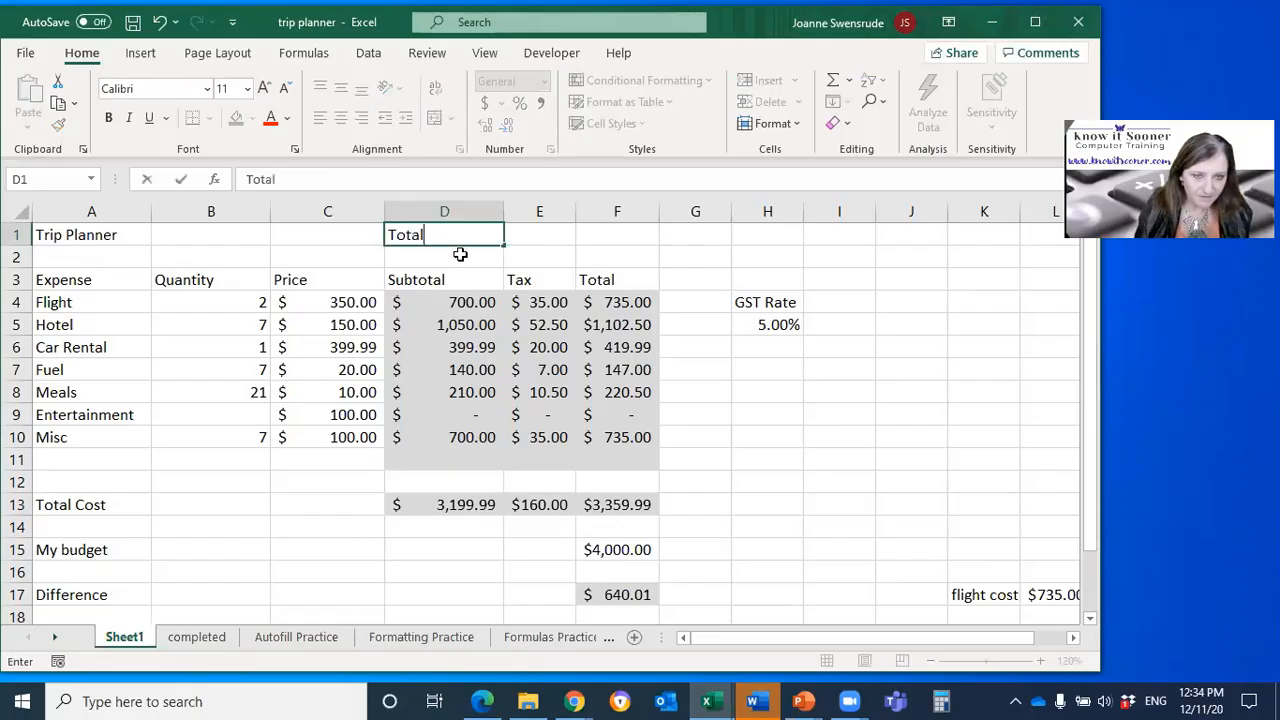
key("Tab")
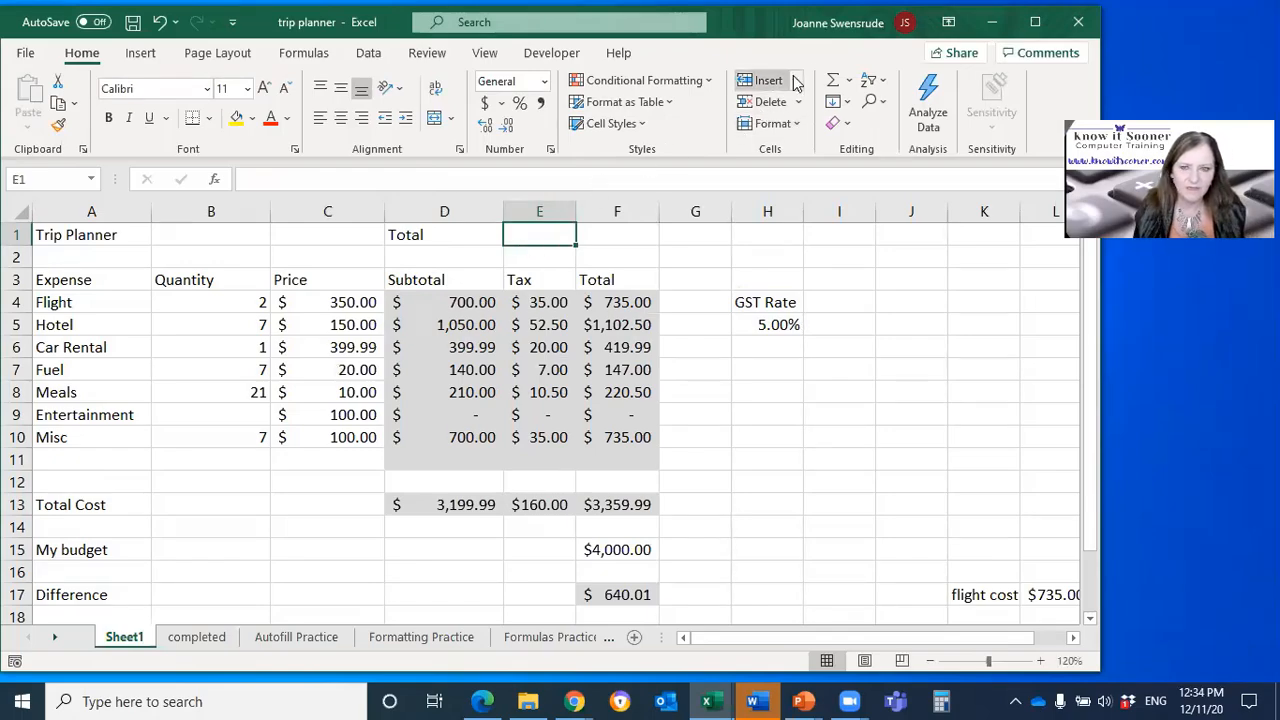
Step: Set up a SUM of the Total column range F4:F11 in E1 and discard the formula
left_click(833, 79)
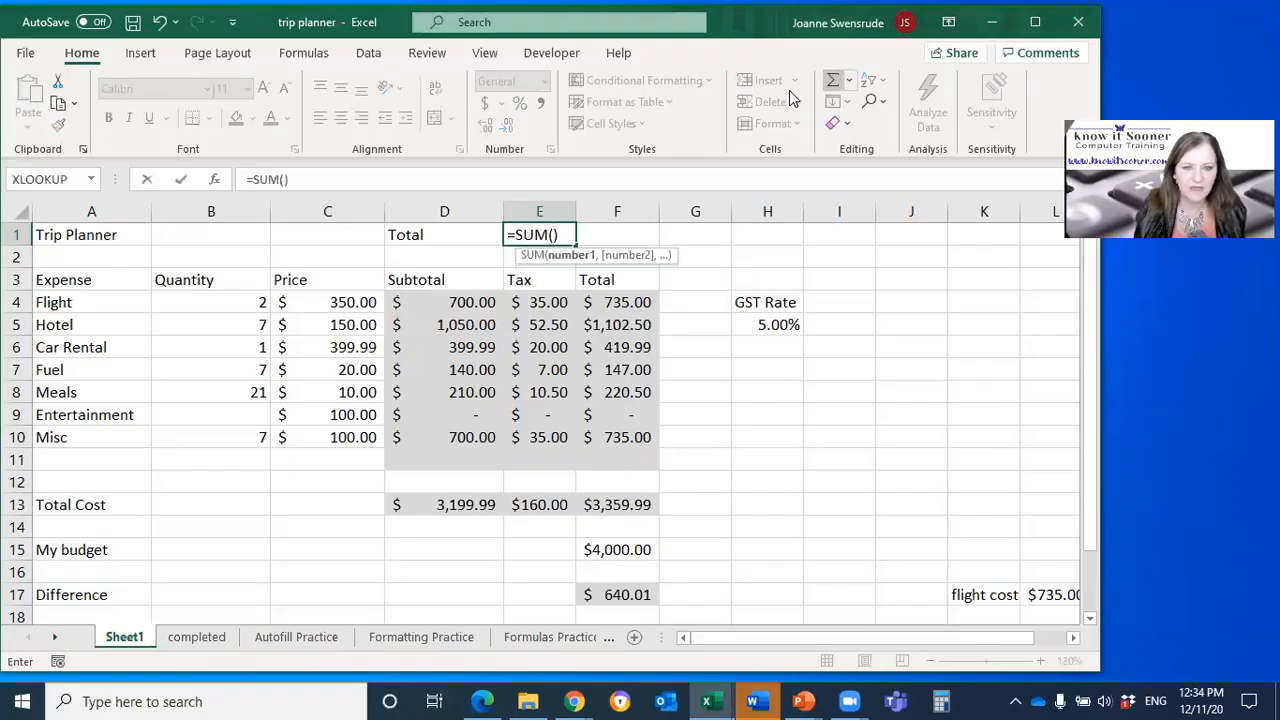
left_click_drag(614, 302, 620, 464)
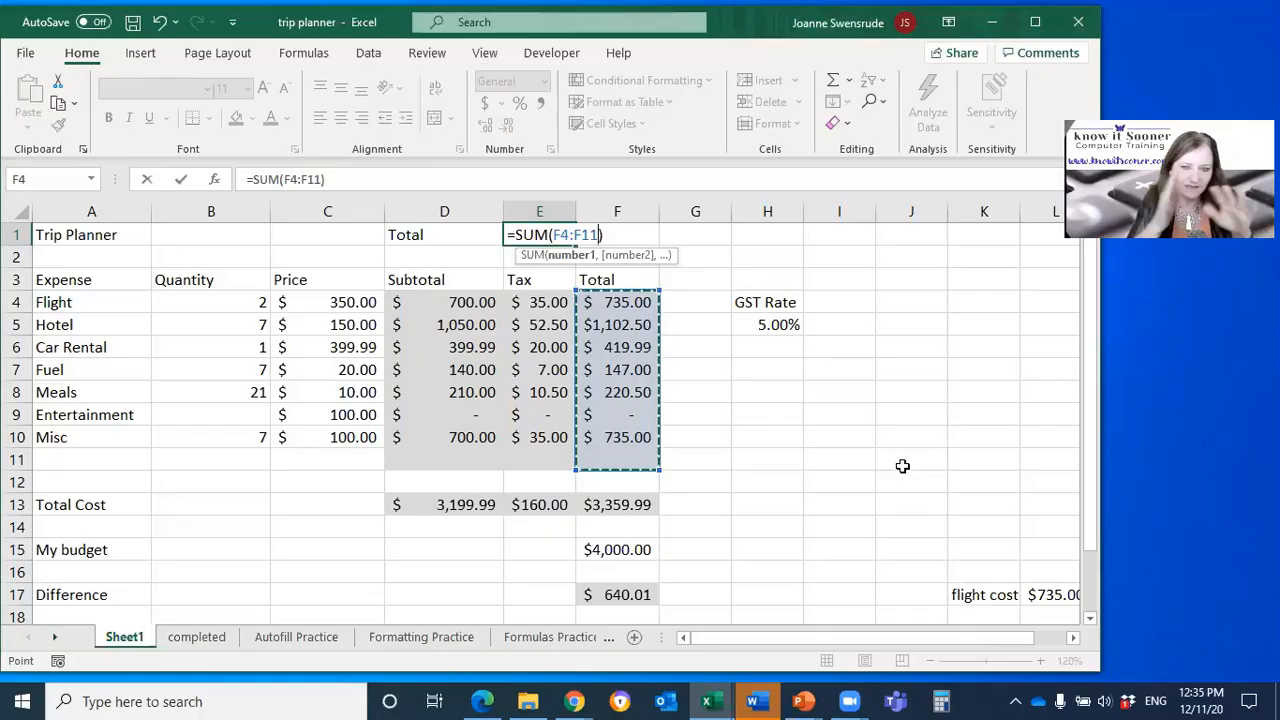
key("Escape")
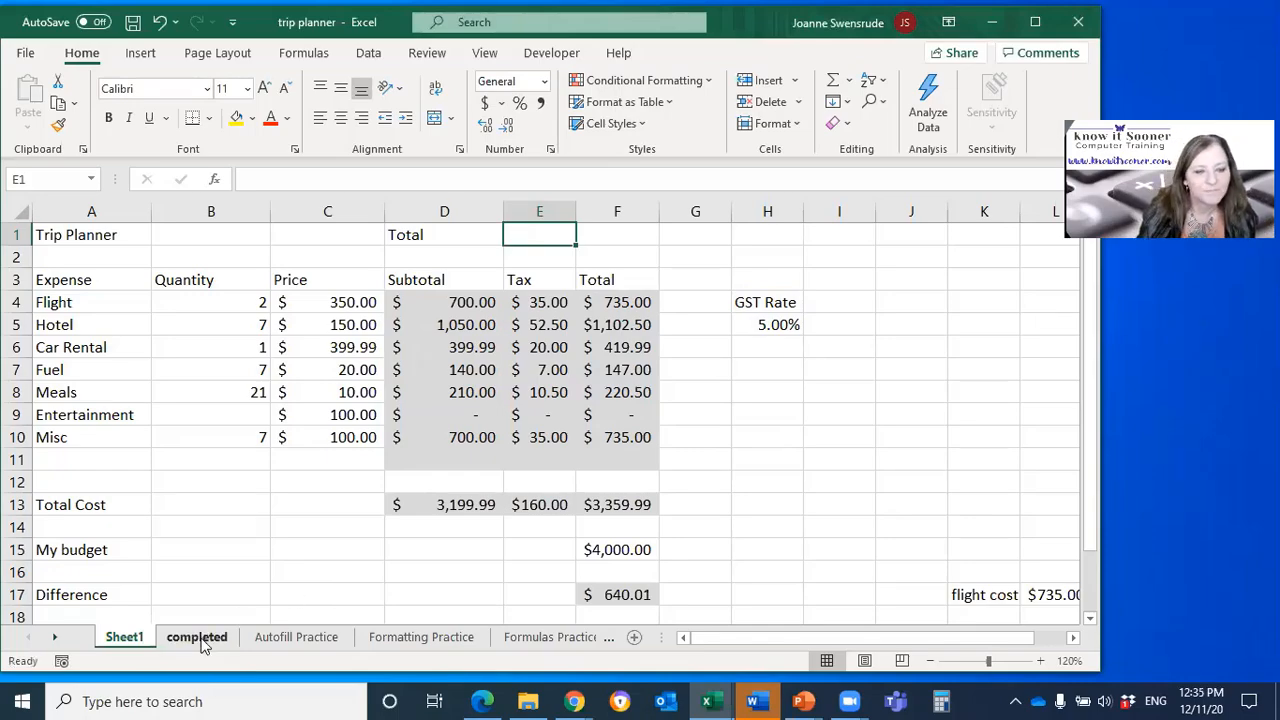
Step: On the Autofill Practice sheet, autofill the month series from January in A5 across to M5
left_click(306, 637)
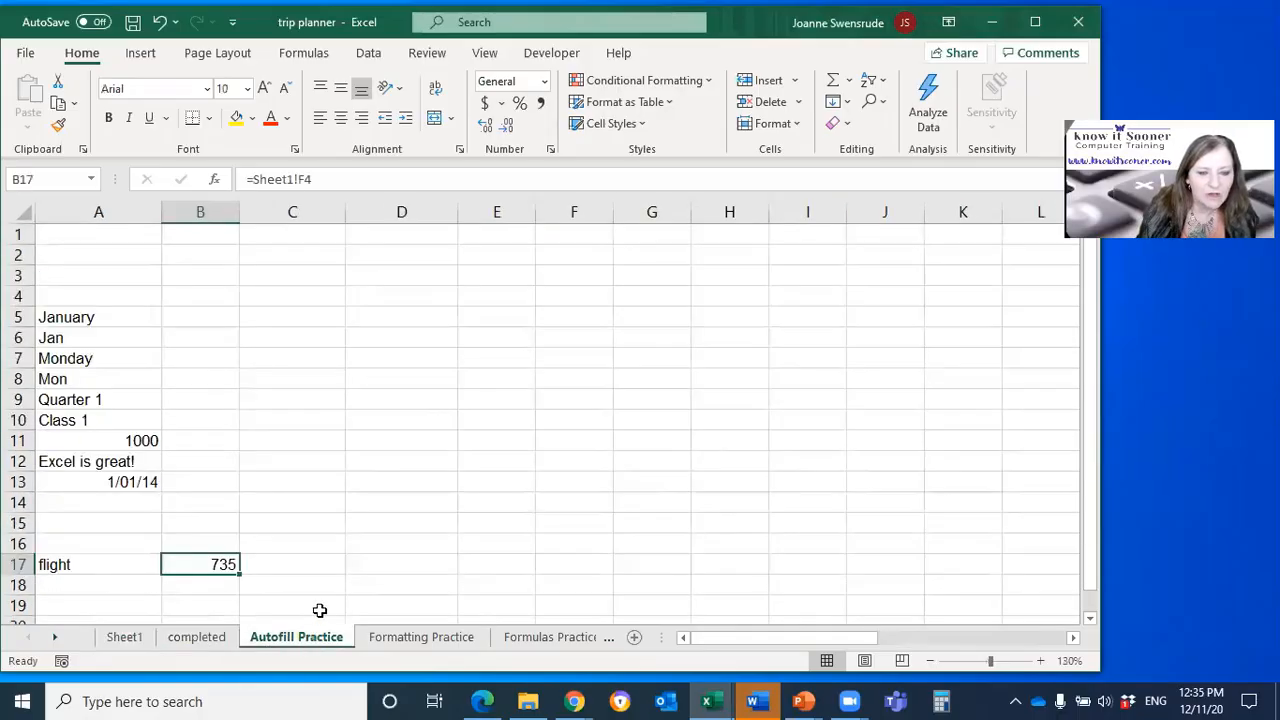
left_click(102, 320)
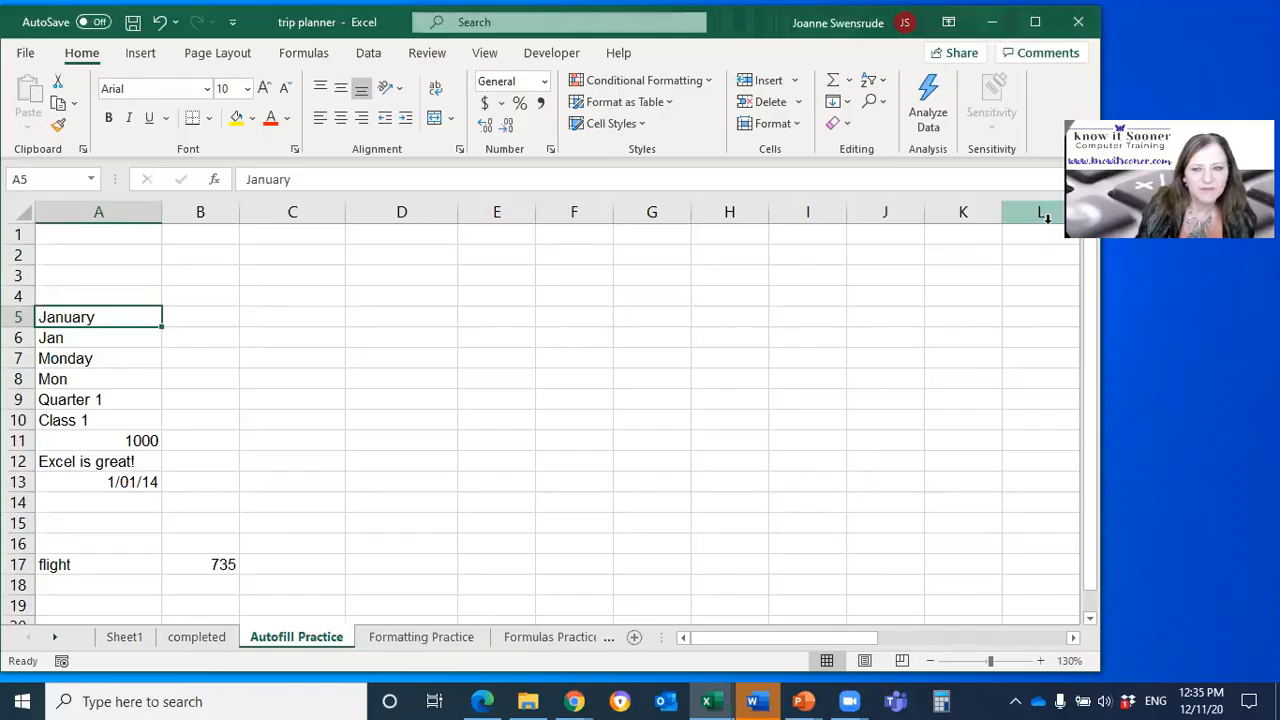
scroll(628, 477, "down", 1)
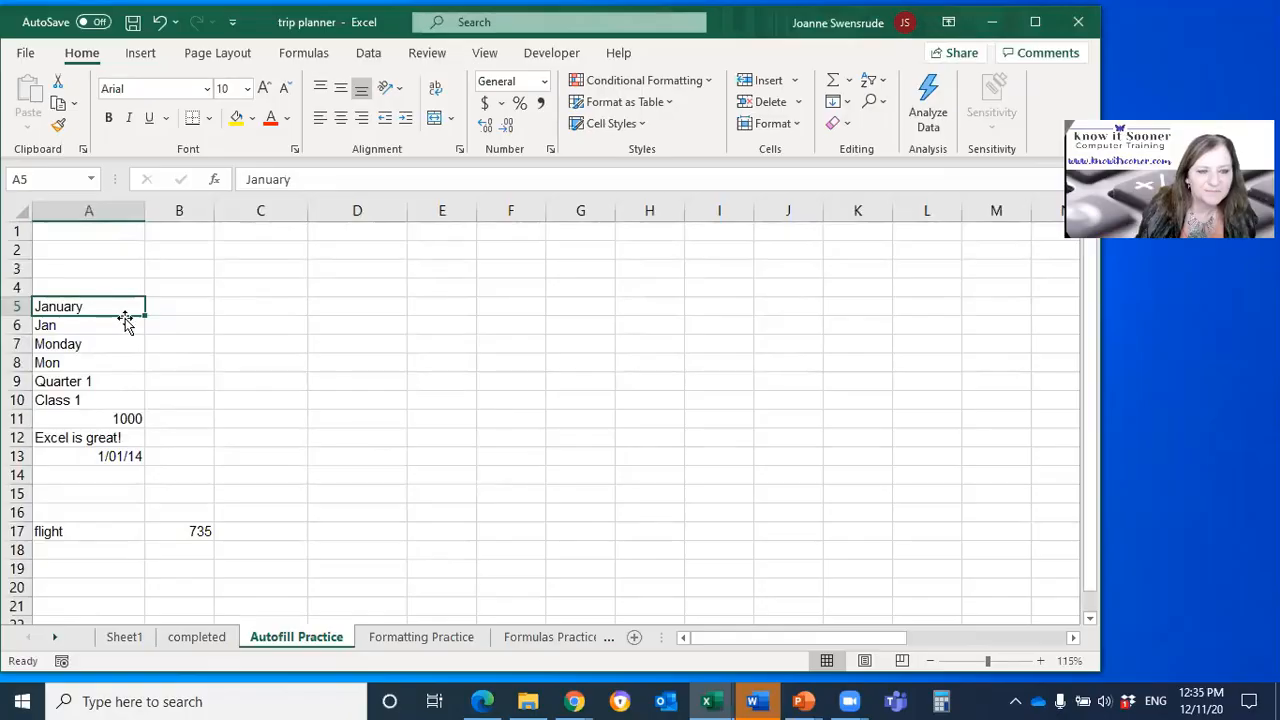
left_click(164, 307)
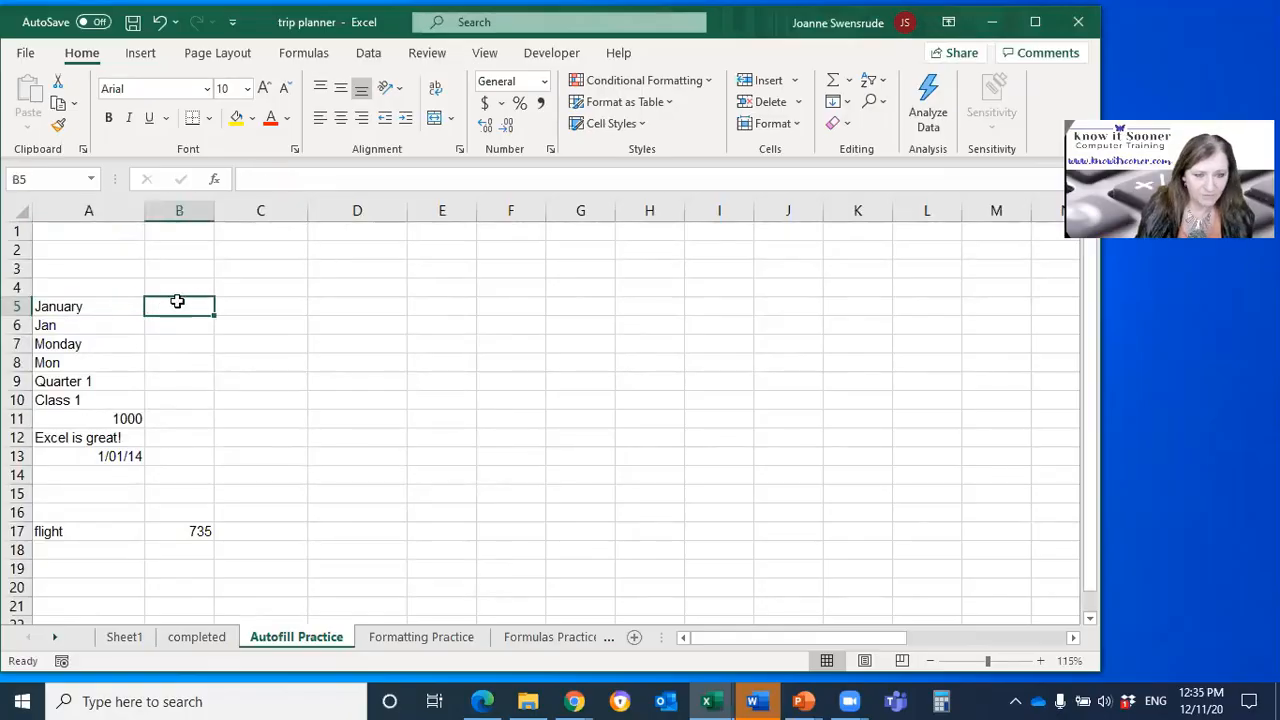
left_click(330, 304)
left_click(108, 305)
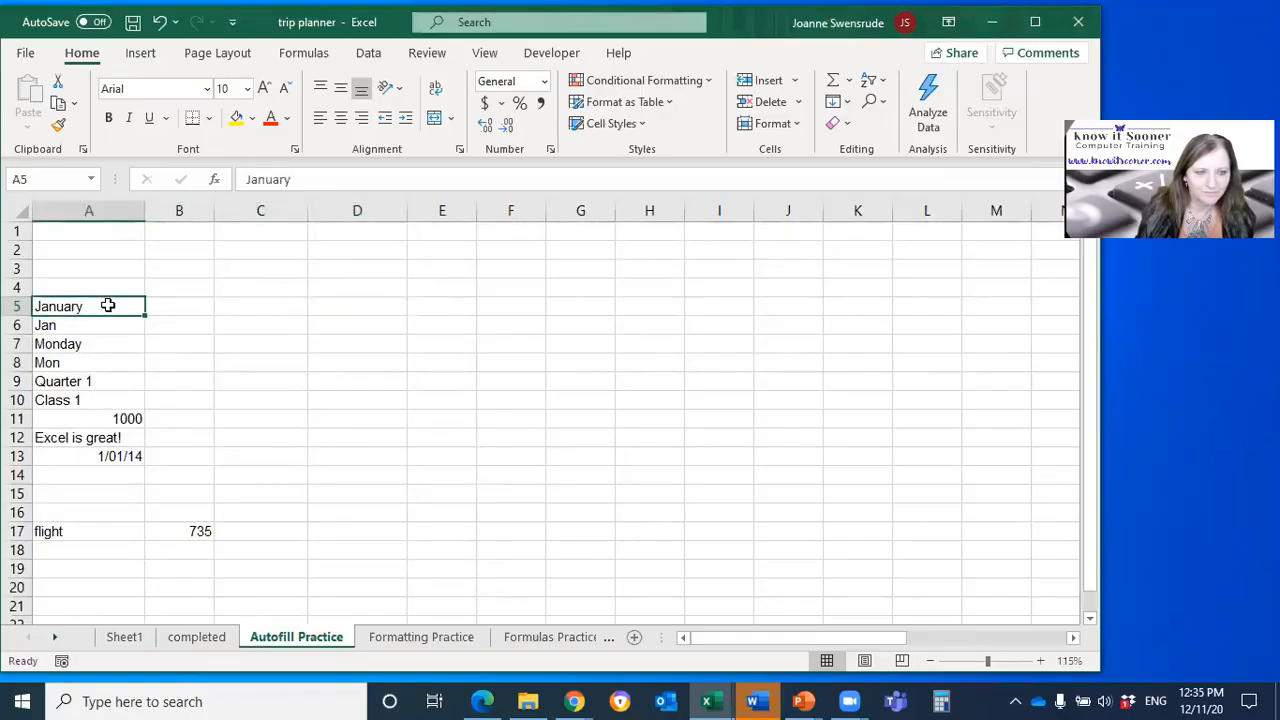
left_click_drag(144, 311, 1010, 319)
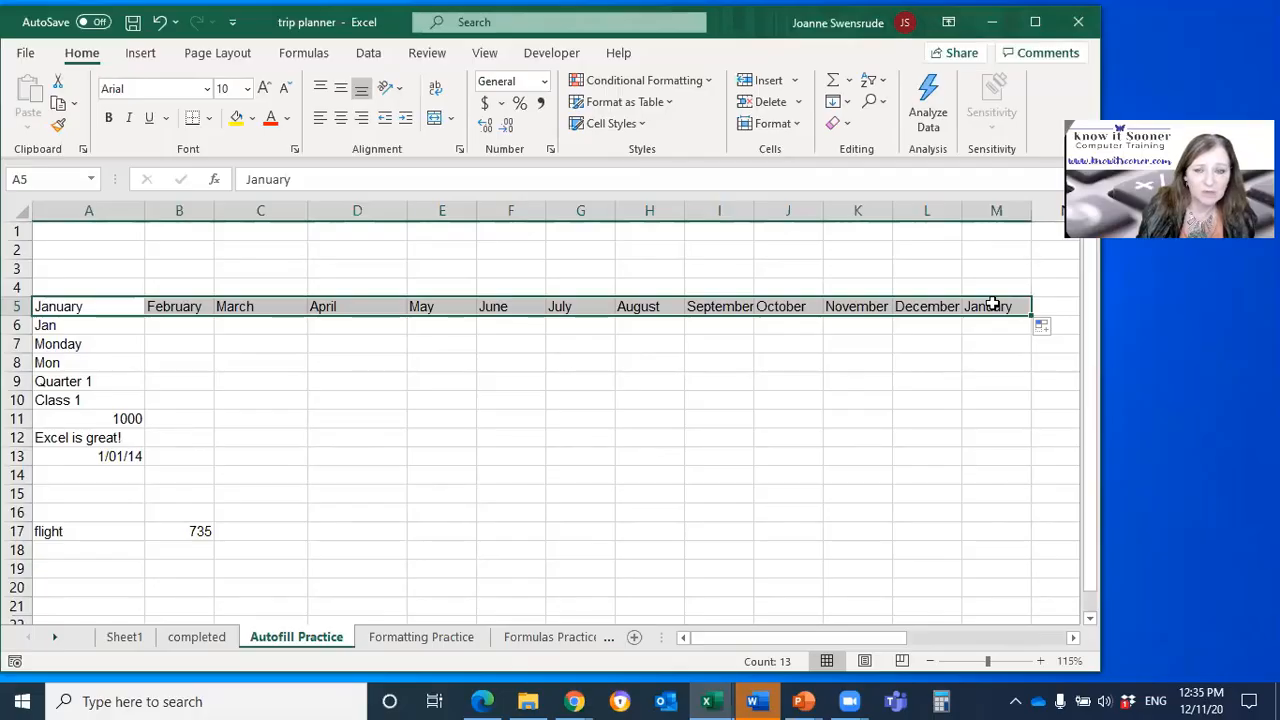
Step: Change the autofill of row 5 to Copy Cells so January repeats through M5, and review the other fill options
left_click(100, 322)
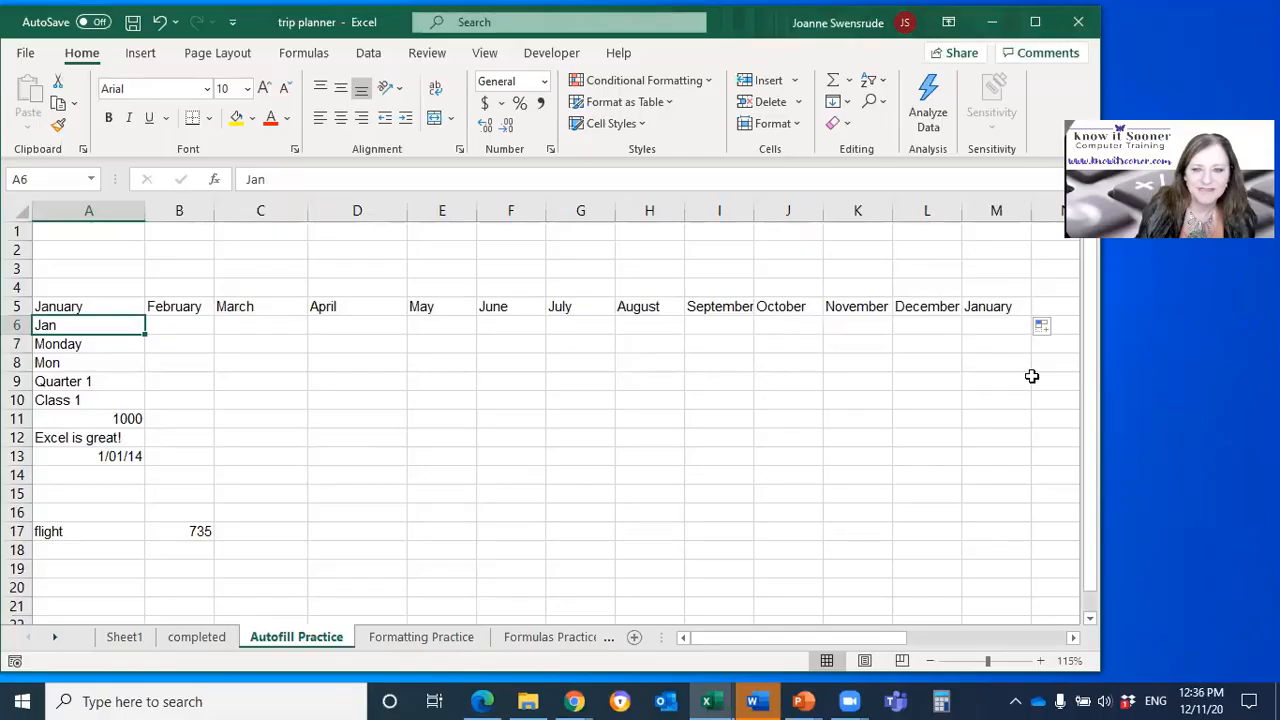
left_click(1047, 333)
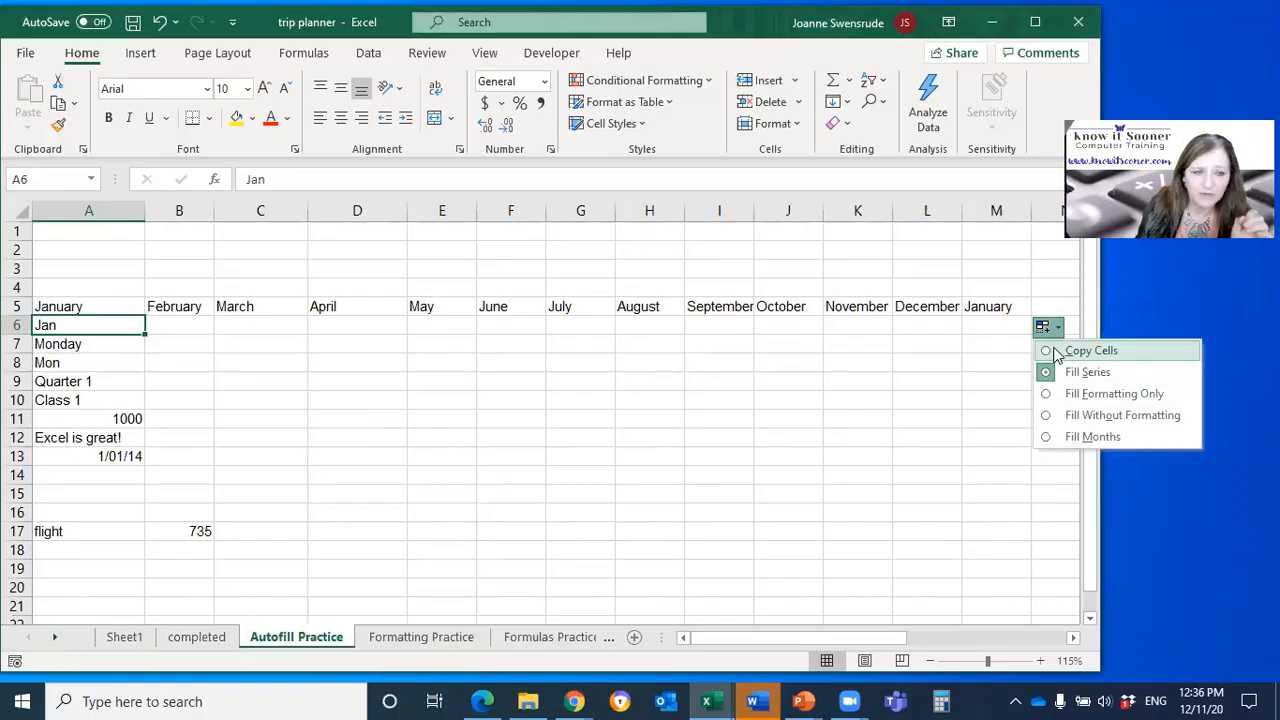
left_click(1085, 351)
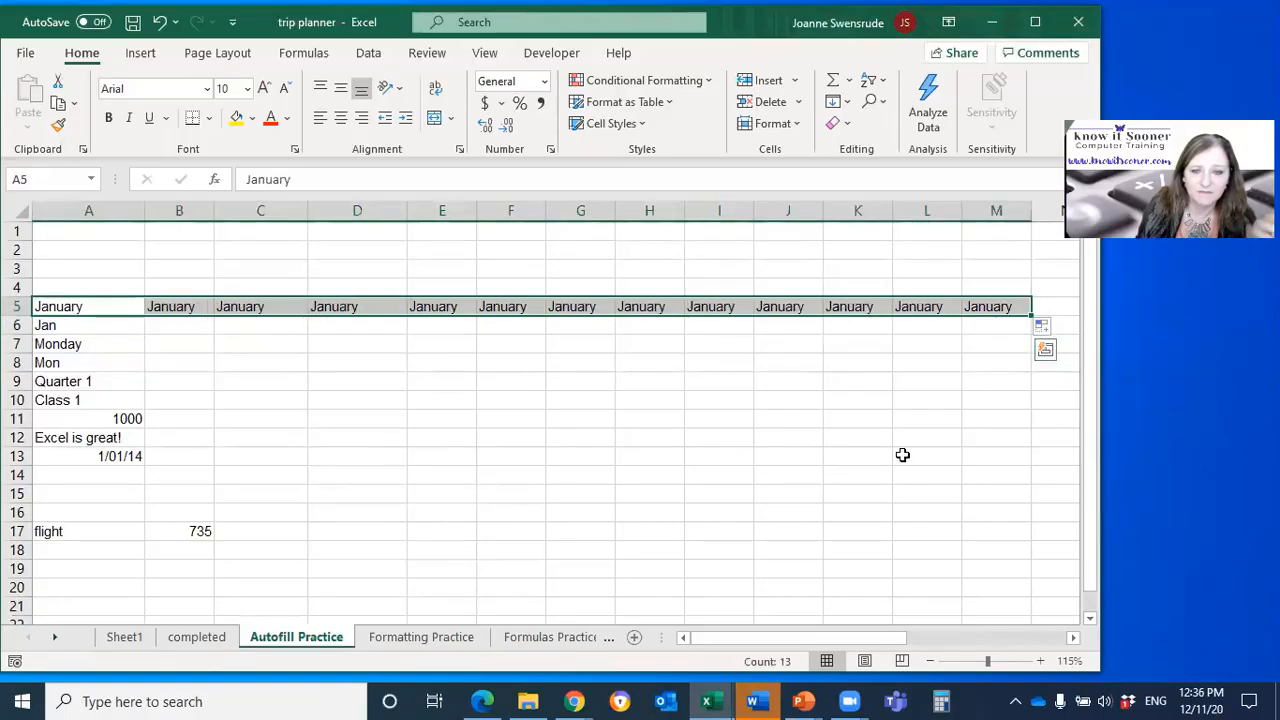
left_click(1042, 330)
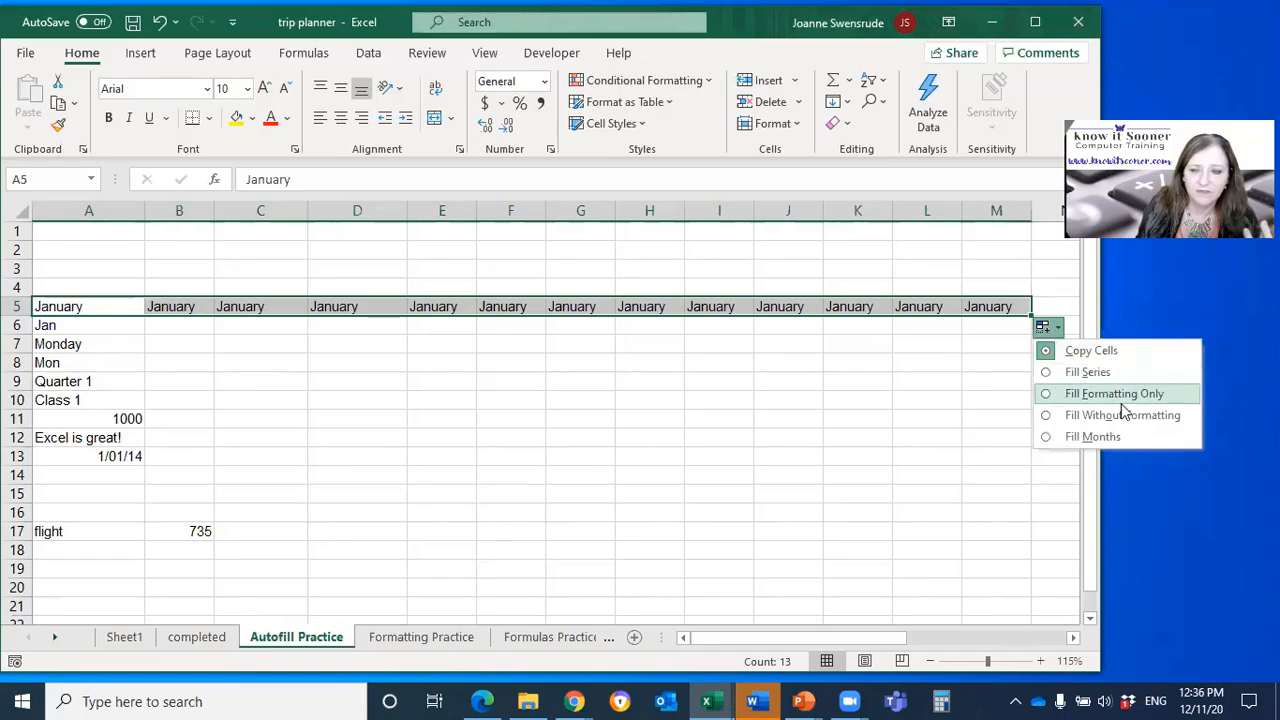
left_click(57, 323)
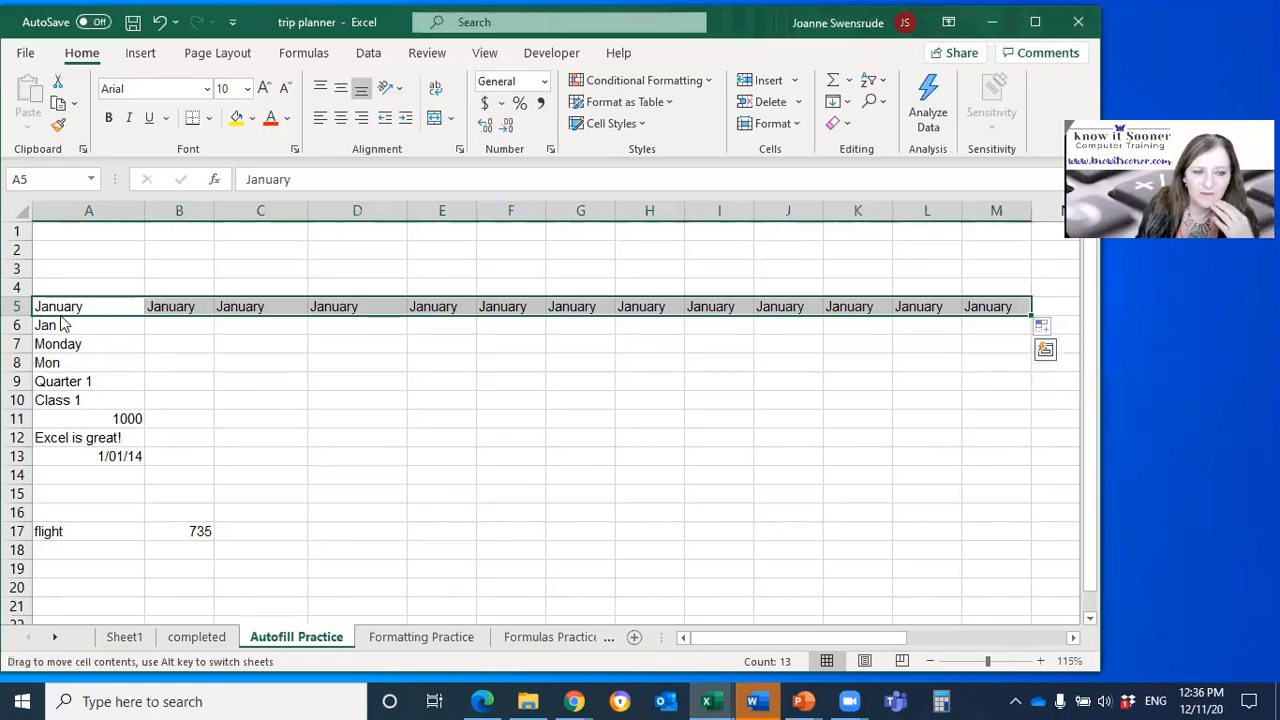
Step: Format the Jan cell A6 with yellow fill, centred alignment, bold text and font size 11
left_click(60, 324)
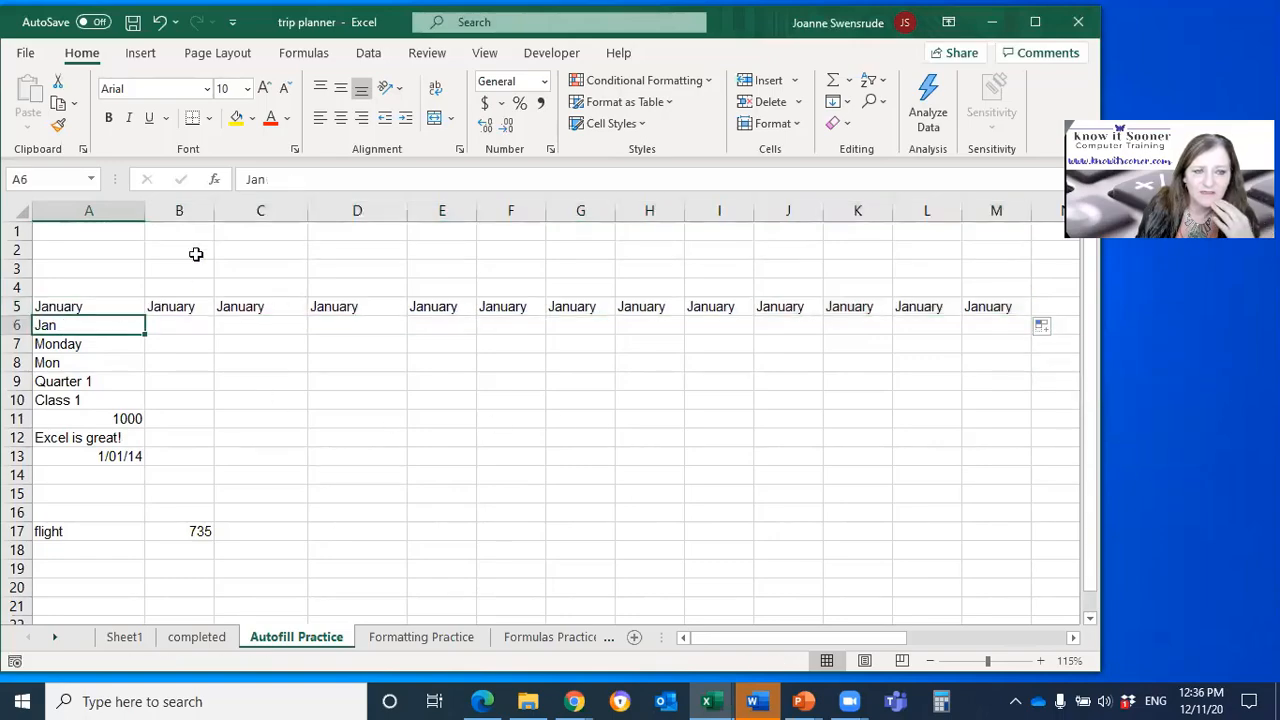
left_click(237, 118)
left_click(341, 118)
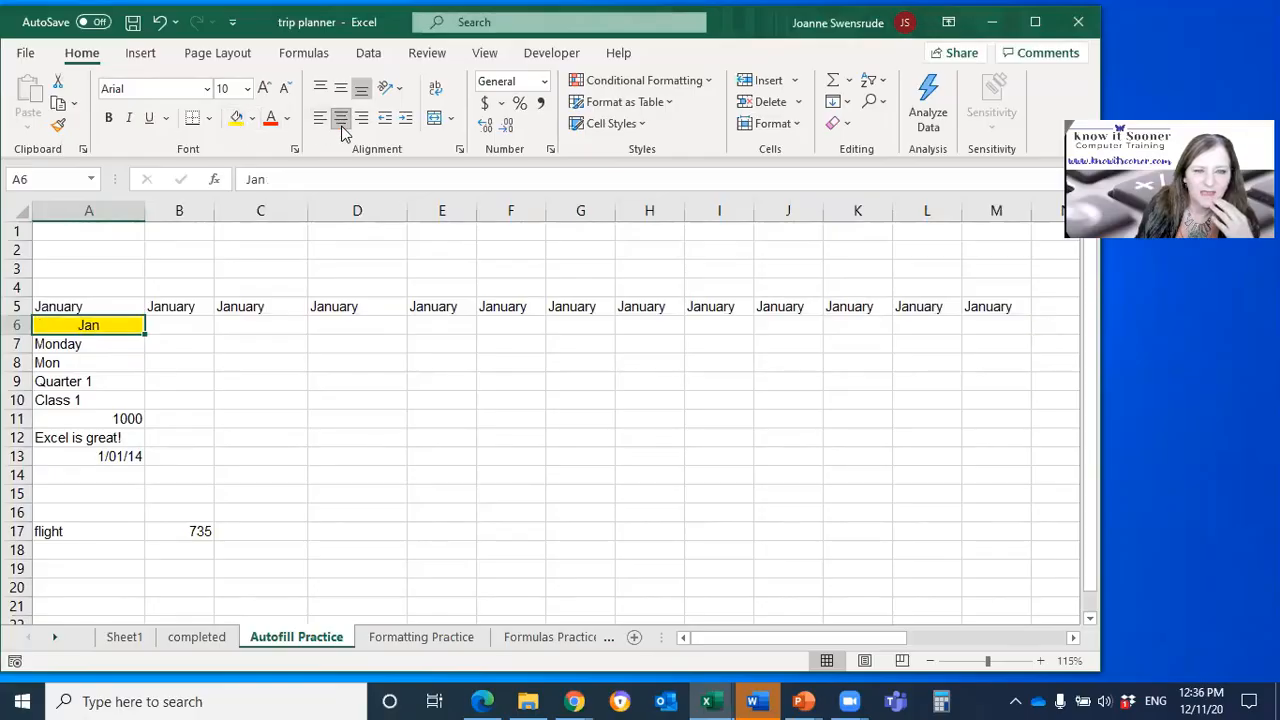
left_click(108, 118)
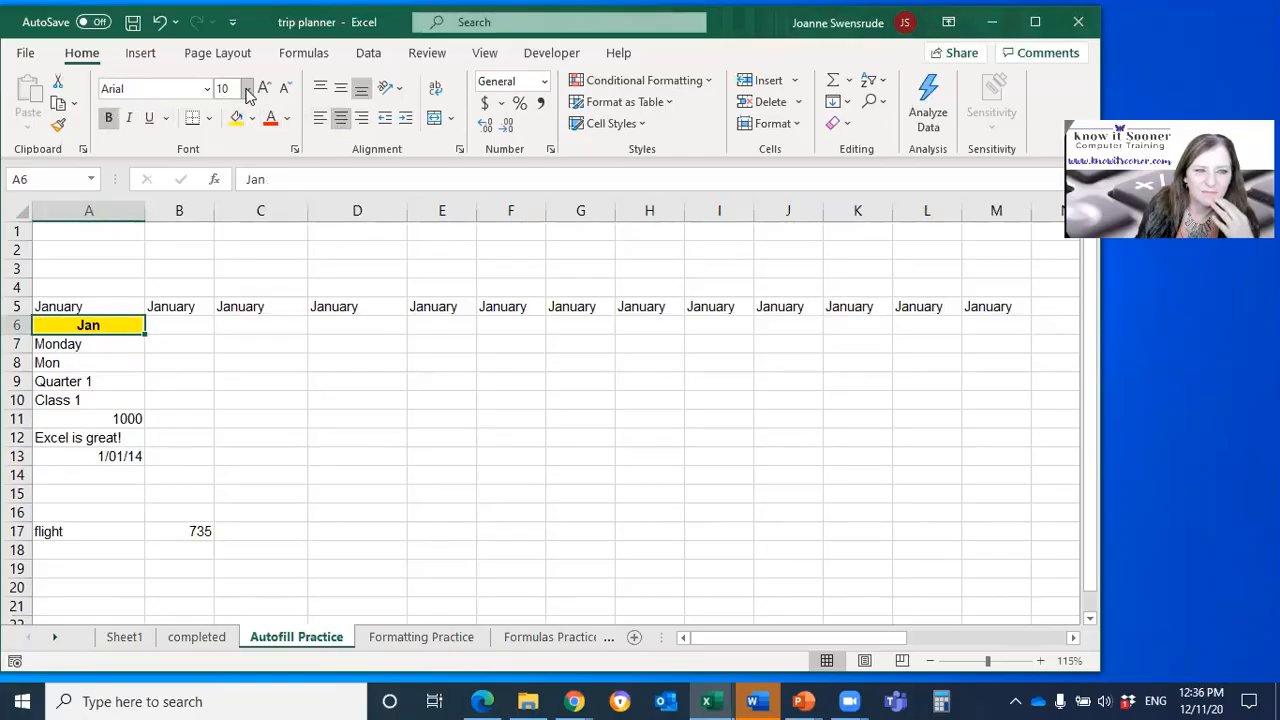
left_click(263, 89)
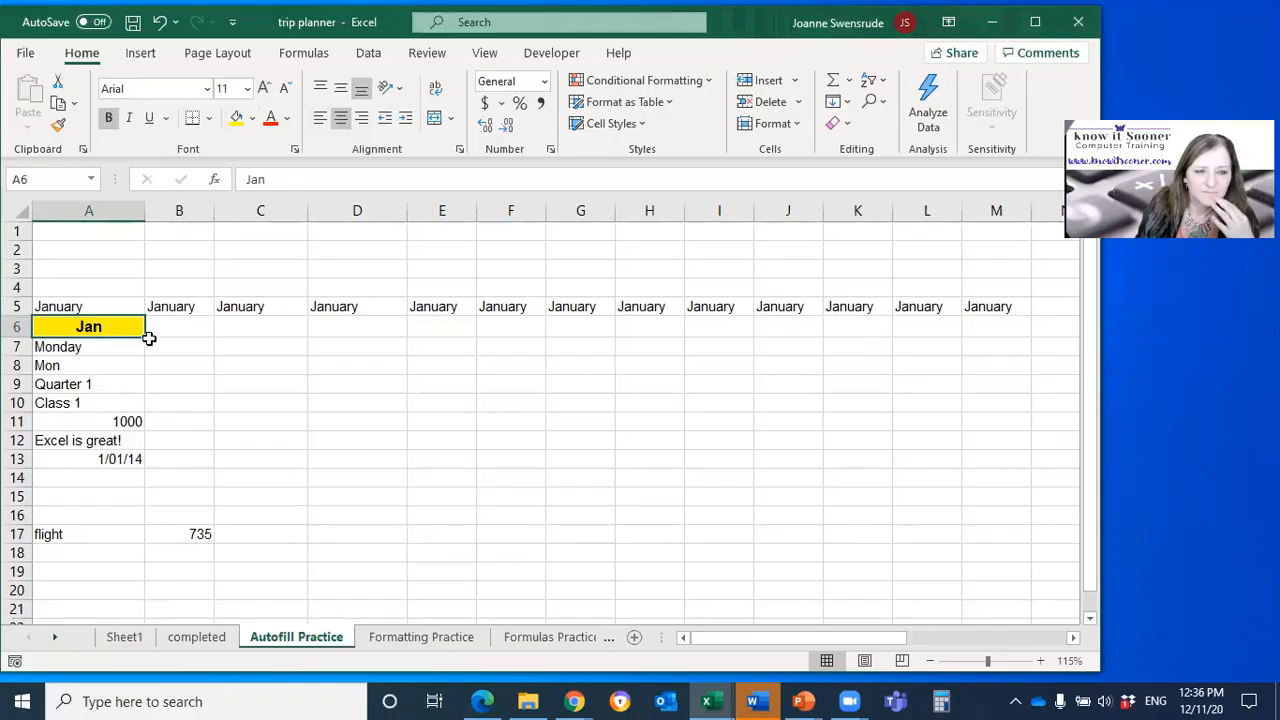
Step: Autofill the formatted Jan cell from A6 across to M6, and change the fill to Fill Formatting Only
left_click_drag(146, 338, 1008, 358)
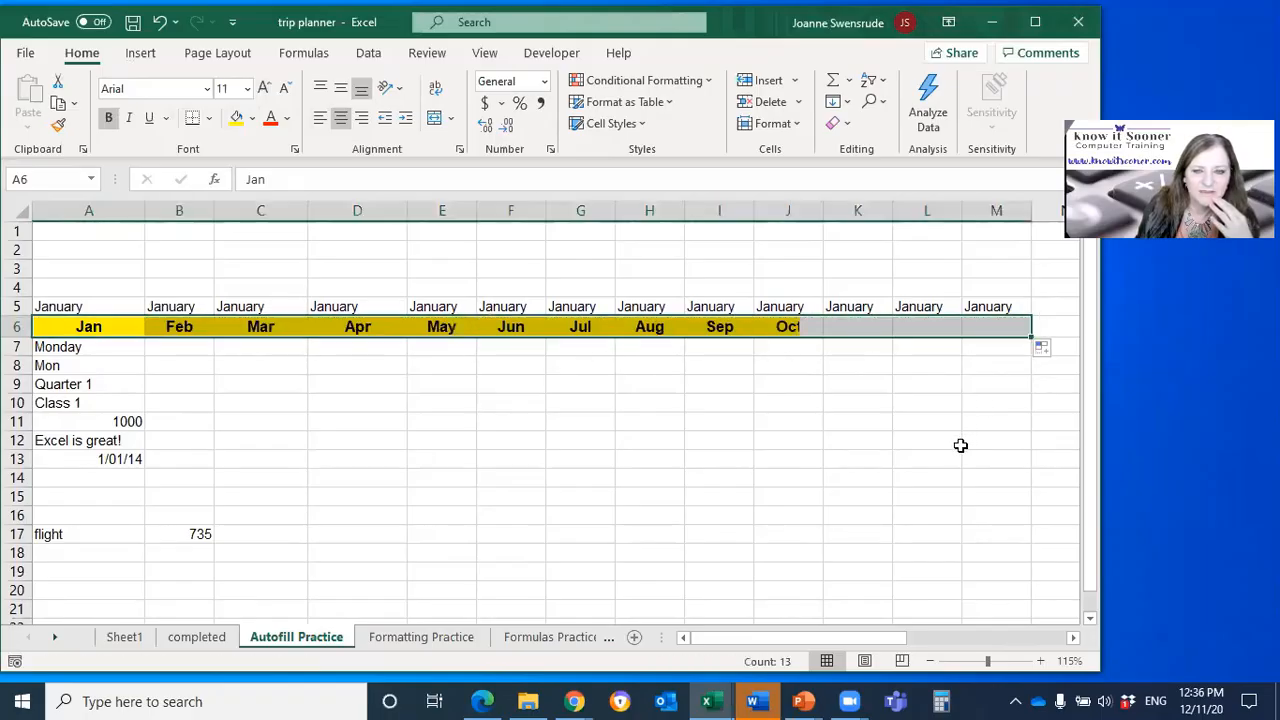
left_click(119, 328)
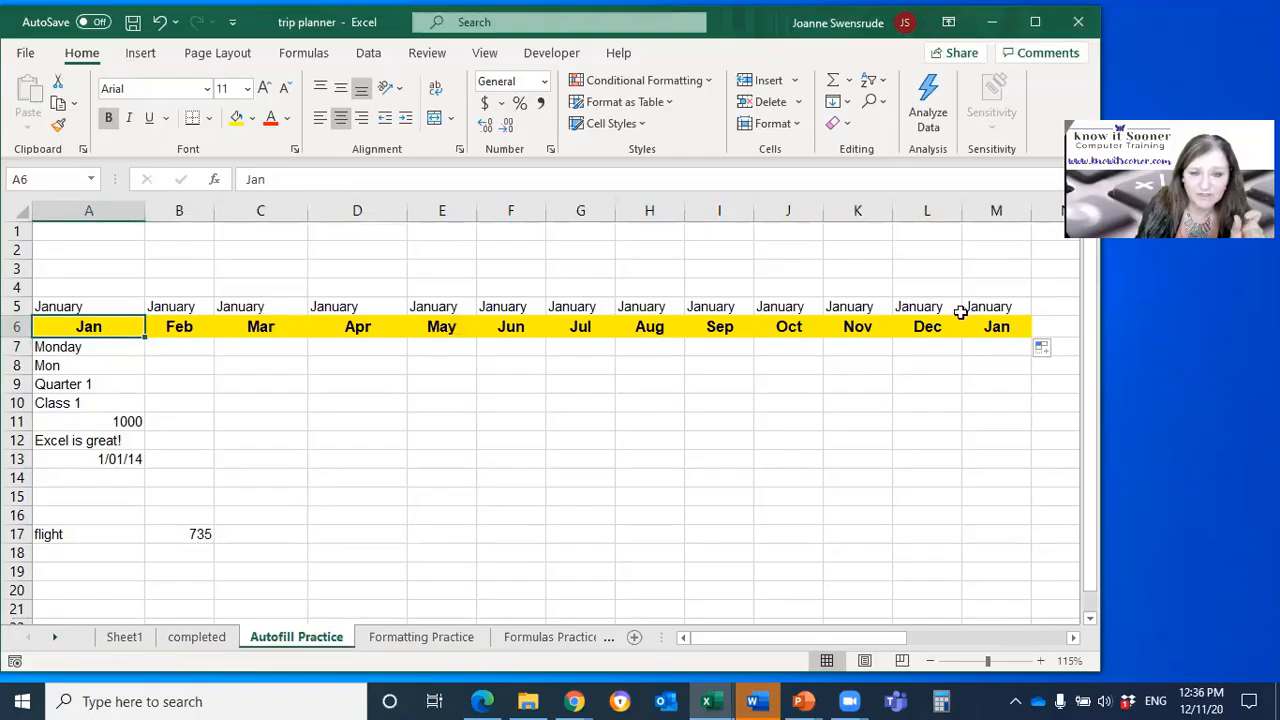
left_click(1042, 349)
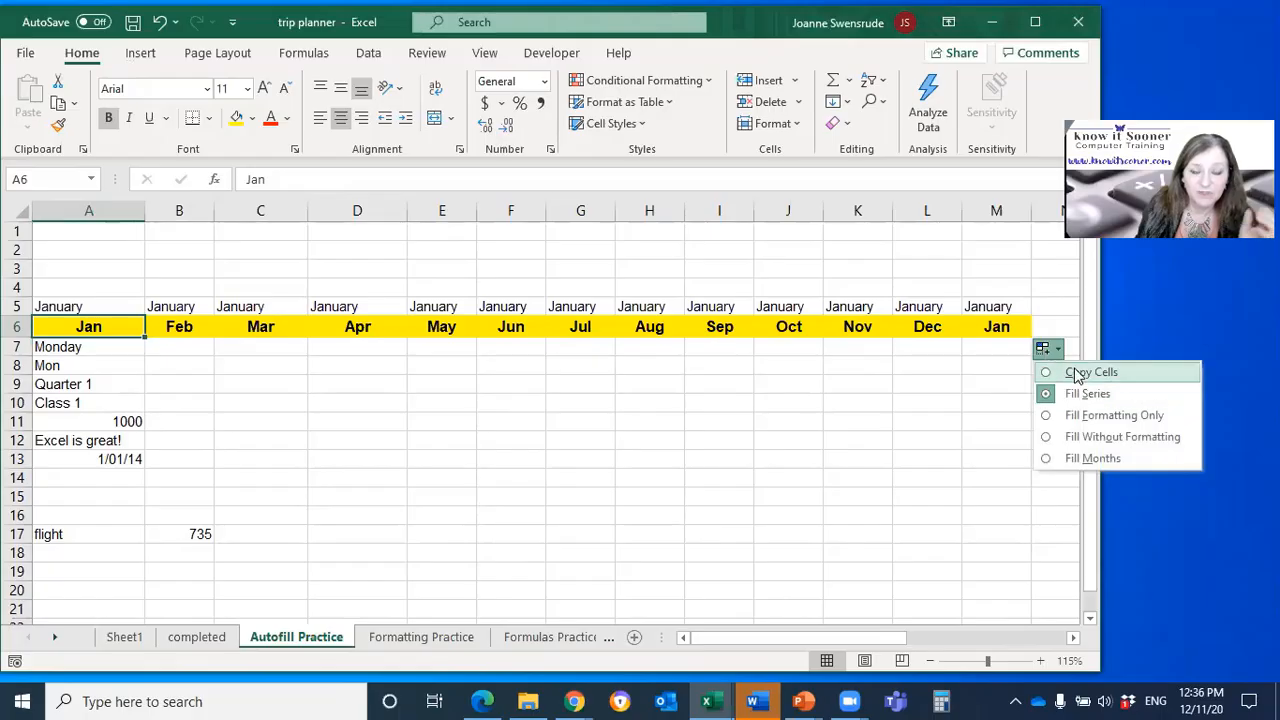
left_click(1078, 418)
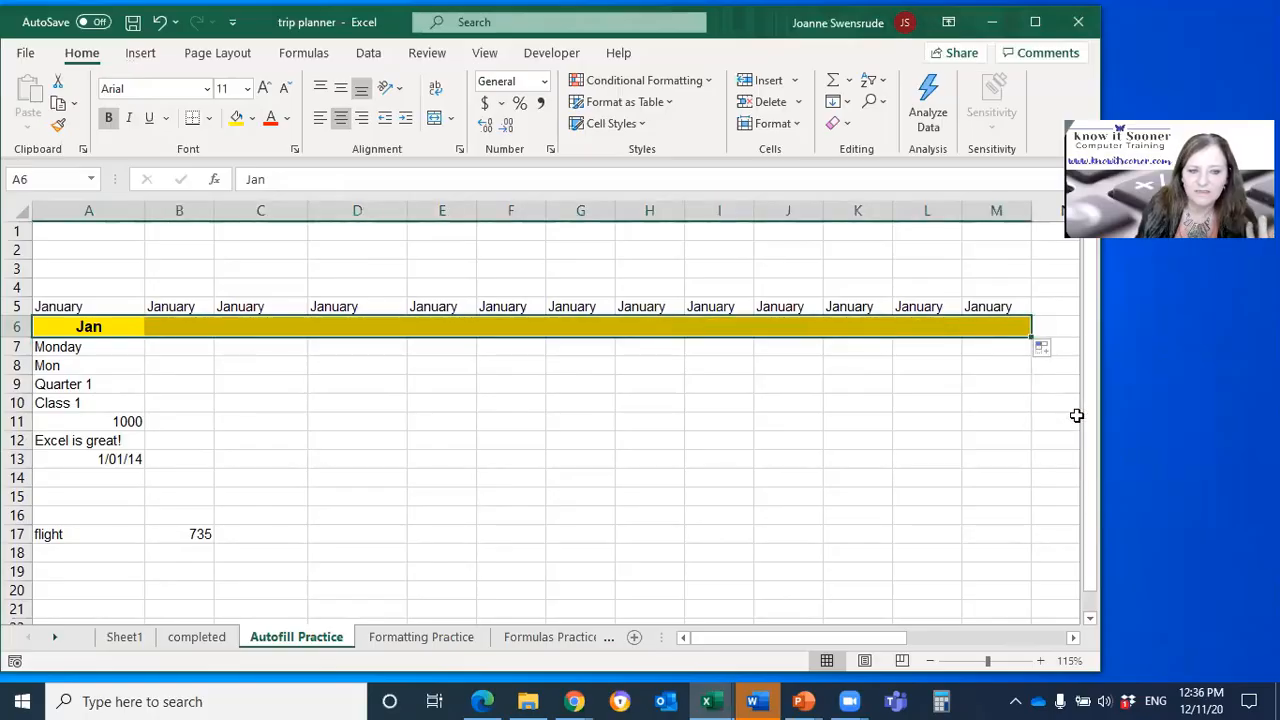
Step: Change the autofill of row 6 to Fill Without Formatting, and switch it to Fill Series
left_click(1001, 440)
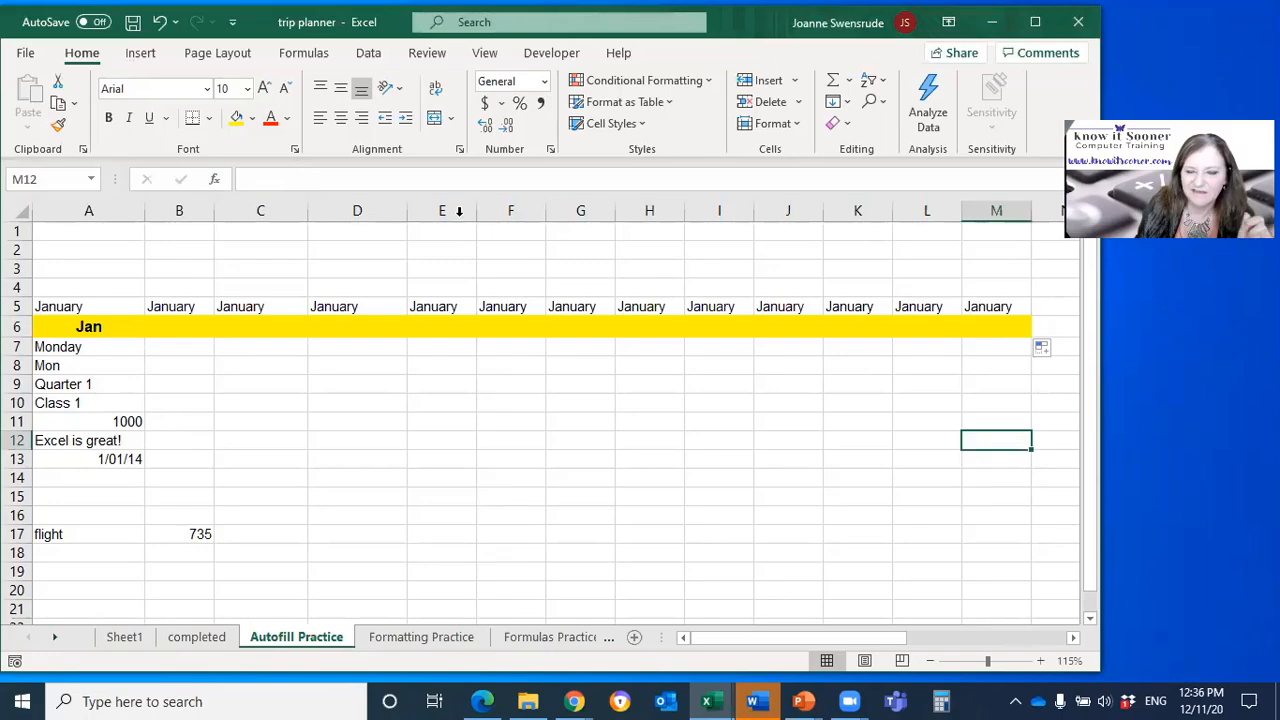
left_click(1042, 349)
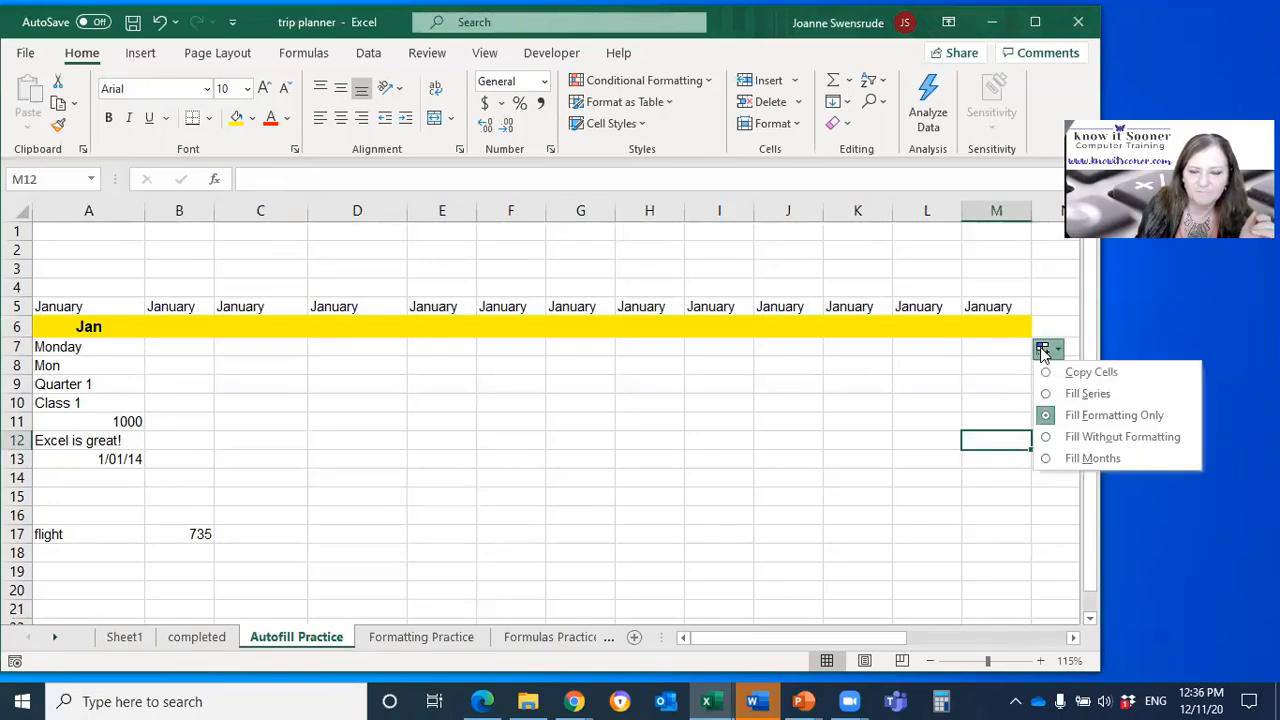
left_click(1083, 444)
left_click(791, 445)
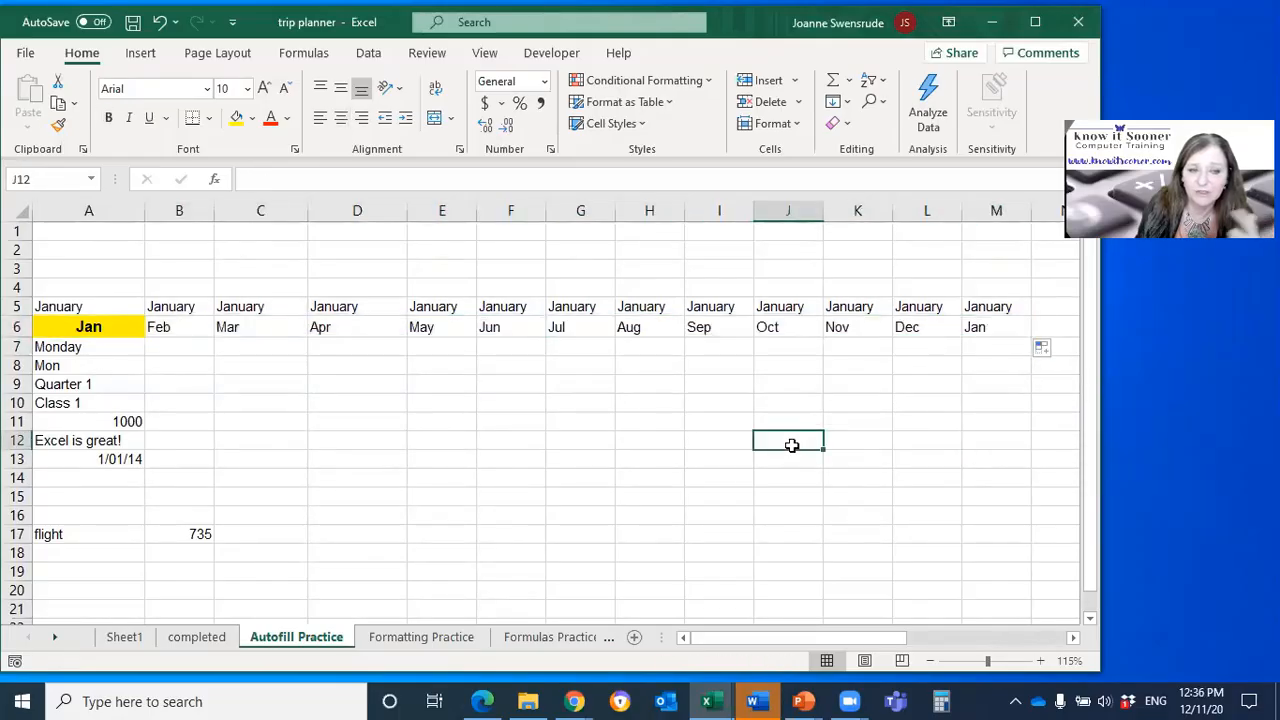
left_click(1044, 350)
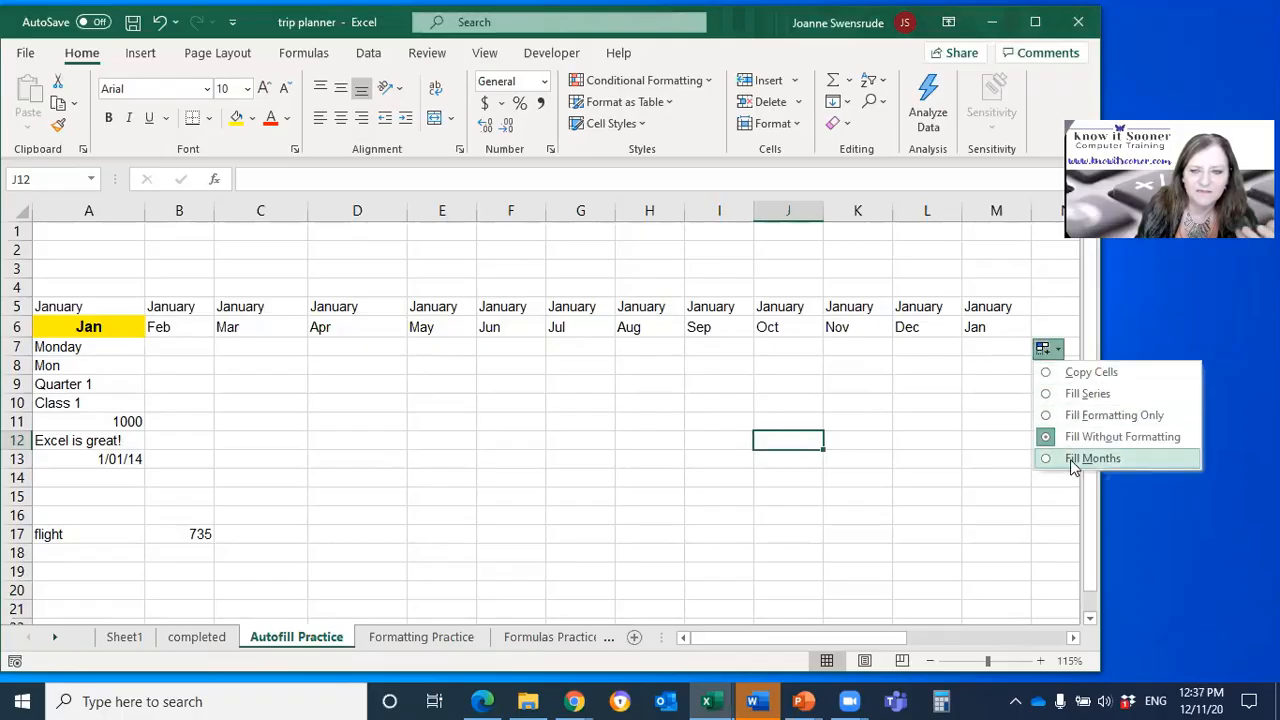
left_click(1087, 393)
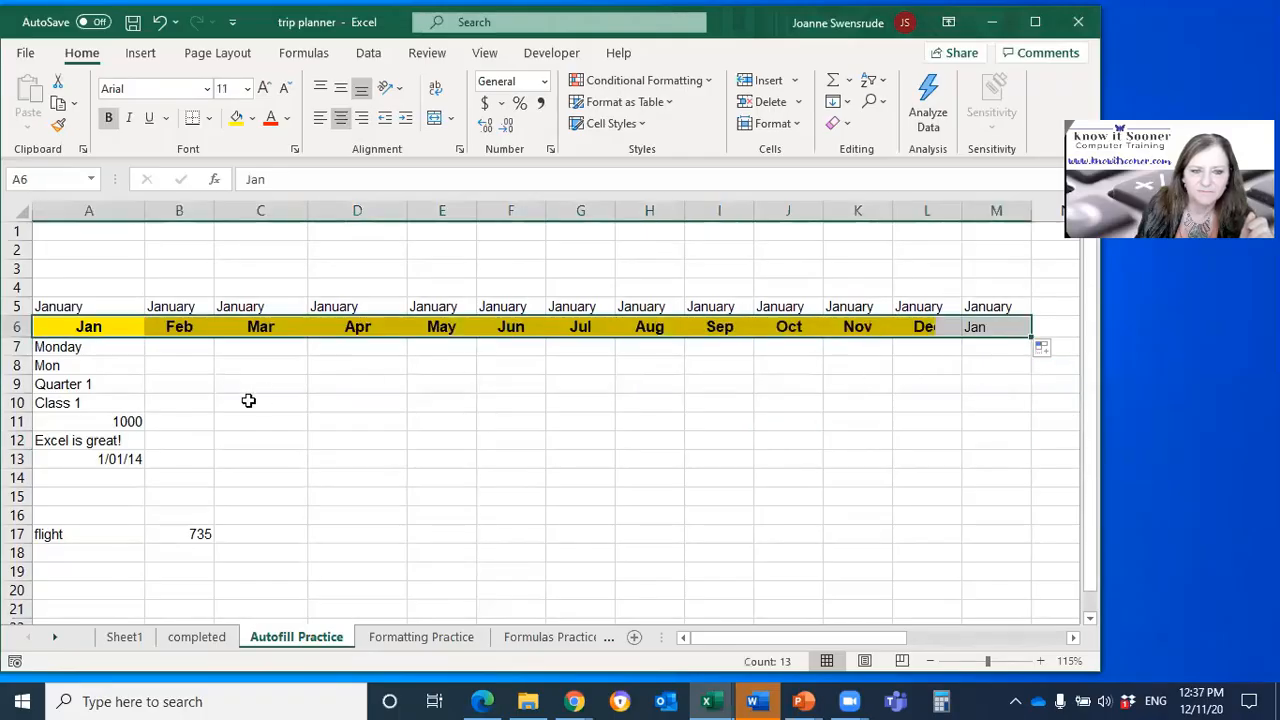
Step: Autofill Monday from A7 across to M7 with Fill Weekdays, and autofill Mon from A8 across to M8
left_click(117, 353)
left_click_drag(146, 356, 1008, 391)
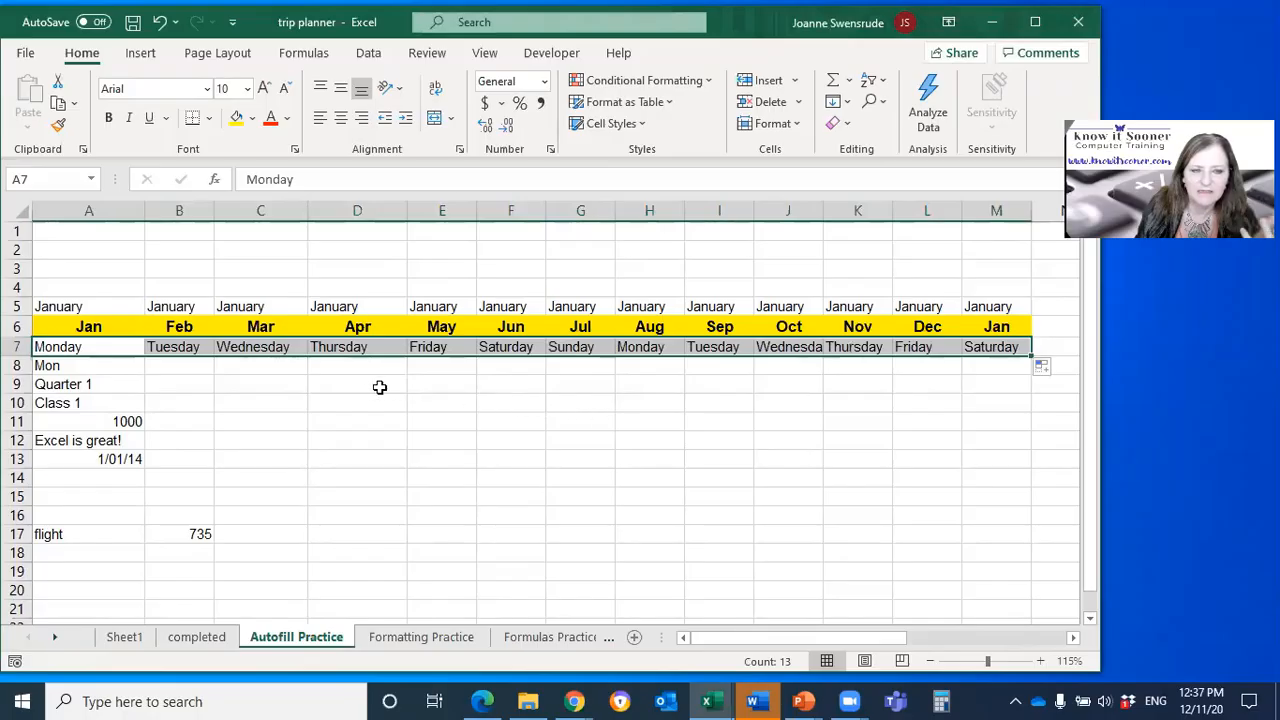
left_click(1041, 369)
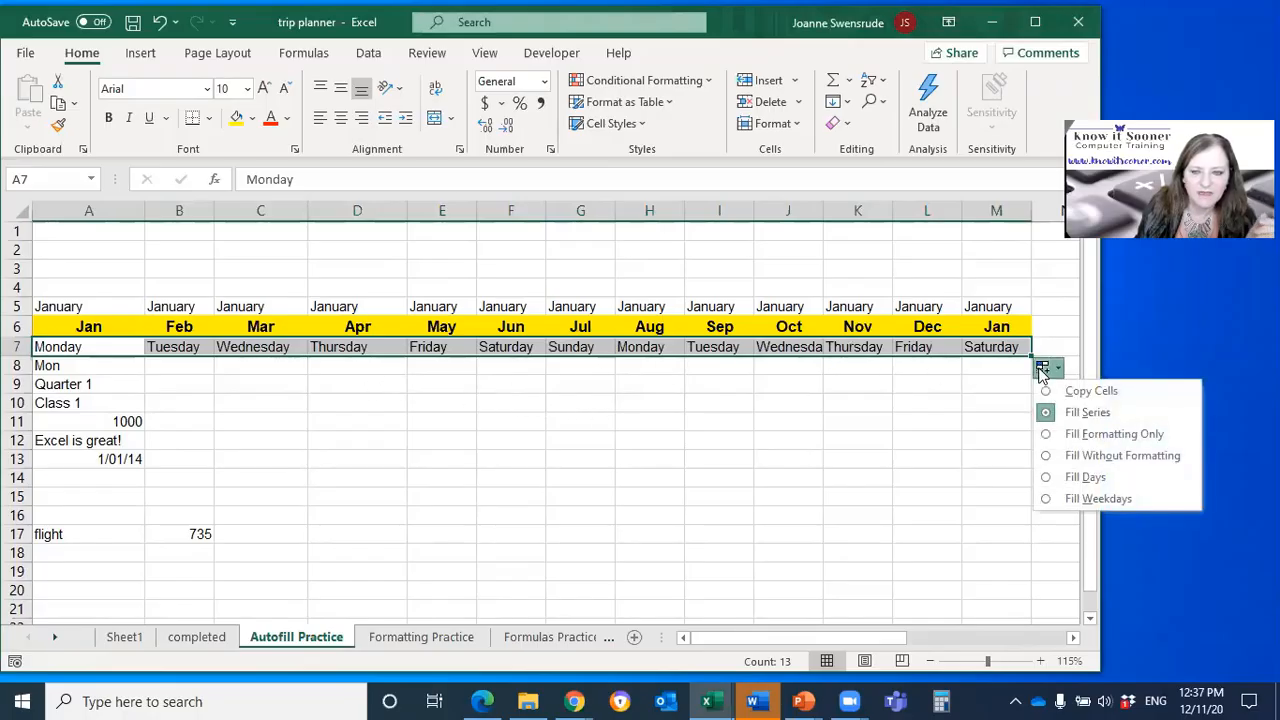
left_click(1095, 499)
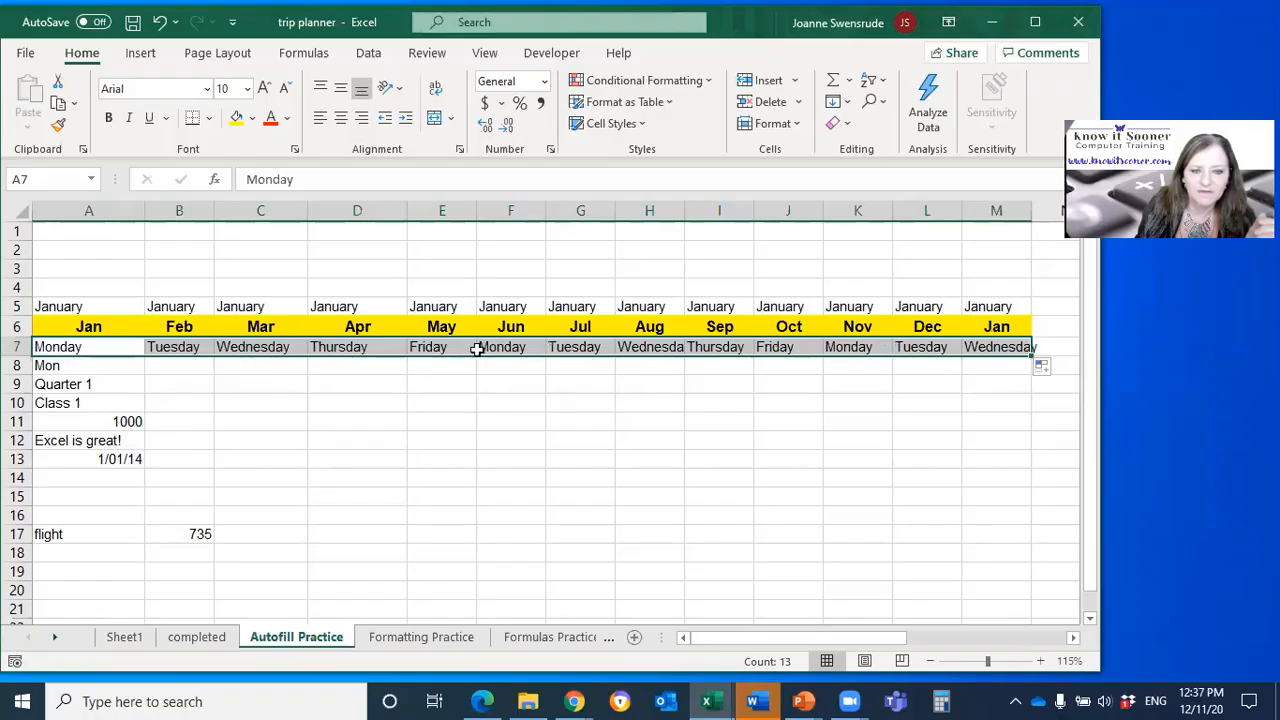
left_click(97, 366)
left_click_drag(147, 374, 1030, 412)
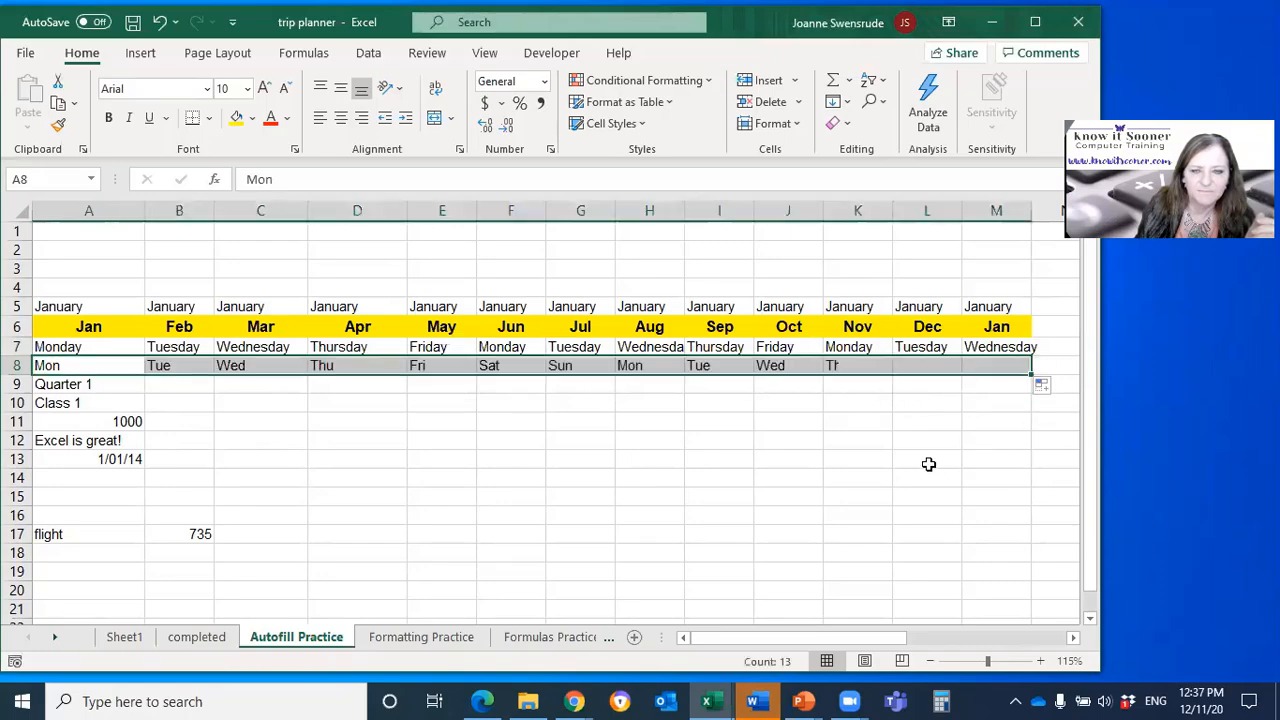
Step: Autofill Quarter 1 from A9 across to M9 and Class 1 from A10 across to M10
left_click(108, 384)
left_click_drag(145, 394, 1000, 388)
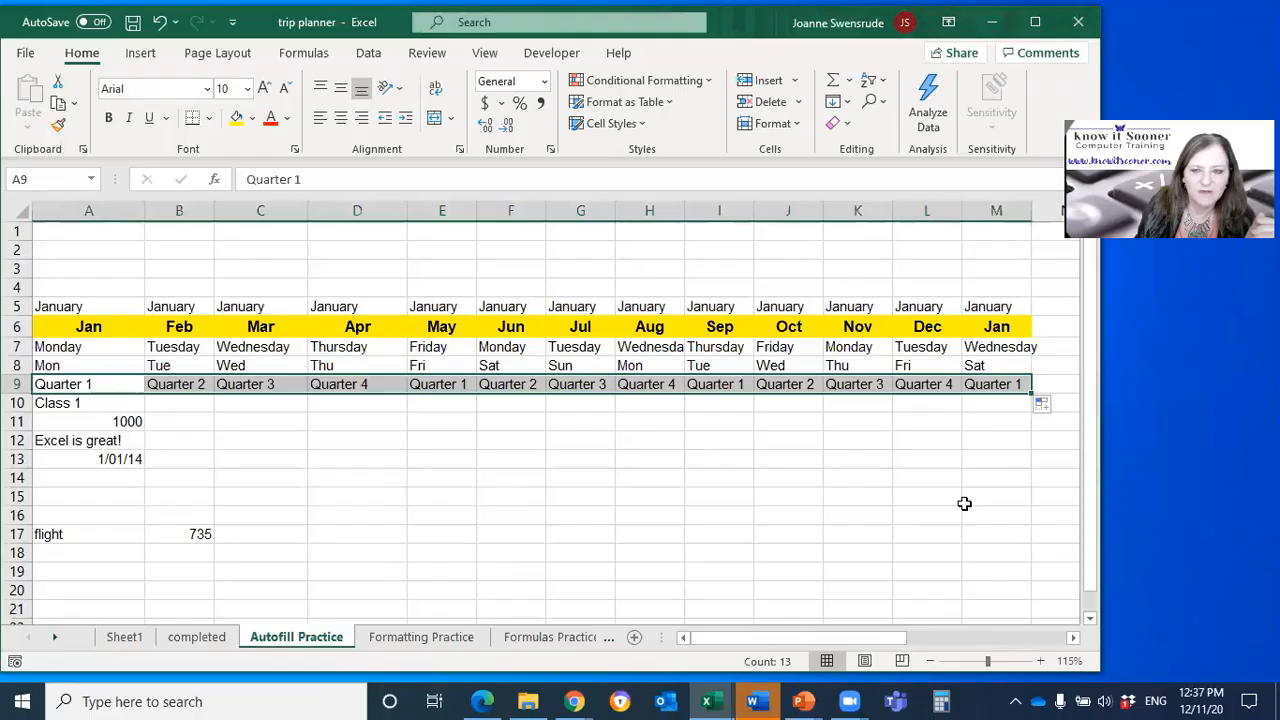
left_click(360, 382)
left_click(444, 384)
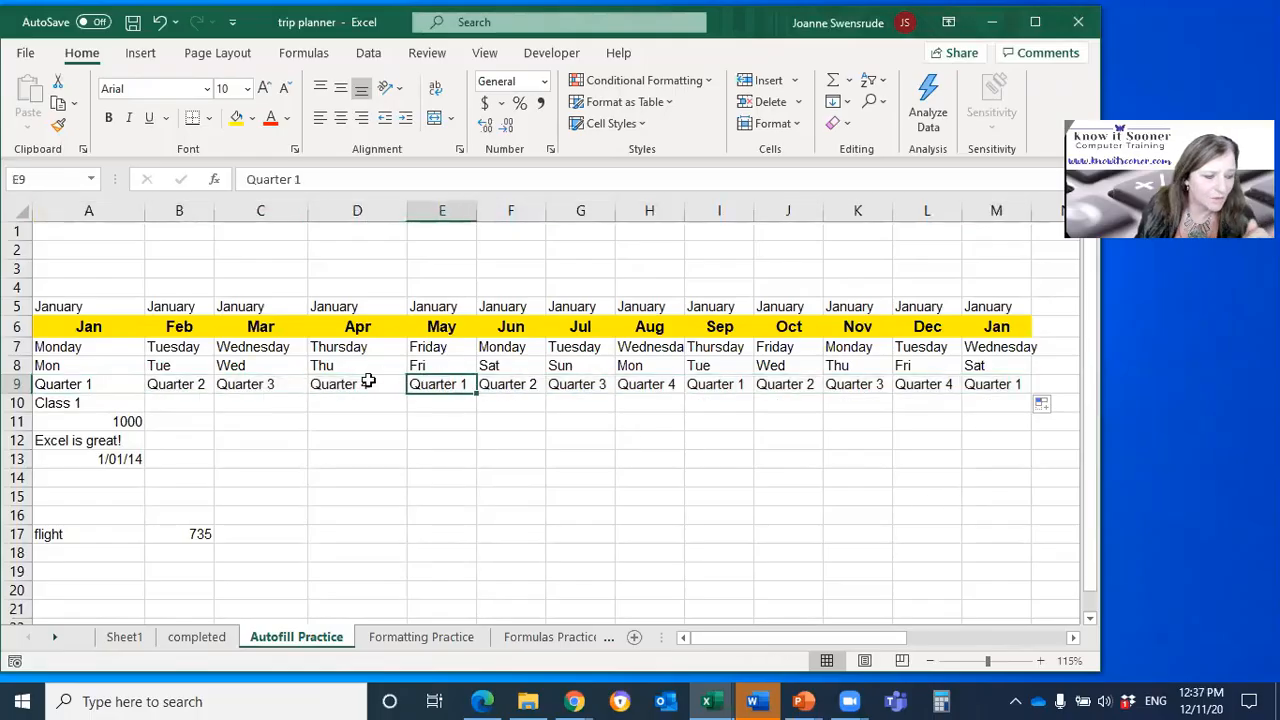
left_click(102, 402)
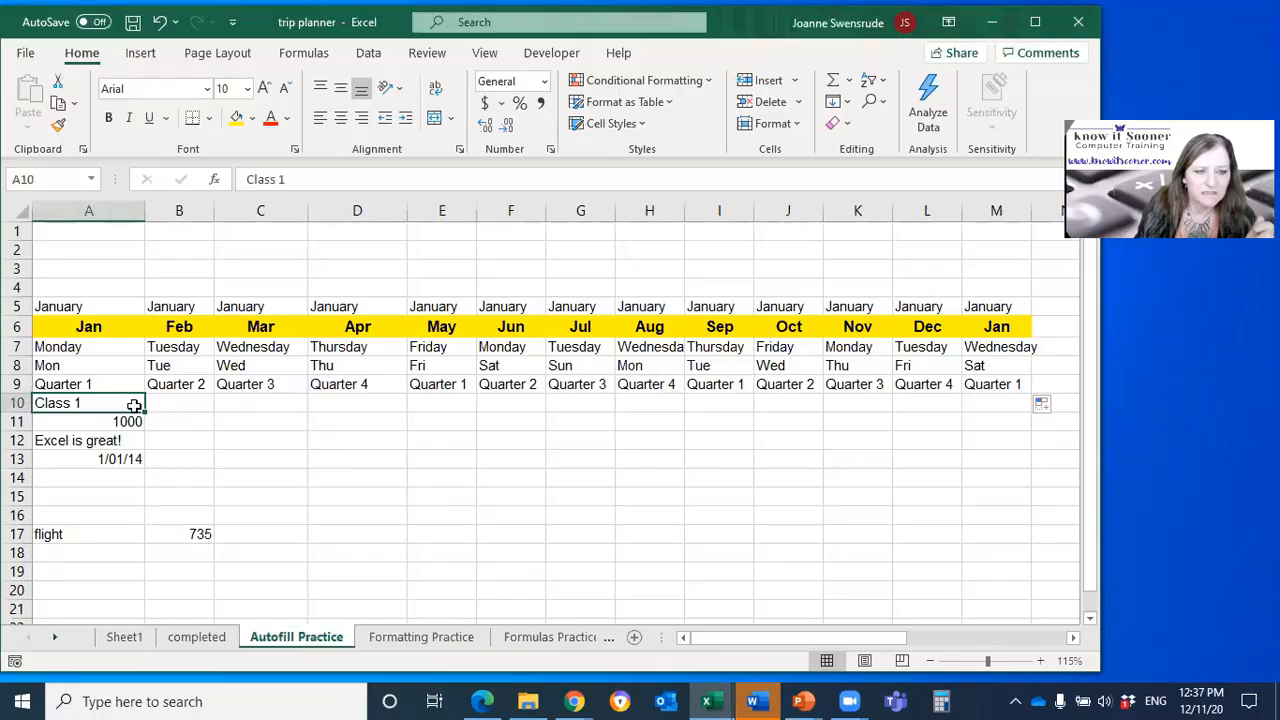
left_click_drag(145, 412, 1001, 432)
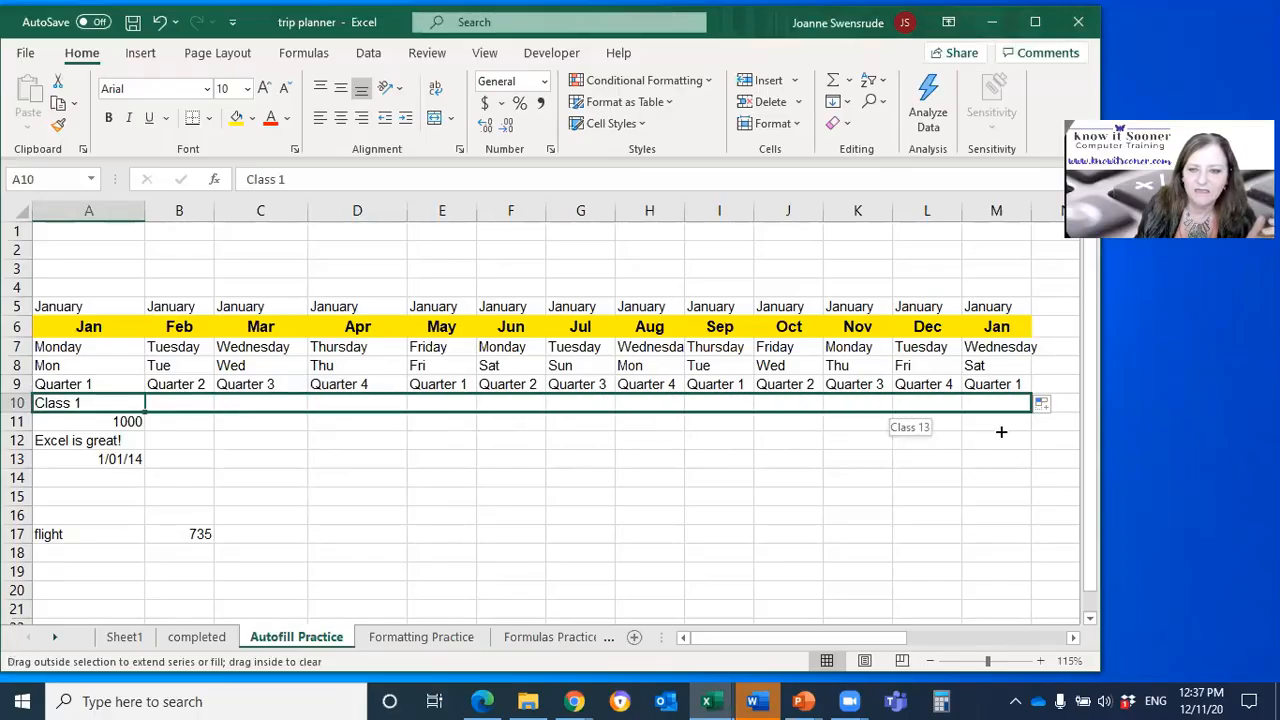
Step: Change the text in A10 to Class 101 and autofill it again across to M10
left_click(69, 400)
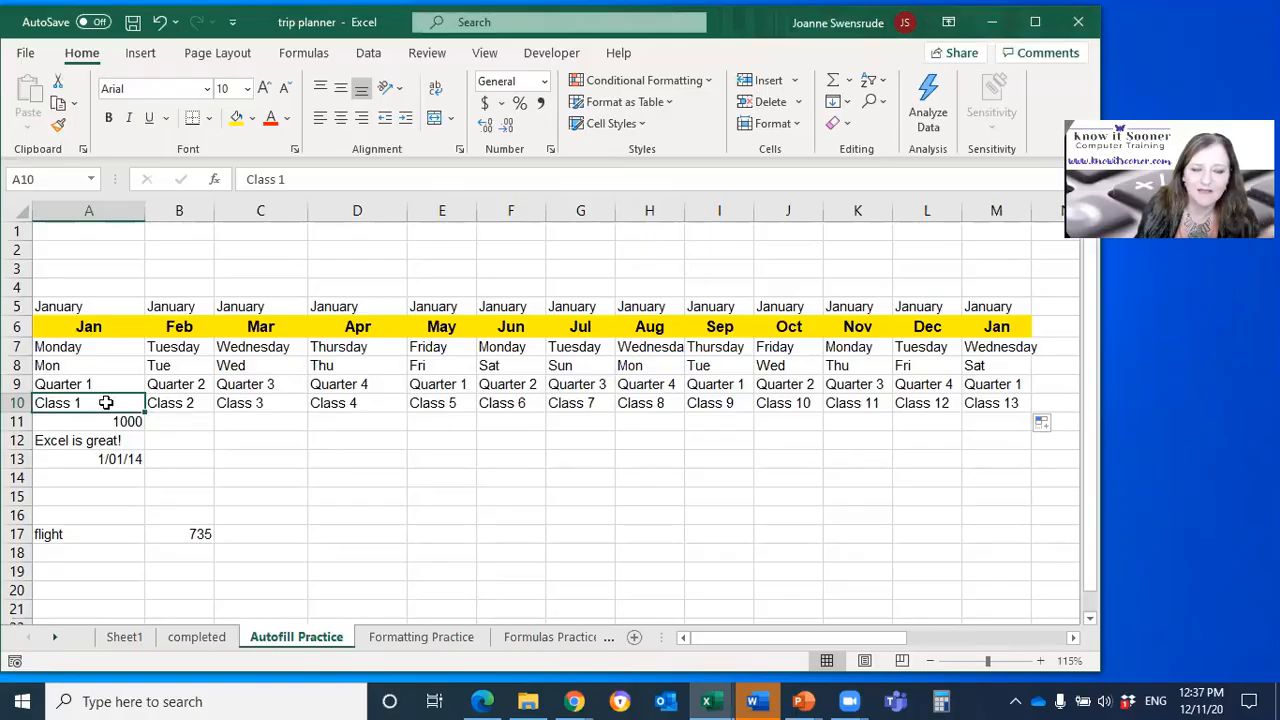
left_click(318, 178)
type("01")
key("Return")
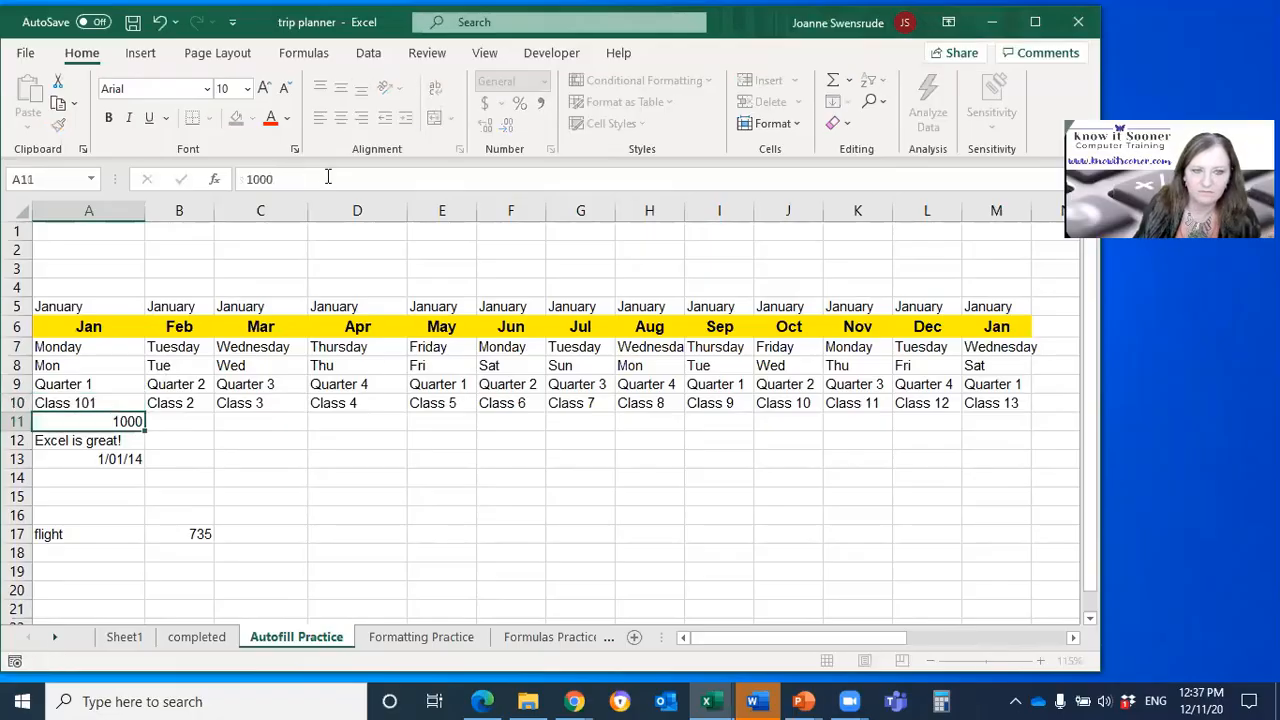
left_click(86, 403)
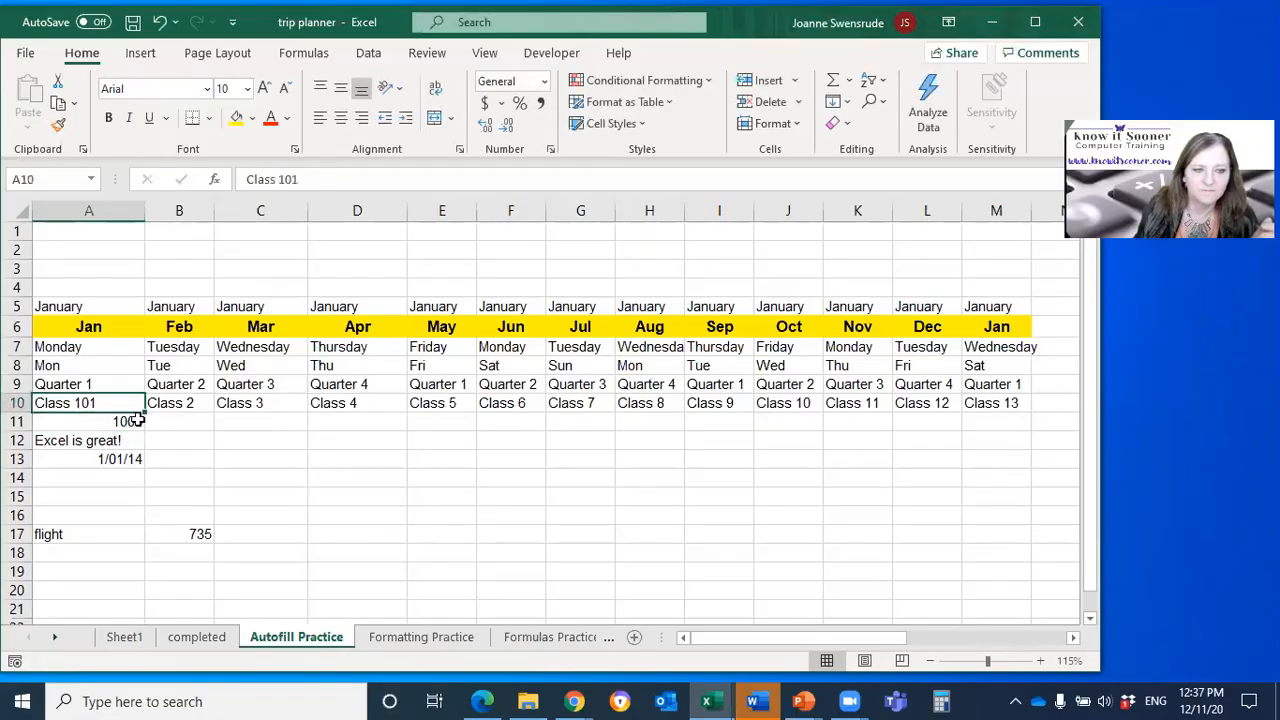
left_click_drag(146, 420, 1020, 410)
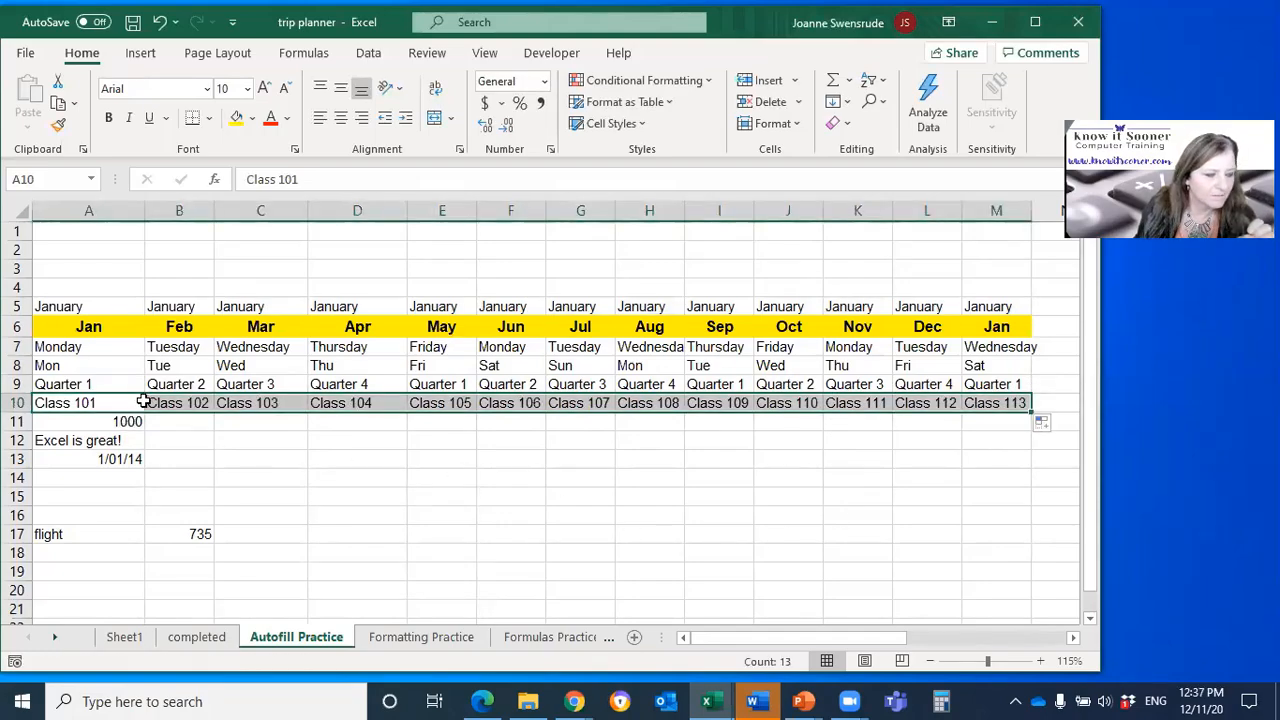
left_click(106, 556)
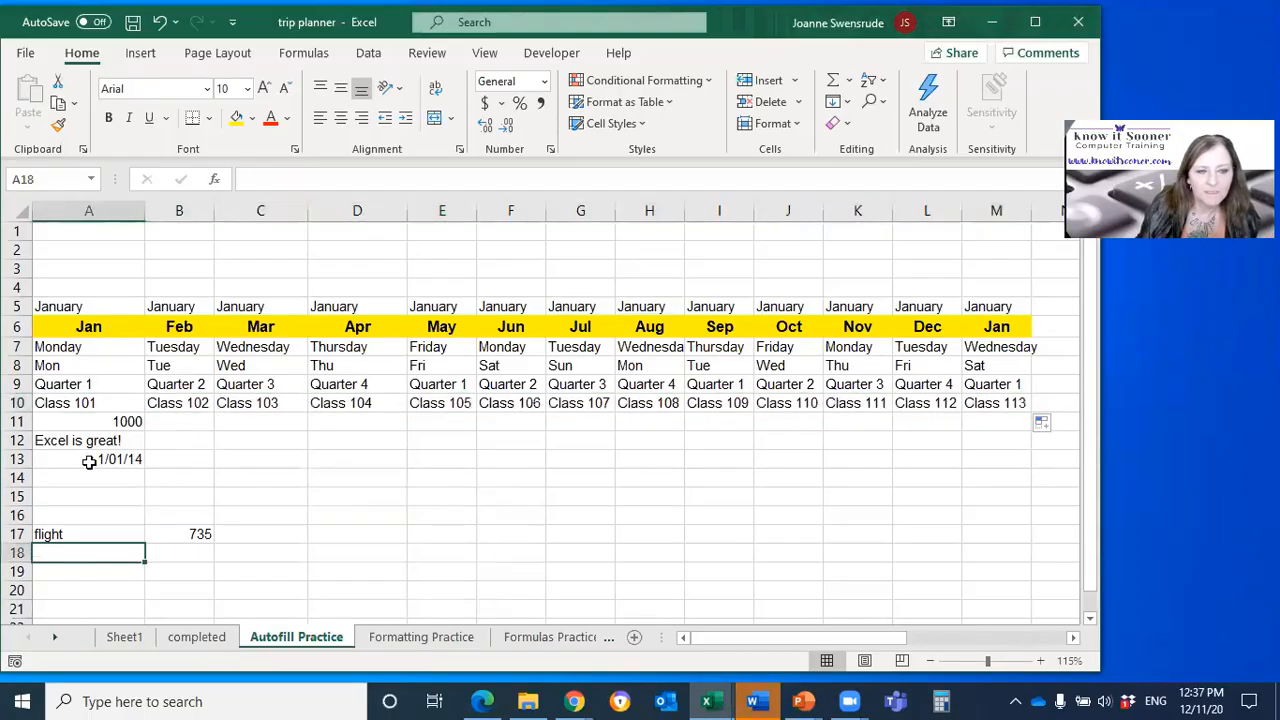
Step: Autofill 1000 from A11 across to M11, change the fill to Fill Series, and check the filled numbers
left_click(100, 422)
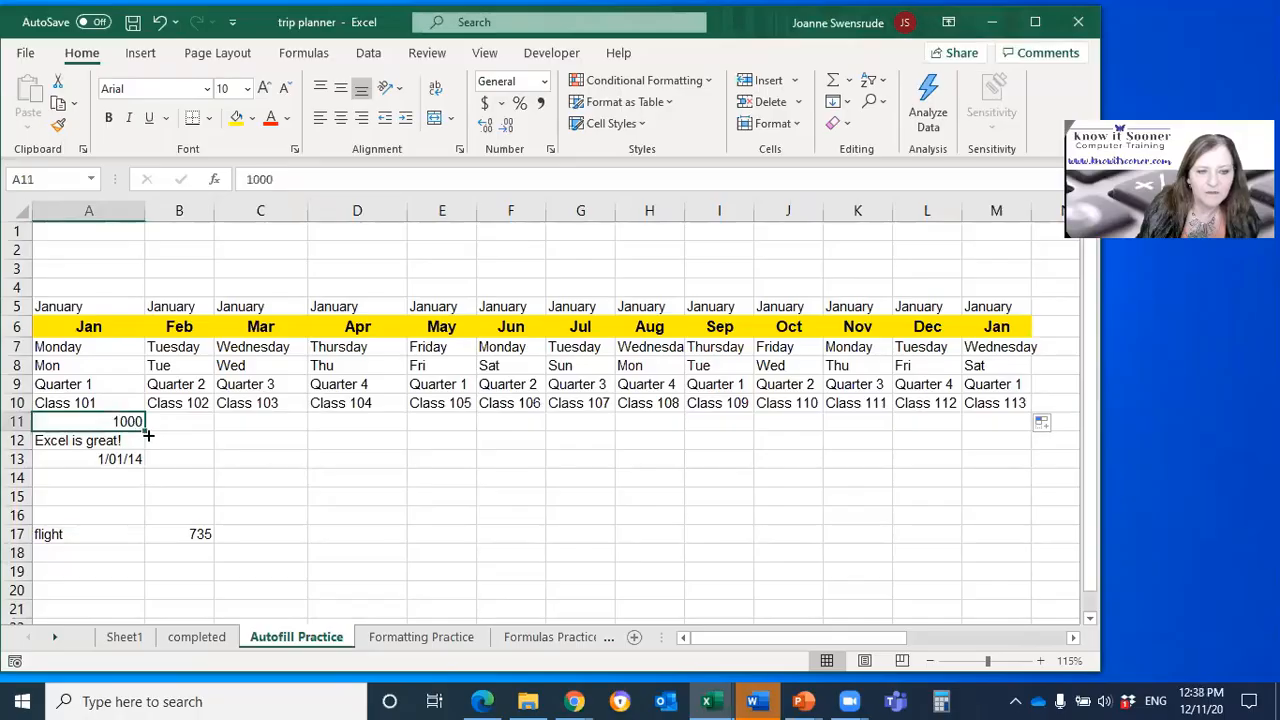
left_click_drag(146, 432, 1030, 432)
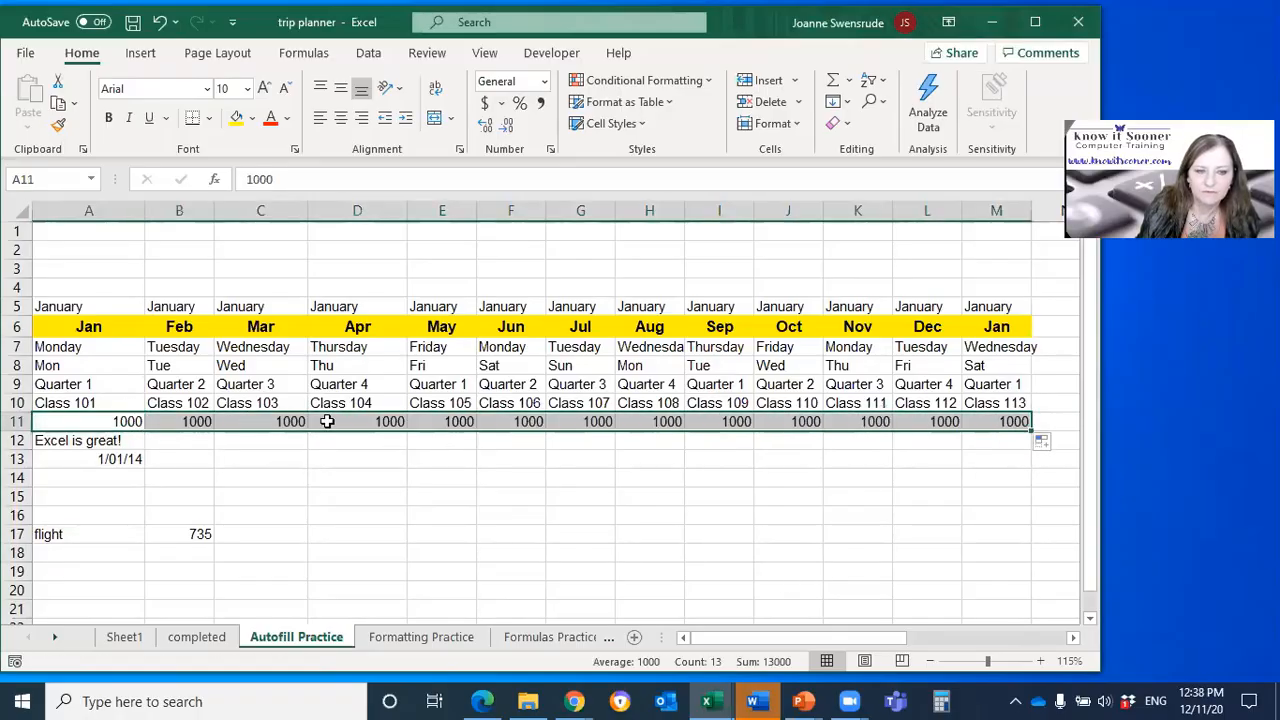
left_click(1043, 447)
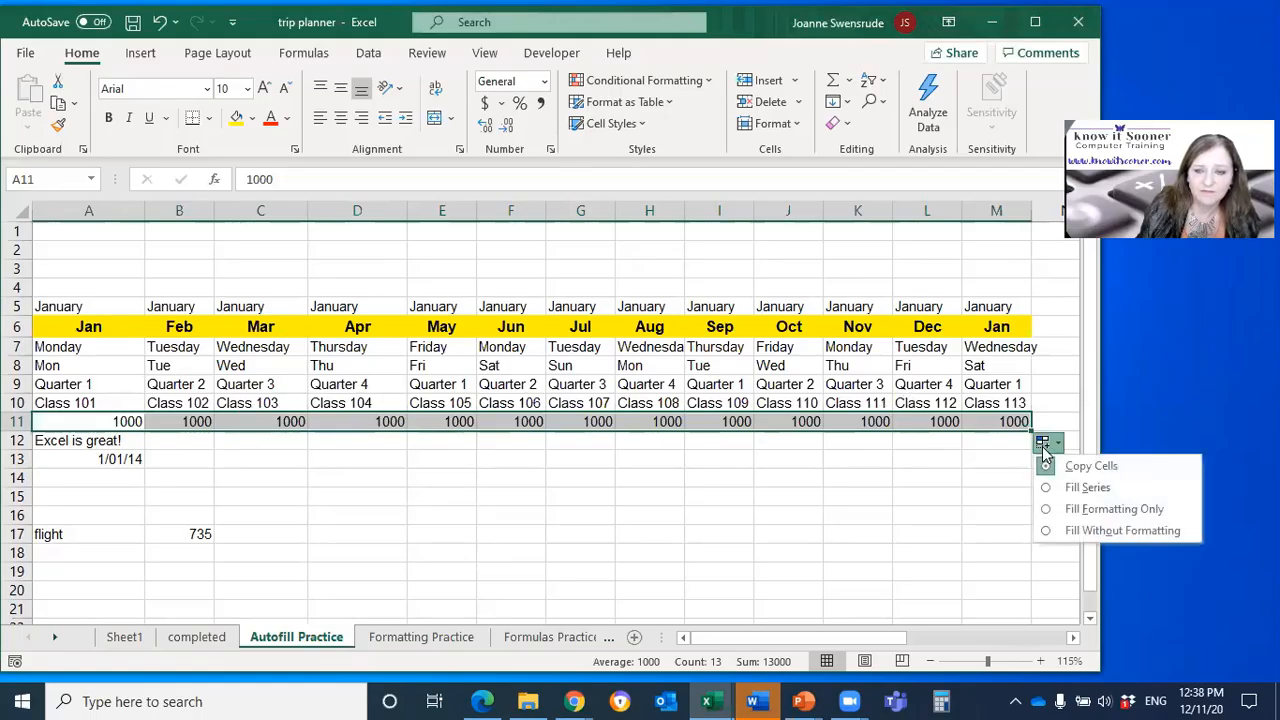
left_click(1080, 488)
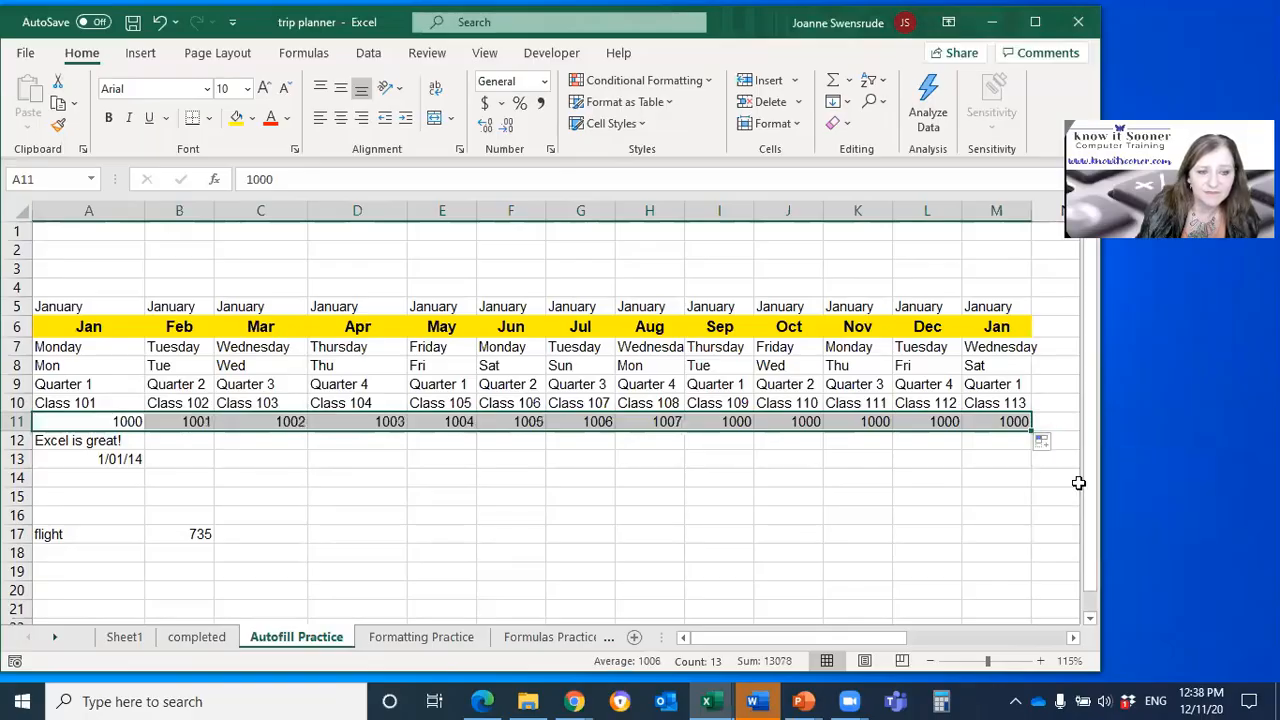
left_click(183, 420)
left_click(255, 420)
left_click(343, 420)
left_click(443, 424)
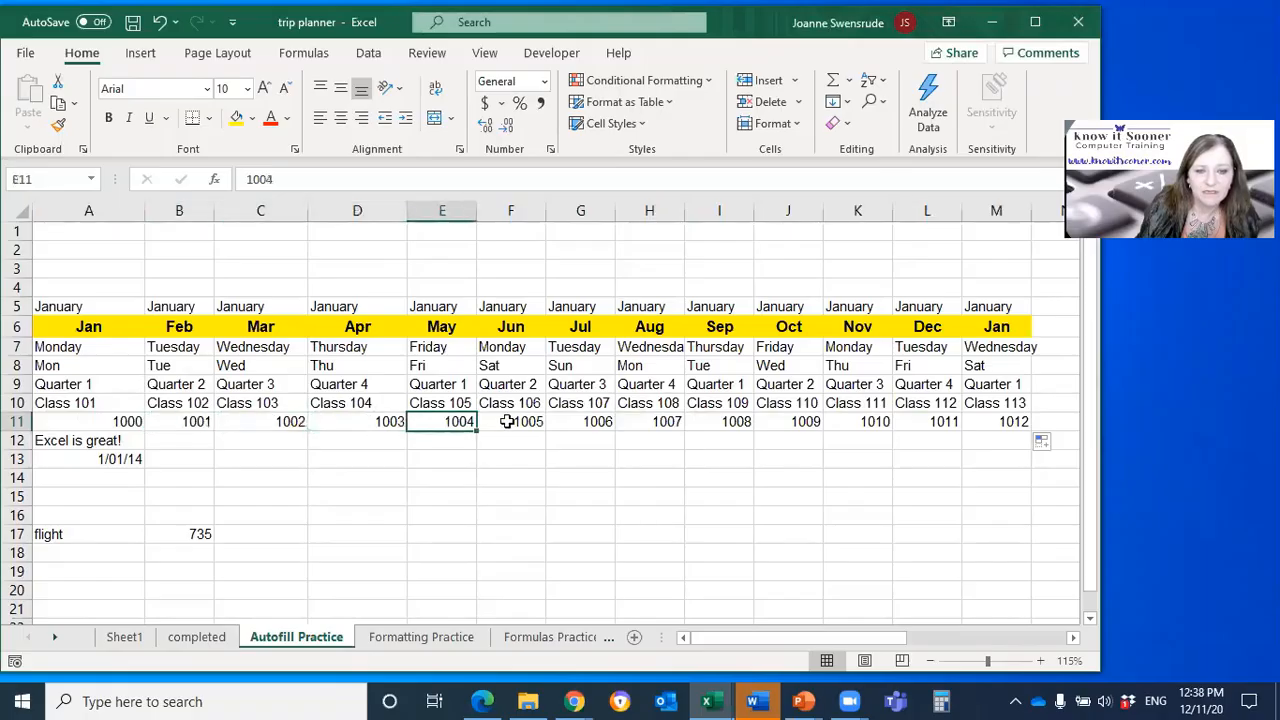
left_click(503, 423)
left_click(574, 423)
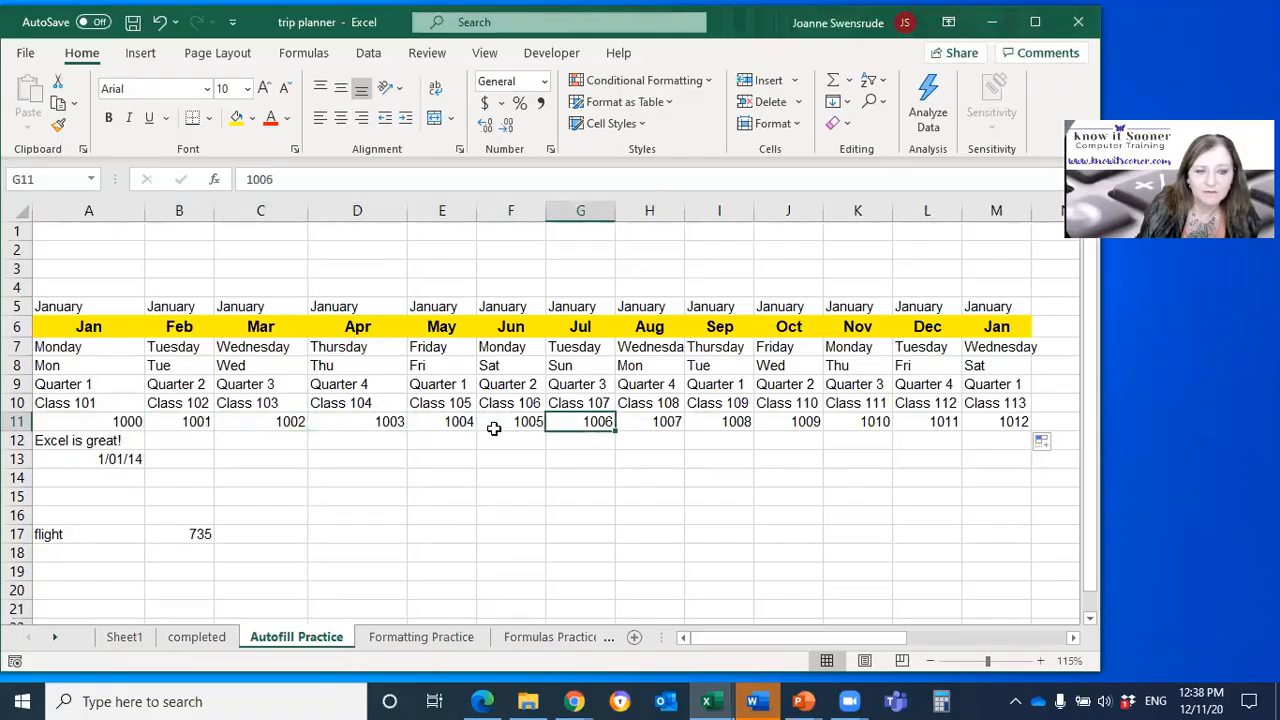
Step: Enter 2000 in B11 as the second value next to the 1000 in A11
left_click(100, 420)
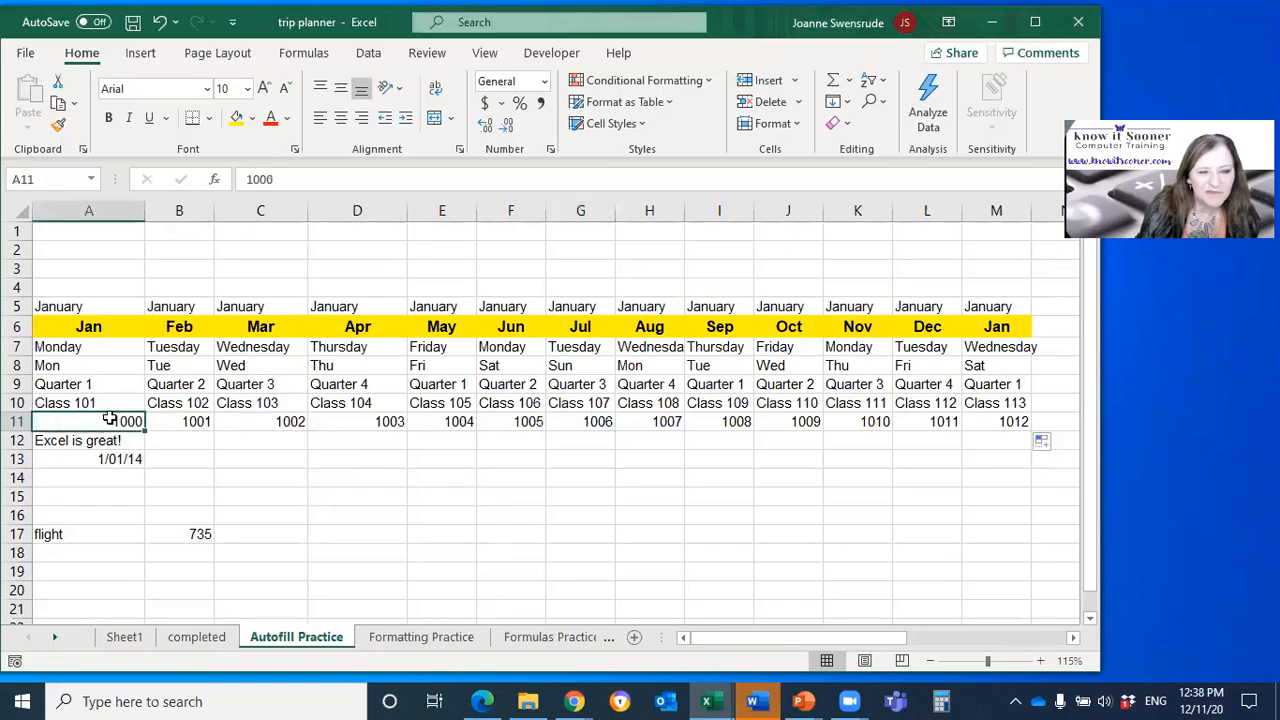
left_click(173, 423)
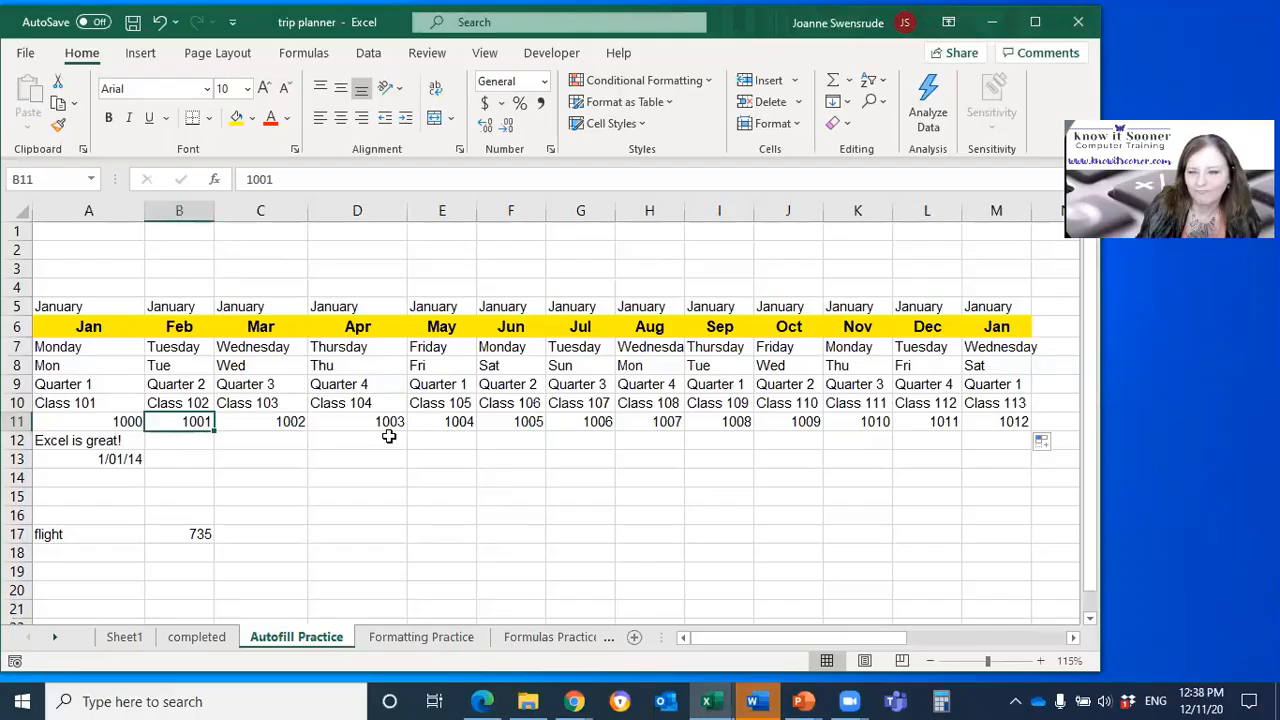
type("2")
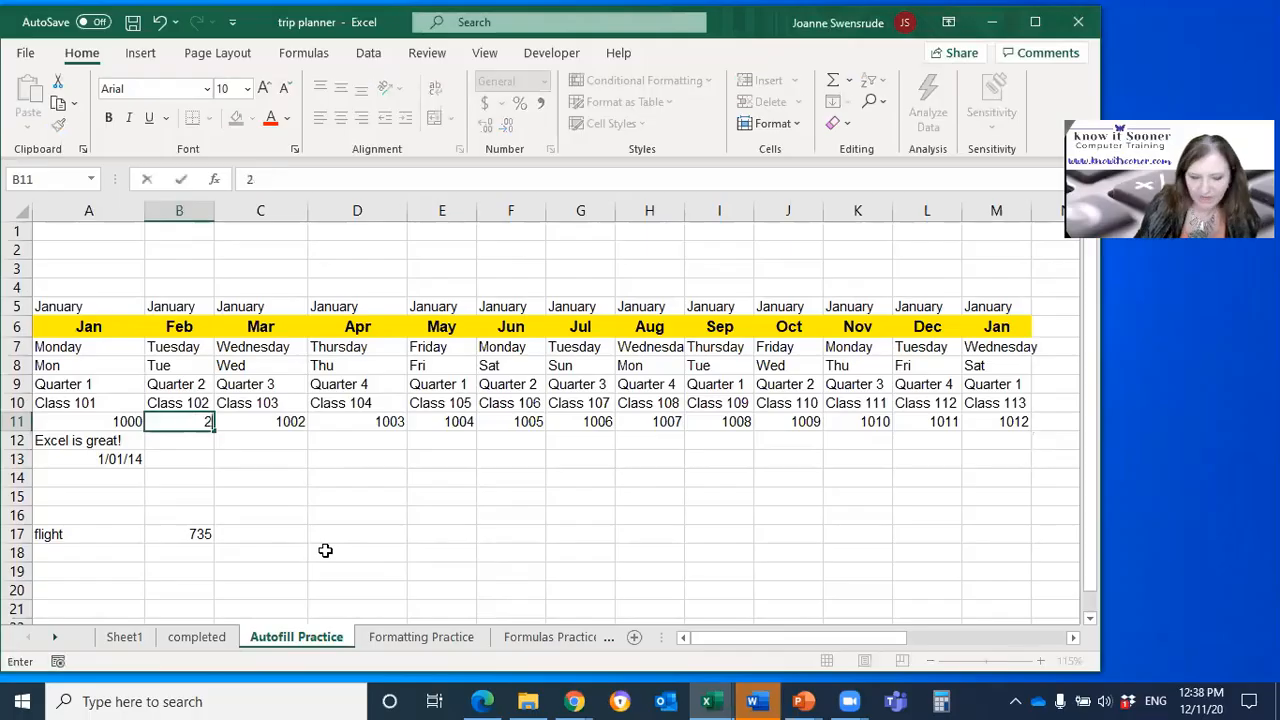
type("000")
key("Return")
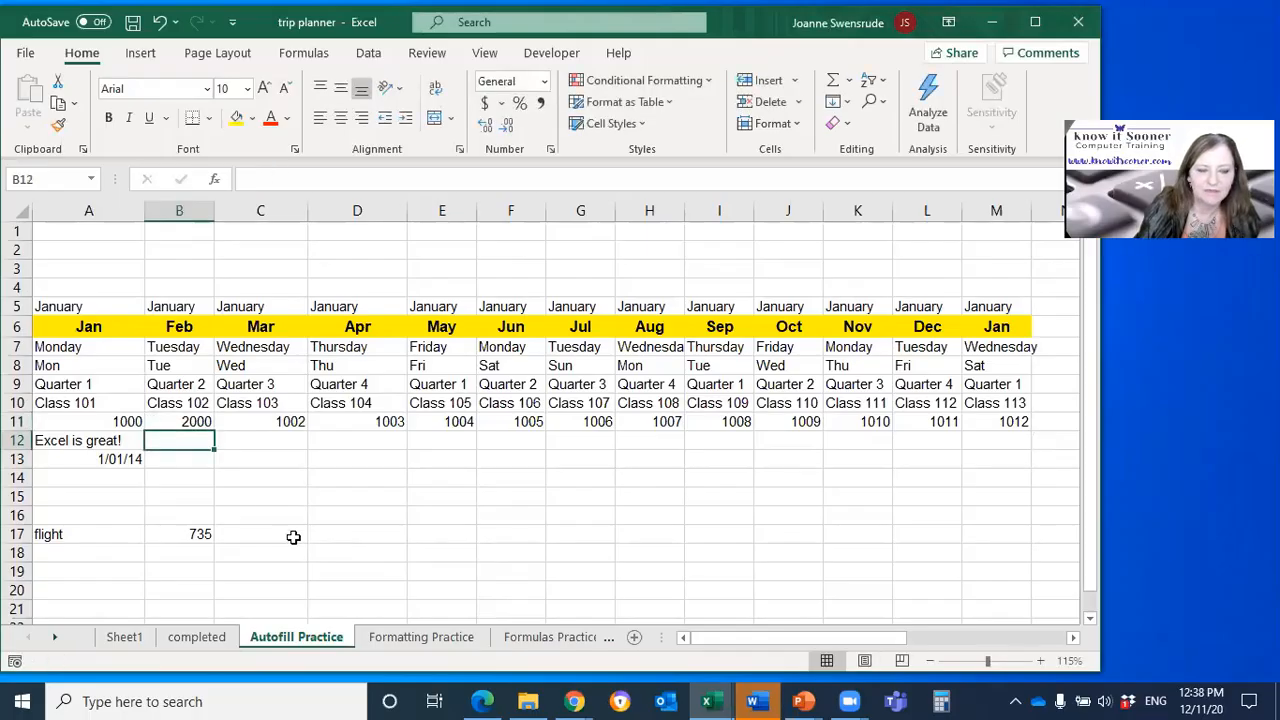
left_click(113, 422)
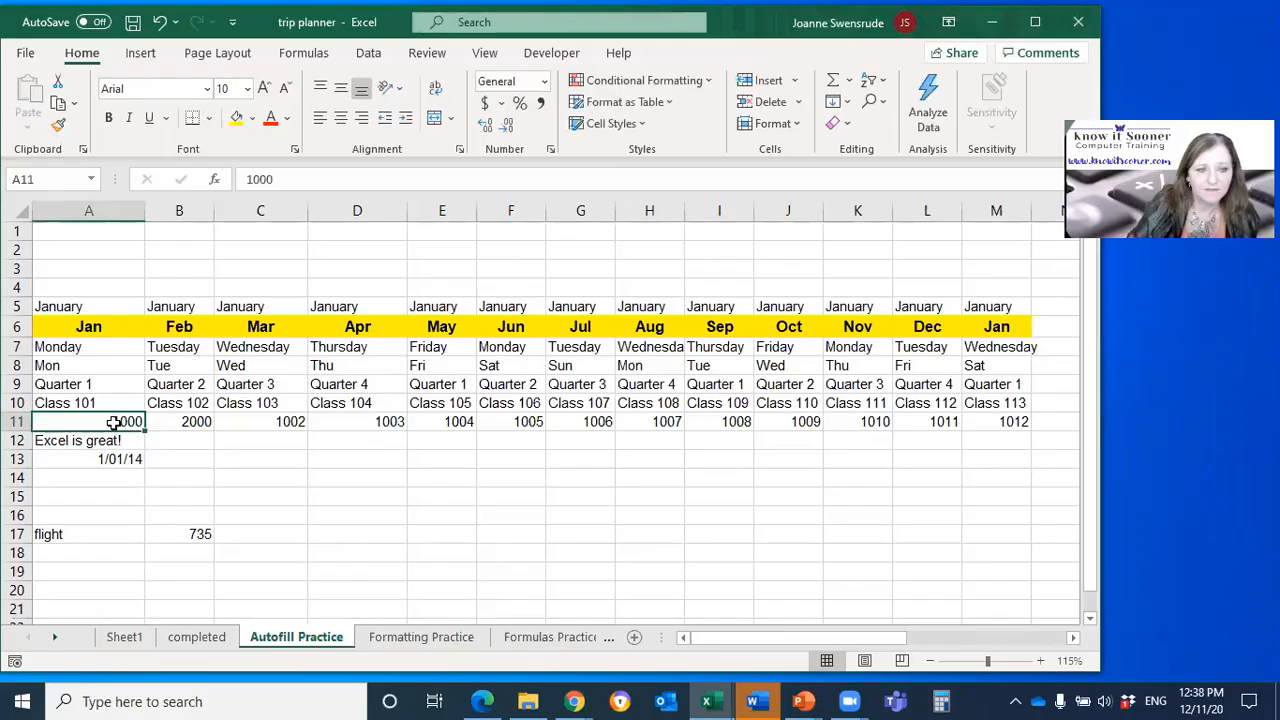
Step: Replace the month in B6 with Mar as the second value after Jan
left_click(171, 330)
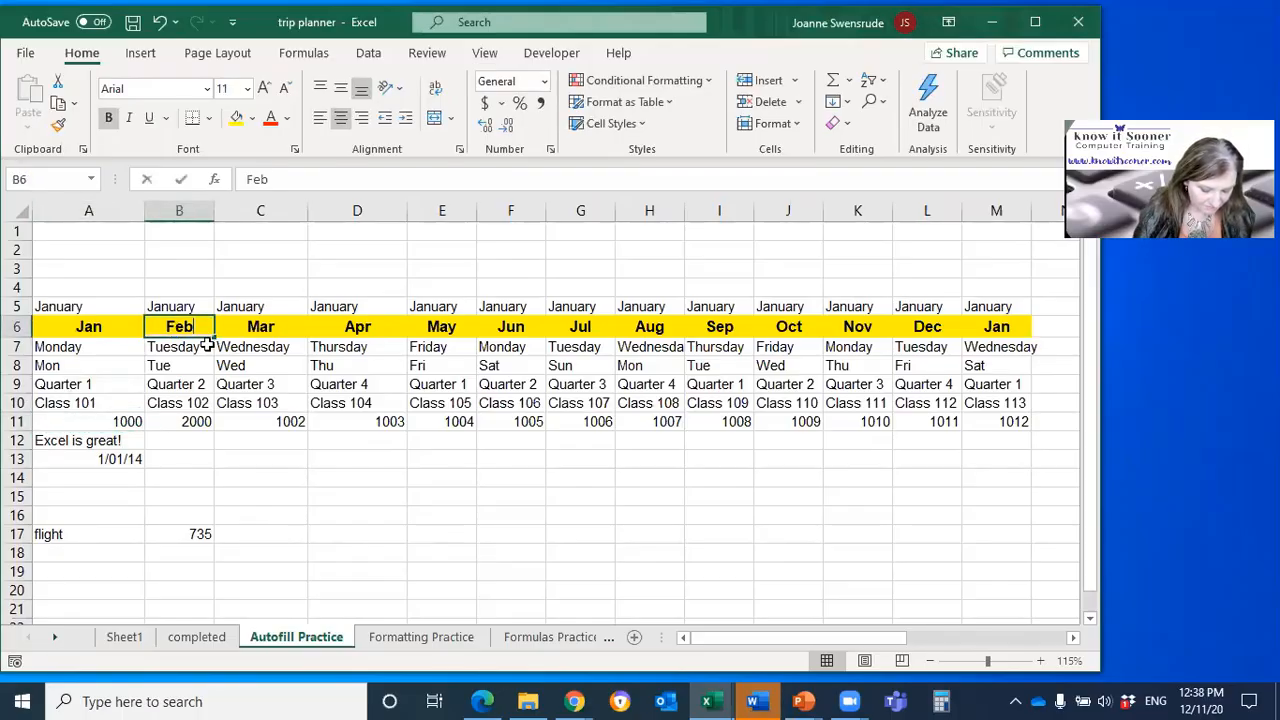
key("BackSpace")
key("BackSpace")
key("BackSpace")
type("Mar")
key("Return")
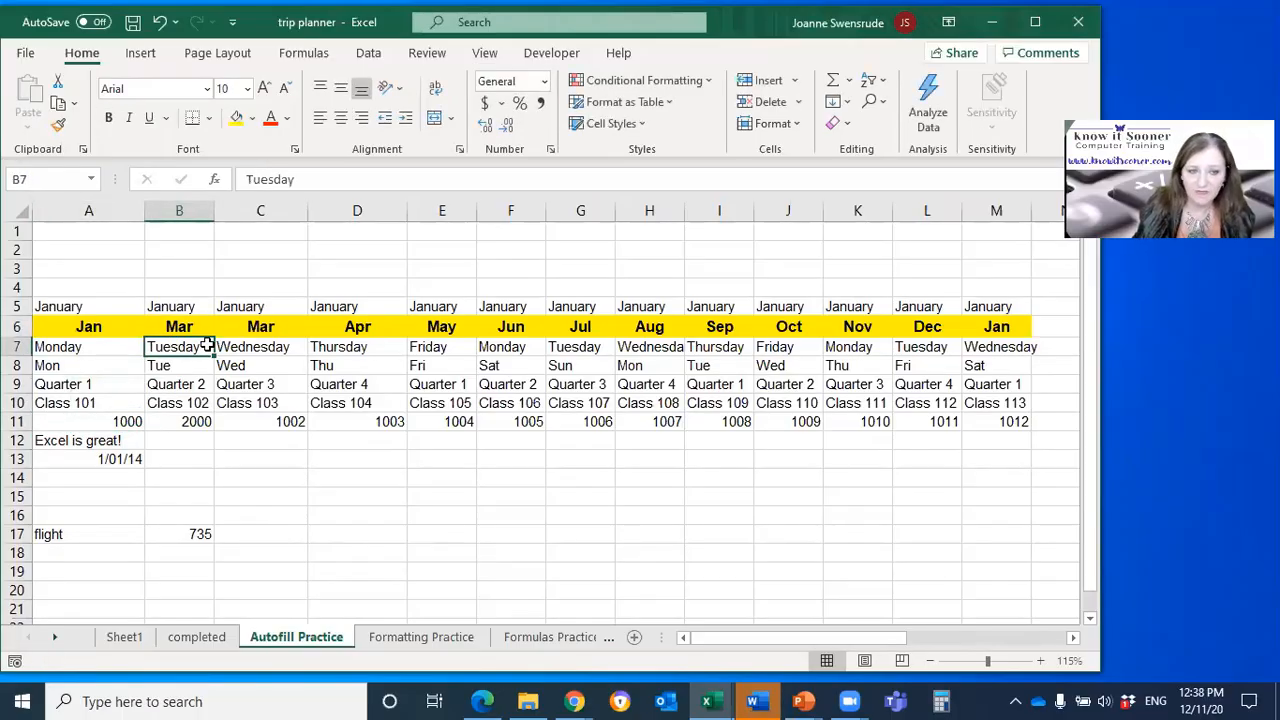
left_click(112, 326)
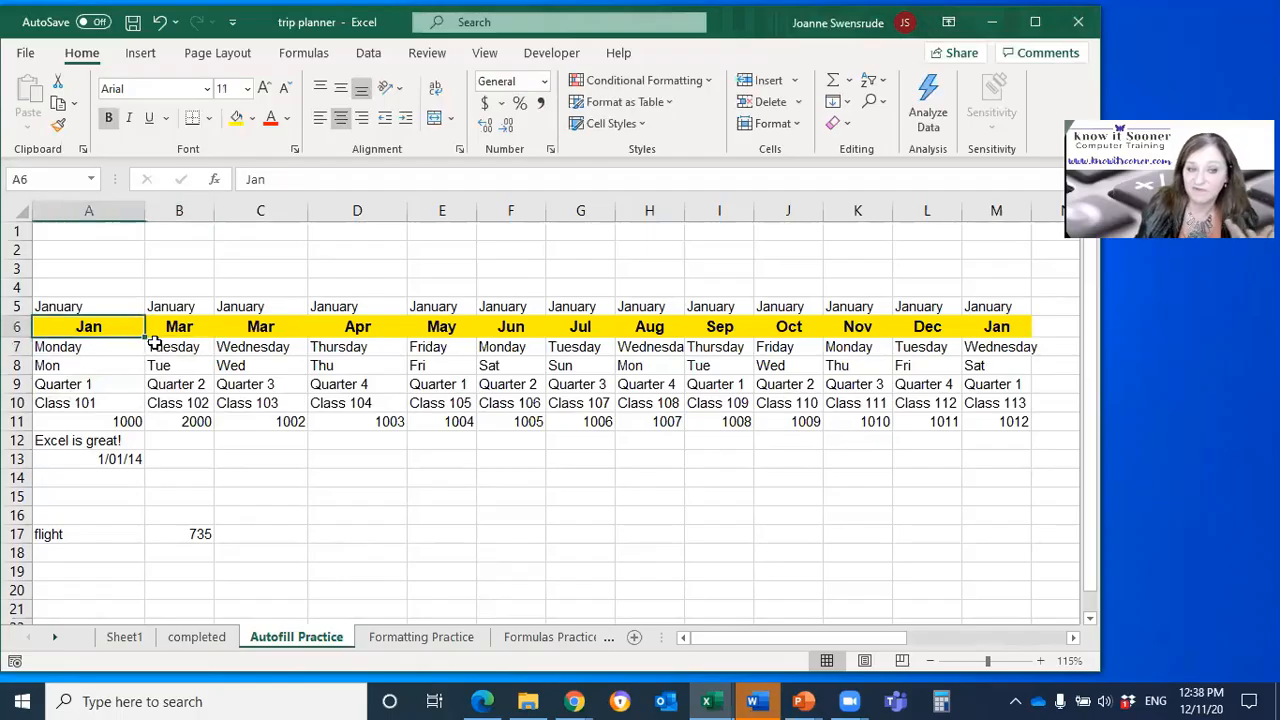
Step: Autofill the 1000 and 2000 pair from A11:B11 across to M11 as a series increasing by 1000
left_click_drag(110, 422, 160, 416)
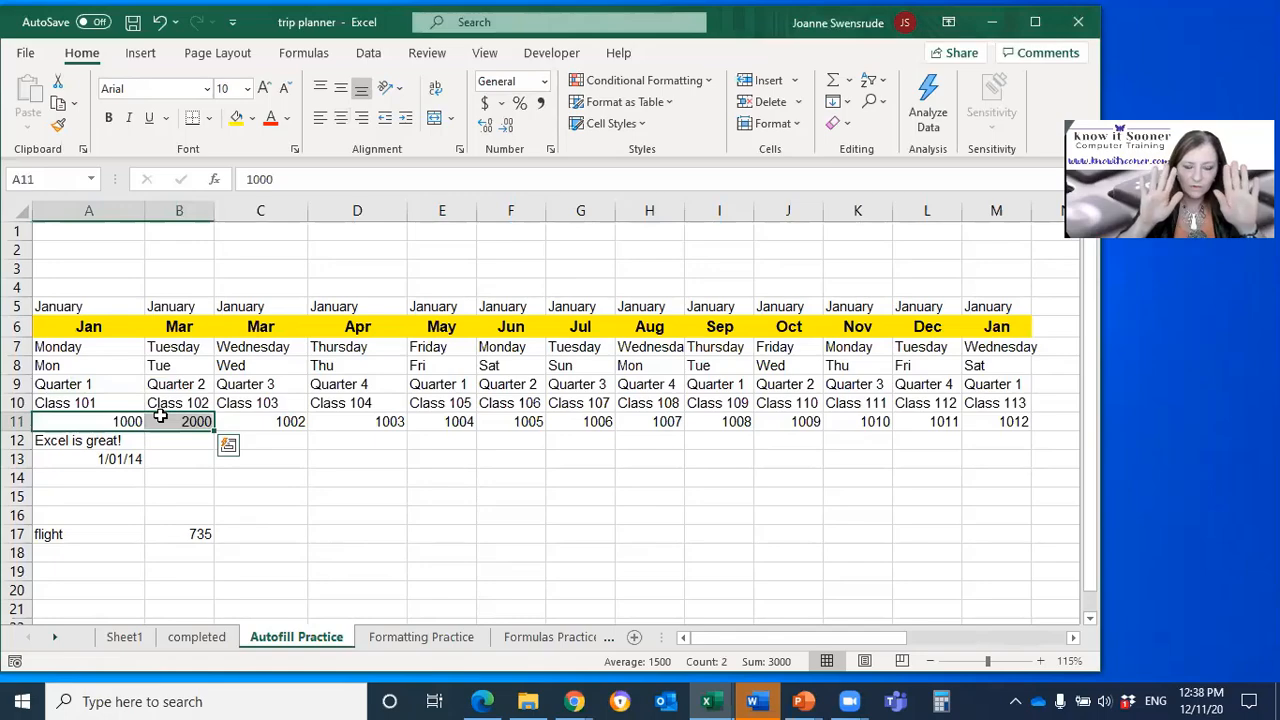
left_click(99, 422)
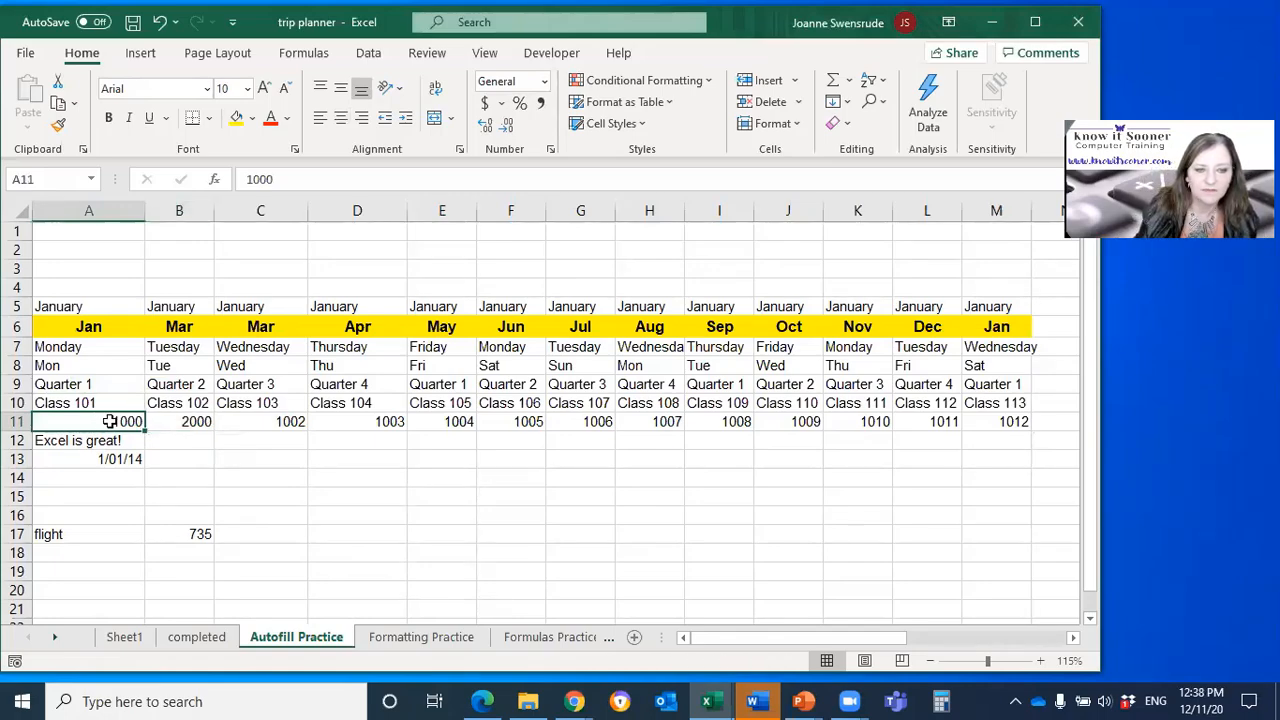
left_click_drag(110, 421, 995, 405)
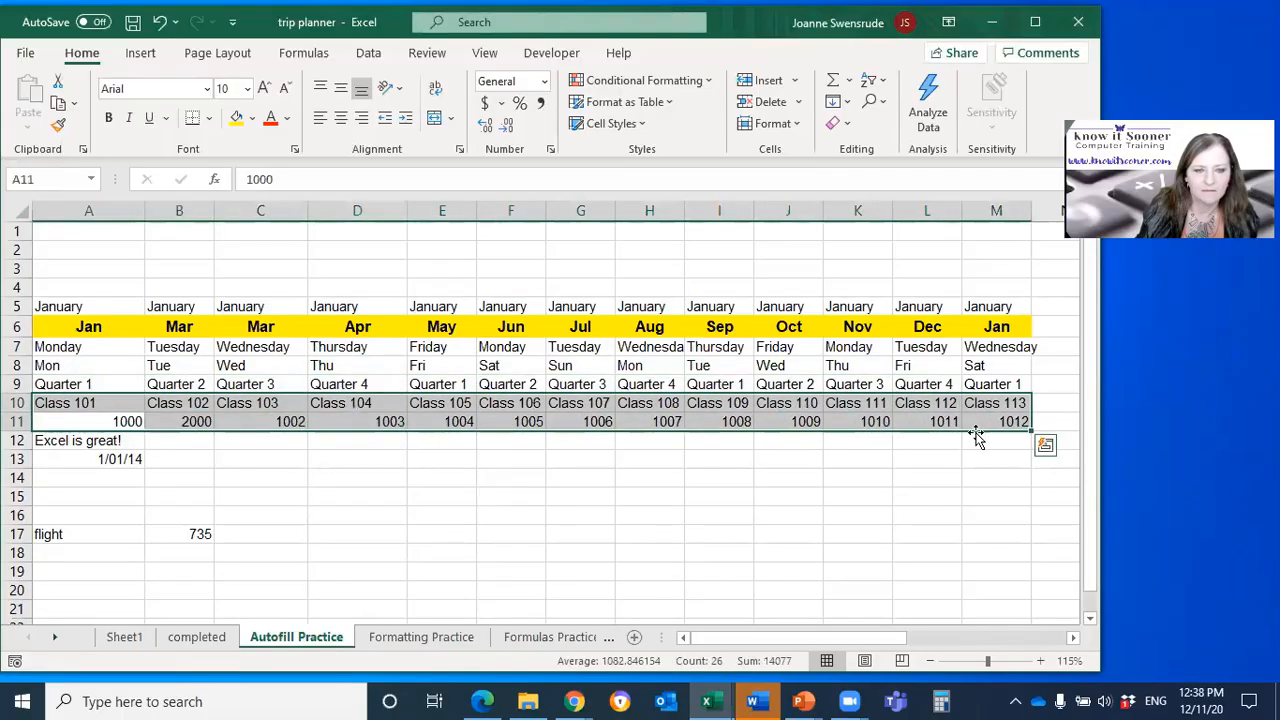
left_click(134, 517)
left_click(127, 423)
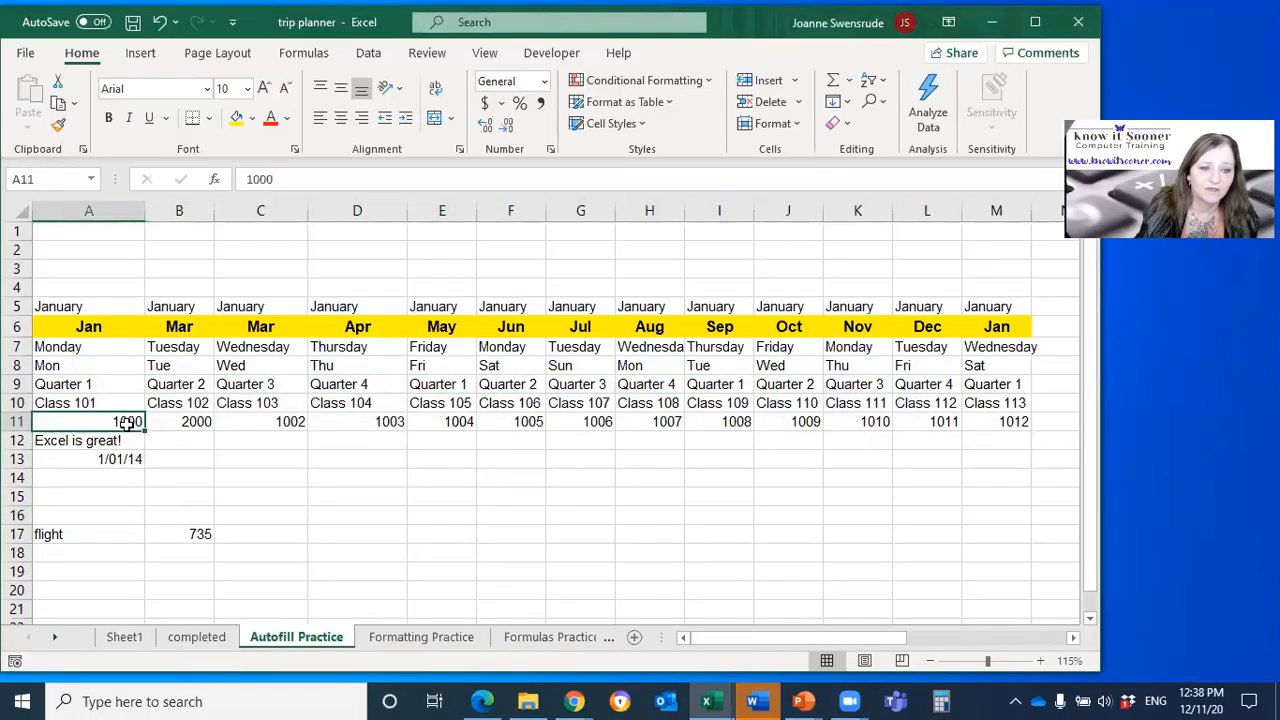
left_click_drag(127, 422, 178, 421)
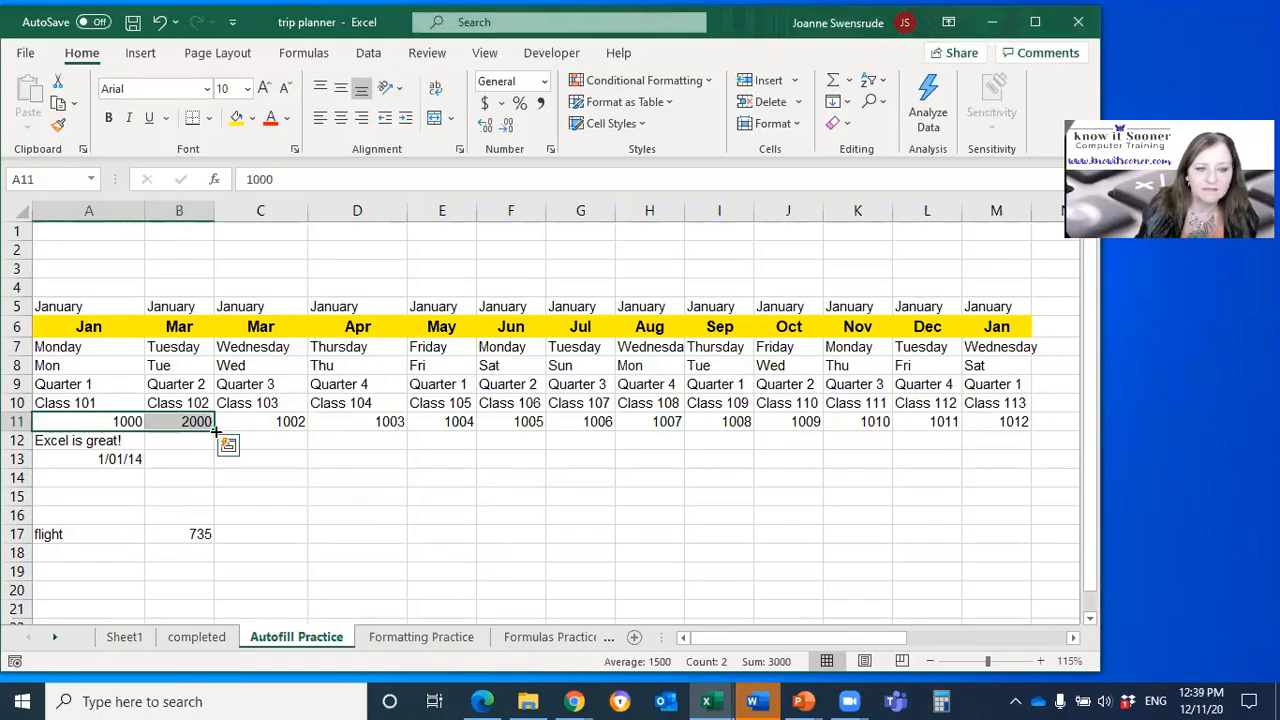
left_click_drag(212, 427, 1025, 432)
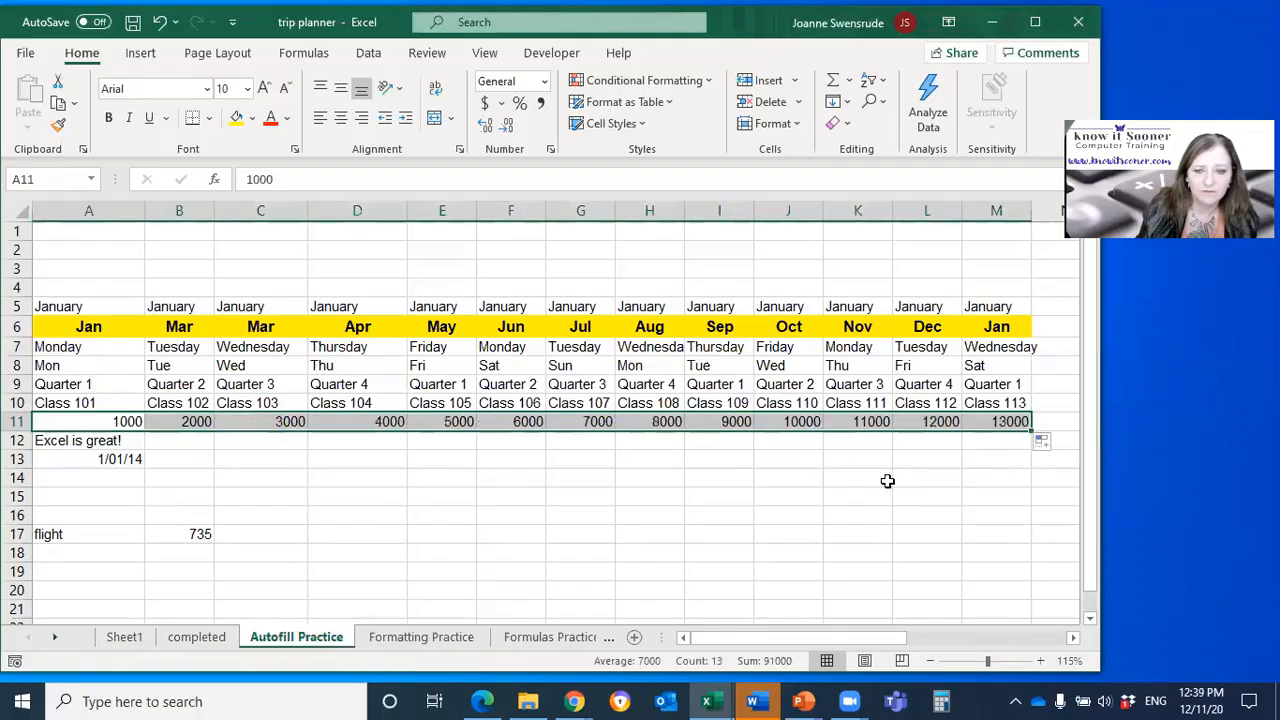
Step: Autofill the Jan and Mar pair from A6:B6 across to M6 as an every-second-month series
left_click_drag(95, 326, 166, 320)
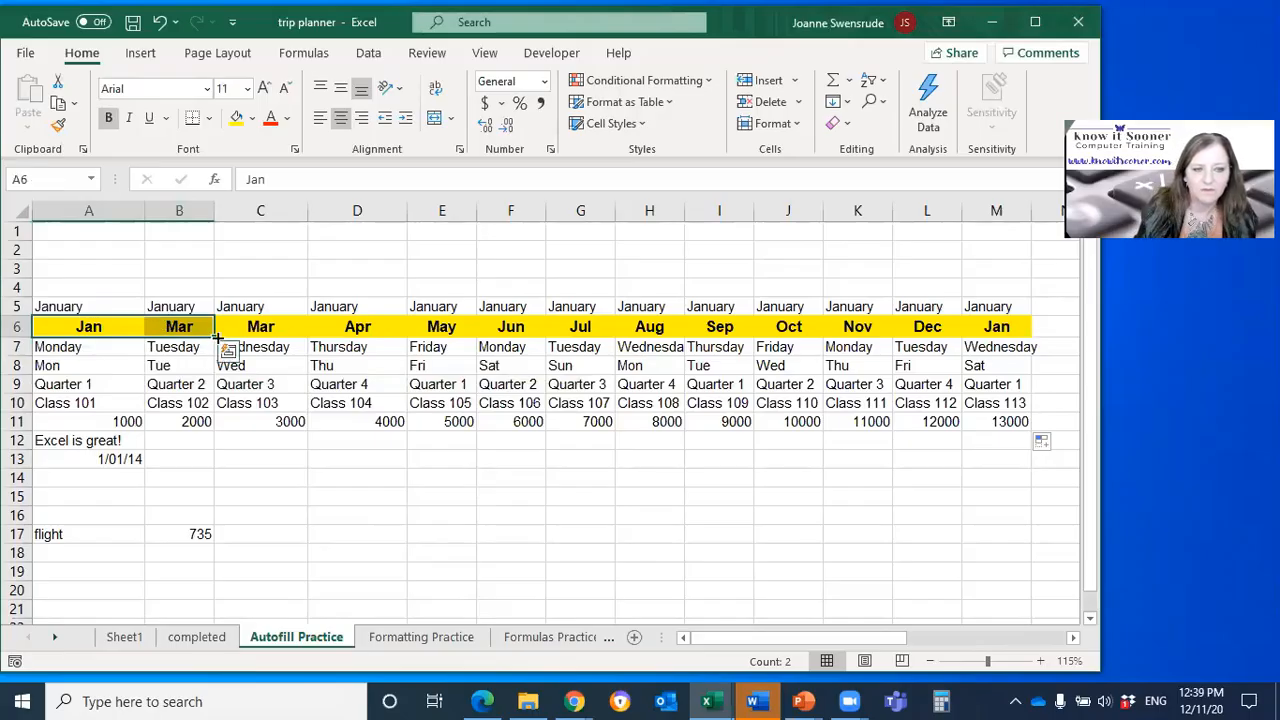
left_click_drag(216, 336, 1016, 364)
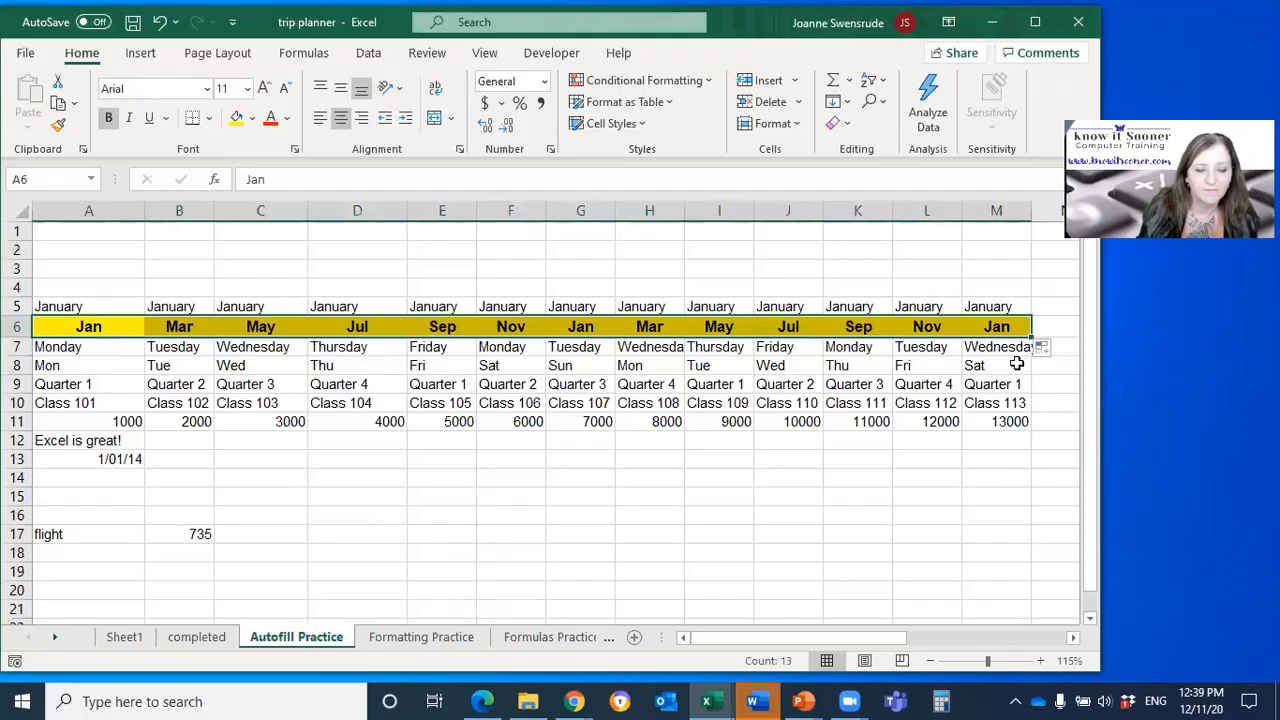
left_click(185, 330)
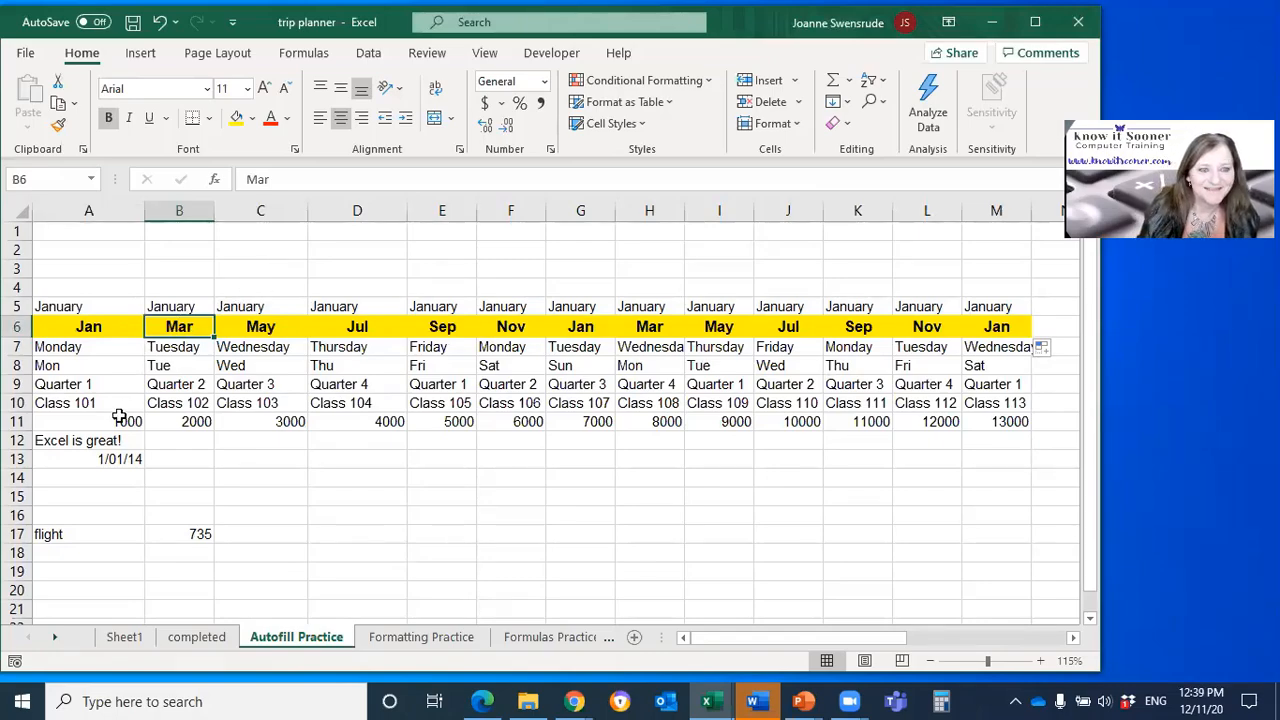
Step: Enter three first names in A3, B3 and C3 and autofill the repeating list across to M3
left_click(95, 272)
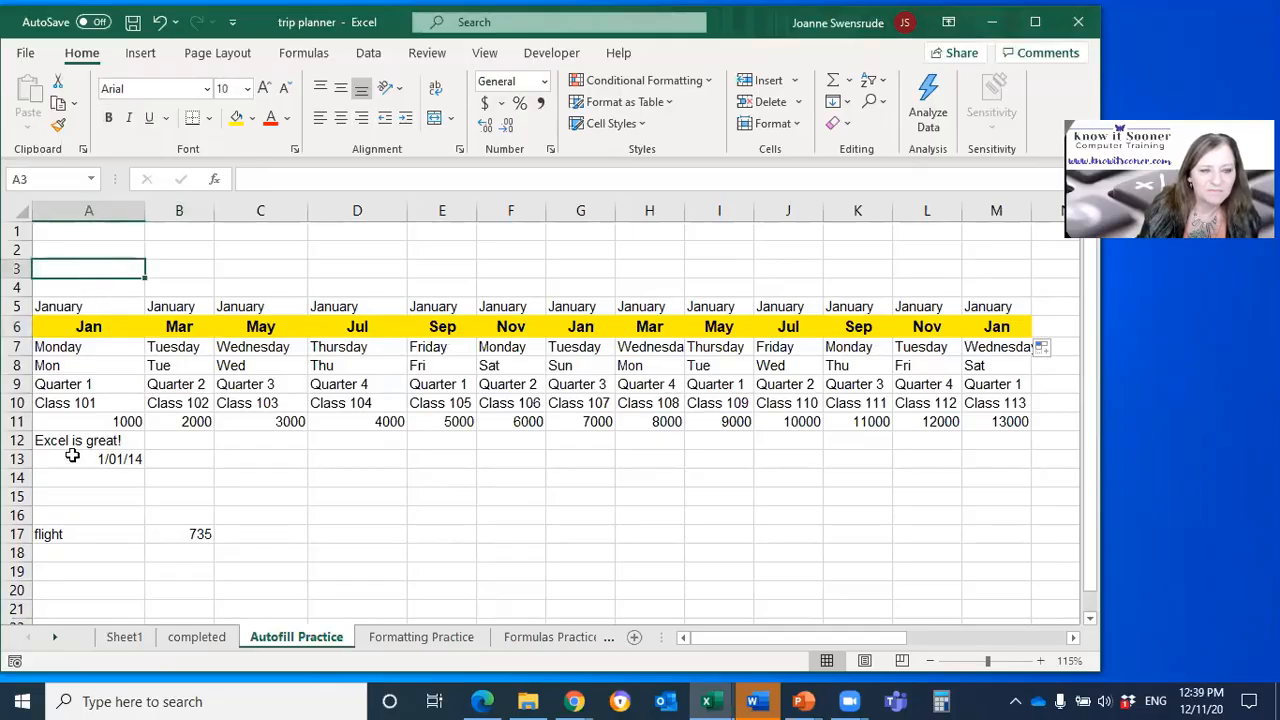
type("Clare")
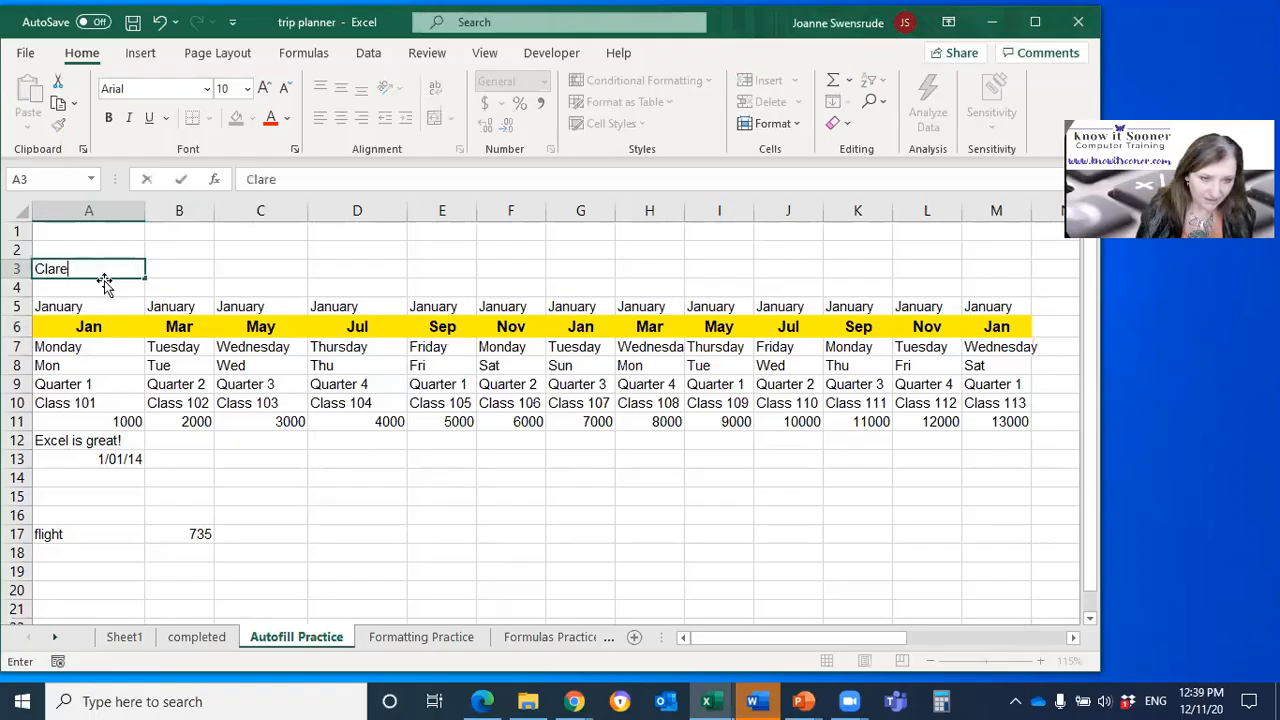
key("Tab")
type("Joanne")
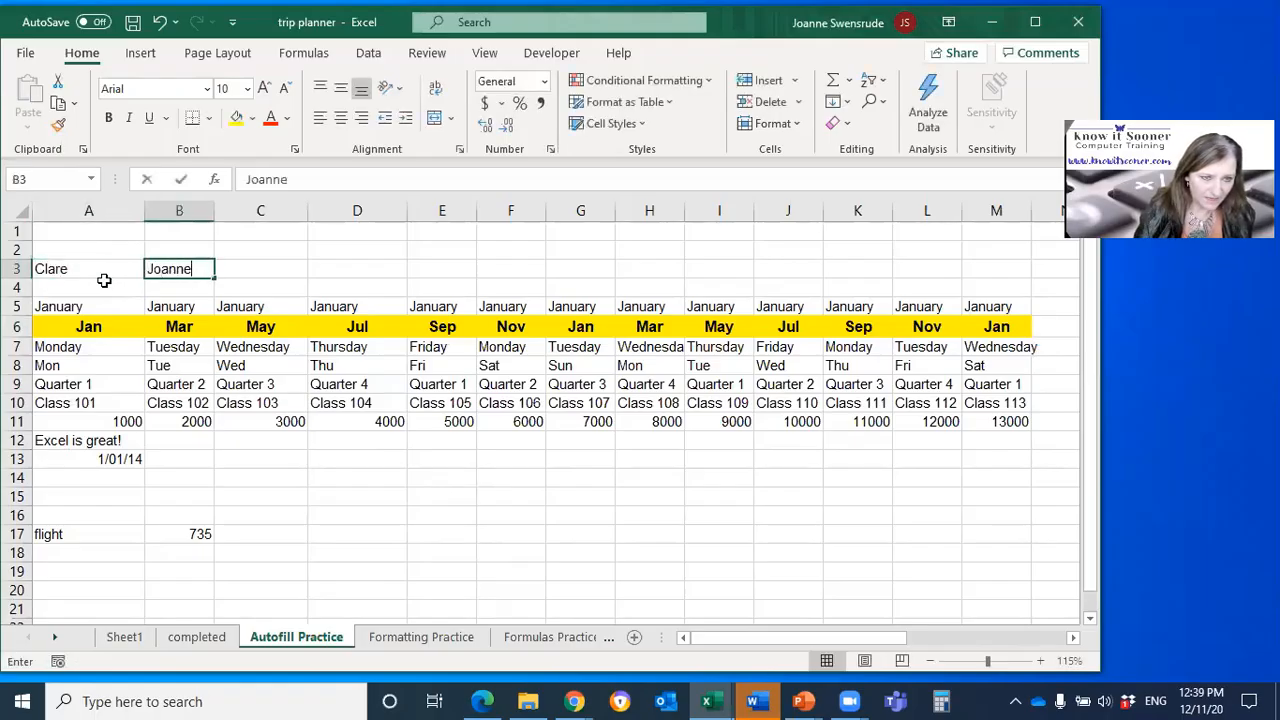
key("Tab")
type("Step")
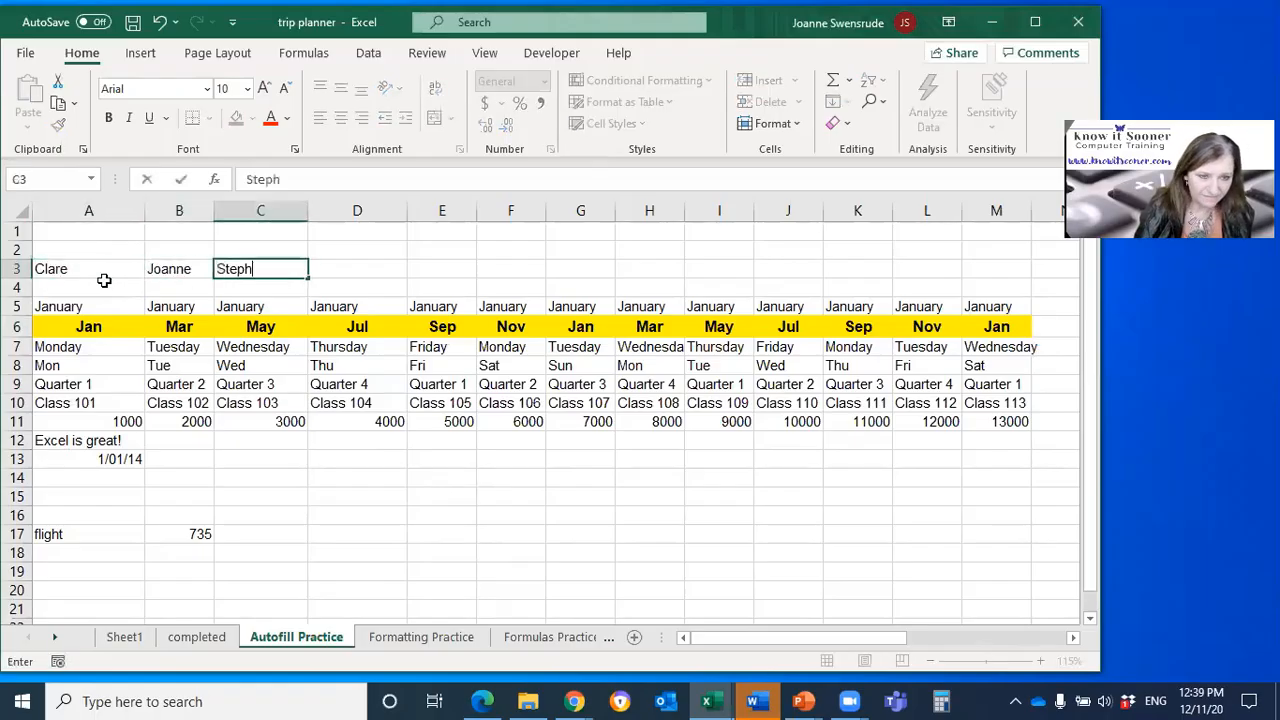
key("Return")
left_click_drag(104, 272, 232, 288)
left_click_drag(138, 272, 1000, 278)
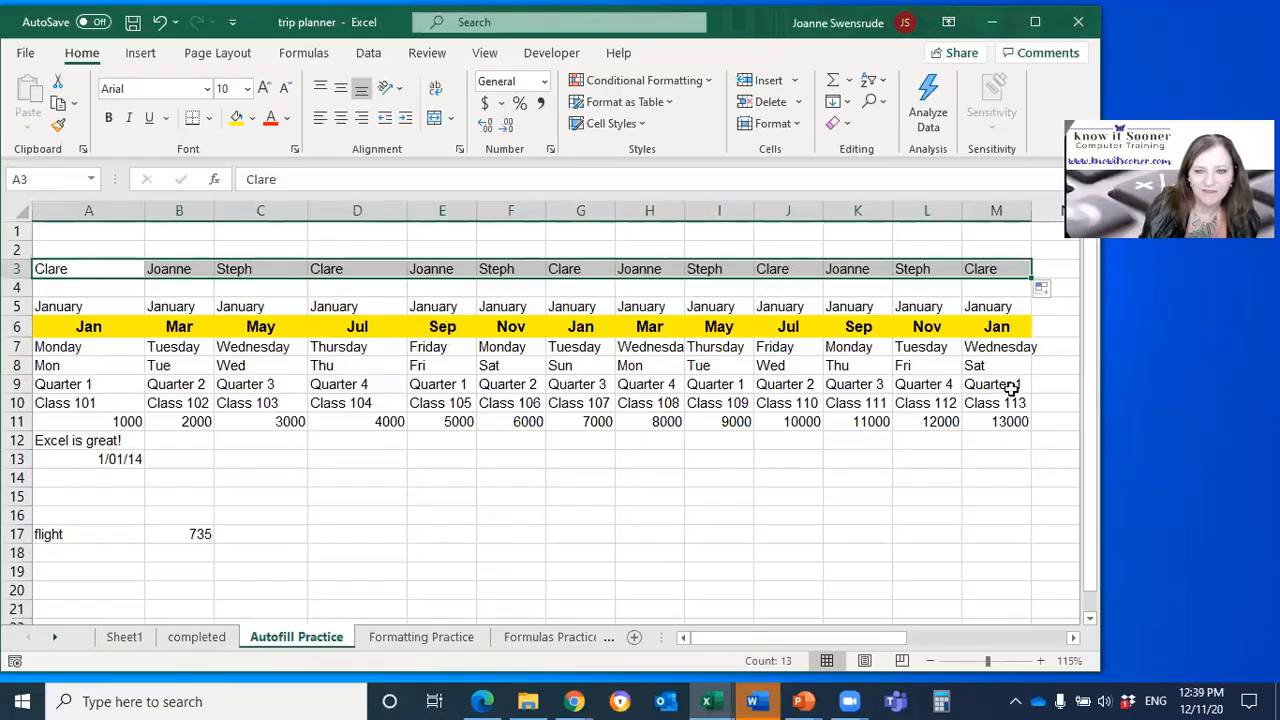
Step: Autofill the text "Excel is great!" from A12 across to M12 and check the filled cells
left_click(122, 462)
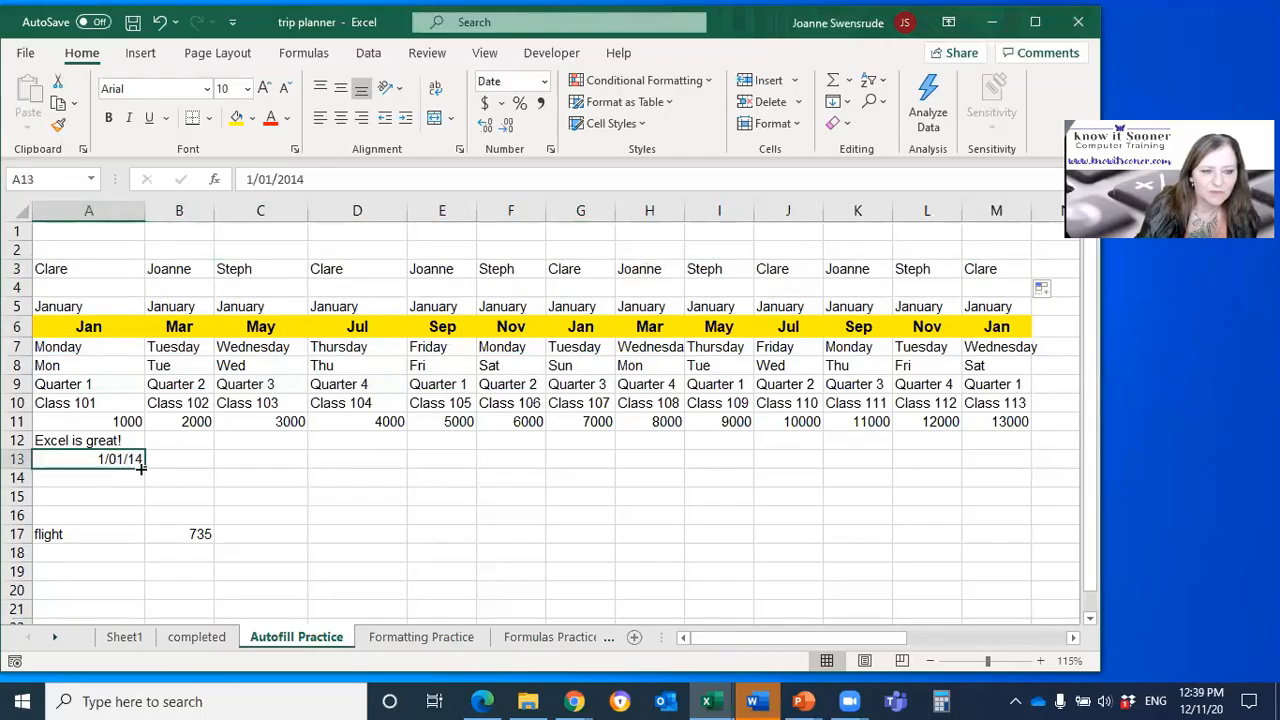
left_click(134, 444)
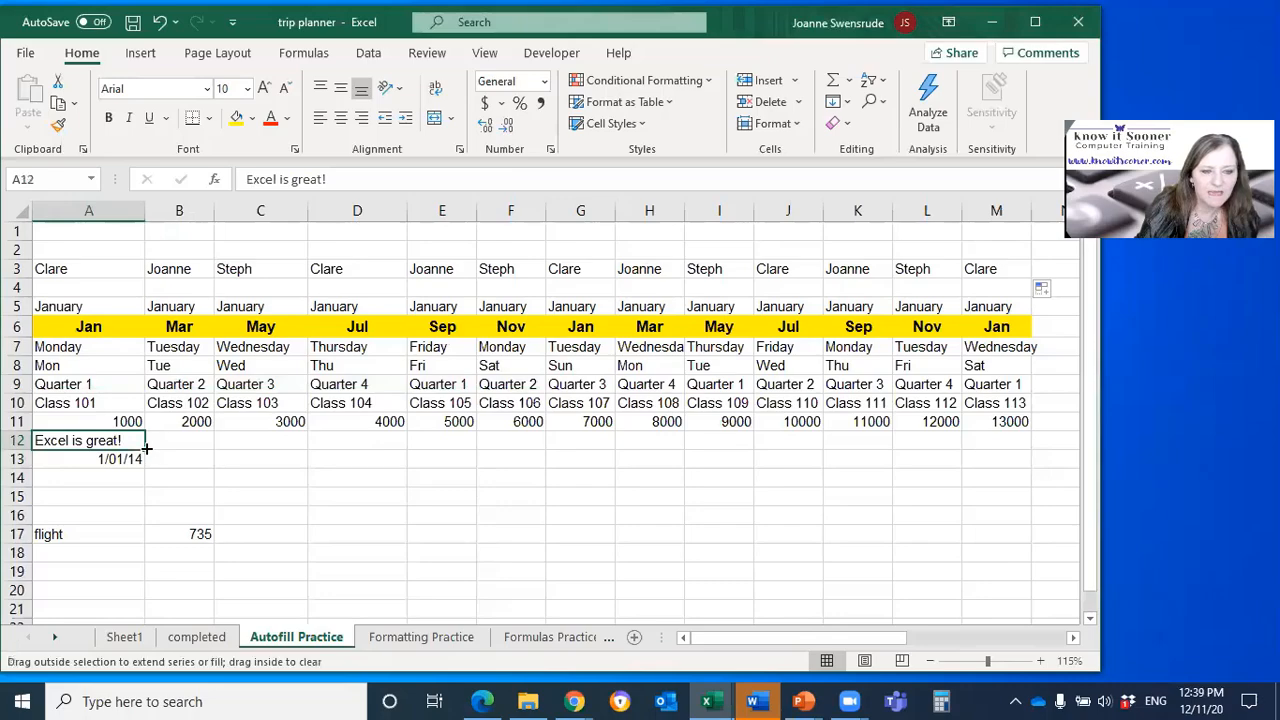
left_click_drag(146, 451, 971, 446)
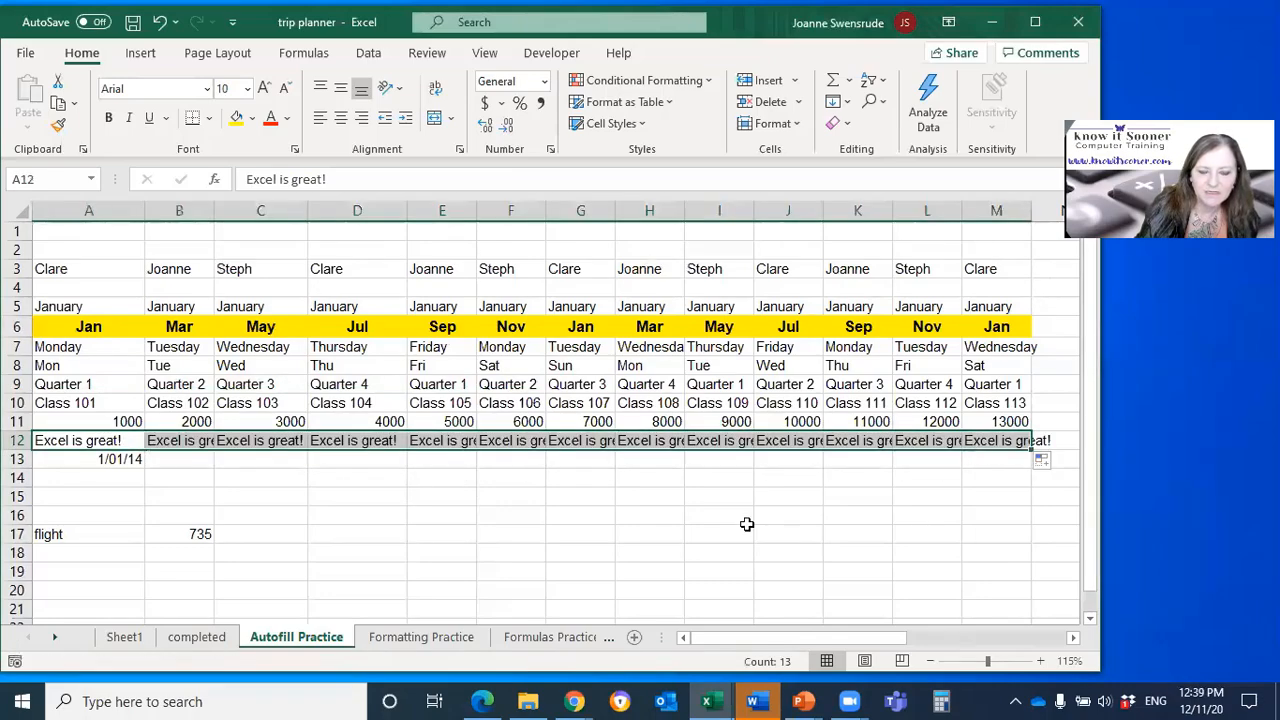
left_click(457, 437)
left_click(528, 449)
left_click(567, 441)
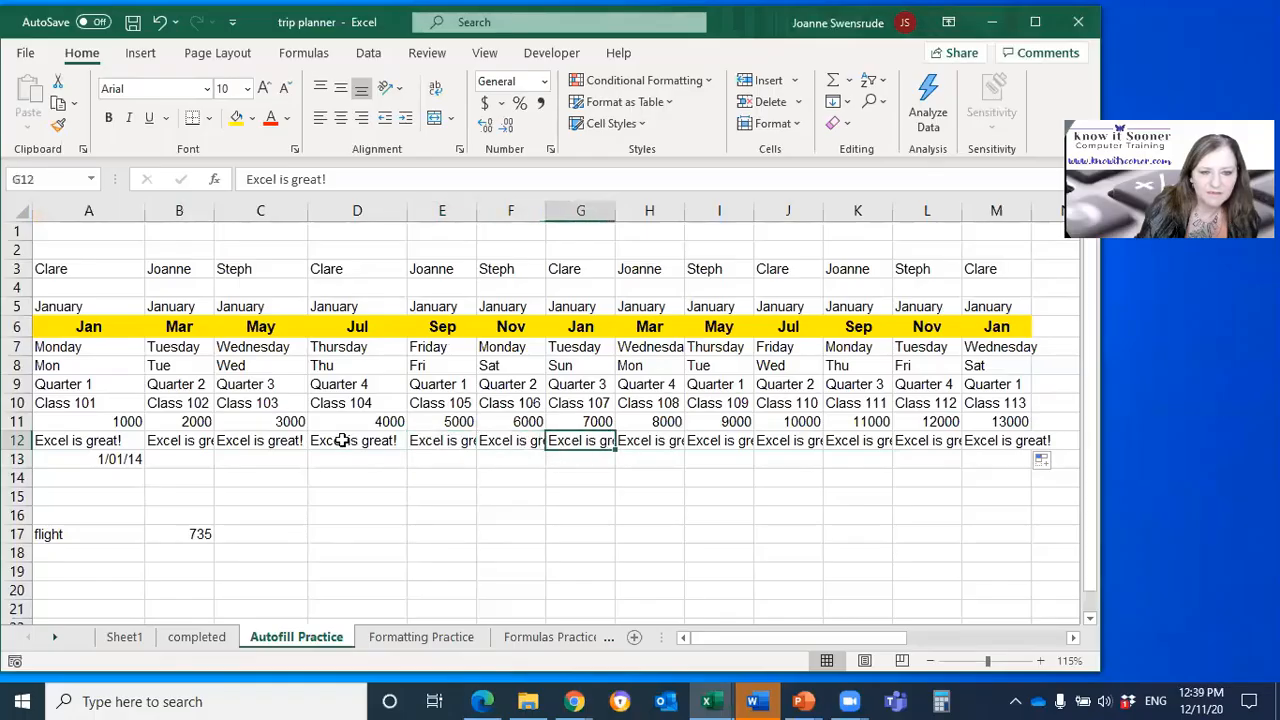
Step: Widen column B to fit the full "Excel is great!" text in B12
left_click(190, 442)
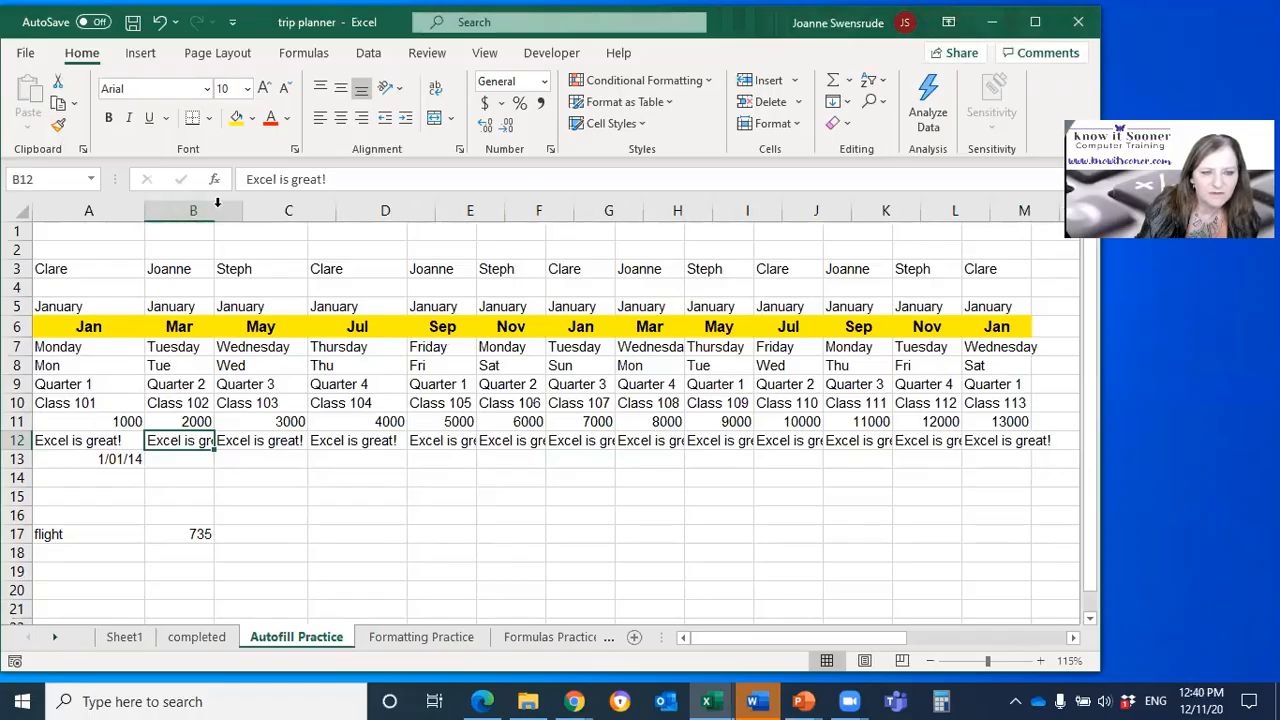
double_click(214, 207)
left_click_drag(240, 210, 210, 212)
double_click(210, 212)
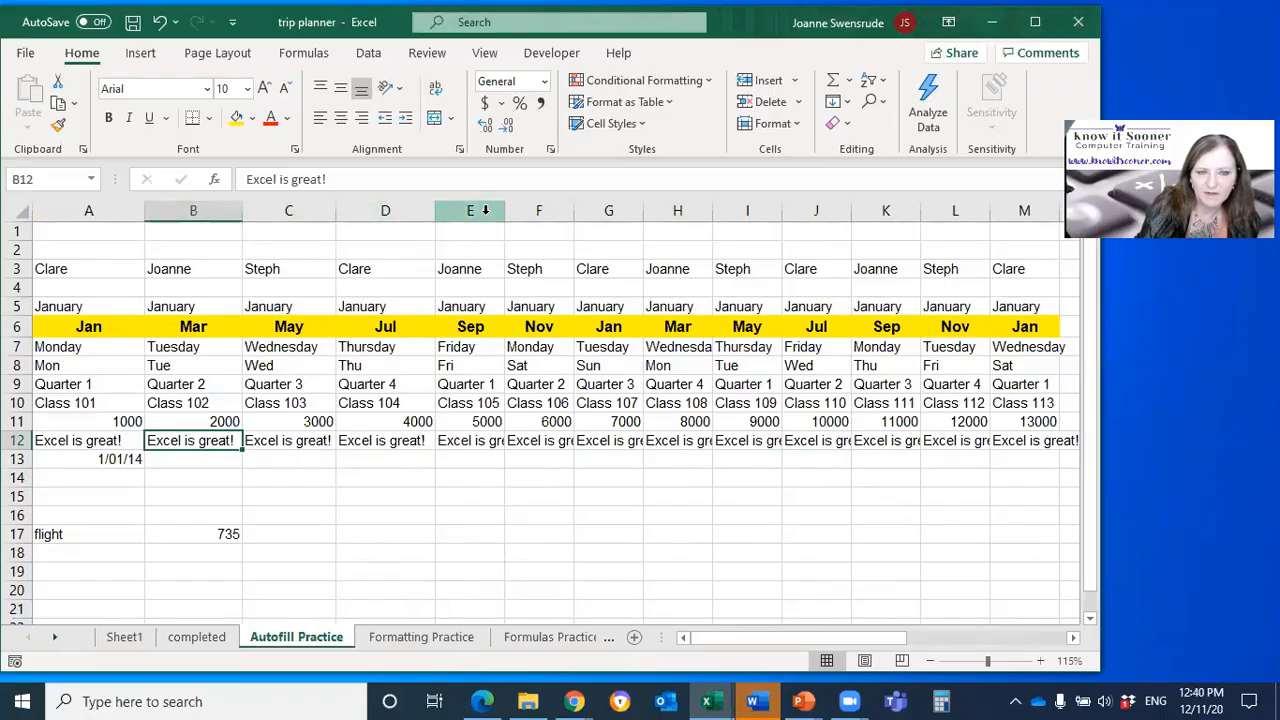
Step: Widen columns E through M together to fit the full text in row 12
left_click(485, 210)
left_click_drag(485, 210, 1010, 212)
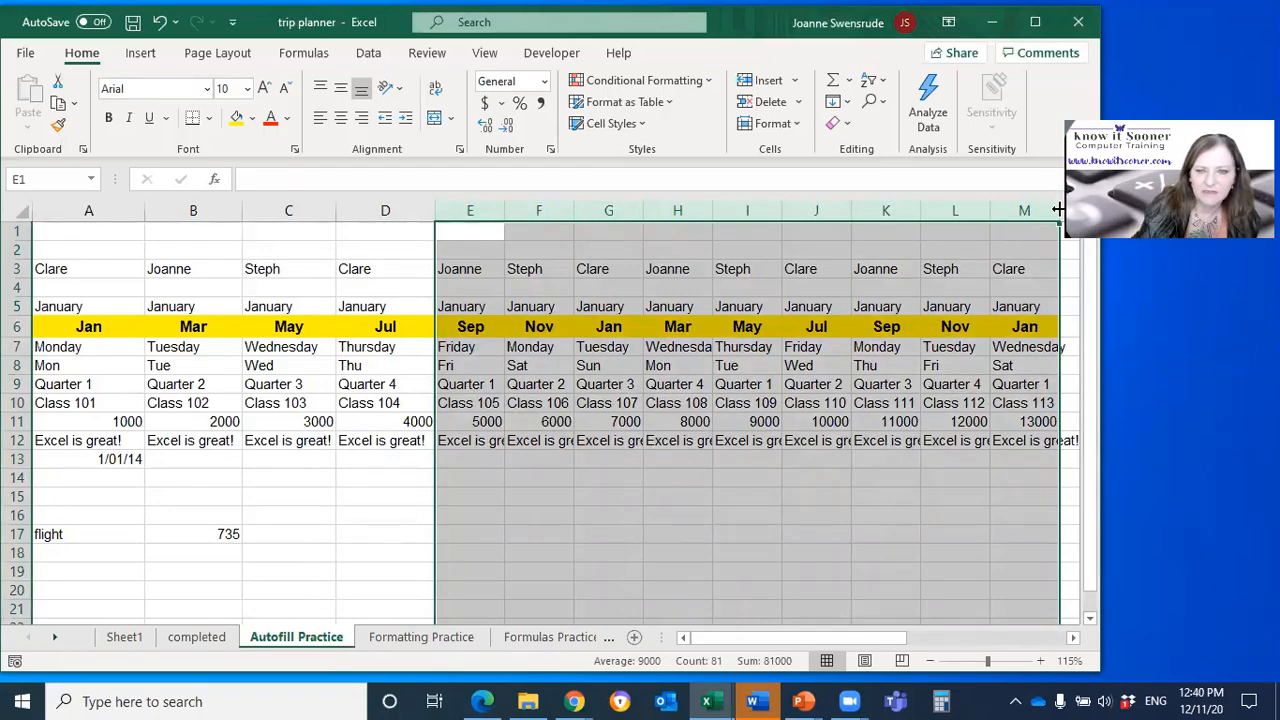
left_click_drag(1058, 208, 1086, 208)
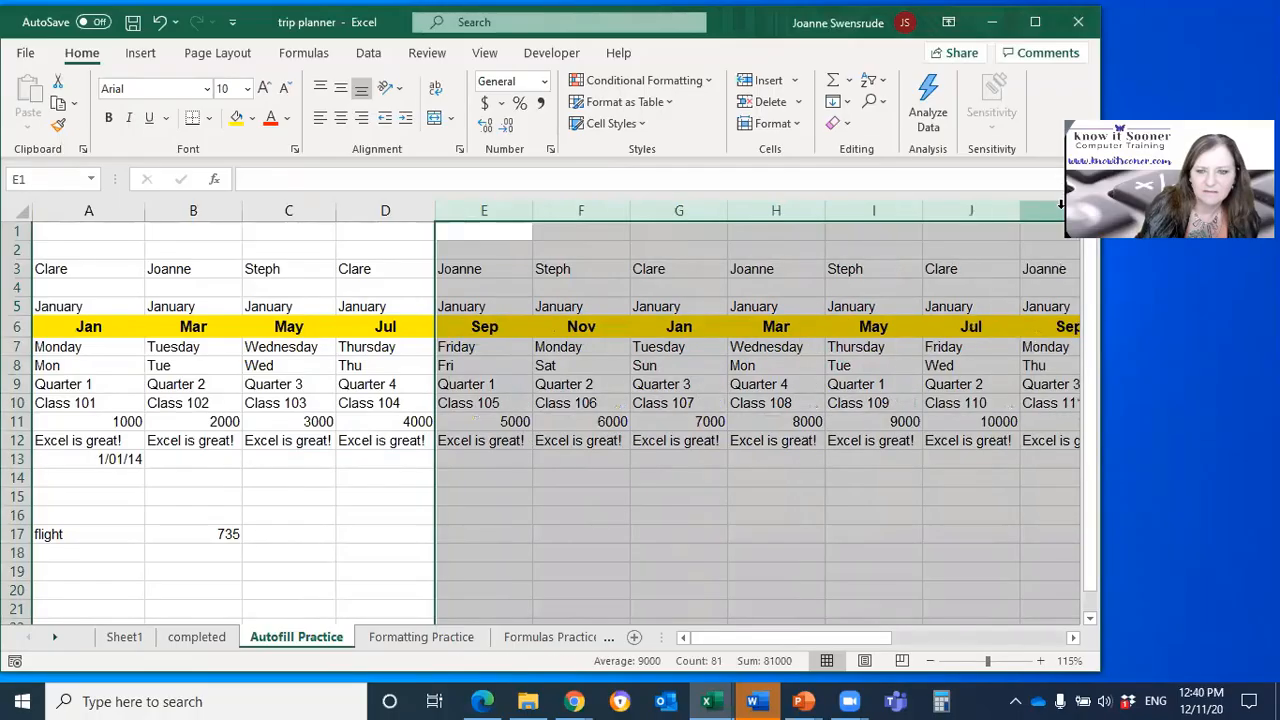
left_click(930, 660)
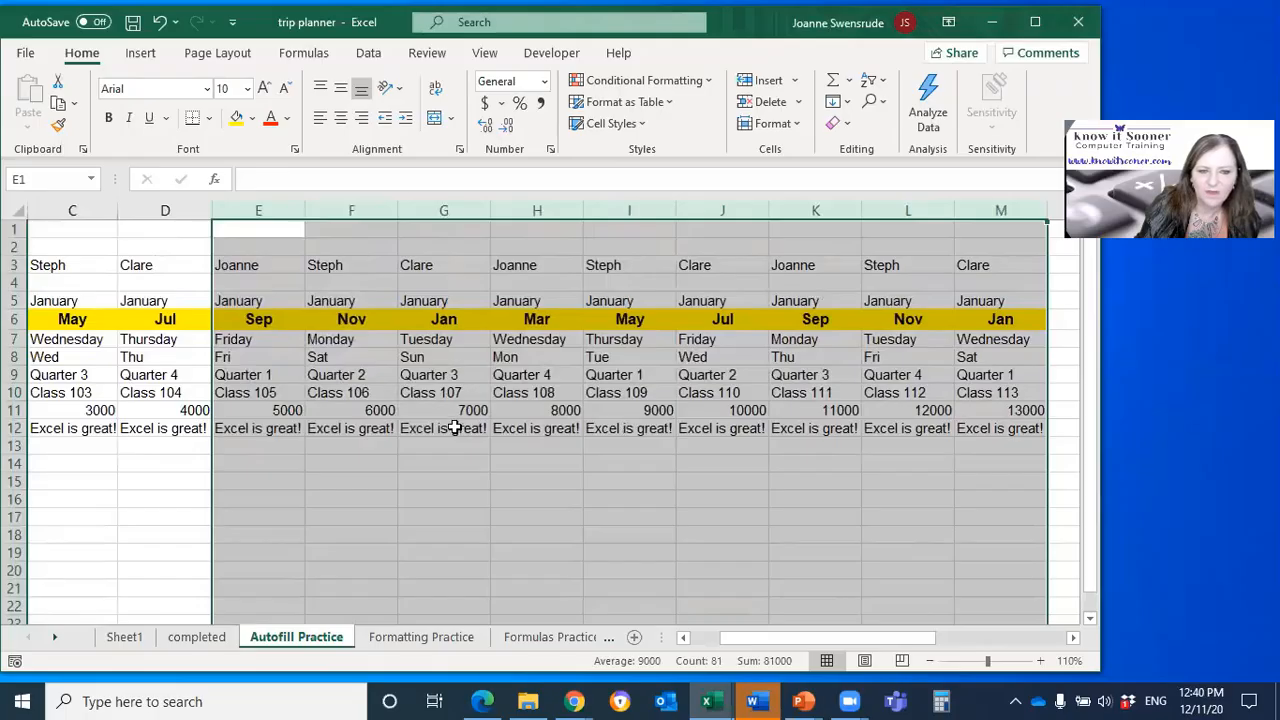
left_click(452, 428)
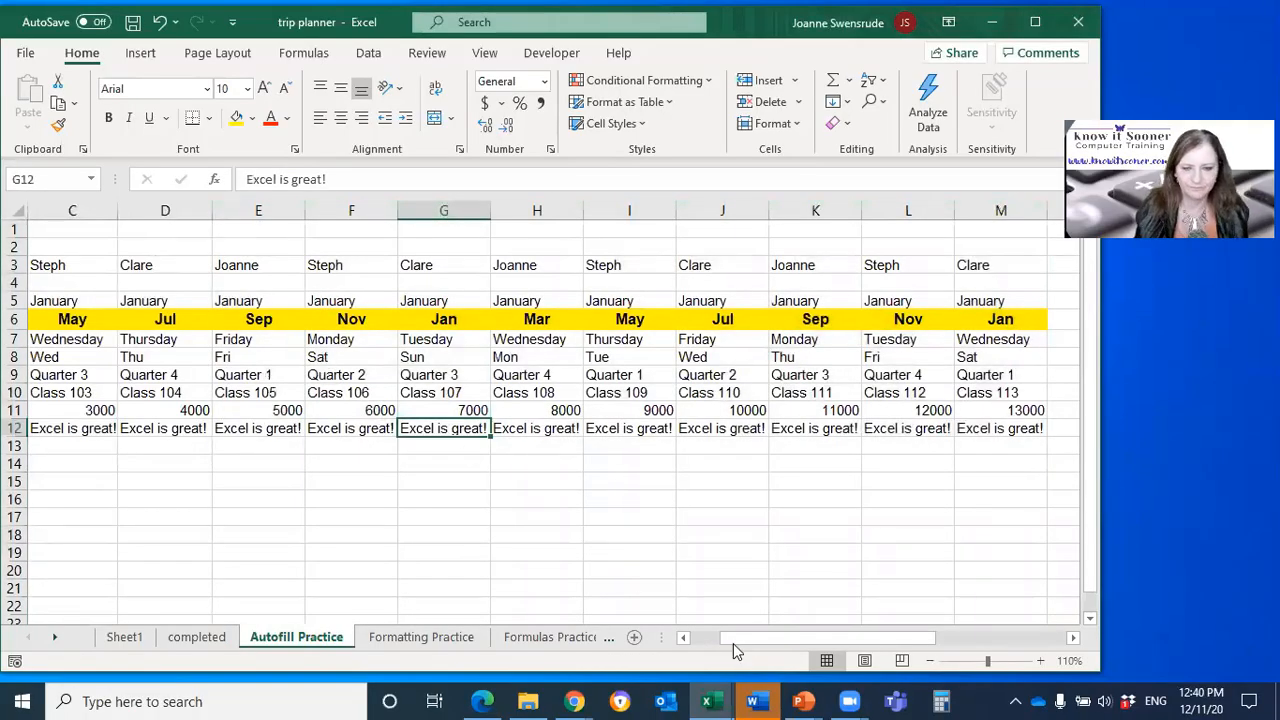
Step: Autofill the date 1/01/14 from A13 across to J13
left_click_drag(737, 640, 700, 640)
left_click(165, 396)
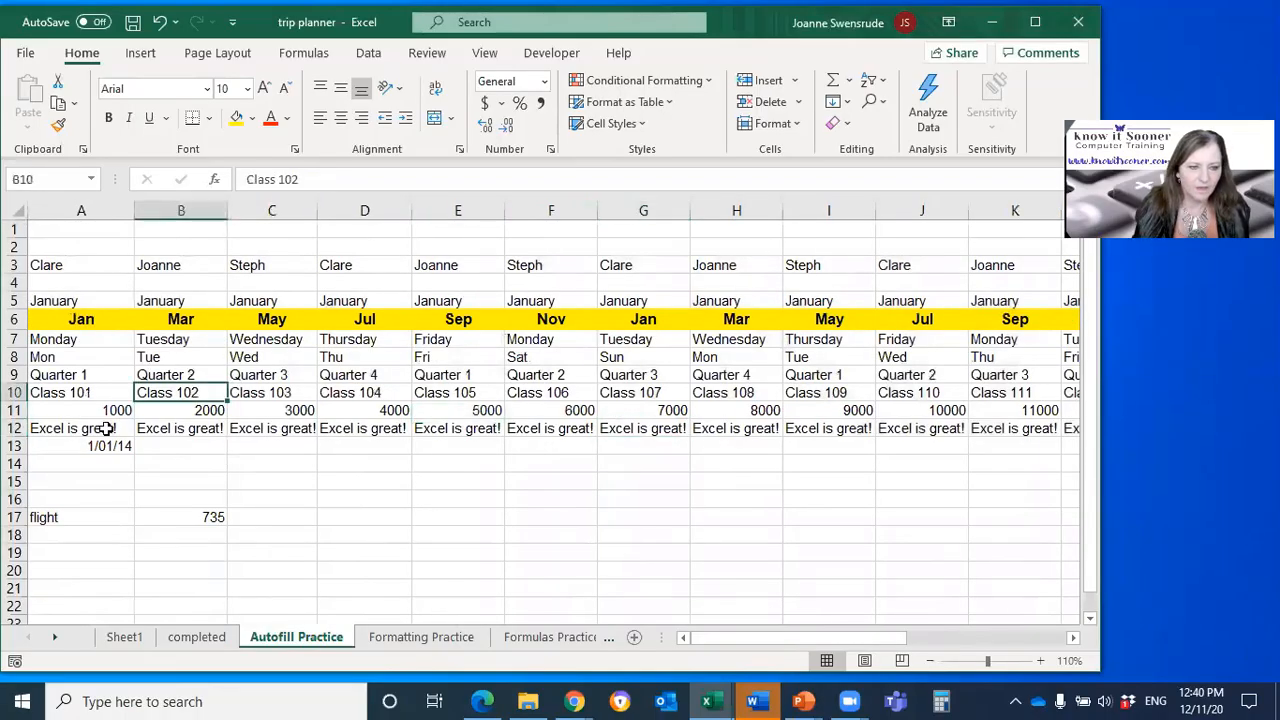
left_click(105, 446)
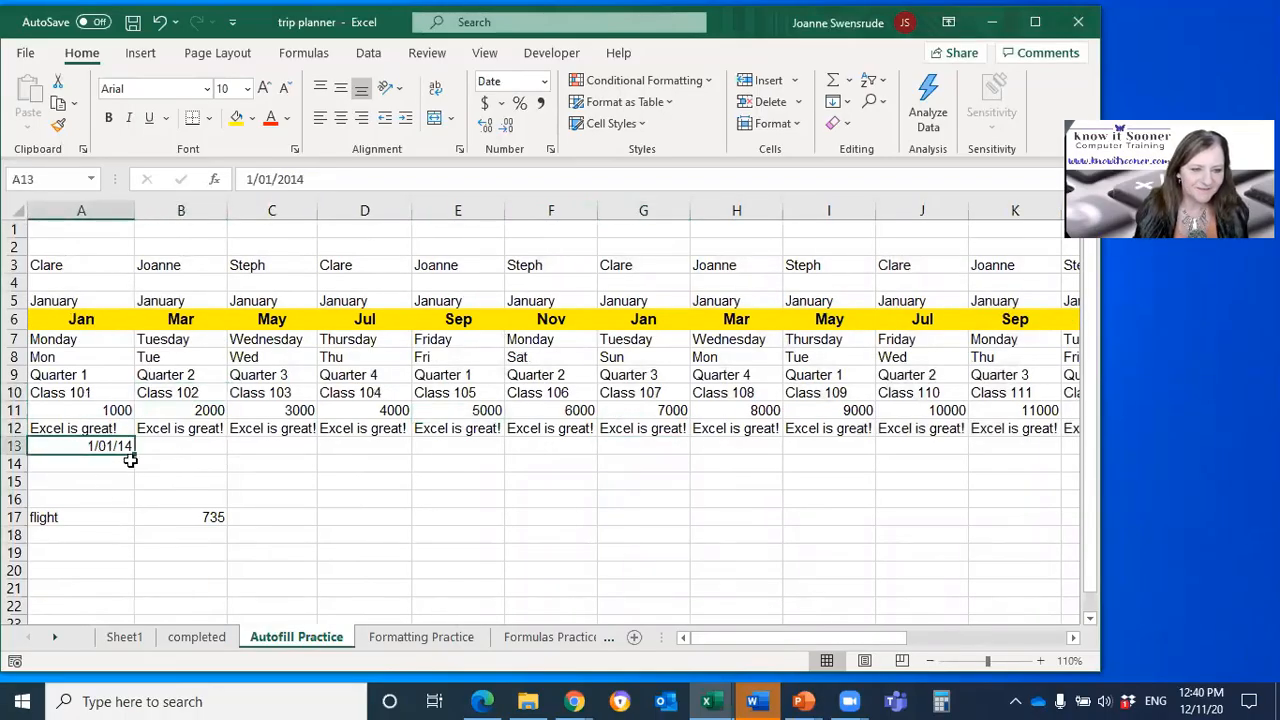
left_click_drag(135, 455, 949, 528)
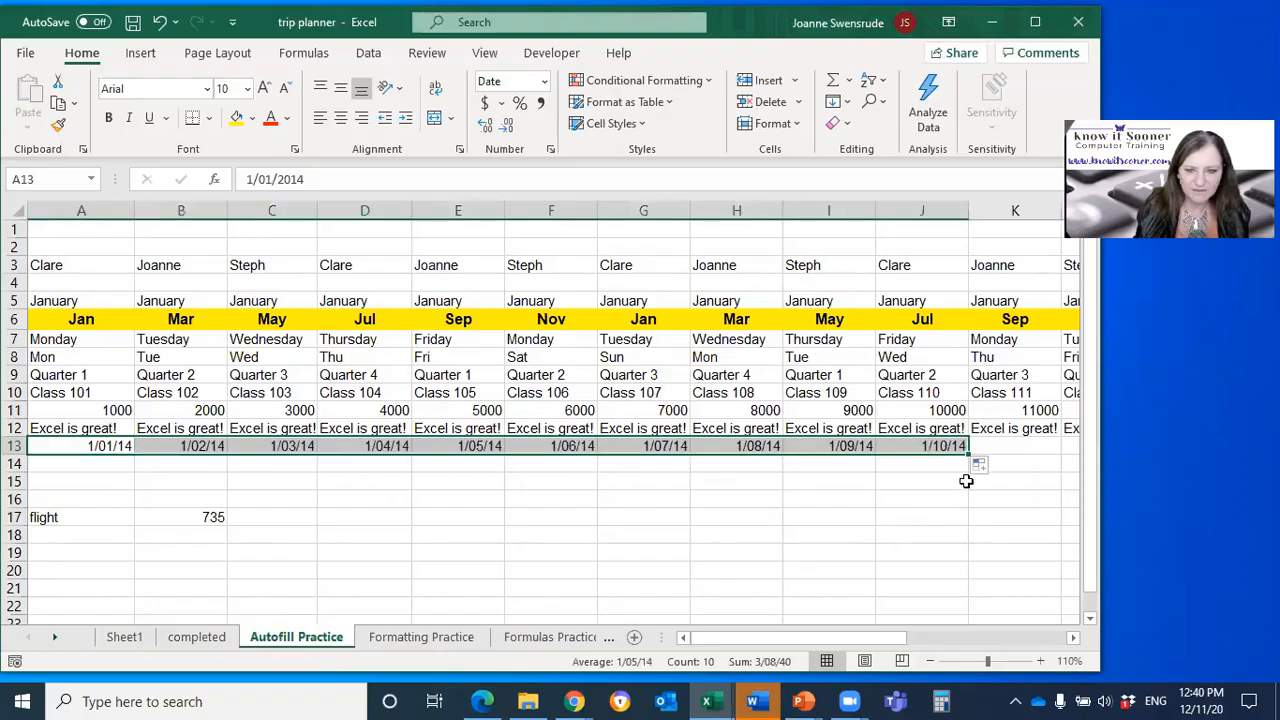
Step: Try Fill Weekdays and Fill Months on the autofilled dates in A13:J13
left_click(981, 465)
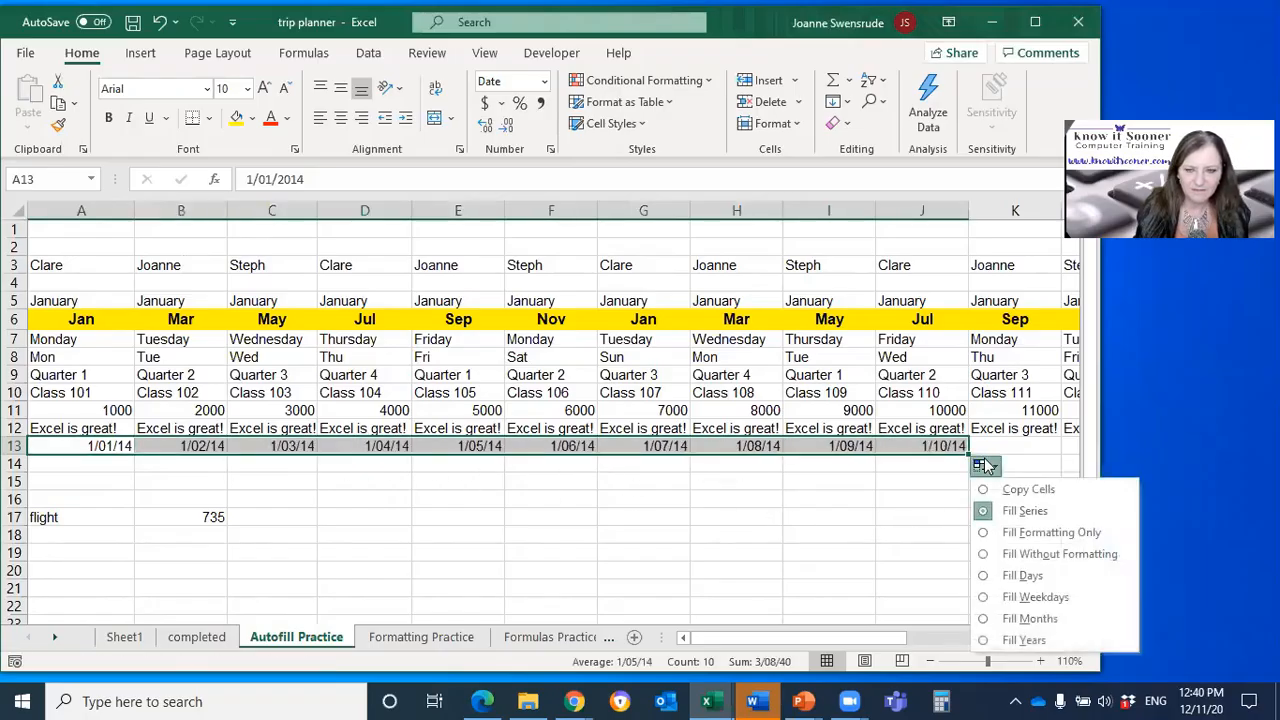
left_click(1036, 597)
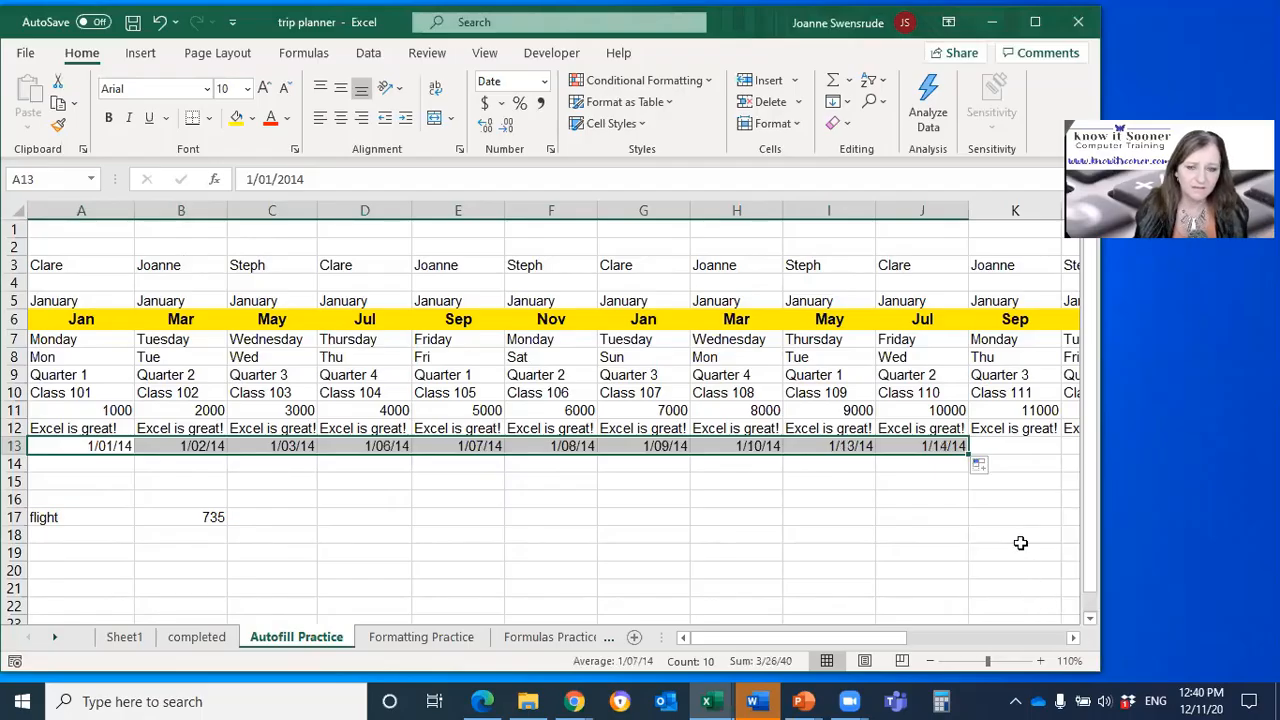
left_click(981, 465)
left_click(1040, 618)
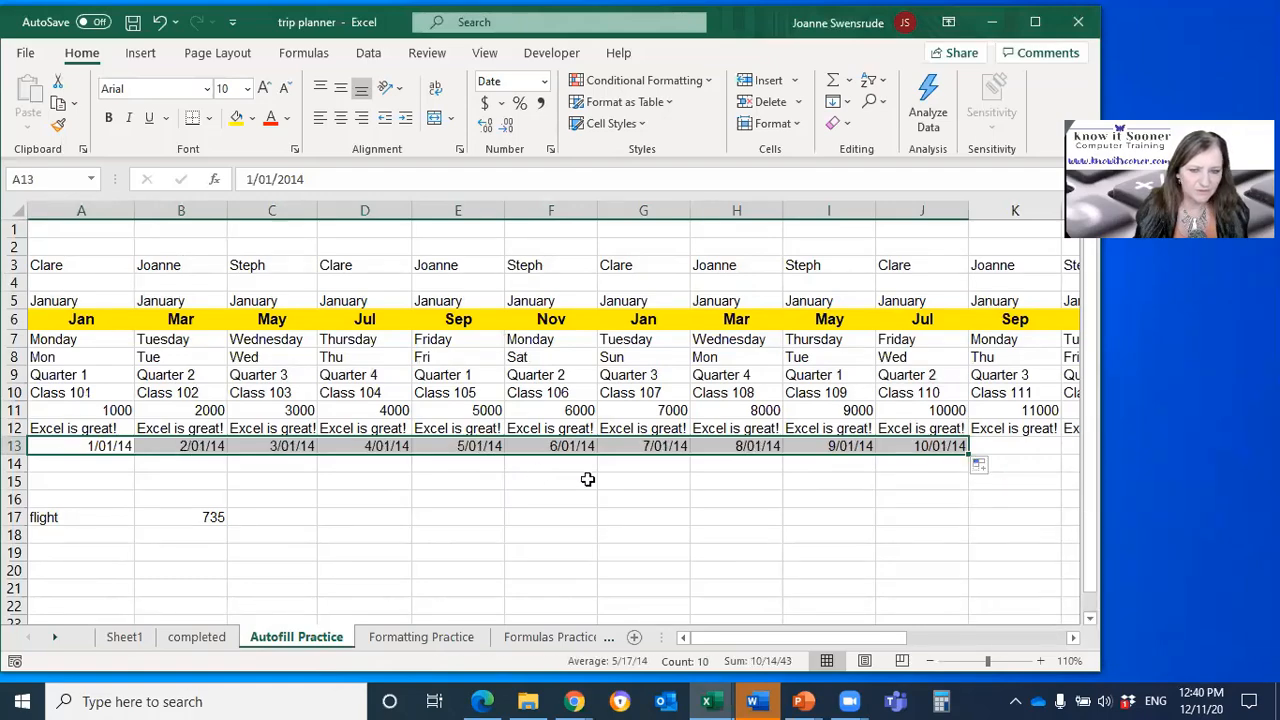
Step: Change the autofilled dates in A13:J13 to Fill Years and review the available fill options again
left_click(981, 465)
left_click(1028, 640)
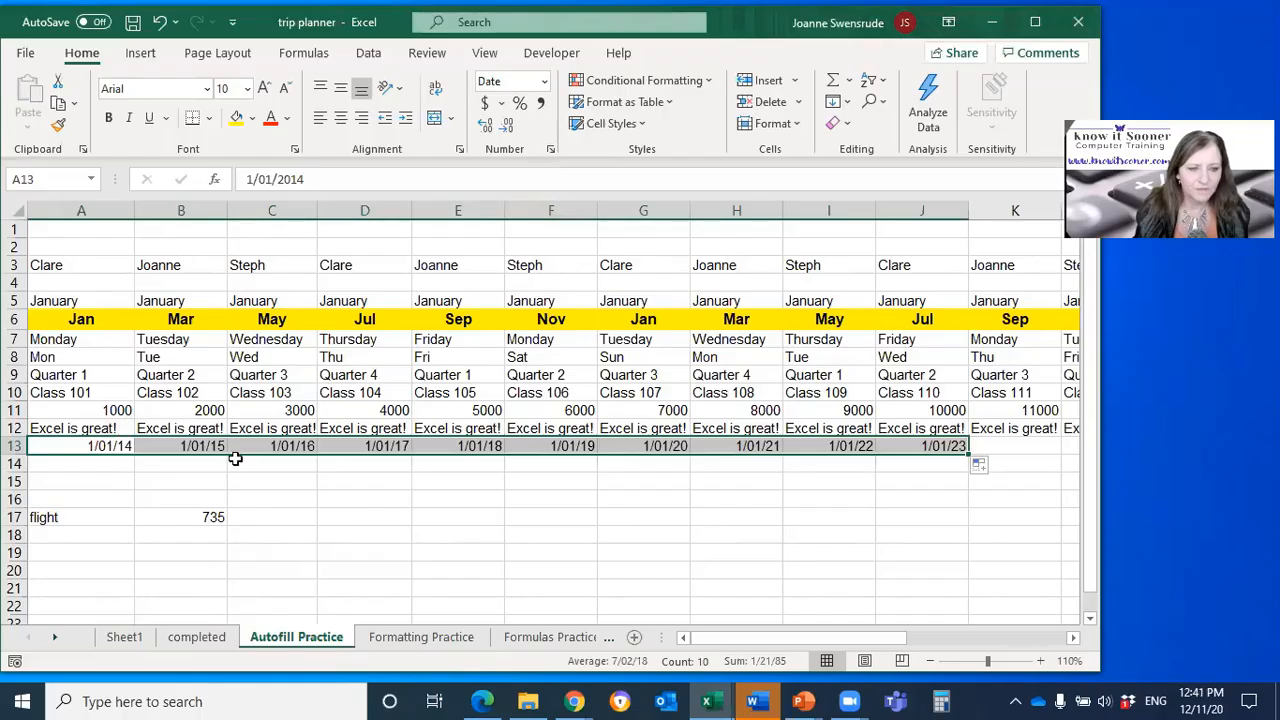
left_click(96, 464)
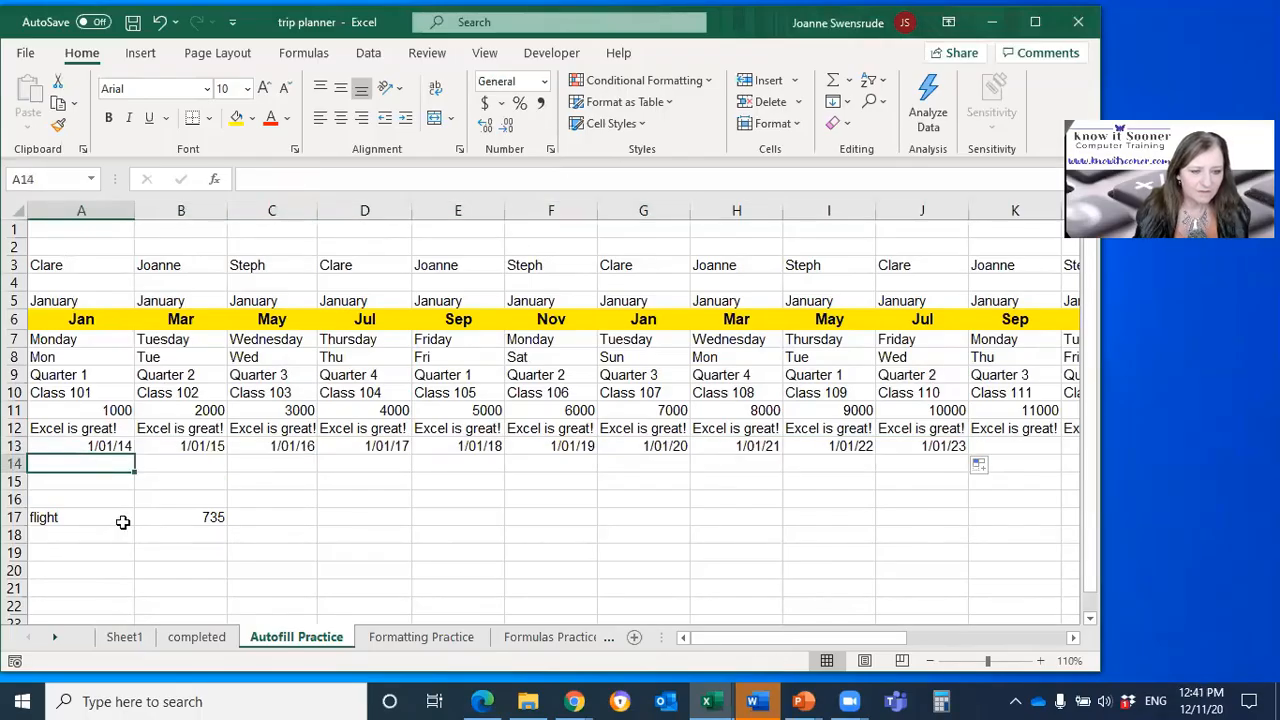
left_click(982, 467)
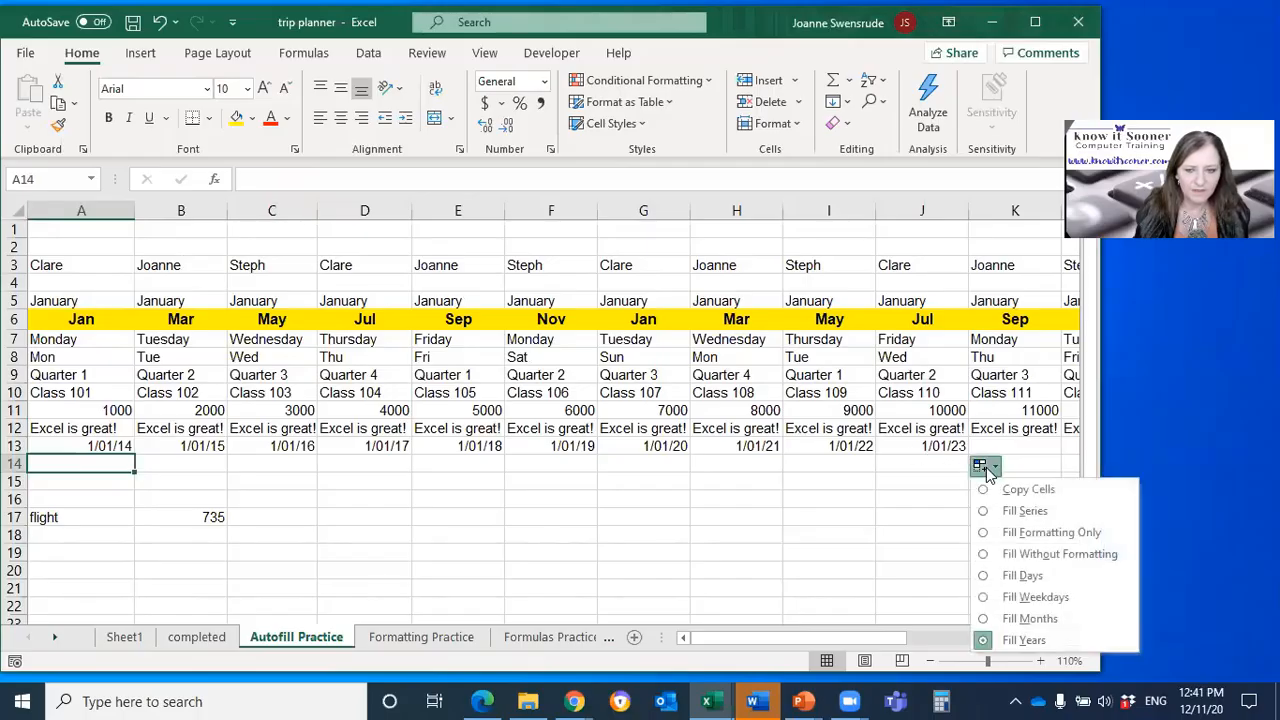
left_click(866, 517)
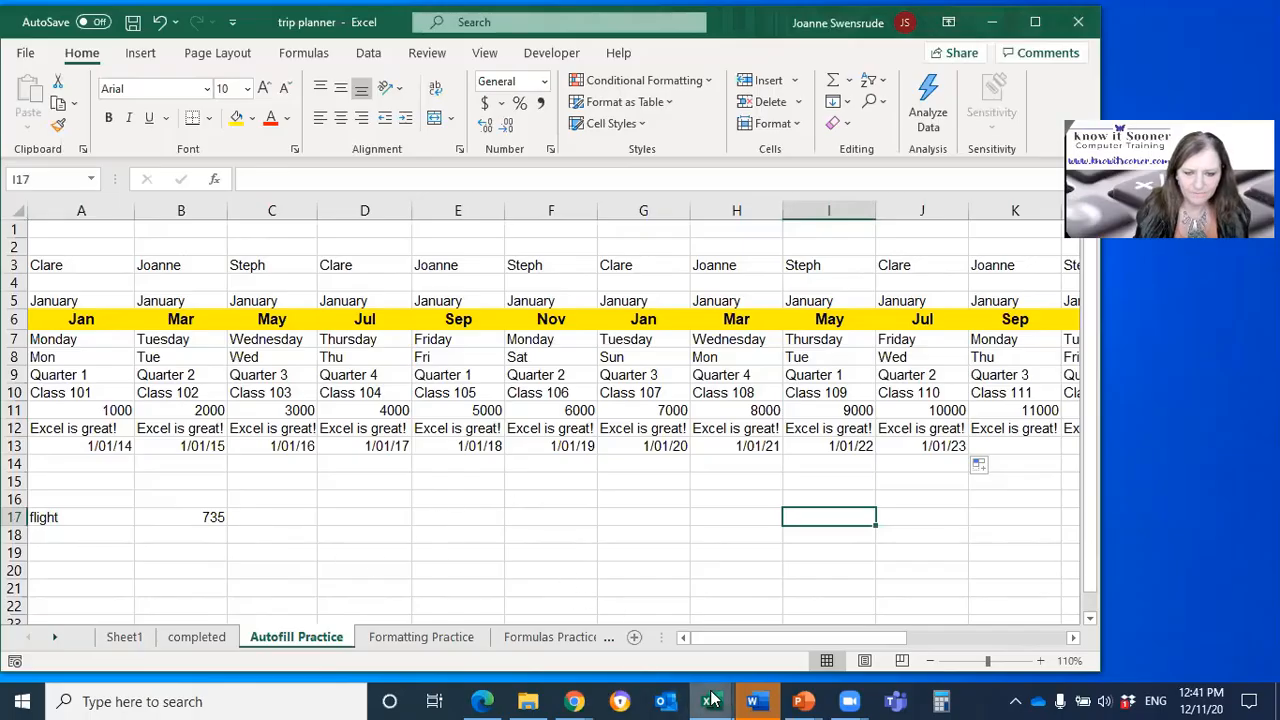
Step: Switch to the names workbook and enter the first person's first name in proper case in C2
mouse_move(711, 699)
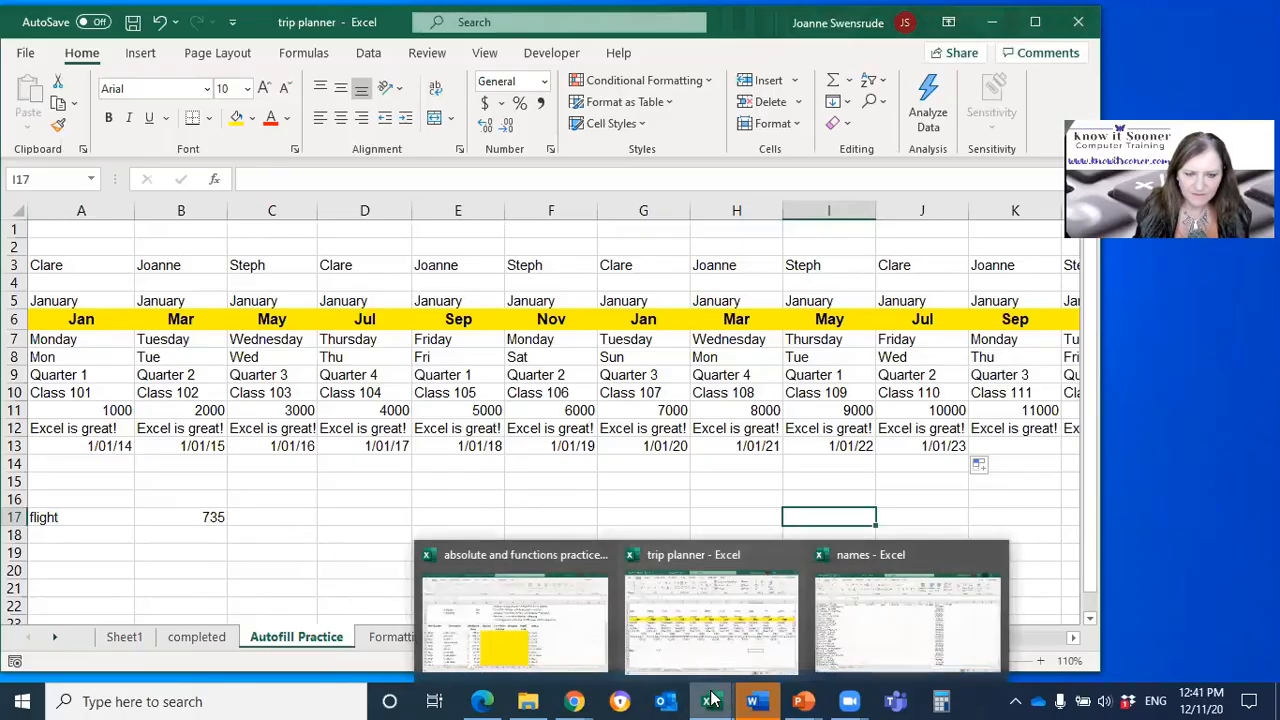
left_click(910, 632)
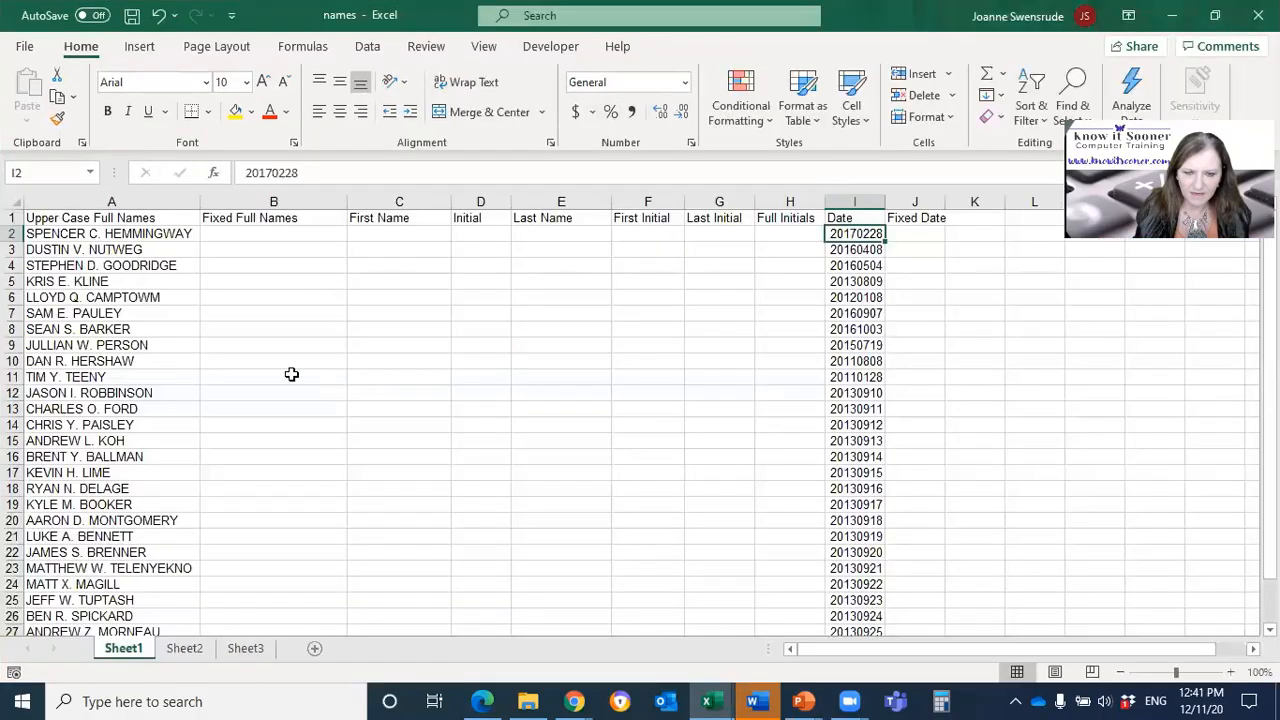
left_click(243, 231)
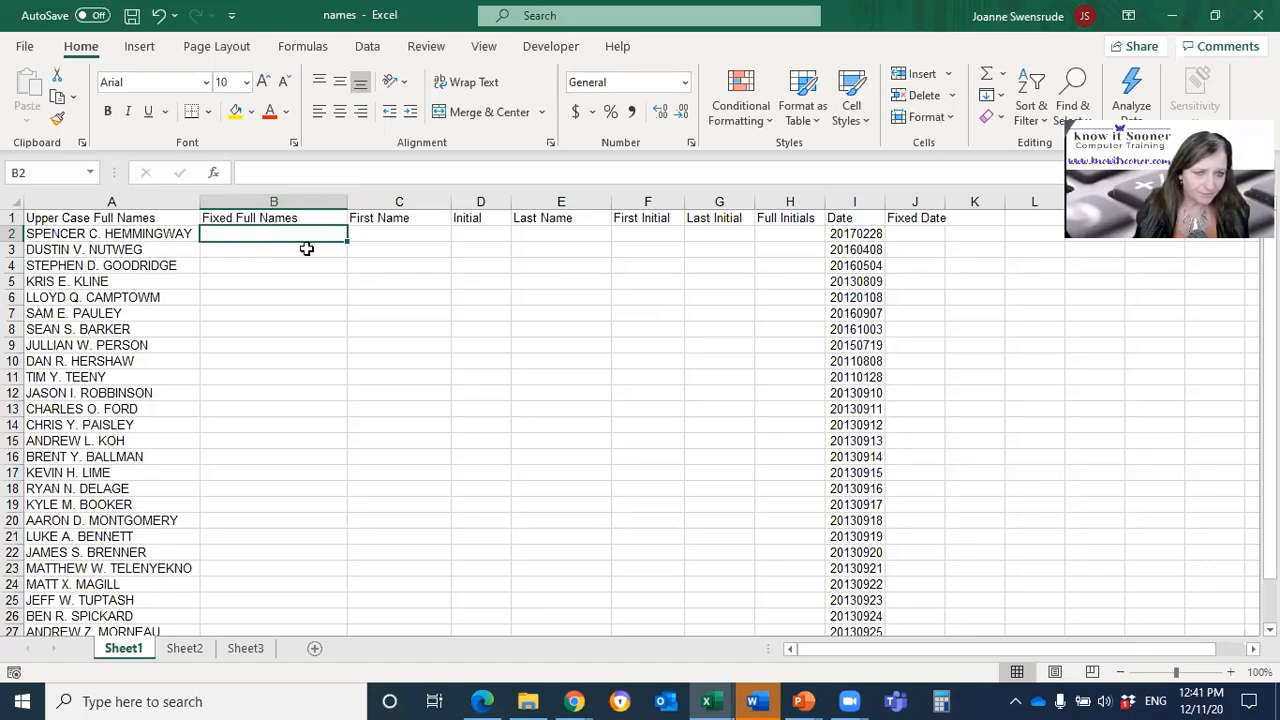
left_click(376, 234)
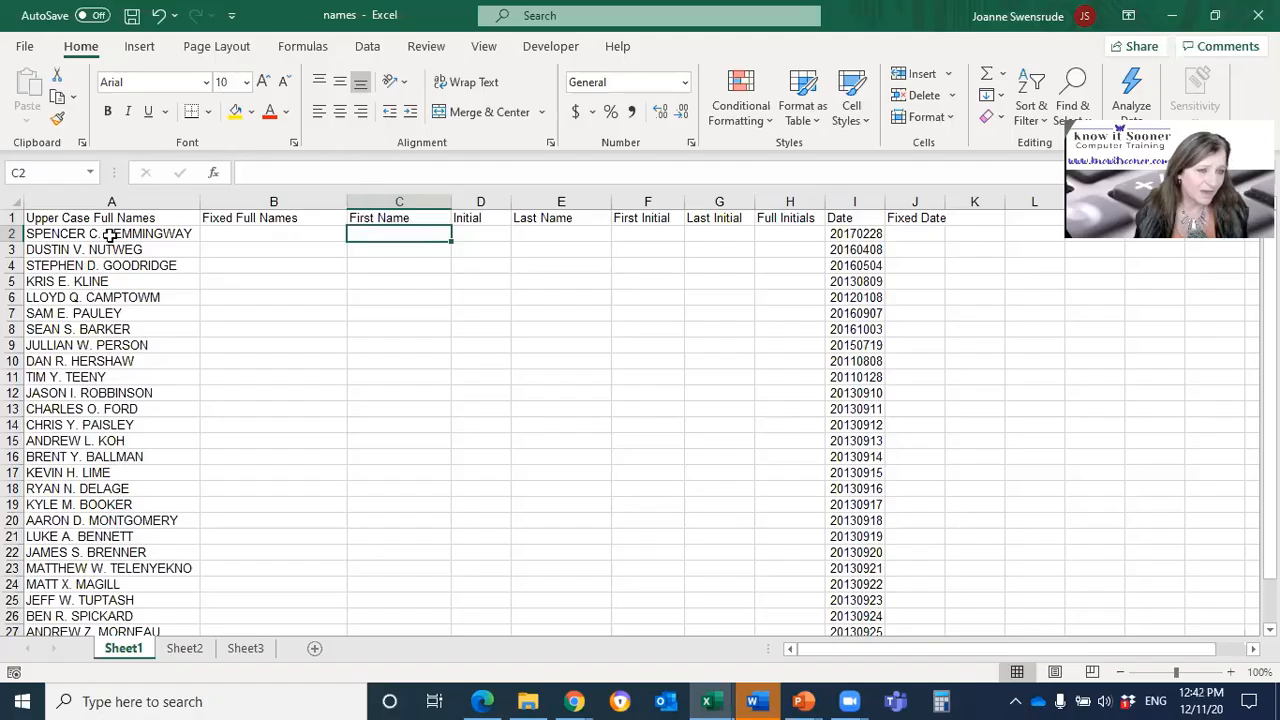
type("S")
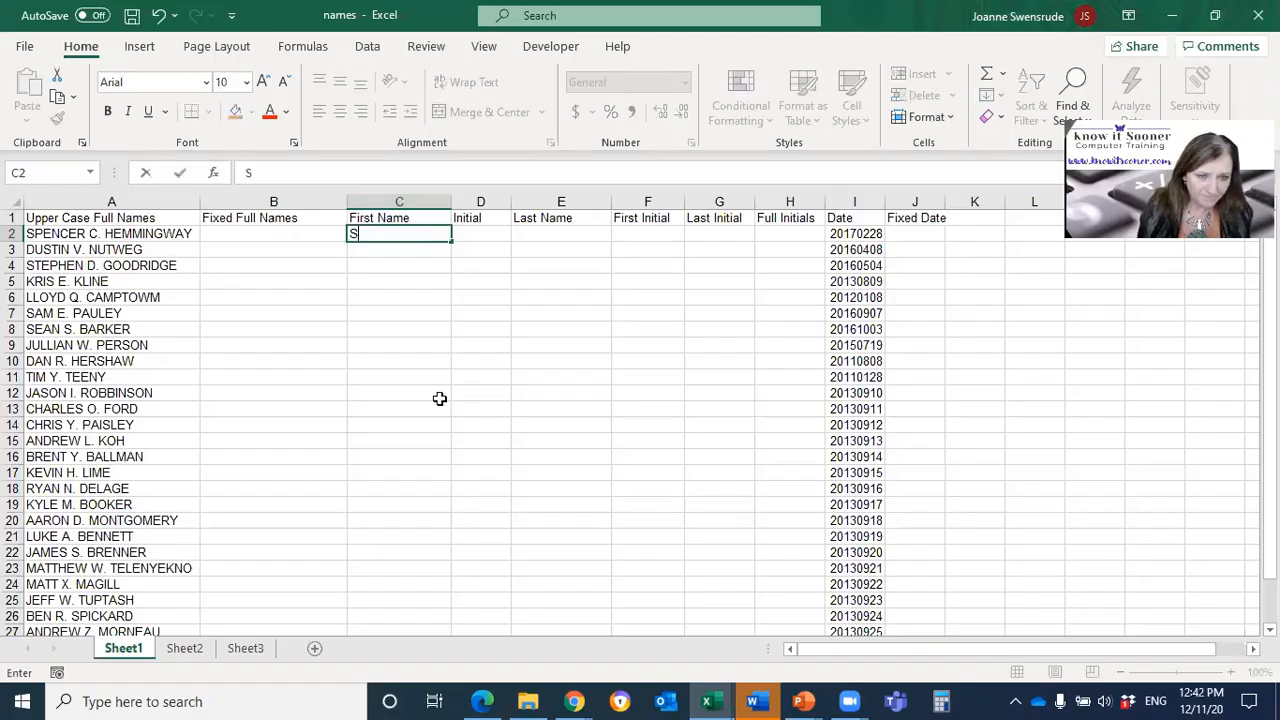
type("pence")
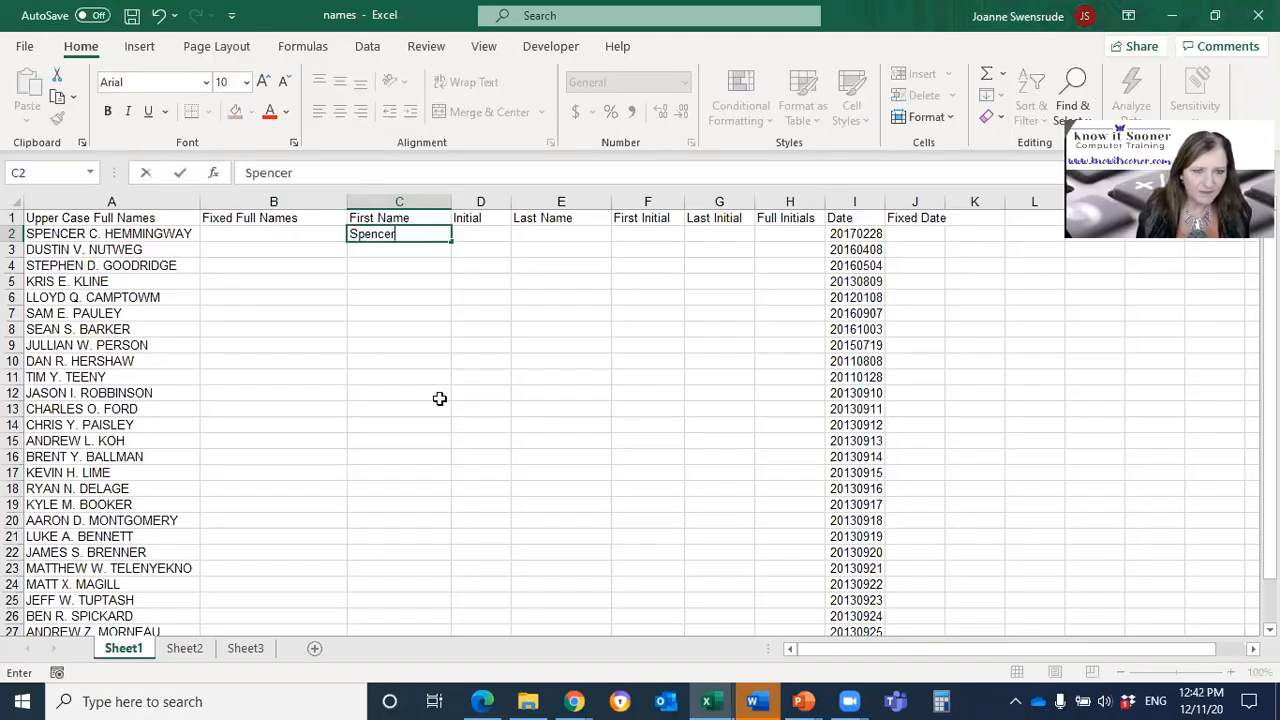
type("r")
key("Return")
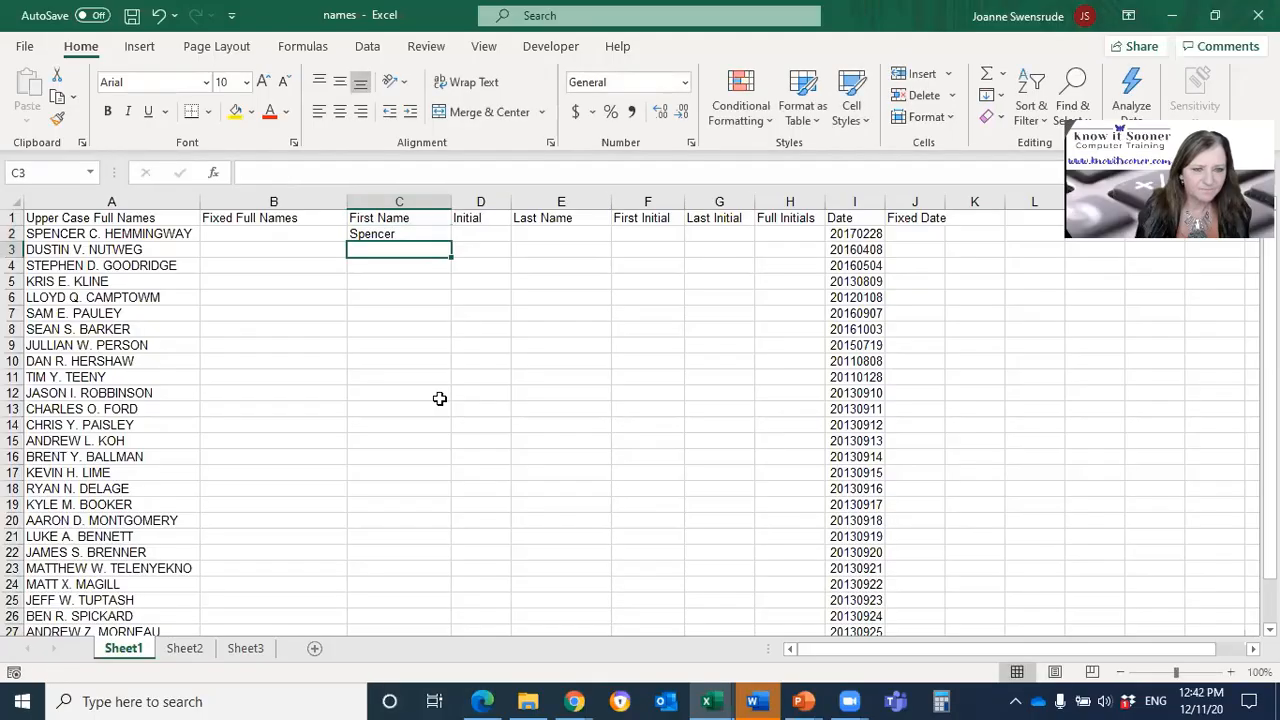
Step: Fill C2 down the First Name column and change the fill option to Flash Fill
left_click(415, 233)
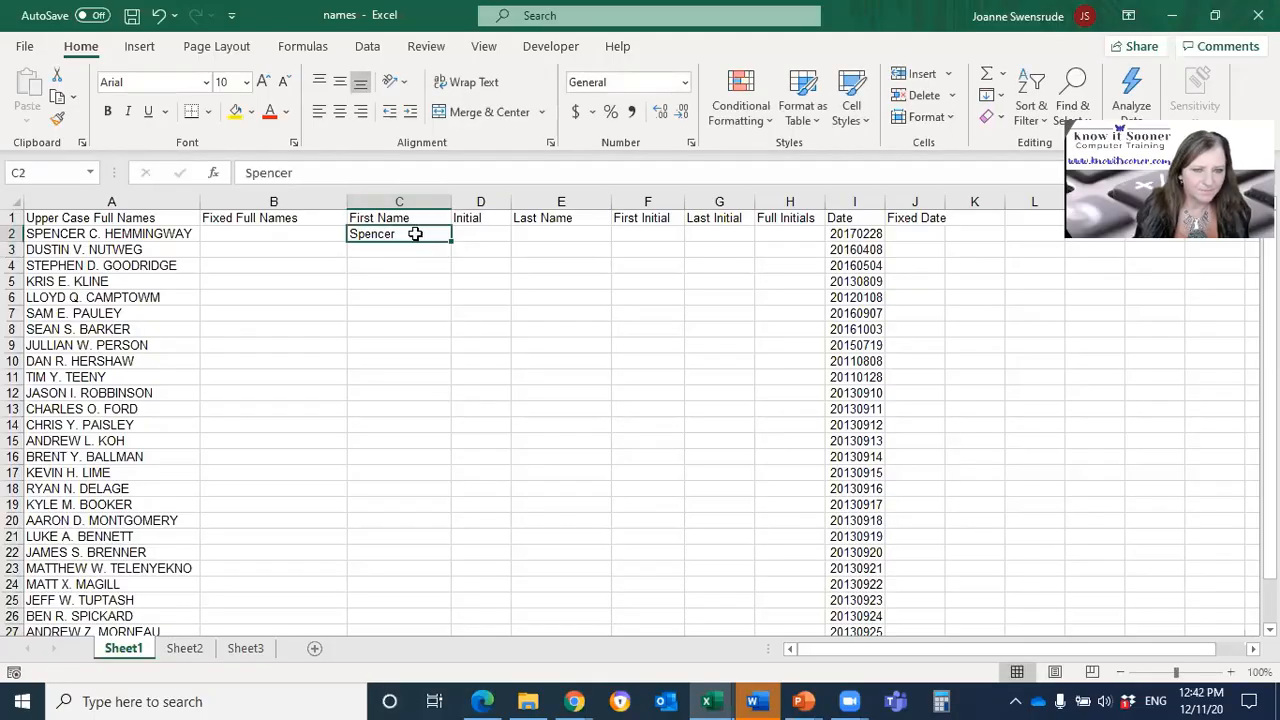
double_click(453, 240)
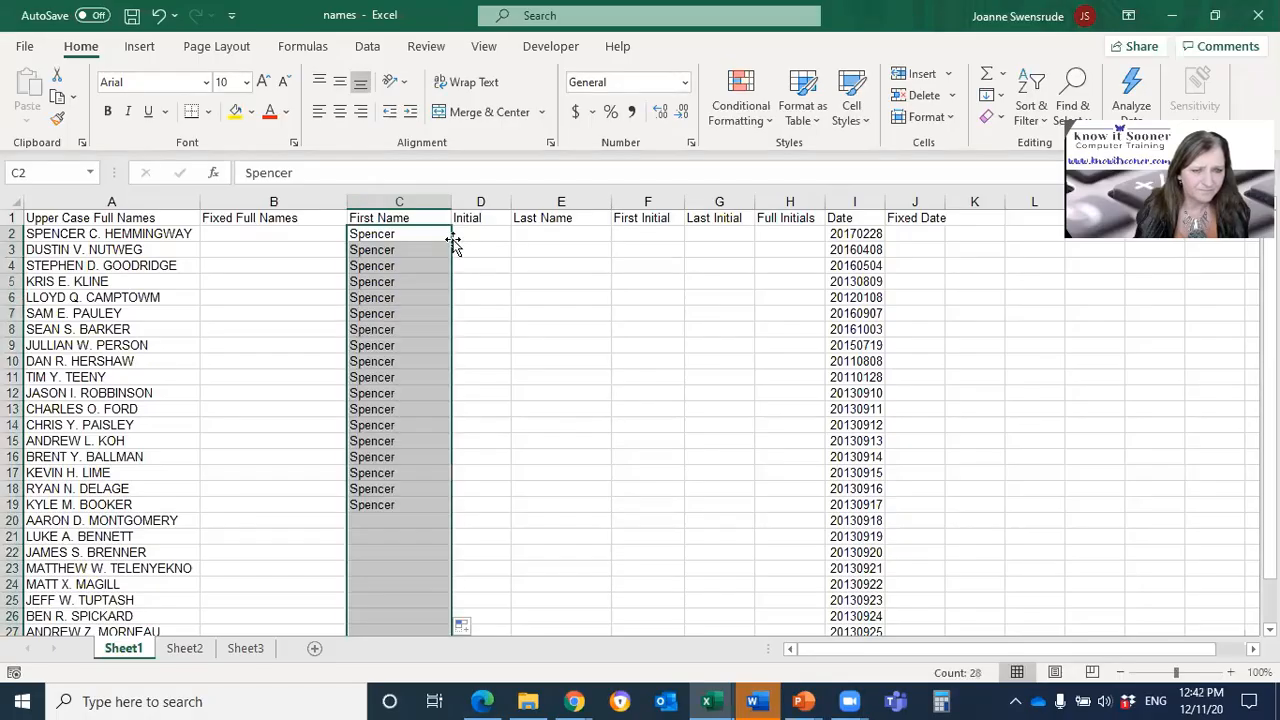
left_click(462, 625)
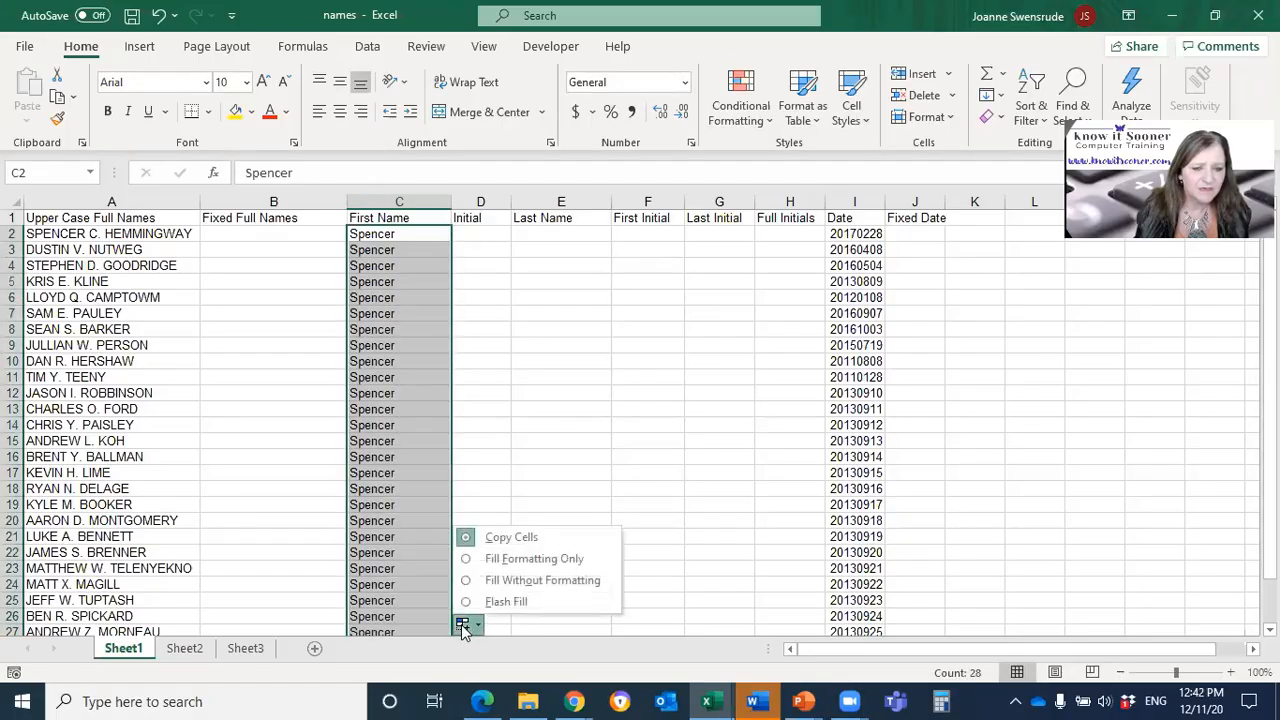
left_click(481, 602)
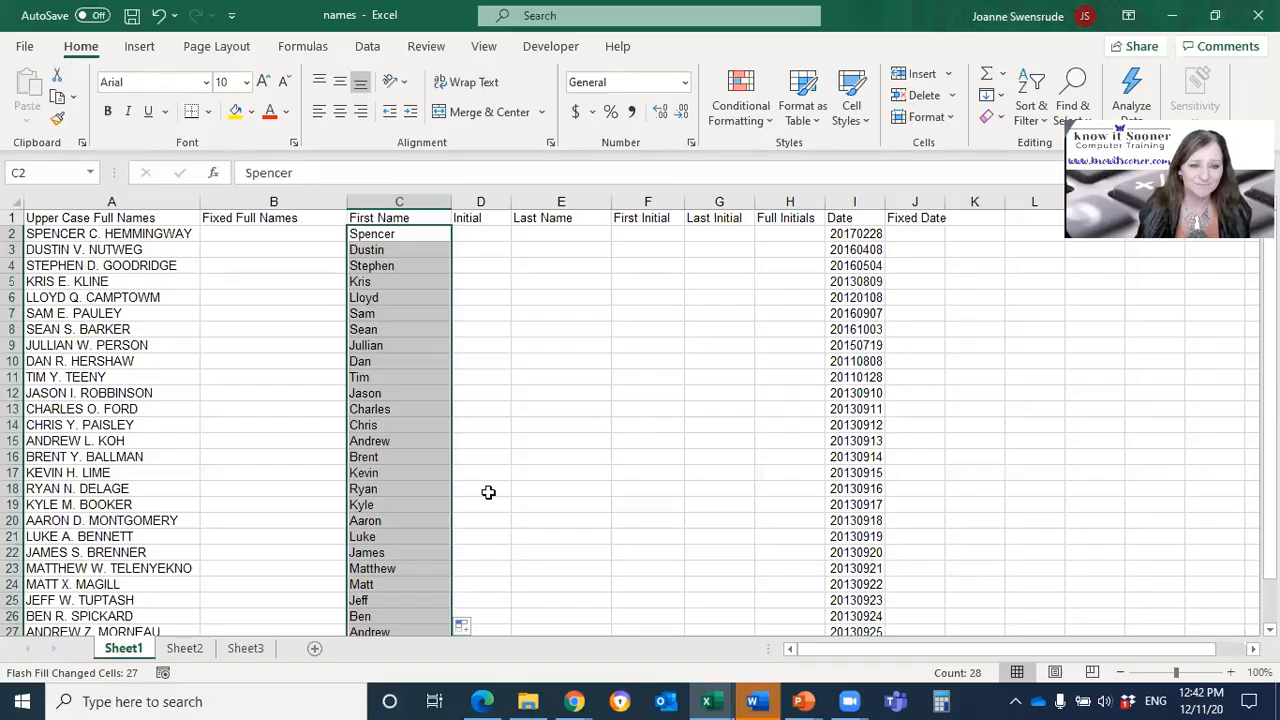
Step: Enter the first person's middle initial with a period in D2 and Flash Fill it down the Initial column
left_click(477, 231)
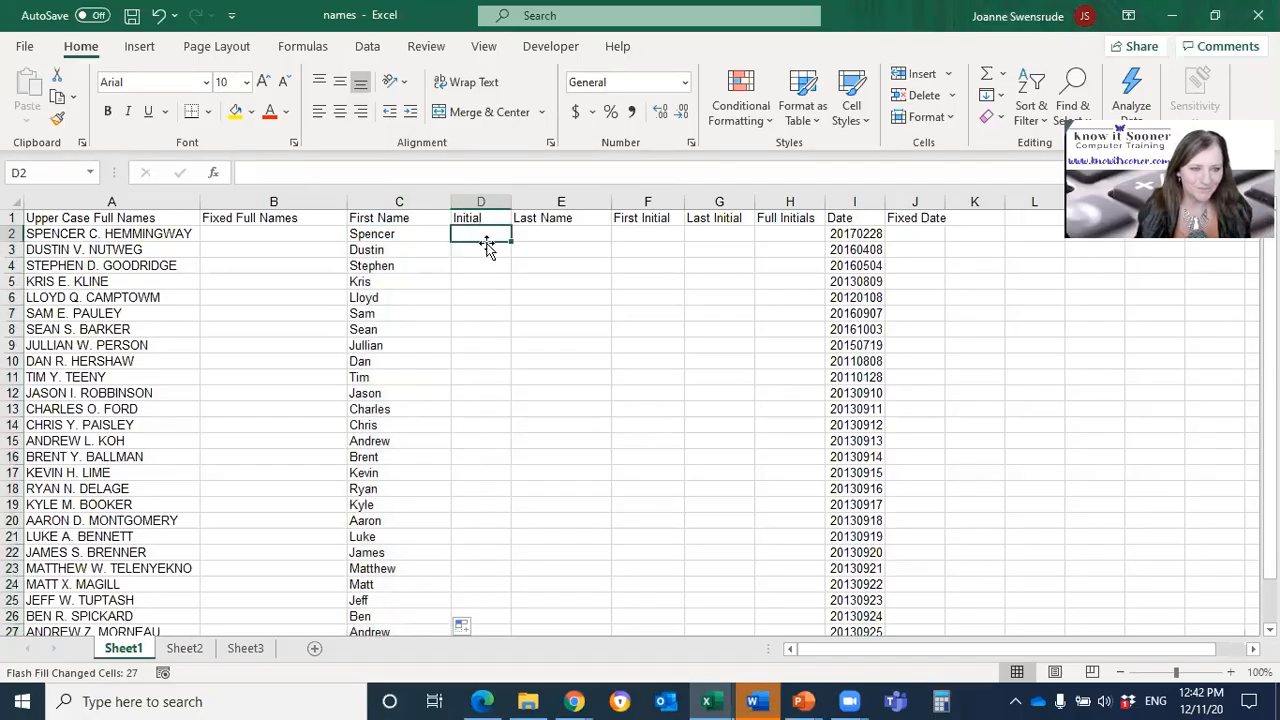
type("C.")
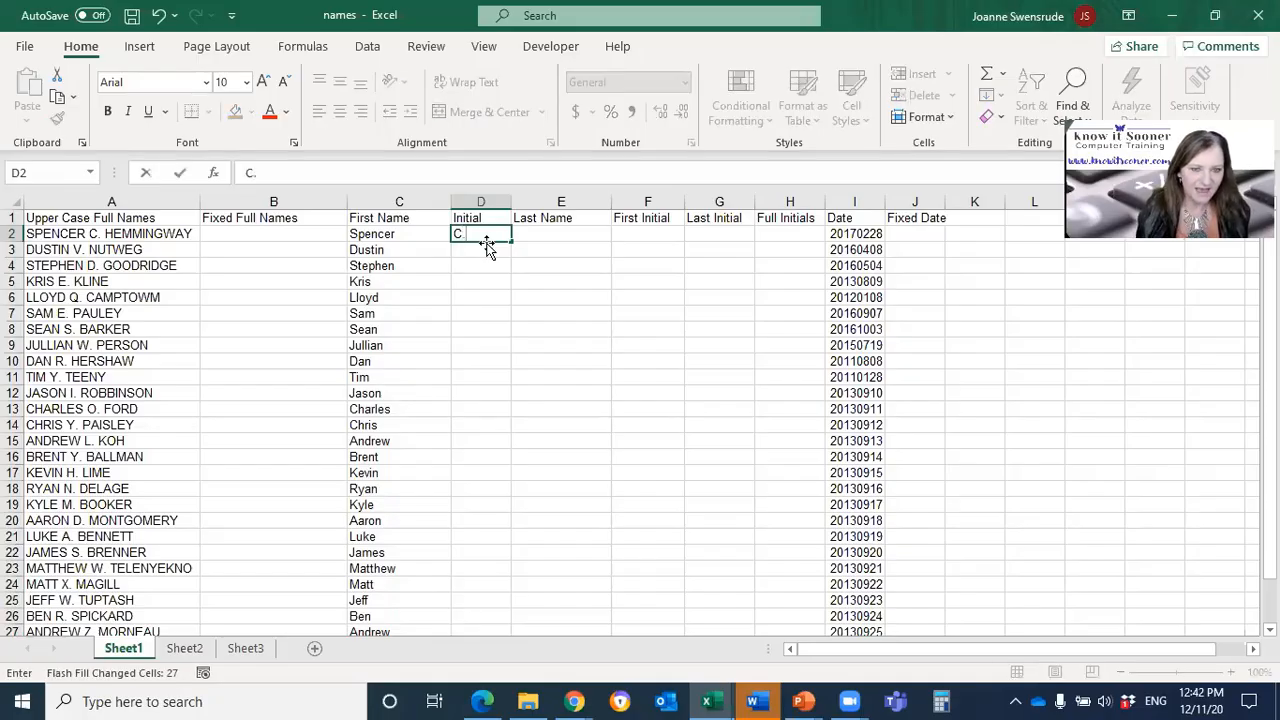
key("Return")
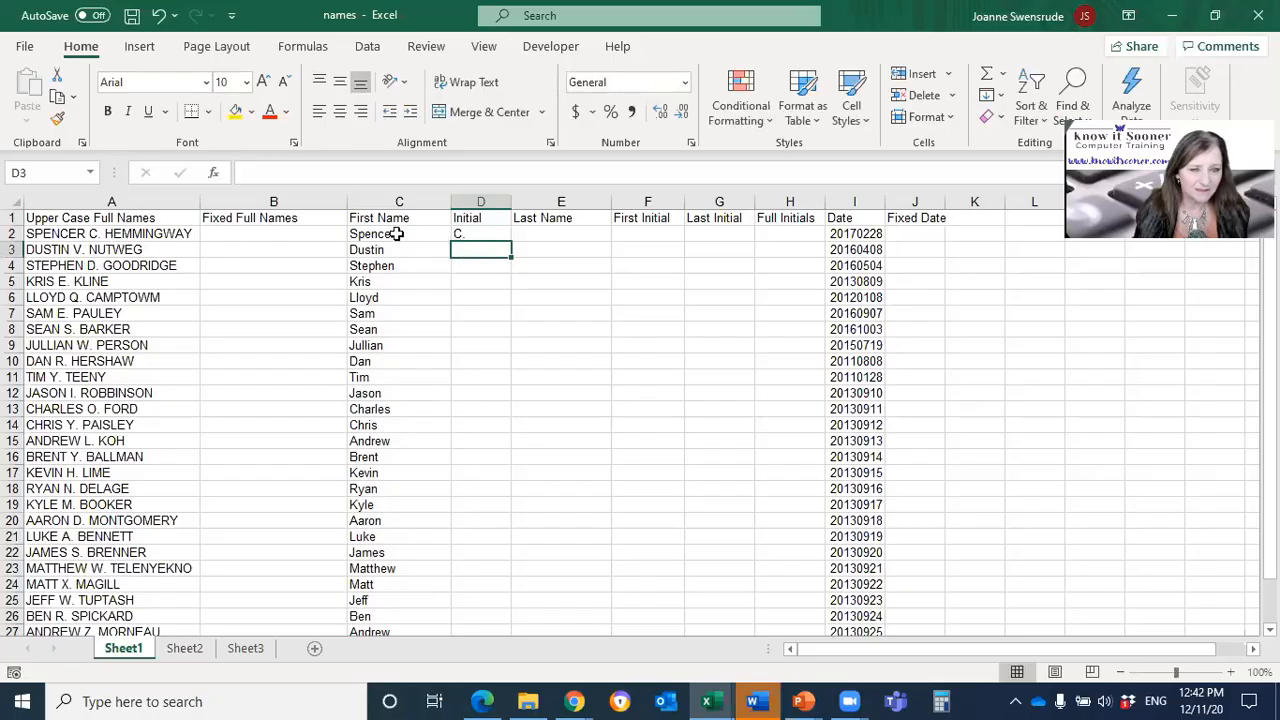
left_click(484, 233)
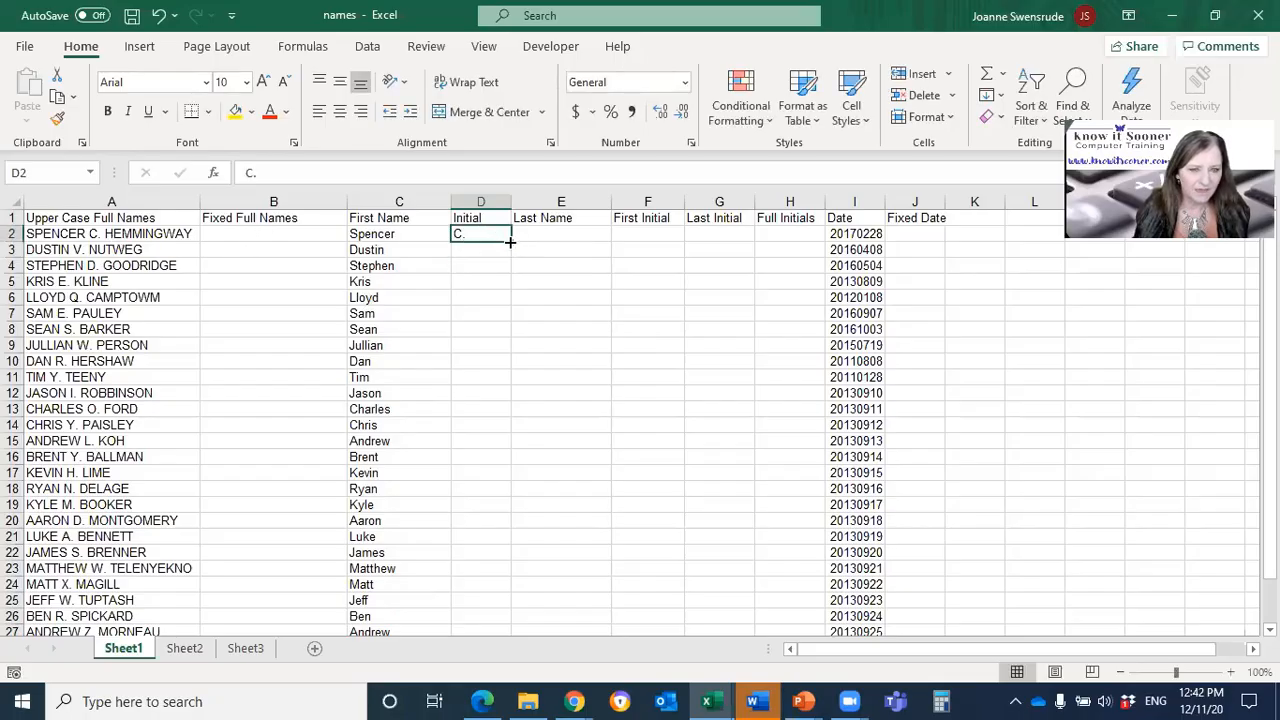
double_click(510, 241)
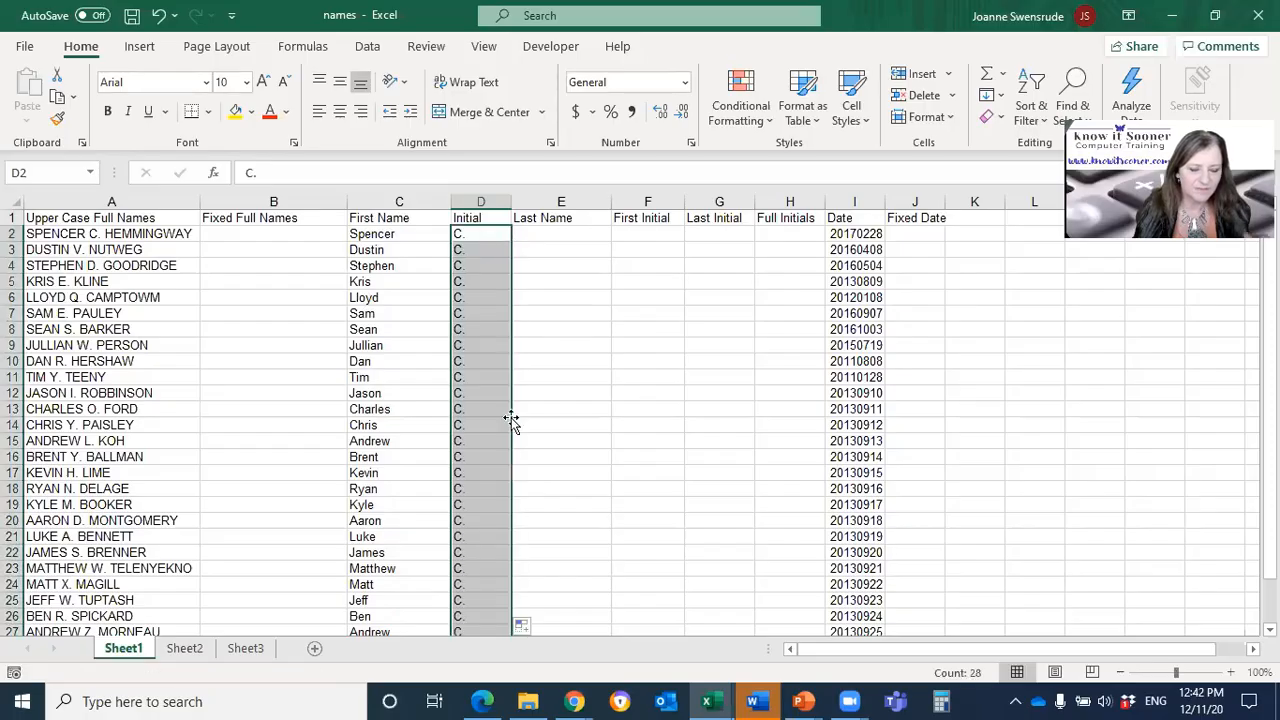
left_click(520, 628)
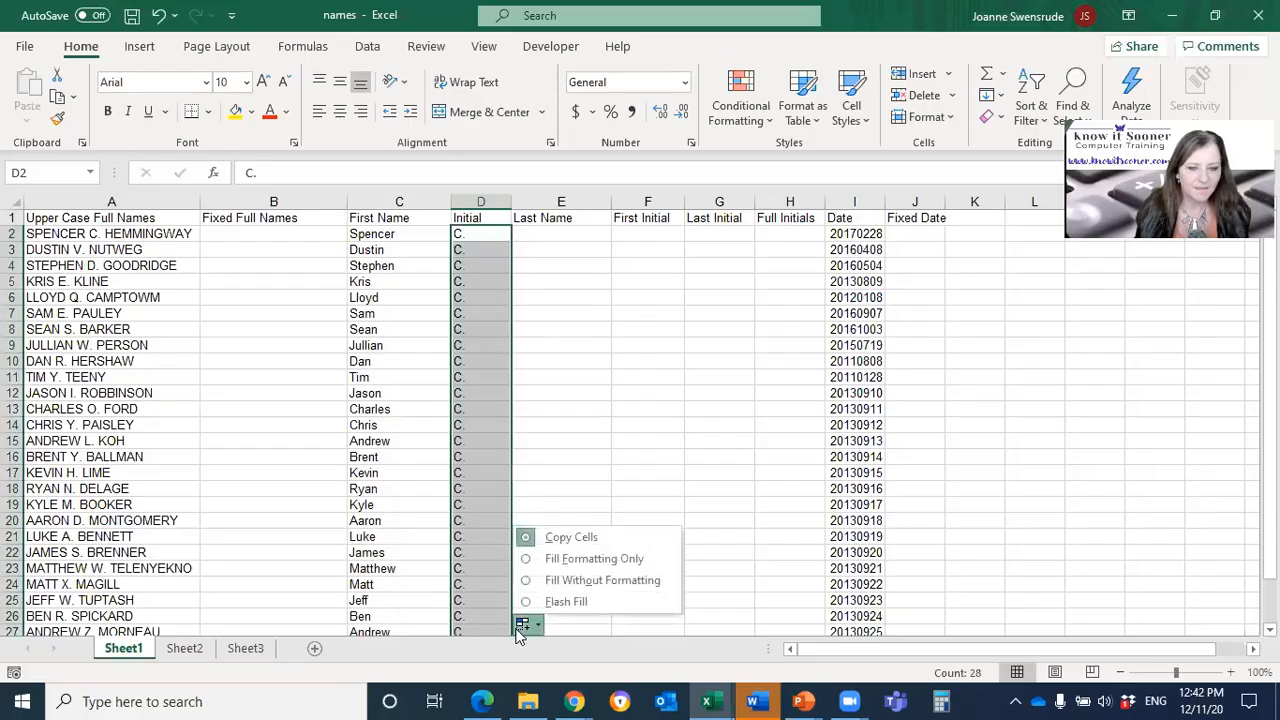
left_click(540, 603)
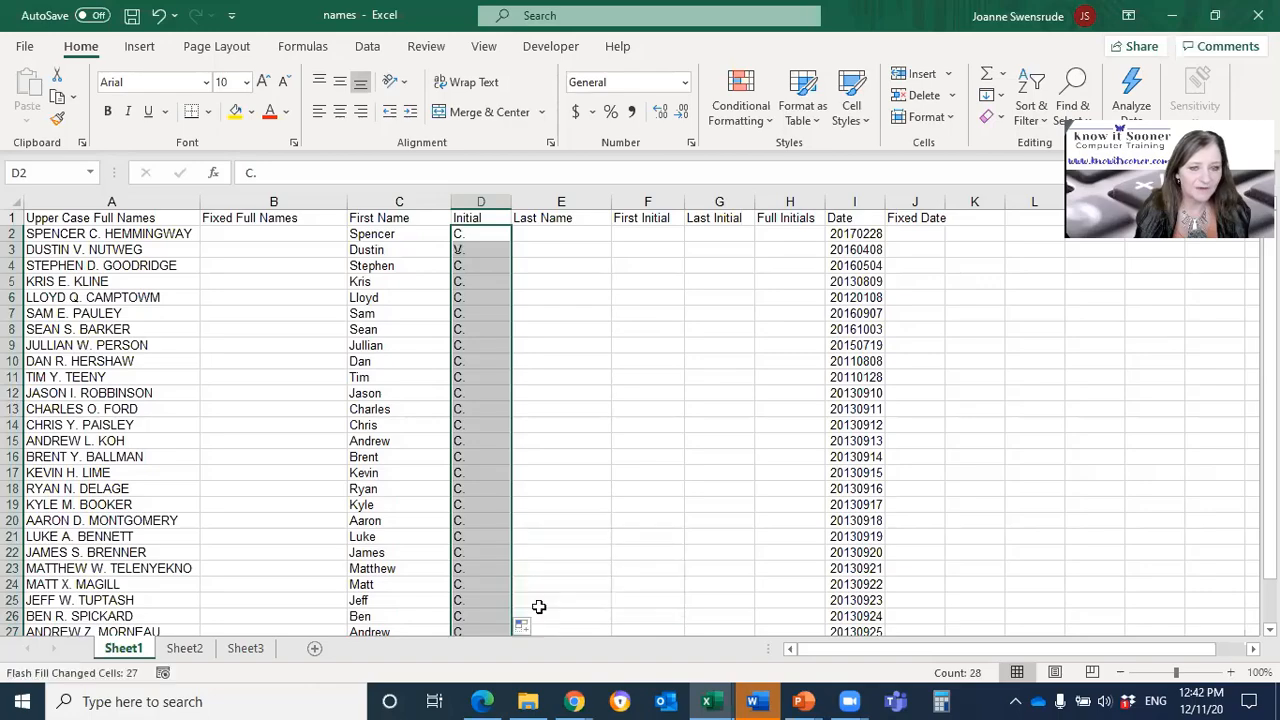
Step: Enter the first person's last name in proper case in E2 and Flash Fill it down the Last Name column
left_click(593, 232)
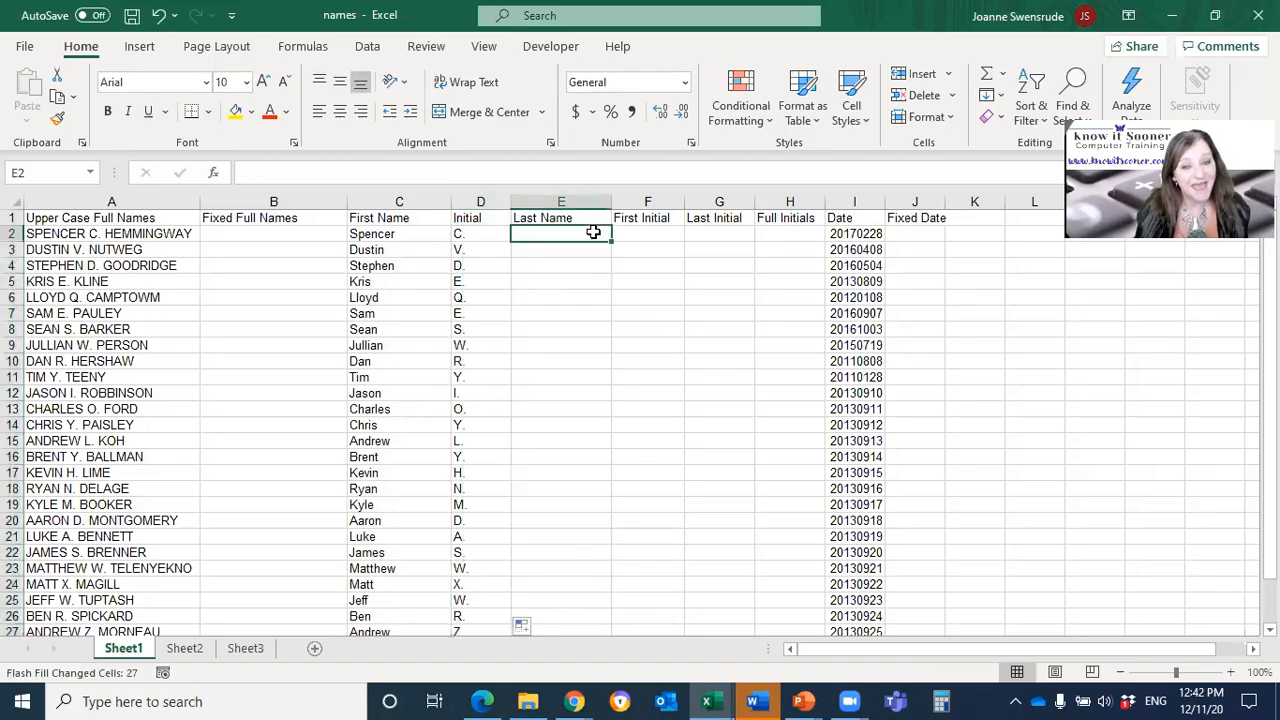
type("Hem")
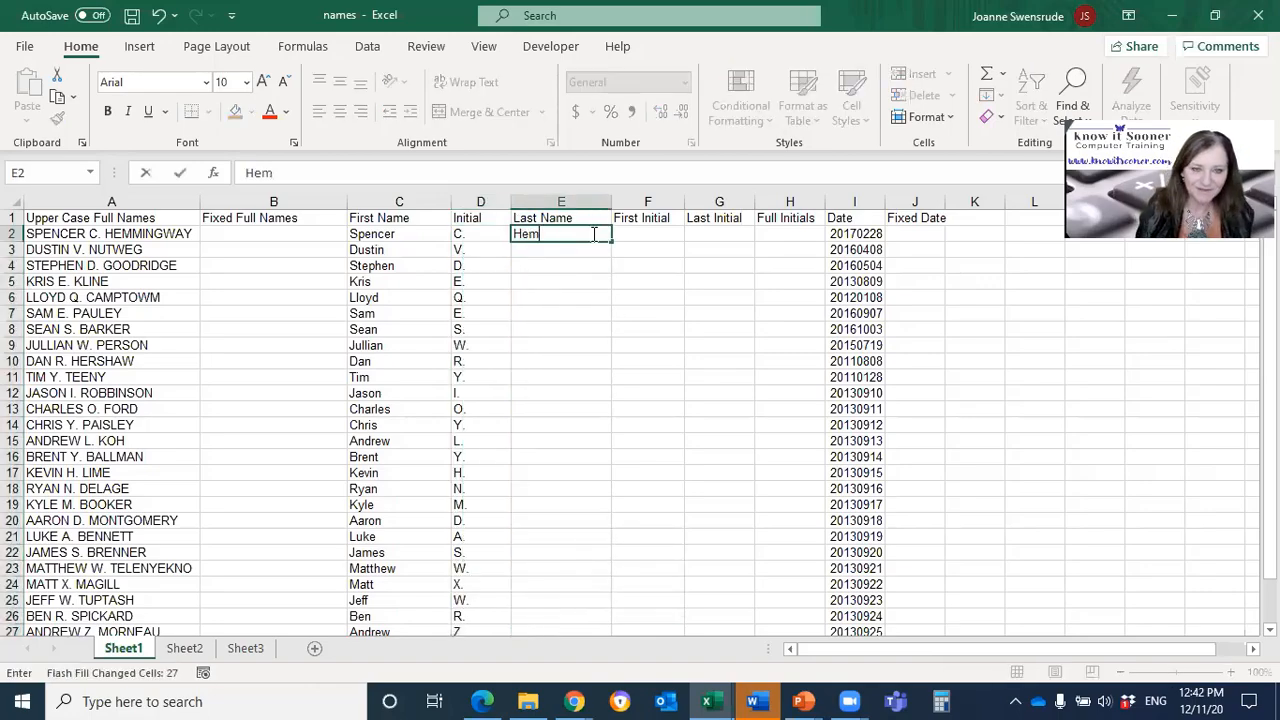
type("min")
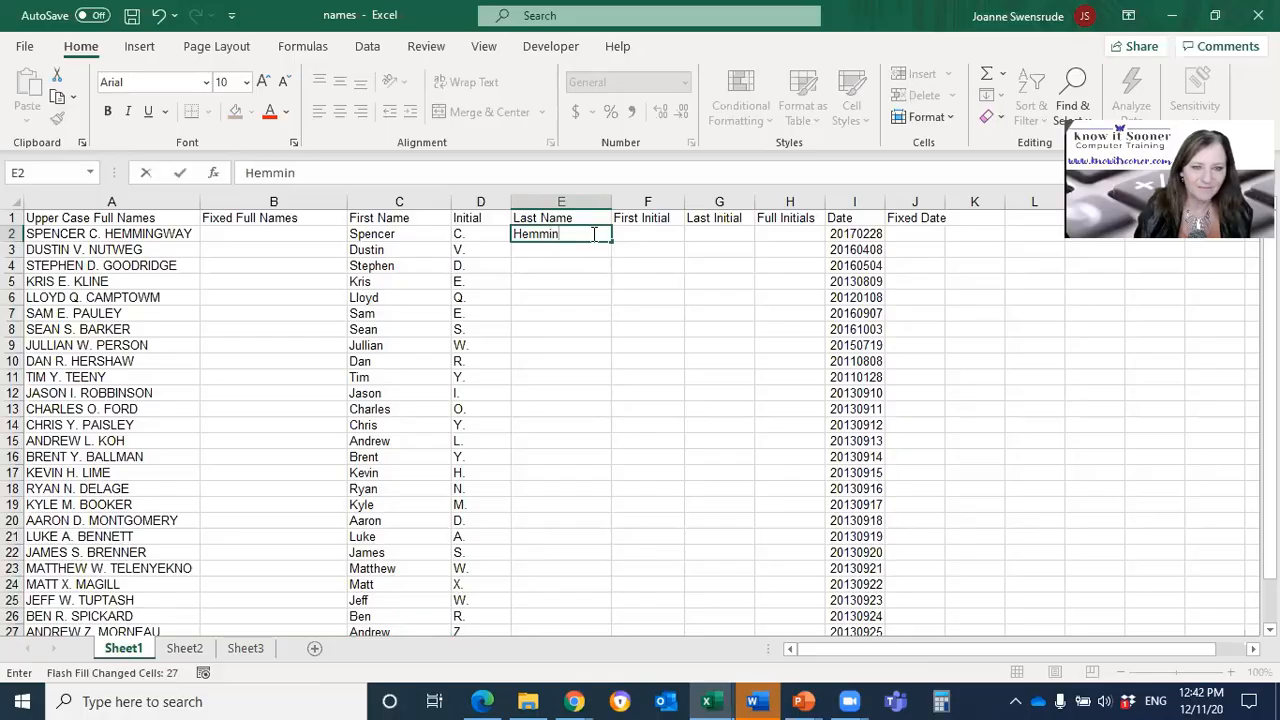
type("gway")
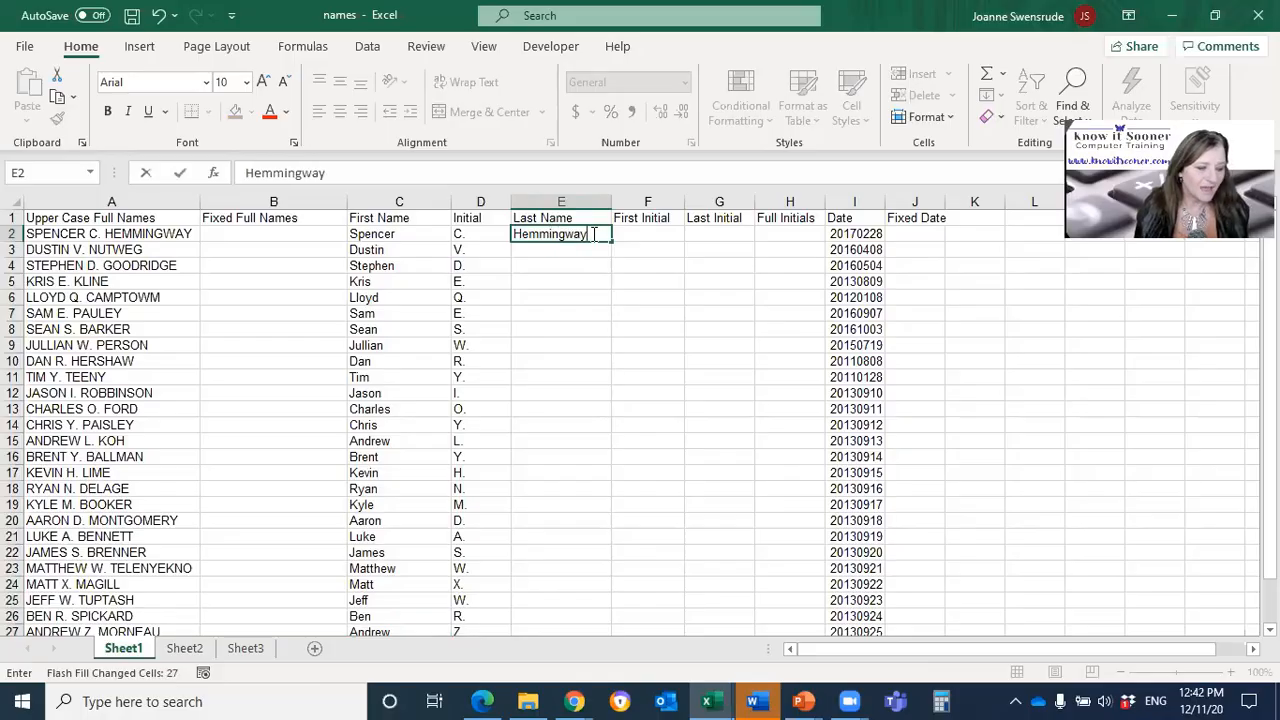
key("Return")
left_click(593, 234)
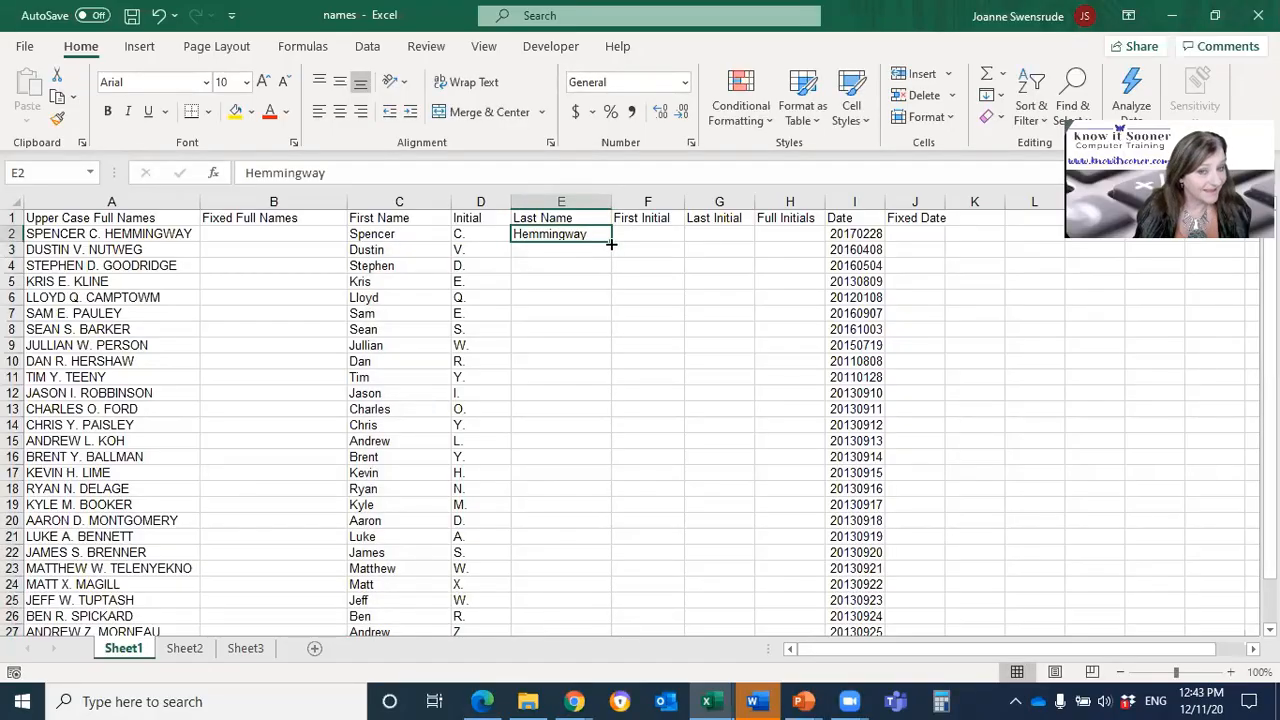
double_click(611, 243)
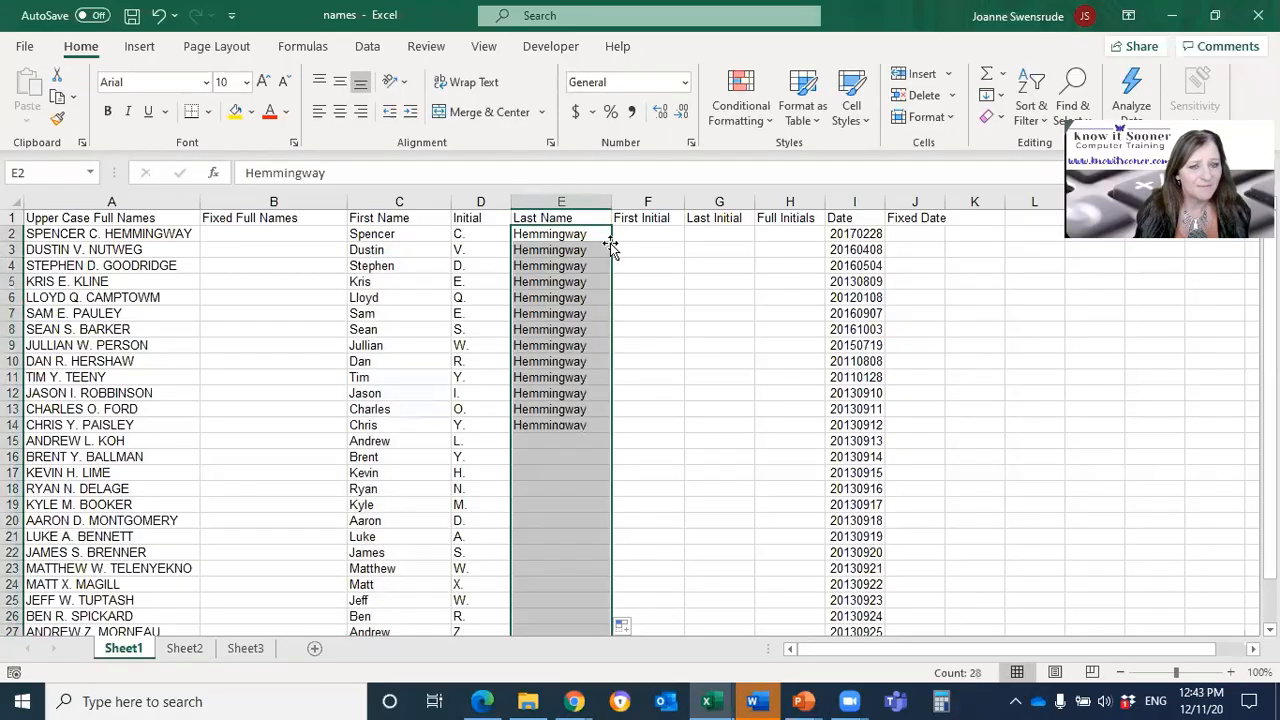
left_click(622, 626)
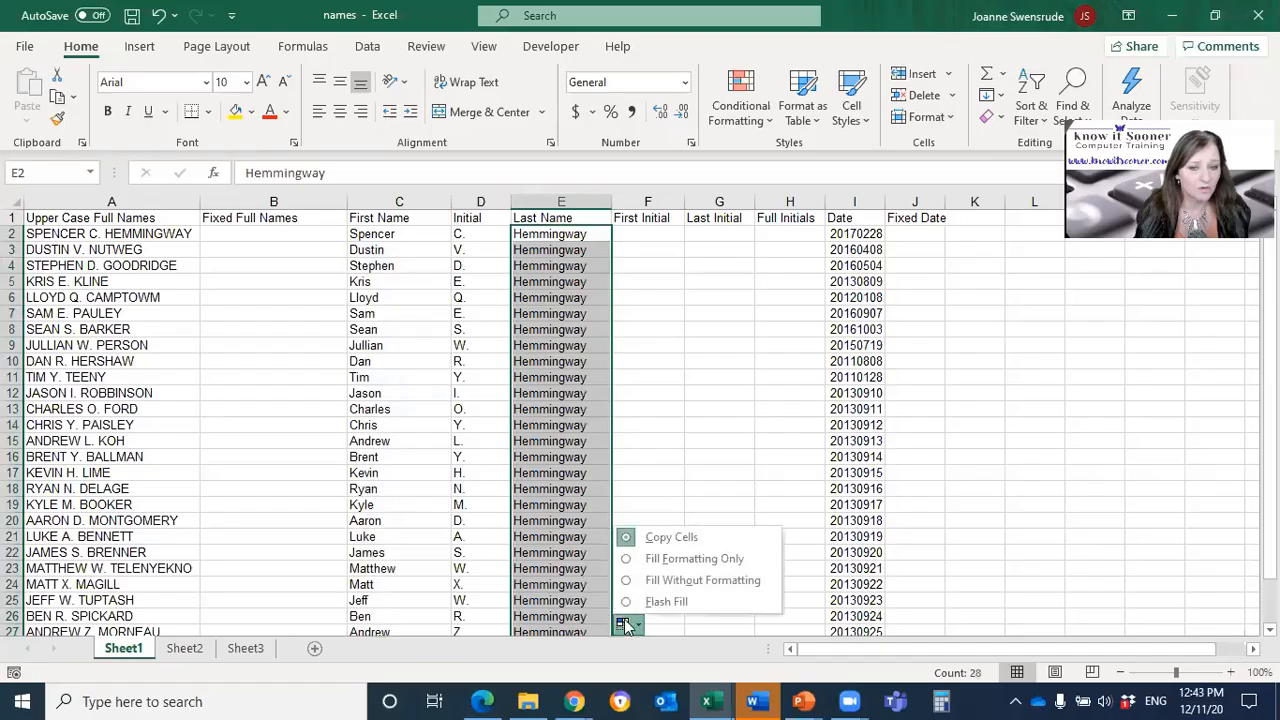
left_click(650, 599)
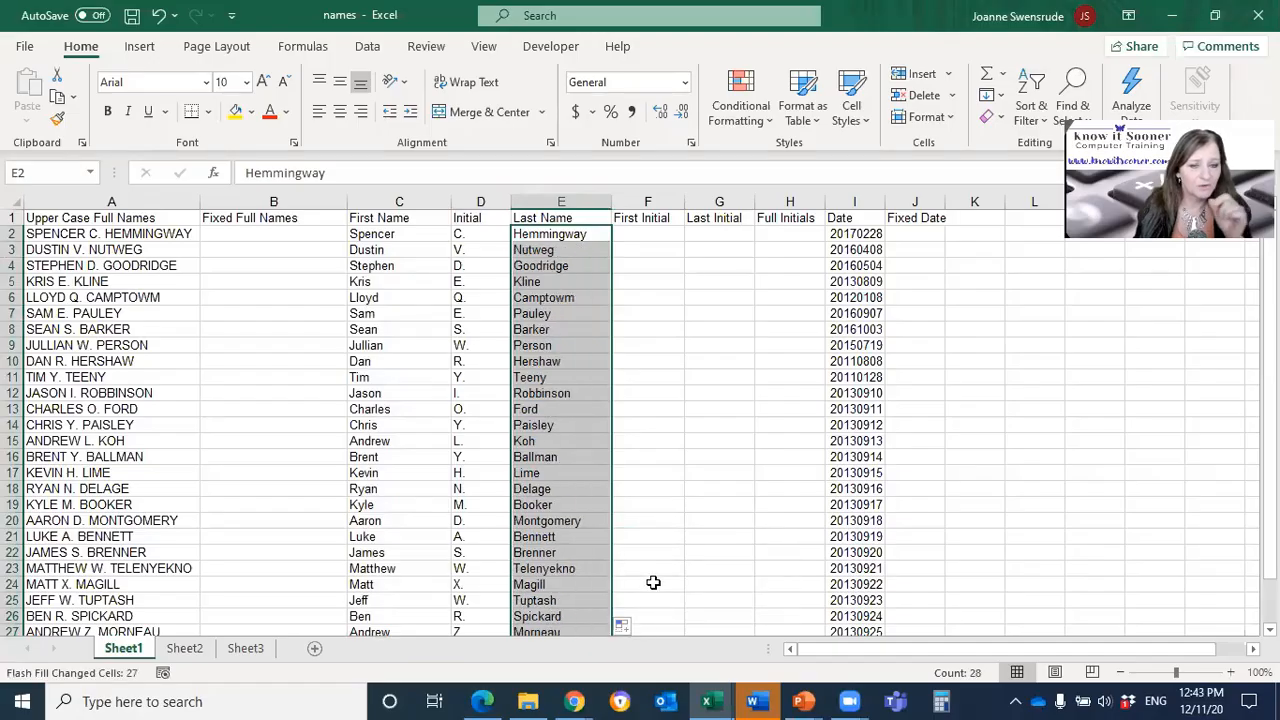
Step: Delete columns A and B, Upper Case Full Names and Fixed Full Names
left_click(560, 329)
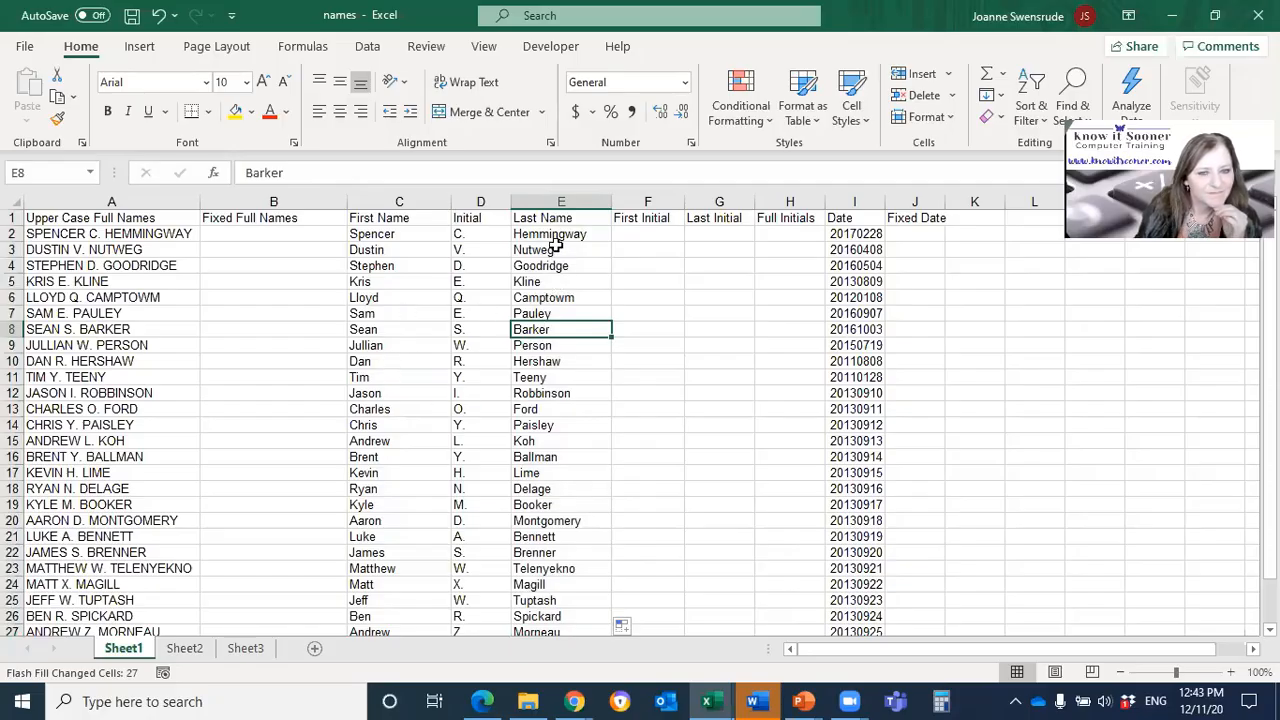
left_click(388, 262)
left_click(403, 346)
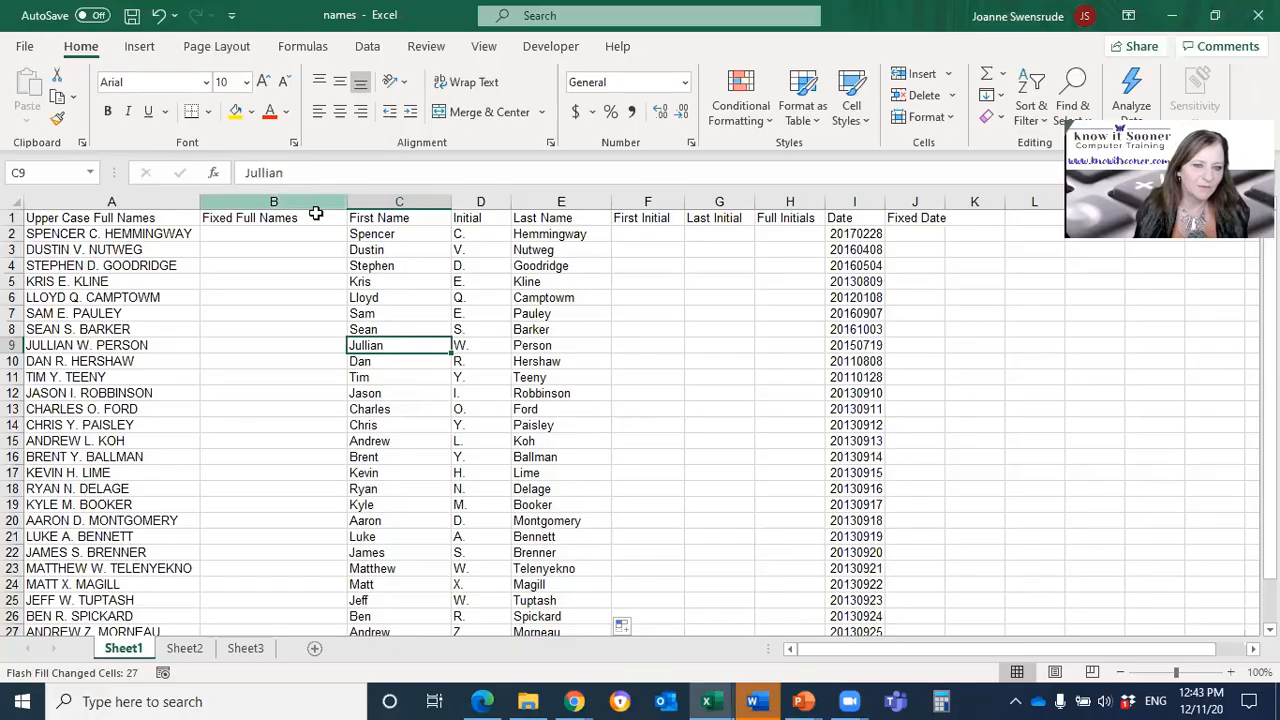
left_click_drag(328, 203, 40, 217)
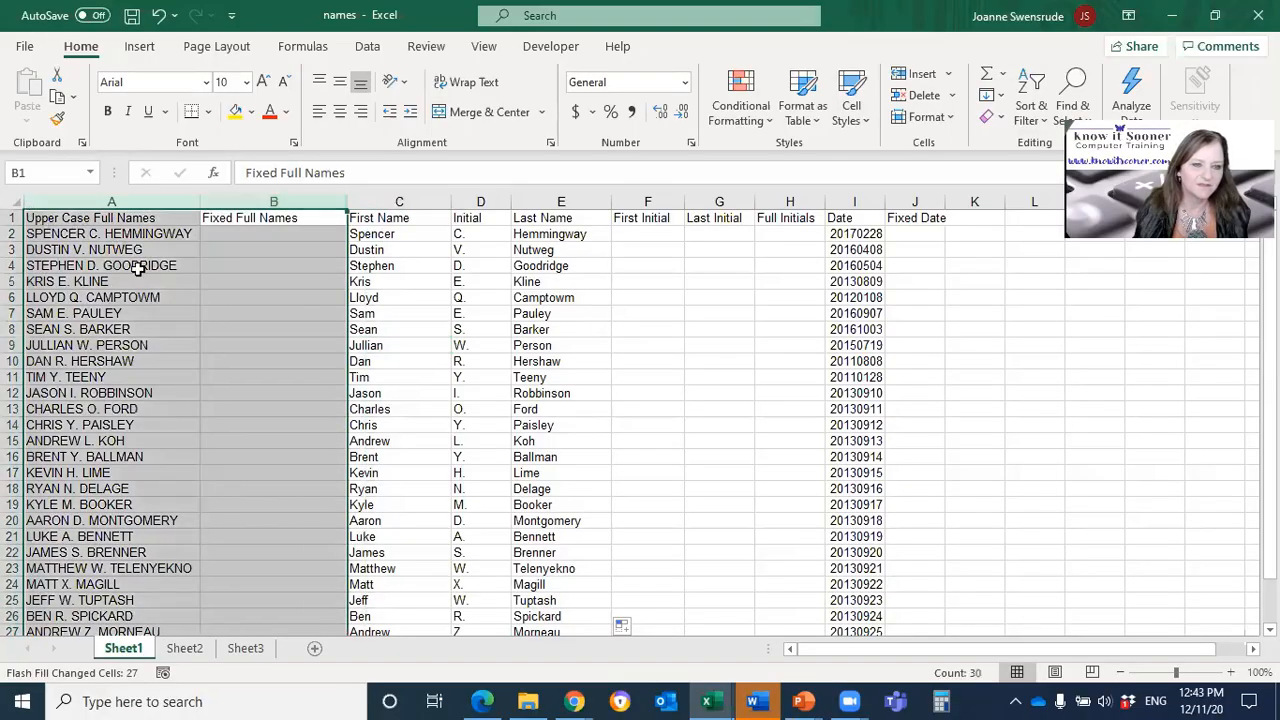
right_click(170, 297)
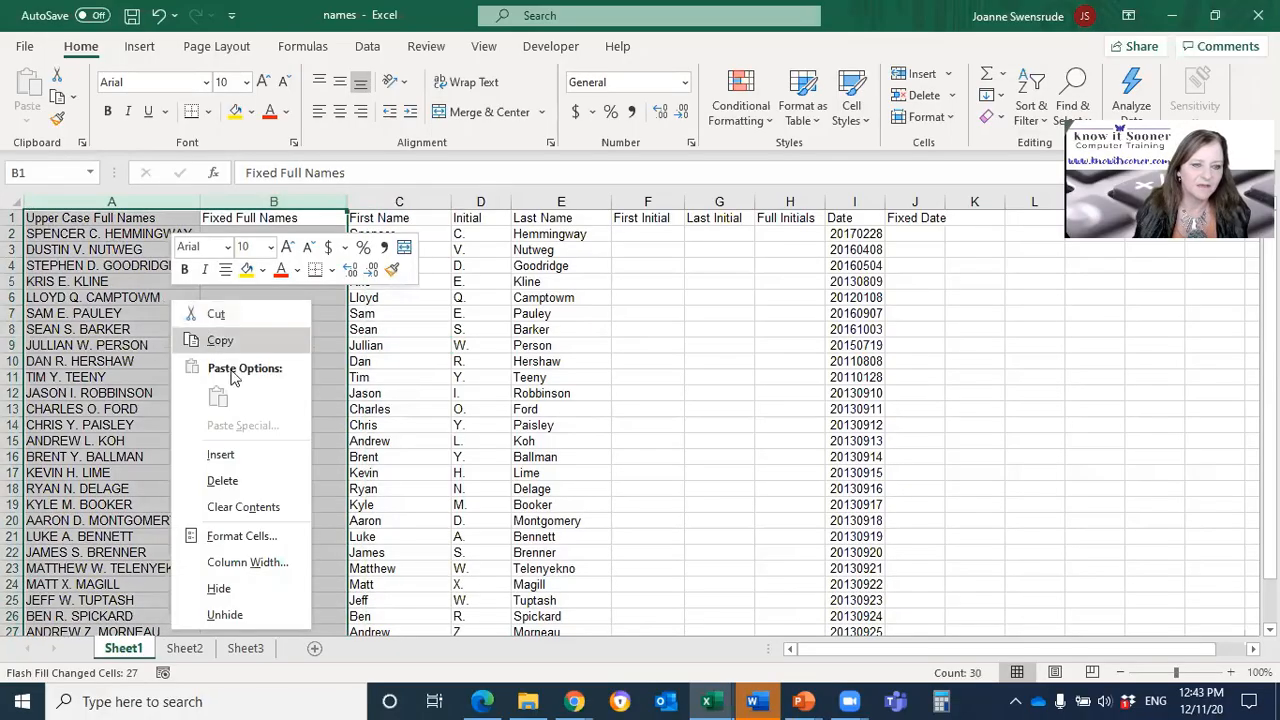
left_click(259, 482)
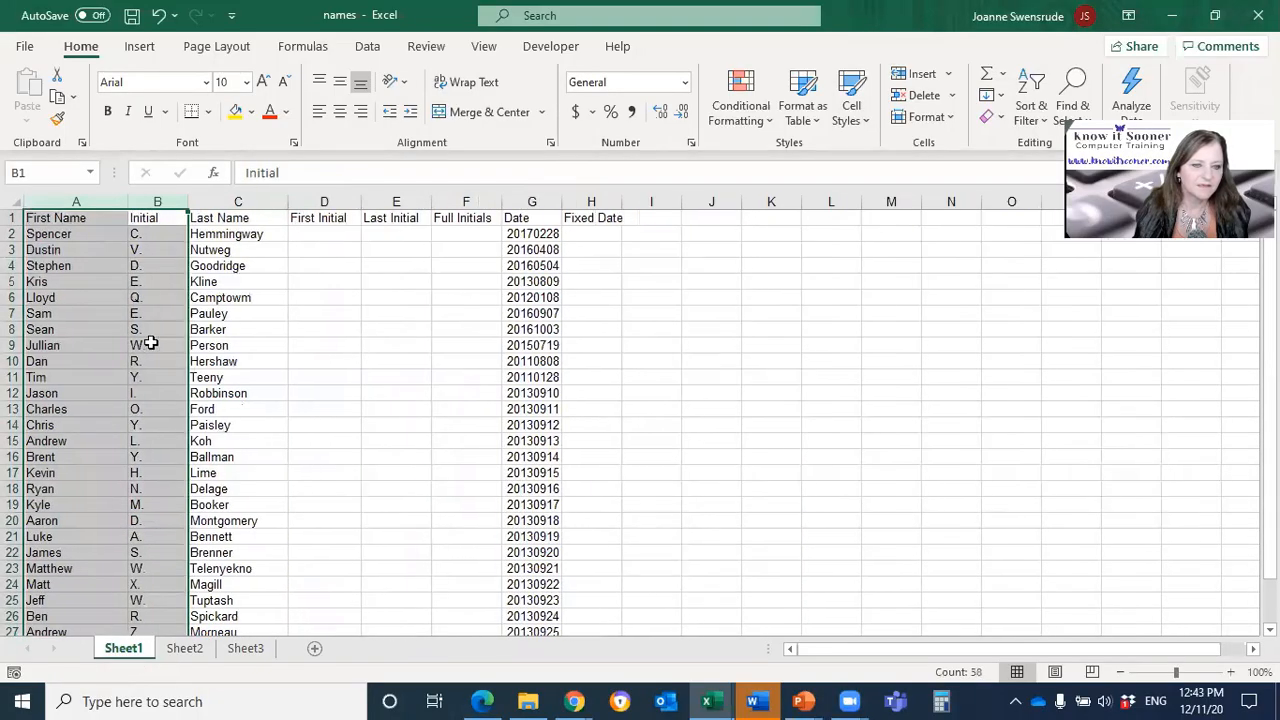
Step: Insert a blank row between the headings and the first record of the name list
left_click(78, 236)
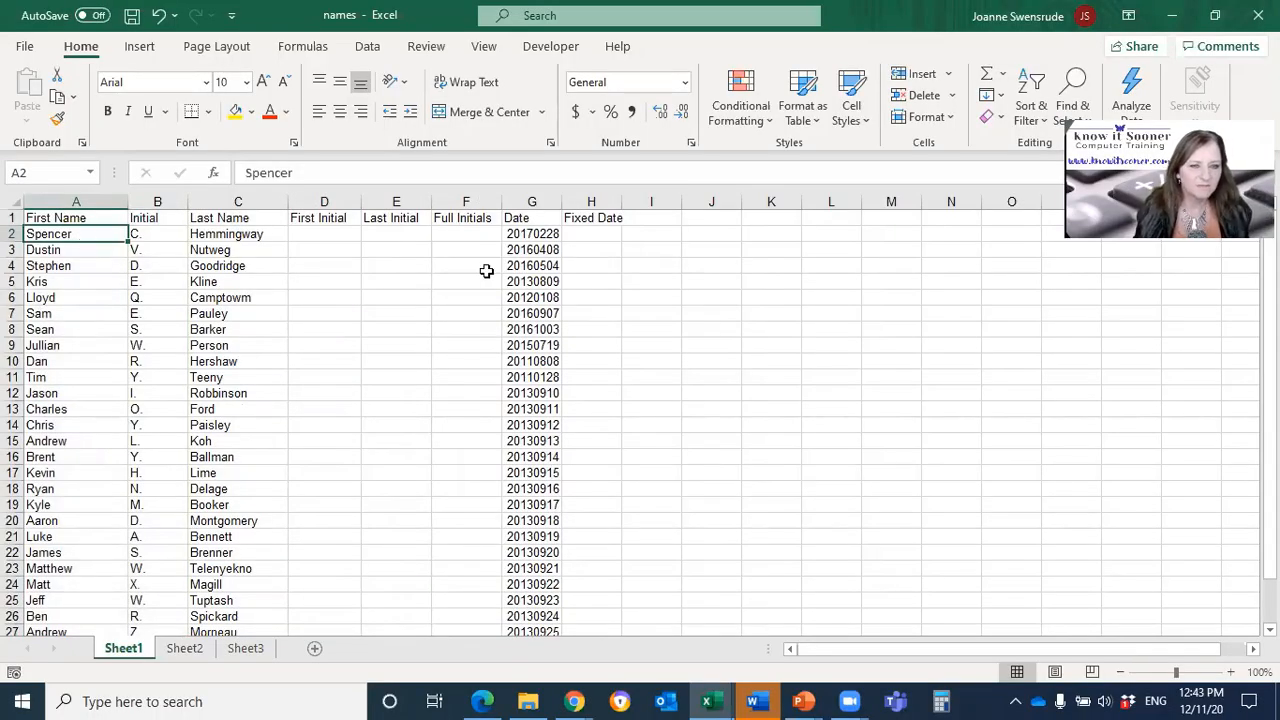
left_click(248, 233)
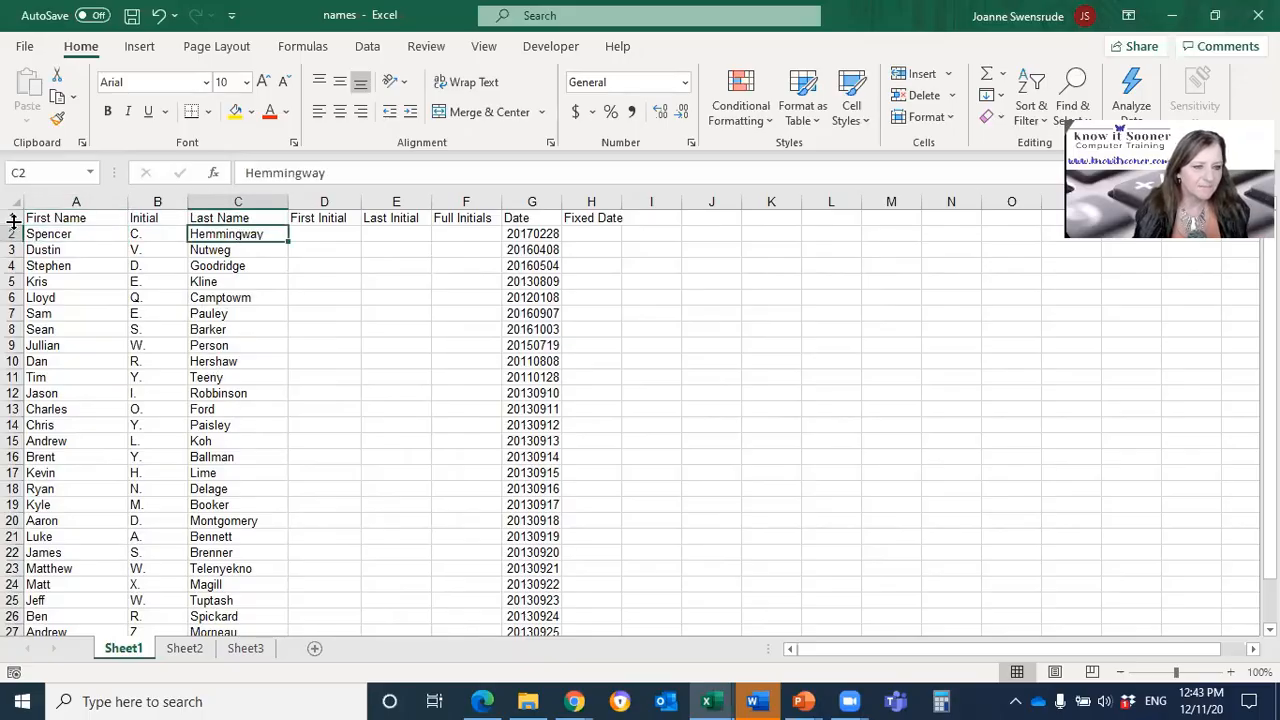
left_click_drag(18, 226, 20, 236)
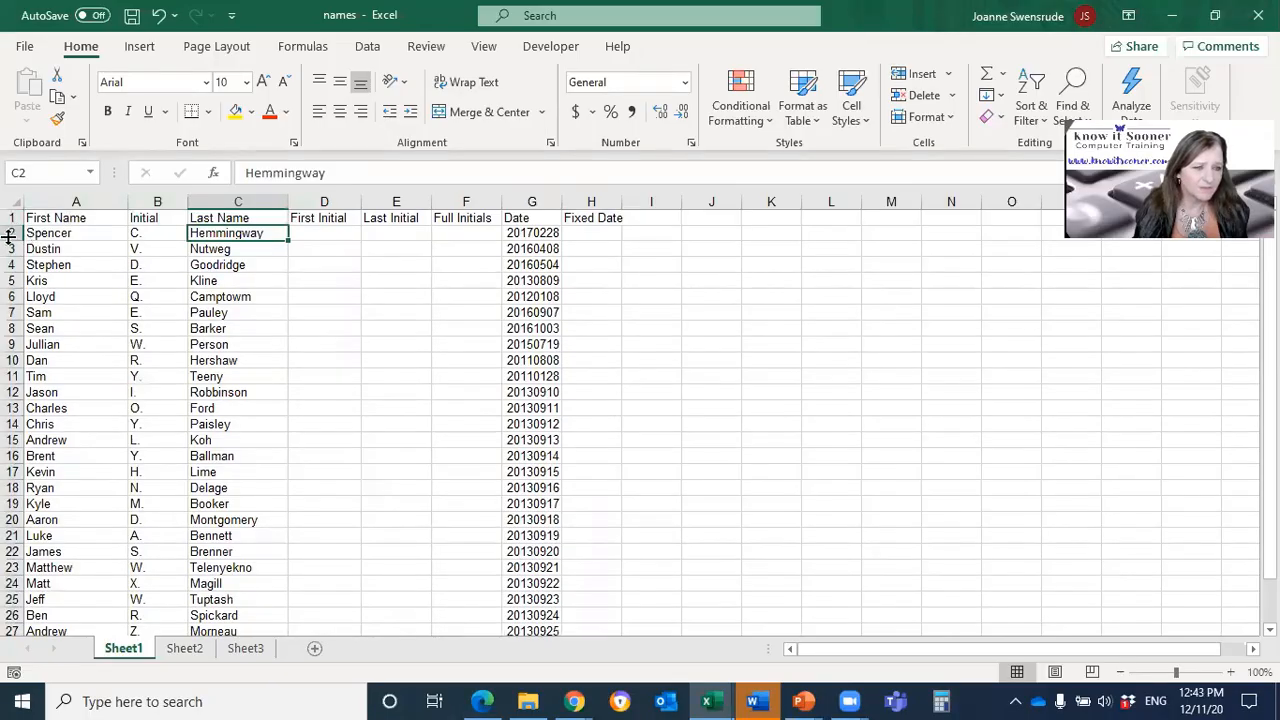
left_click(10, 233)
right_click(10, 235)
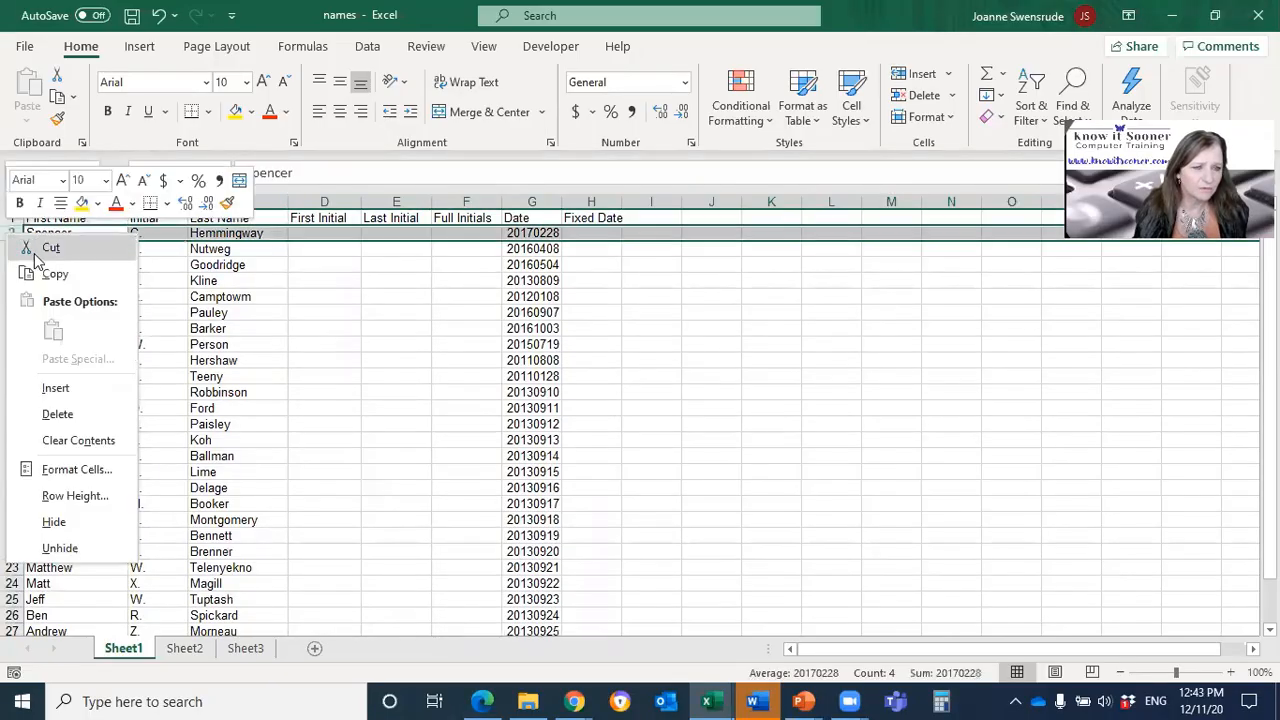
left_click(100, 388)
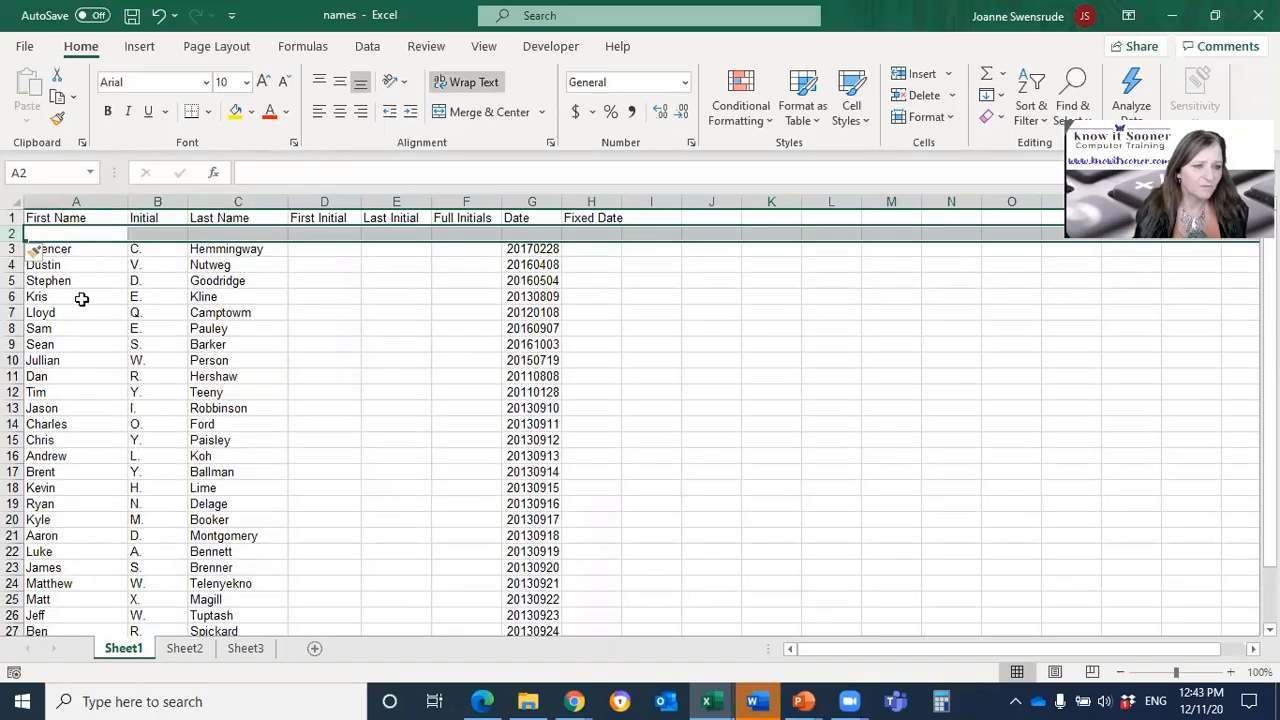
left_click(83, 297)
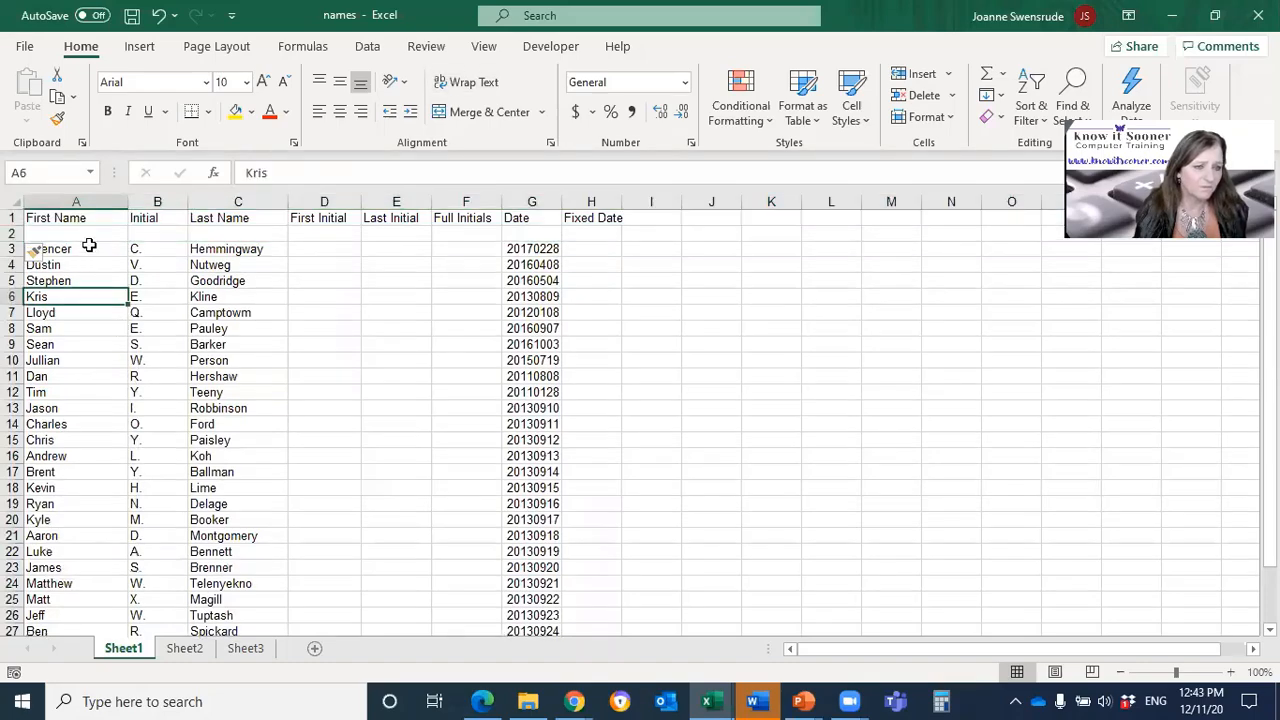
Step: Delete the blank row 2 below the headings
left_click(14, 233)
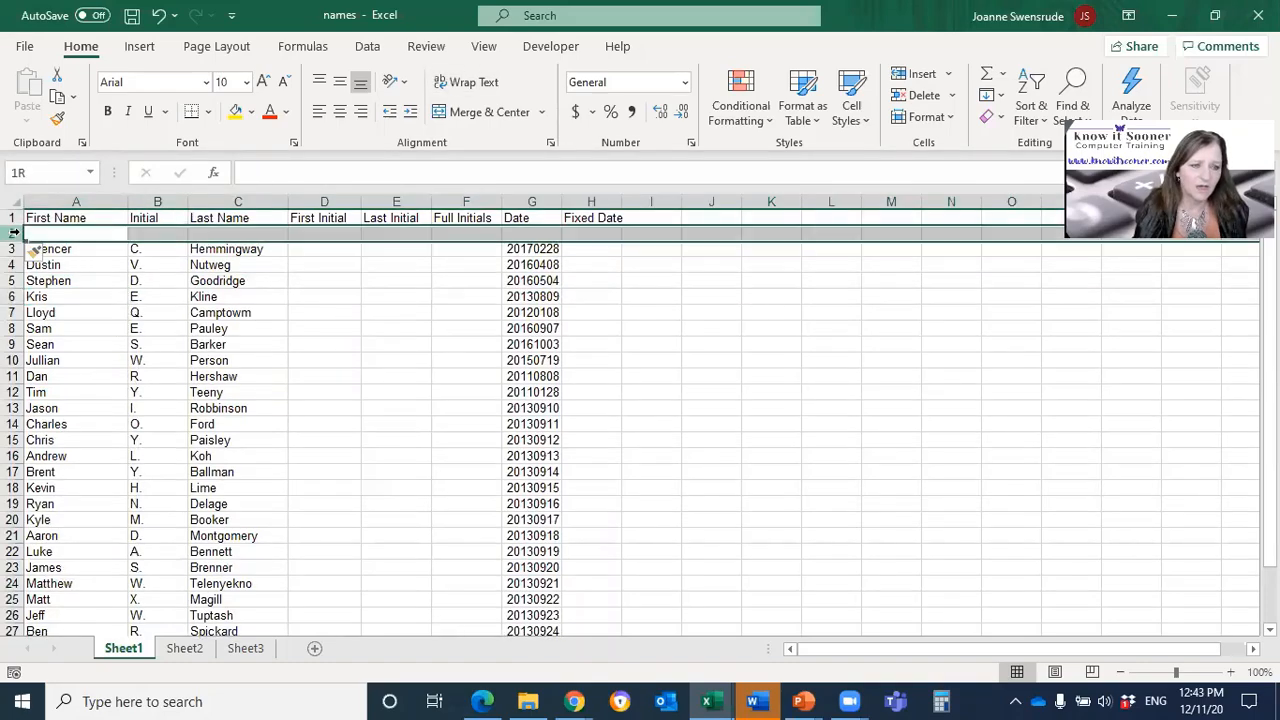
left_click(897, 95)
left_click(118, 360)
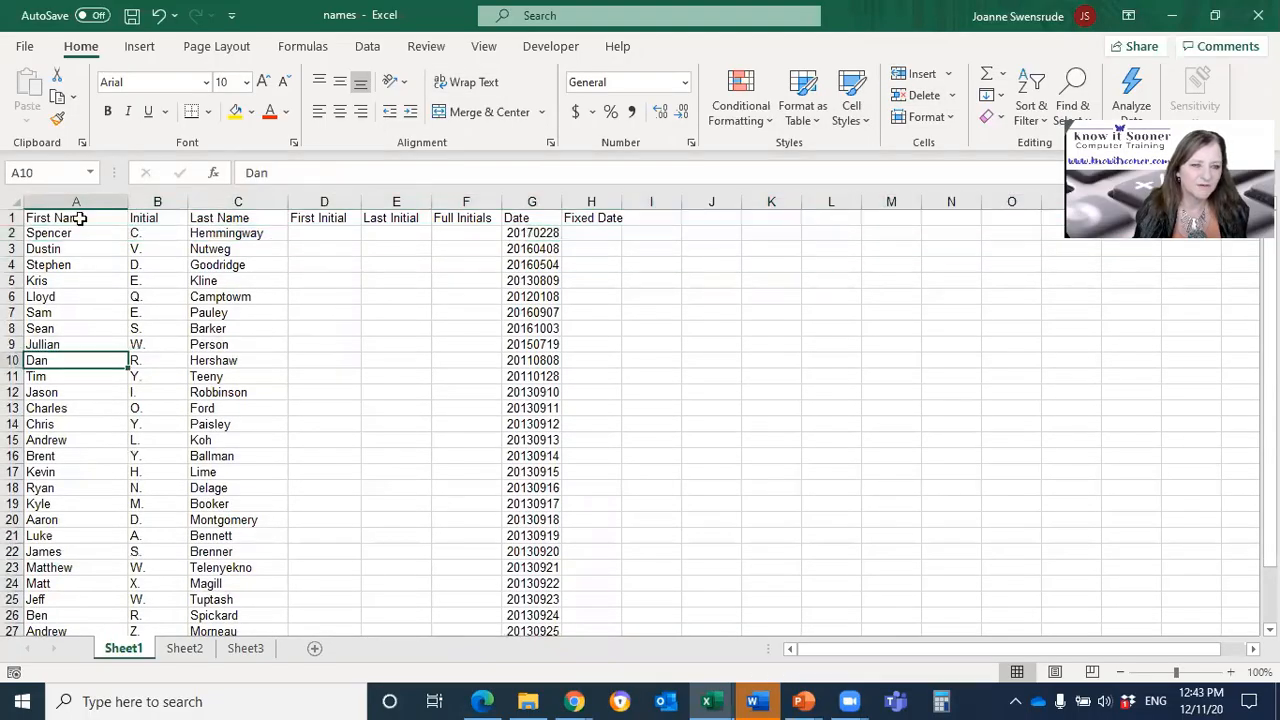
Step: Examine the name list from the headings to the last record, looking down the First Name and Last Name columns
left_click(80, 218)
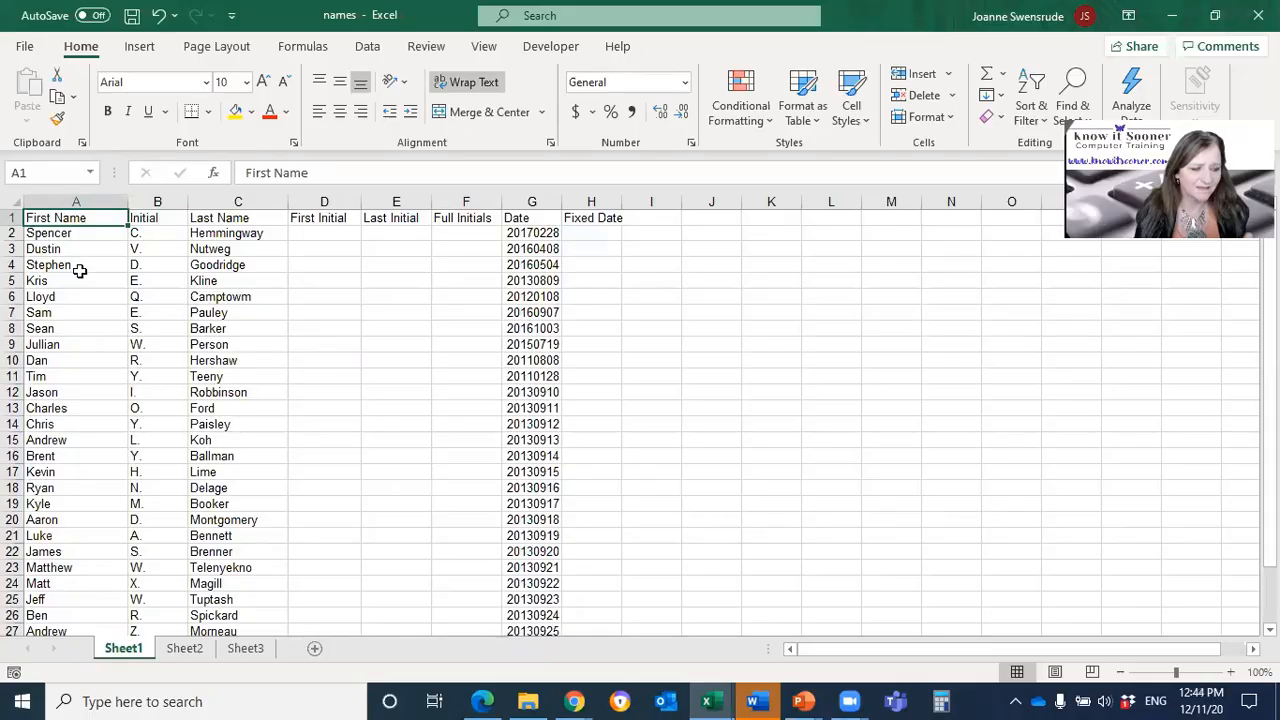
scroll(109, 386, "down", 7)
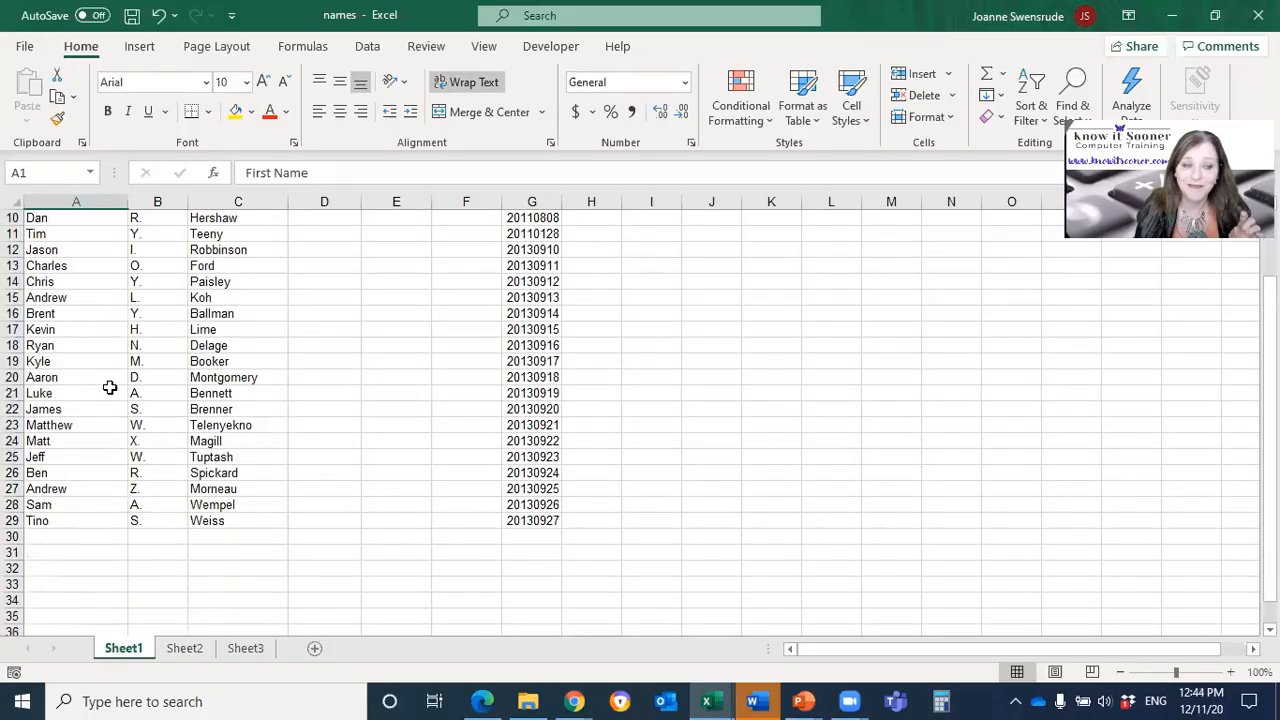
scroll(109, 386, "up", 6)
scroll(109, 387, "up", 1)
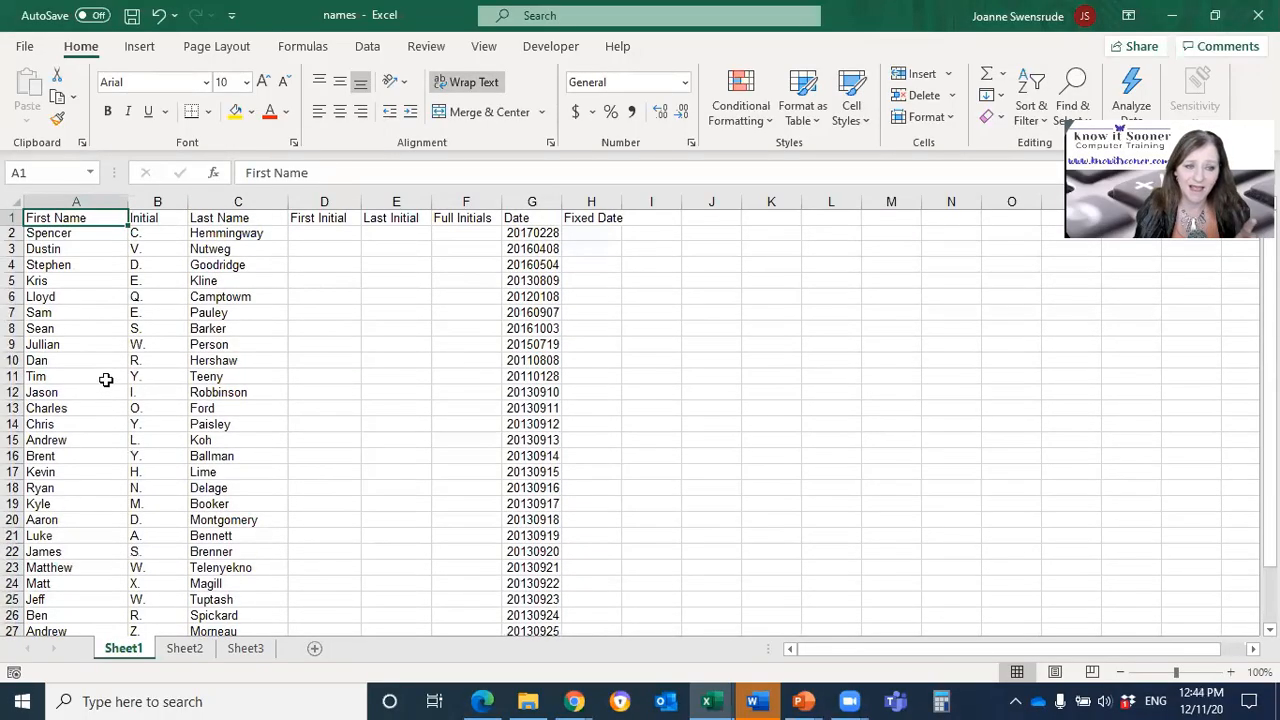
left_click(100, 297)
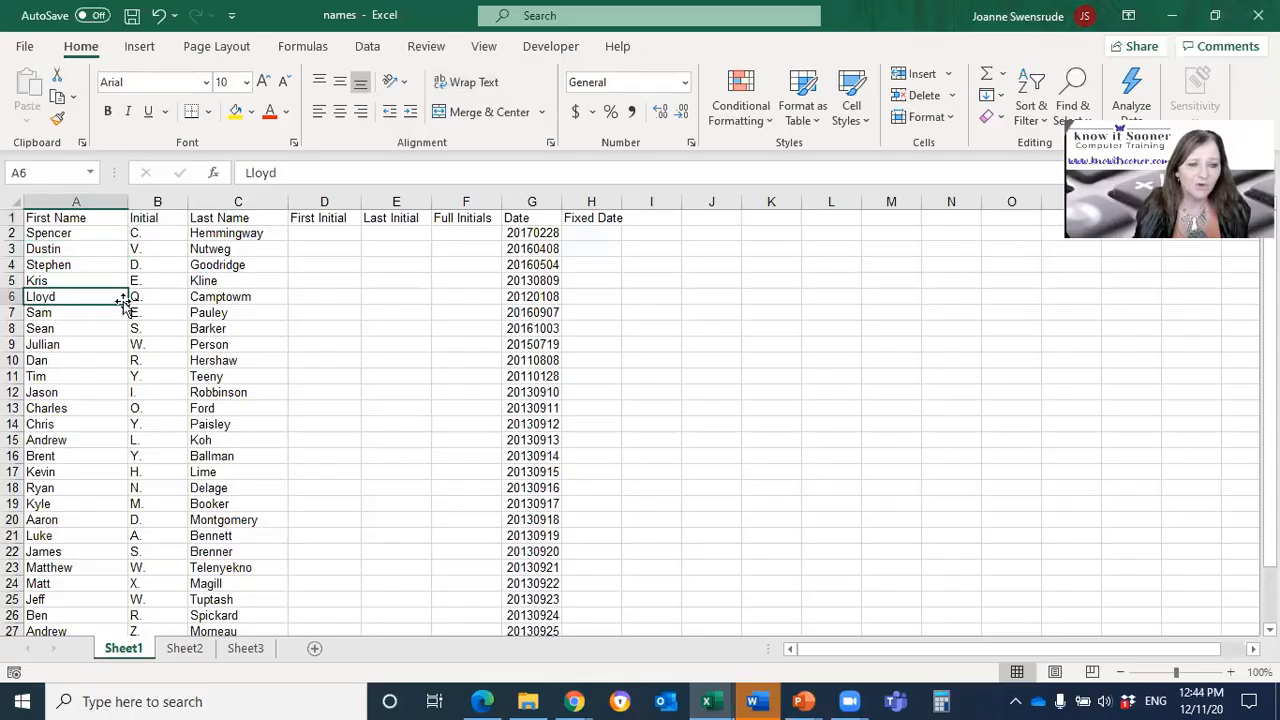
left_click(246, 264)
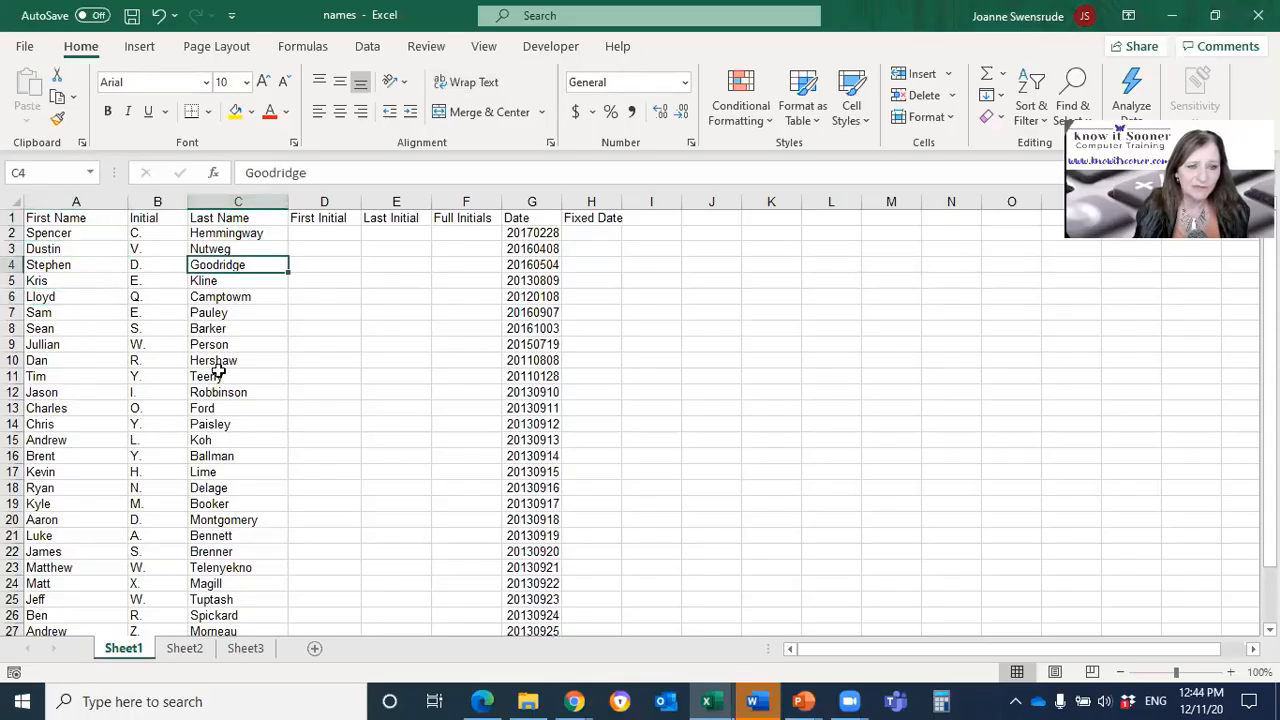
key("Down")
key("Down")
key("Down")
key("Down")
key("Down")
key("Down")
key("Down")
key("Down")
key("Down")
key("Down")
key("Down")
key("Down")
key("Down")
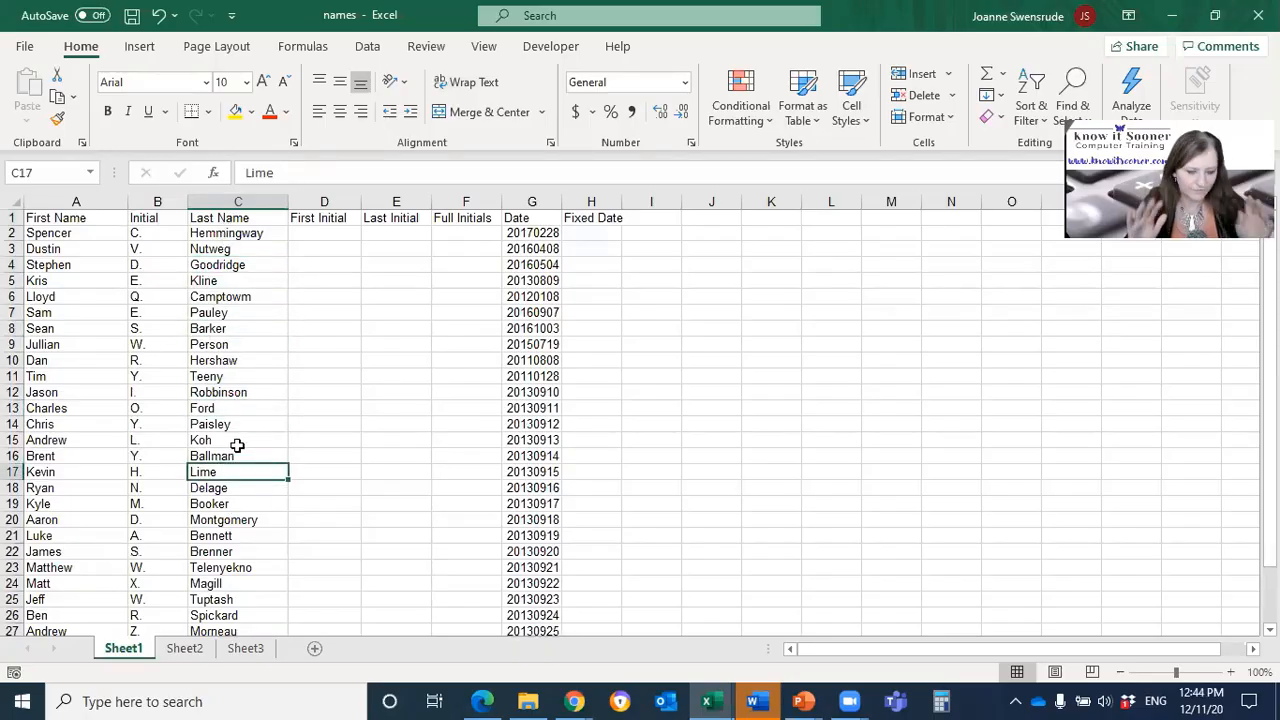
Step: Select the whole data region from a Last Name cell, check how far down it extends, and clear the selection
key("ctrl+a")
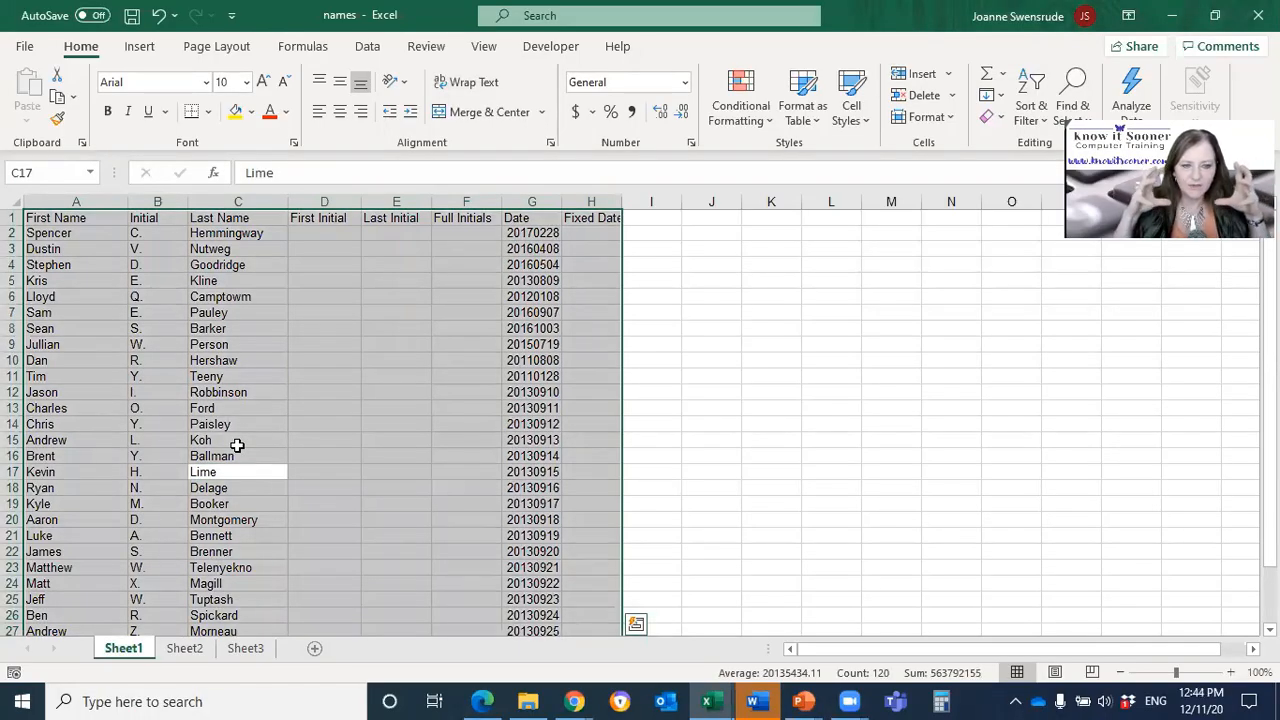
scroll(239, 448, "down", 5)
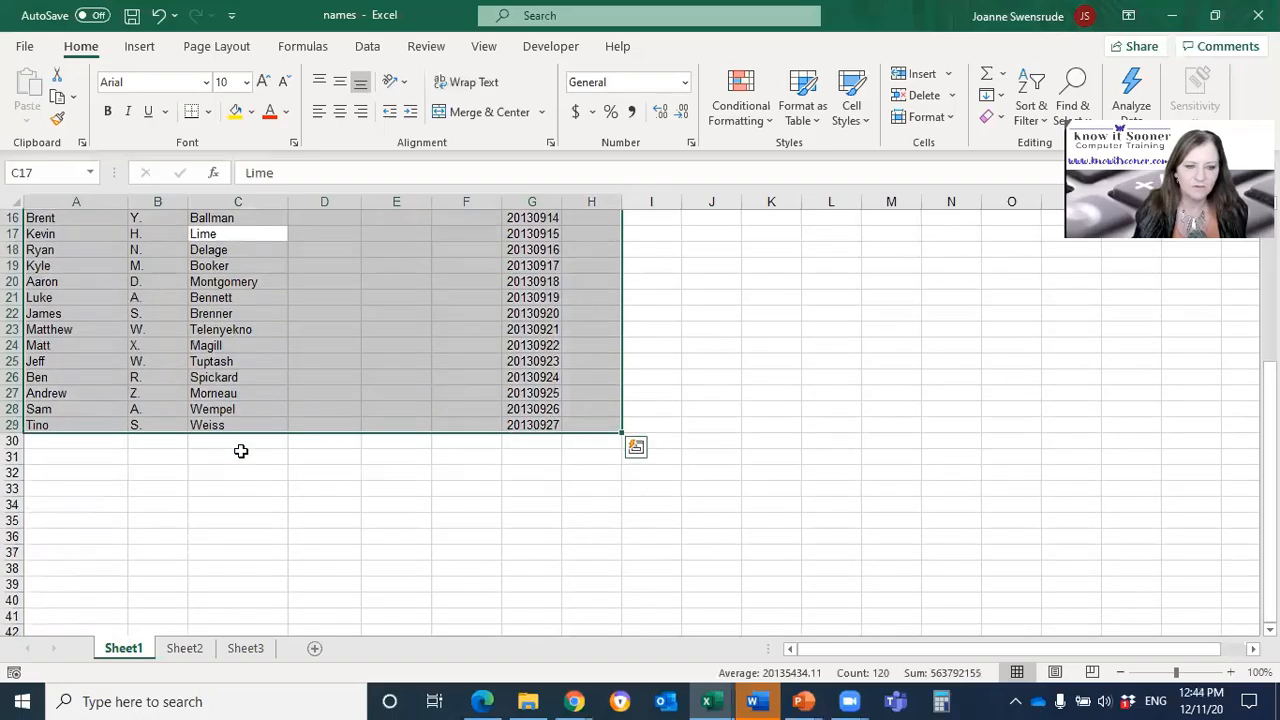
scroll(241, 451, "up", 5)
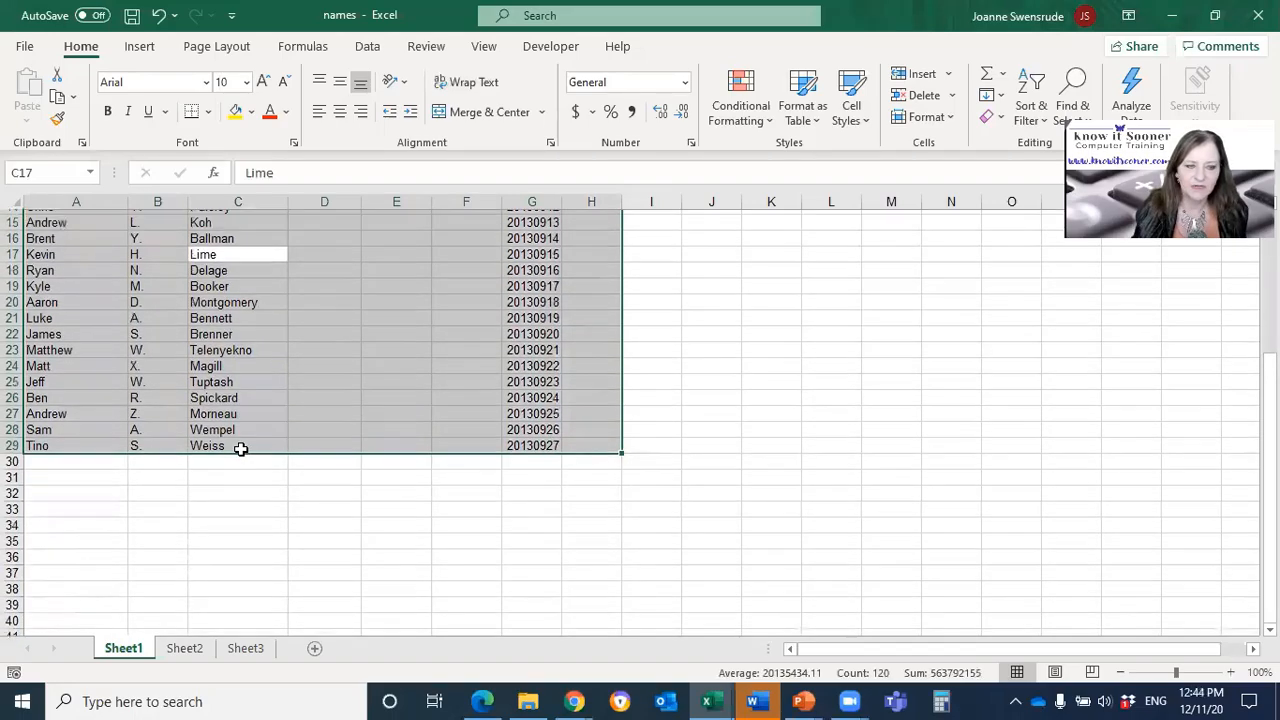
left_click_drag(70, 201, 591, 217)
left_click_drag(458, 294, 420, 295)
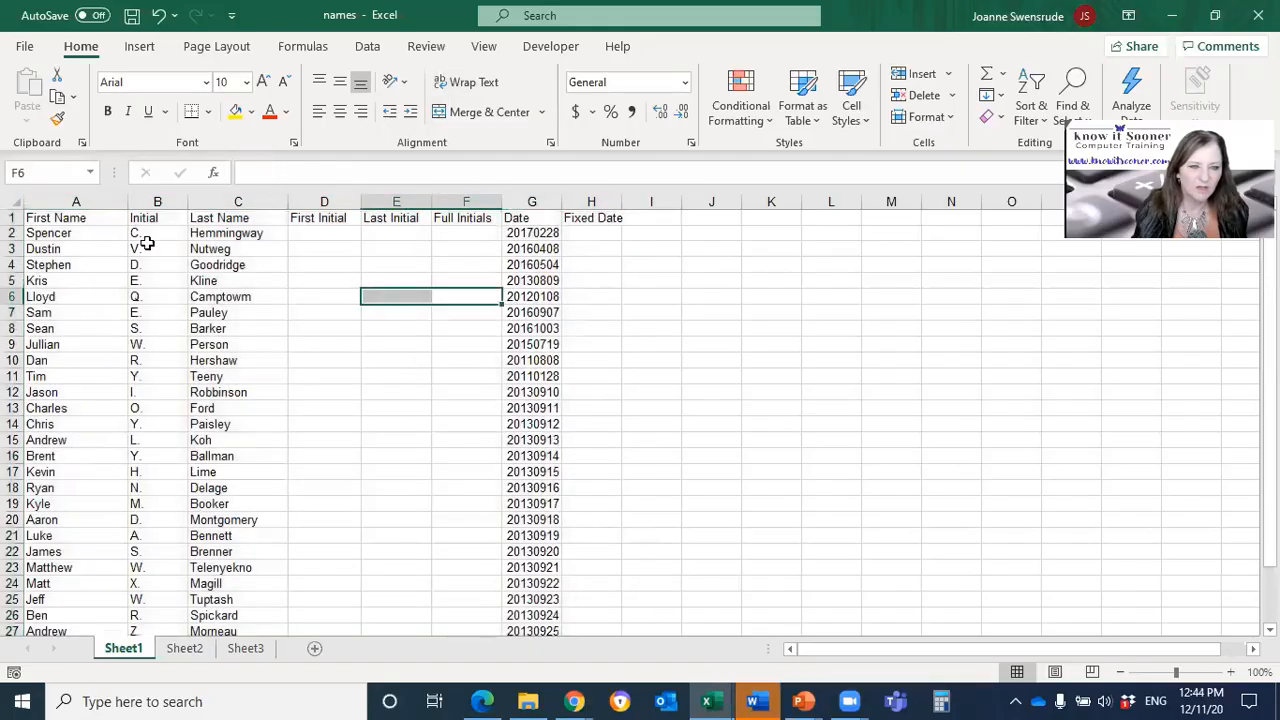
Step: Select the entire worksheet, look over its extent, and return to a single Last Name cell
left_click(14, 201)
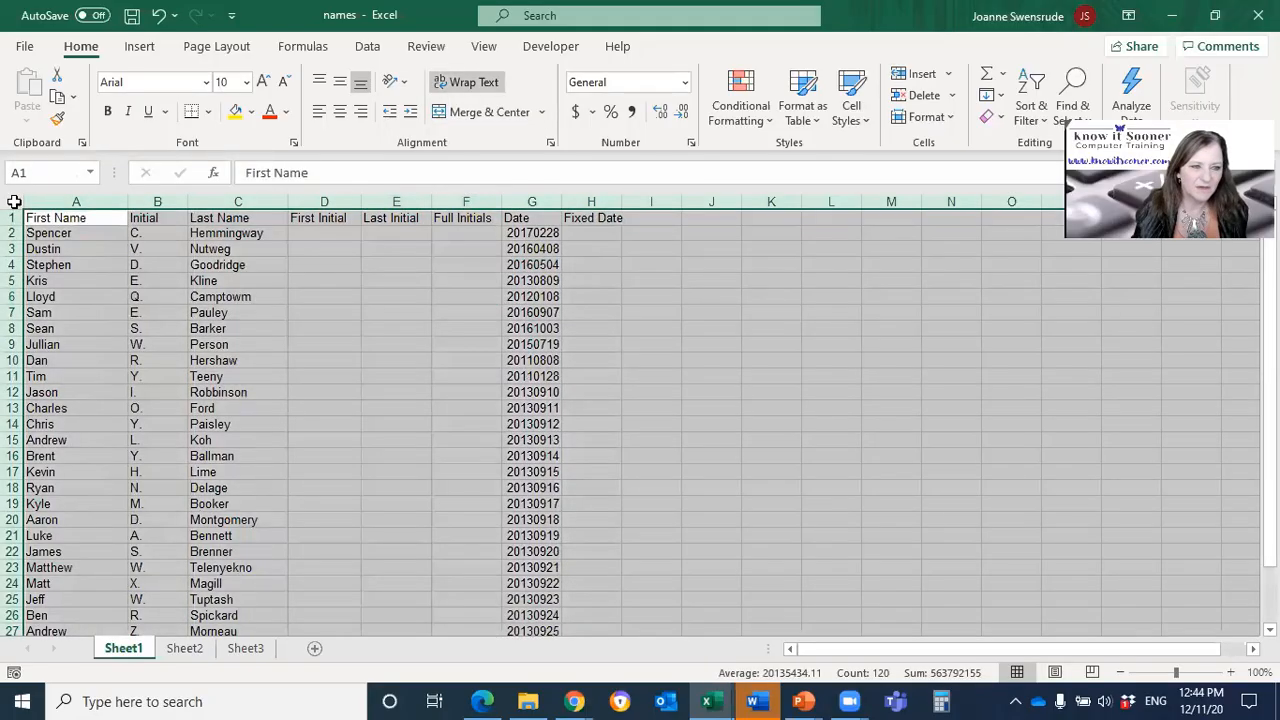
scroll(257, 349, "down", 7)
scroll(257, 349, "up", 7)
left_click(265, 360)
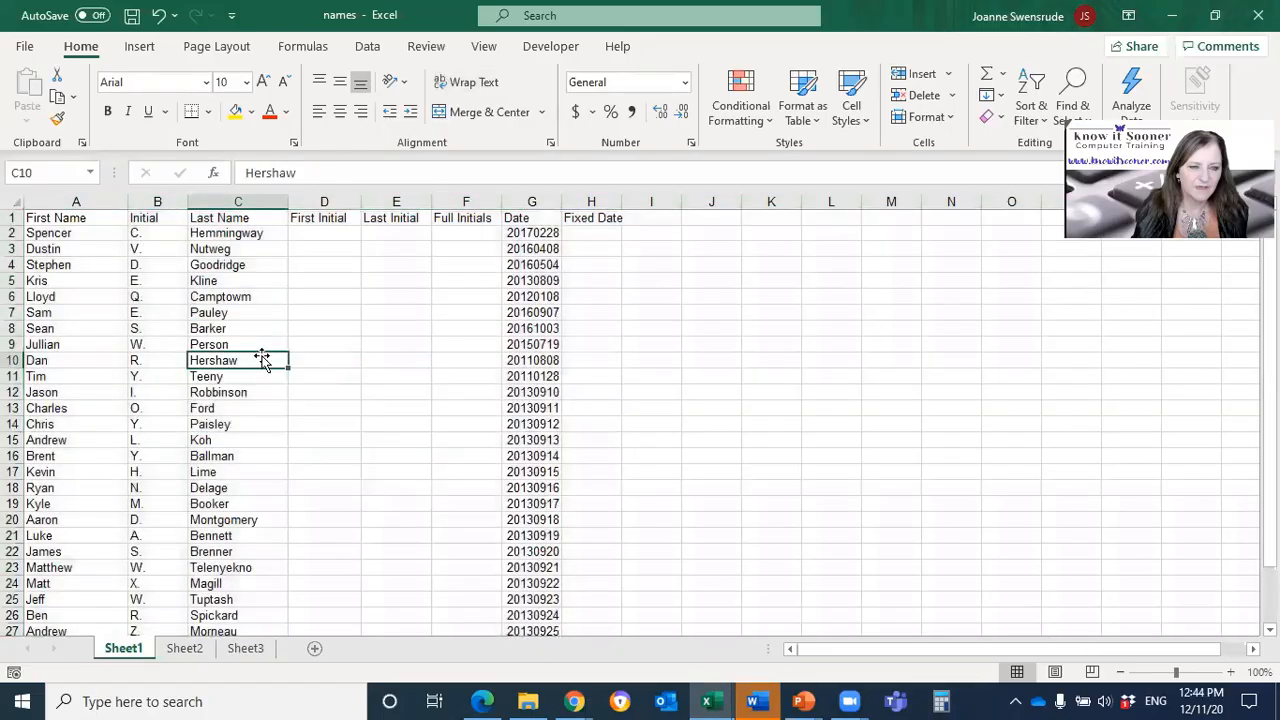
Step: Select only the contiguous data region again, check its extent, and return to cell C4
key("ctrl+a")
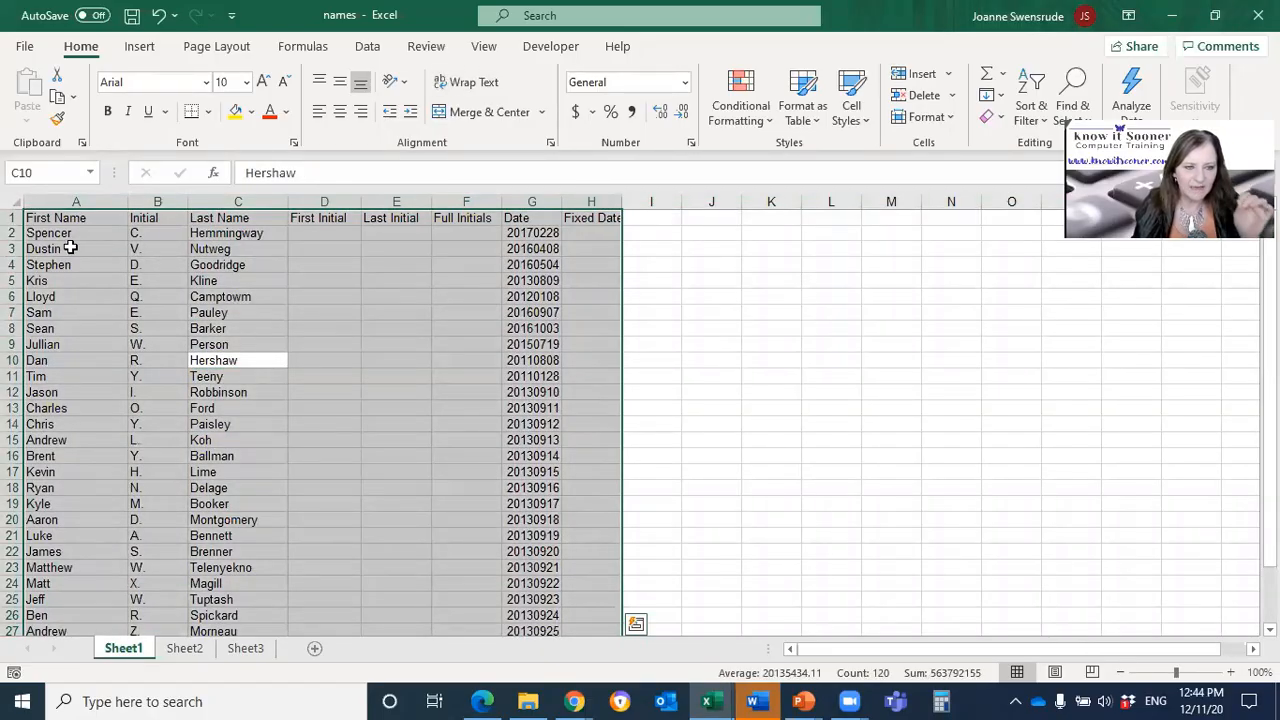
scroll(74, 264, "down", 4)
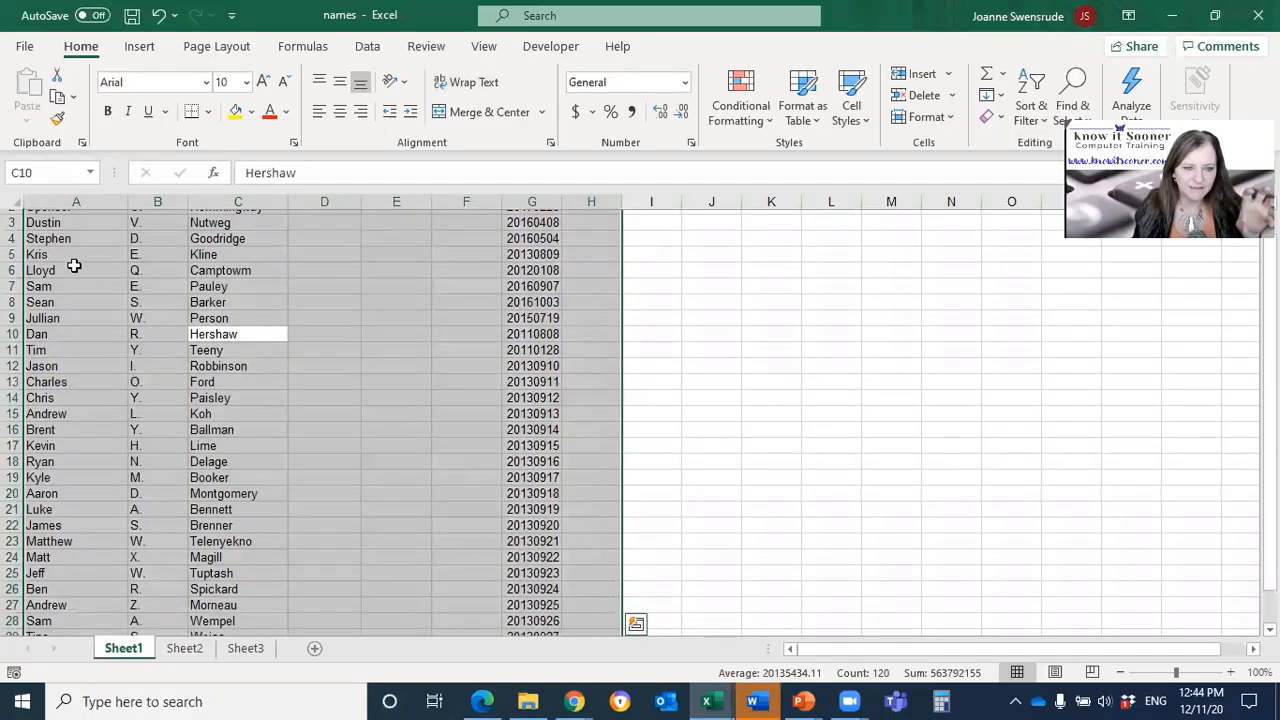
scroll(70, 270, "up", 4)
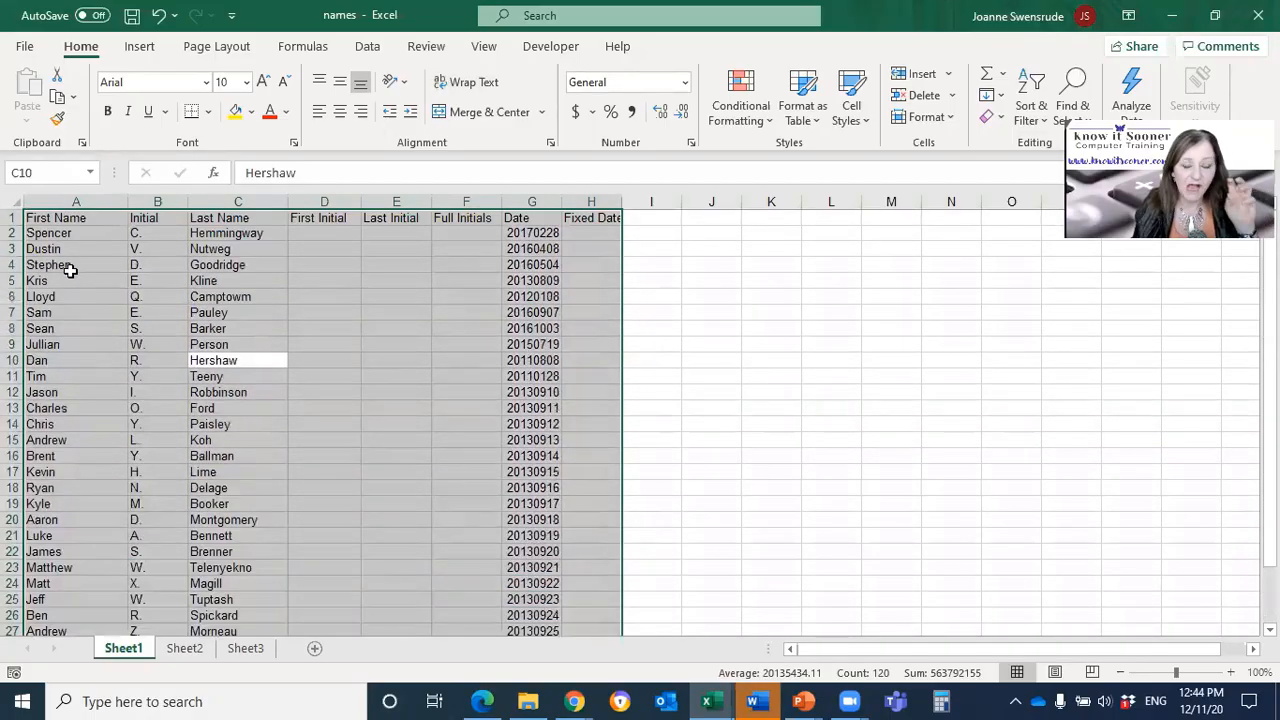
left_click(205, 265)
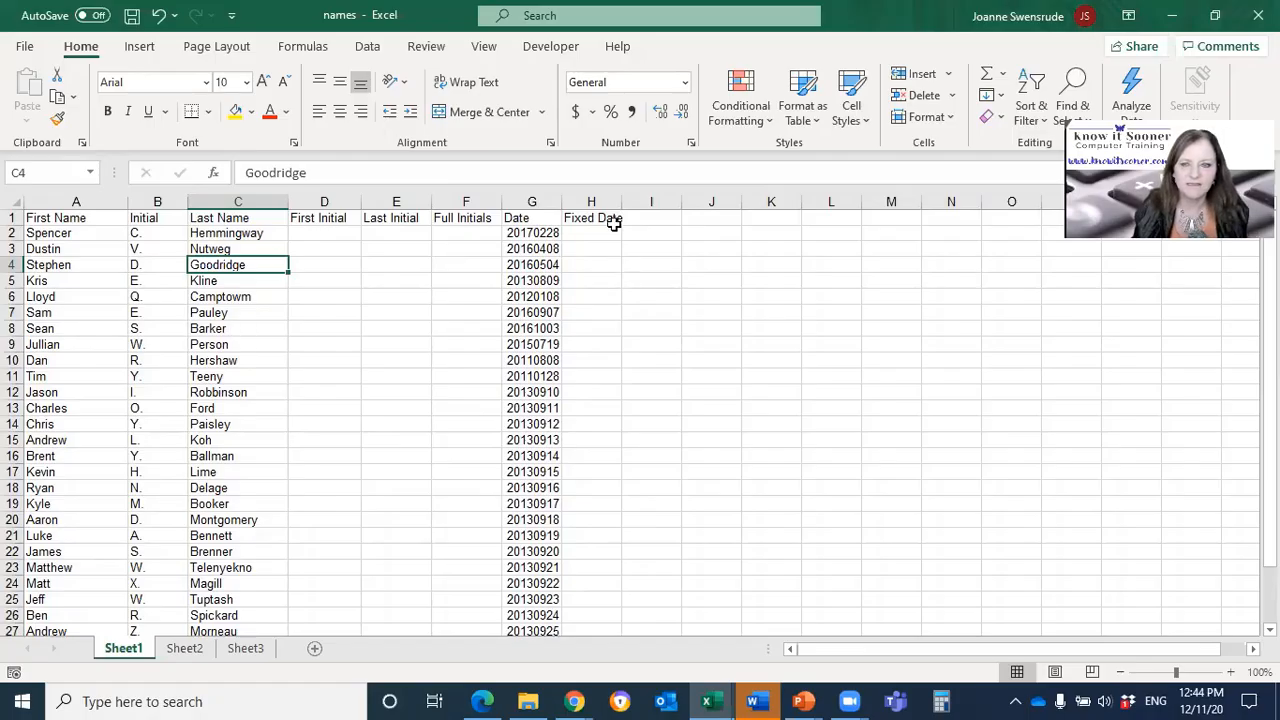
Step: Restore the names workbook window down from full screen, reposition it, and widen it until the Sort & Filter command shows its label
left_click(1215, 15)
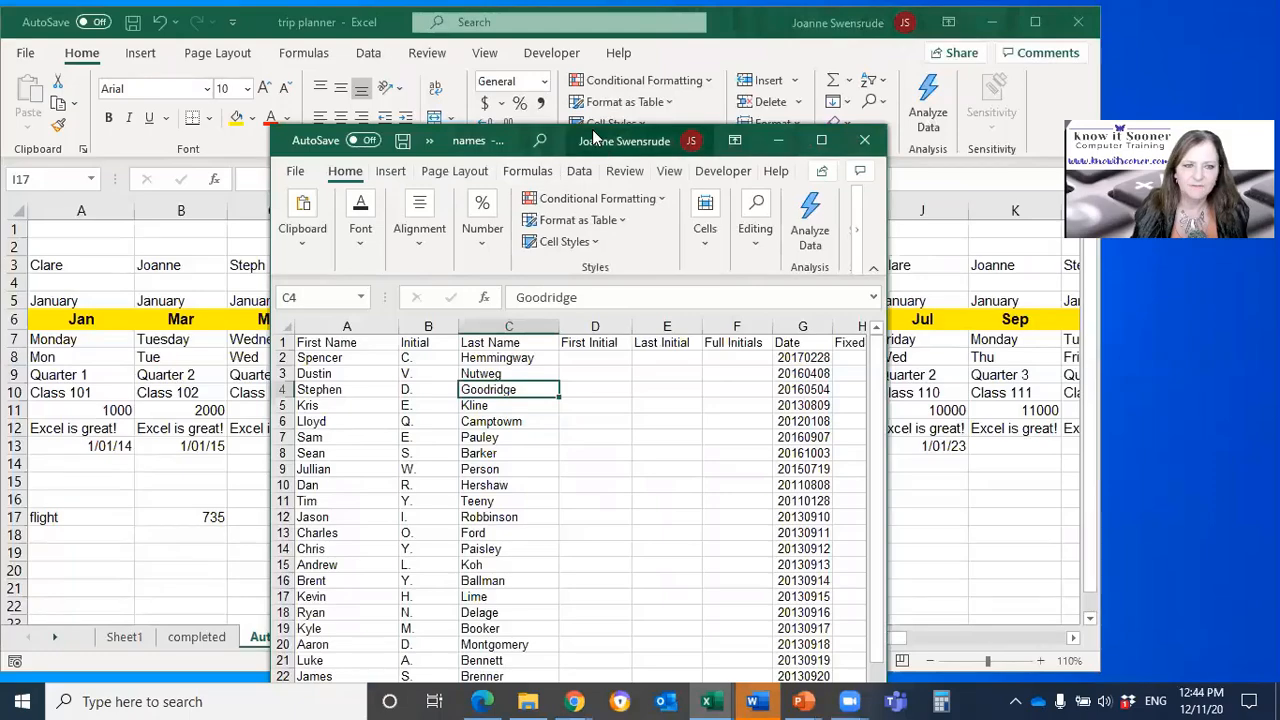
key("super+Left")
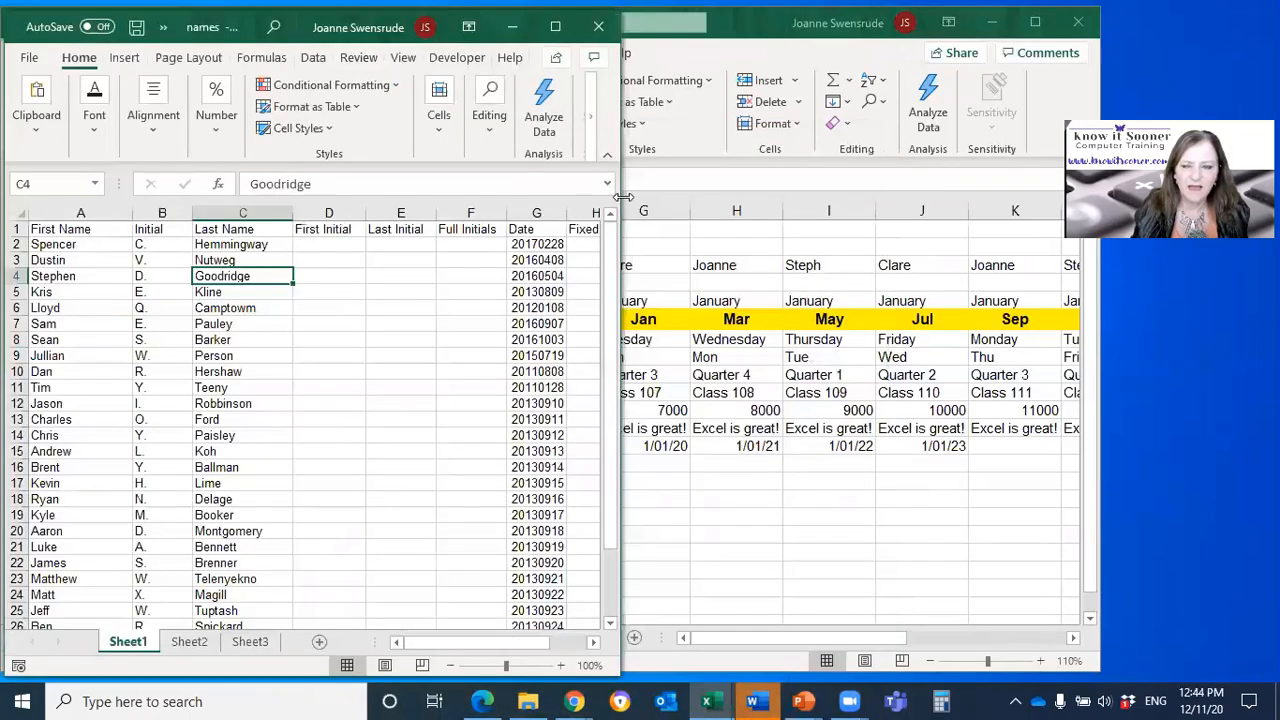
left_click_drag(622, 197, 1104, 120)
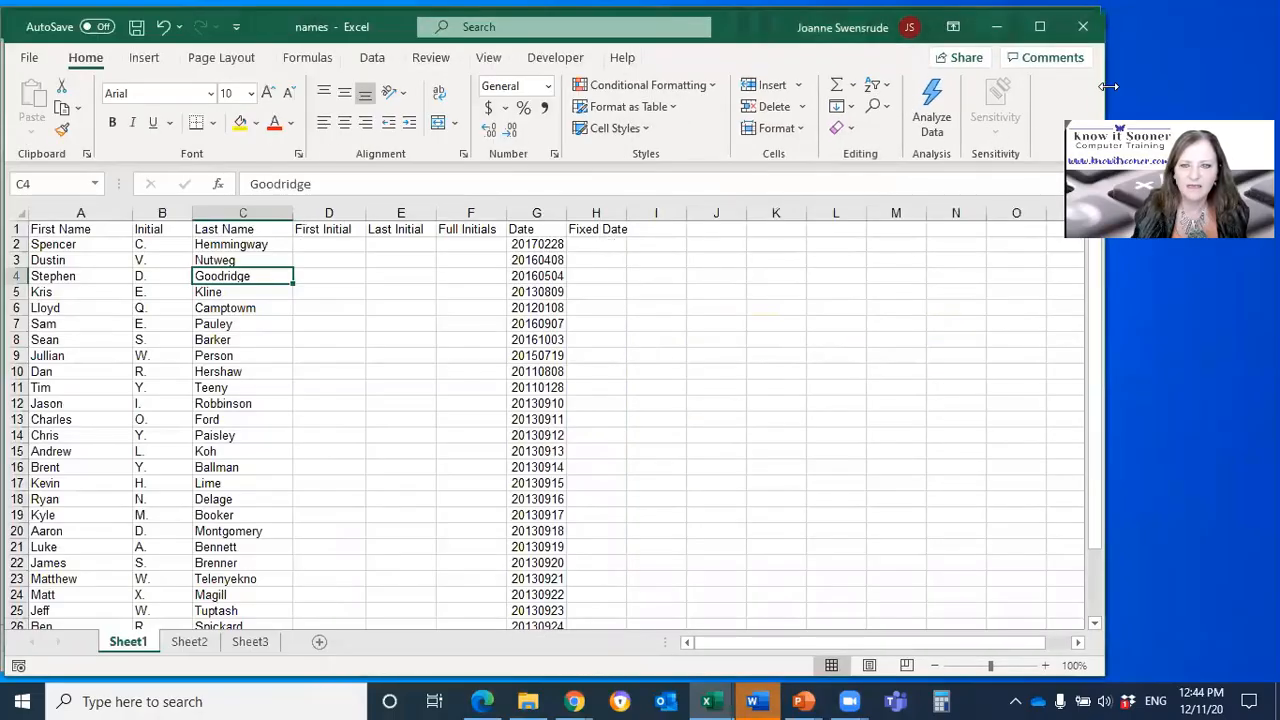
left_click_drag(1108, 87, 1120, 88)
Step: Sort the list by Last Name from A to Z and highlight one person's first name, initial and last name
left_click(884, 118)
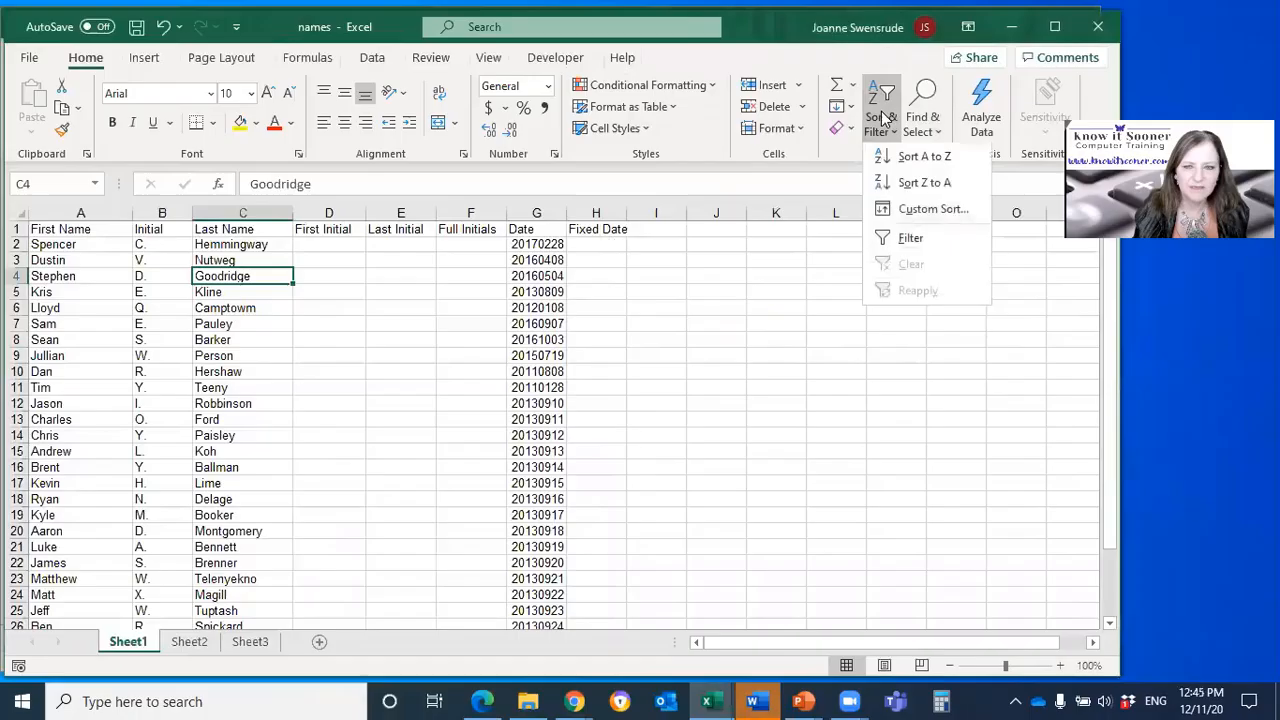
left_click(899, 160)
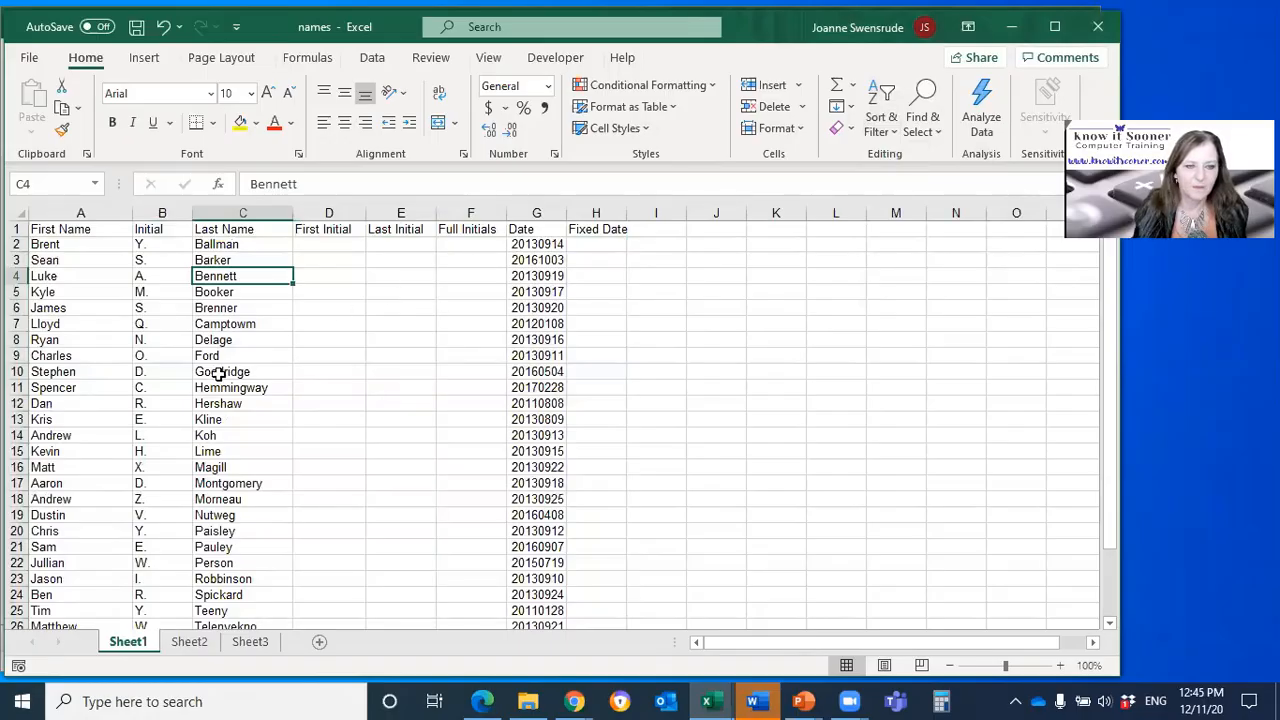
left_click_drag(91, 388, 232, 390)
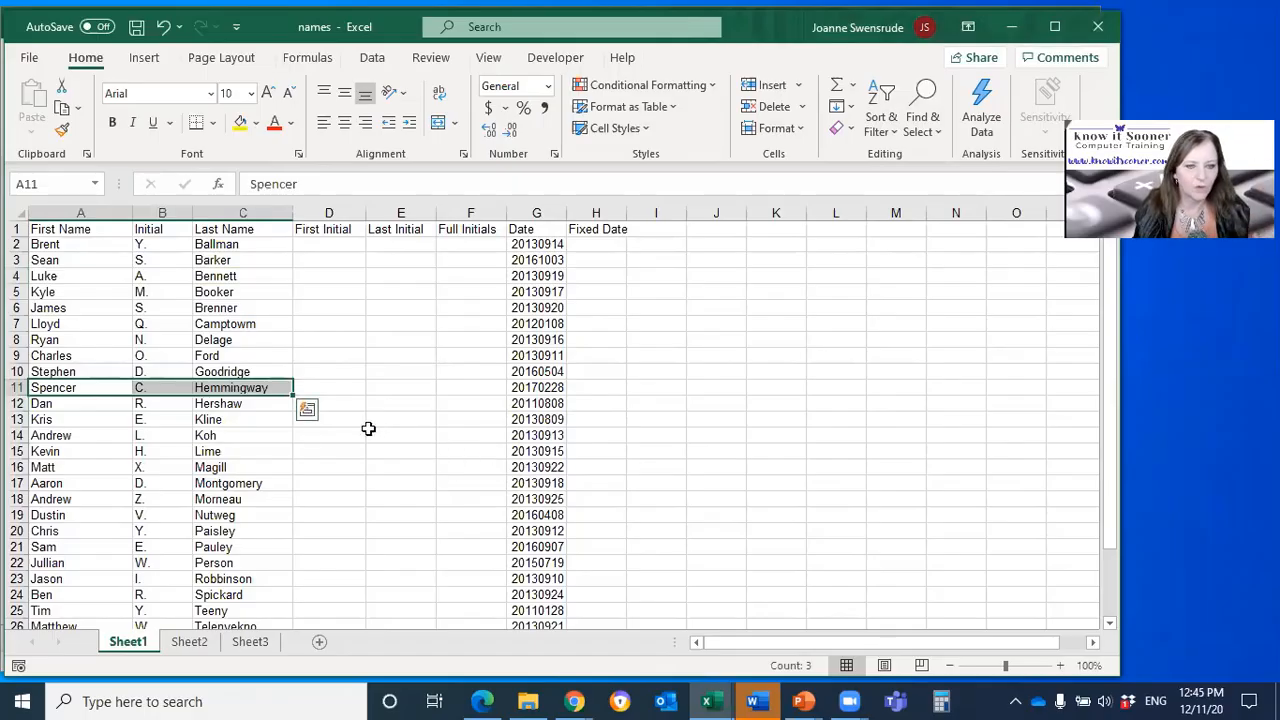
Step: Sort the list by First Name from A to Z and check one person's name cells across the row
left_click(85, 307)
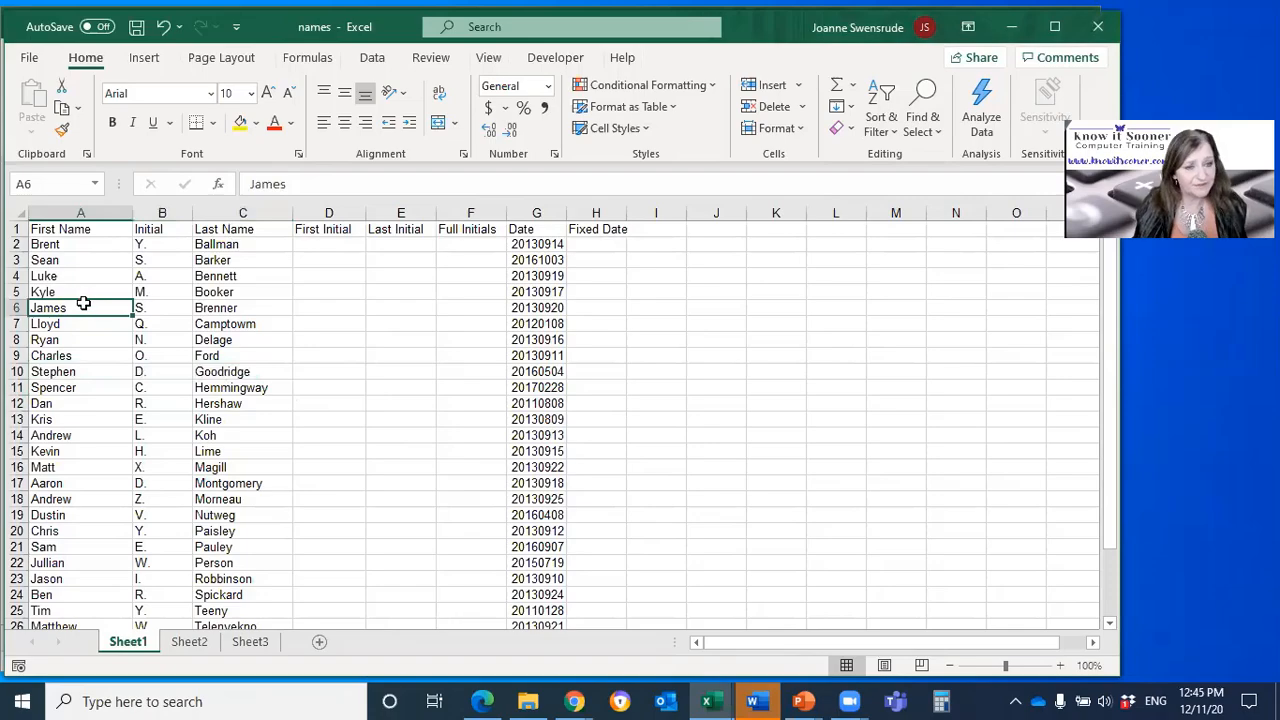
left_click(73, 341)
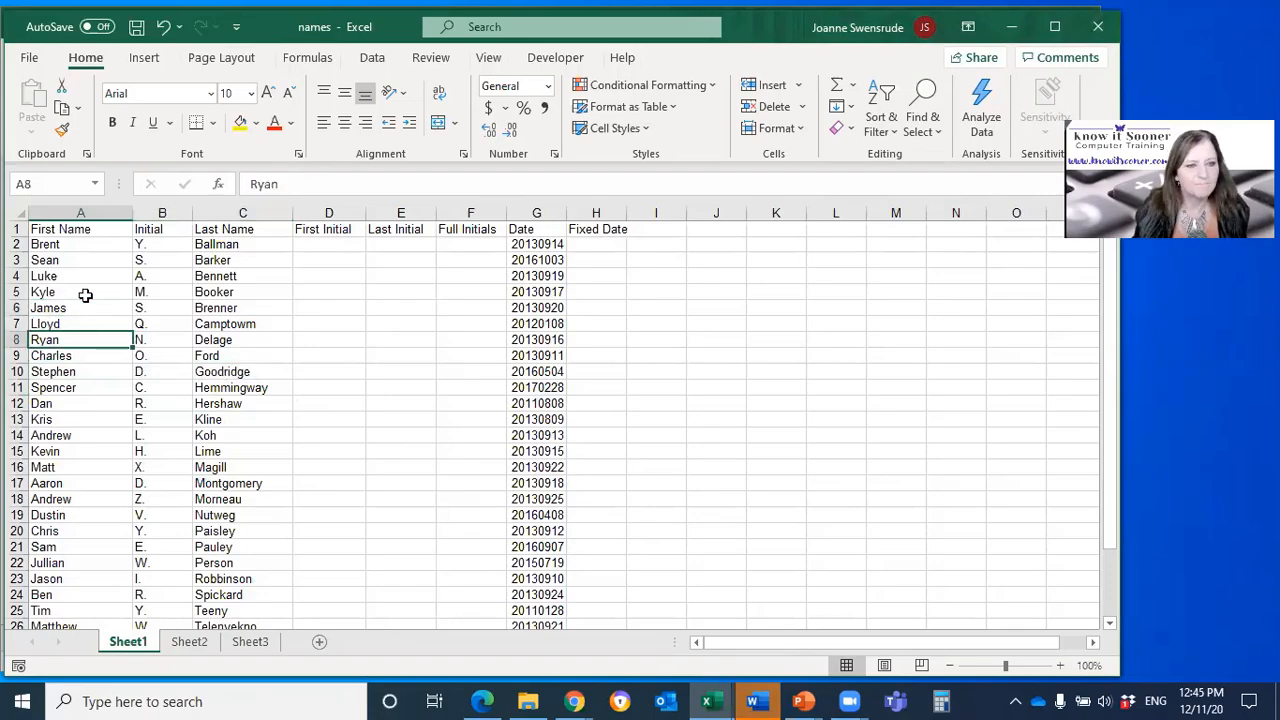
left_click(878, 118)
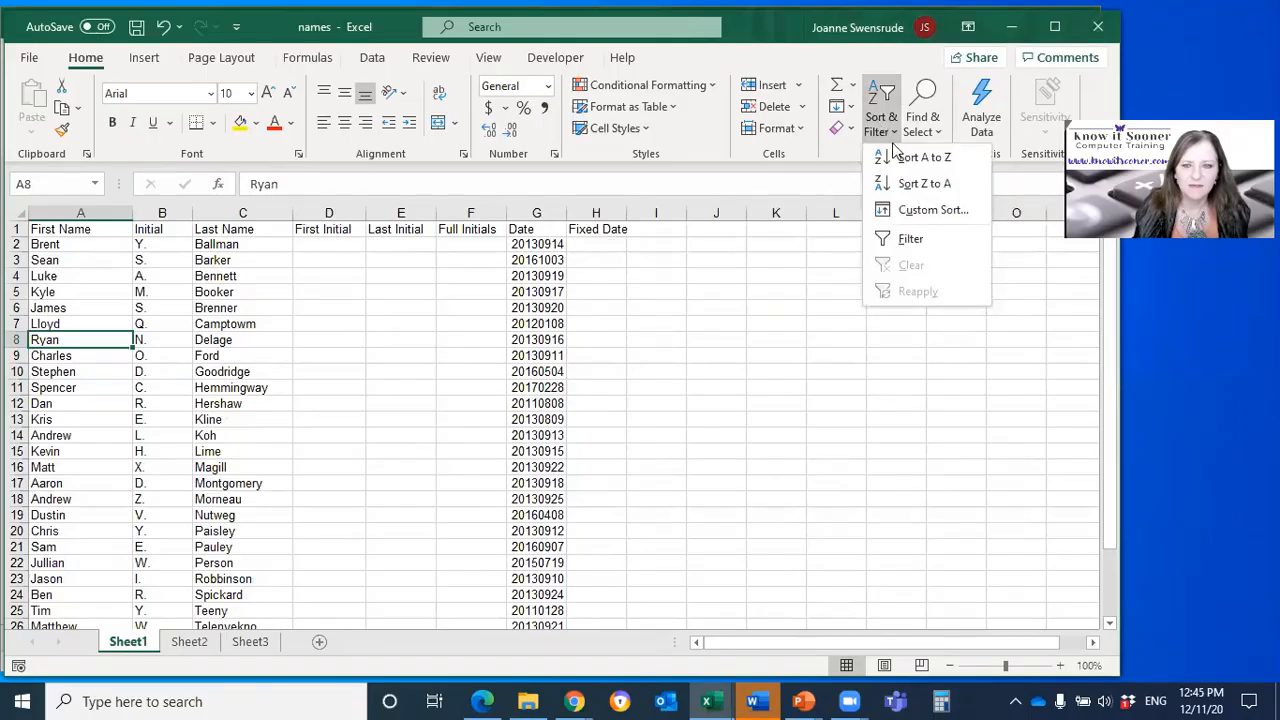
left_click(897, 158)
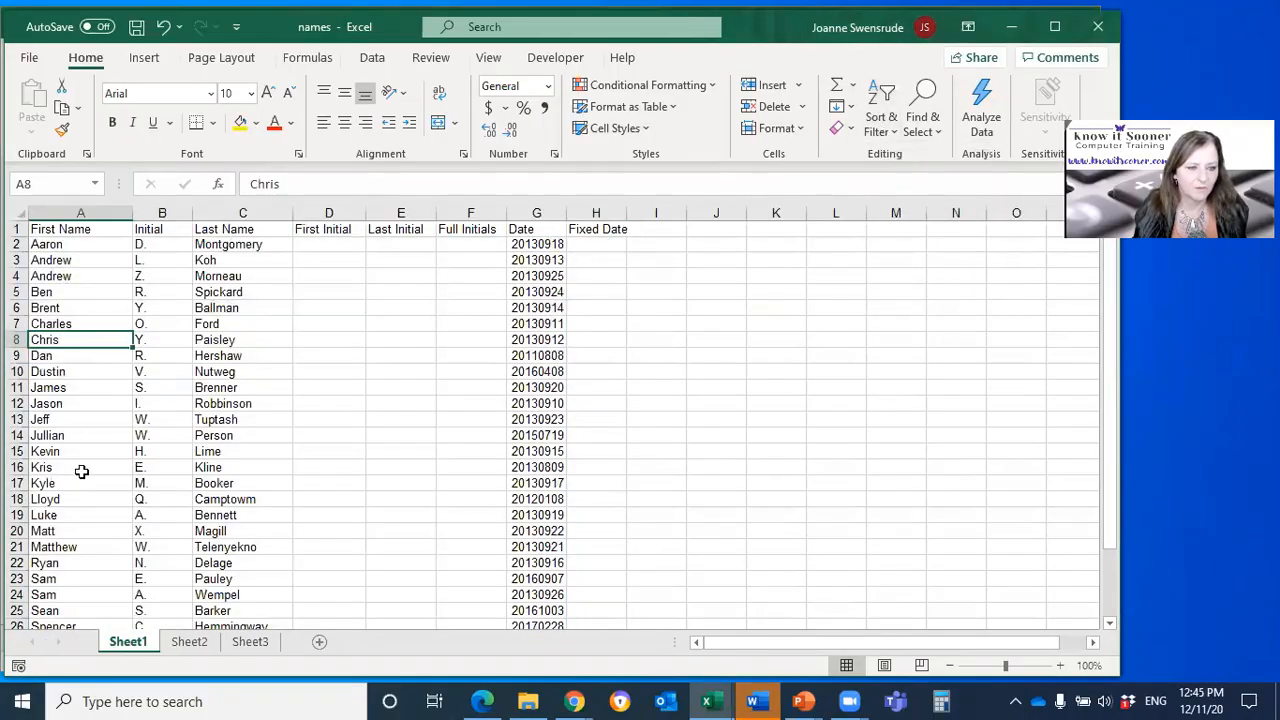
scroll(90, 505, "down", 2)
left_click_drag(100, 531, 280, 532)
left_click(248, 424)
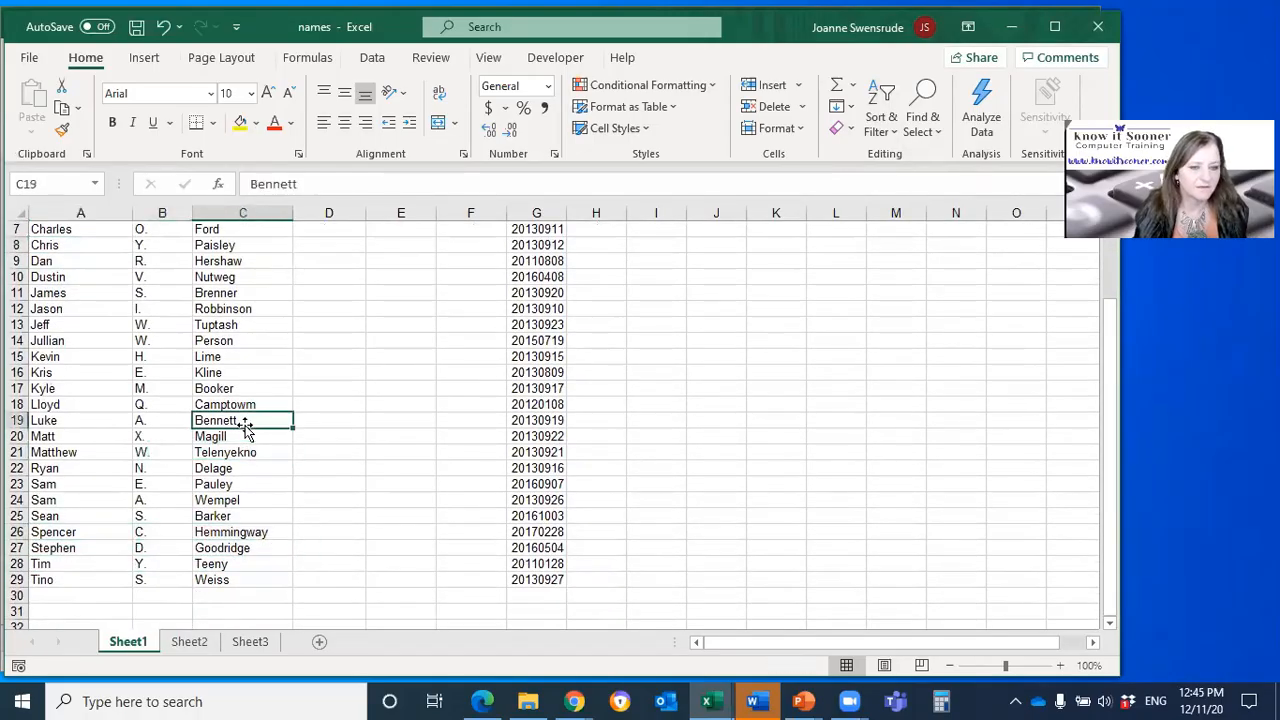
Step: Select the data block in columns A through F without the dates, check its extent, and return to a single cell in the list
left_click(537, 580)
left_click_drag(498, 570, 478, 636)
scroll(774, 560, "up", 2)
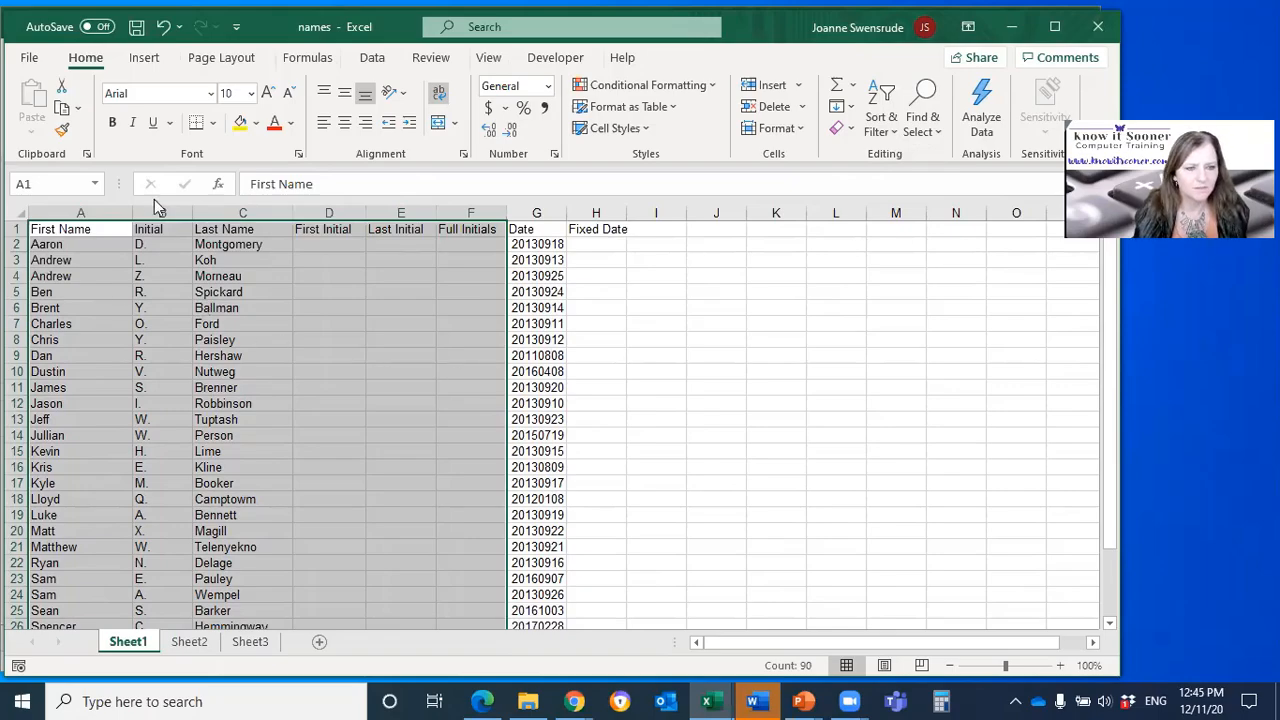
left_click(106, 309)
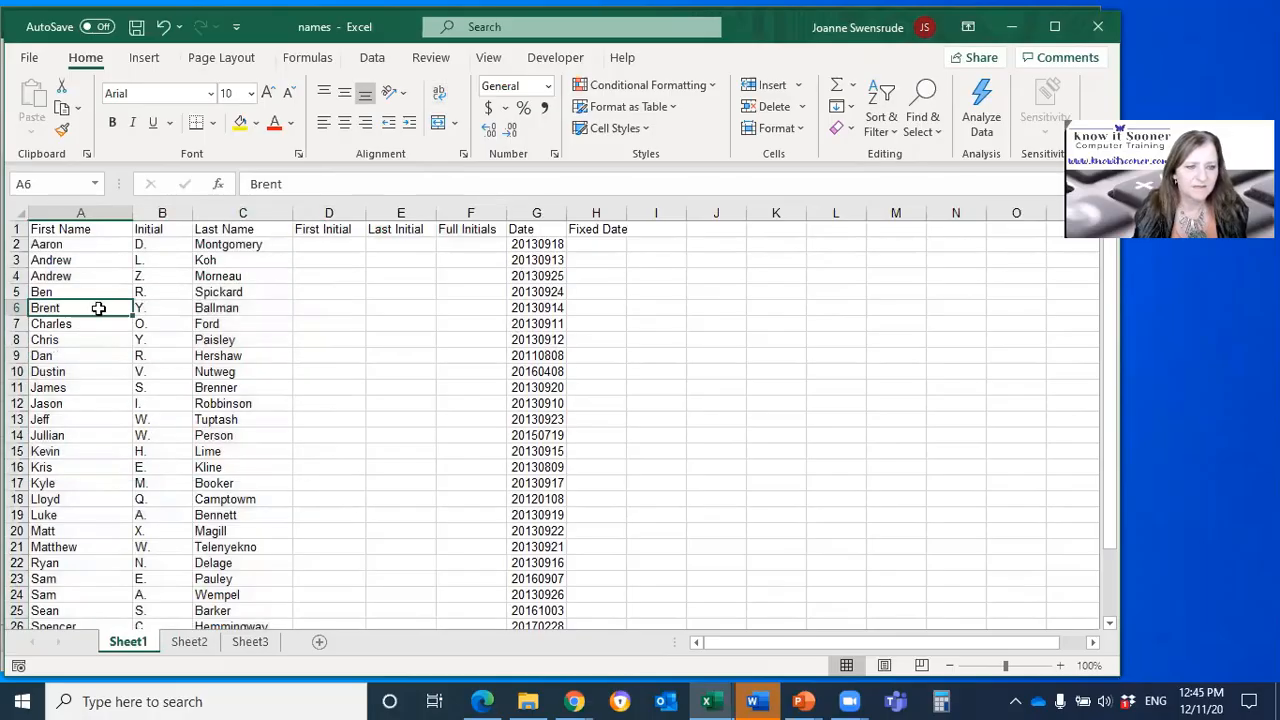
left_click(217, 354)
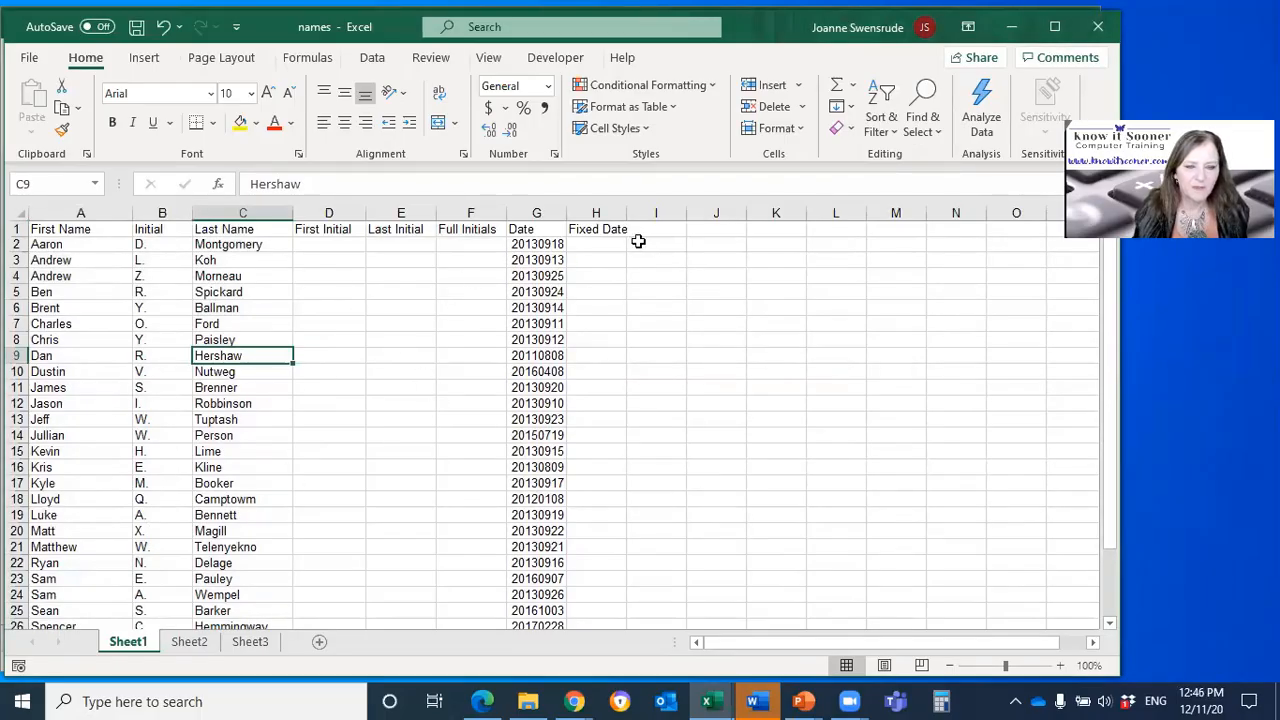
Step: Convert the list in A1:H29 into a table with headers
left_click(652, 214)
left_click(606, 252)
left_click(87, 339)
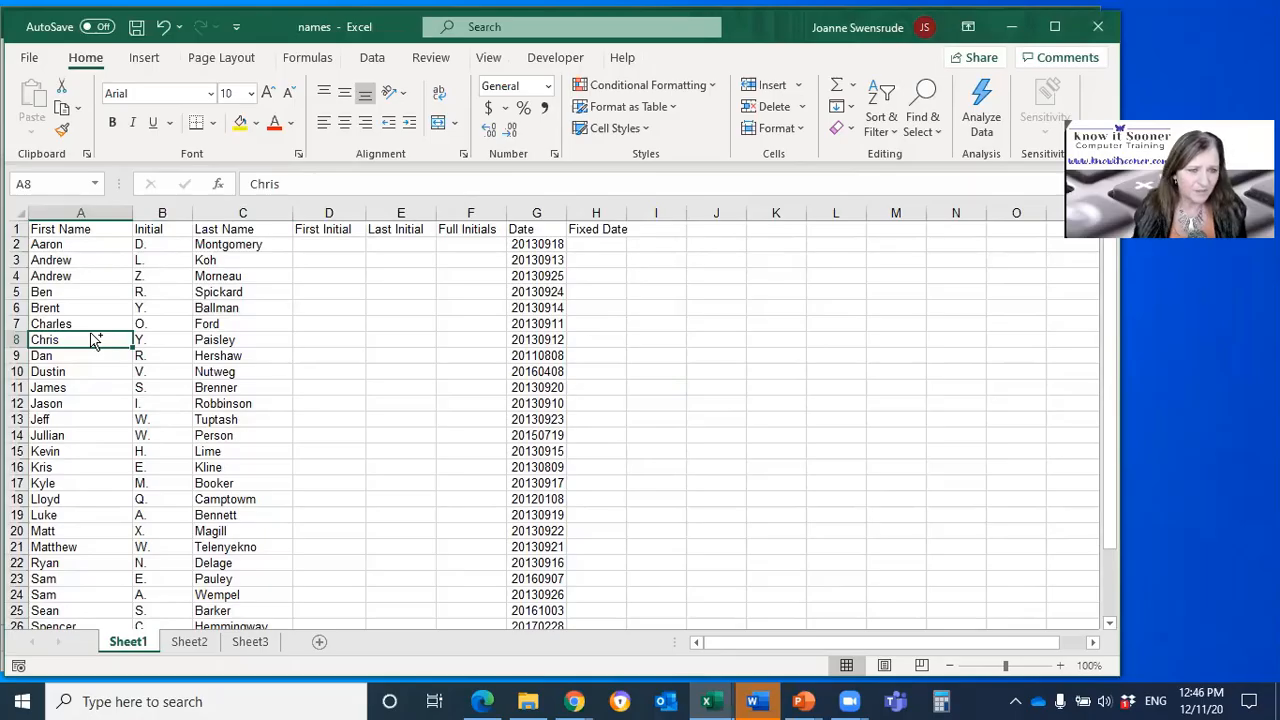
key("ctrl+t")
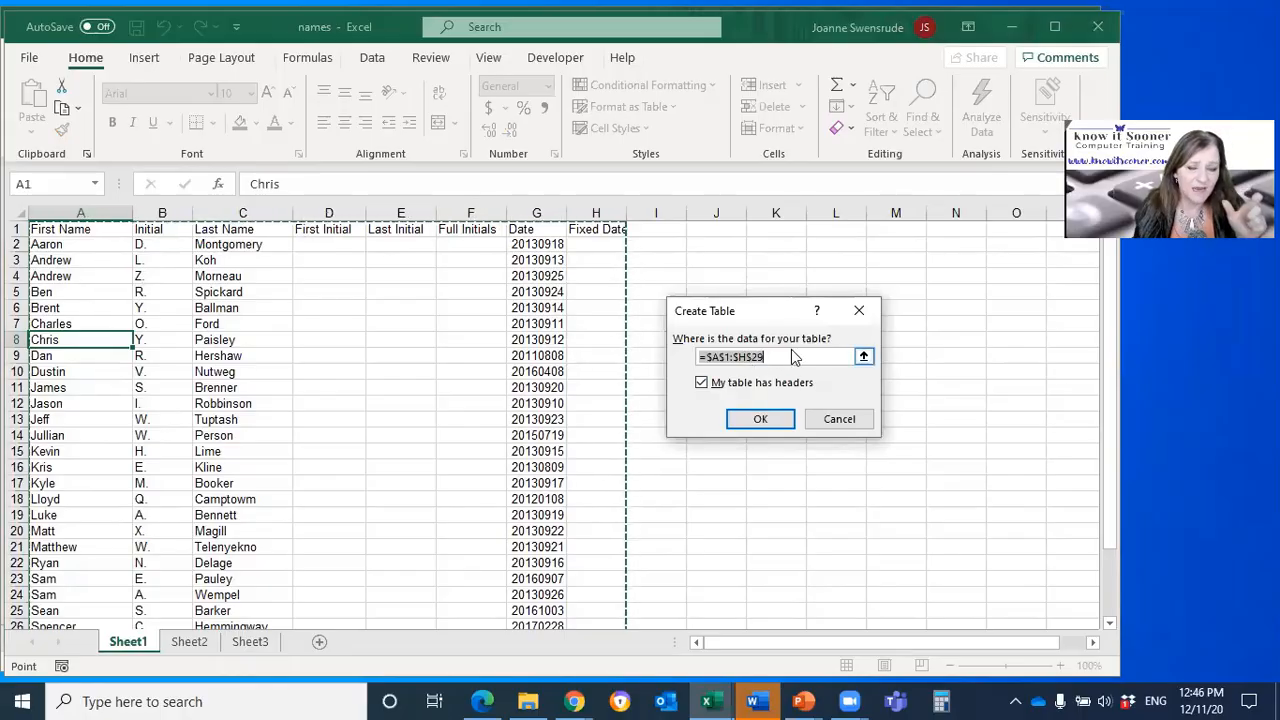
left_click(759, 421)
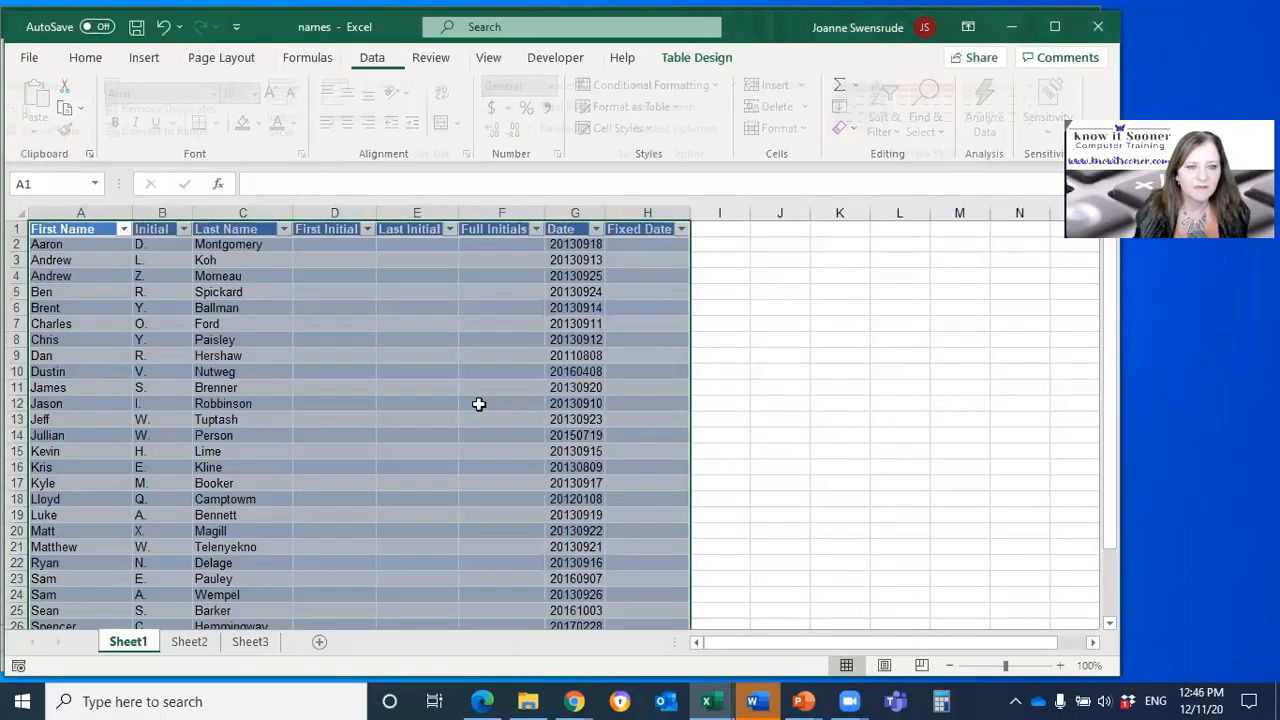
Step: Apply a purple Medium table style with a solid purple header and grey banded rows to the table
left_click(298, 392)
left_click(245, 369)
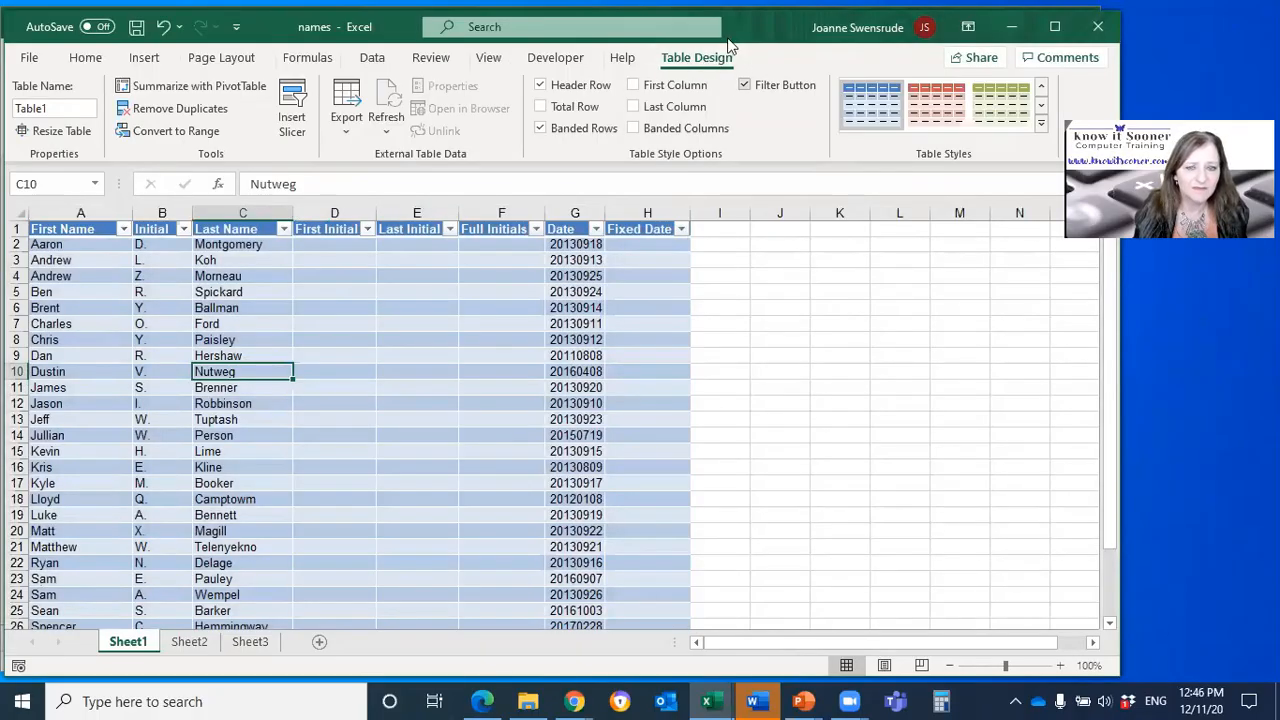
left_click(1044, 124)
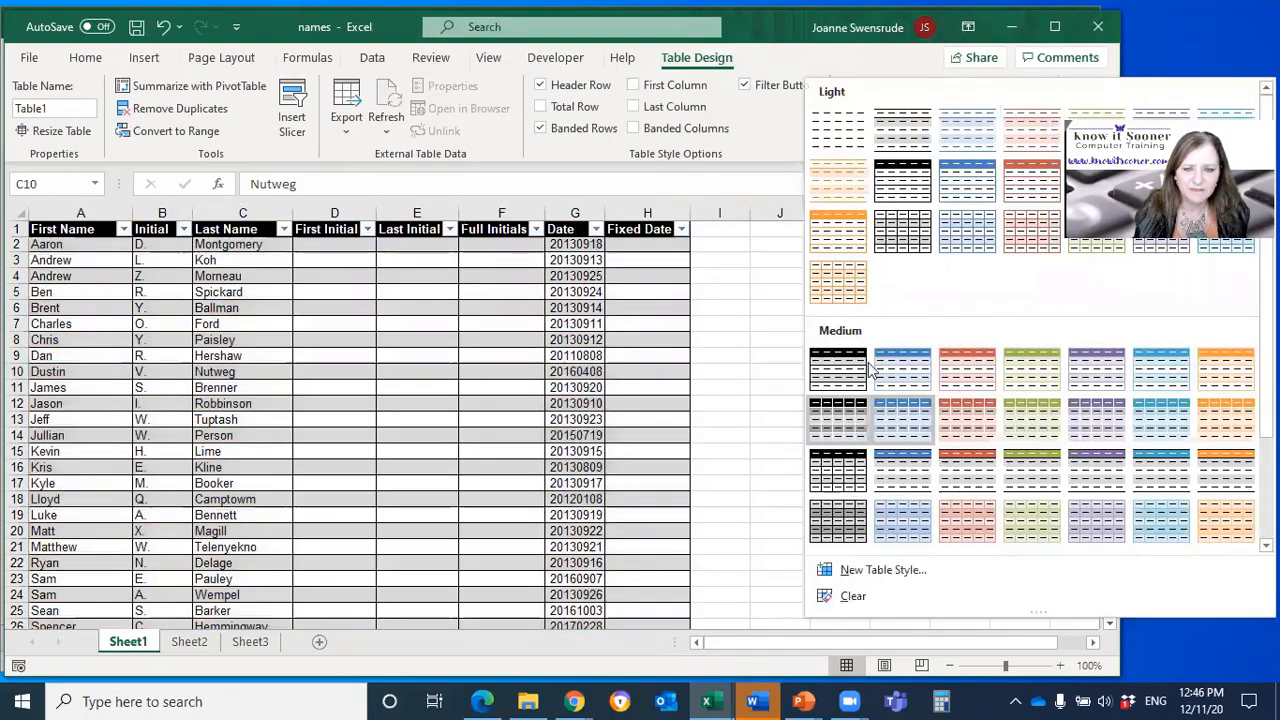
left_click(1096, 470)
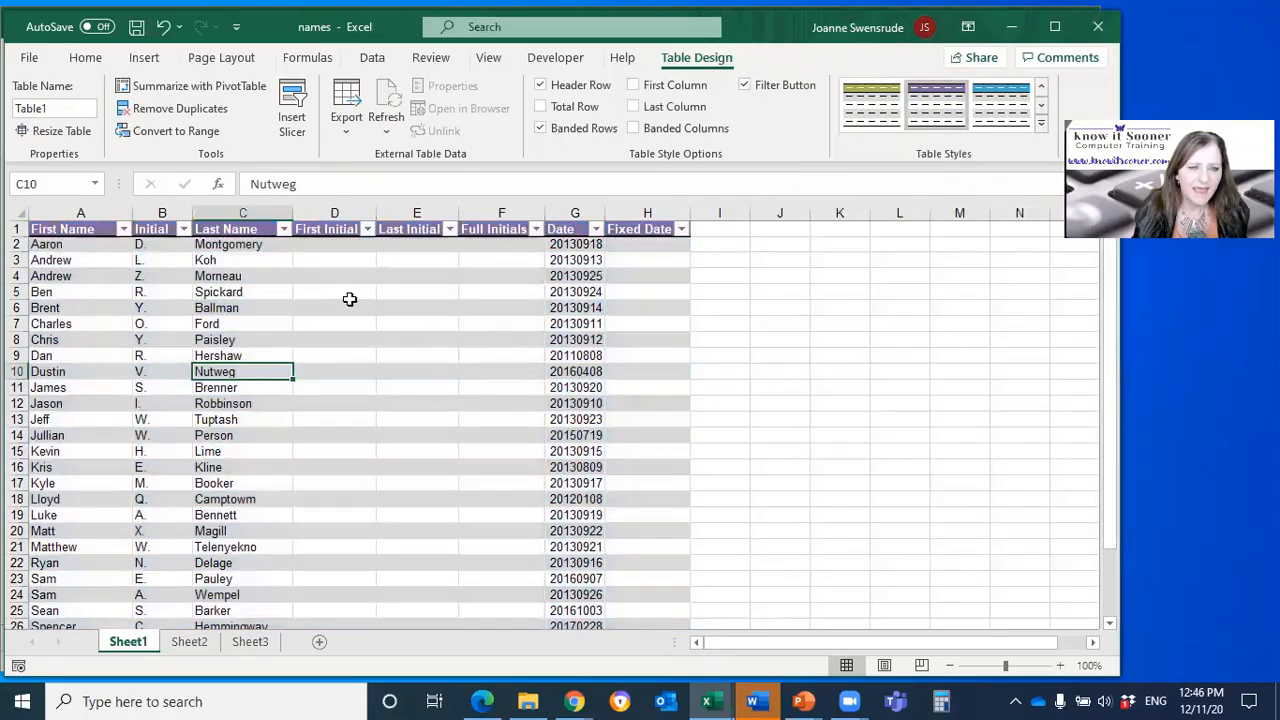
Step: Sort the table by Last Name from A to Z and check the column's filter list and the table down to its last row
left_click(285, 229)
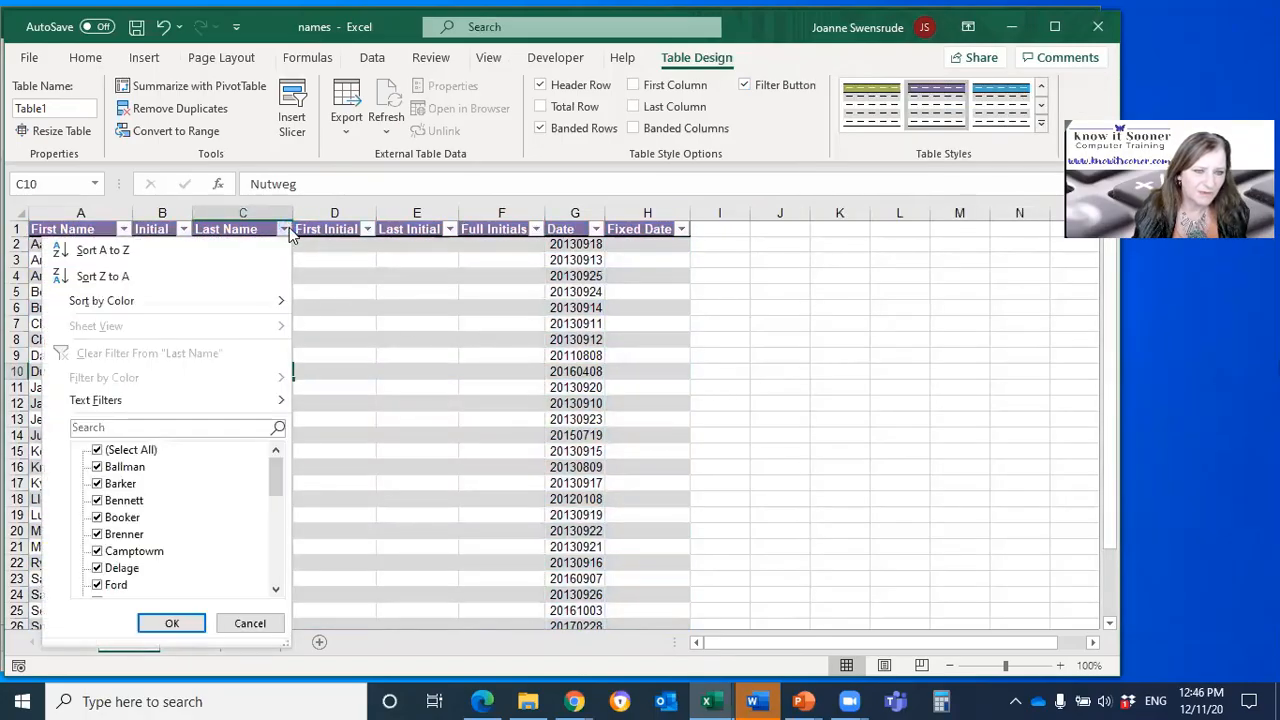
left_click(100, 251)
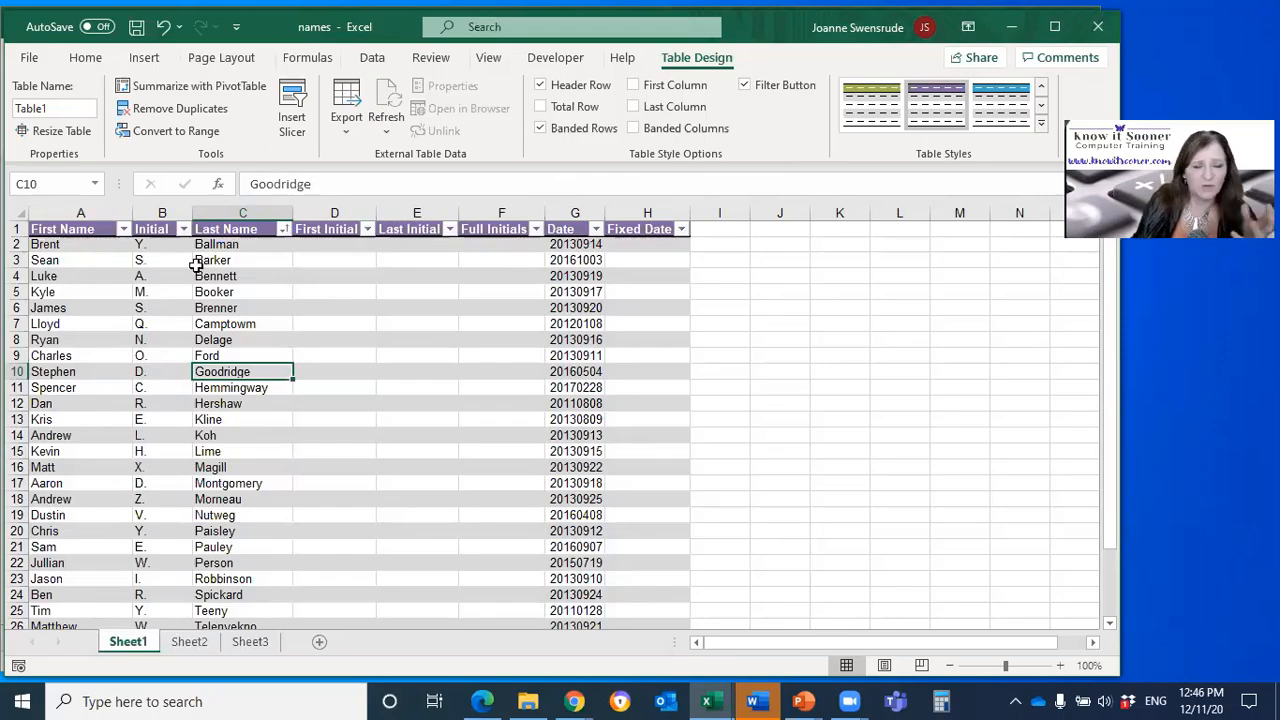
left_click(284, 229)
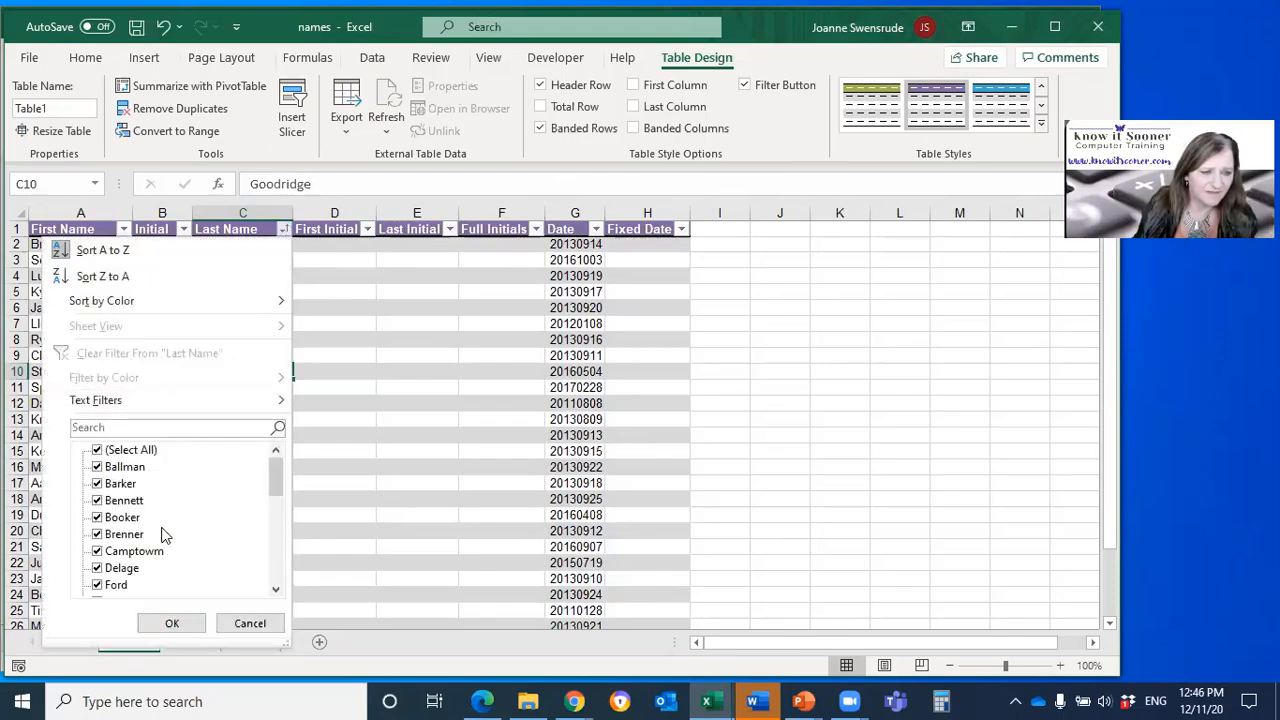
left_click(172, 623)
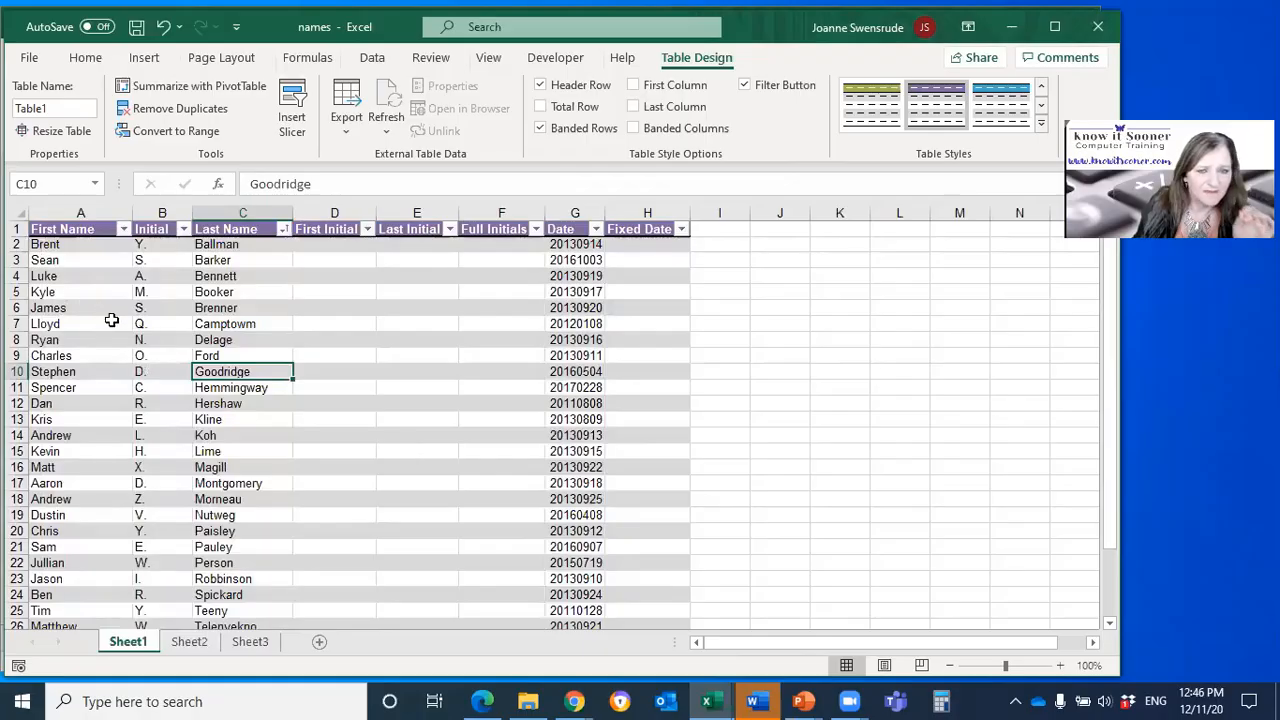
scroll(314, 446, "down", 4)
scroll(314, 446, "down", 1)
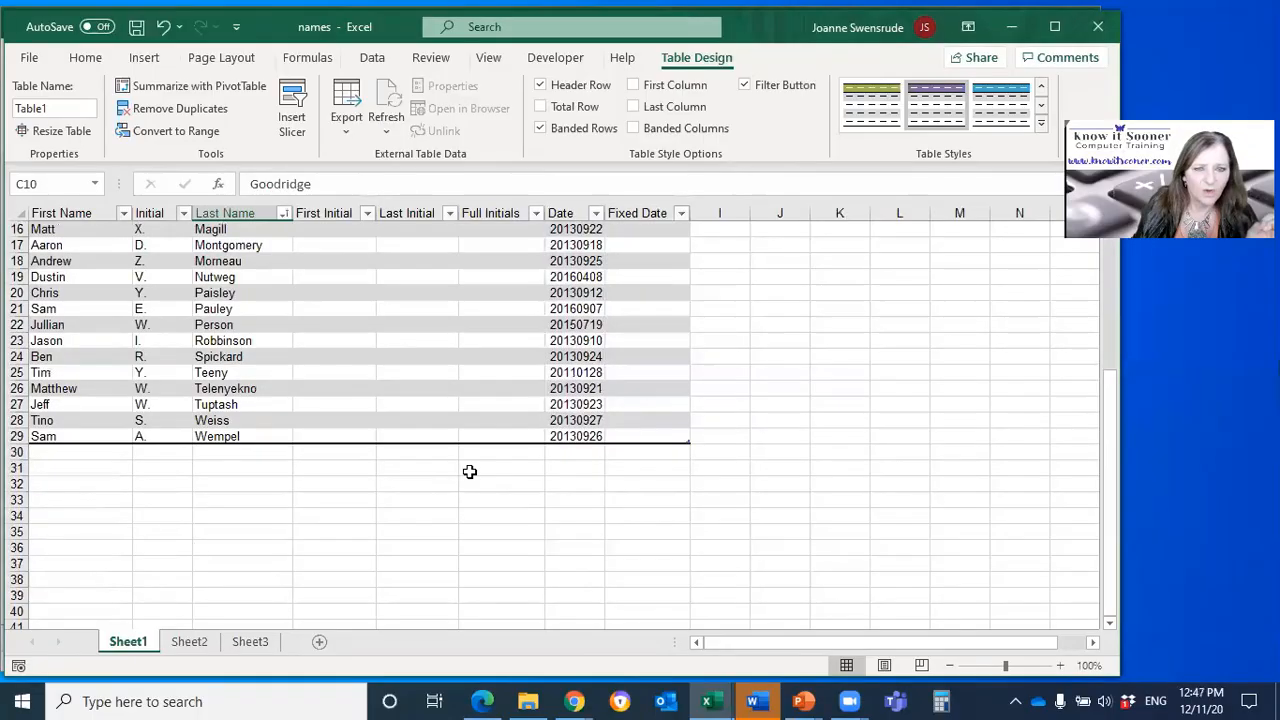
scroll(507, 388, "up", 5)
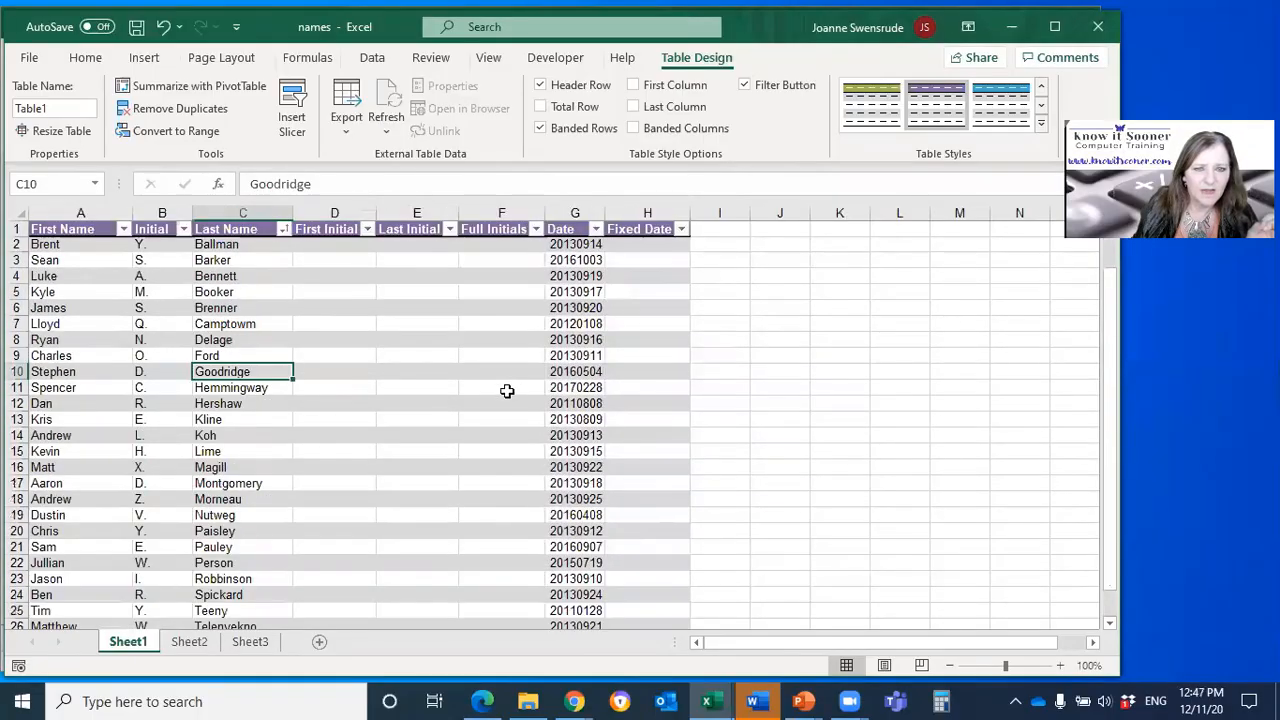
Step: Add a Cost column to the table by entering the header in cell I1
left_click(730, 227)
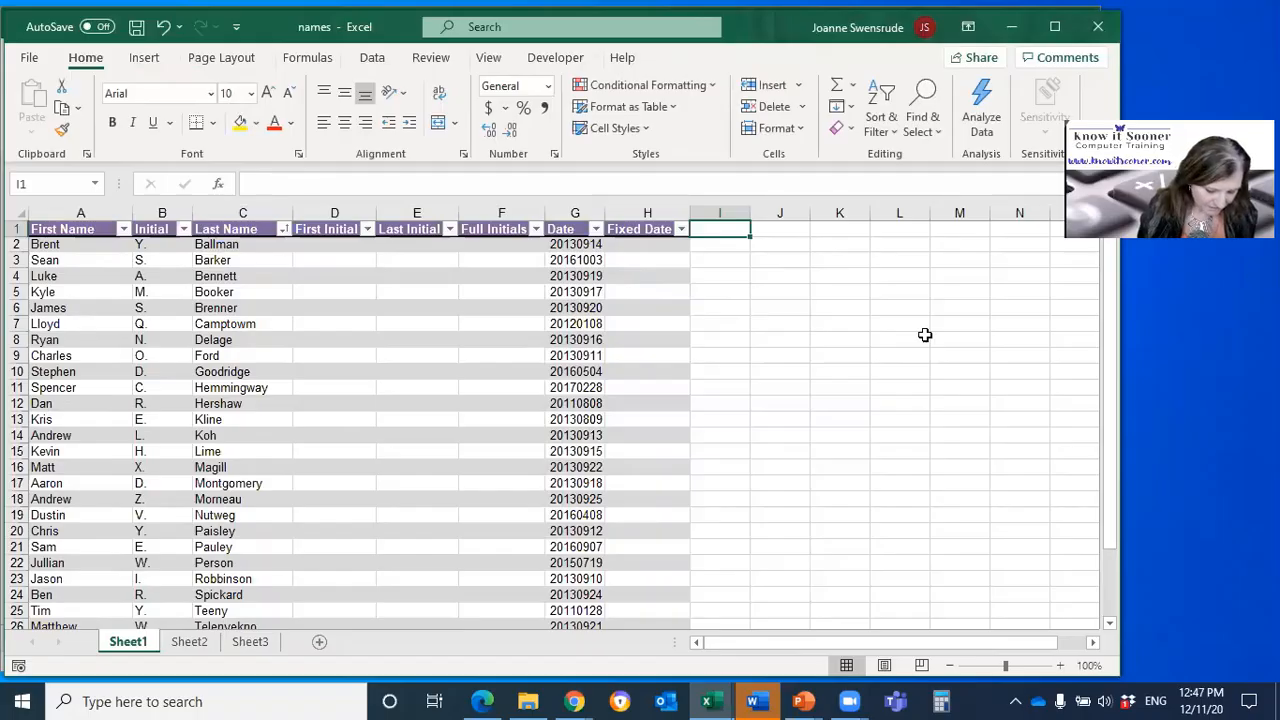
type("Cost")
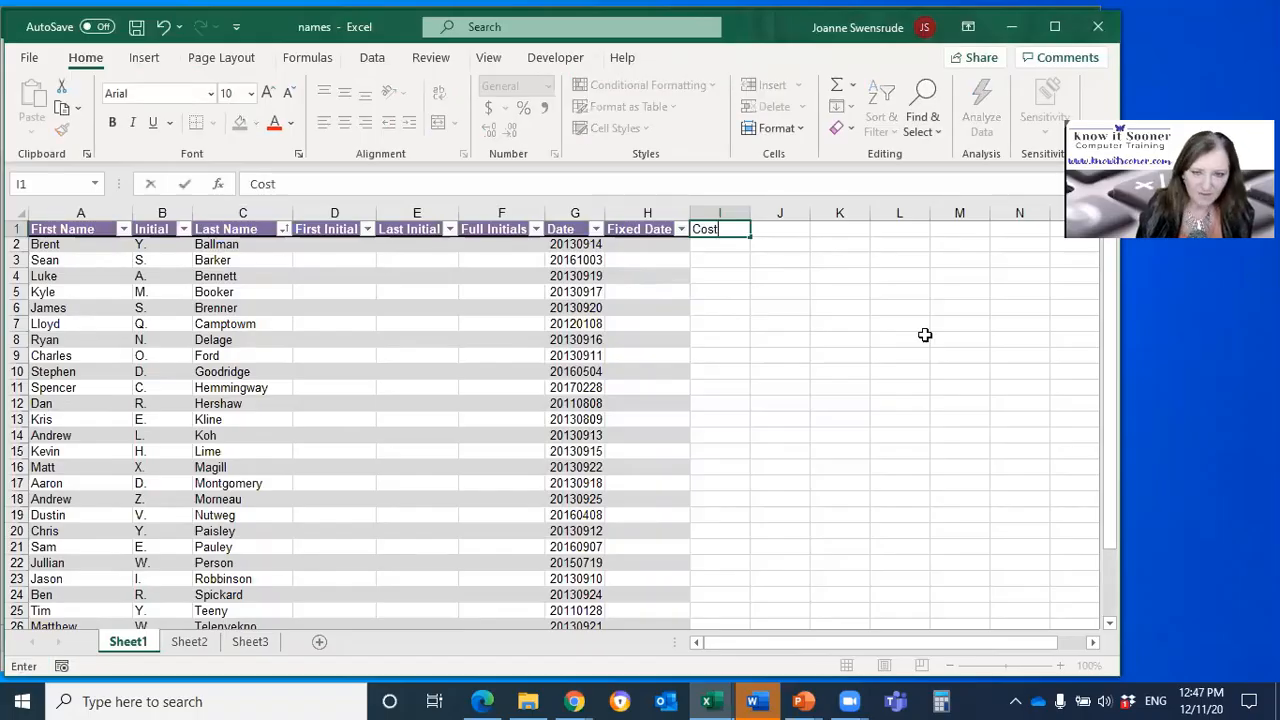
key("Return")
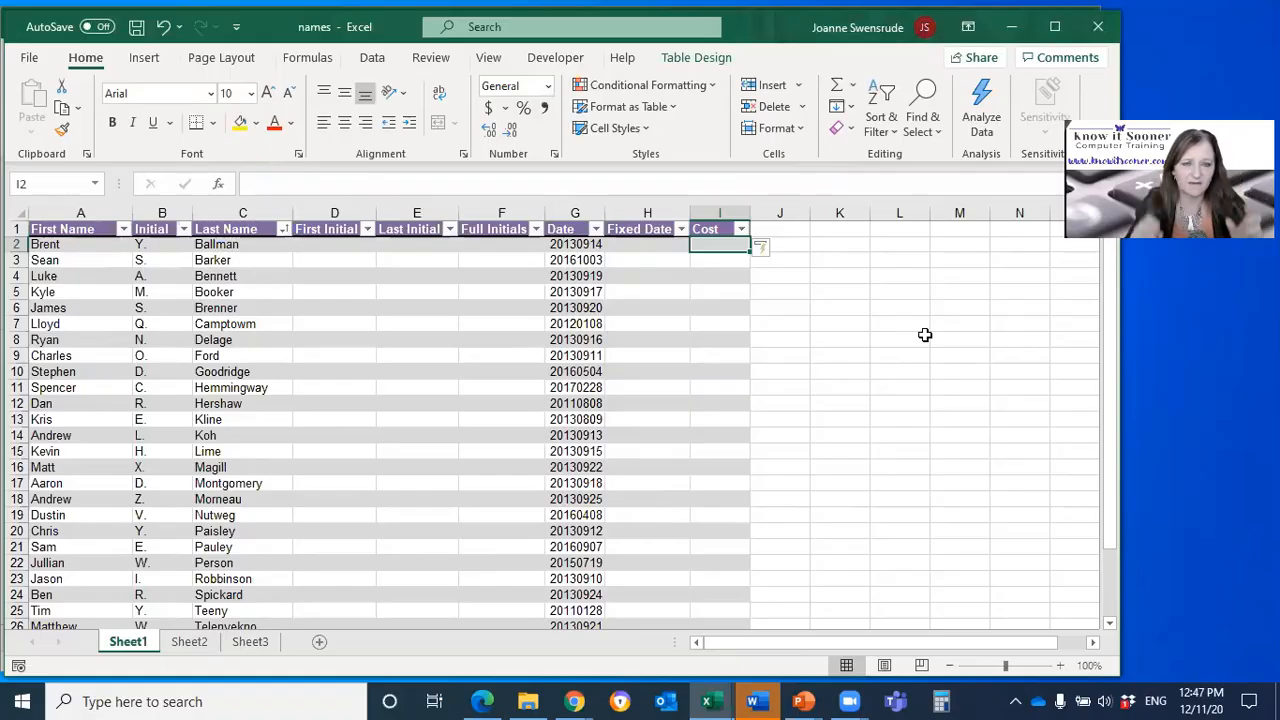
Step: Select all data cells in the table's Cost column and fill every one with 100 in a single entry
left_click(725, 218)
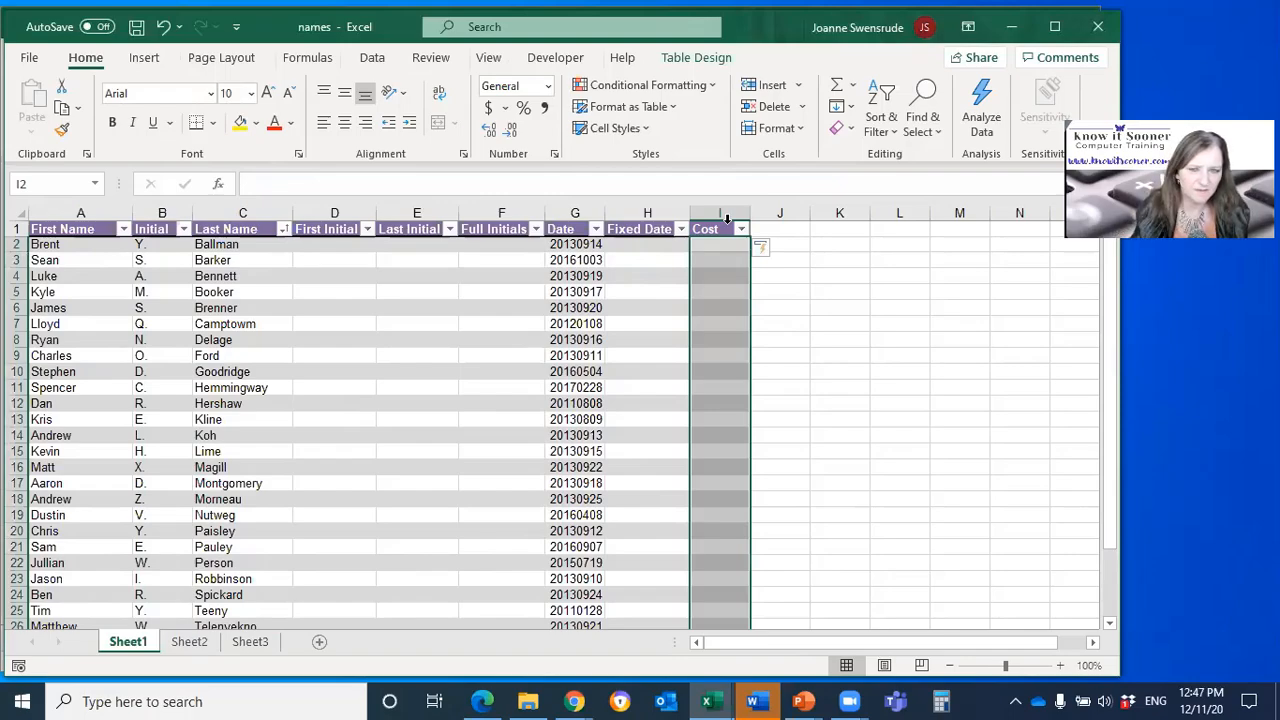
scroll(749, 400, "down", 5)
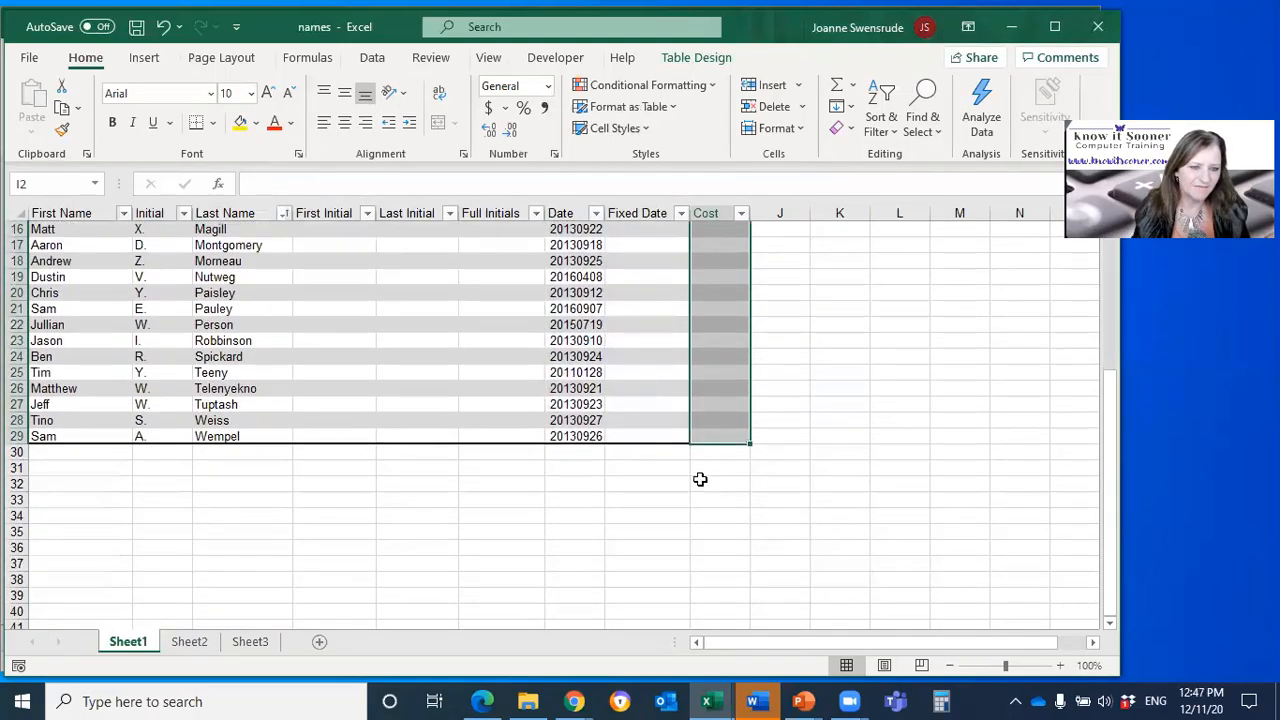
scroll(707, 494, "up", 5)
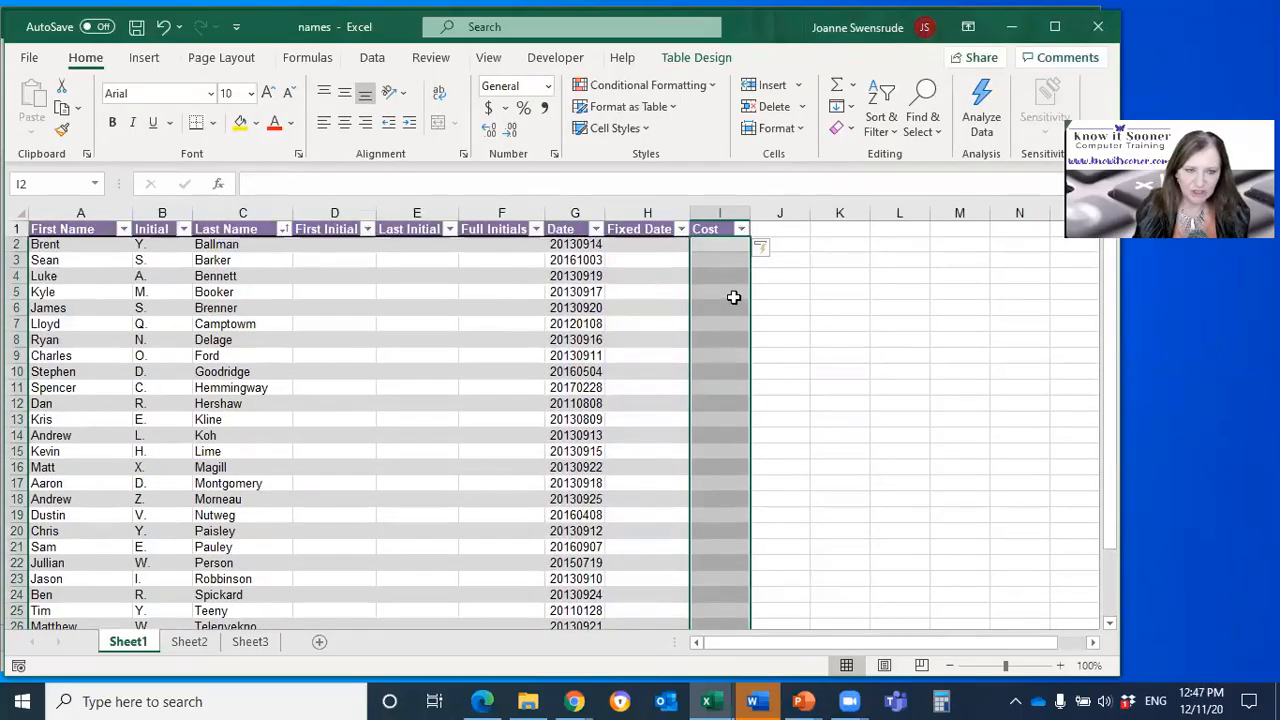
type("100")
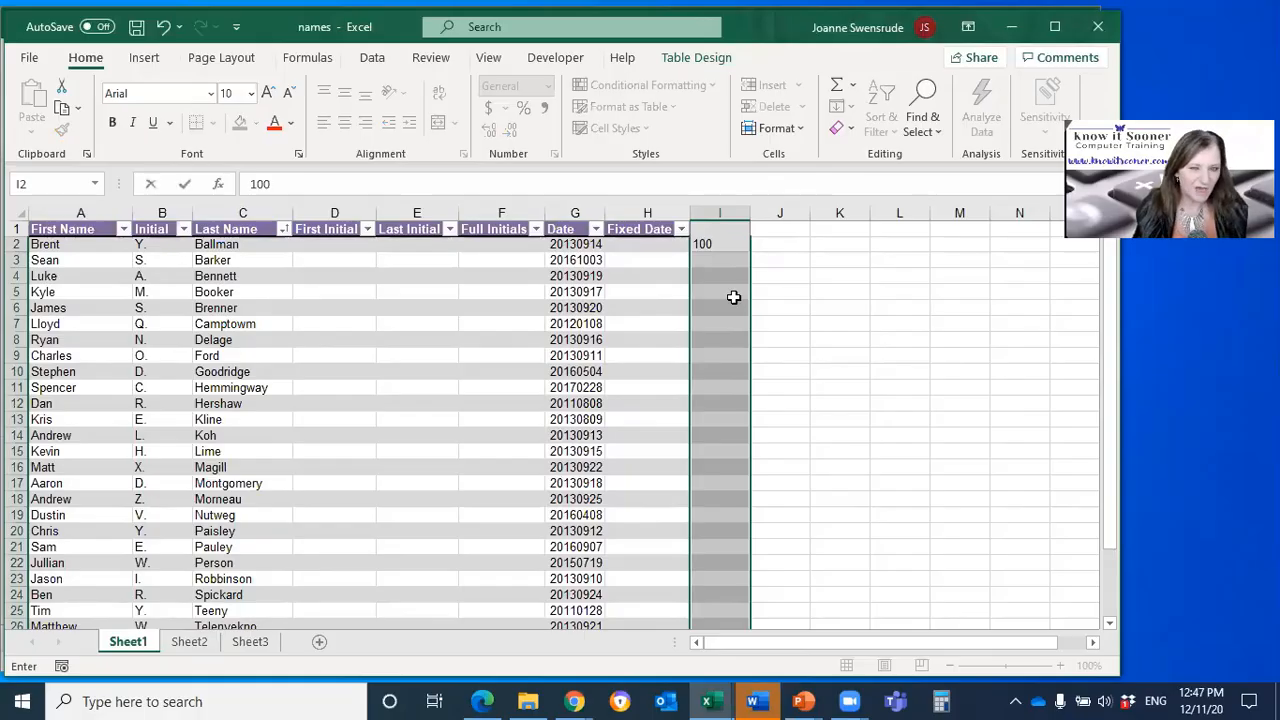
key("Return")
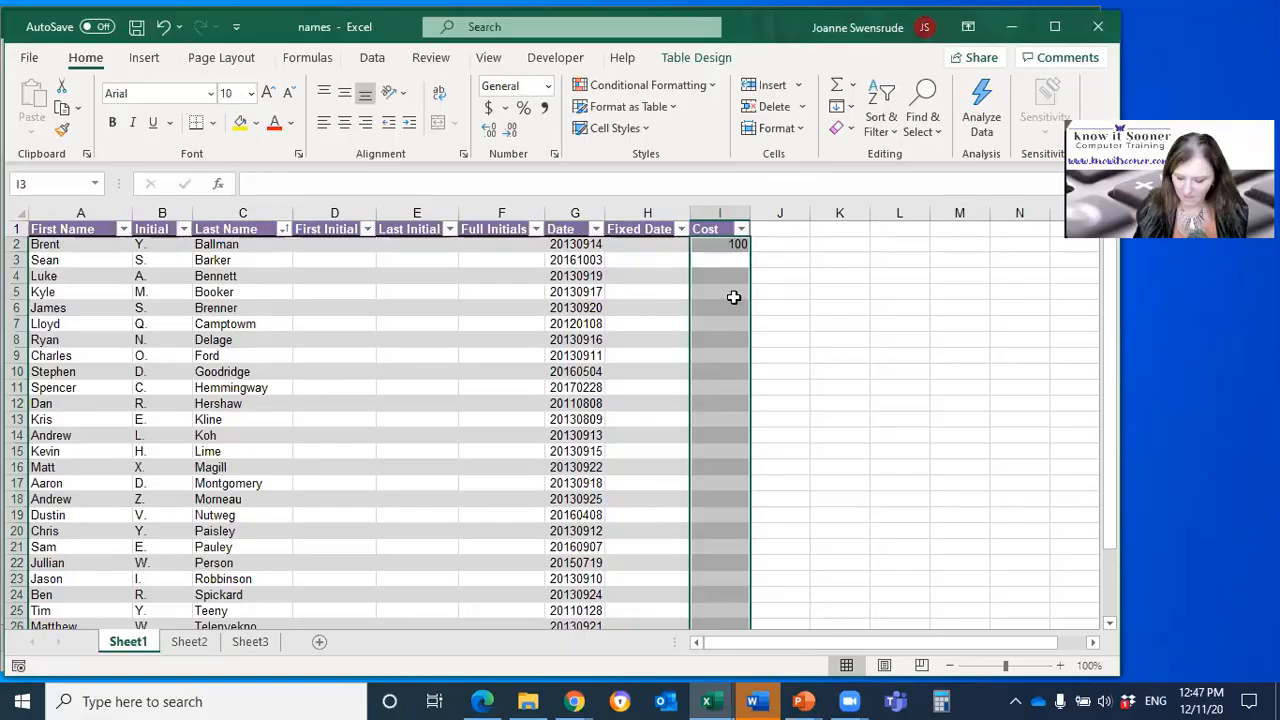
type("100")
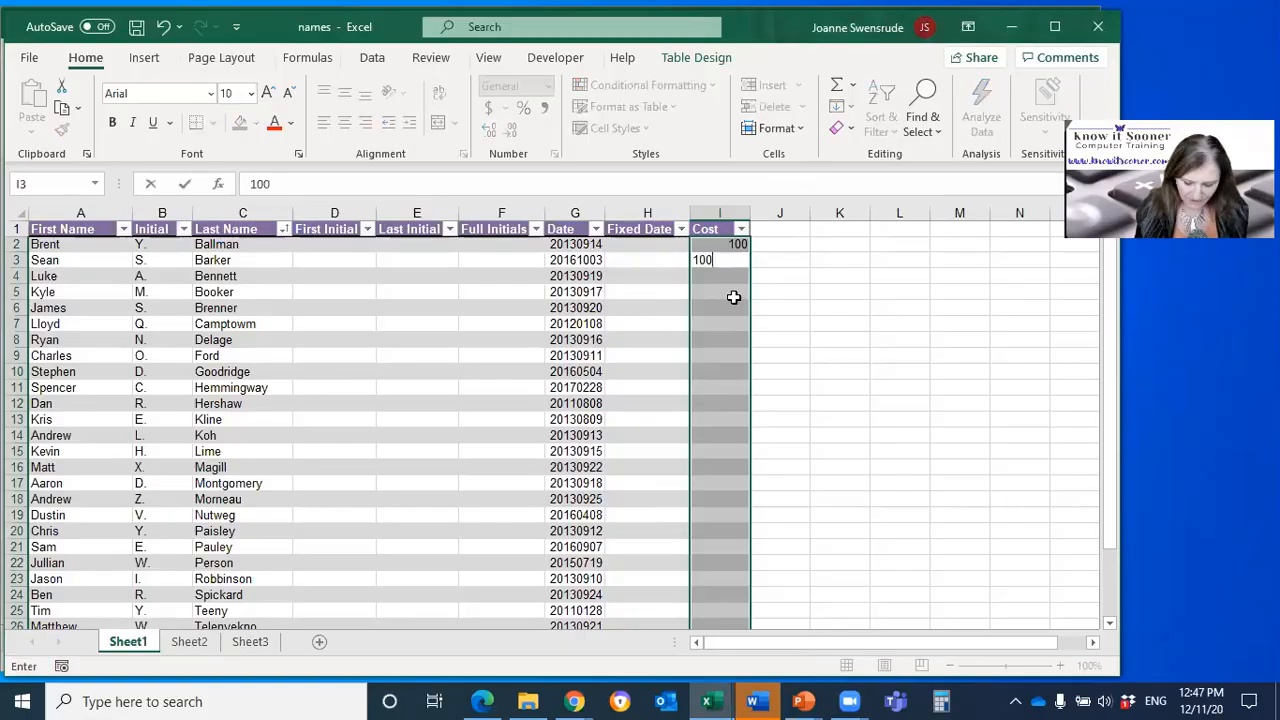
key("ctrl+Return")
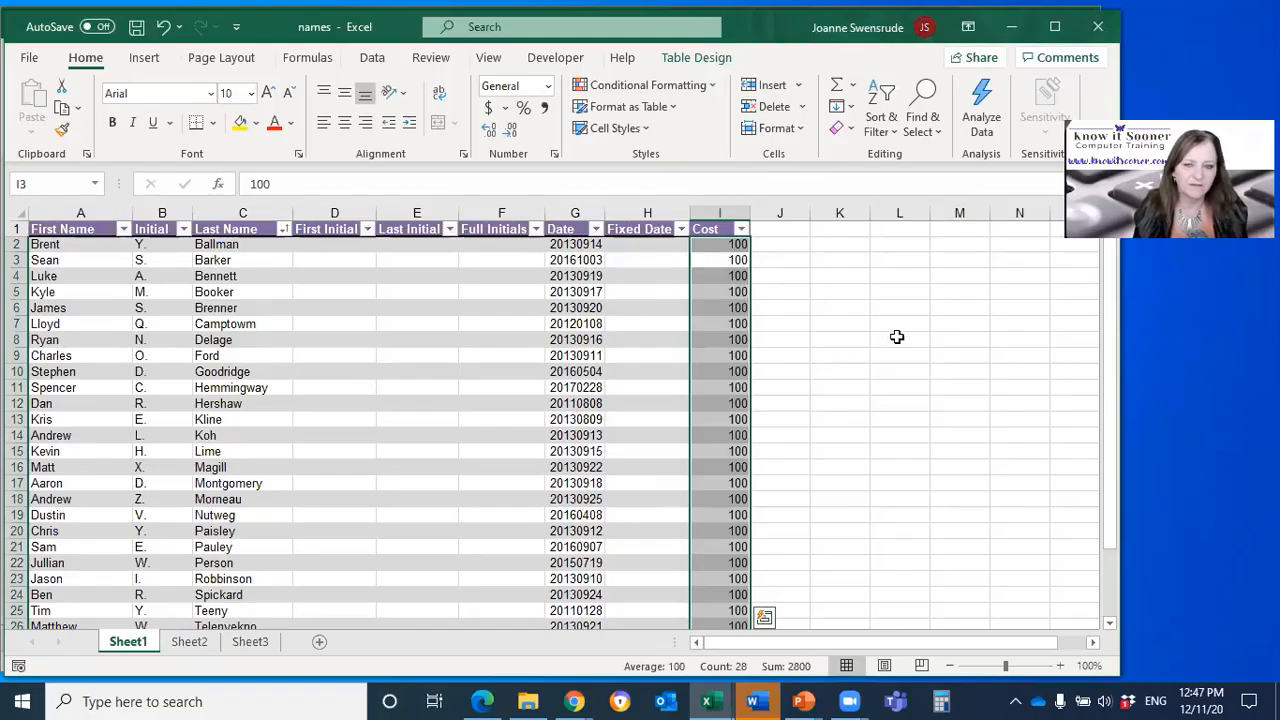
Step: Fill the range K7:N15 with 200 in one entry and overwrite the whole range with the word paid
left_click_drag(843, 323, 1039, 455)
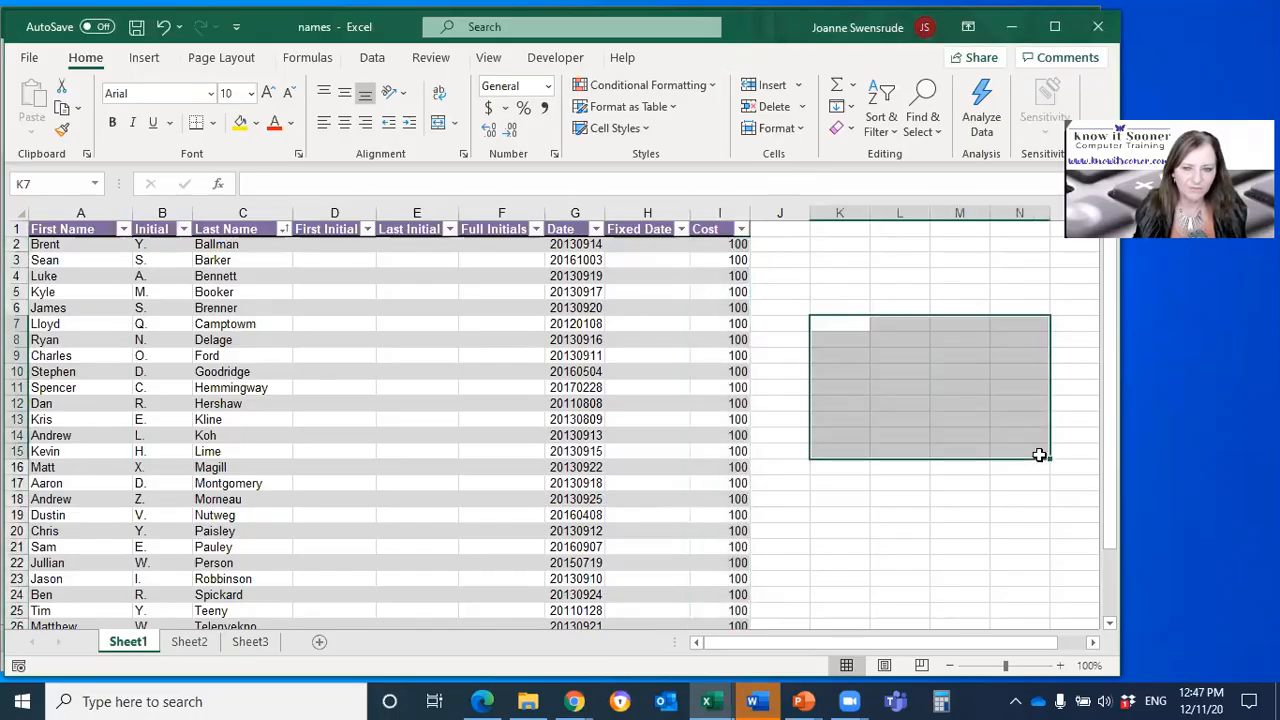
type("200")
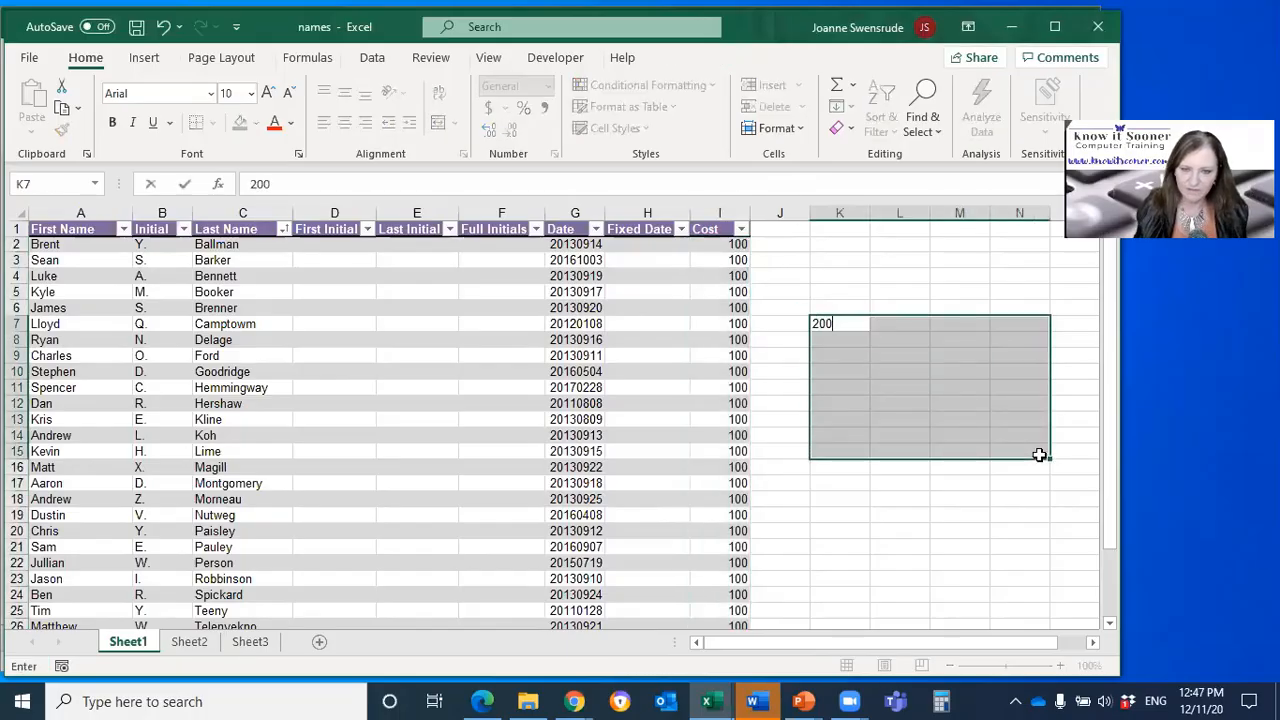
key("ctrl+Return")
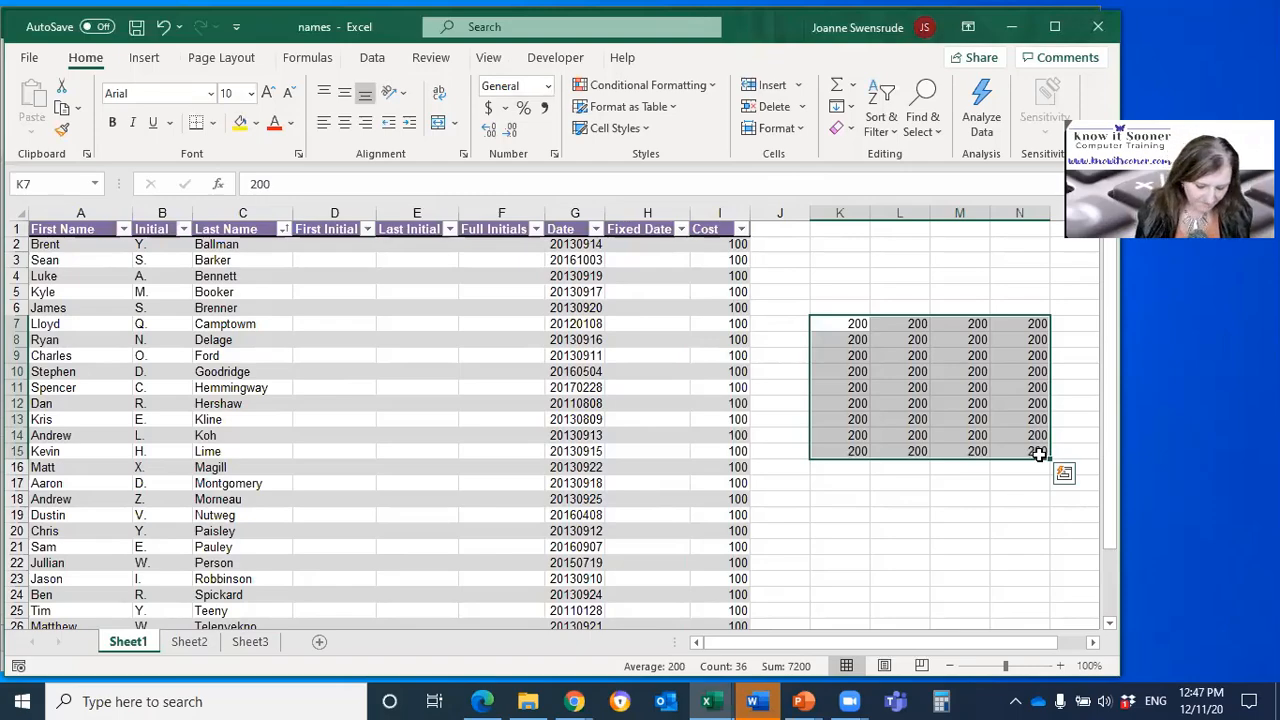
type("paid")
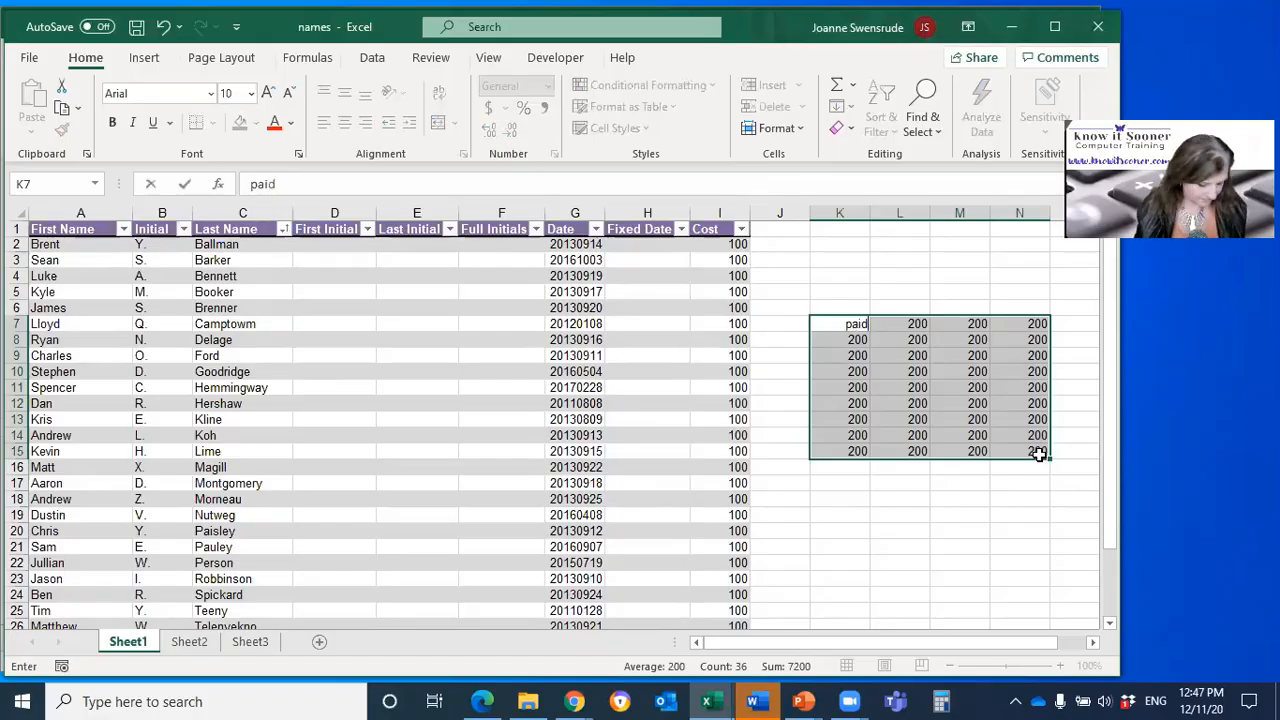
key("ctrl+Return")
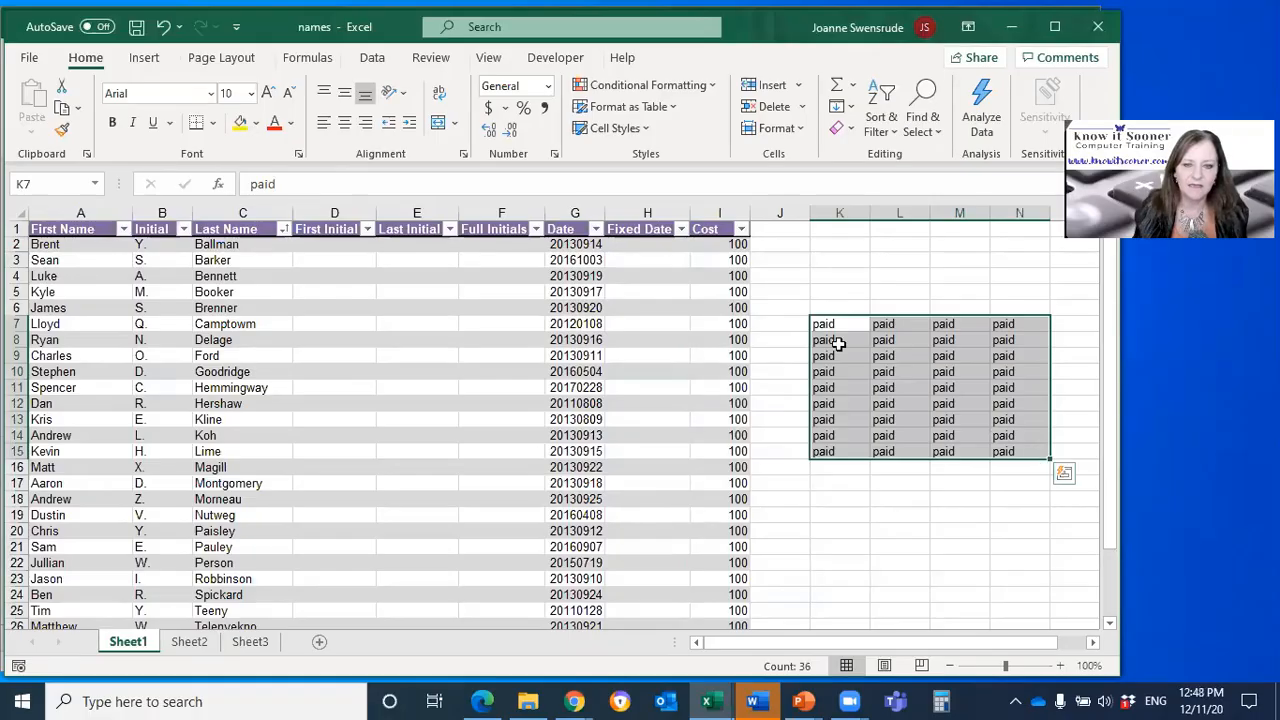
Step: Change individual costs in the Cost column, setting cell I8 to 200 and cell I10 to 250
left_click(718, 245)
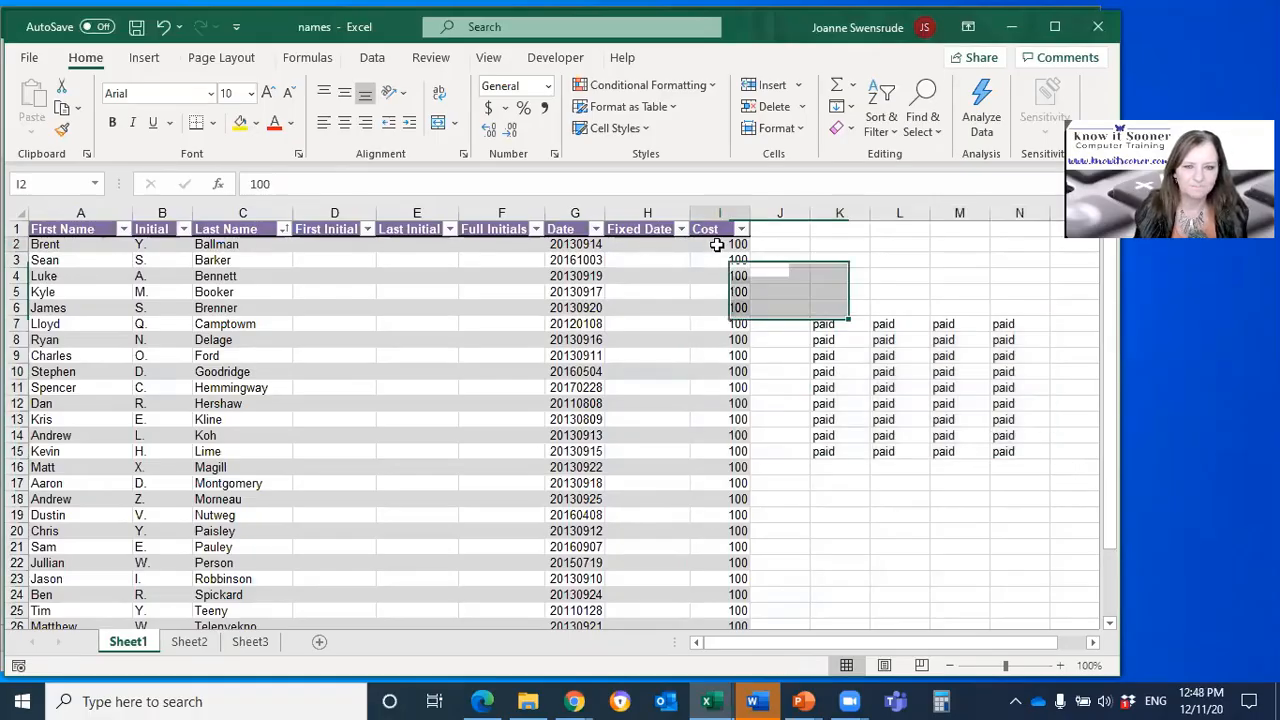
left_click(713, 339)
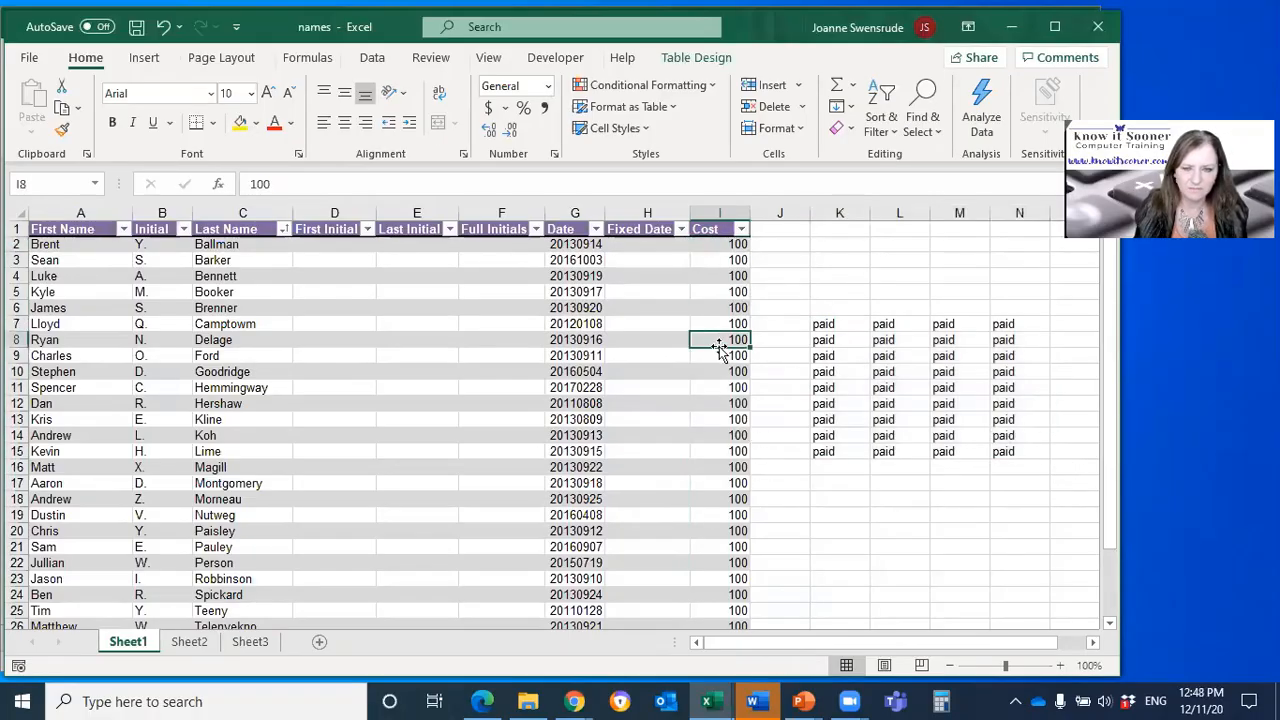
type("200")
key("Return")
key("Return")
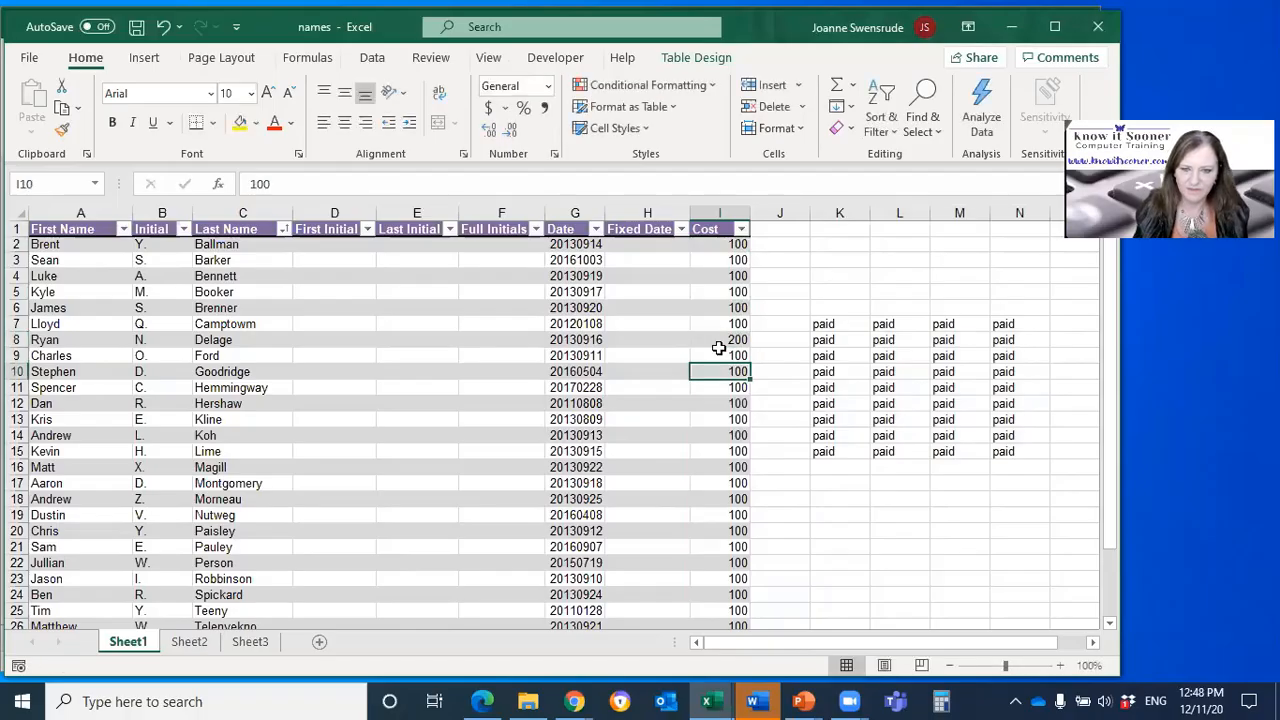
type("250")
key("Return")
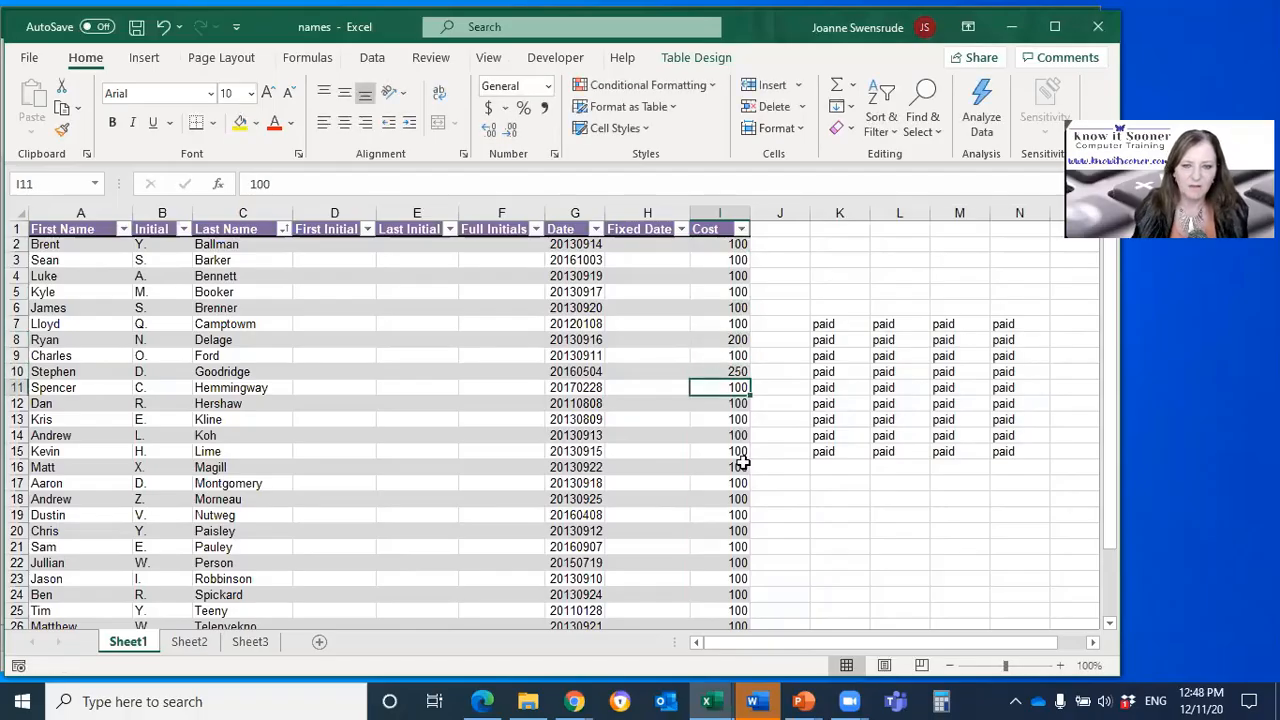
Step: Insert two blank rows above the table's header row
left_click(16, 229)
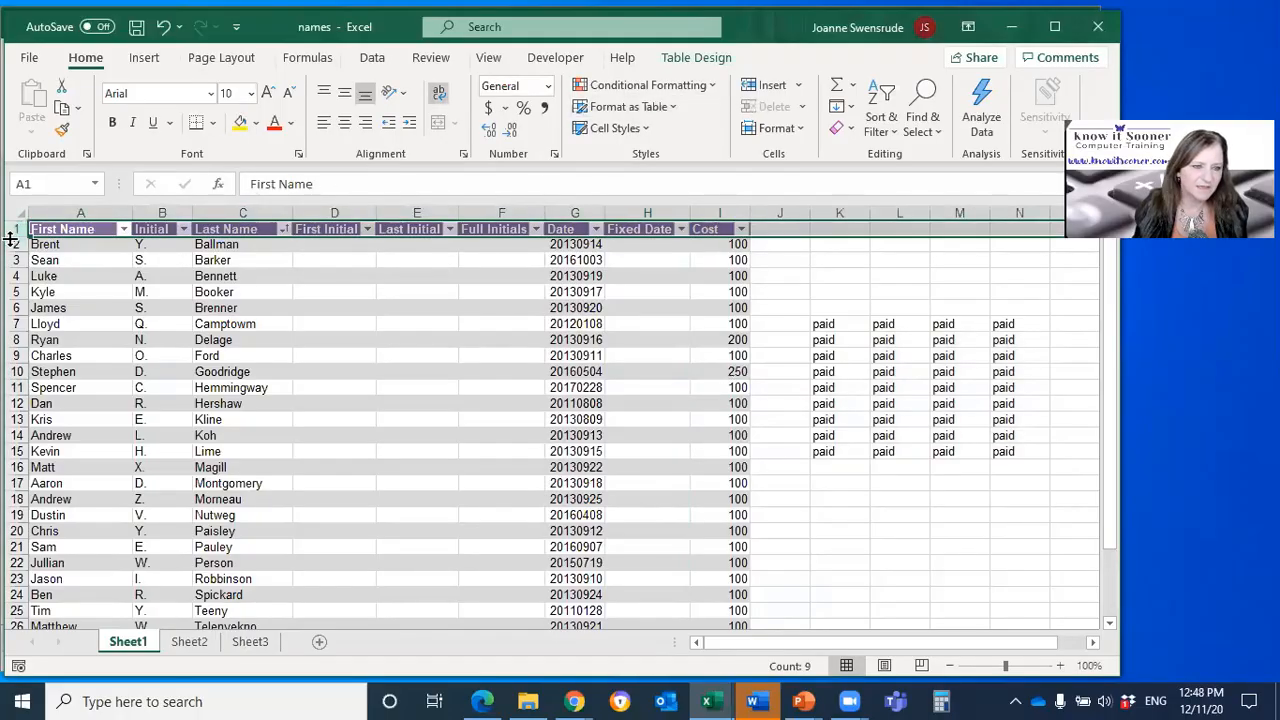
left_click_drag(14, 229, 16, 244)
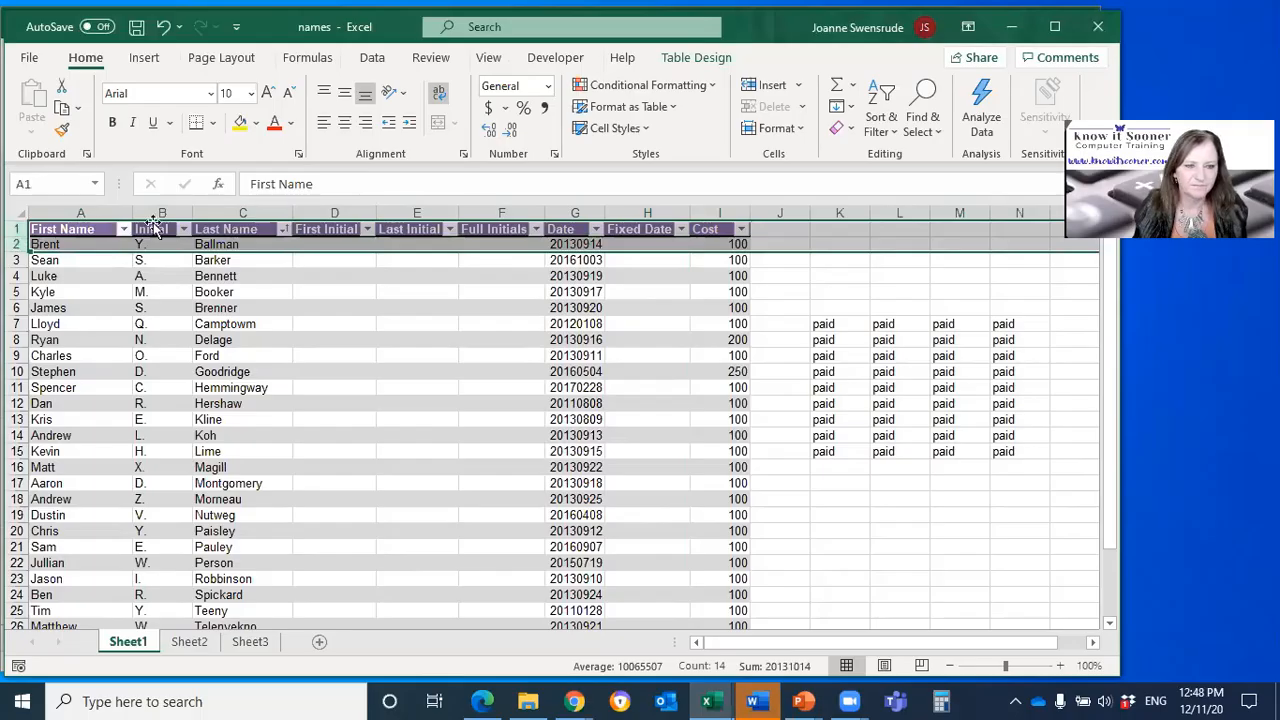
left_click(770, 88)
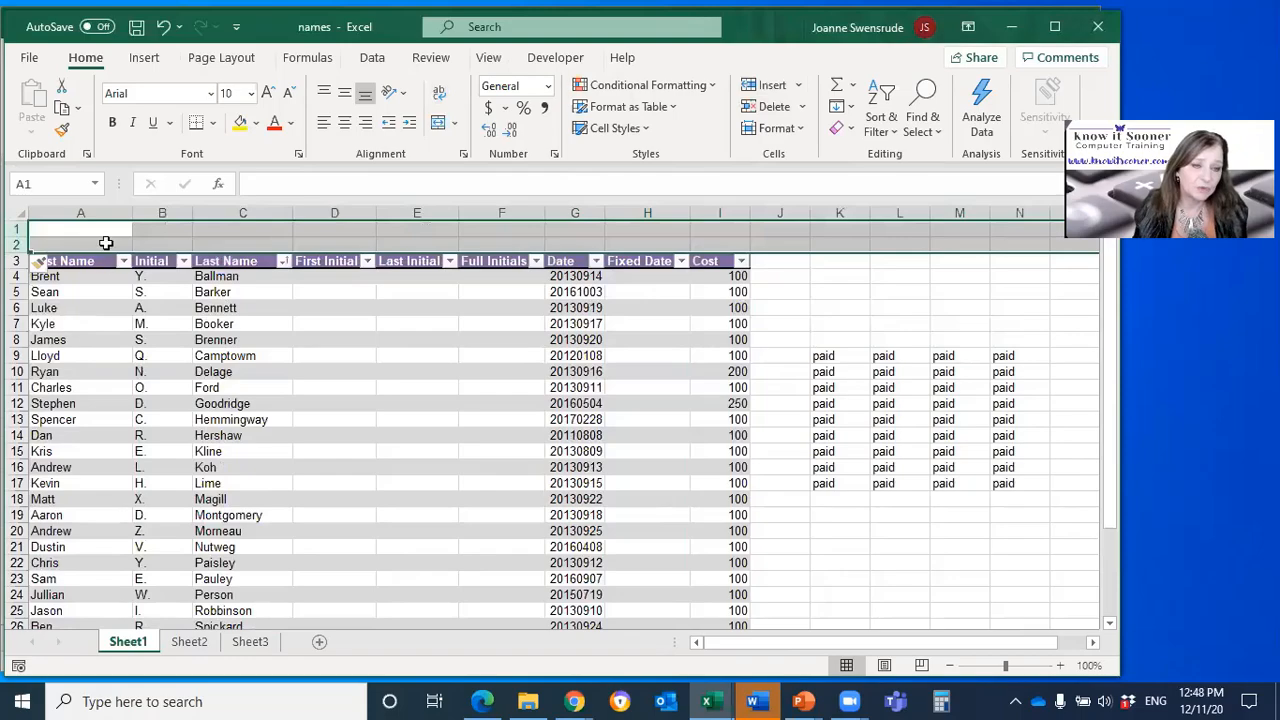
Step: Label cell H1 above the table as Total
left_click(642, 232)
left_click(642, 232)
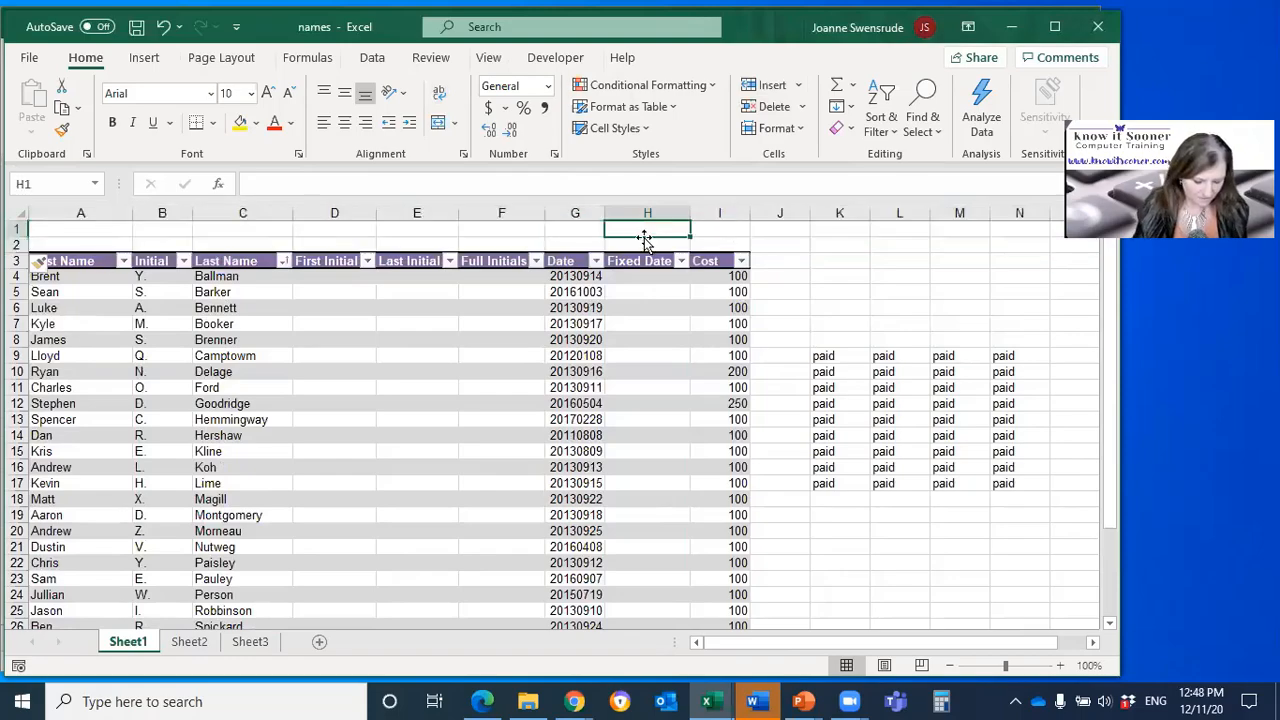
type("Total")
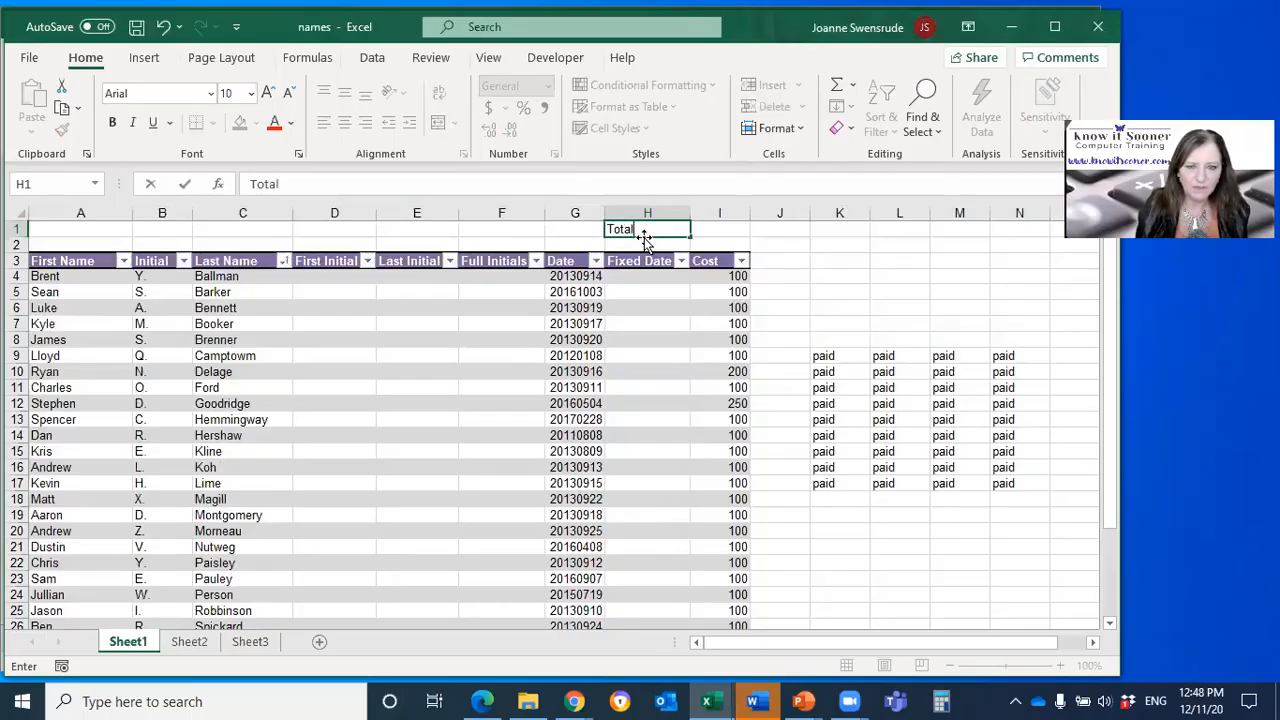
key("Tab")
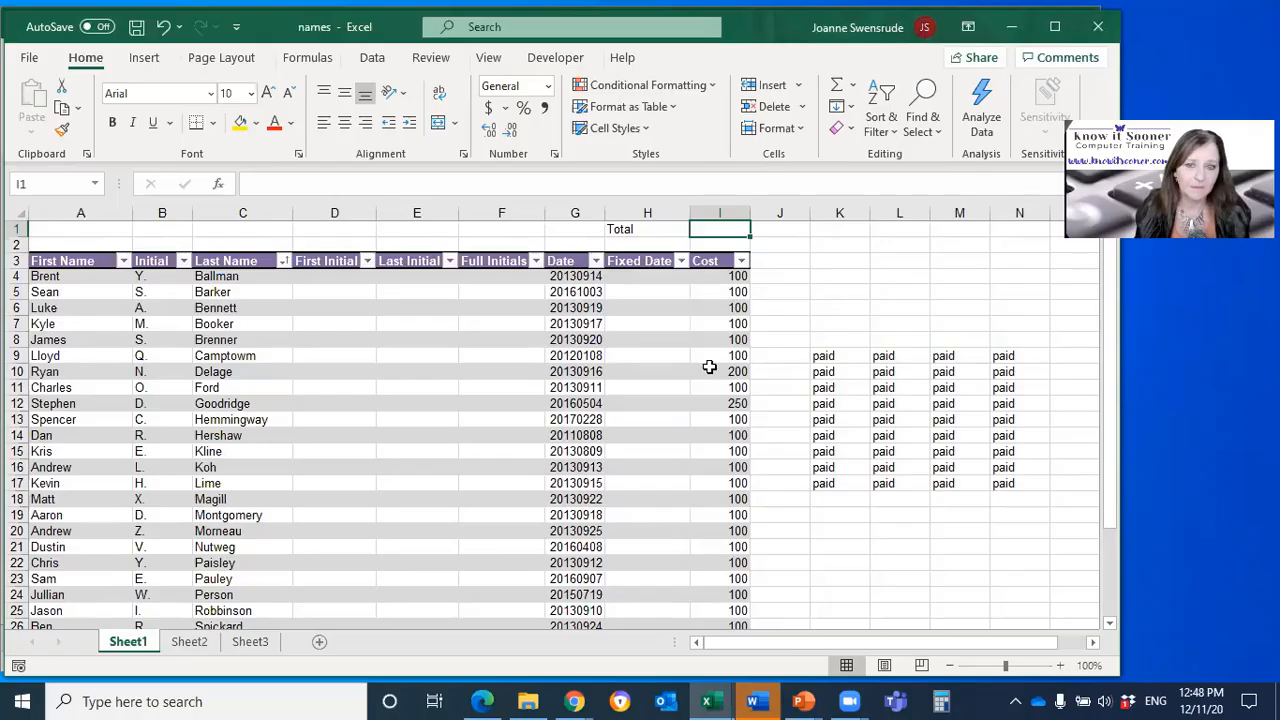
Step: In cell I1, add a SUM formula that totals the table's entire Cost column, =SUM(Table1[Cost])
scroll(700, 478, "down", 3)
scroll(694, 484, "down", 1)
left_click(657, 486)
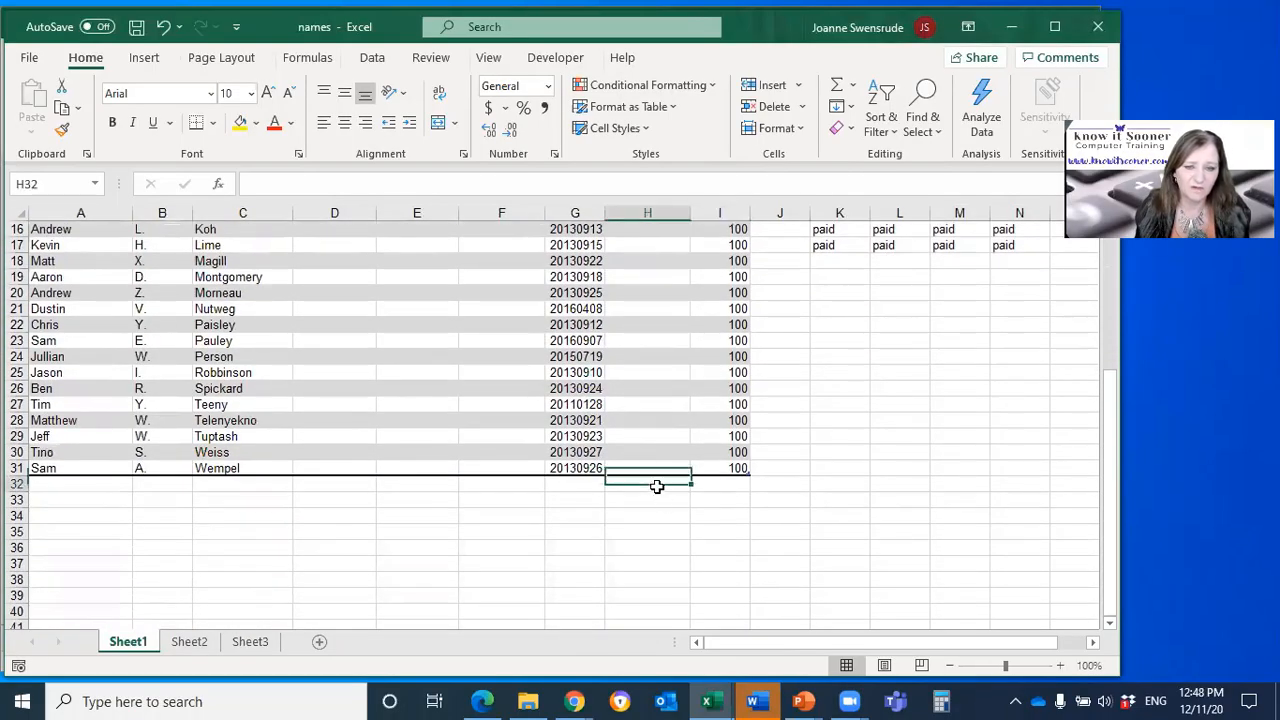
left_click(711, 483)
scroll(676, 518, "up", 5)
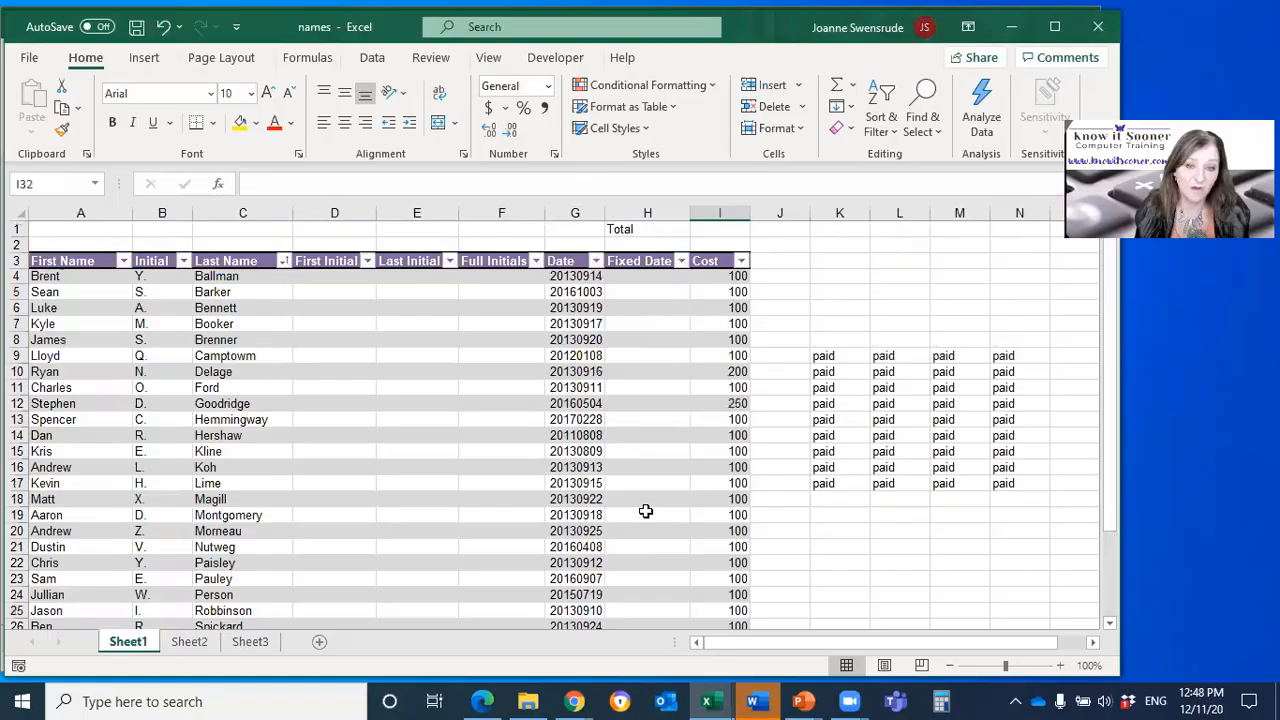
left_click(718, 226)
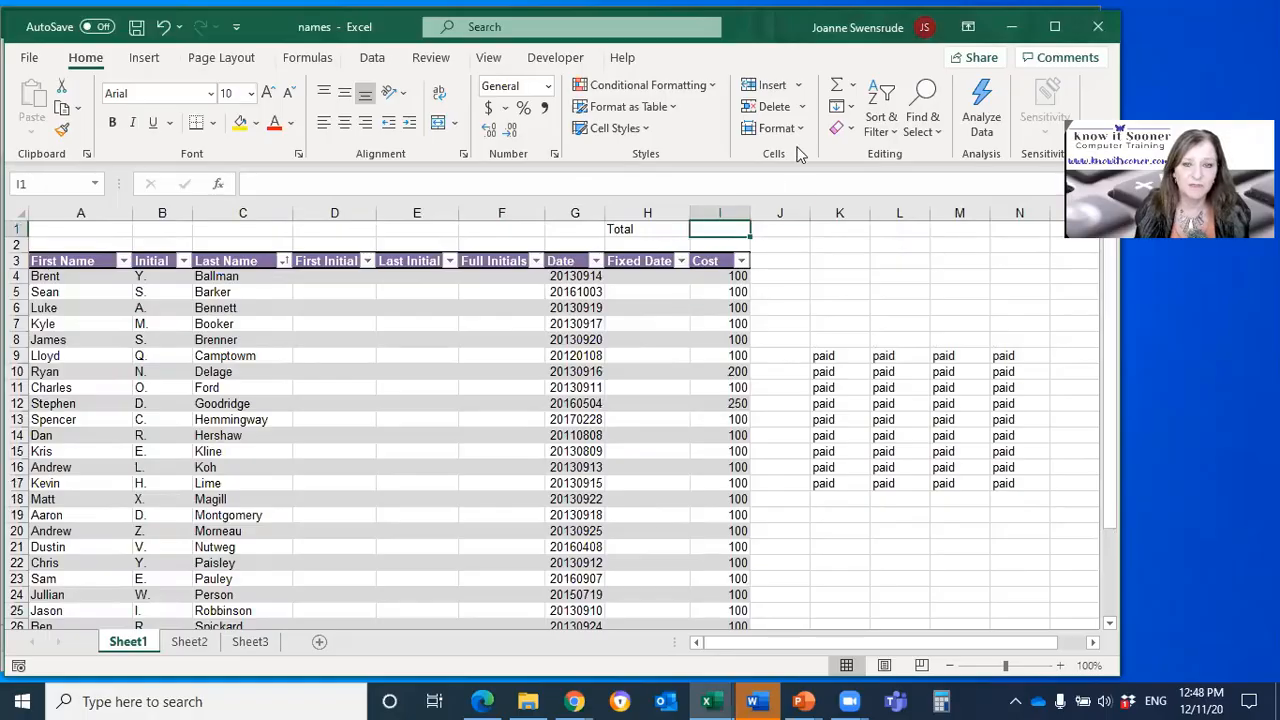
left_click(838, 92)
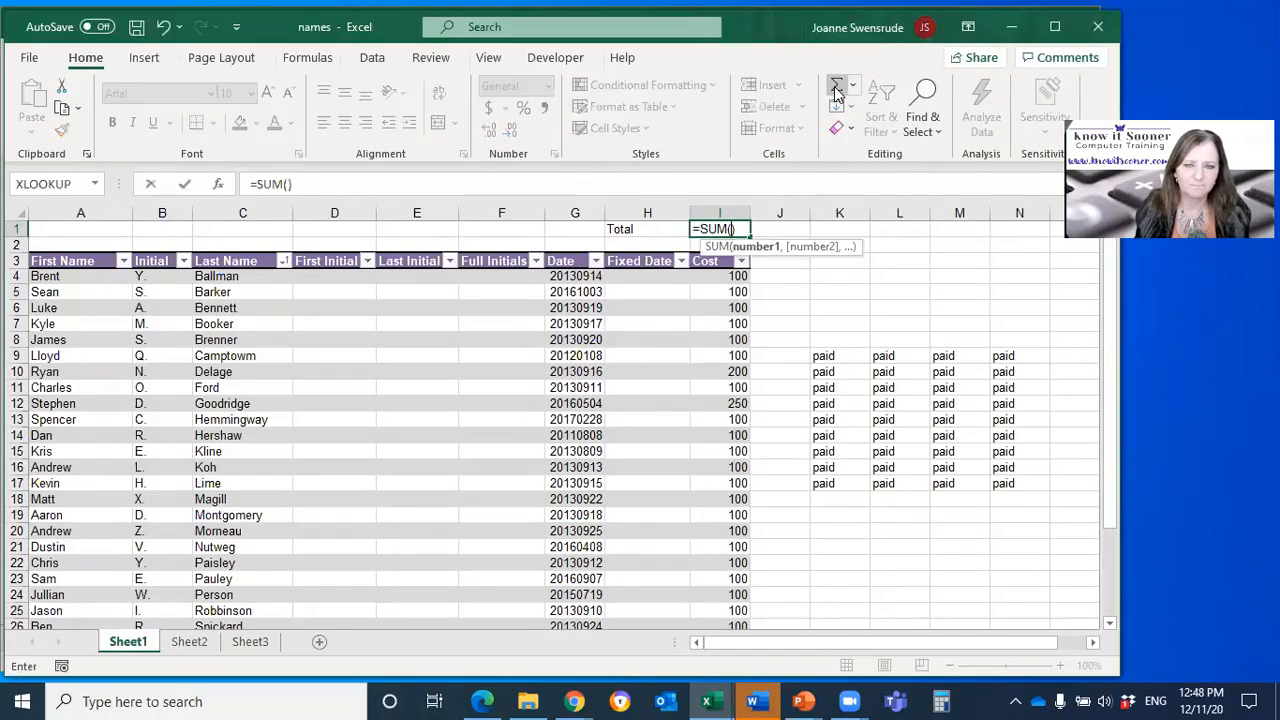
left_click(697, 251)
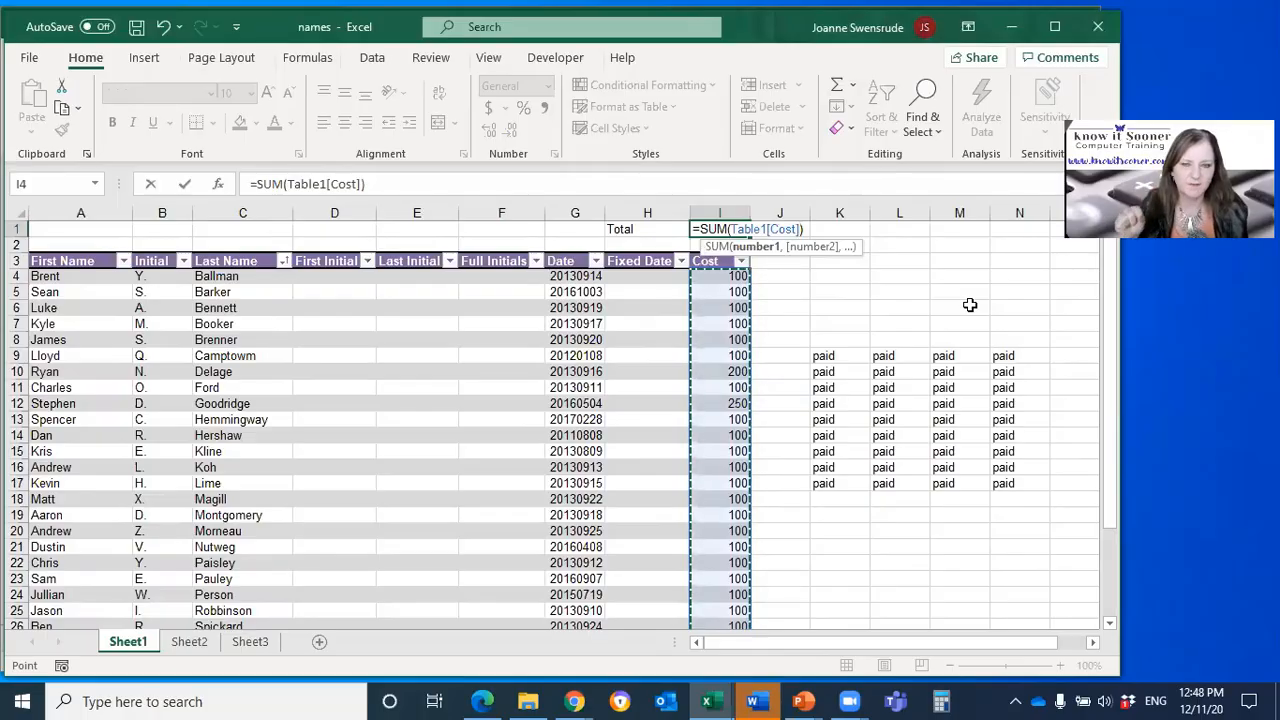
key("Return")
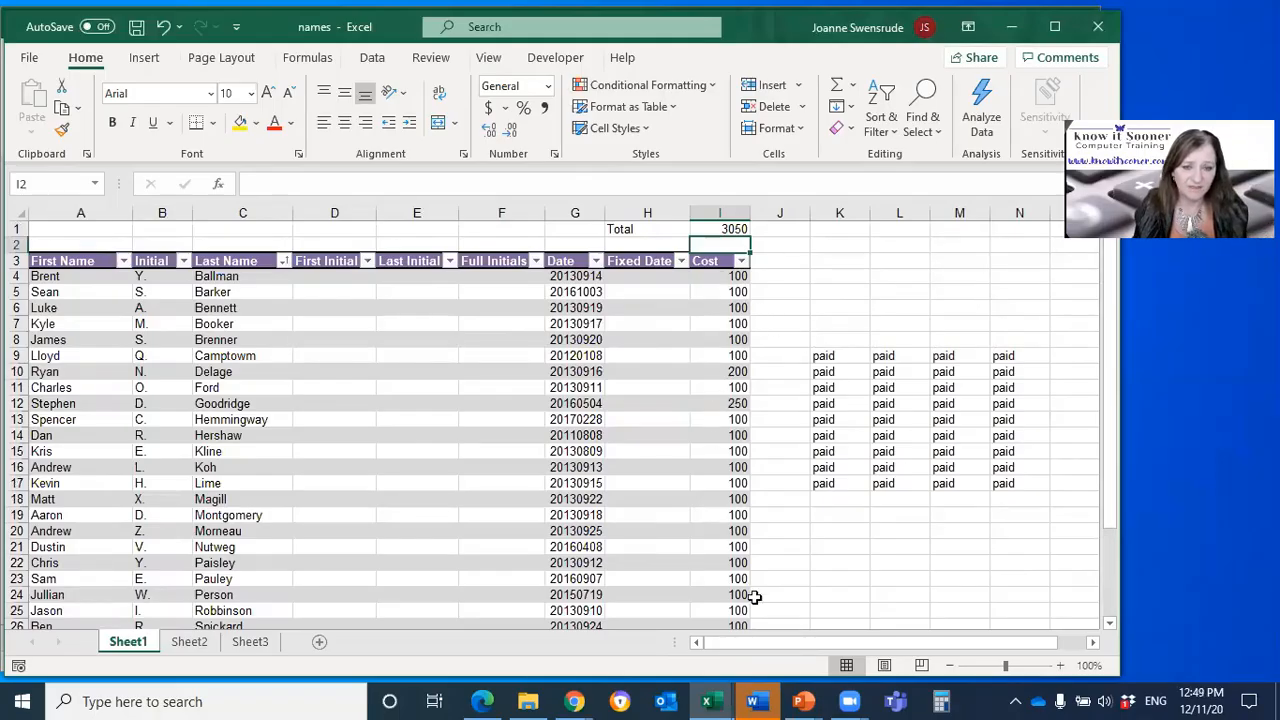
Step: Review the first and last entries of the Cost column and the total formula in cell I1
scroll(750, 632, "down", 4)
scroll(750, 632, "up", 5)
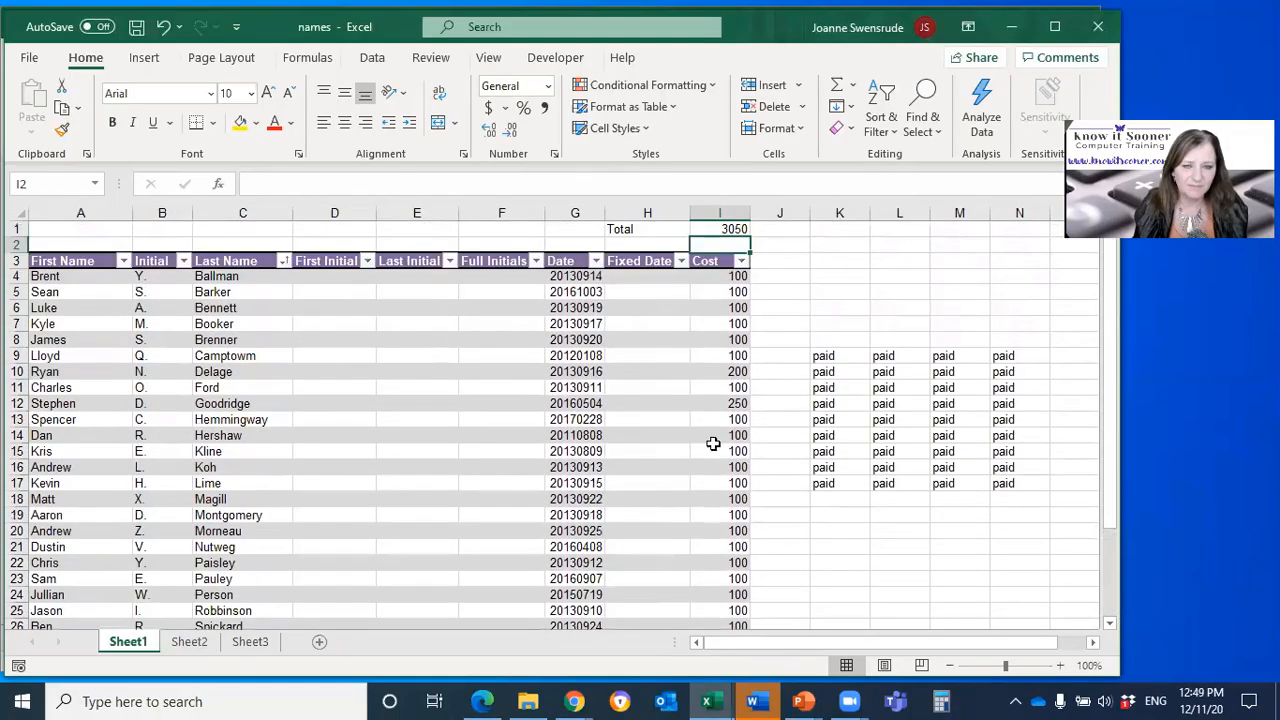
left_click(704, 276)
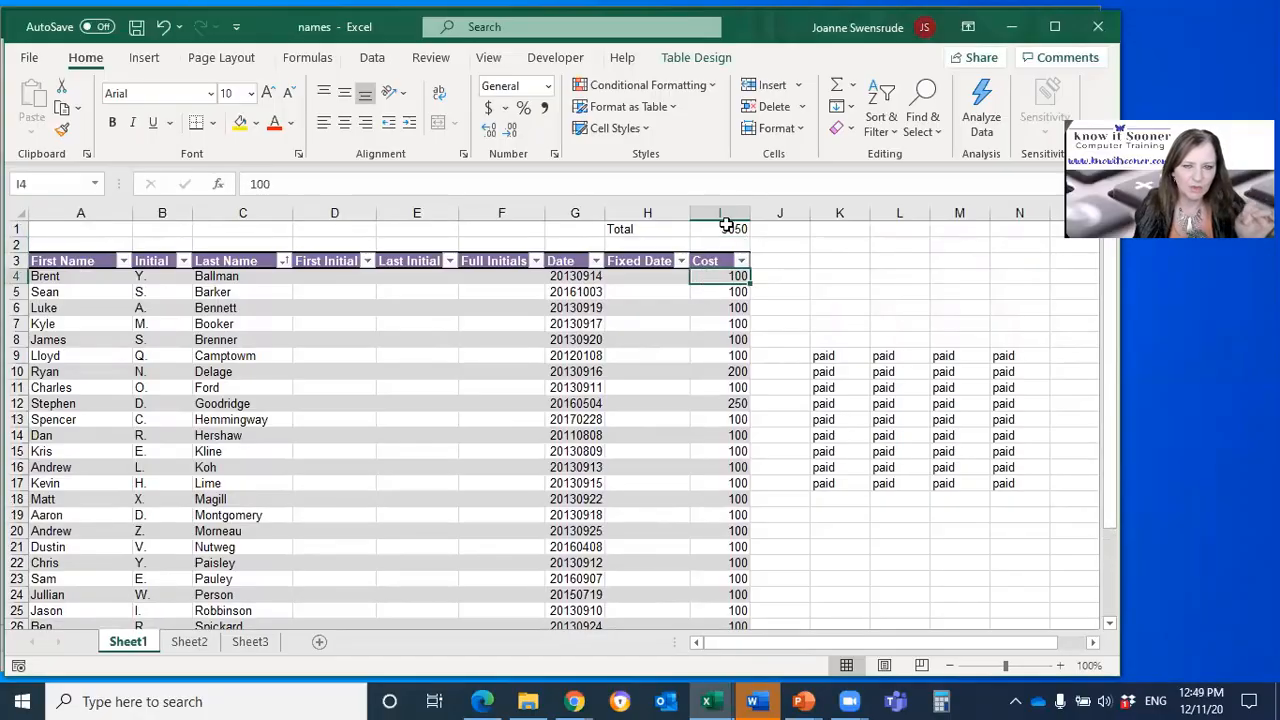
scroll(683, 500, "down", 3)
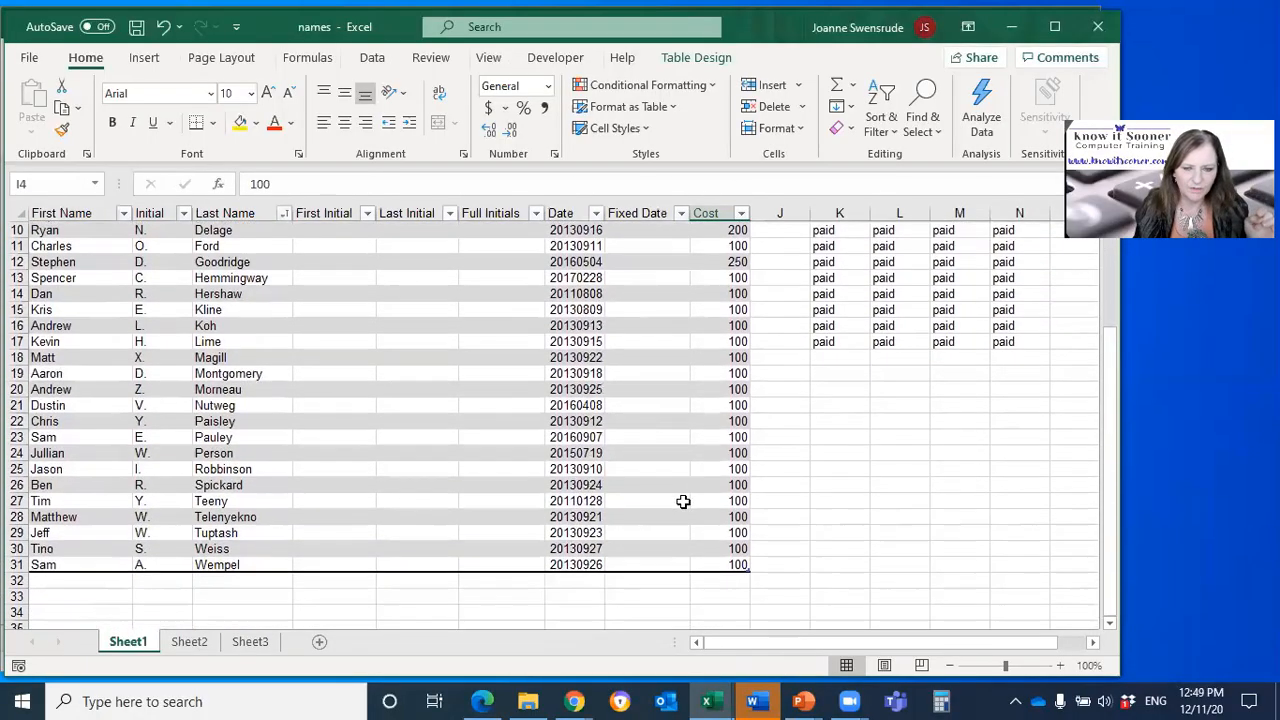
scroll(683, 501, "down", 1)
left_click(724, 516)
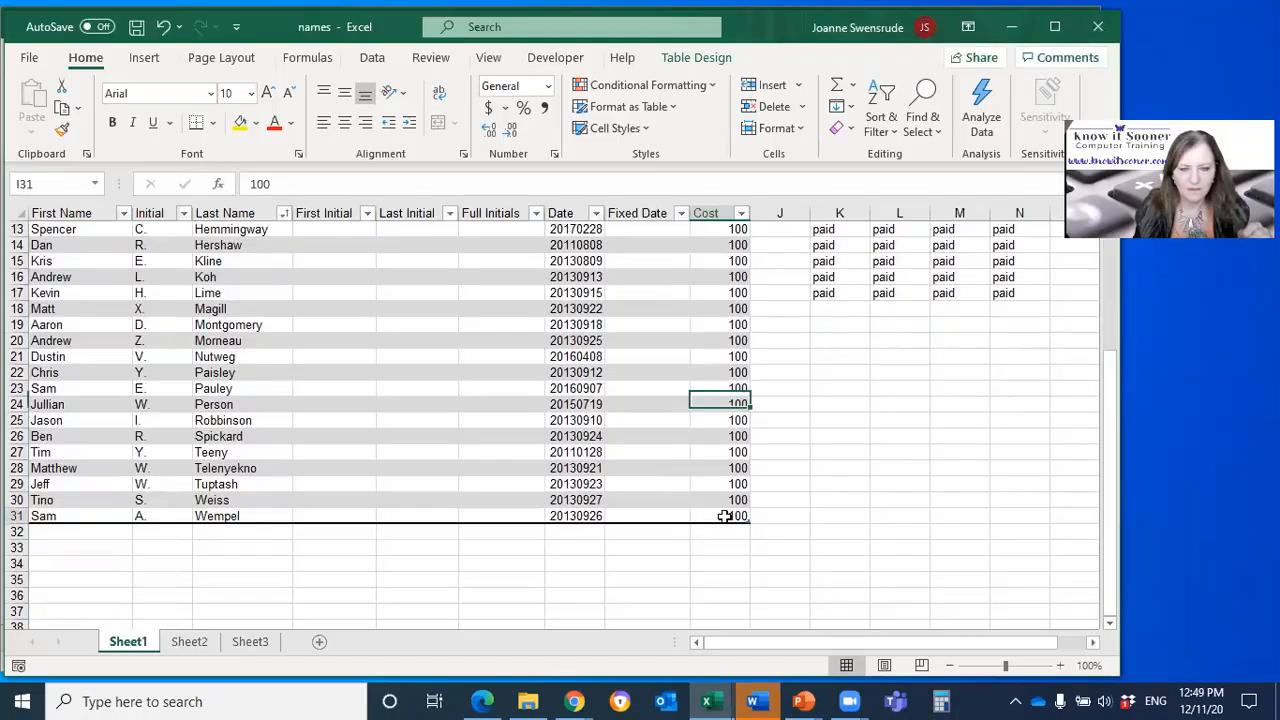
scroll(705, 513, "up", 4)
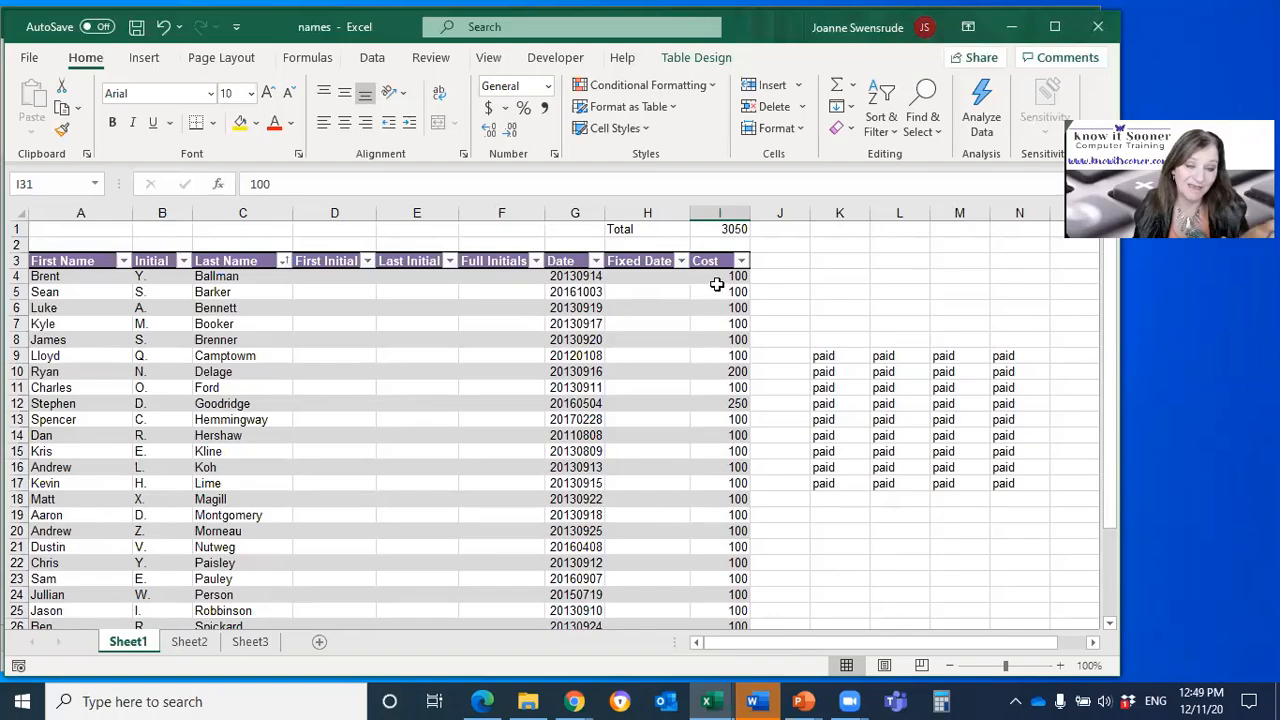
left_click(716, 230)
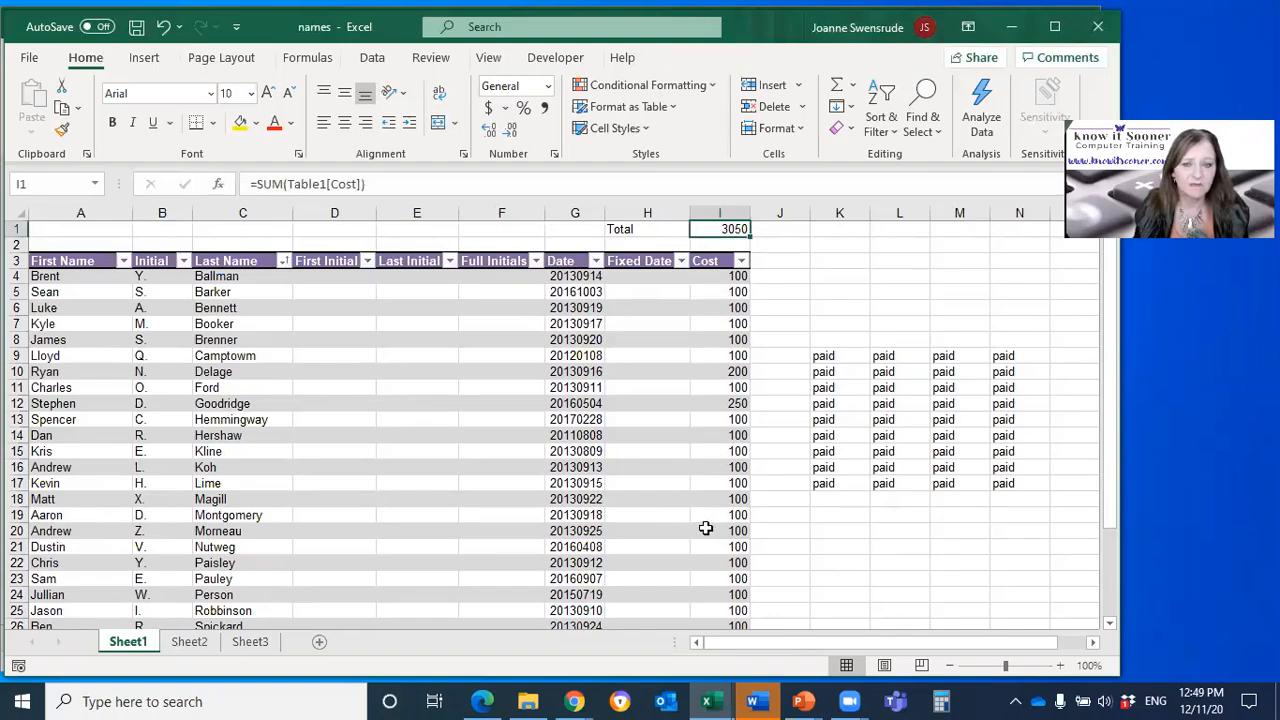
Step: Add a new record in row 32 directly below the table, entering a first name and a Cost of 1000
scroll(704, 530, "down", 2)
scroll(704, 530, "down", 3)
left_click(65, 530)
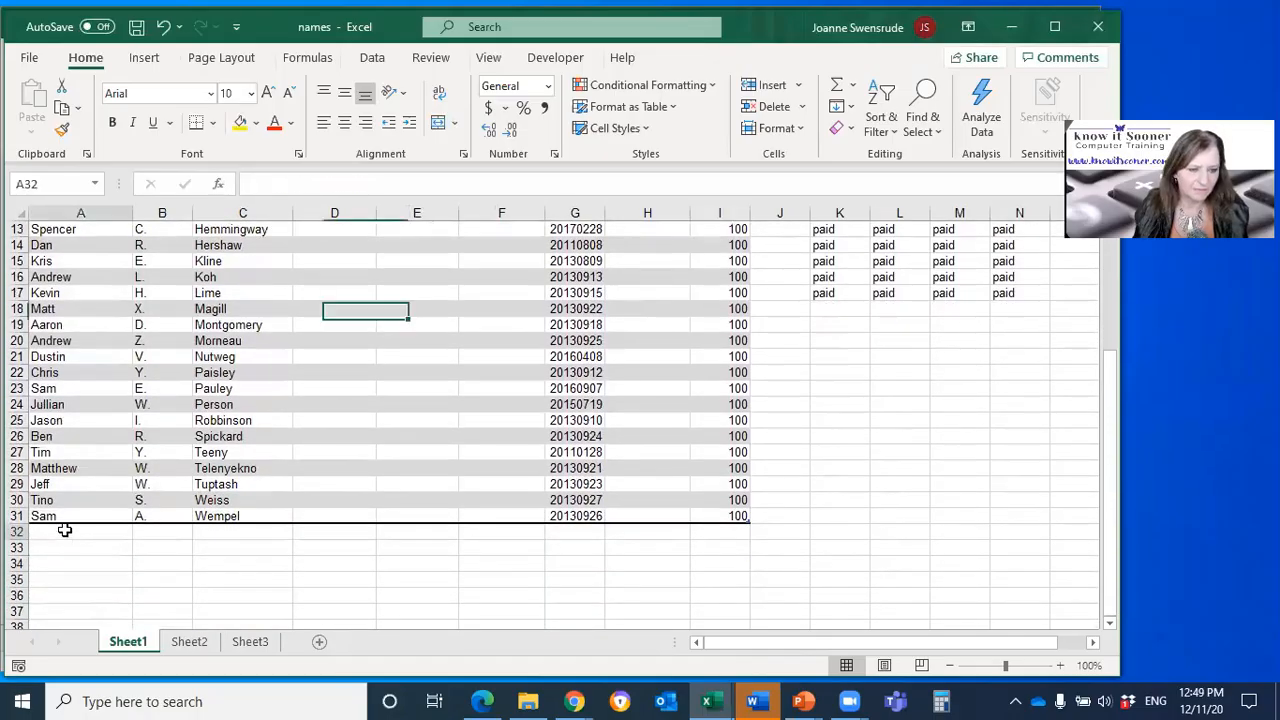
type("Joanne")
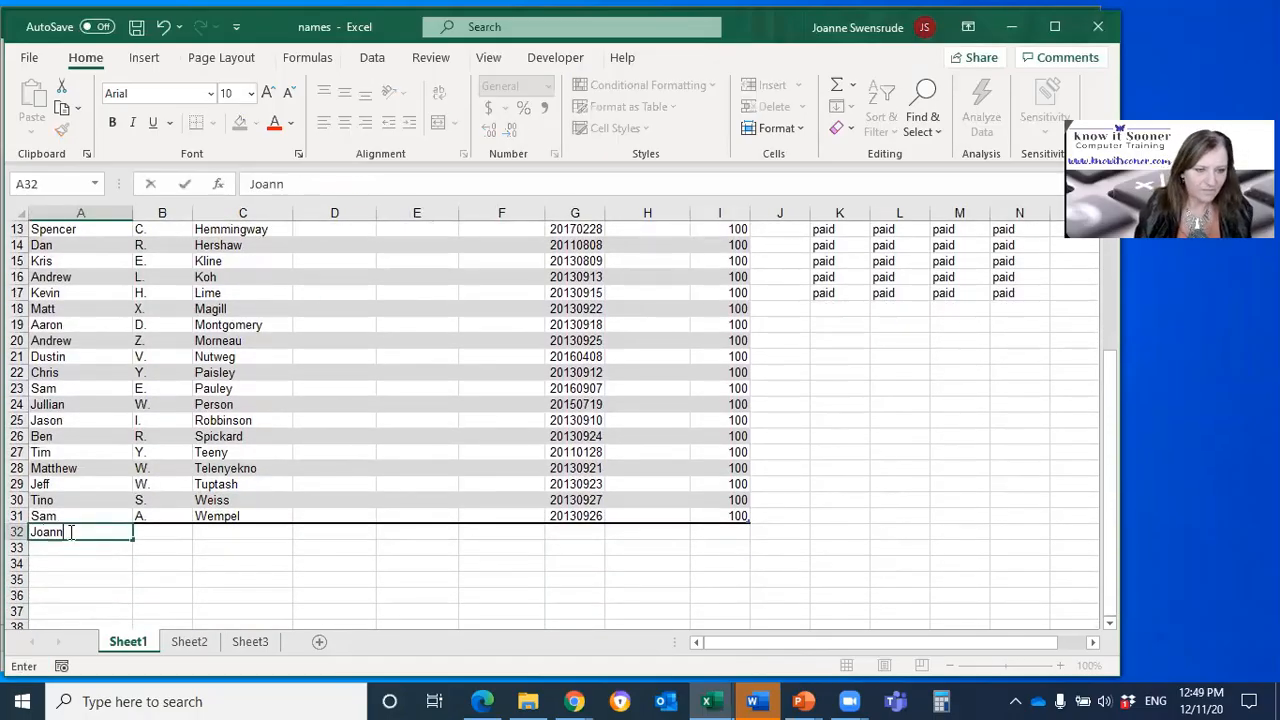
key("Tab")
key("Tab")
key("Tab")
key("Tab")
key("Tab")
key("Tab")
key("Tab")
key("Tab")
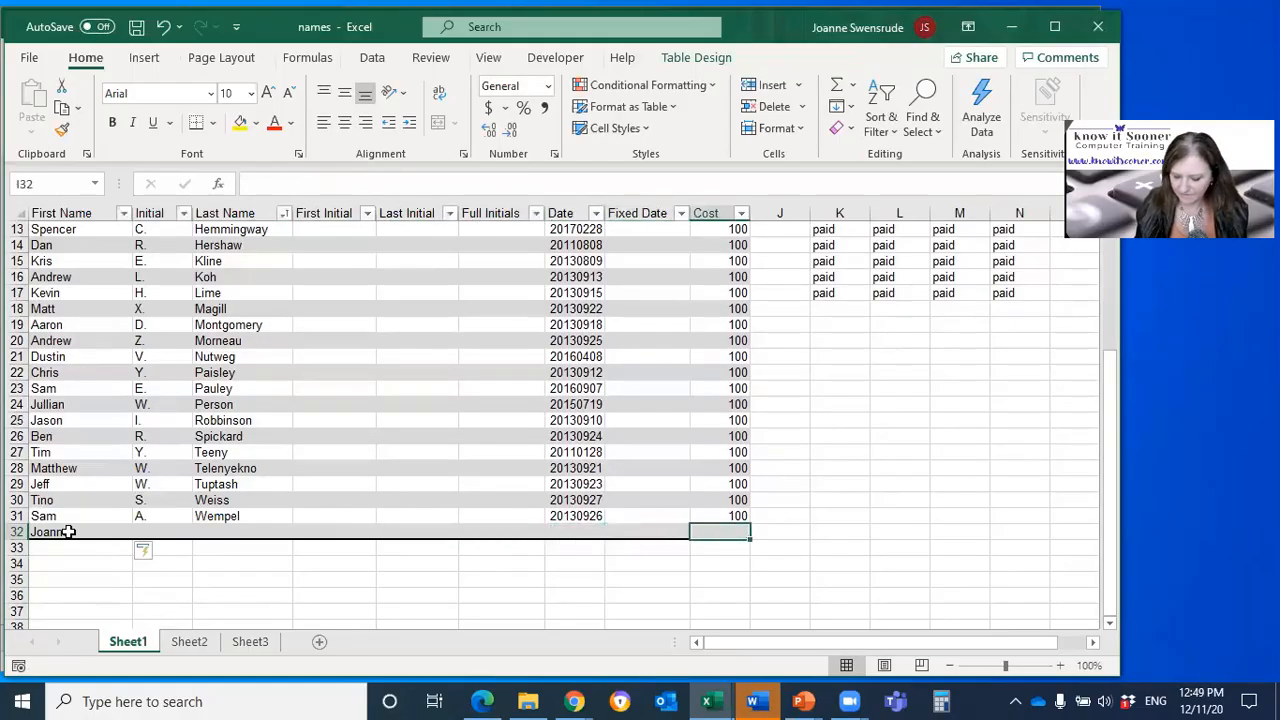
type("1000")
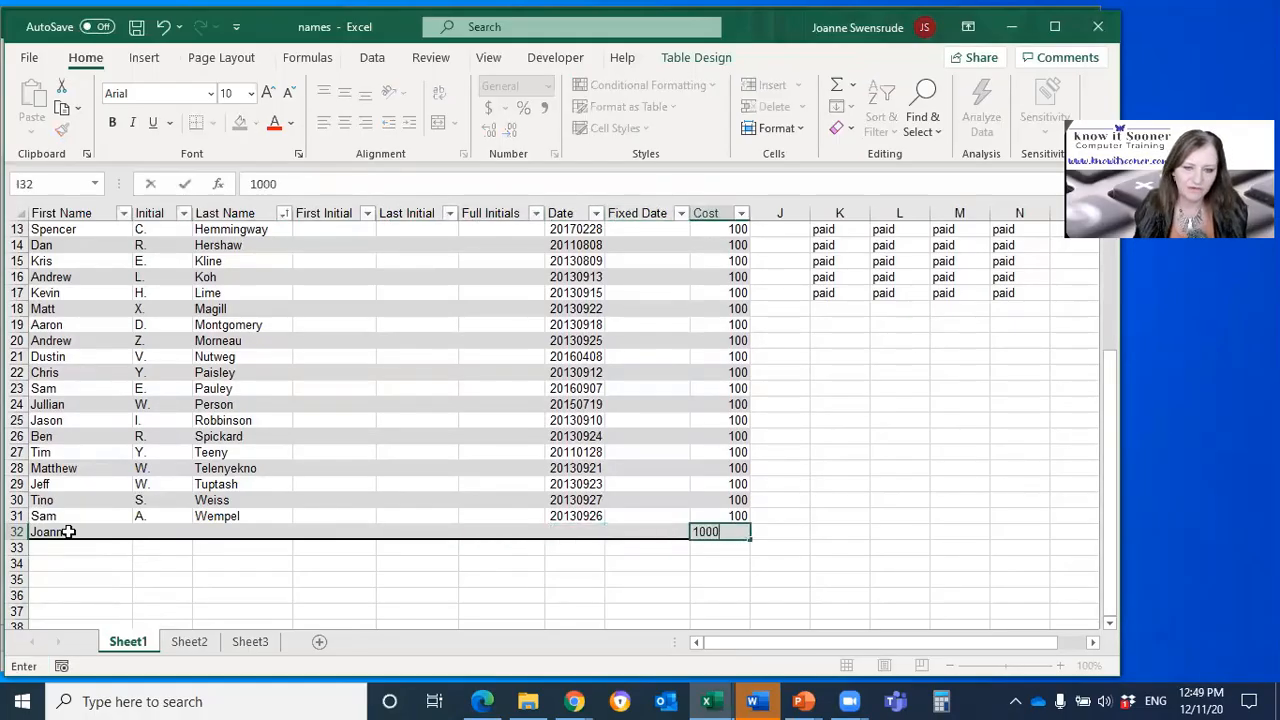
key("Return")
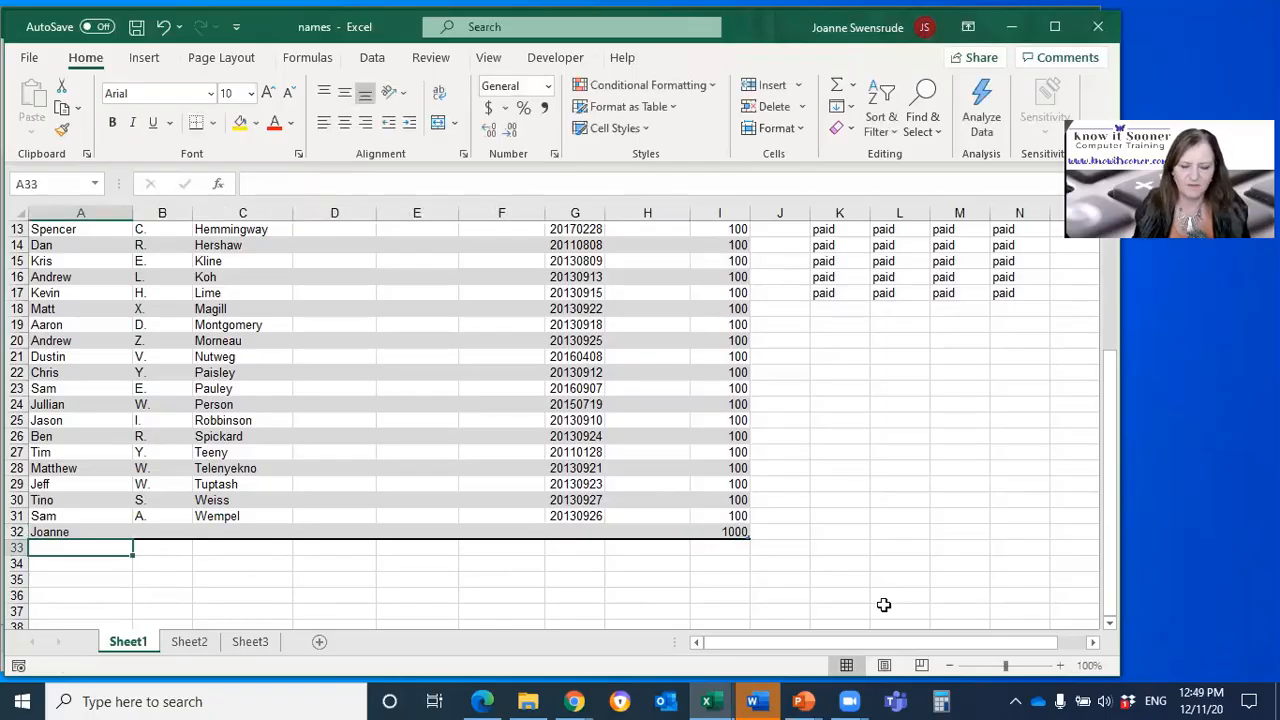
Step: Check the total in cell I1 against the full Cost column, including the new last row
scroll(851, 591, "up", 4)
left_click(726, 237)
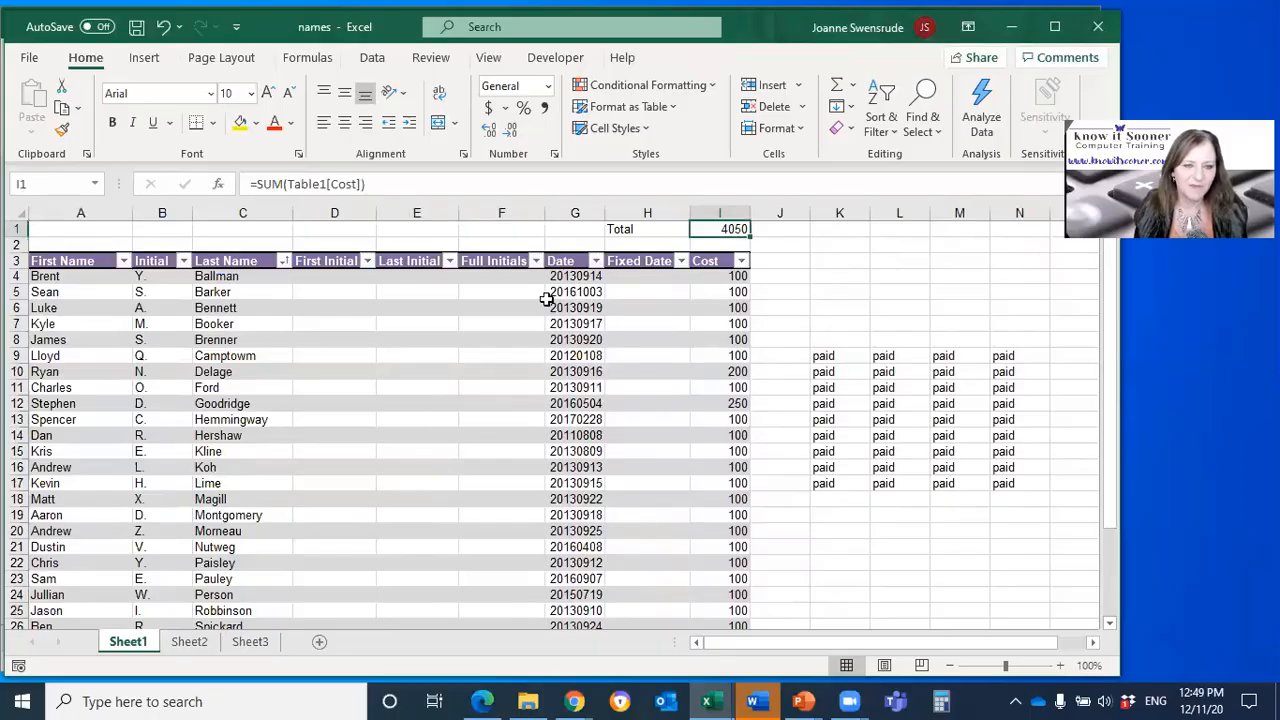
left_click(722, 252)
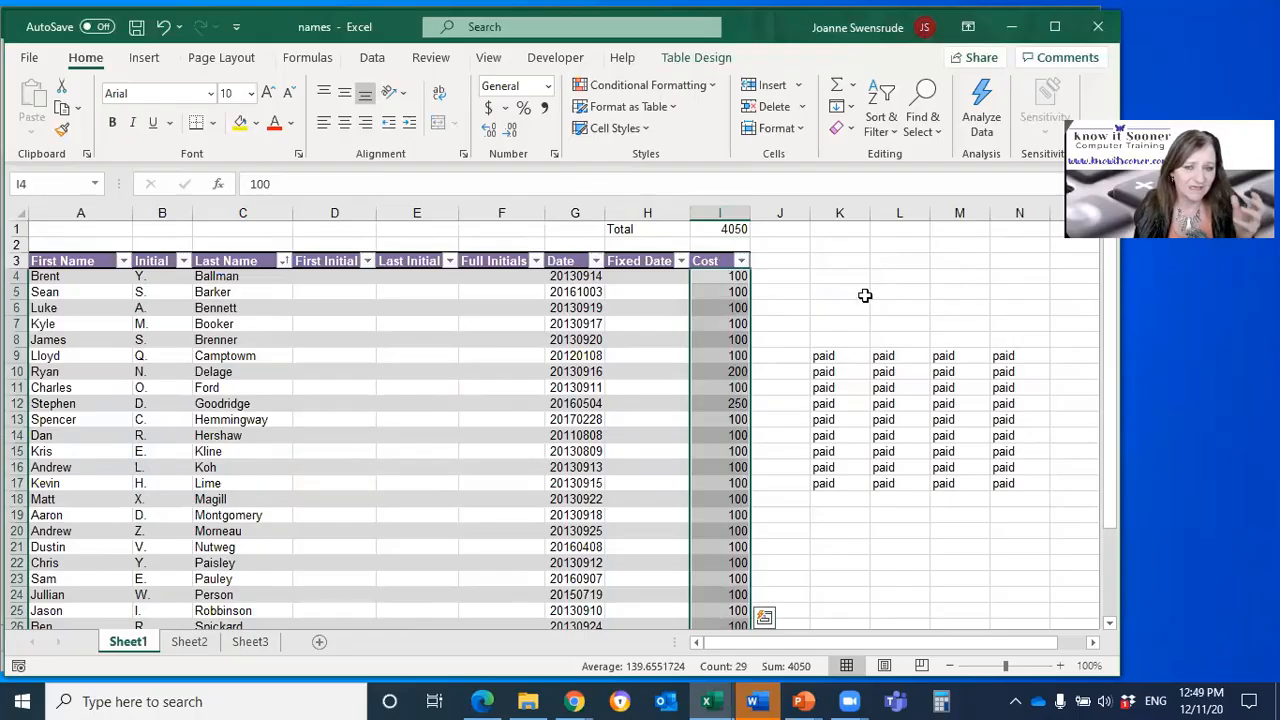
left_click(742, 233)
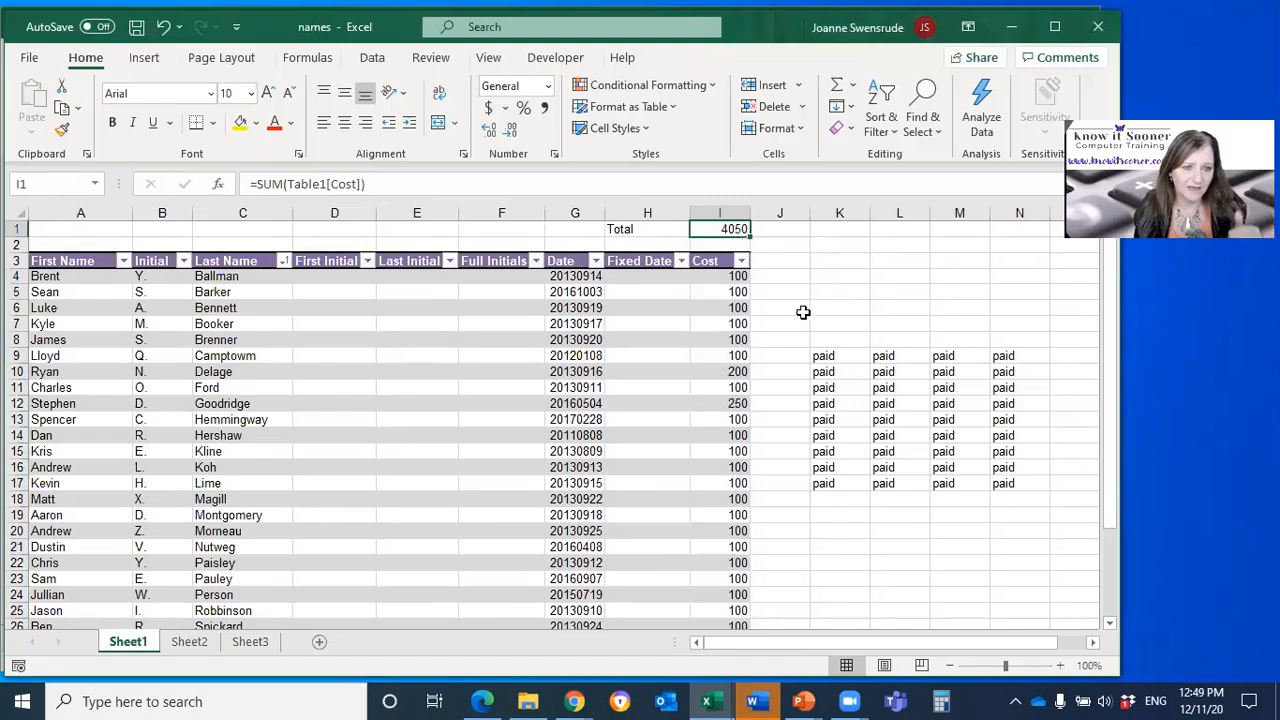
scroll(778, 410, "down", 6)
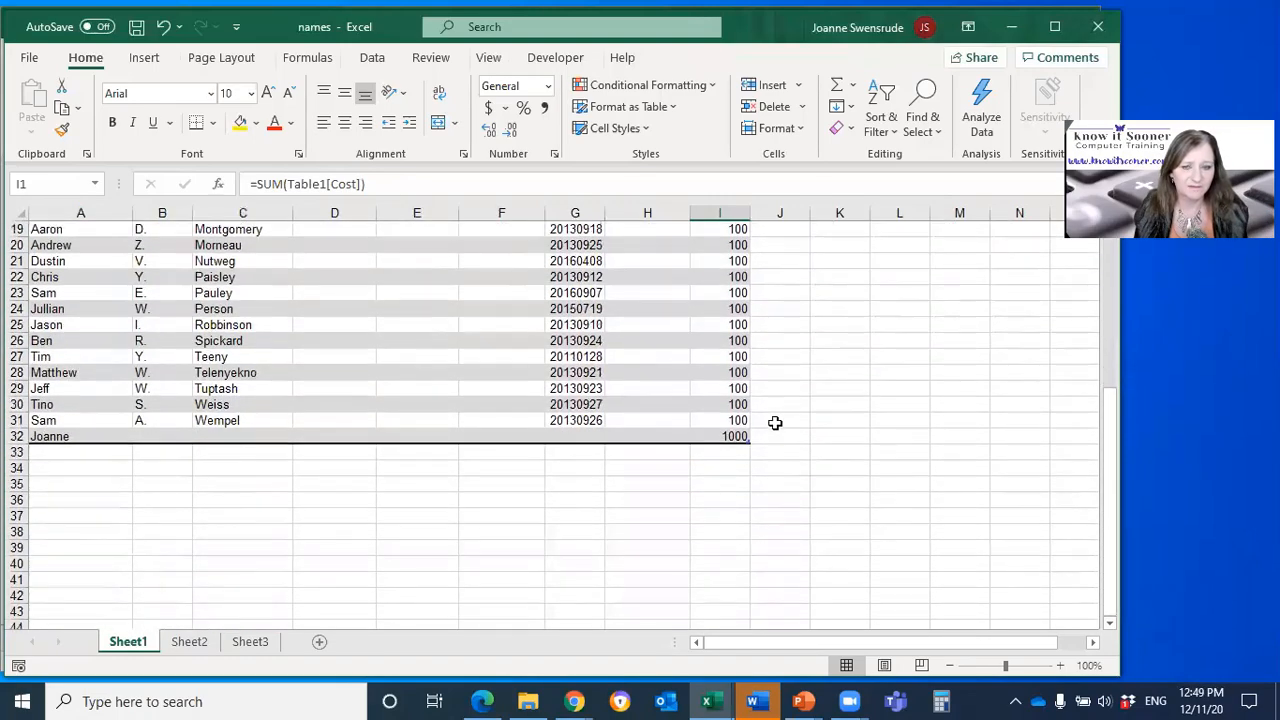
scroll(775, 423, "up", 6)
Step: Label cell K1 as Average, correcting the misspelled entry
left_click(822, 228)
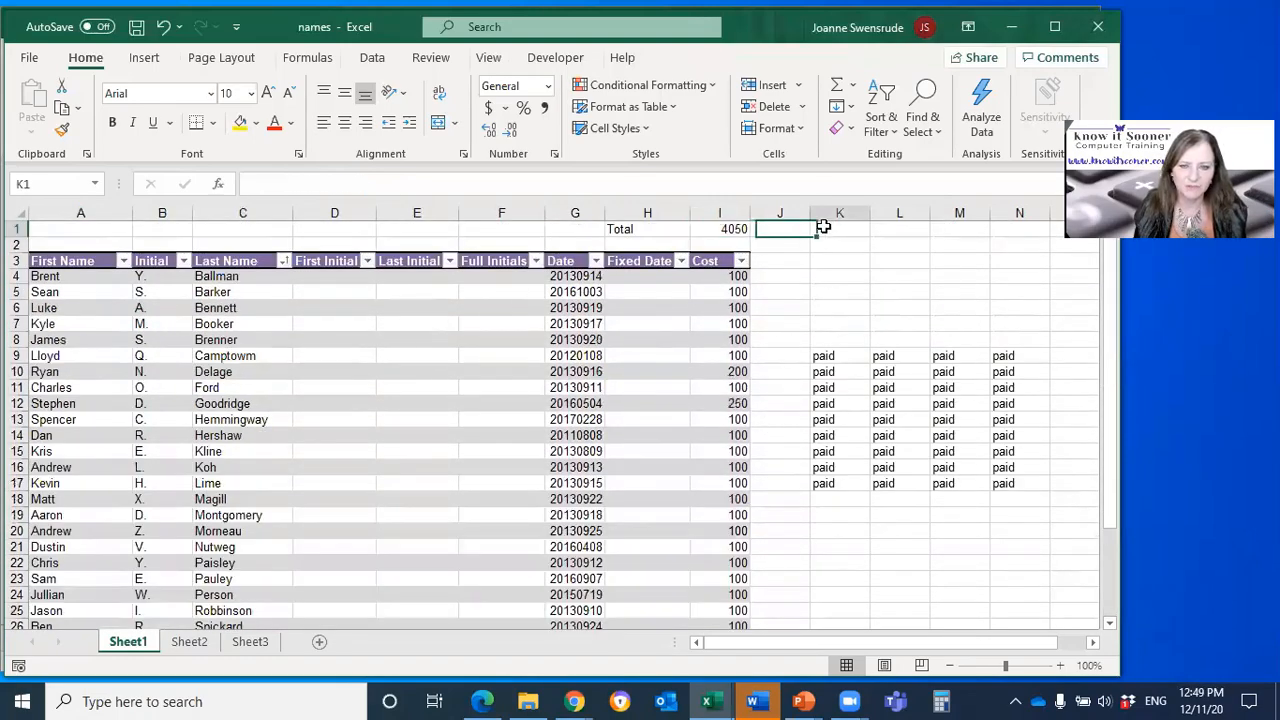
type("aVERAGER")
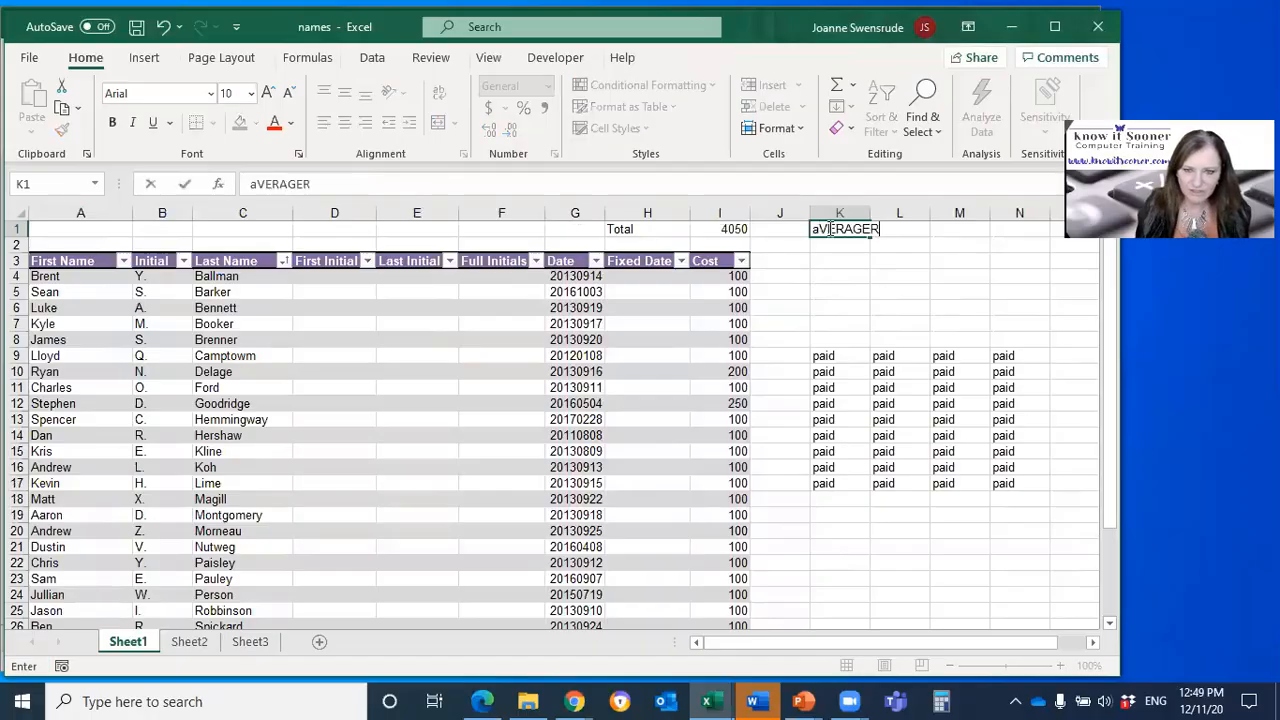
key("Tab")
left_click(832, 228)
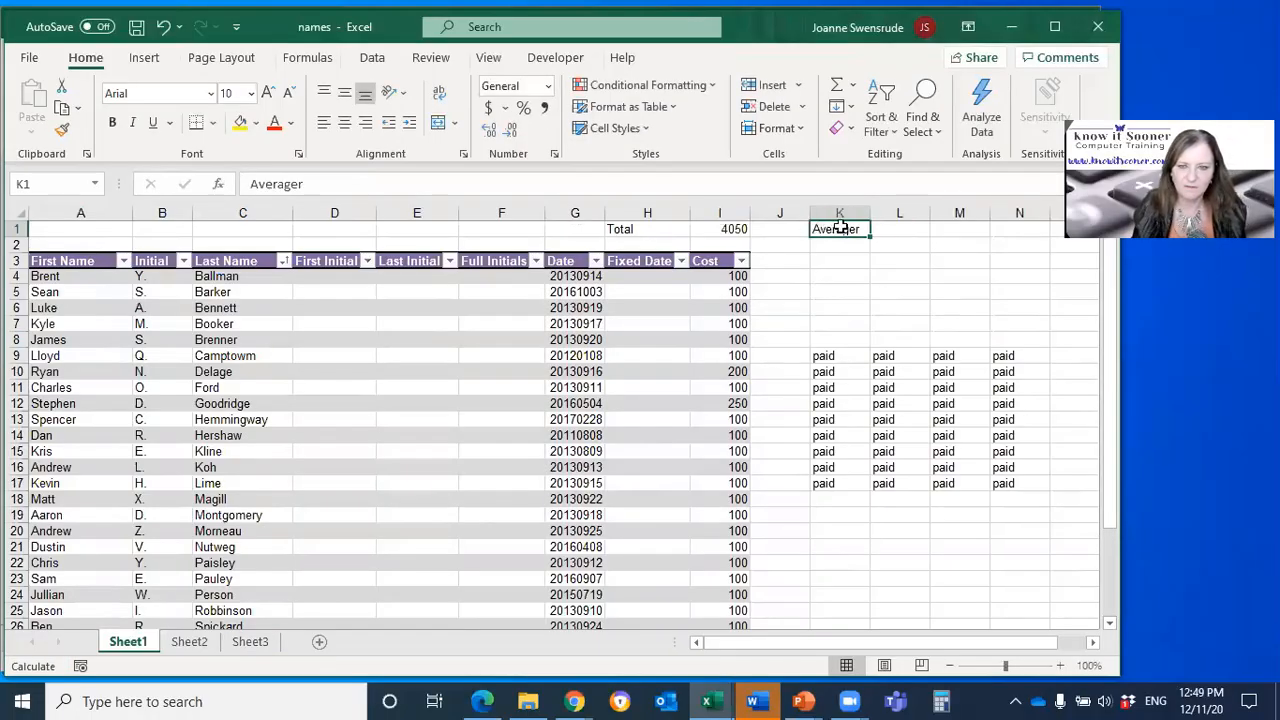
double_click(863, 232)
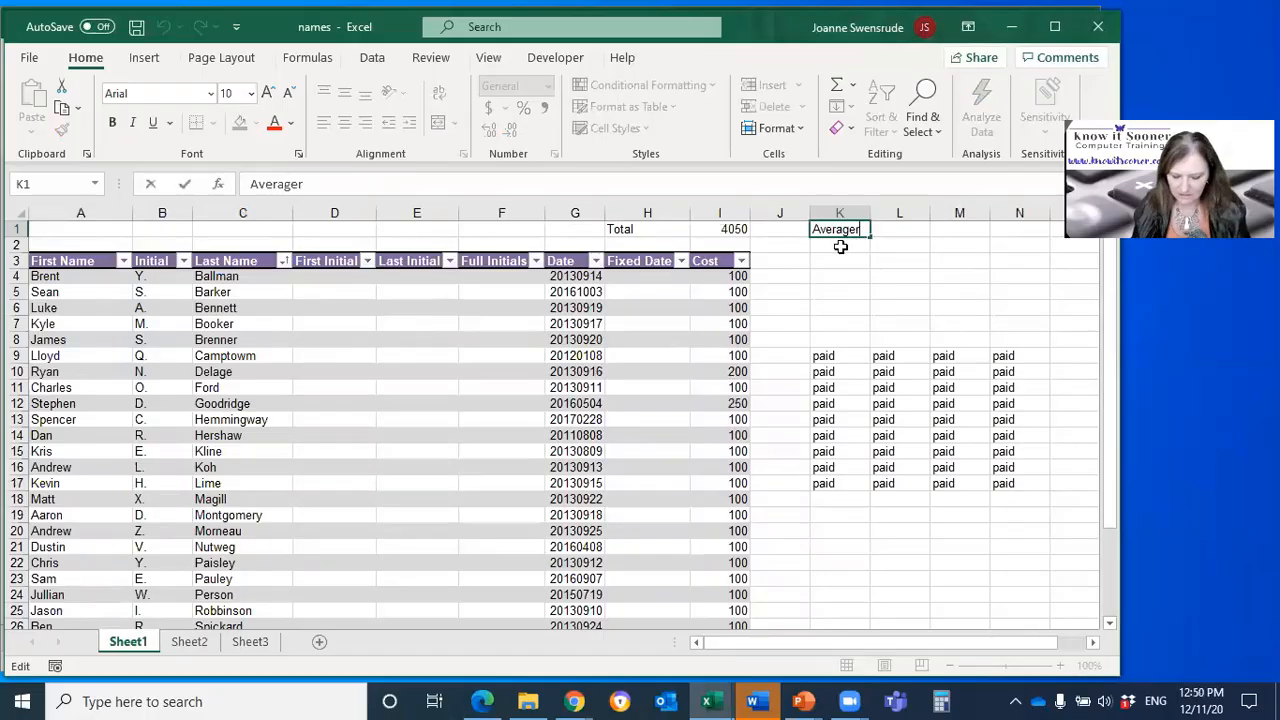
key("BackSpace")
key("Tab")
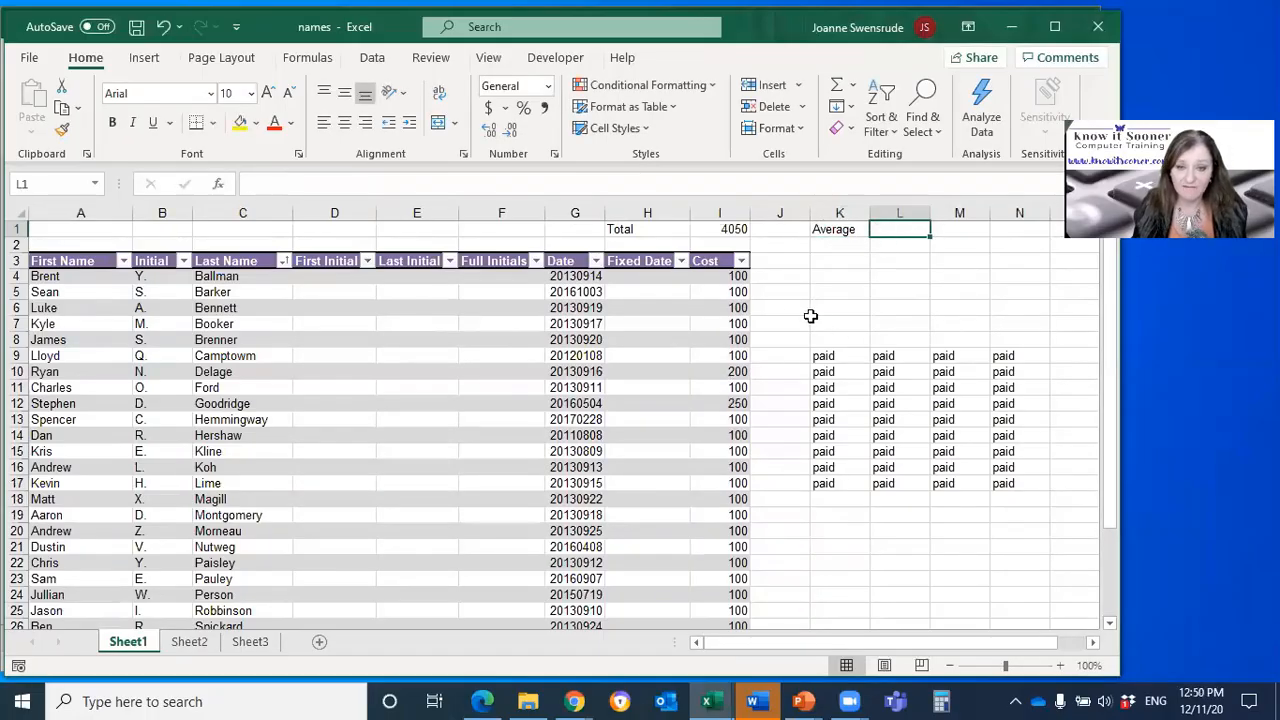
Step: Enter an AVERAGE formula in cell L1 that covers the table's whole Cost column, Table1[Cost]
left_click(855, 88)
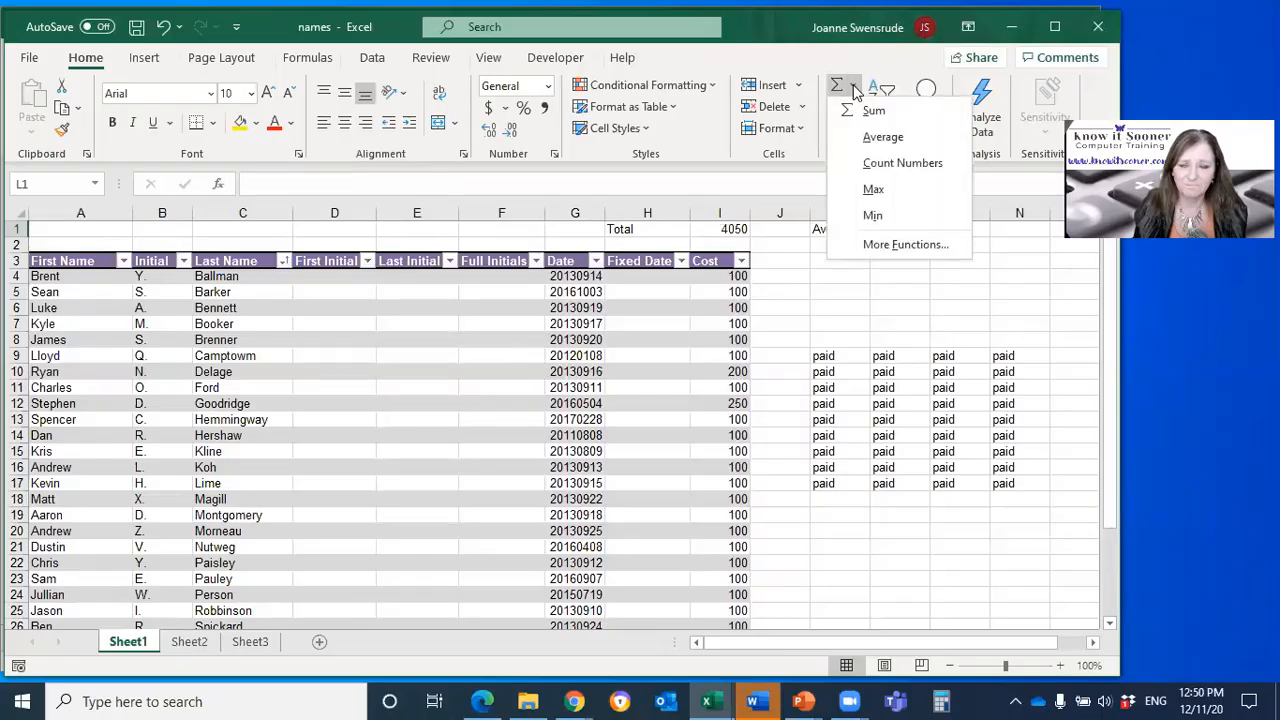
left_click(870, 136)
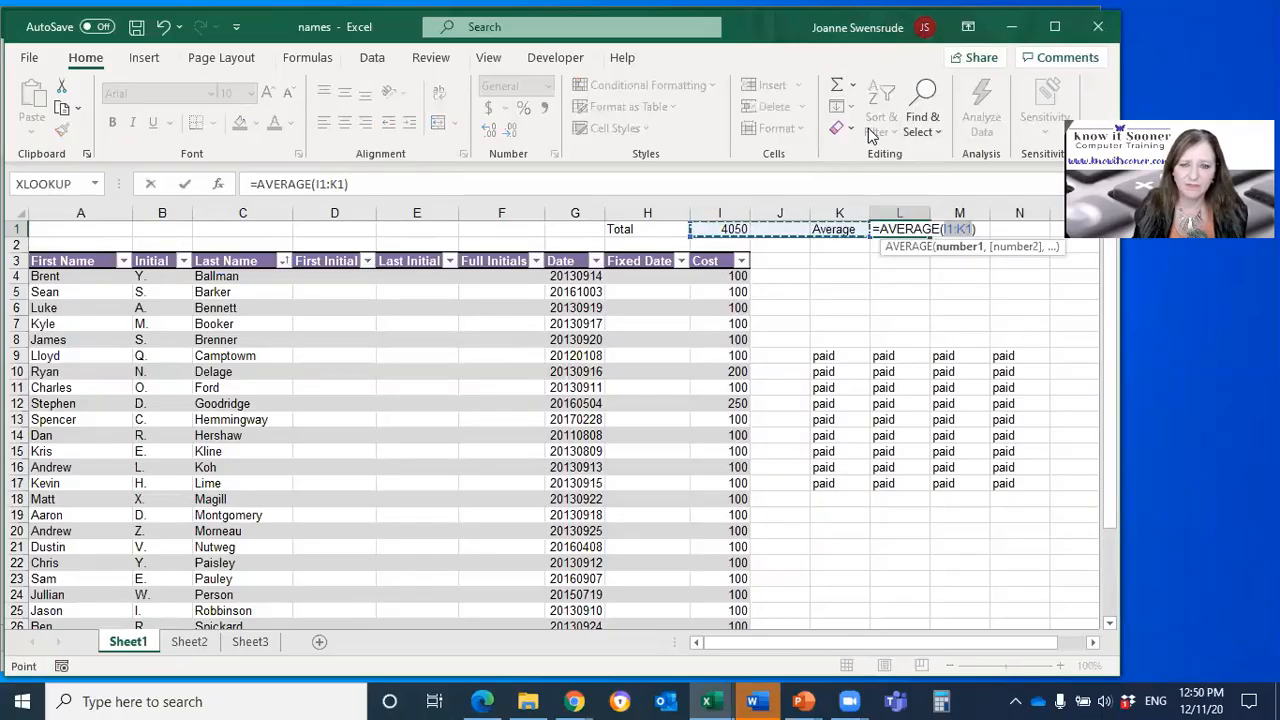
left_click(716, 246)
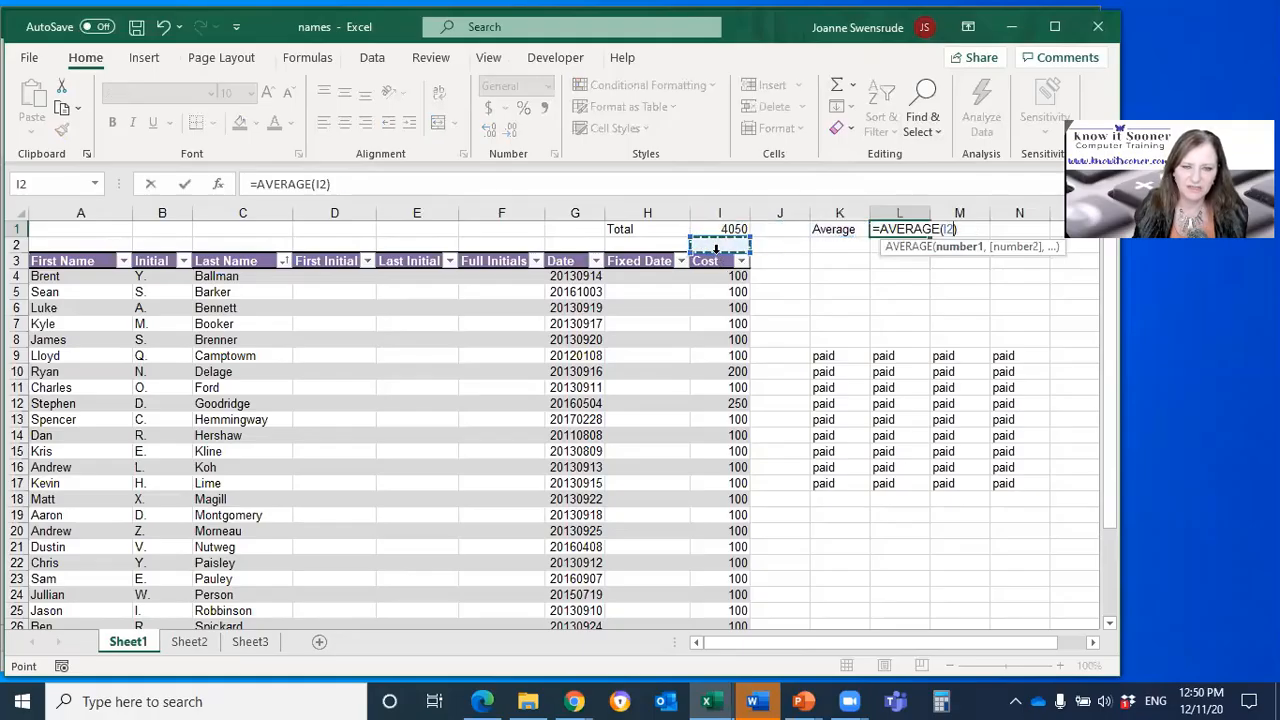
left_click(716, 249)
left_click(714, 259)
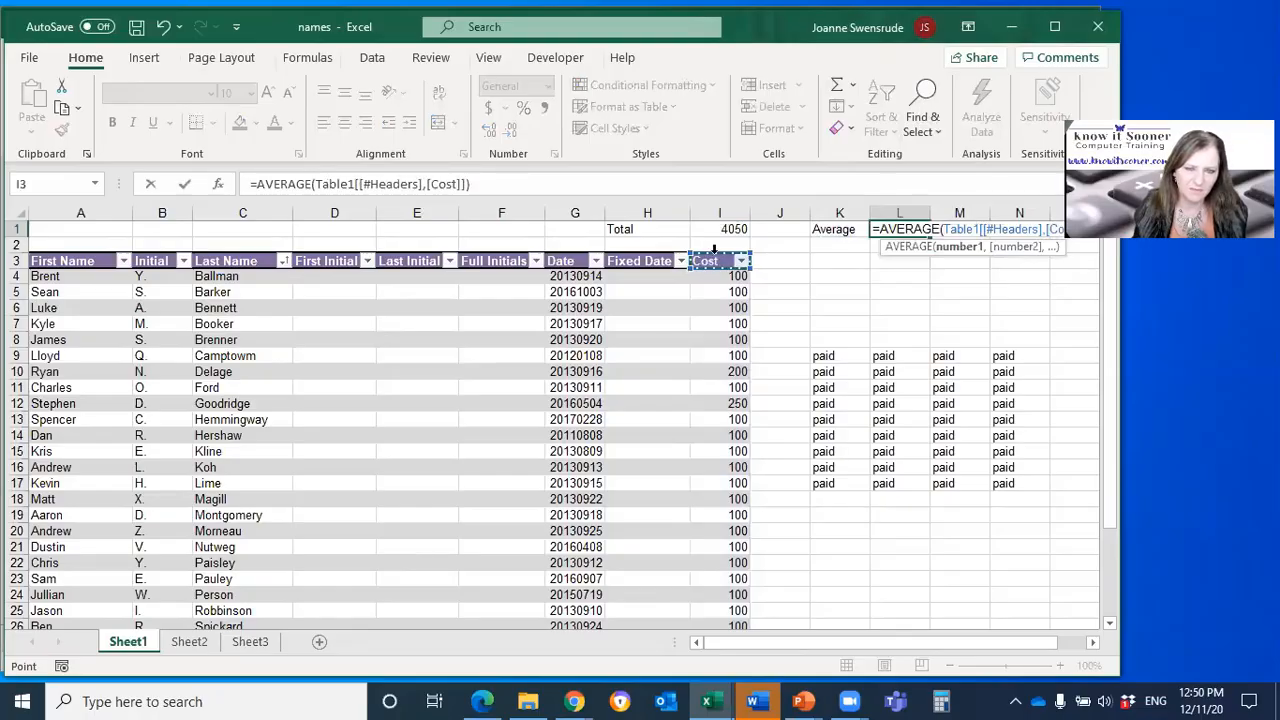
left_click(714, 250)
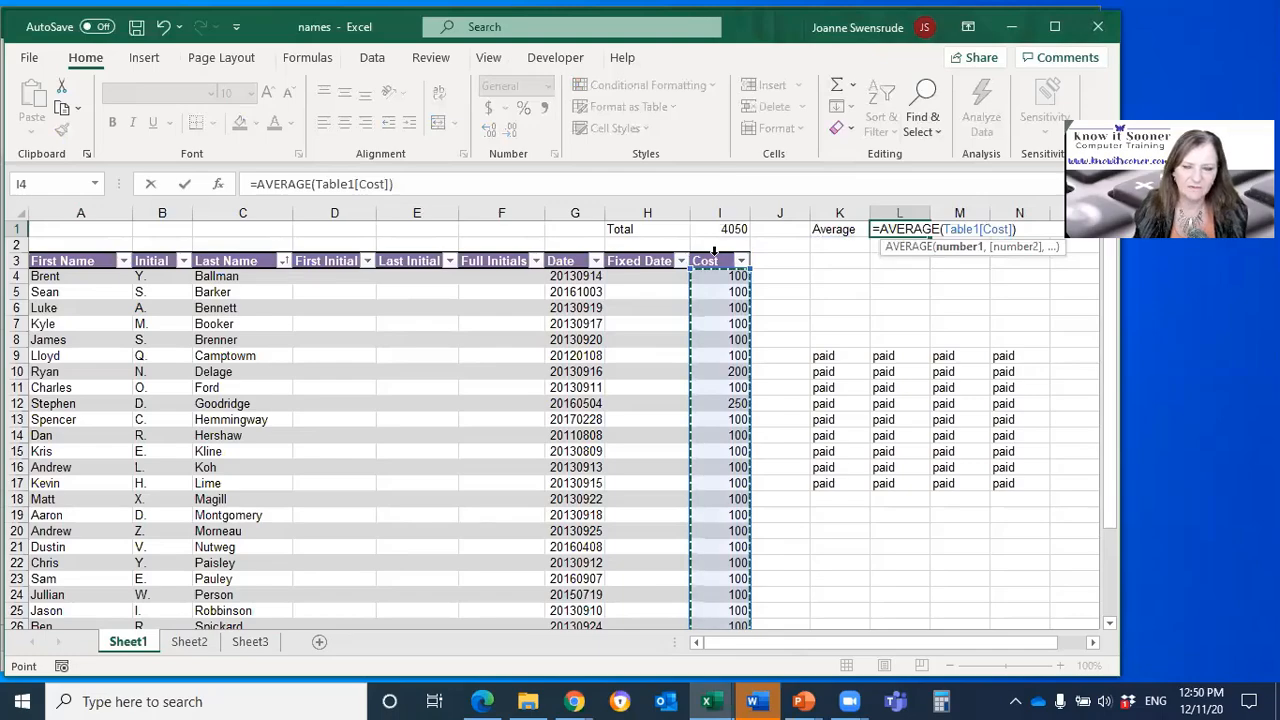
key("Return")
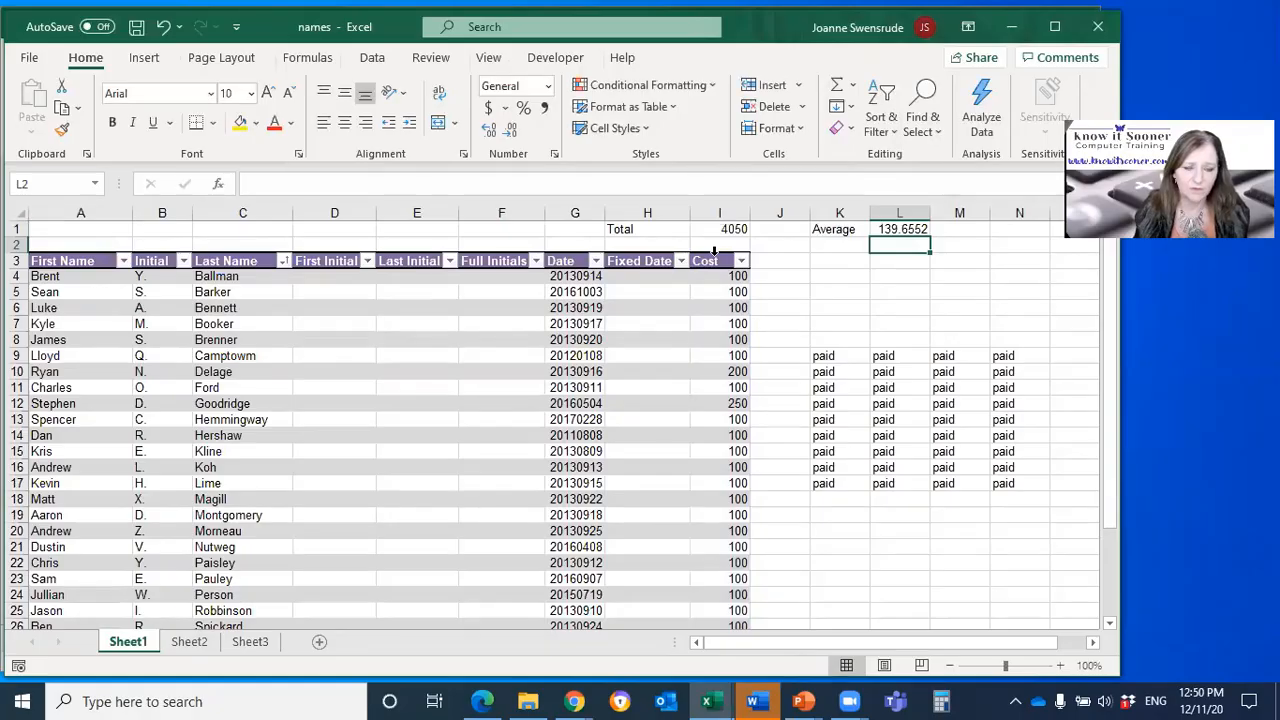
left_click(457, 340)
left_click(580, 356)
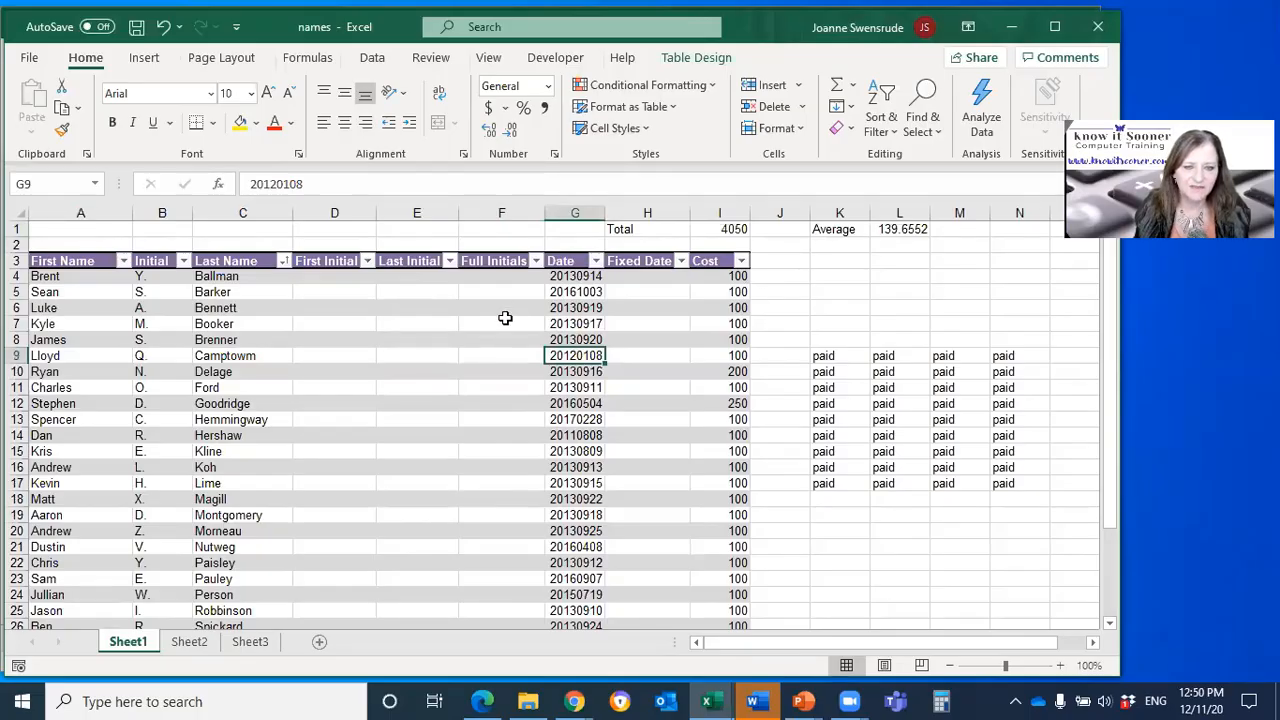
left_click(249, 355)
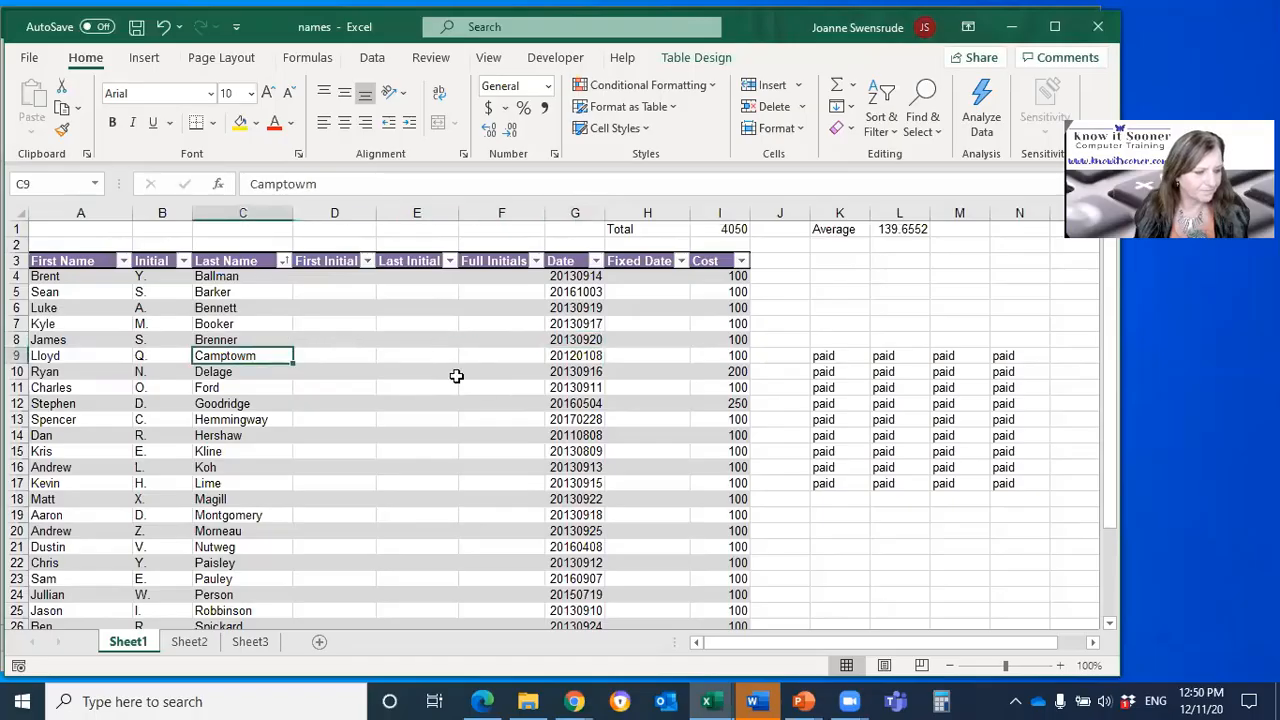
left_click(727, 430)
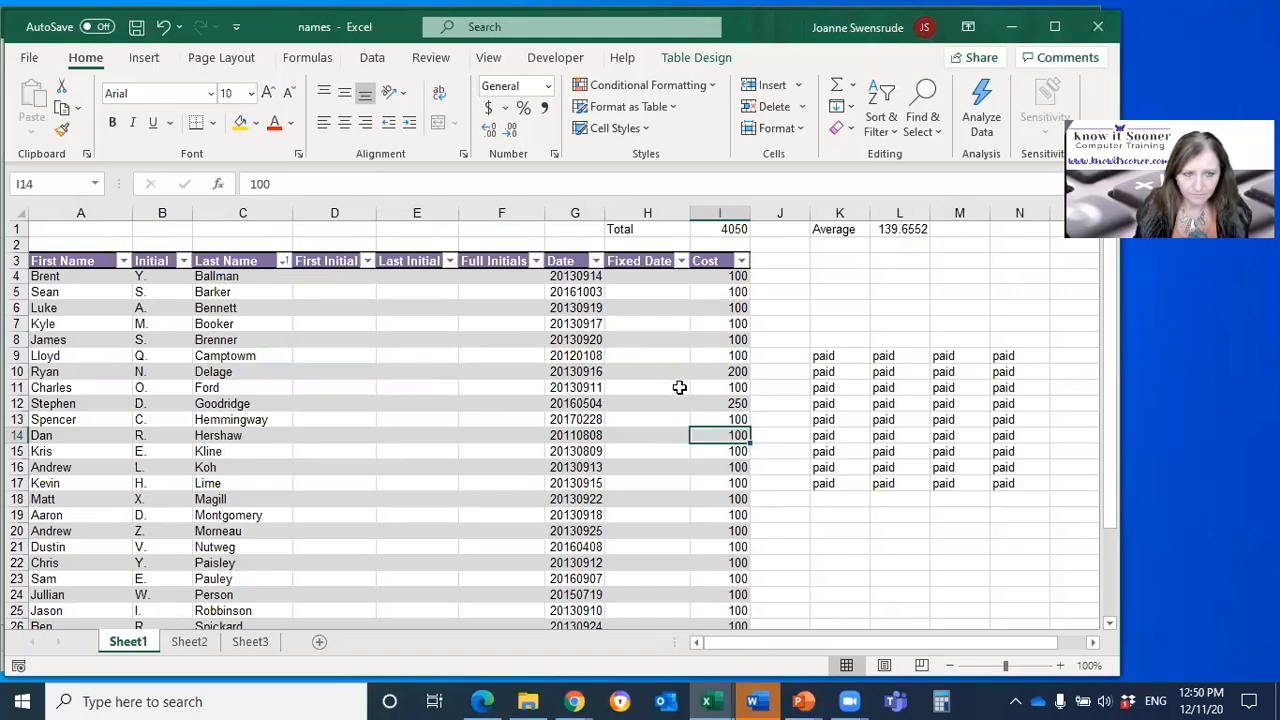
Step: Enter B as the First Initial in D4, fill it down to row 19 and convert the fill to Flash Fill
left_click(325, 277)
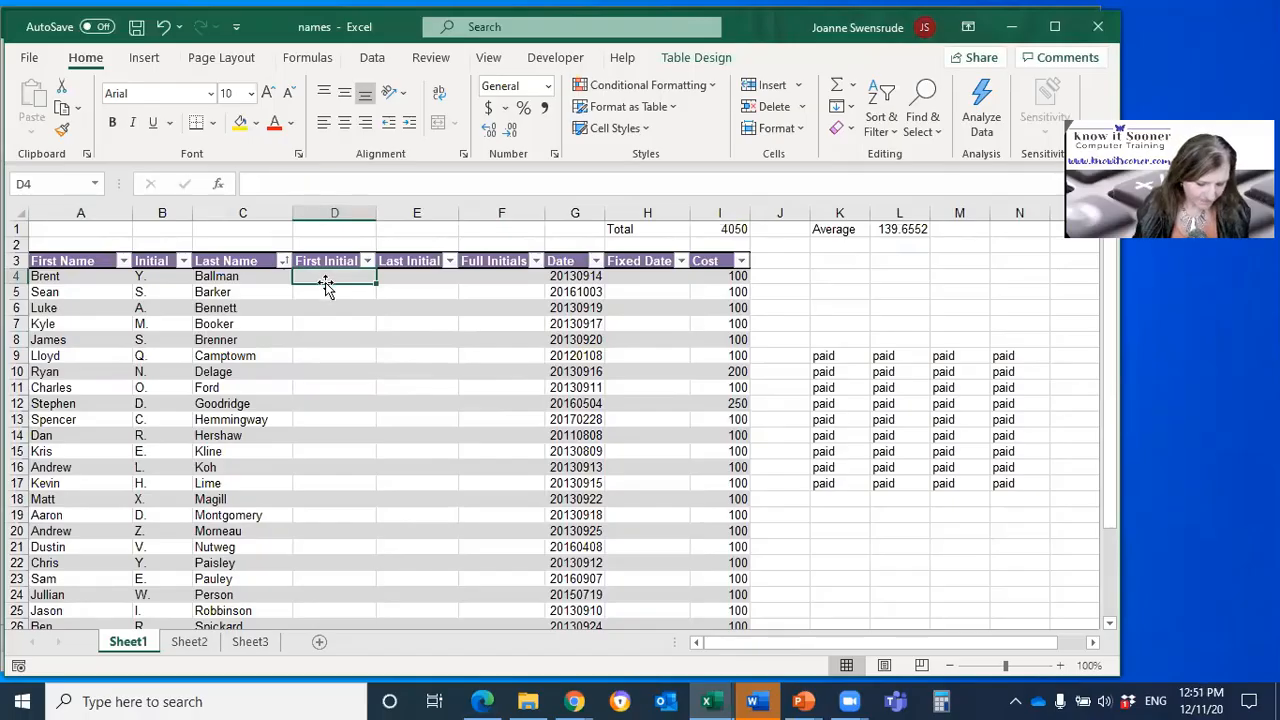
type("B")
key("Return")
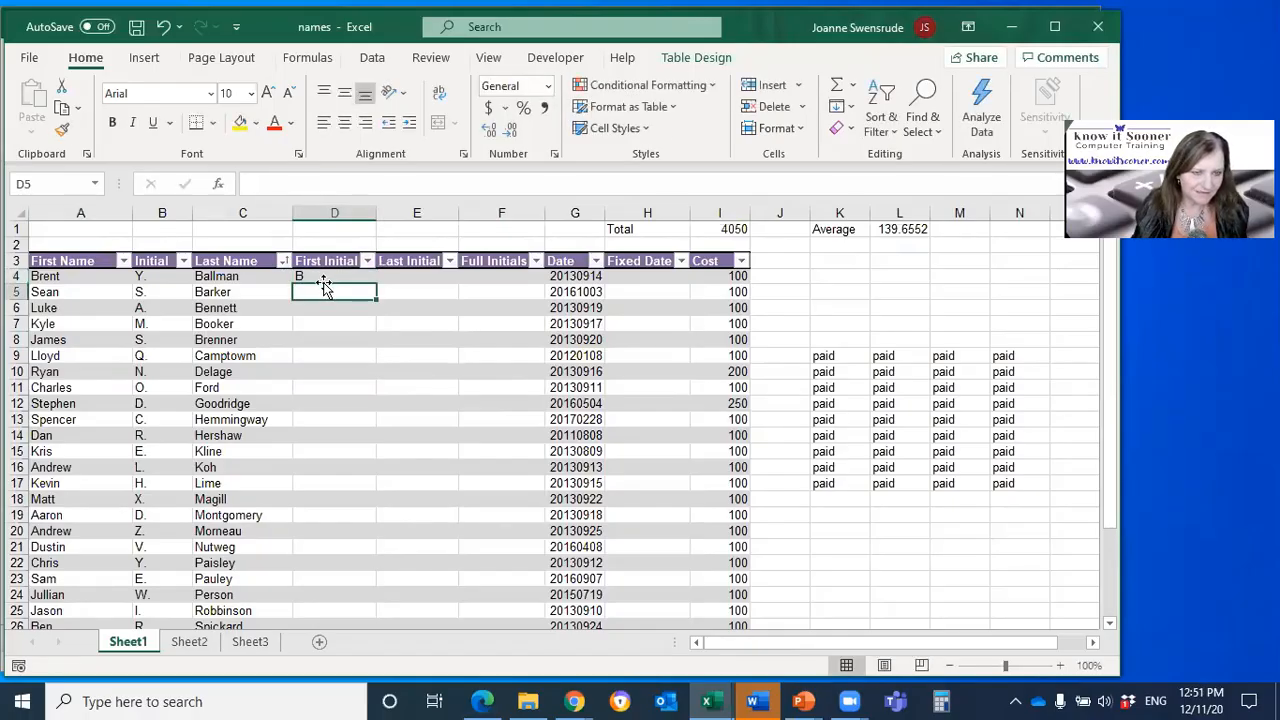
key("Up")
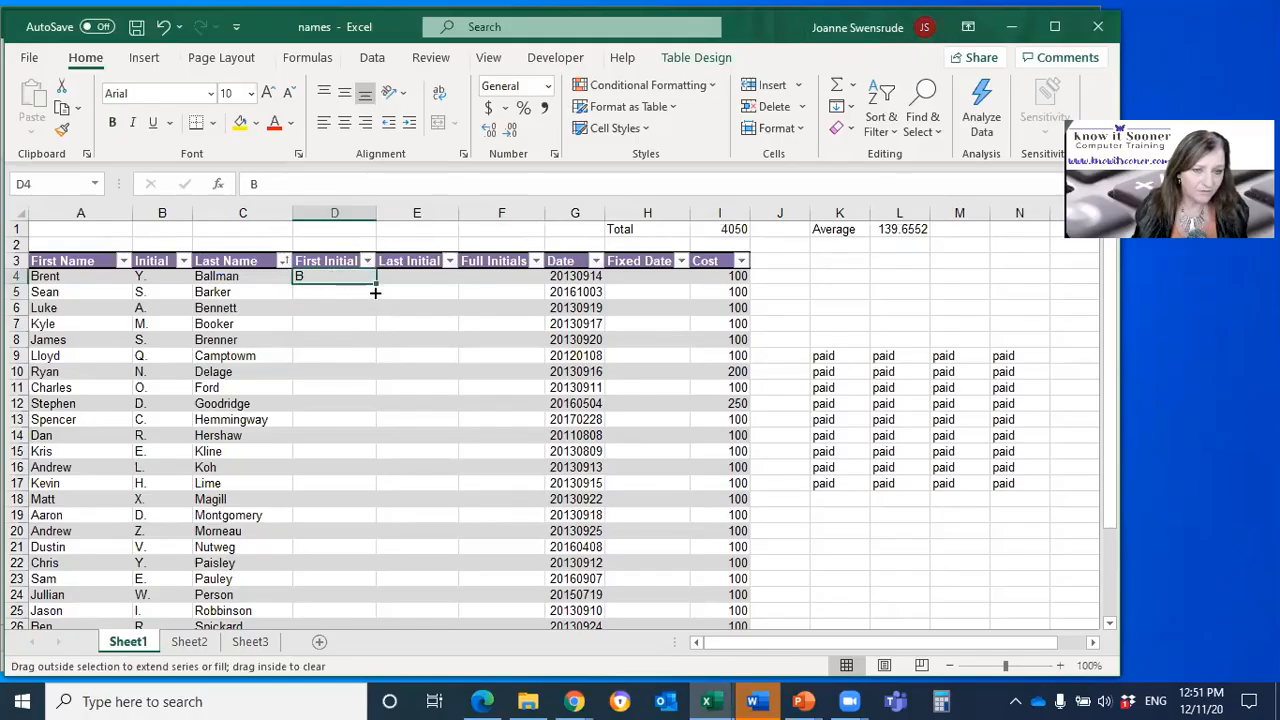
left_click_drag(375, 289, 366, 530)
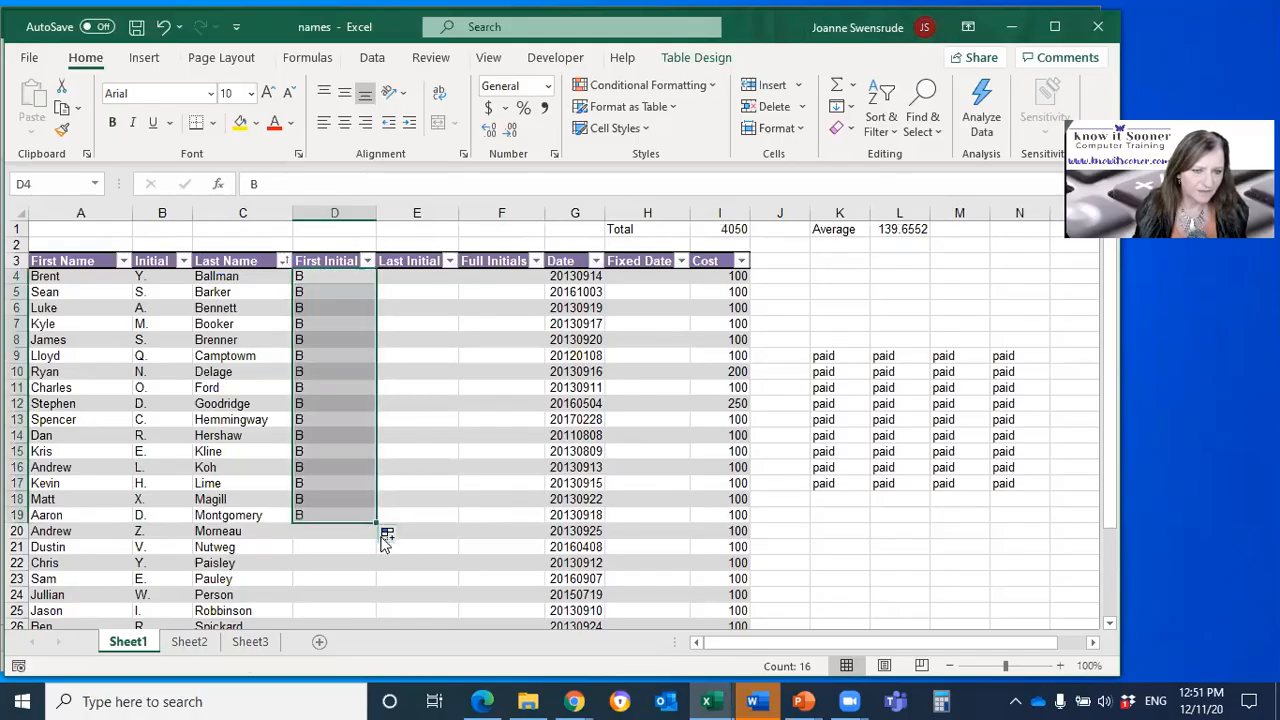
left_click(389, 538)
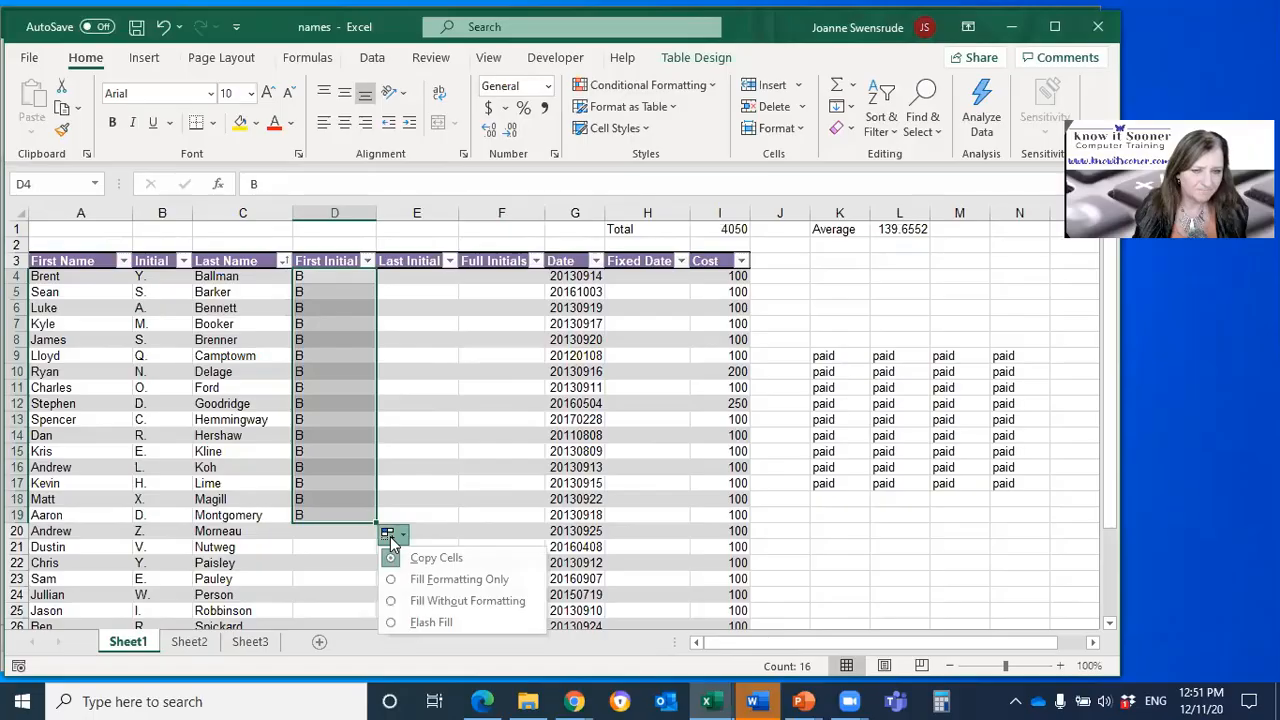
left_click(431, 622)
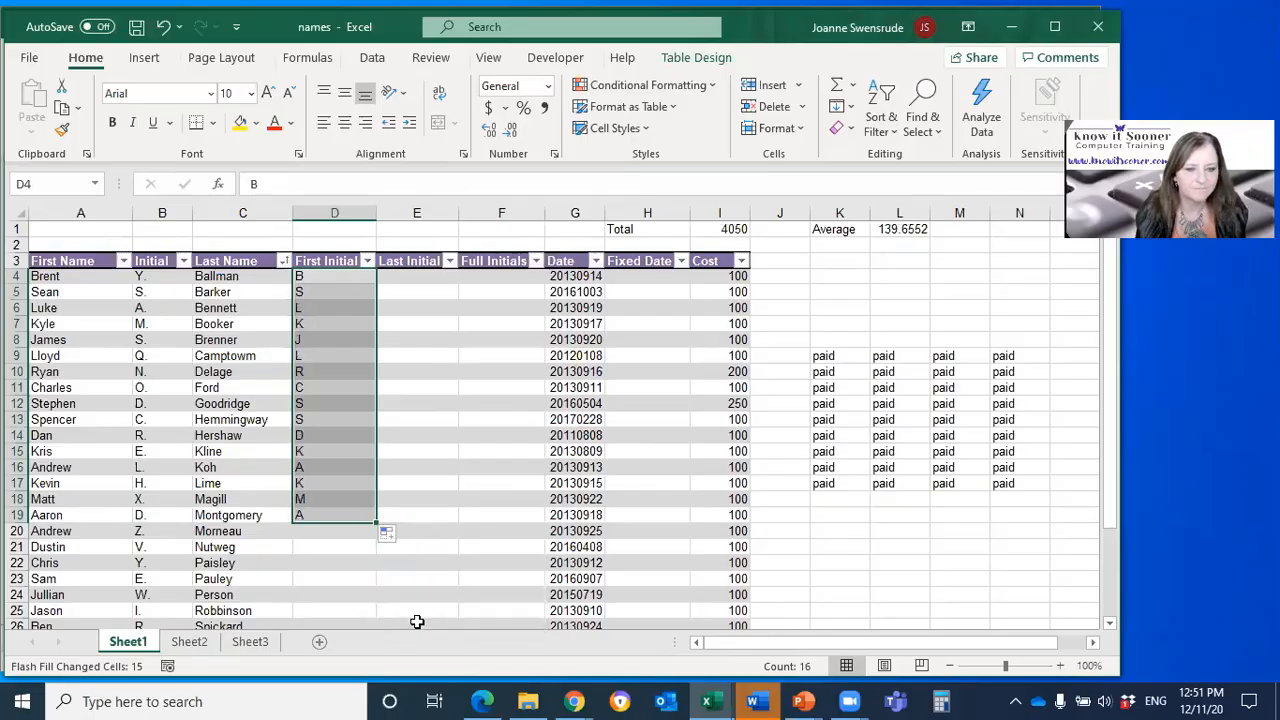
left_click(389, 538)
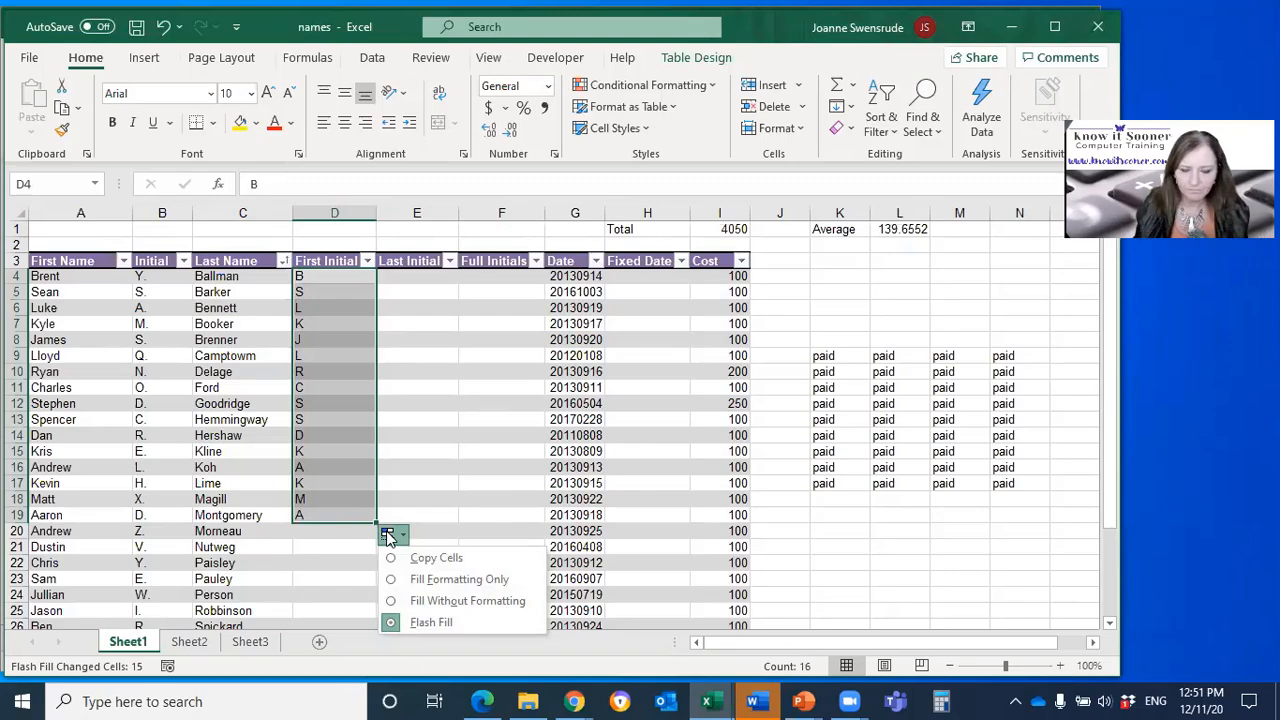
Step: Fill the Cost value in I4 down to I18 and try to apply Flash Fill to the filled range
left_click(707, 277)
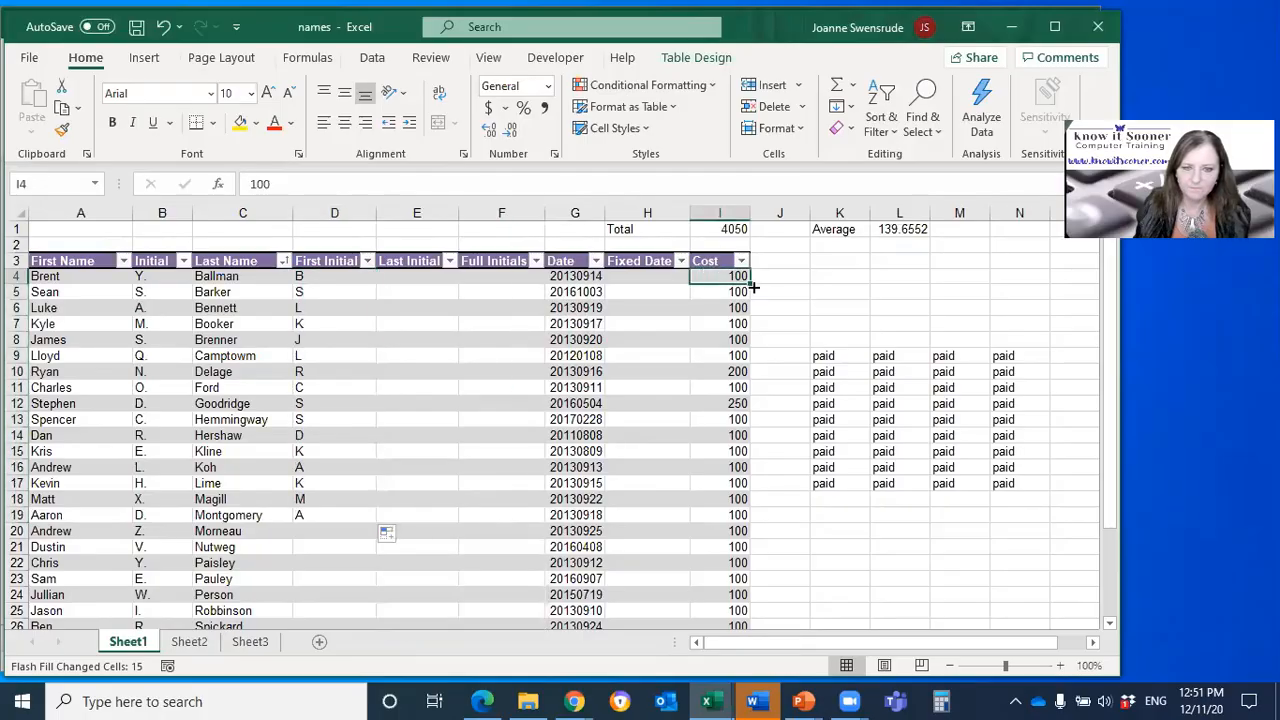
left_click_drag(754, 287, 763, 504)
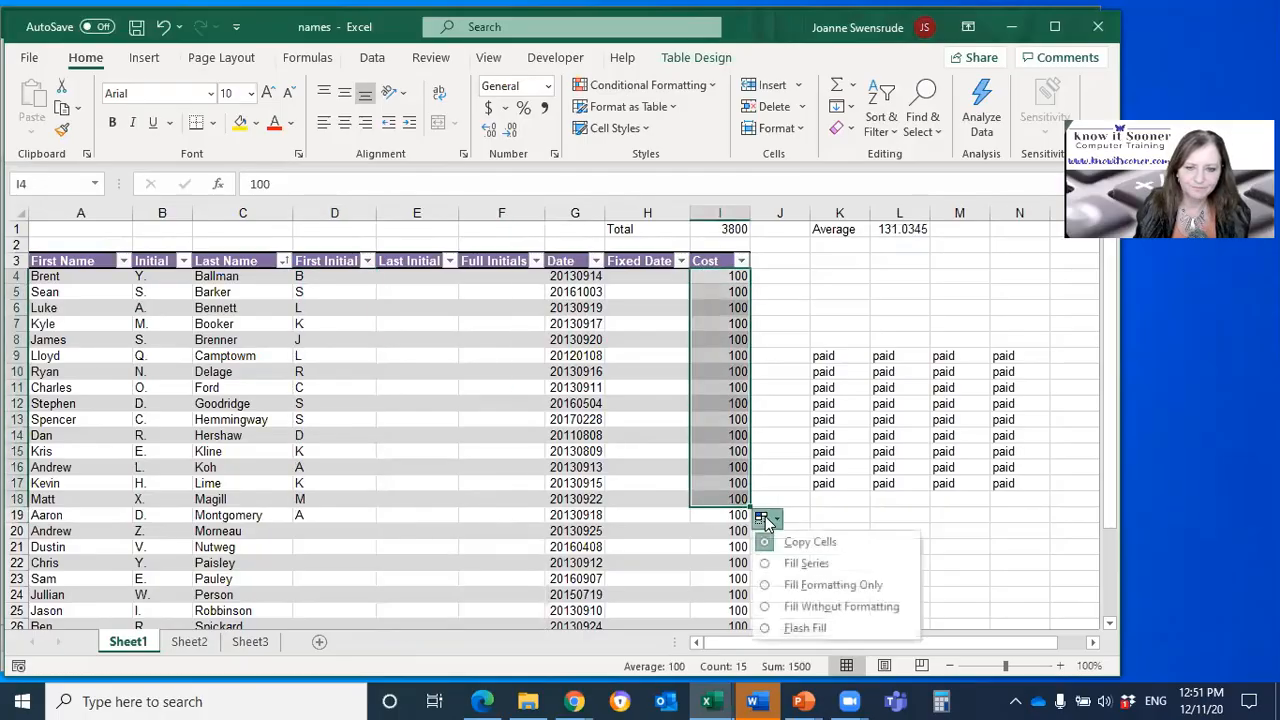
left_click(797, 628)
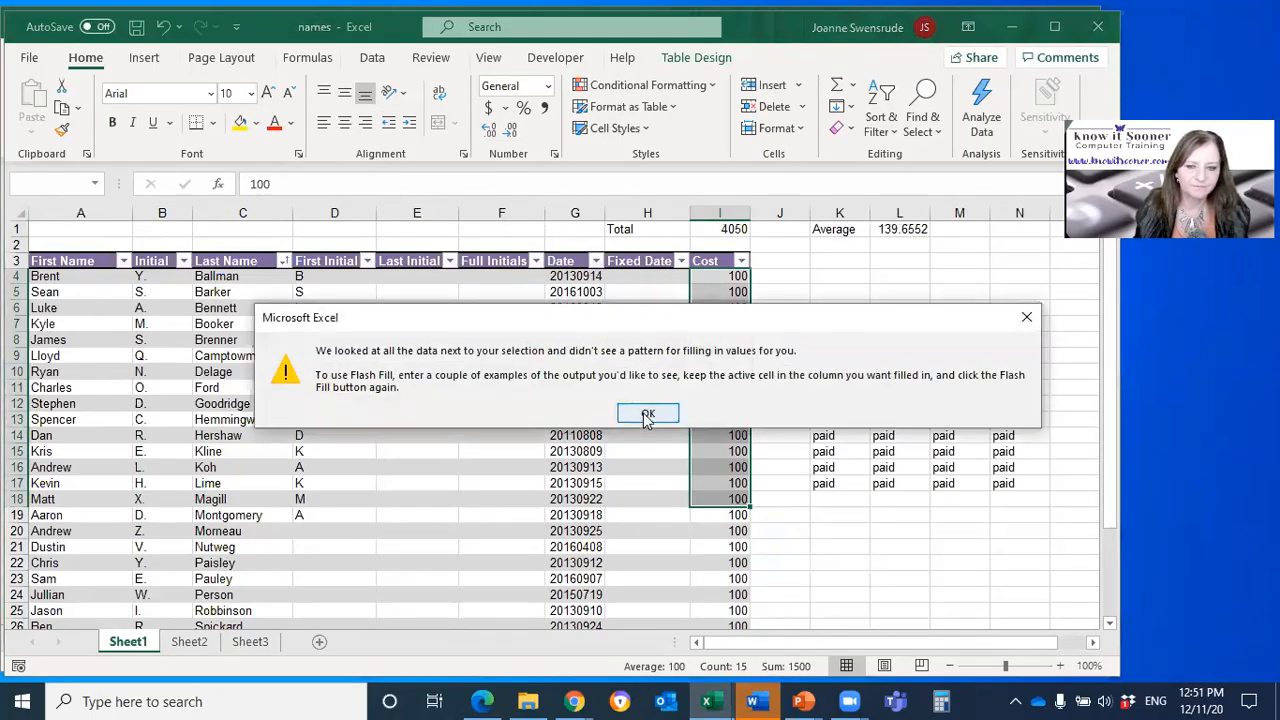
left_click(647, 414)
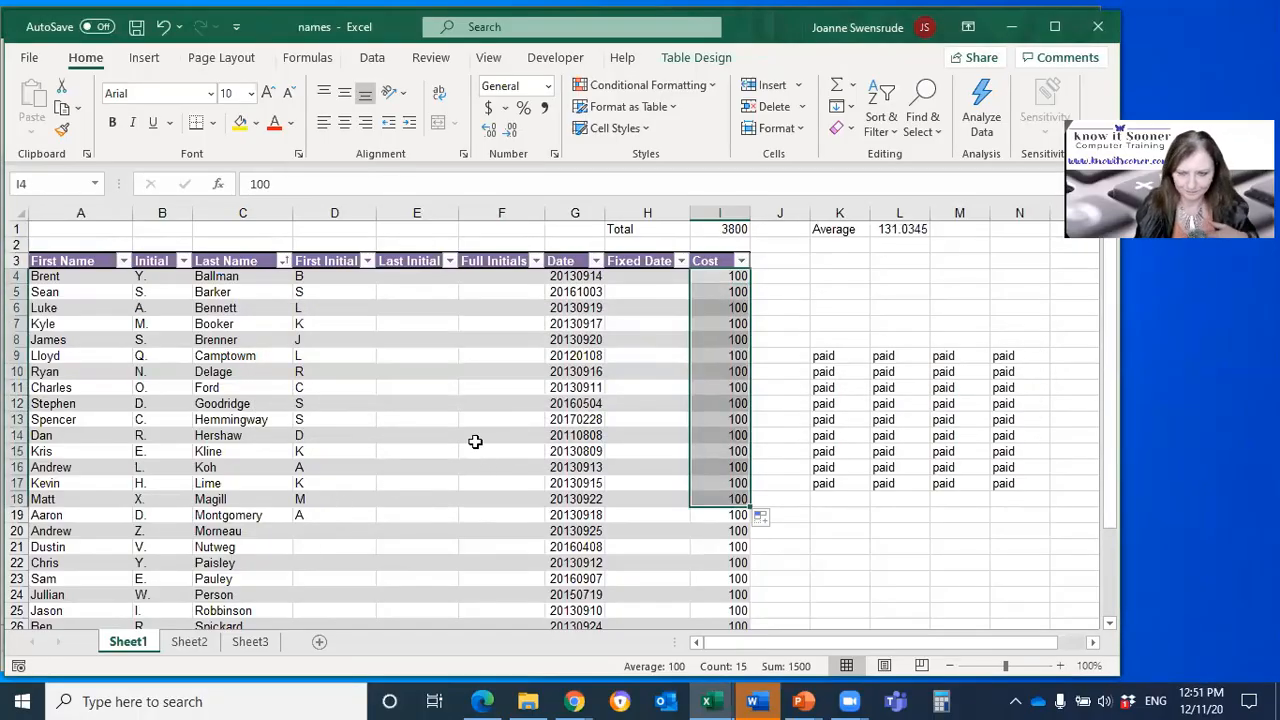
left_click(424, 419)
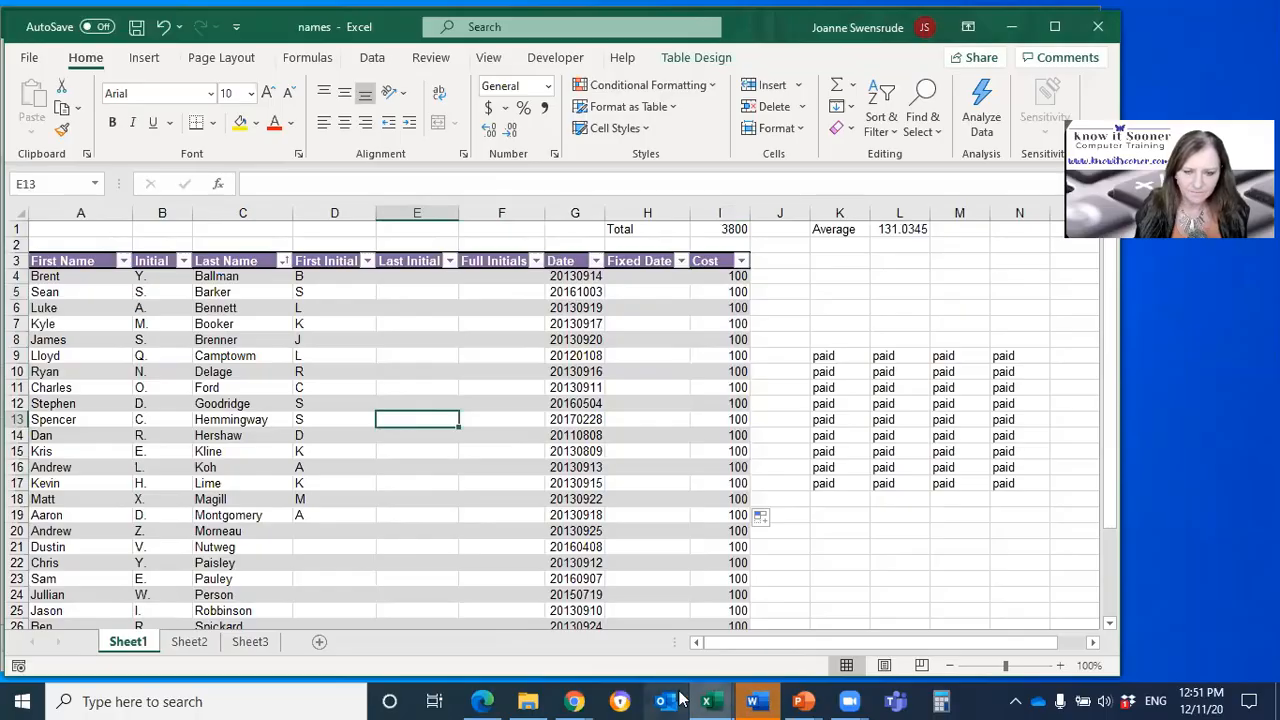
Step: Switch to the "absolute and functions practice" workbook and look through the #1 Comp sheet down to its TOTAL row and back
mouse_move(712, 700)
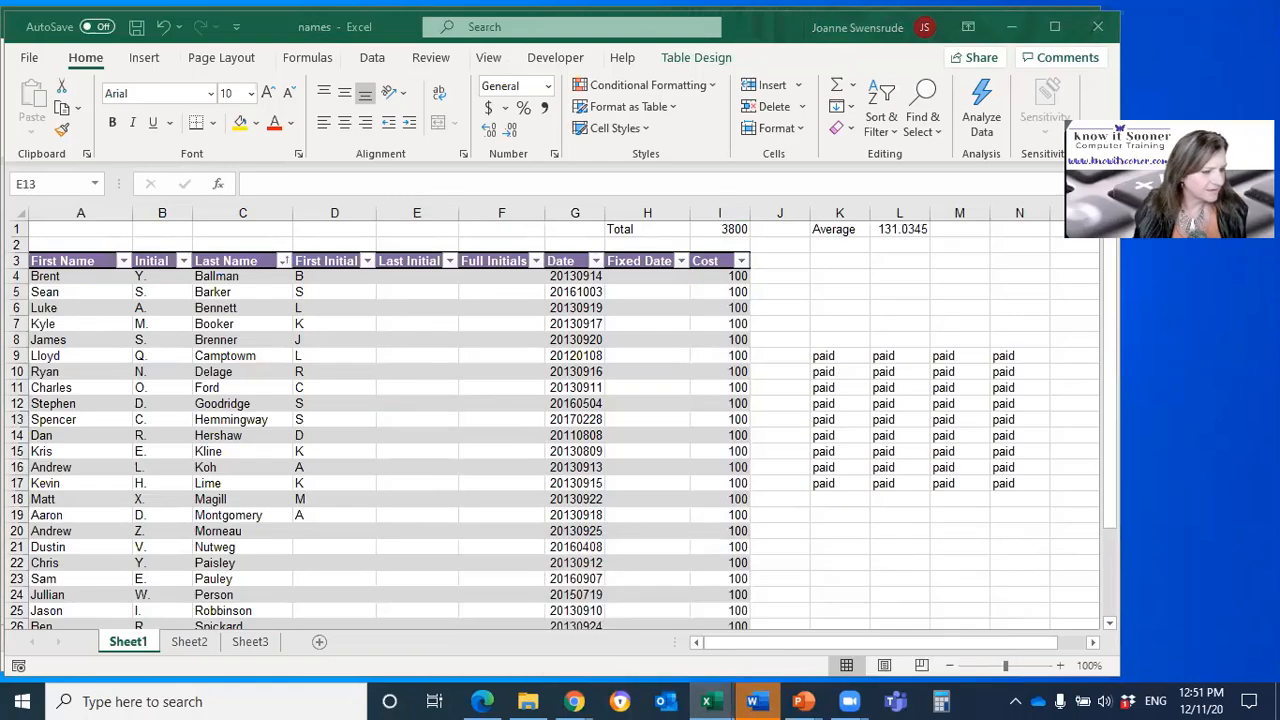
left_click(514, 608)
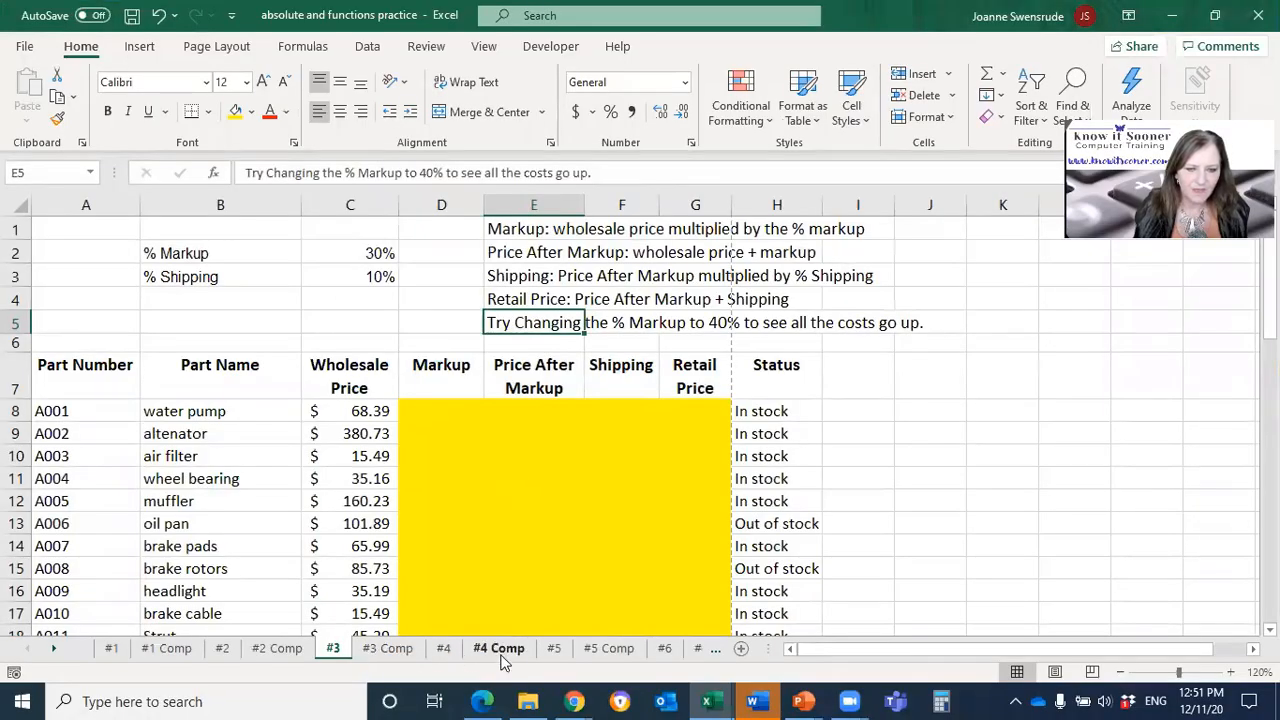
left_click(168, 650)
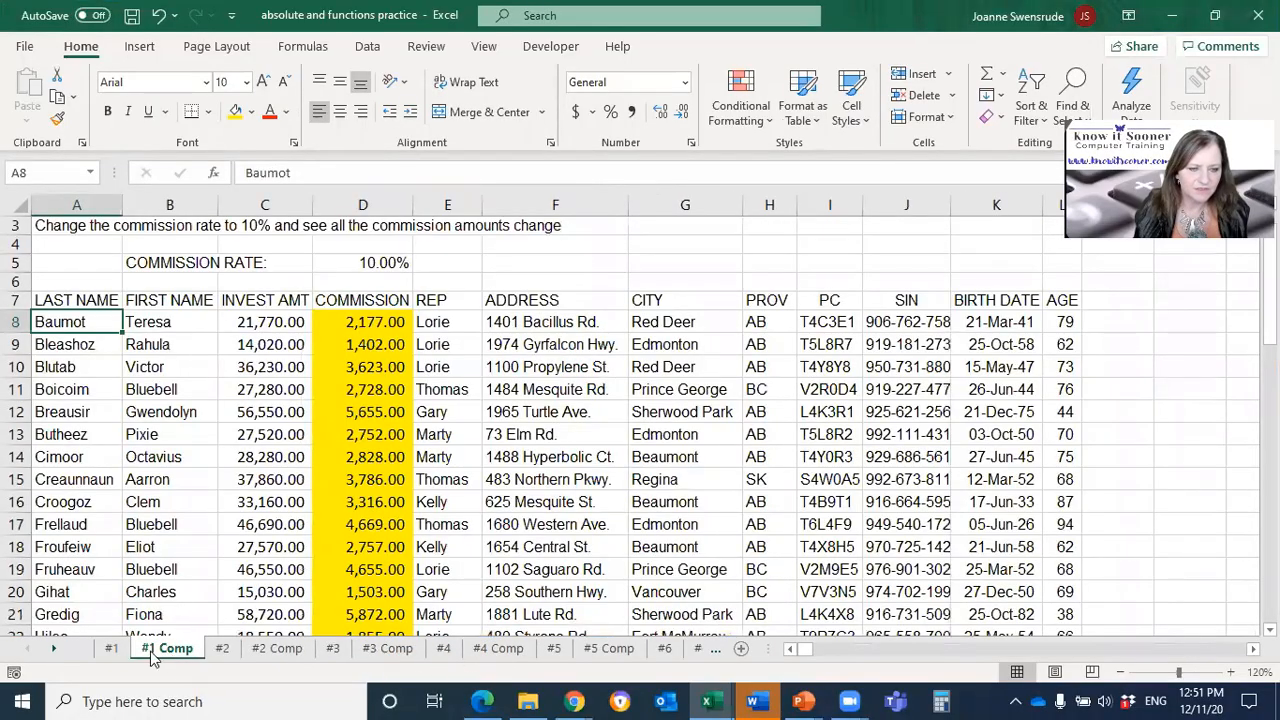
left_click(465, 367)
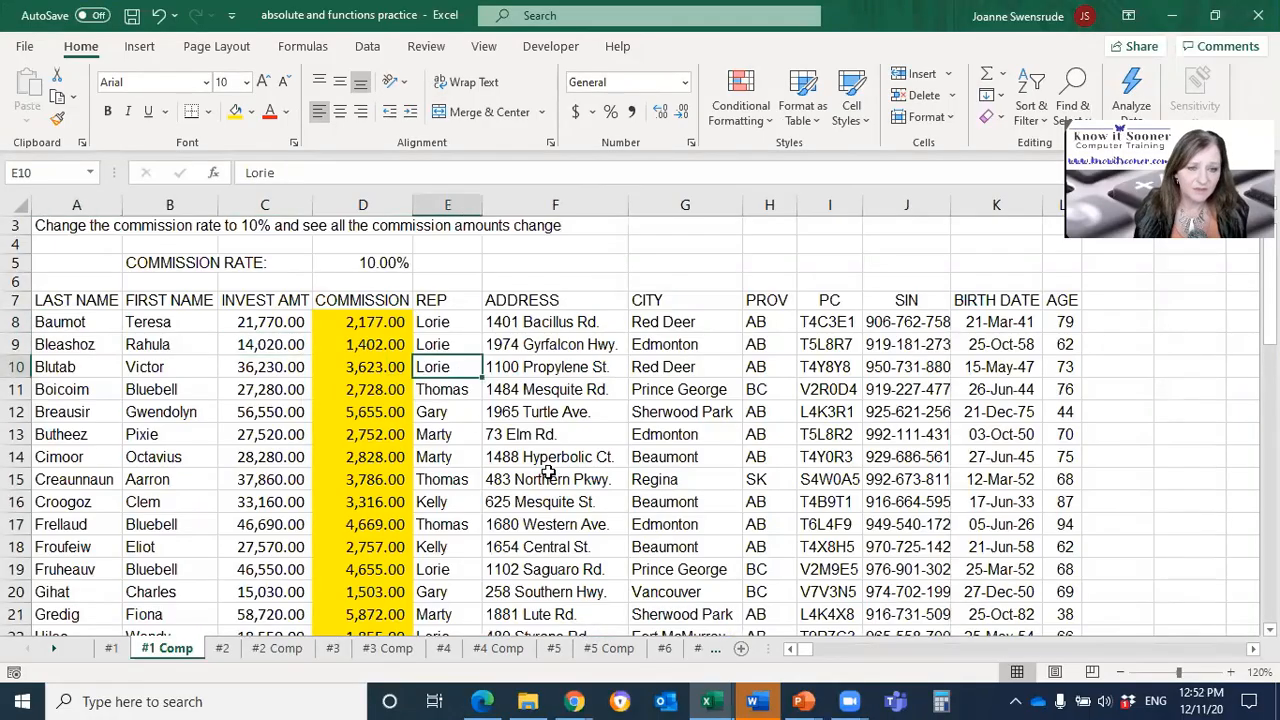
scroll(548, 472, "down", 17)
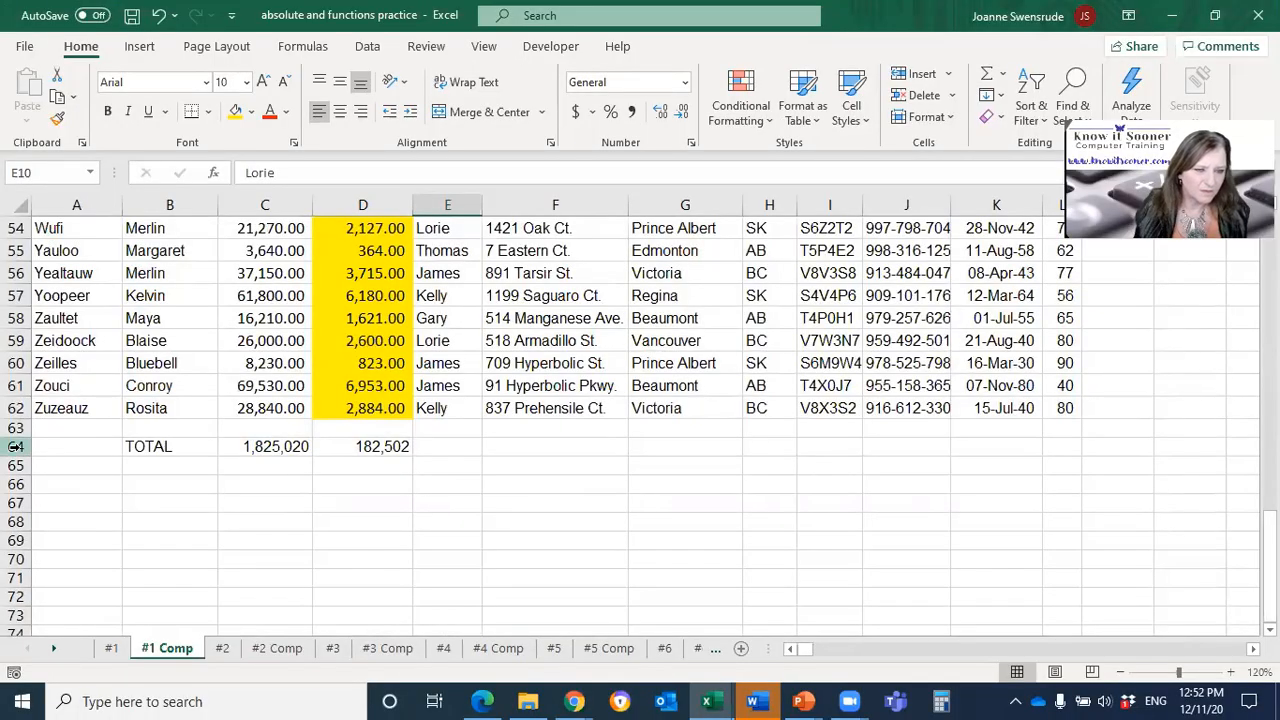
scroll(640, 495, "up", 18)
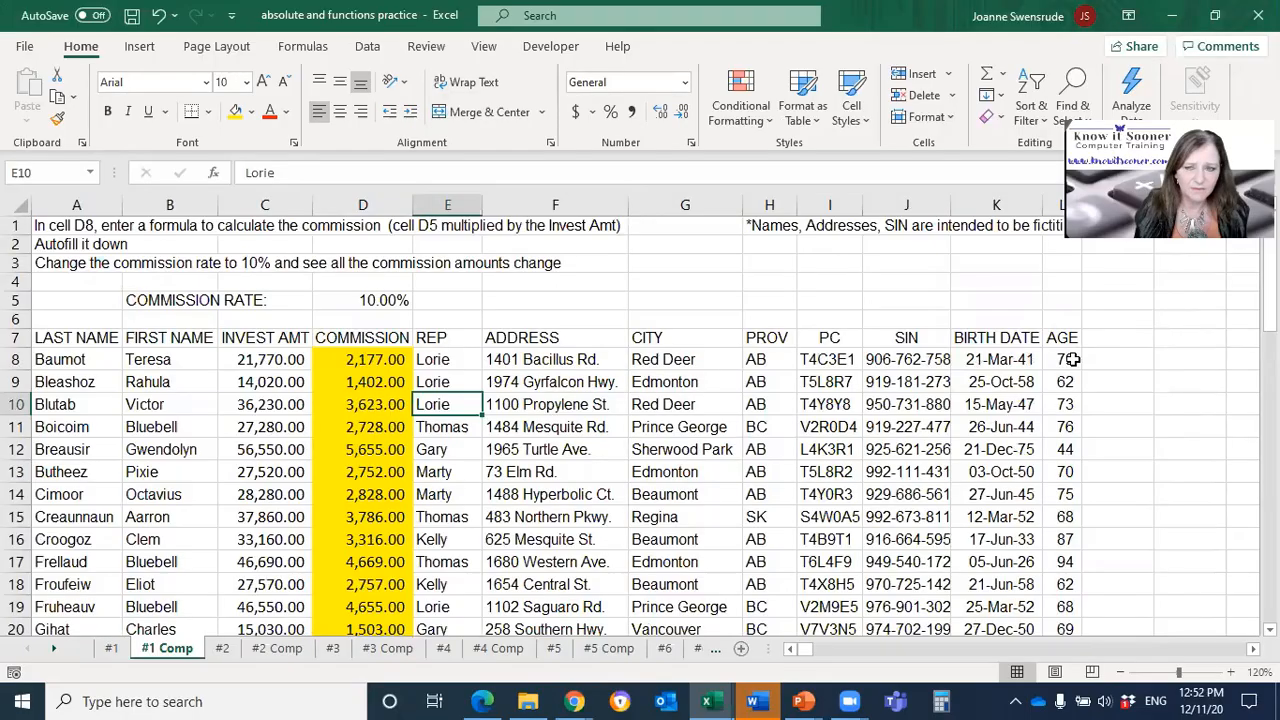
Step: Show the print preview of the #1 Comp sheet and page through it to page 3
left_click(25, 48)
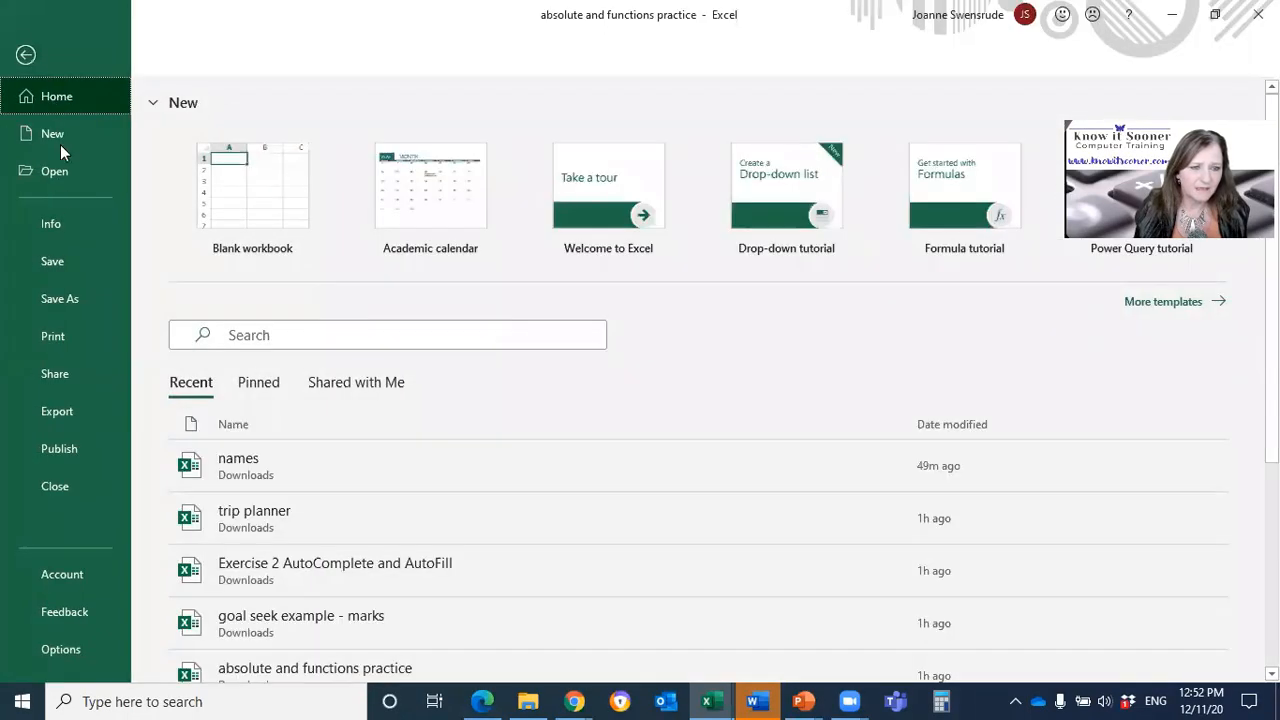
left_click(30, 336)
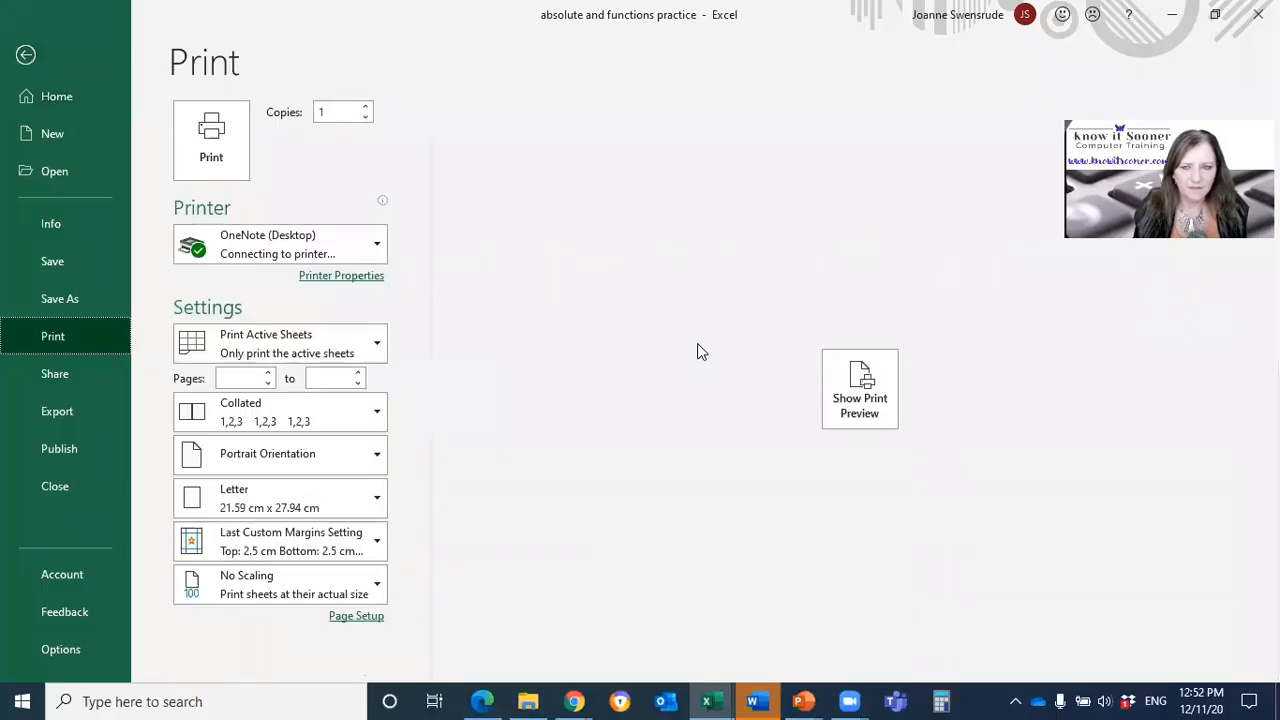
left_click(852, 372)
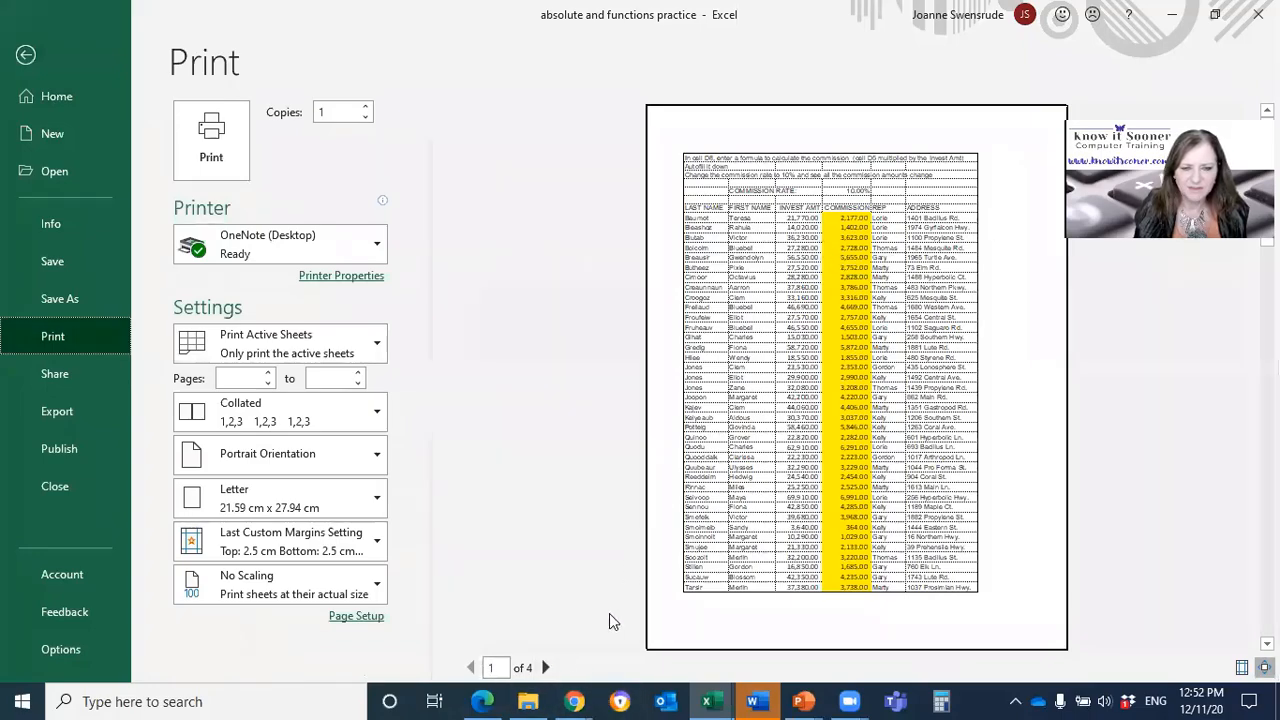
left_click(545, 667)
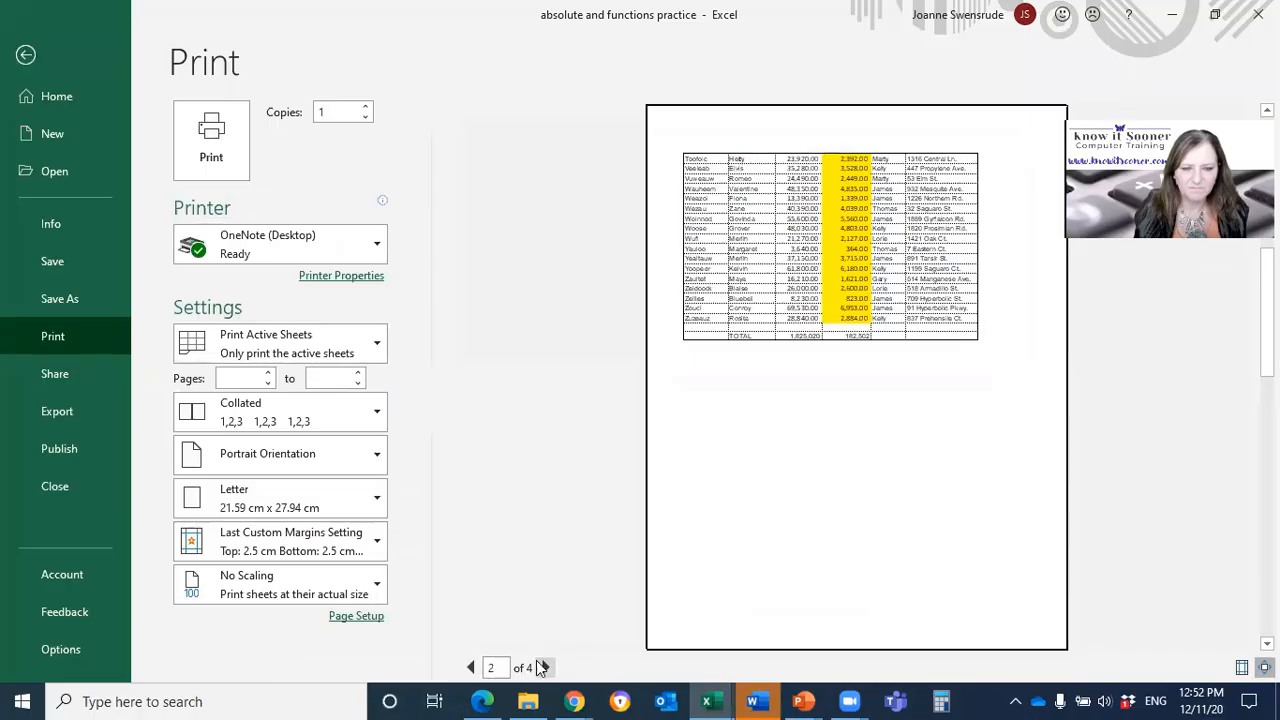
left_click(543, 667)
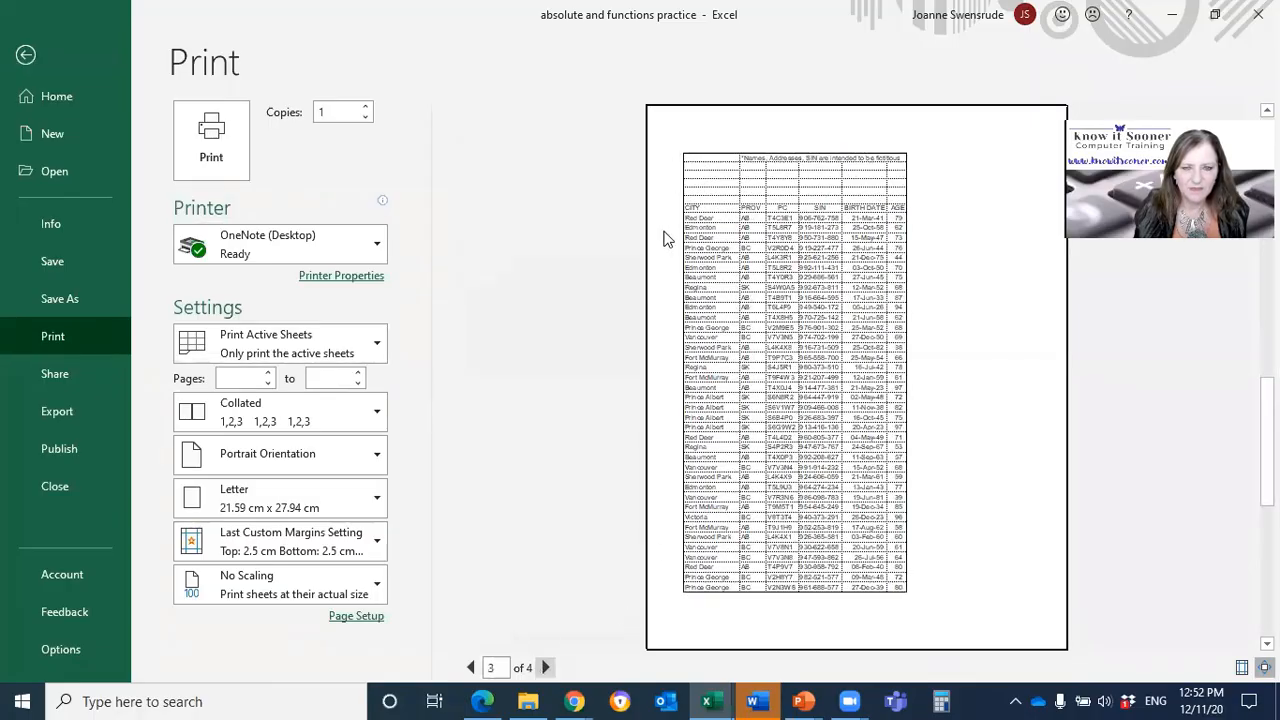
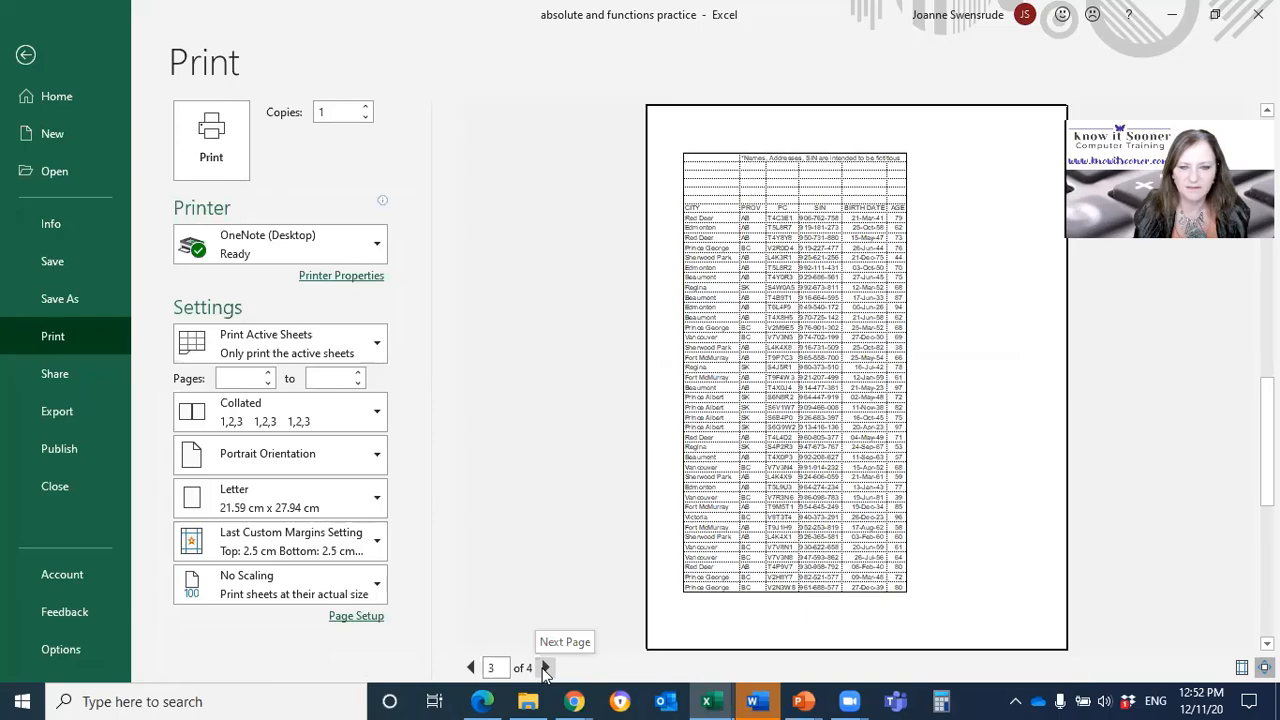
Step: Set the page orientation to Landscape and page through the print preview to page 3 and back to page 1
left_click(470, 667)
left_click(470, 667)
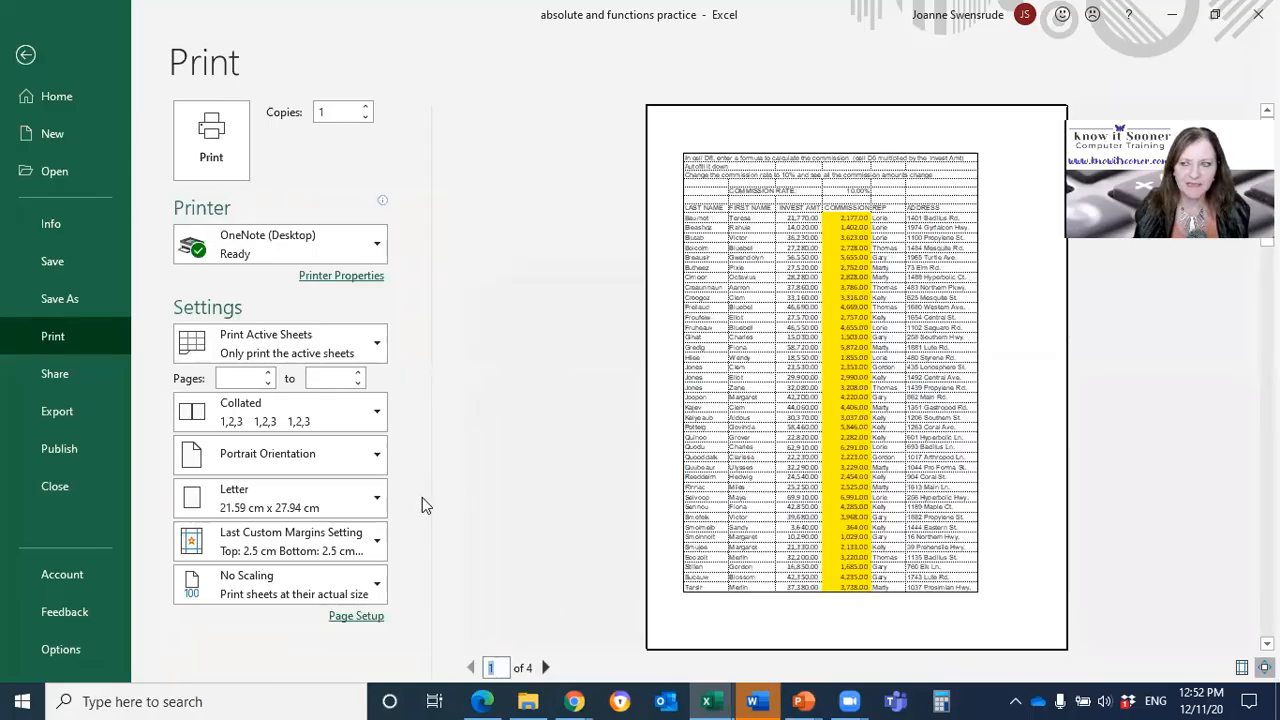
left_click(251, 466)
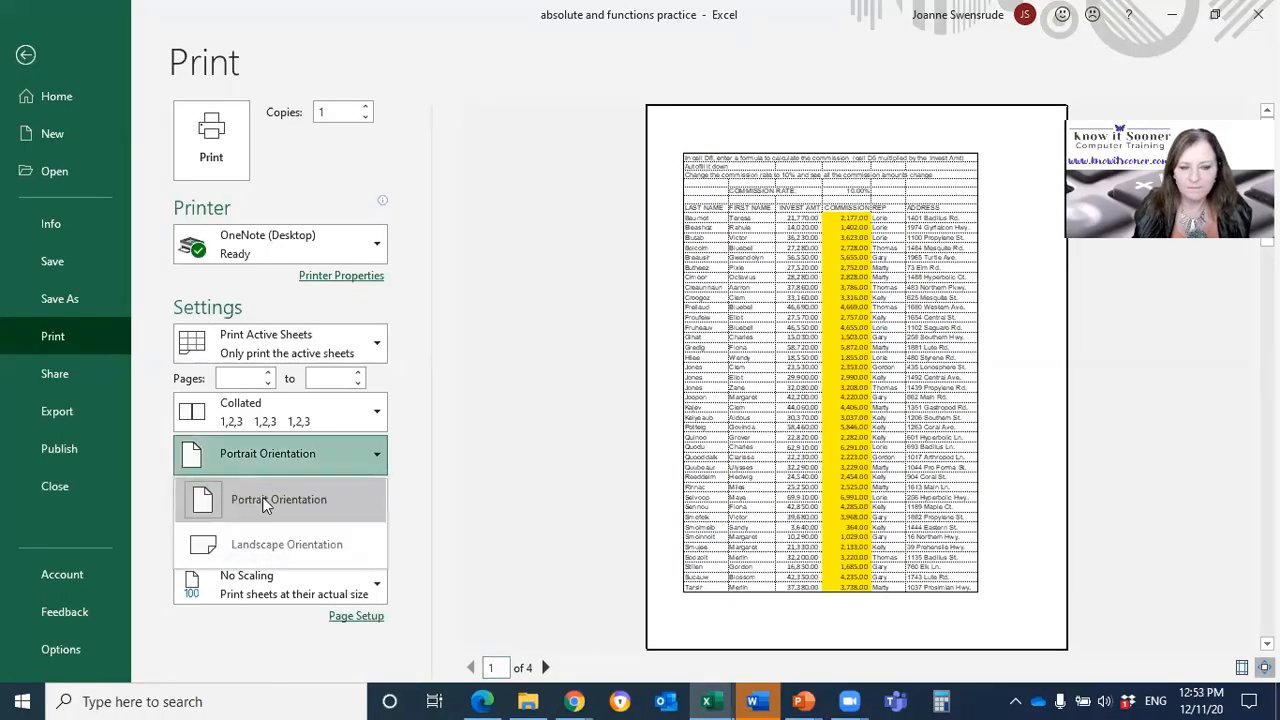
left_click(284, 548)
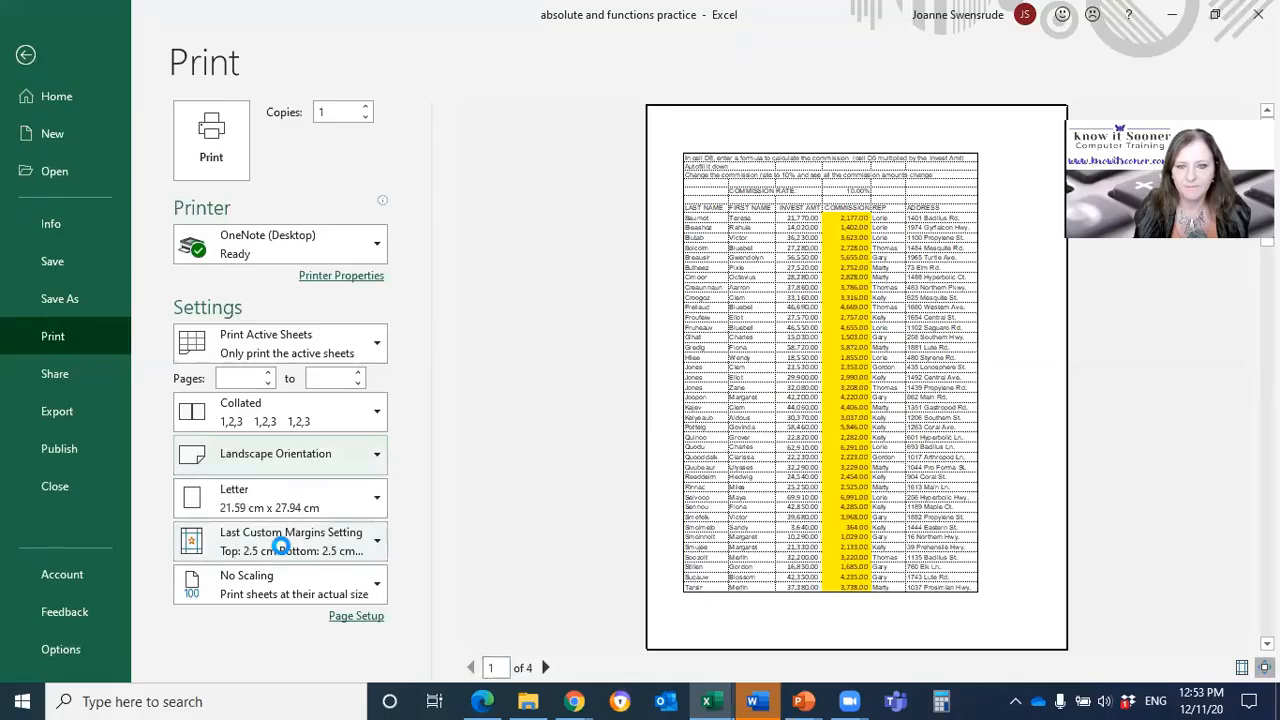
left_click(547, 668)
left_click(547, 668)
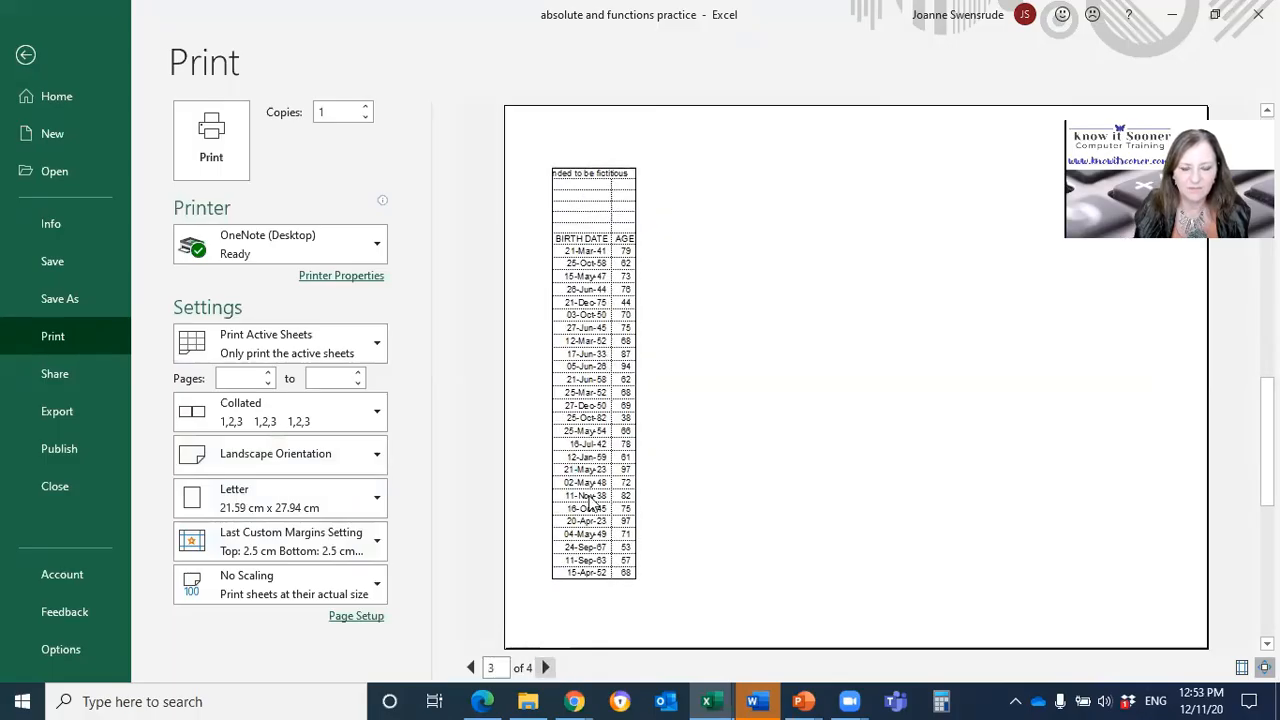
left_click(470, 668)
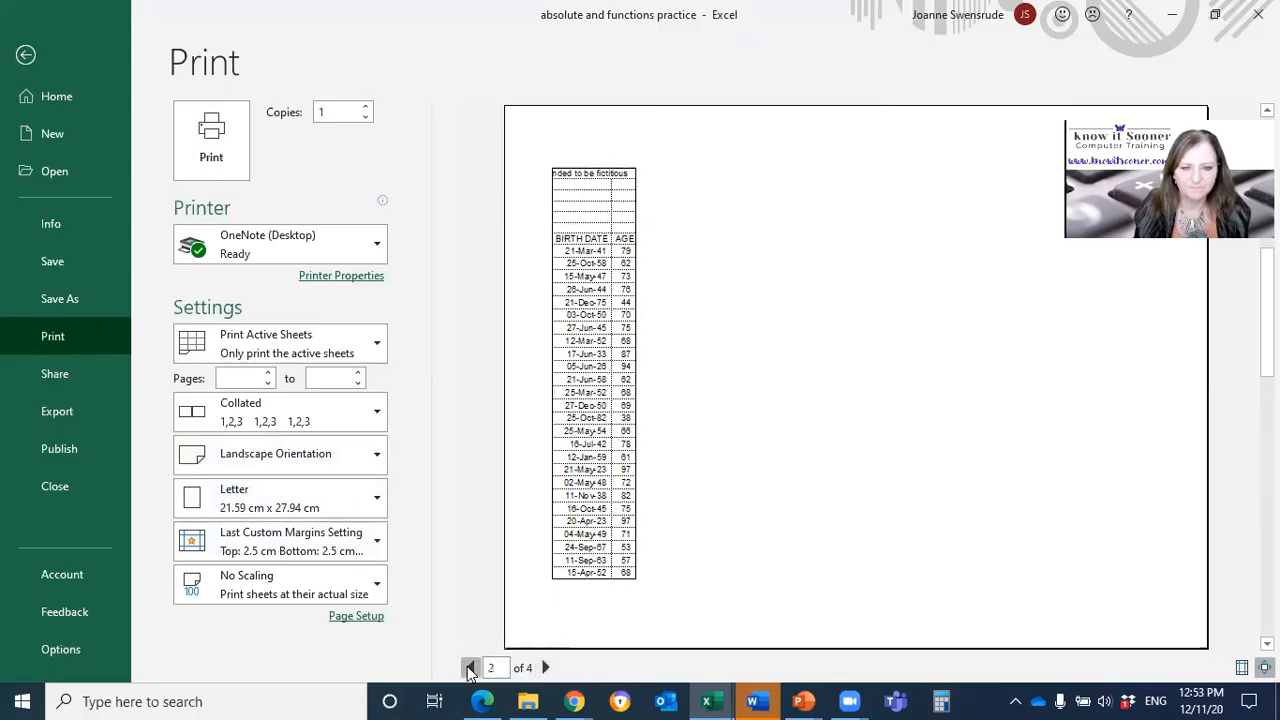
left_click(470, 668)
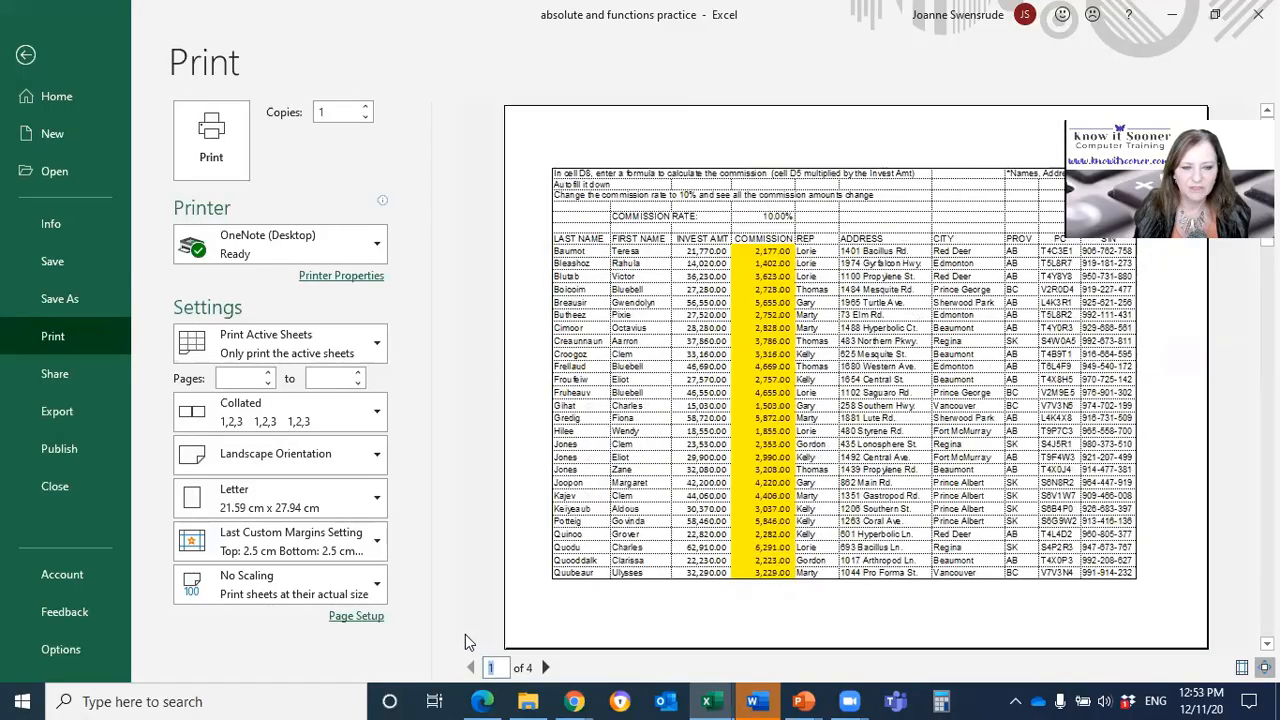
Step: Try the Fit All Columns on One Page scaling, checking both preview pages, and return the scaling to No Scaling
left_click(374, 584)
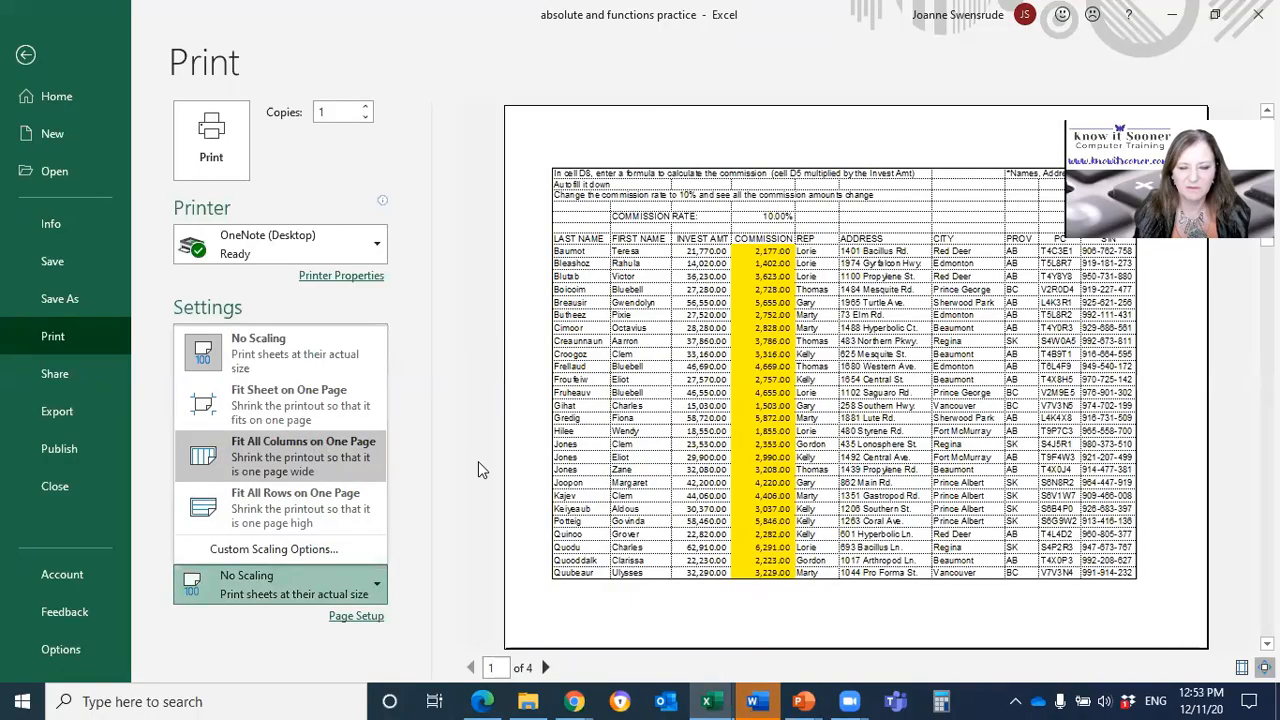
left_click(330, 457)
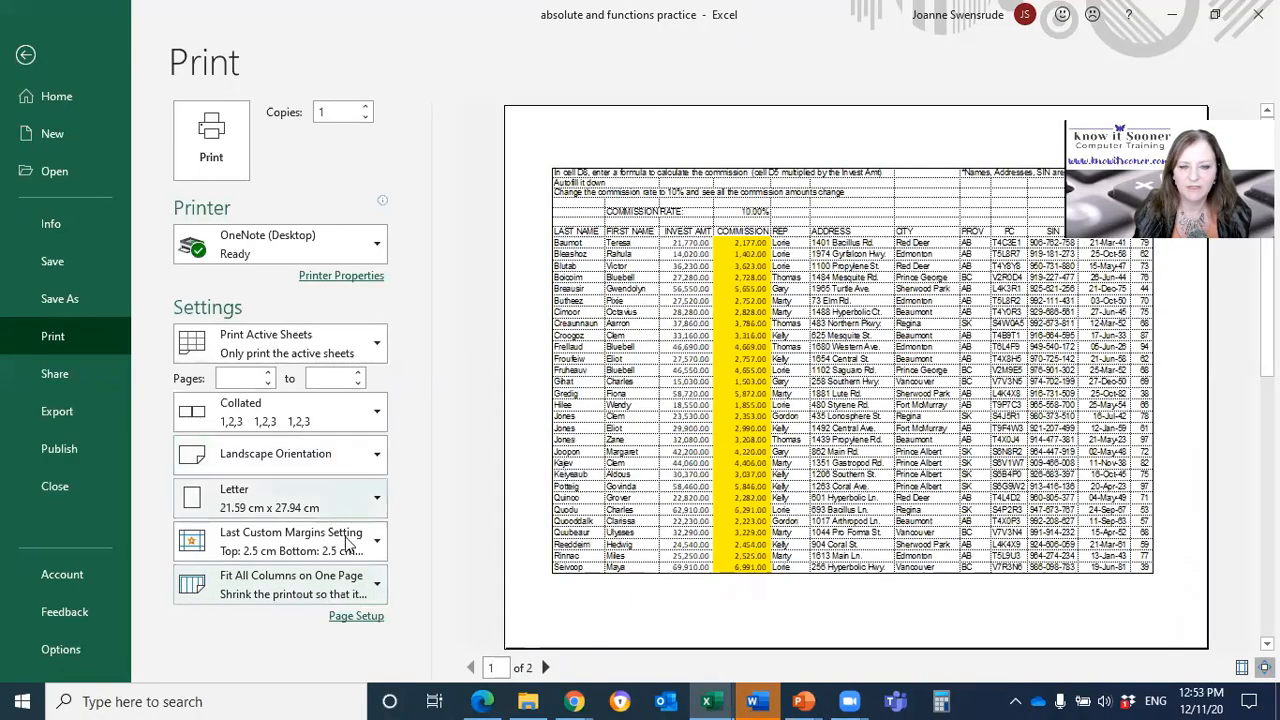
left_click(545, 667)
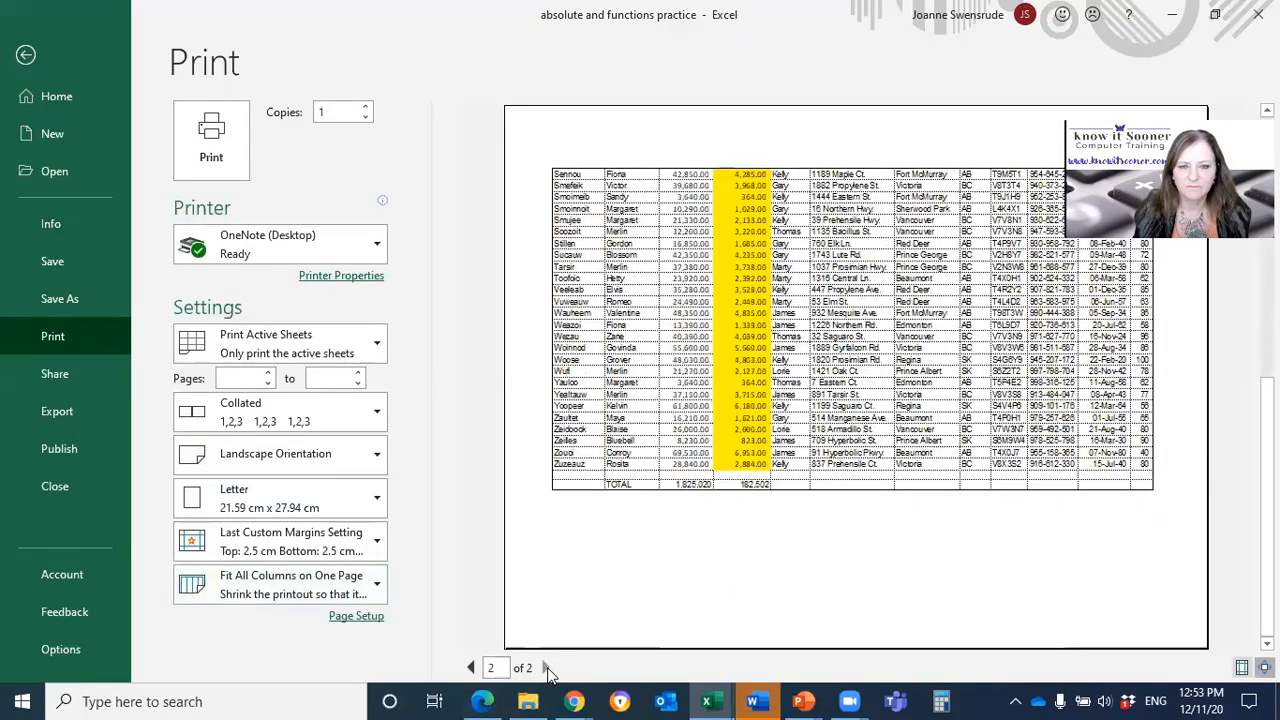
left_click(470, 667)
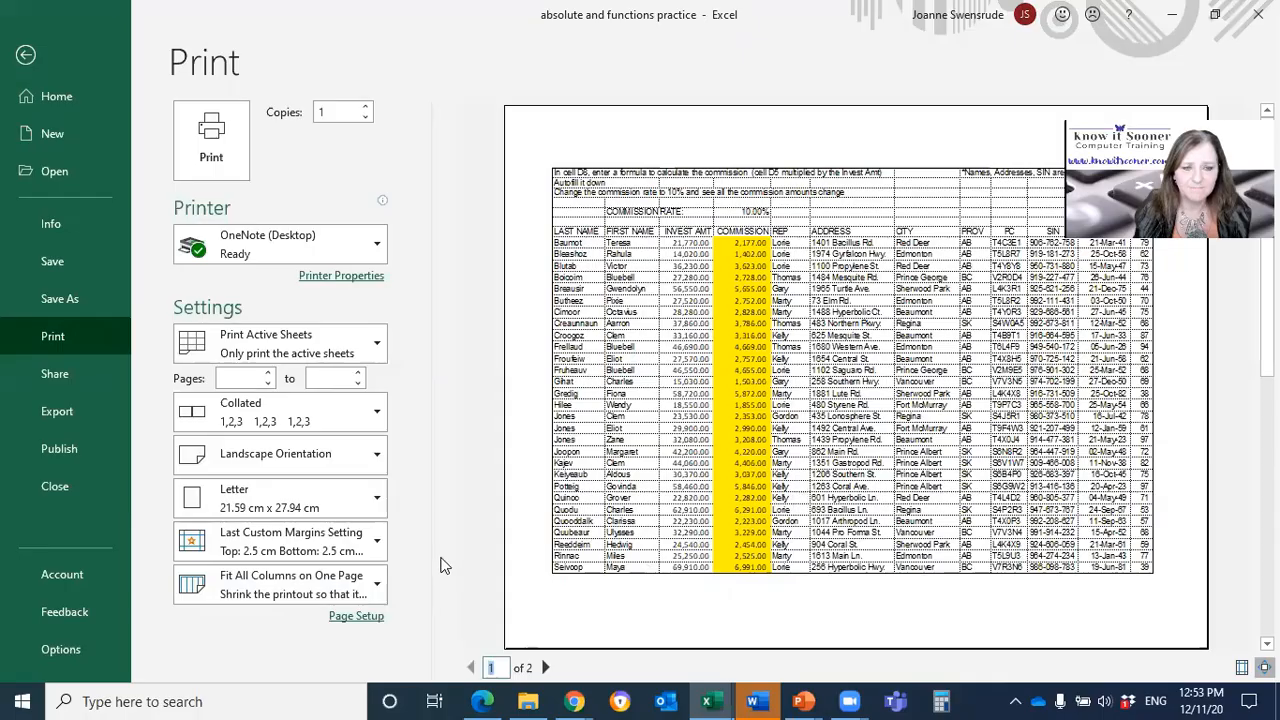
left_click(253, 583)
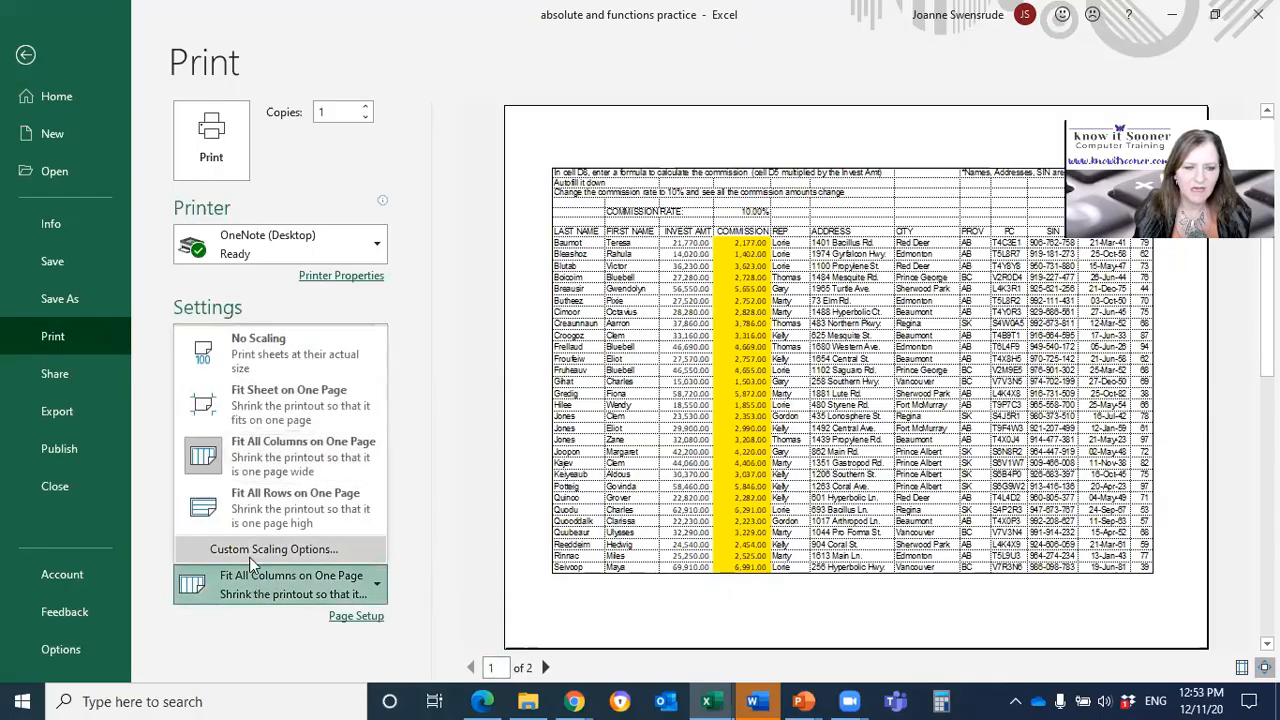
left_click(285, 353)
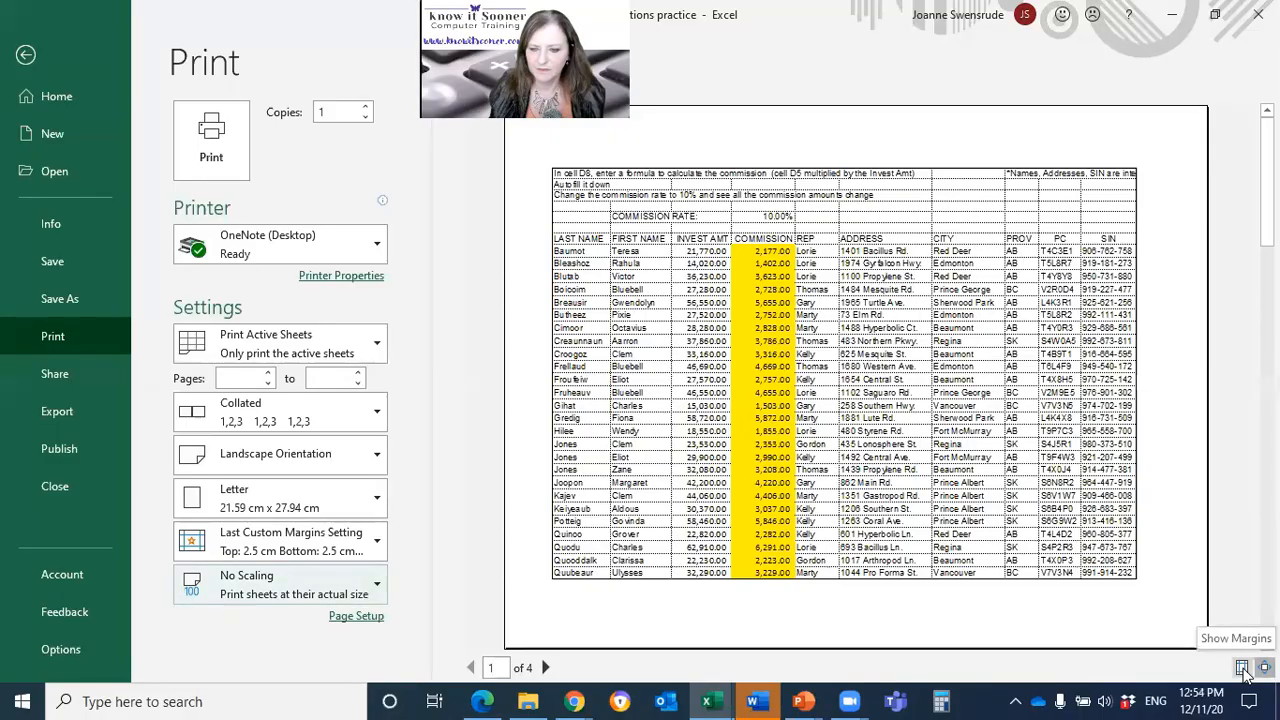
Step: Take the workbook window out of full screen, widen it in both directions and move it up to the screen's upper edge
left_click(1214, 14)
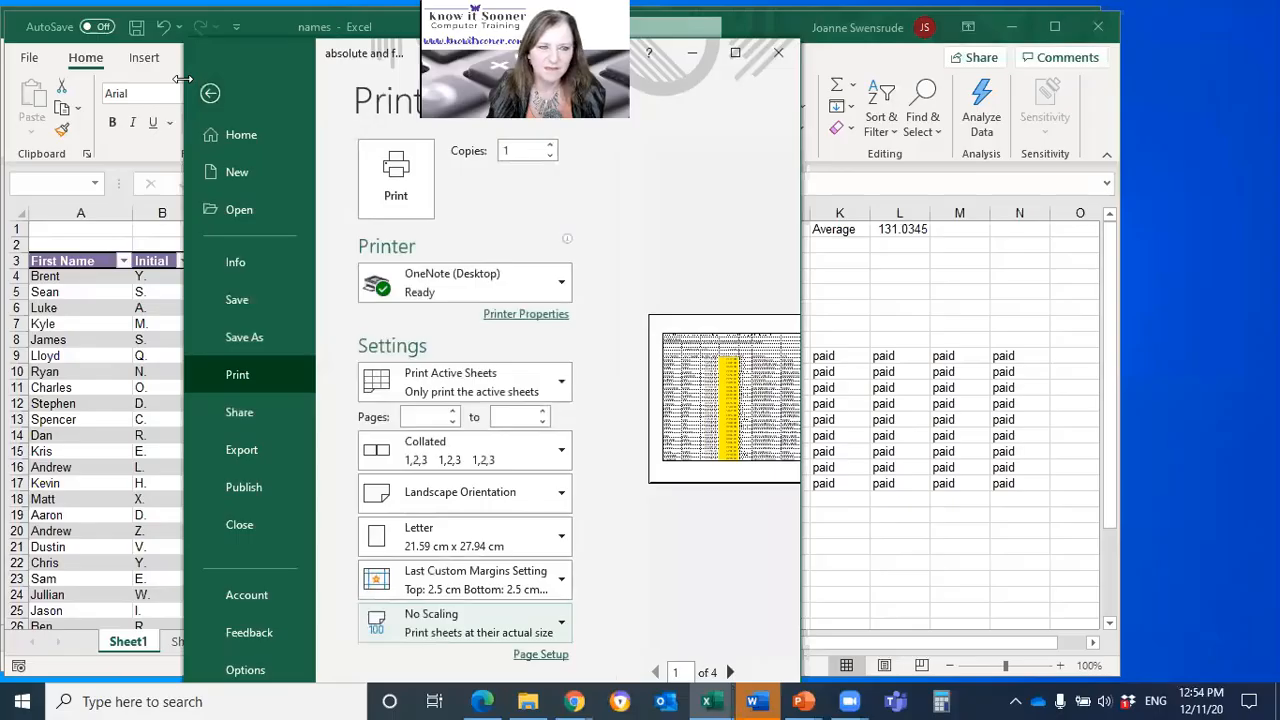
left_click_drag(183, 79, 12, 80)
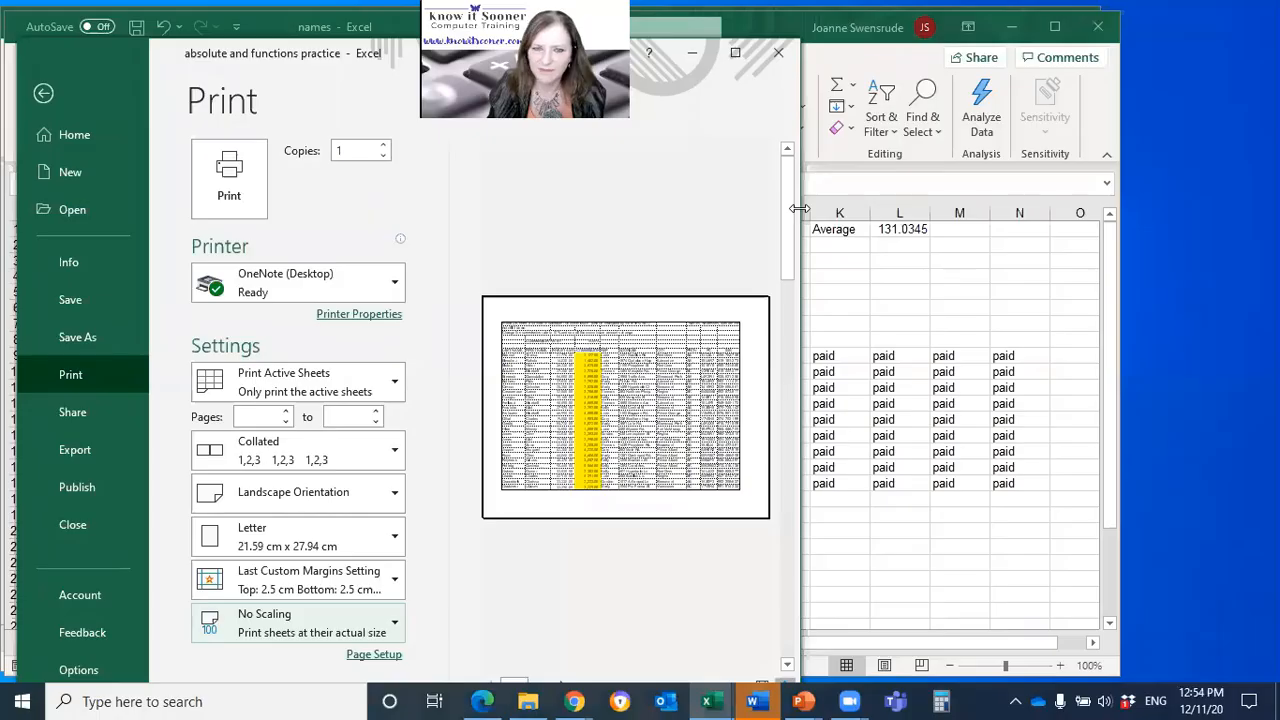
left_click_drag(799, 208, 1180, 194)
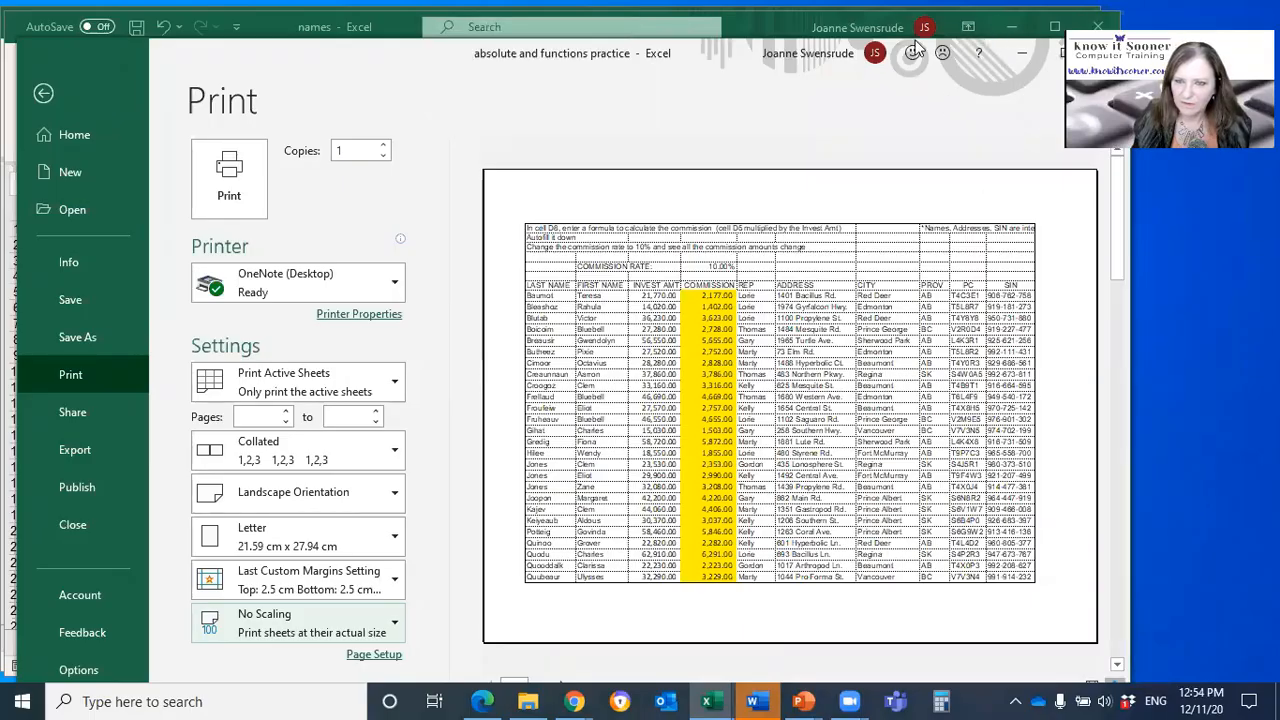
double_click(757, 30)
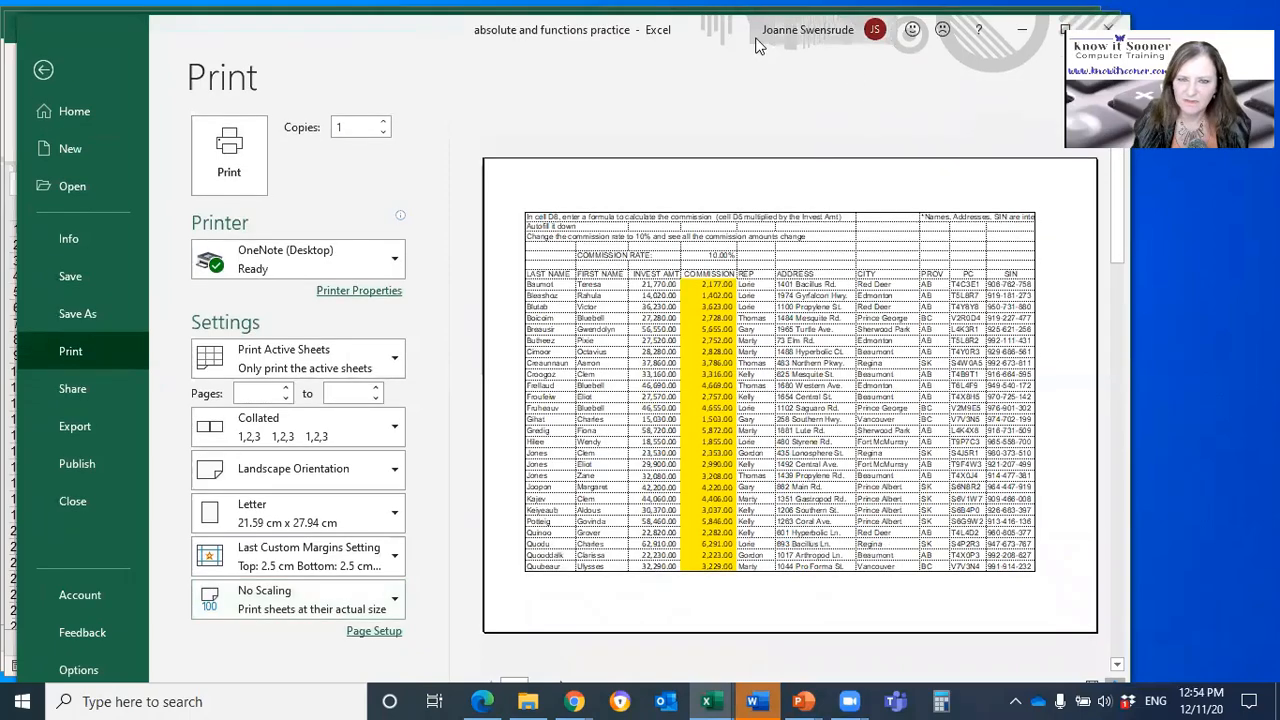
left_click_drag(727, 30, 728, 19)
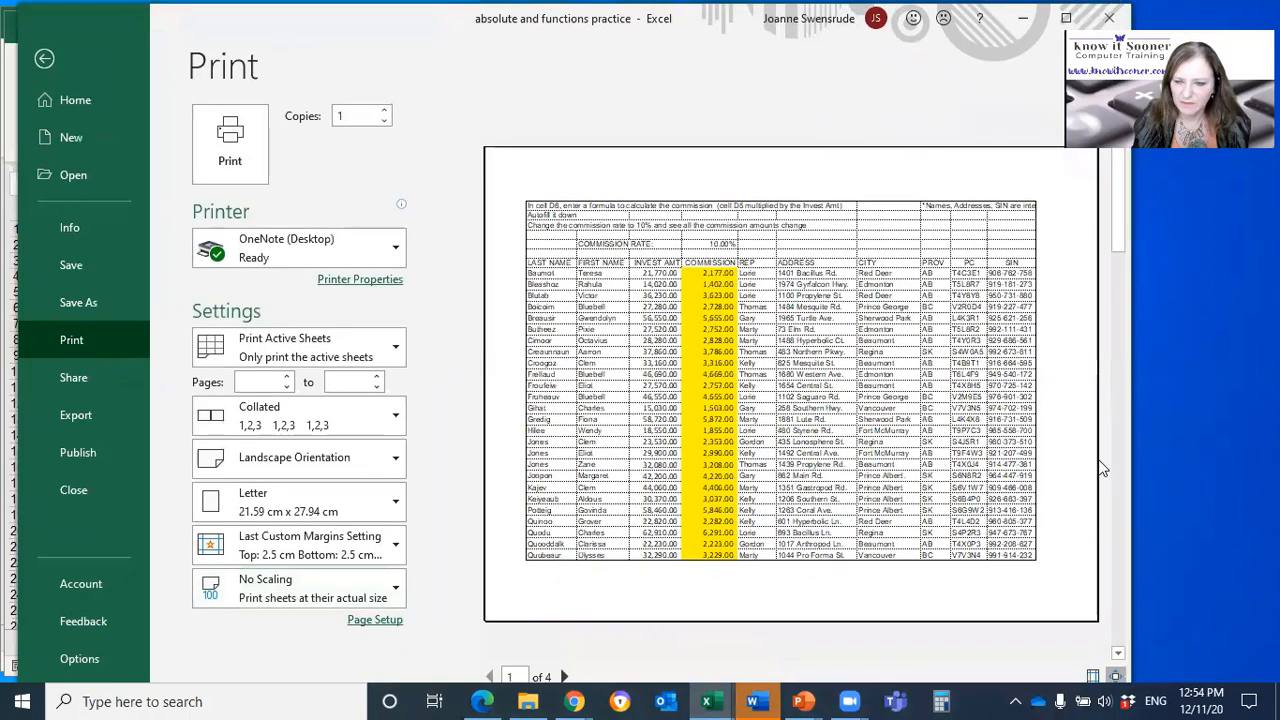
Step: Display the margin guides in the print preview and narrow the left and right page margins
left_click(1093, 677)
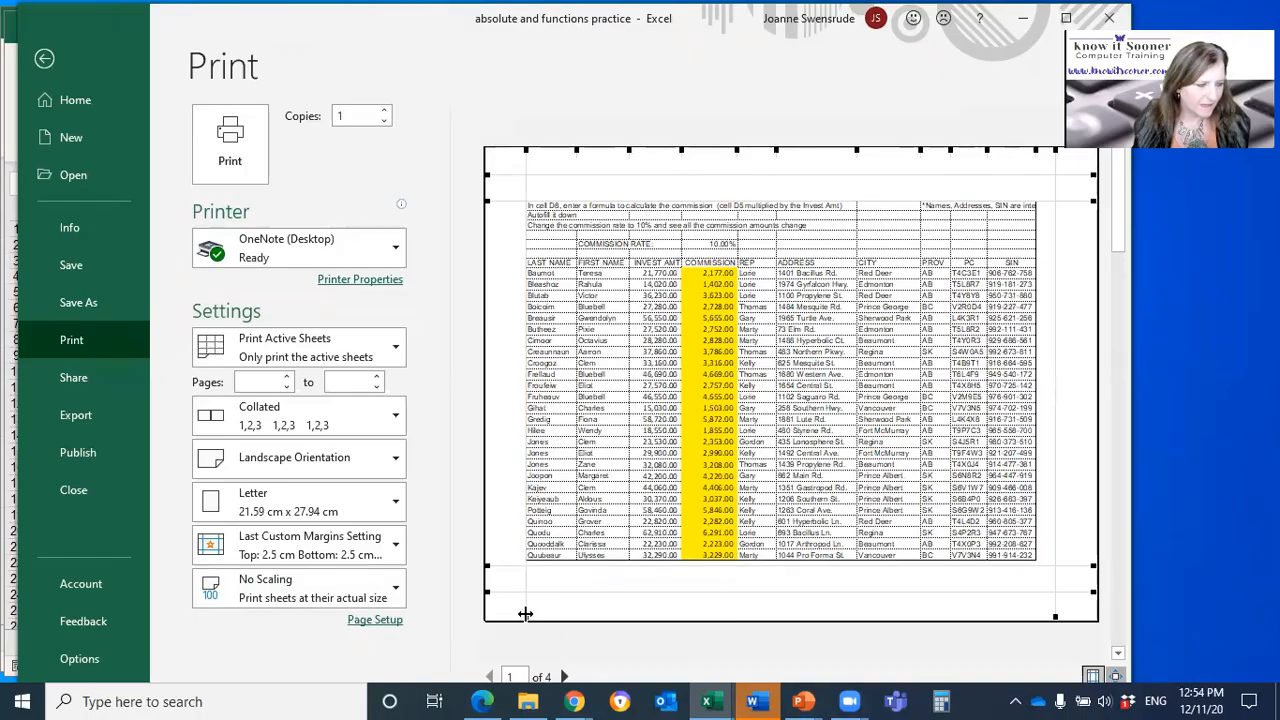
left_click_drag(525, 613, 508, 610)
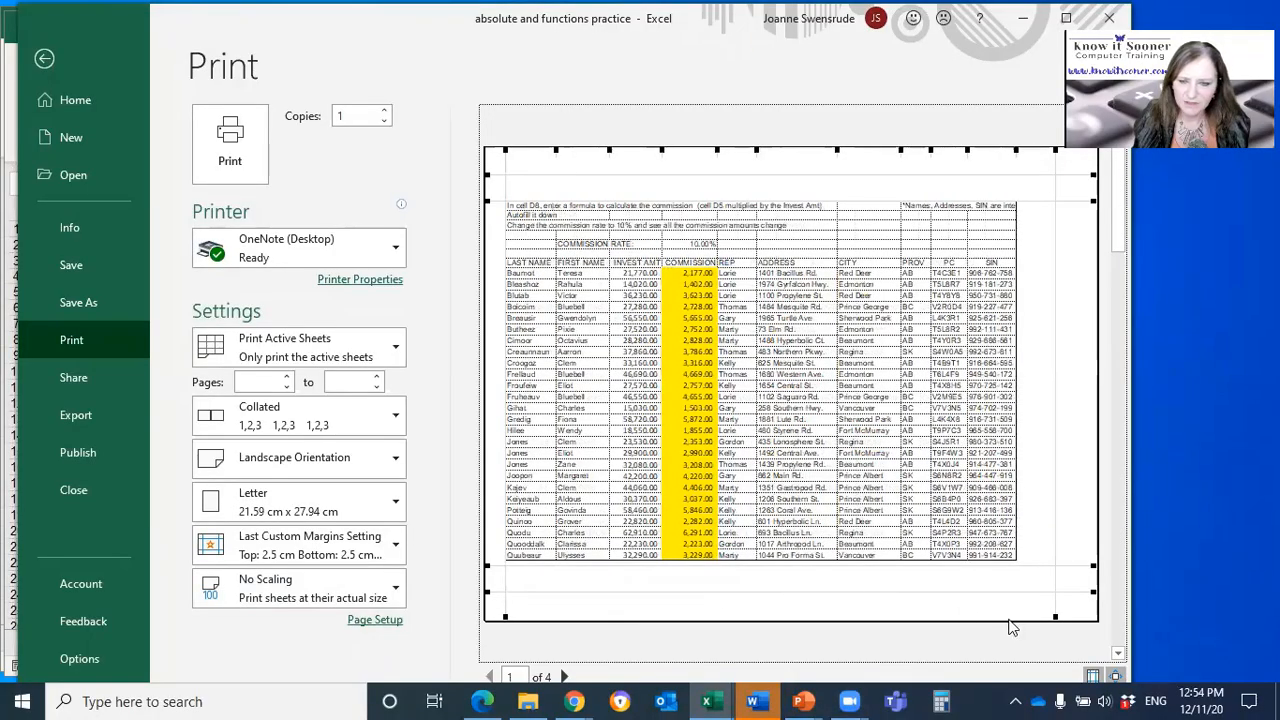
left_click_drag(1054, 616, 1082, 620)
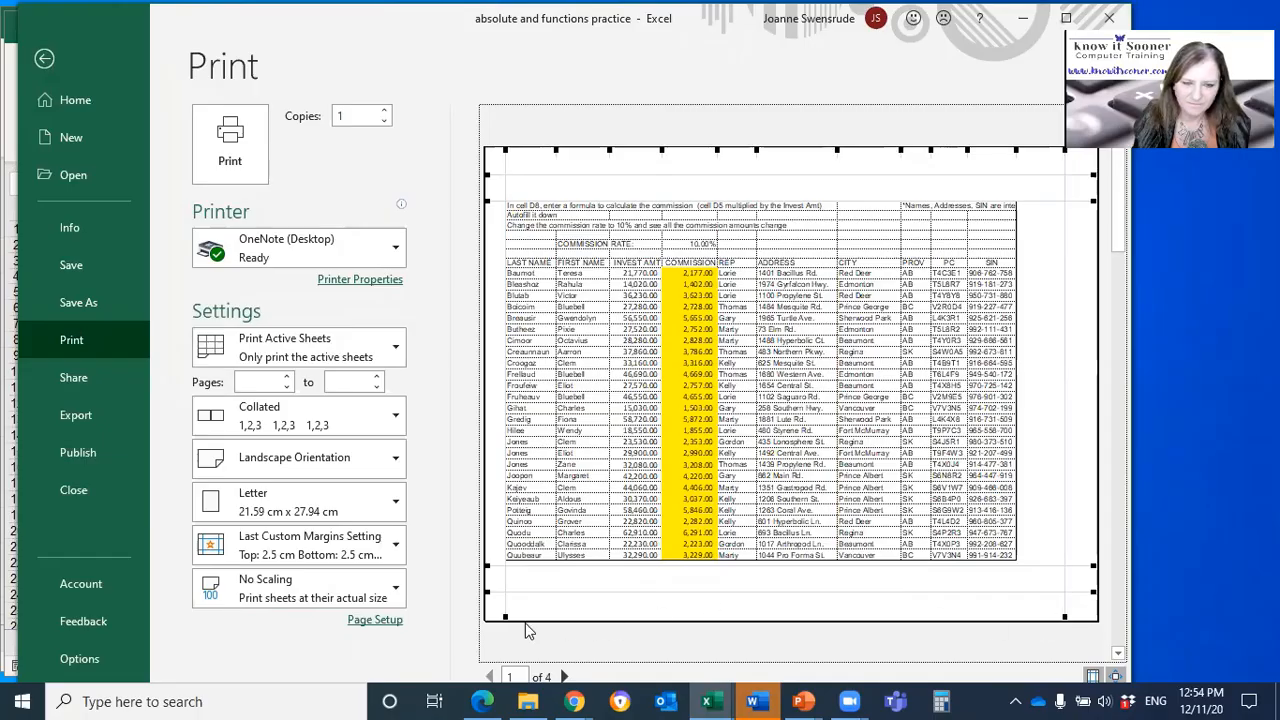
left_click_drag(503, 610, 490, 610)
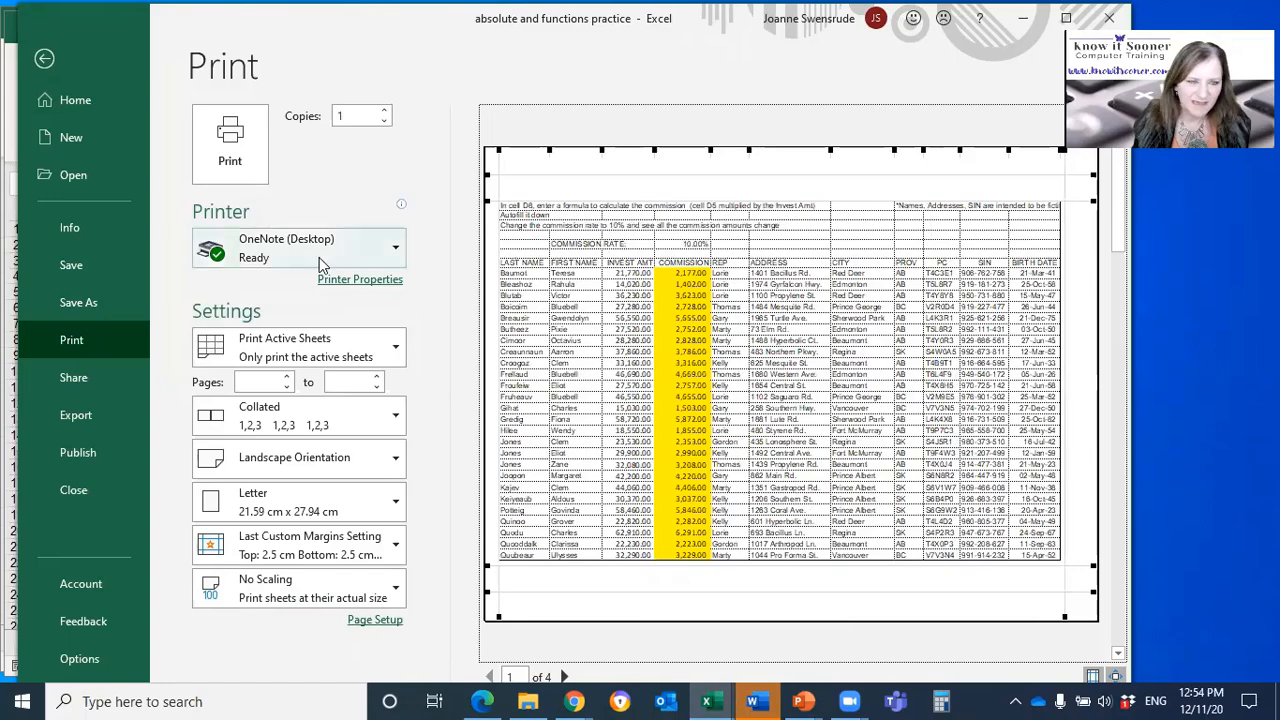
Step: Choose the Brother HL-3170CDW series printer and narrow the right margin further so the AGE column fits, hiding the margin guides
left_click(266, 244)
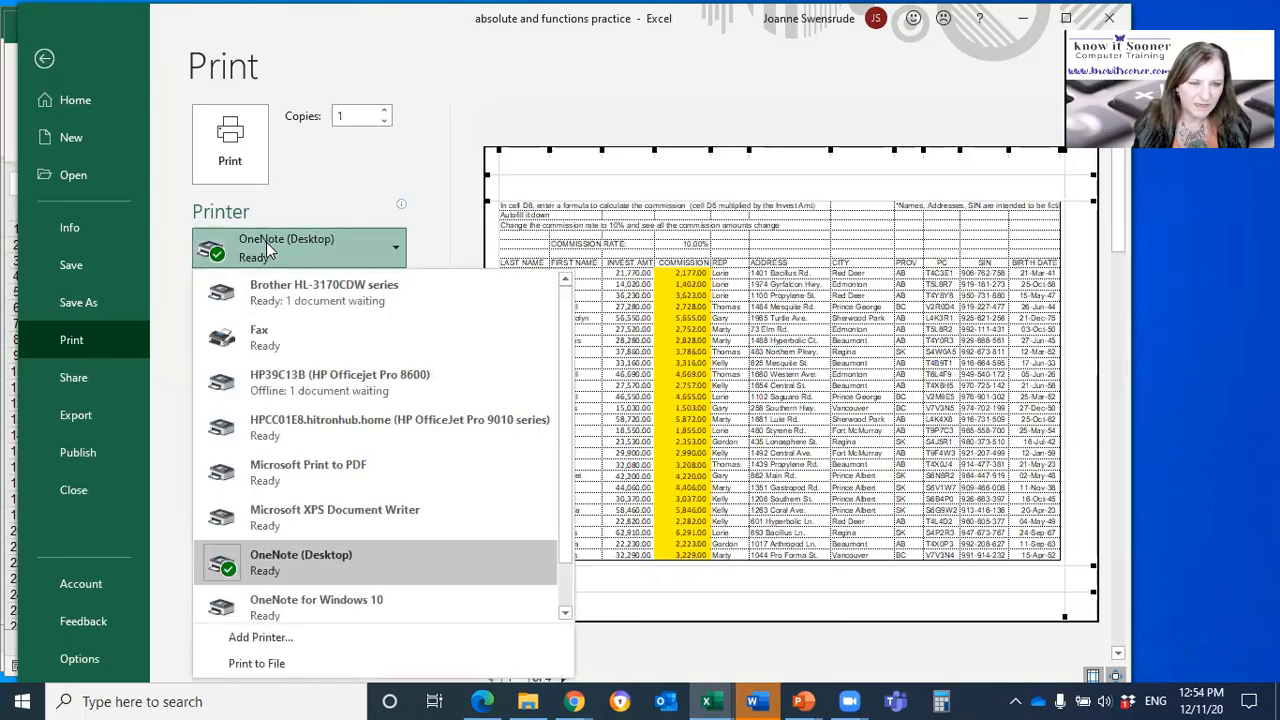
left_click(272, 296)
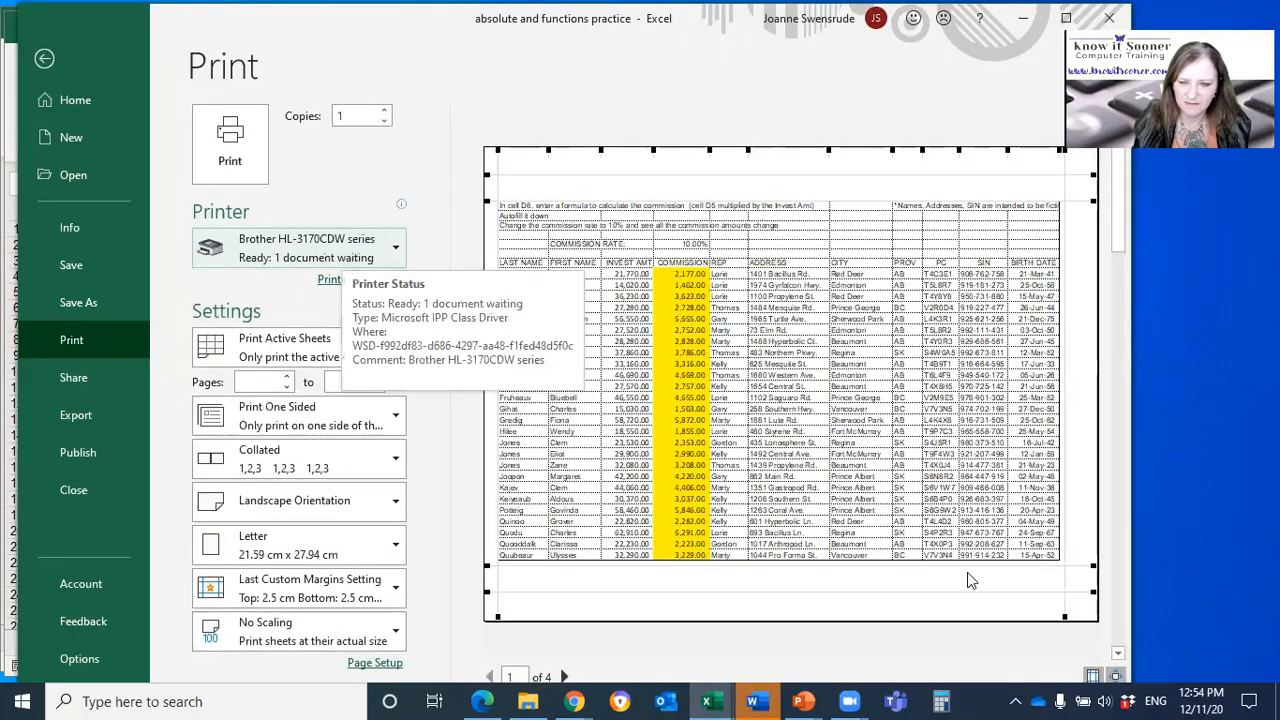
left_click_drag(1081, 614, 1090, 616)
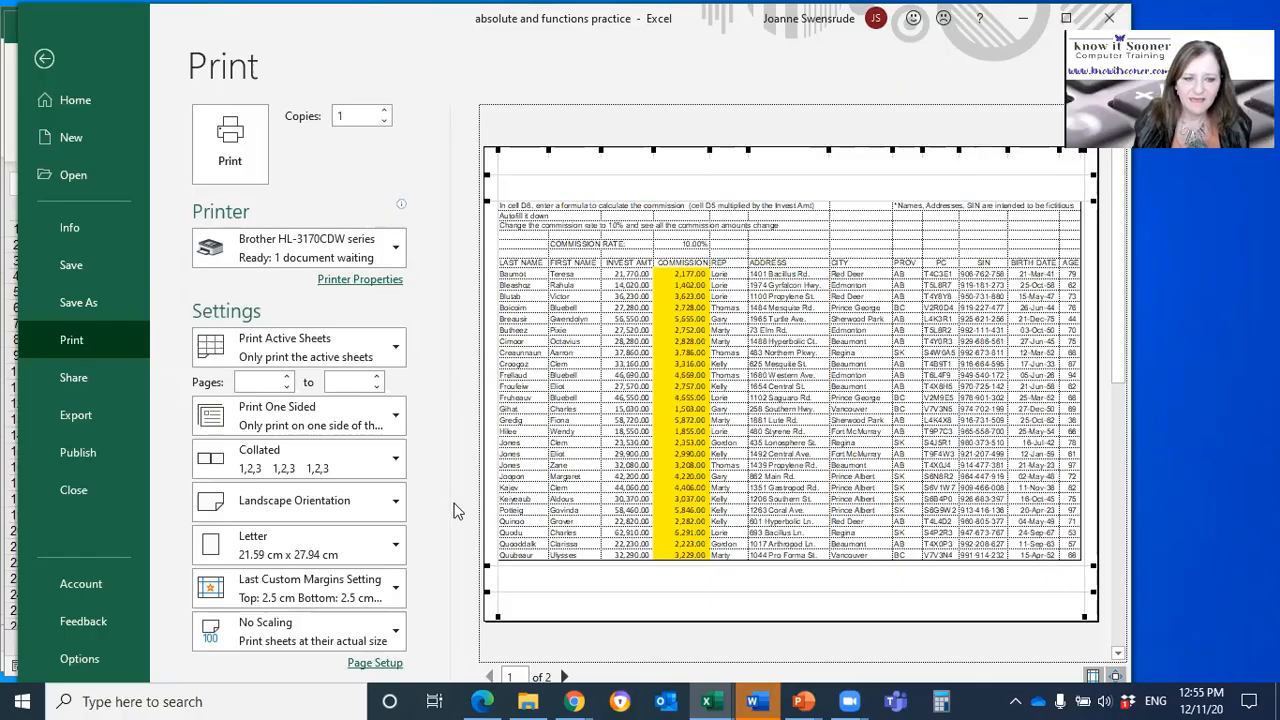
left_click(1093, 677)
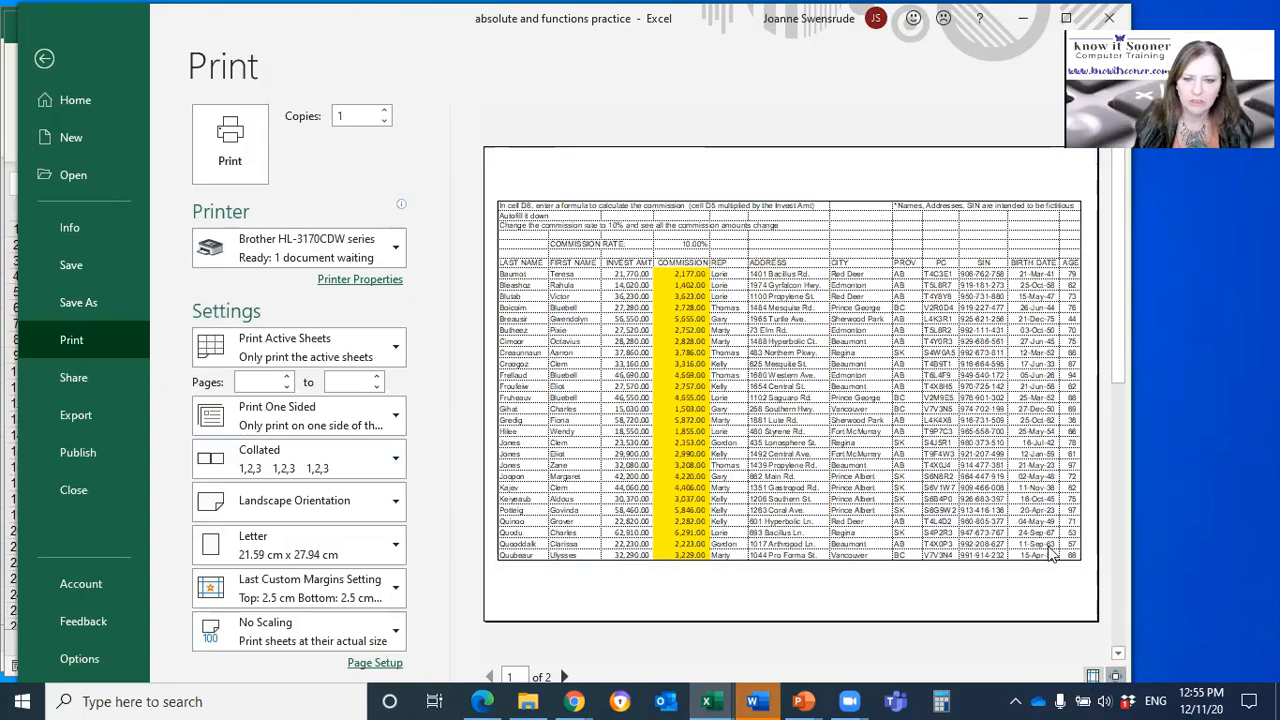
Step: Set the print scaling to Fit All Columns on One Page and return to the worksheet
left_click(265, 632)
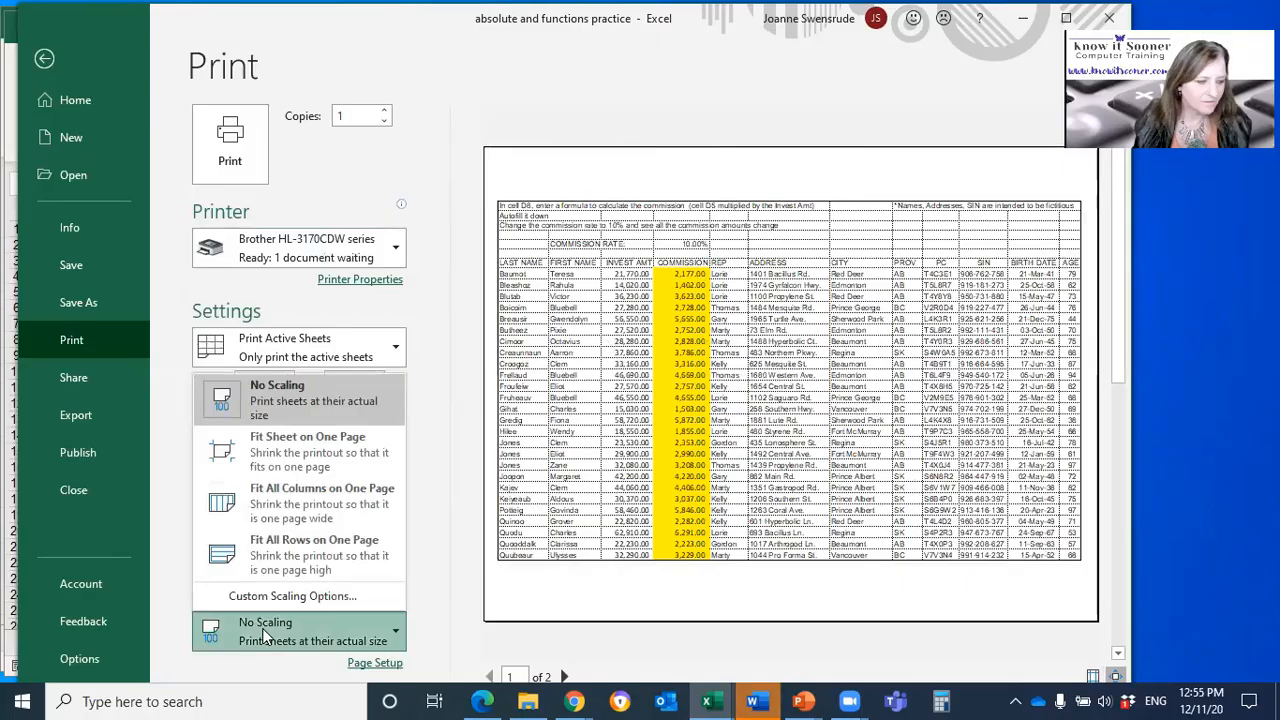
left_click(324, 499)
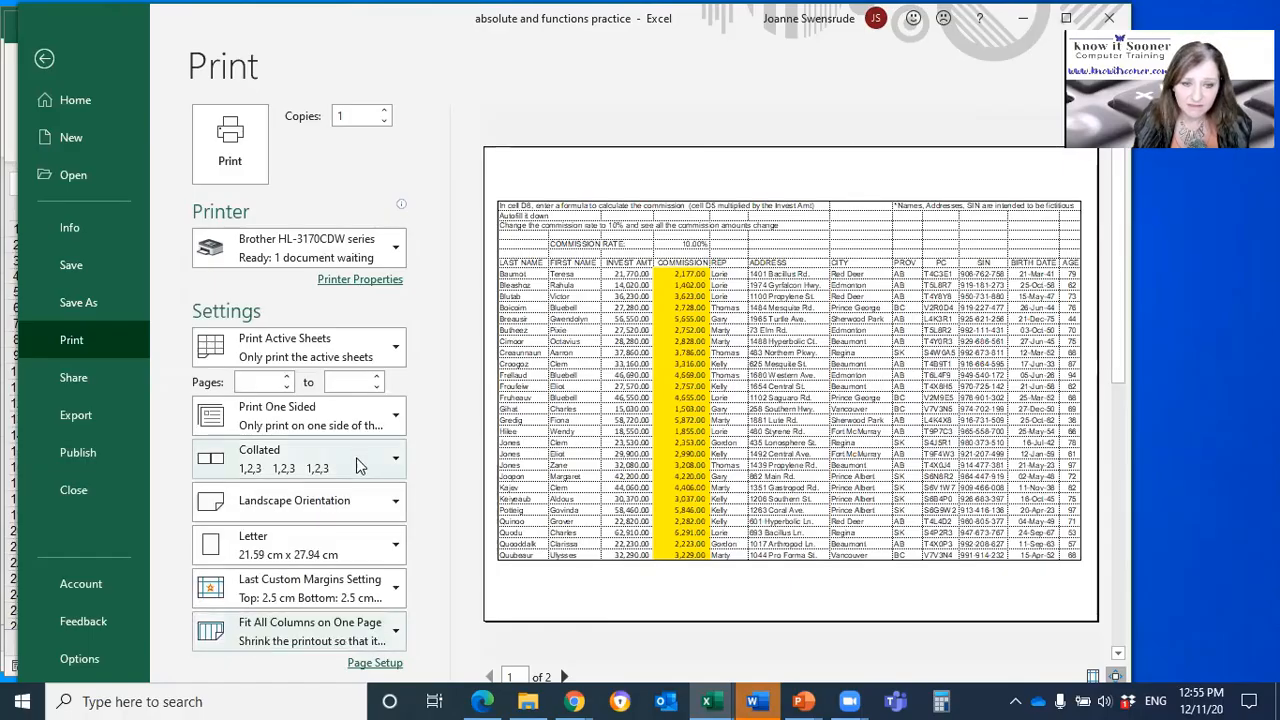
left_click(46, 59)
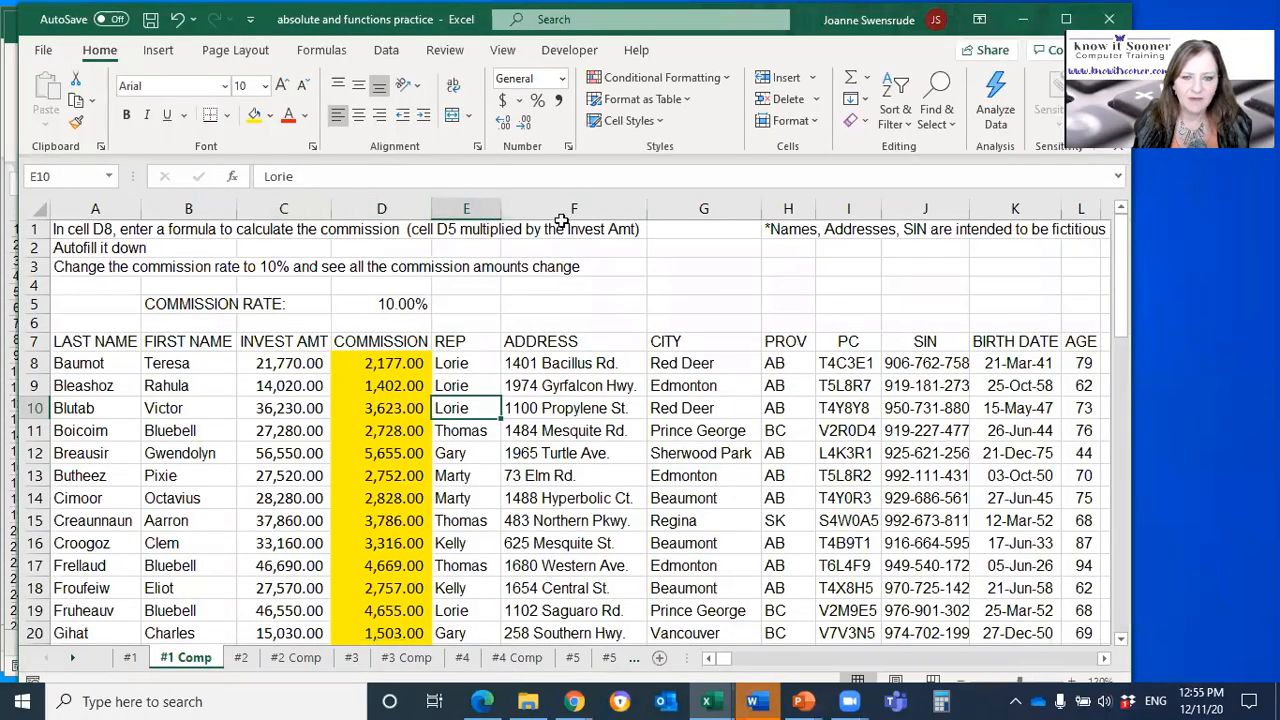
Step: Widen the ADDRESS column F on the #1 Comp sheet
left_click_drag(647, 208, 700, 208)
left_click(601, 208)
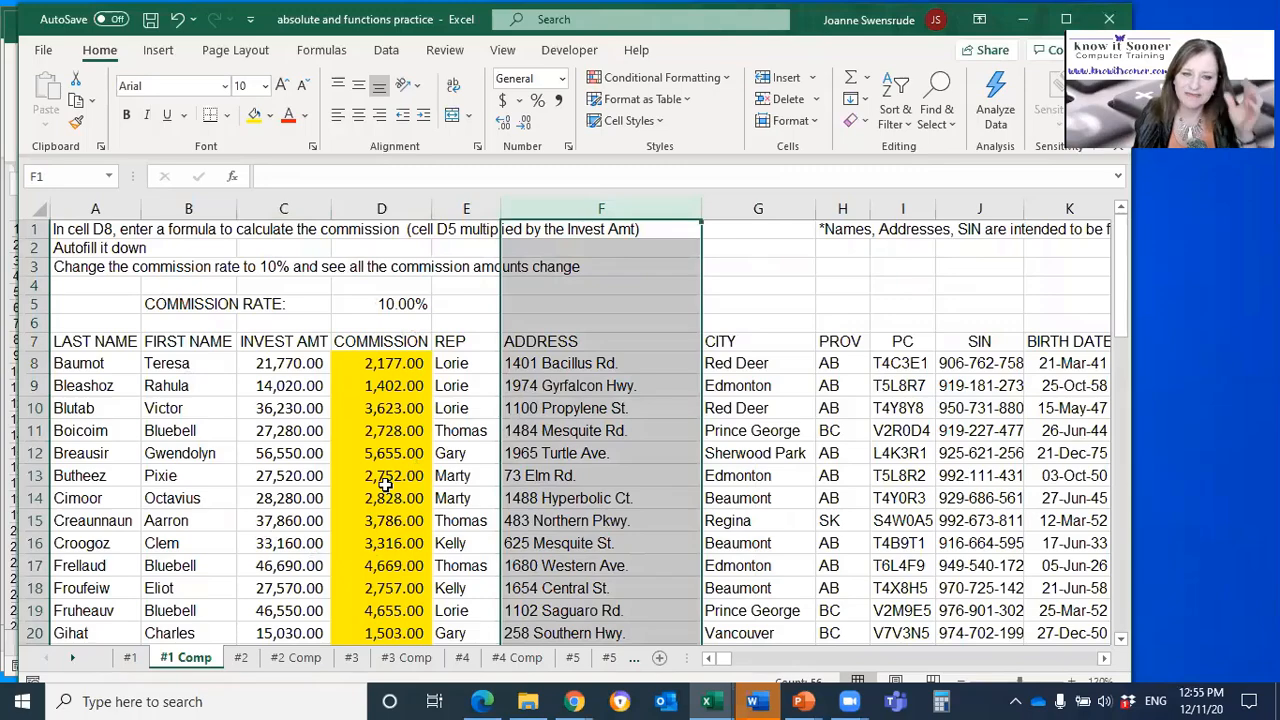
left_click(518, 450)
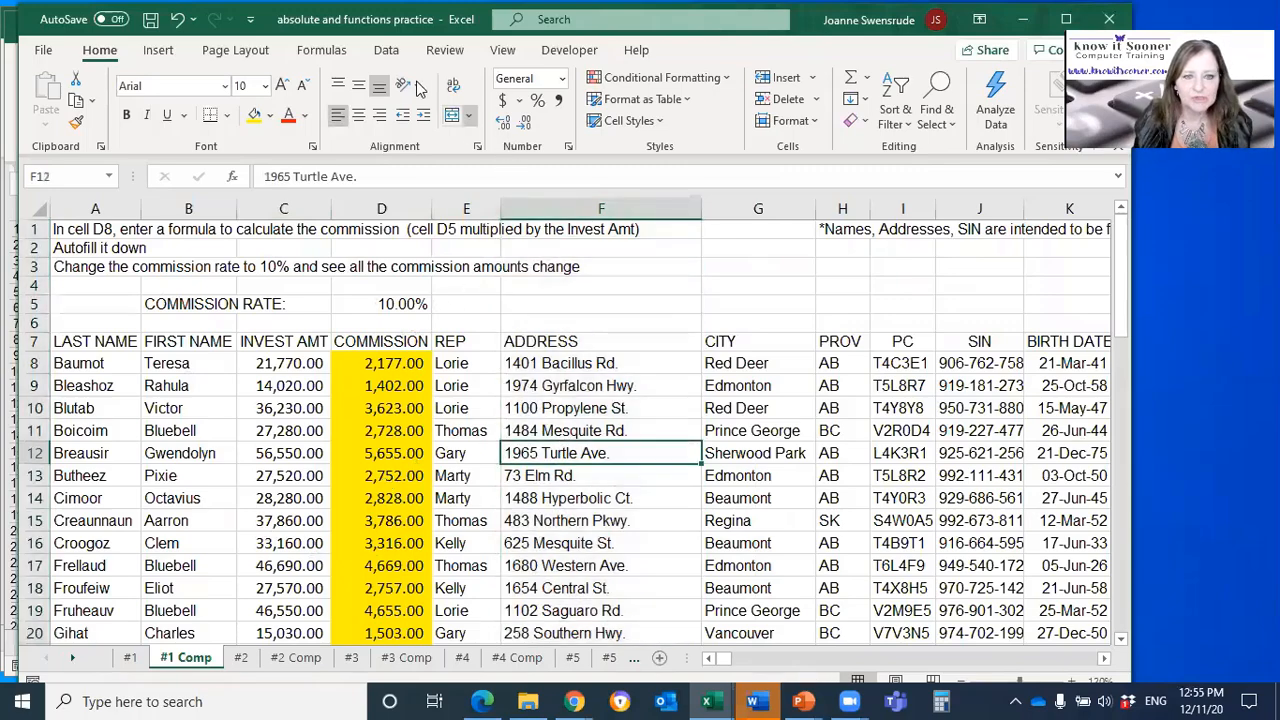
Step: Set row 7 to repeat at the top of every printed page and check the second page in the print preview
left_click(259, 57)
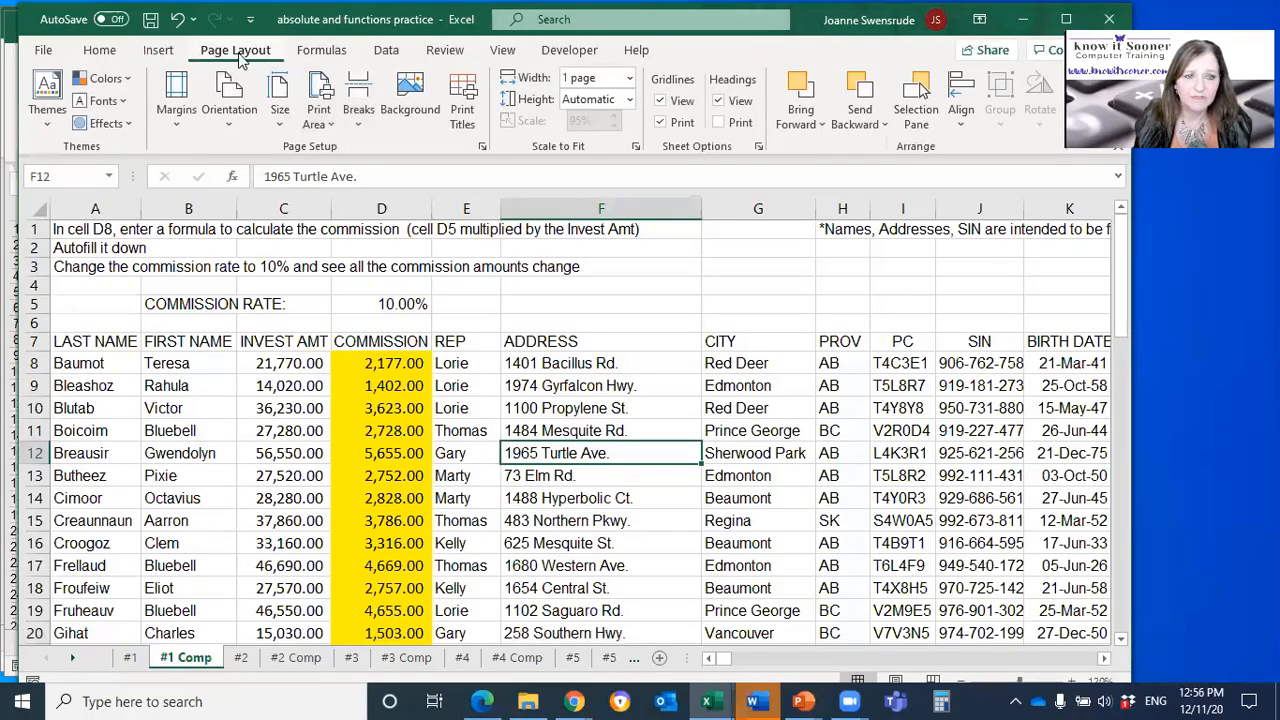
left_click(465, 115)
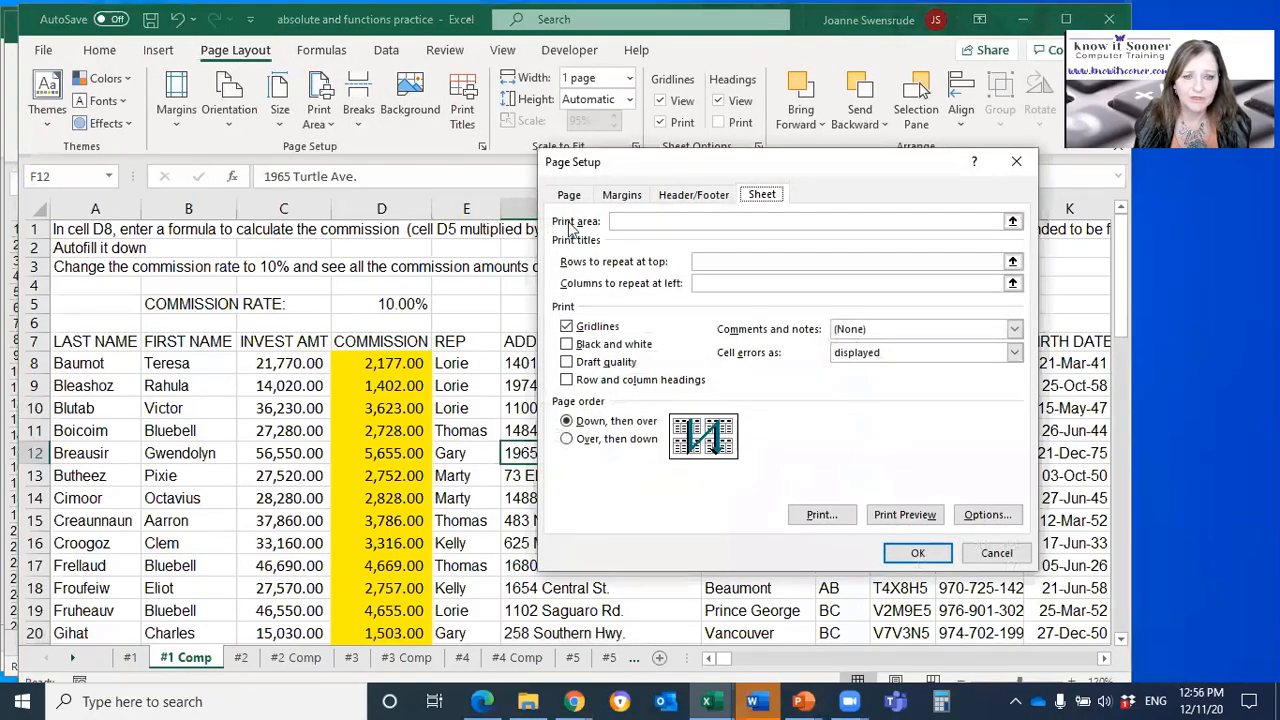
left_click(725, 261)
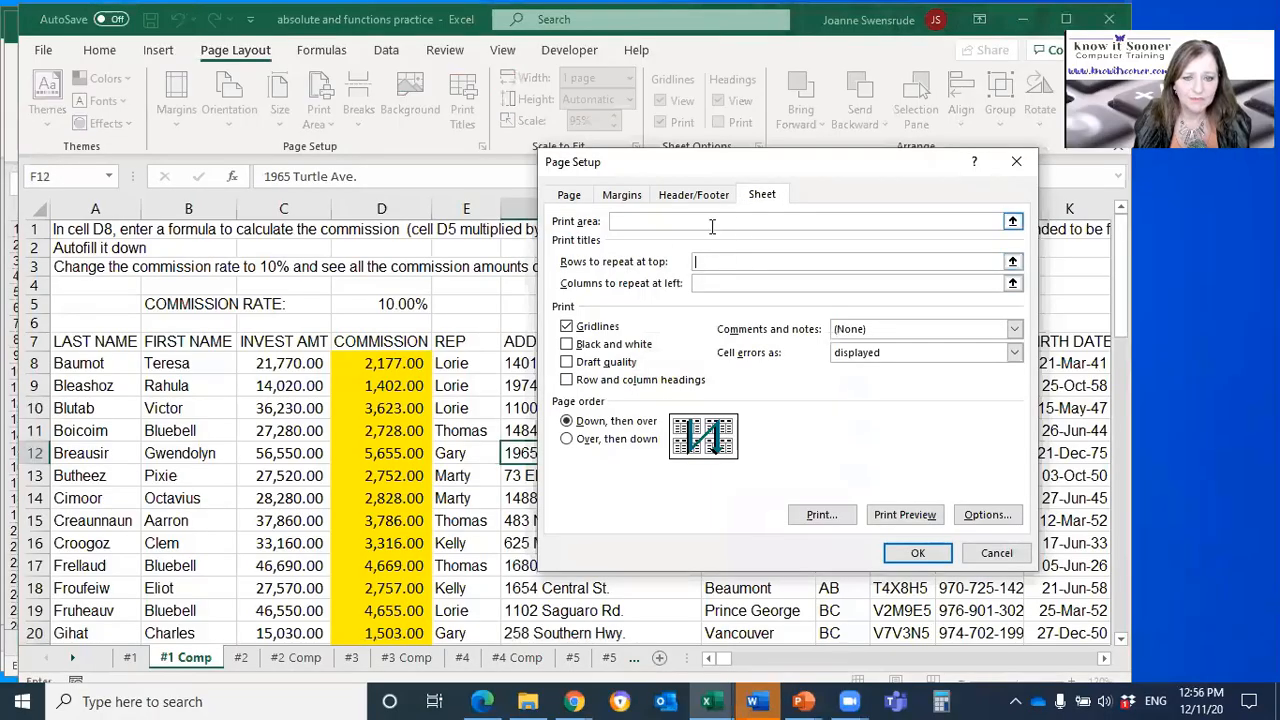
left_click(288, 338)
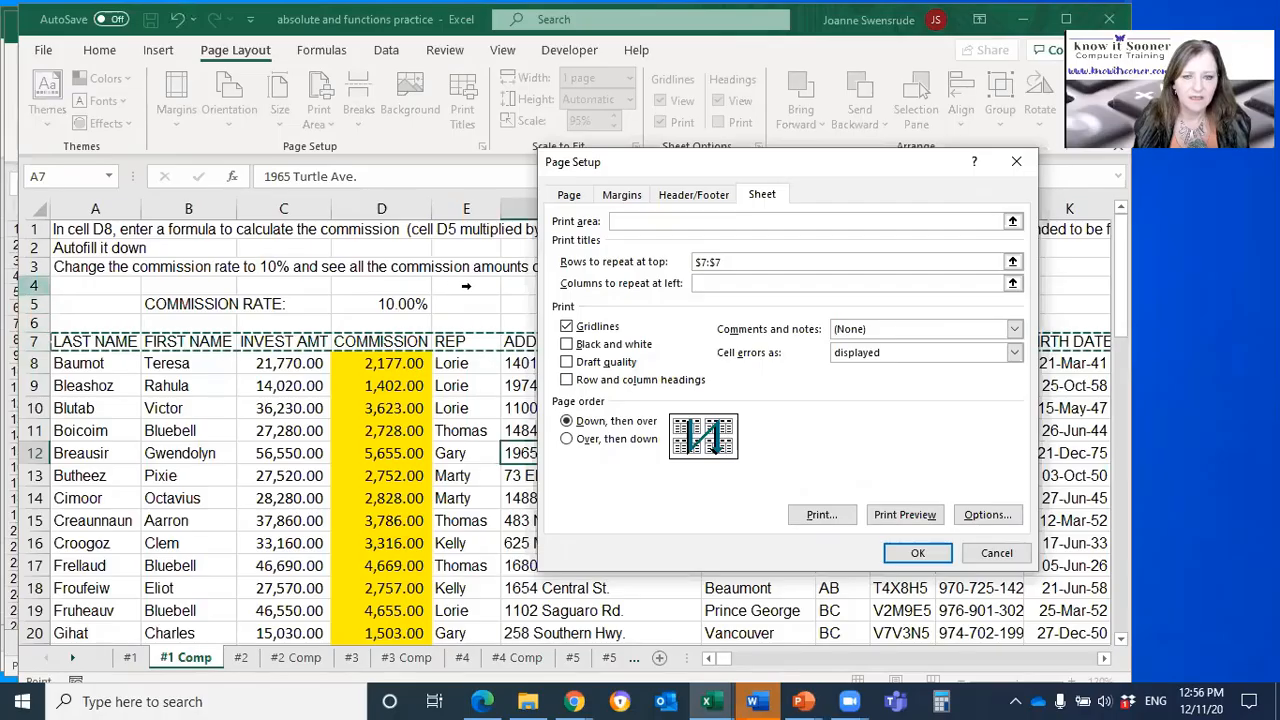
left_click(732, 283)
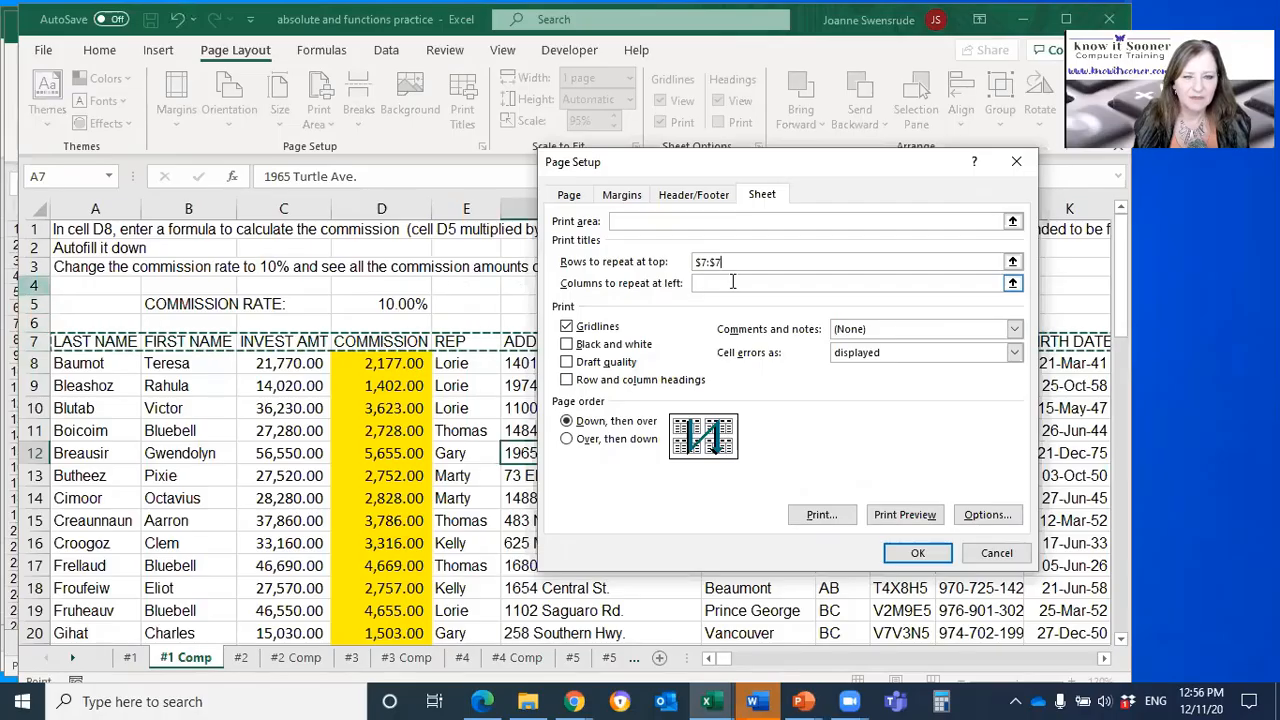
left_click(908, 516)
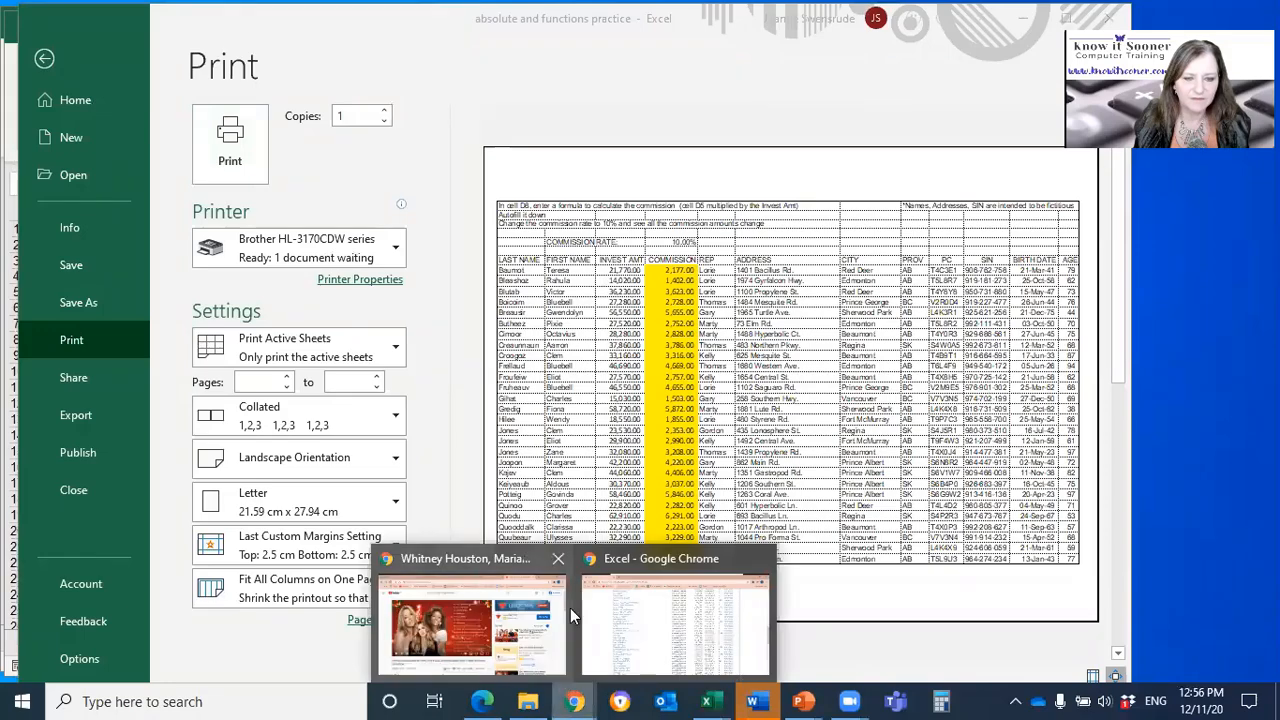
left_click(563, 677)
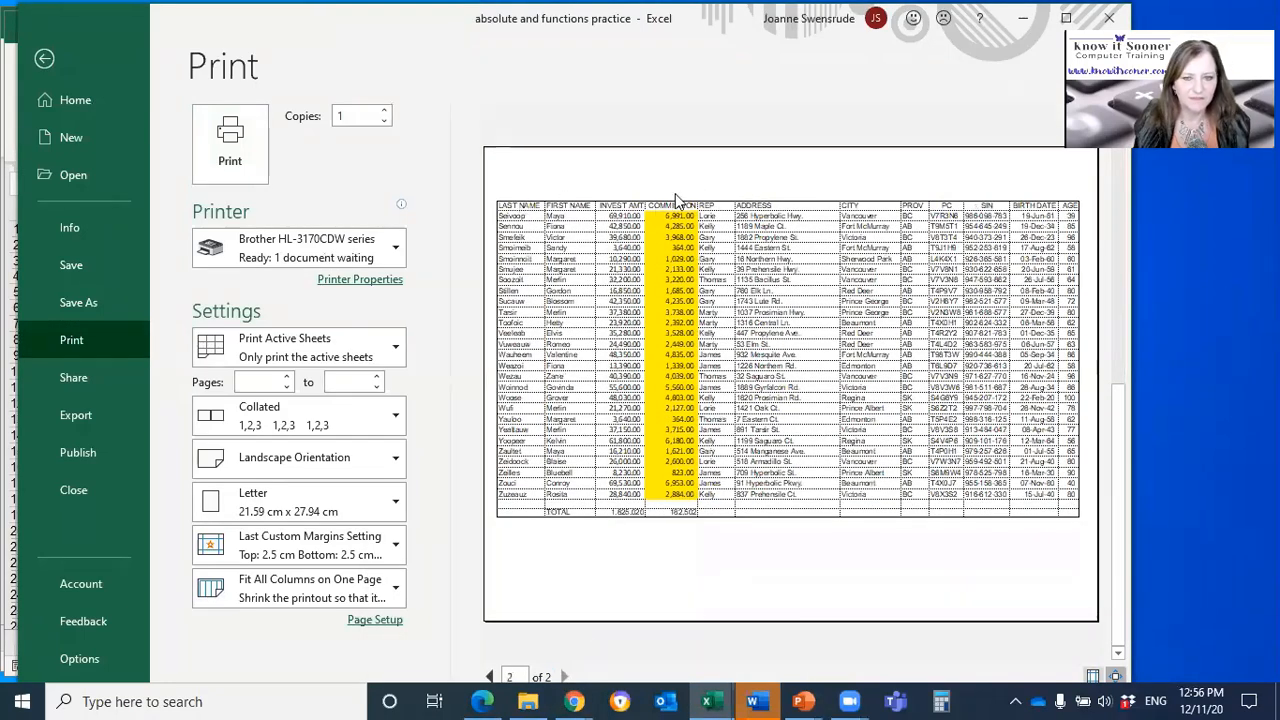
key("Escape")
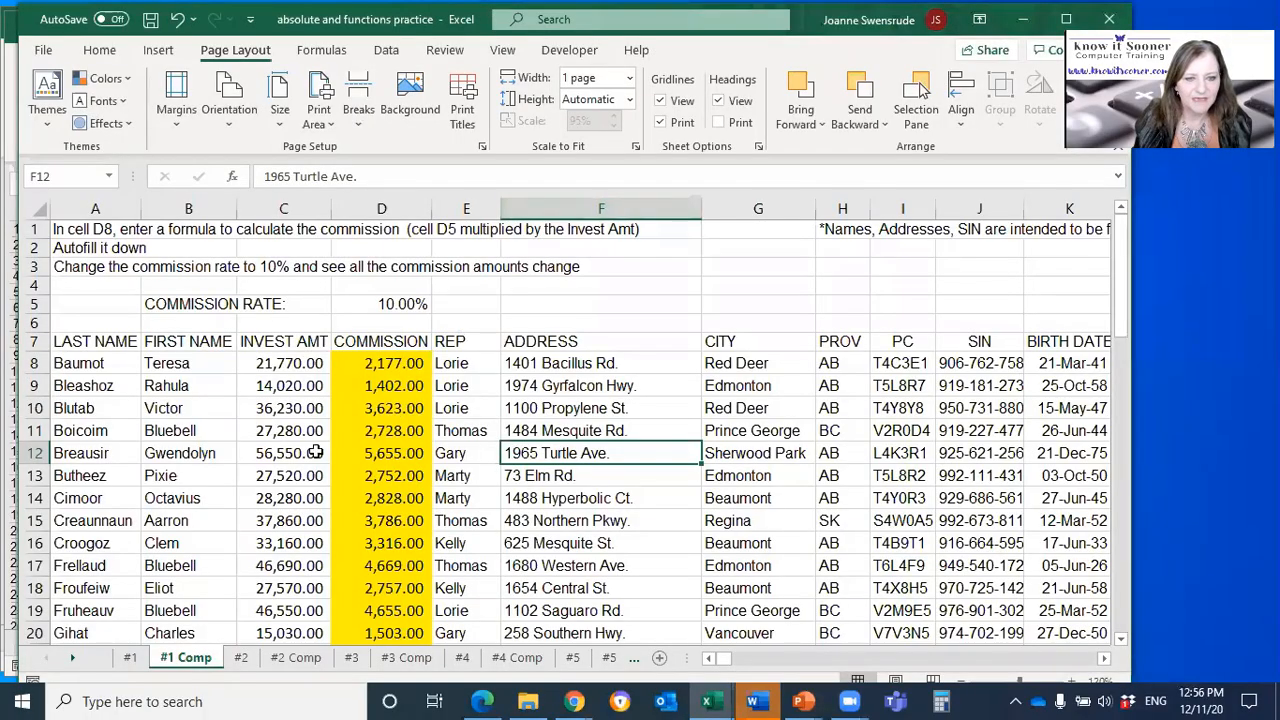
Step: Select A13:L16, set the printout to Print Selection in the preview, and return to the worksheet
left_click_drag(115, 476, 952, 541)
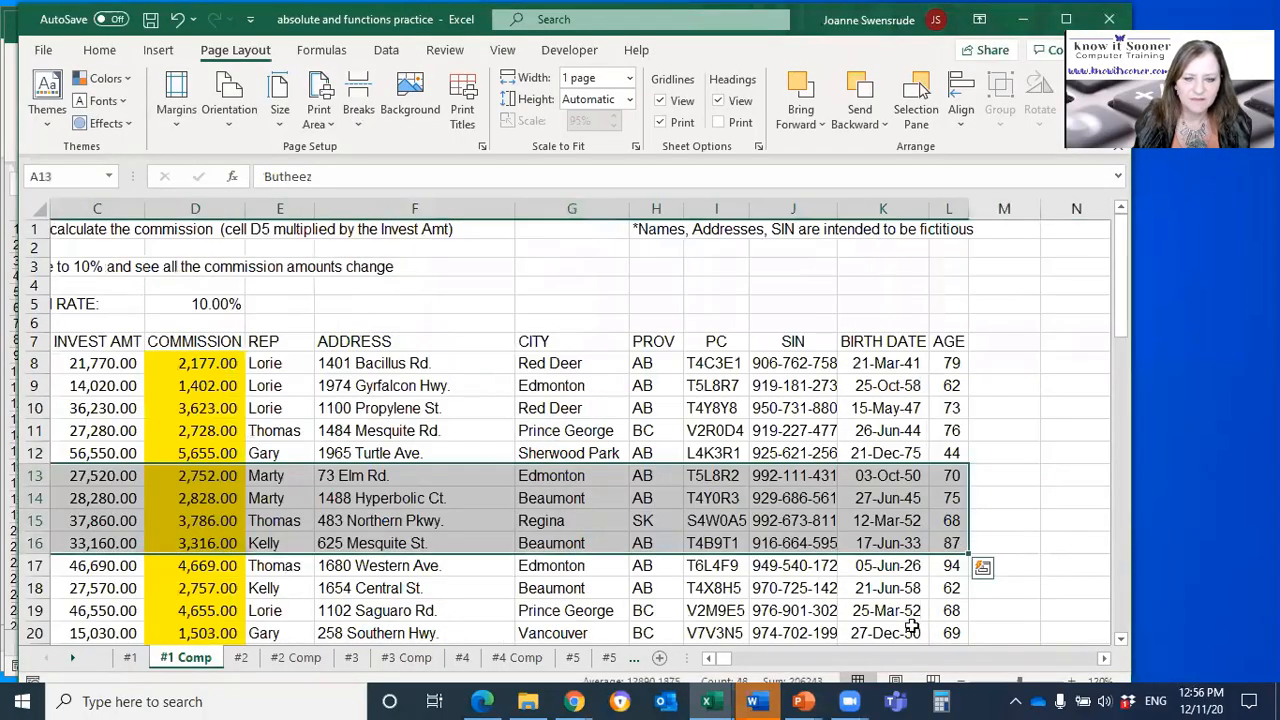
left_click(708, 659)
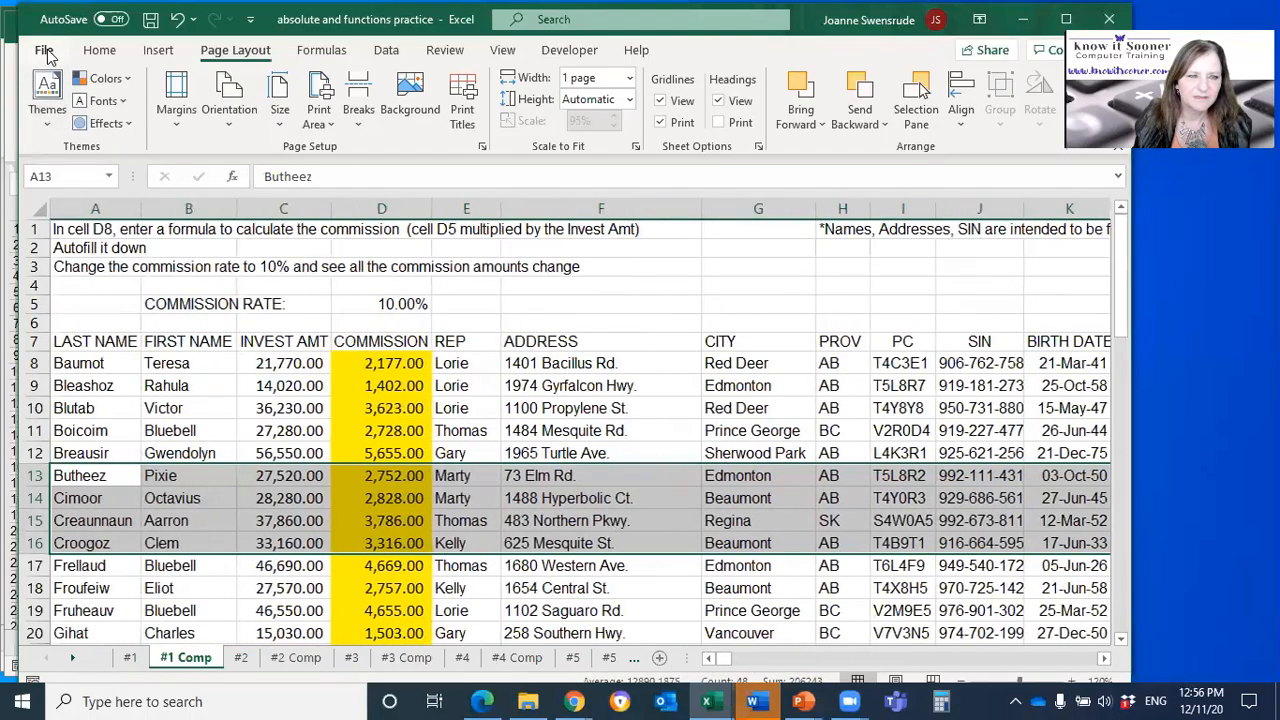
left_click(47, 50)
left_click(73, 343)
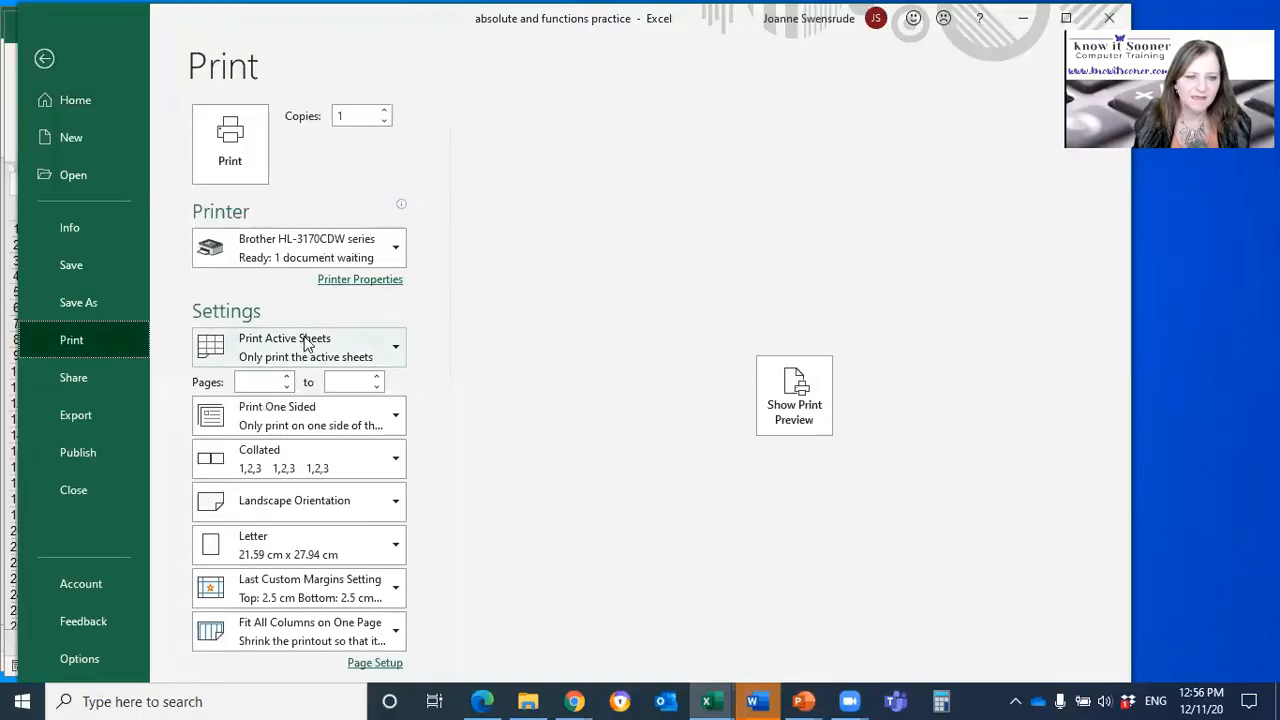
left_click(306, 341)
left_click(790, 392)
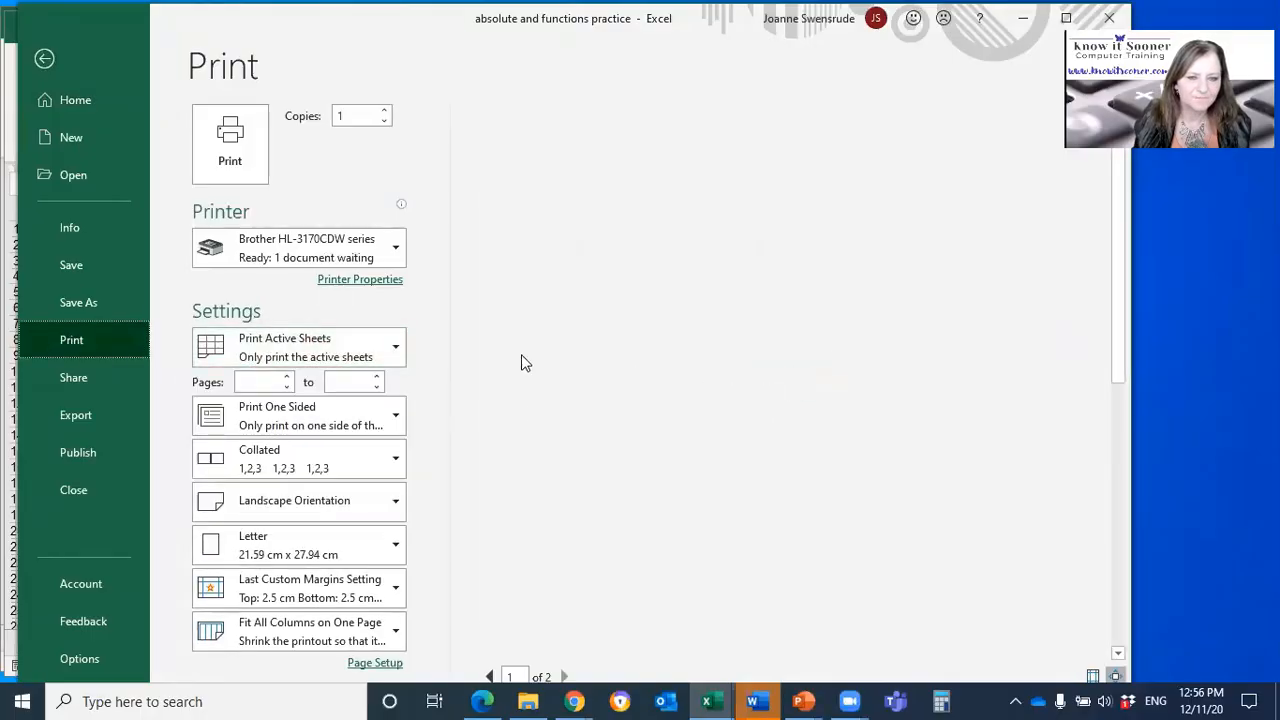
left_click(288, 345)
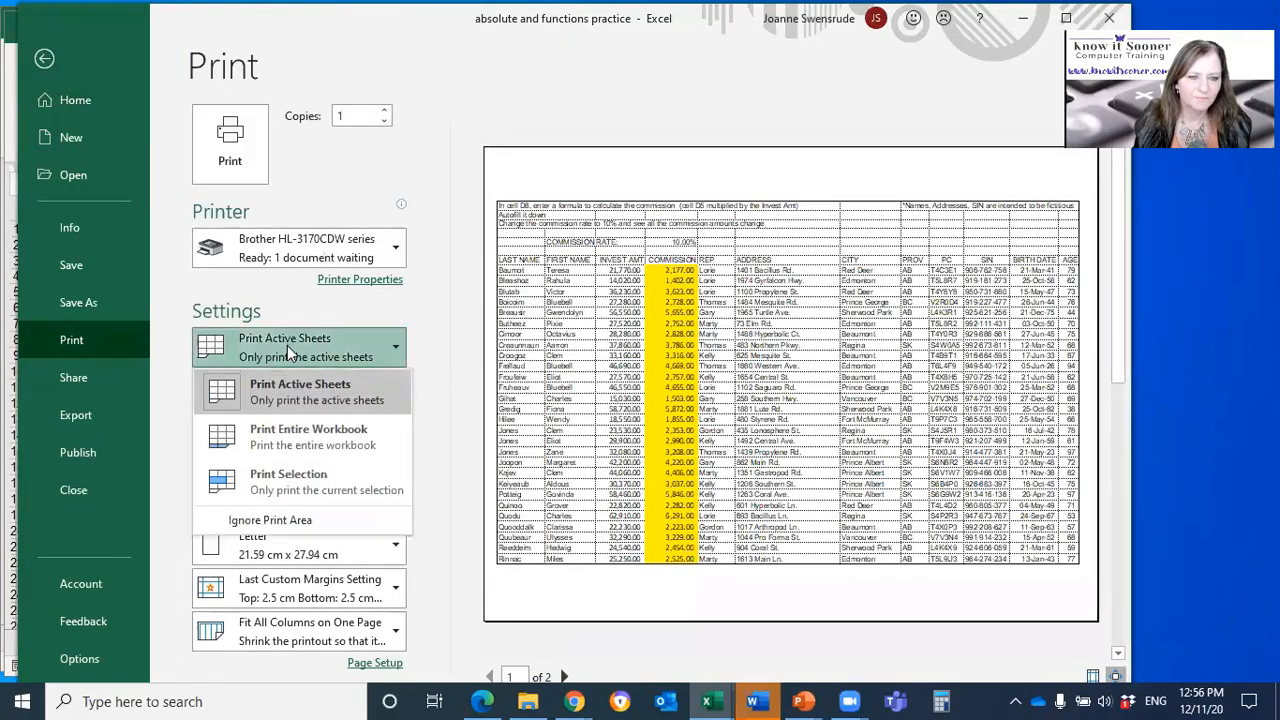
left_click(294, 478)
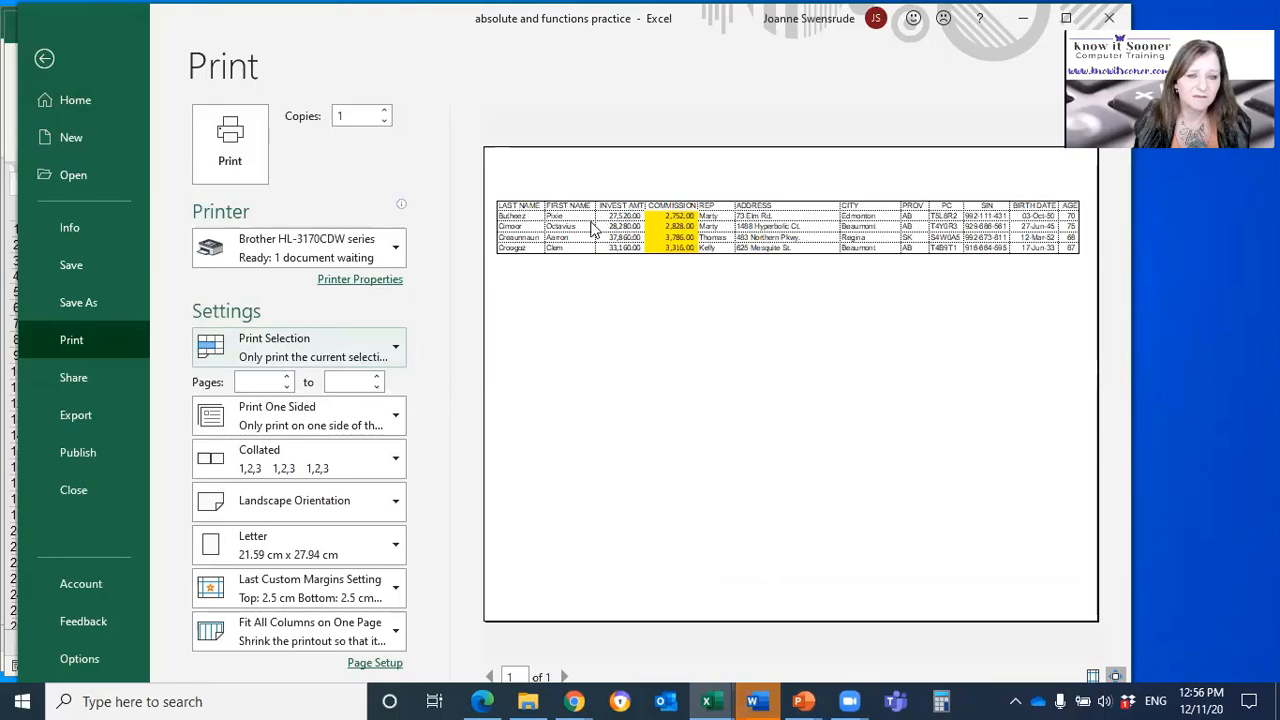
key("Escape")
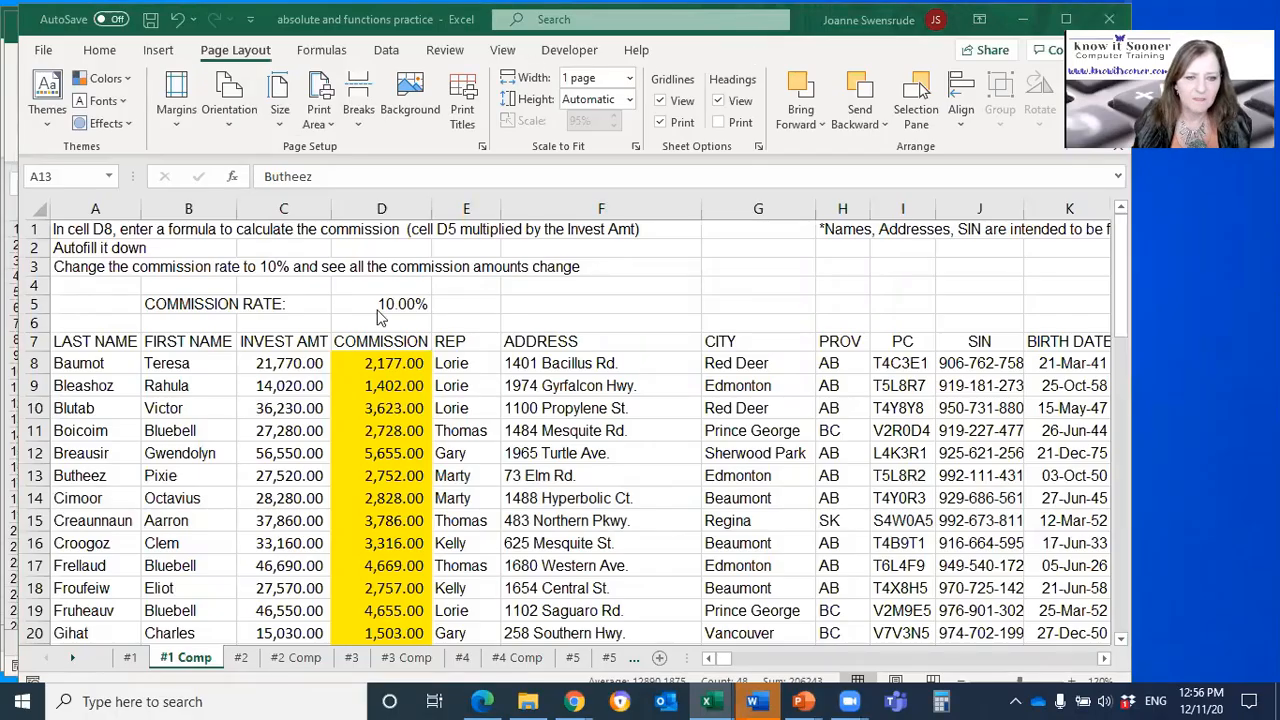
Step: Select the SIN cells J8:J18 and preview how that selection prints with the repeated title row
left_click(285, 408)
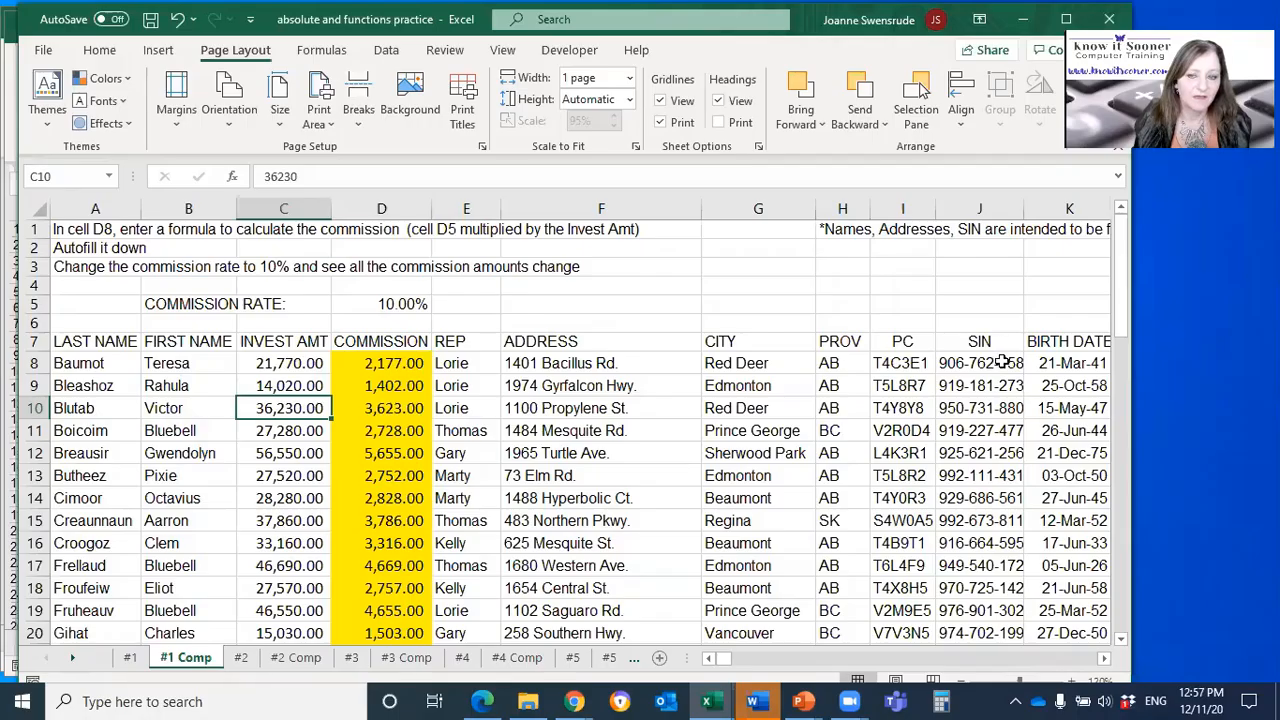
left_click_drag(1003, 363, 1000, 588)
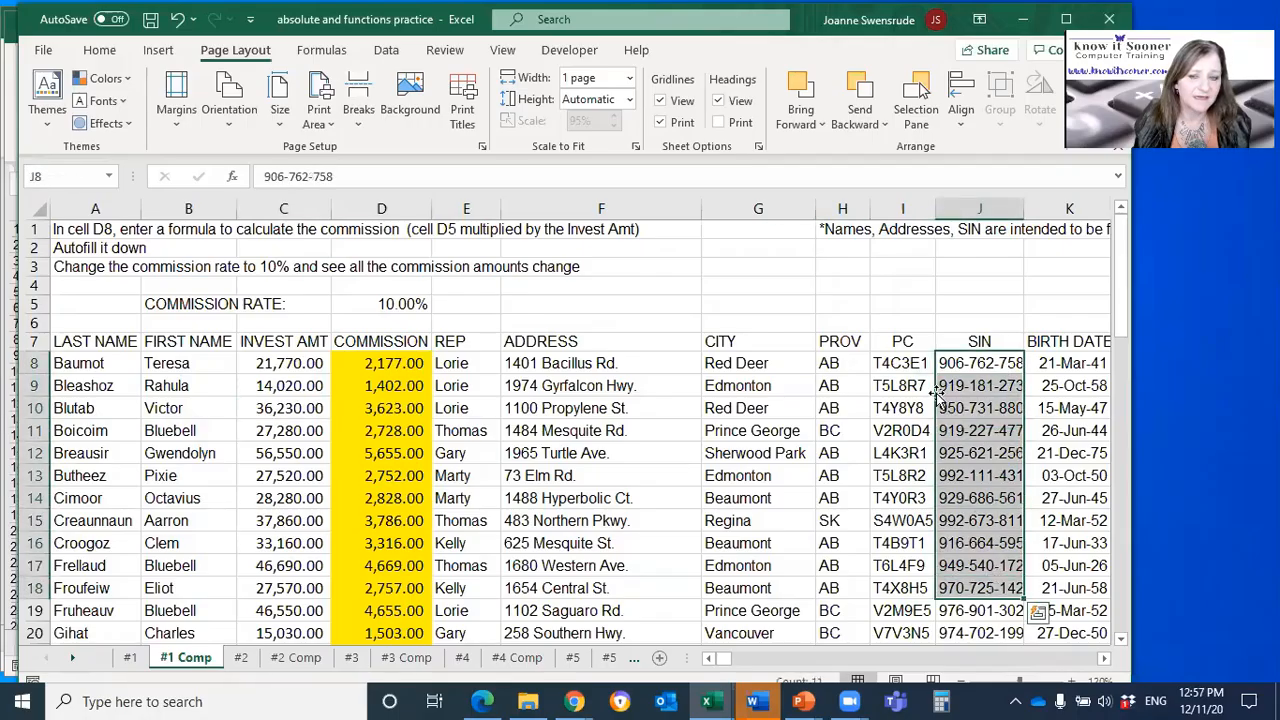
left_click(43, 49)
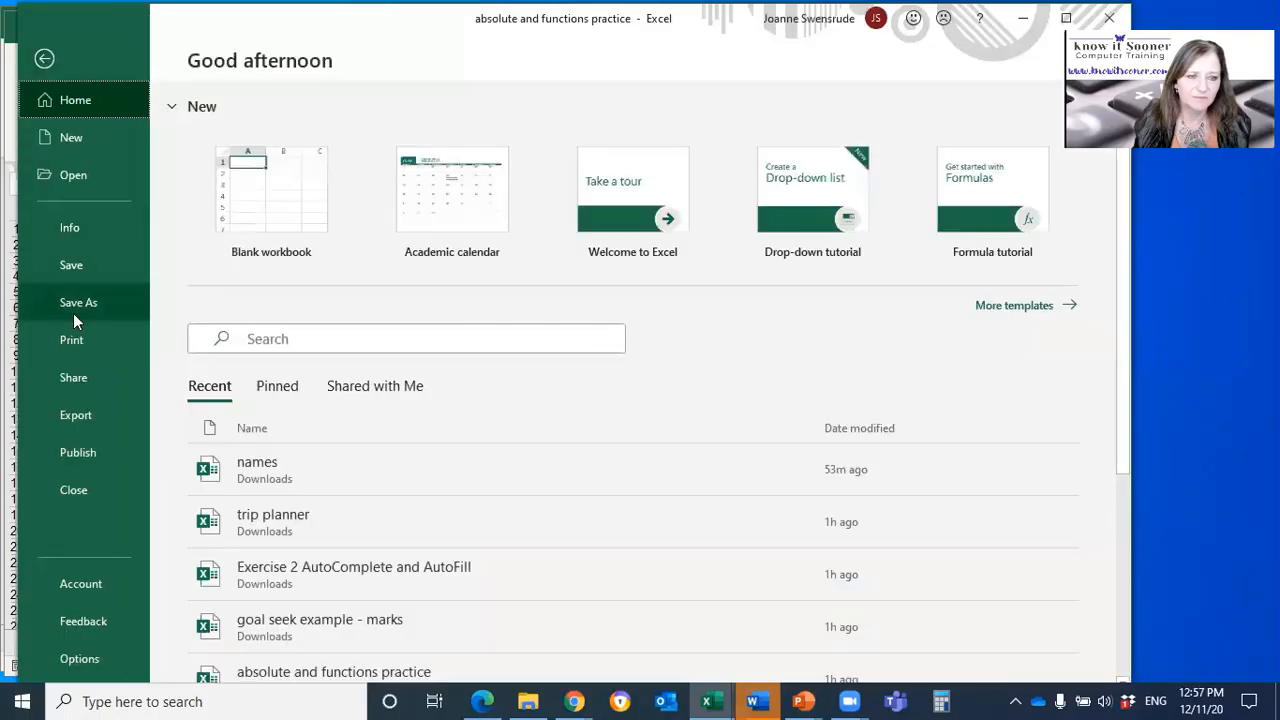
left_click(69, 341)
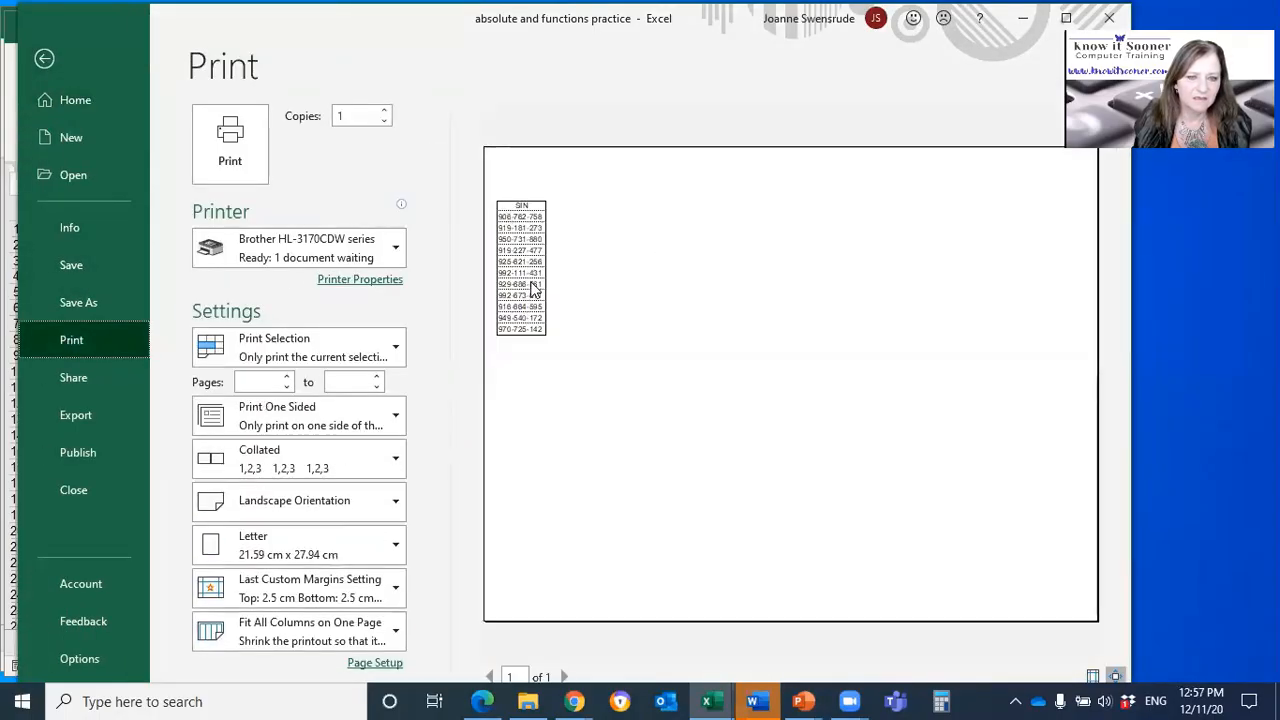
key("Escape")
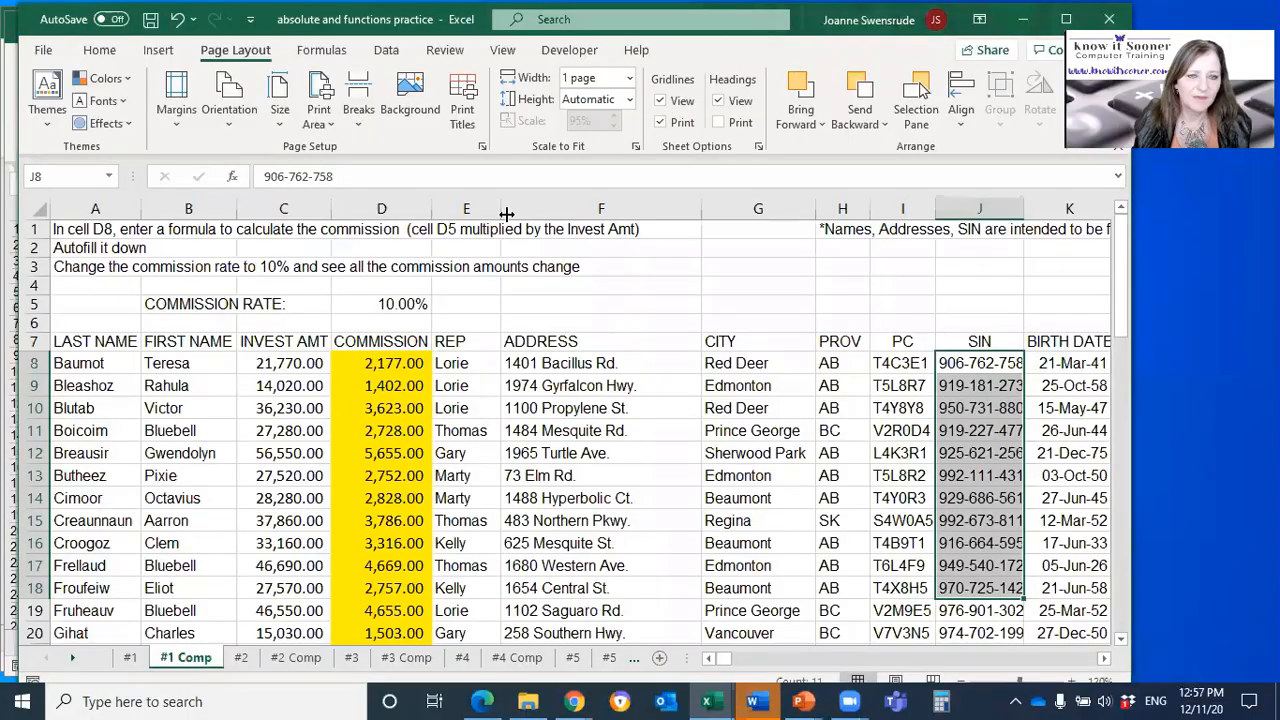
Step: Set columns A:B to repeat at the left of printed pages and preview the SIN selection
left_click(463, 105)
left_click(708, 282)
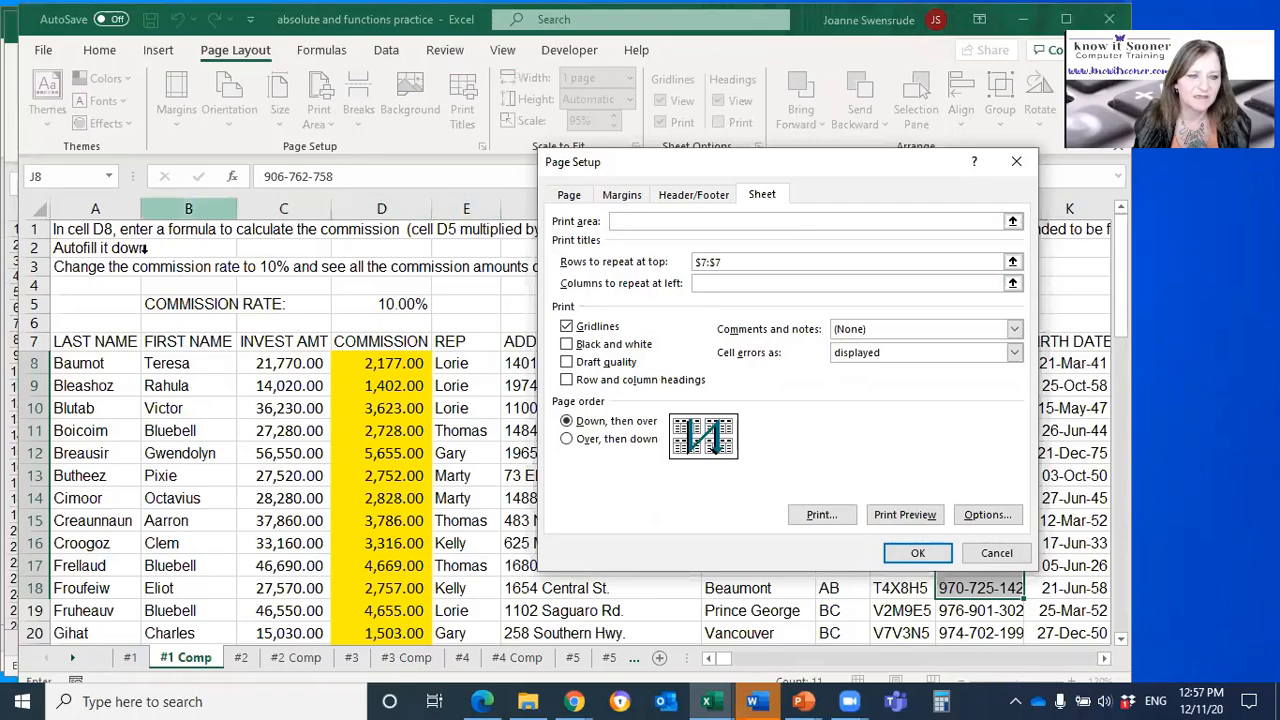
left_click_drag(95, 208, 172, 232)
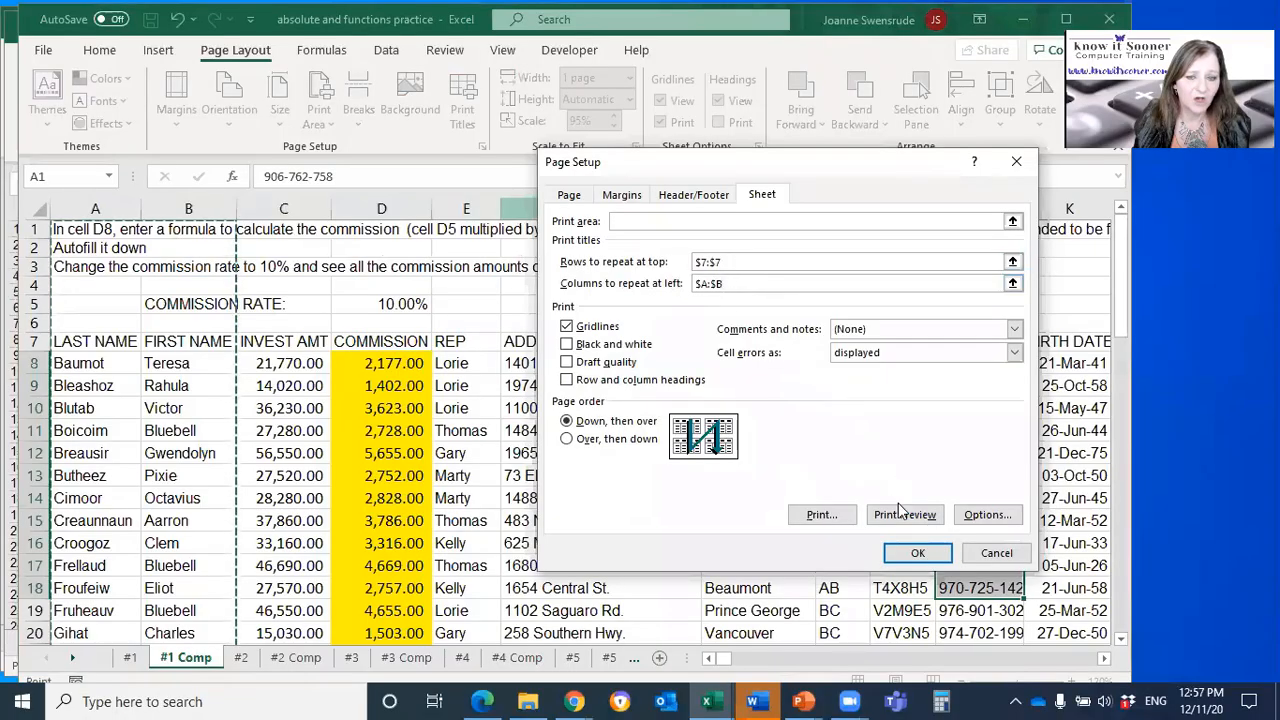
left_click(905, 553)
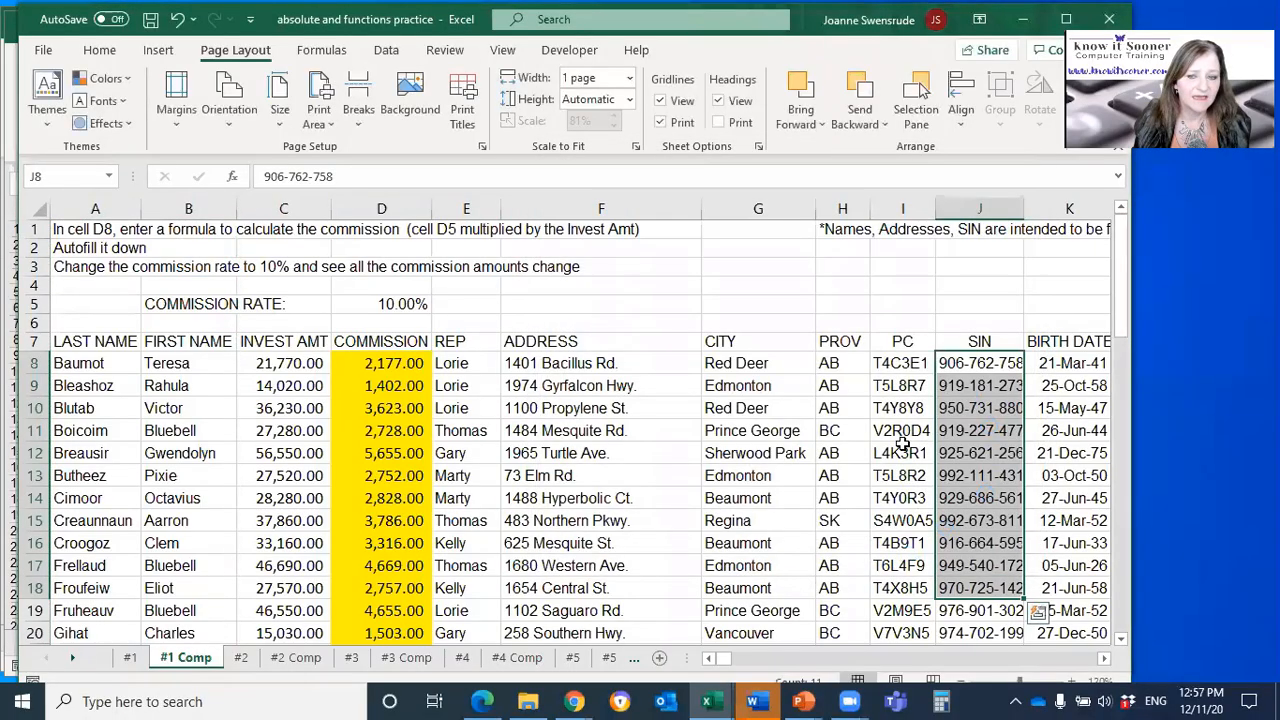
left_click(43, 50)
left_click(114, 345)
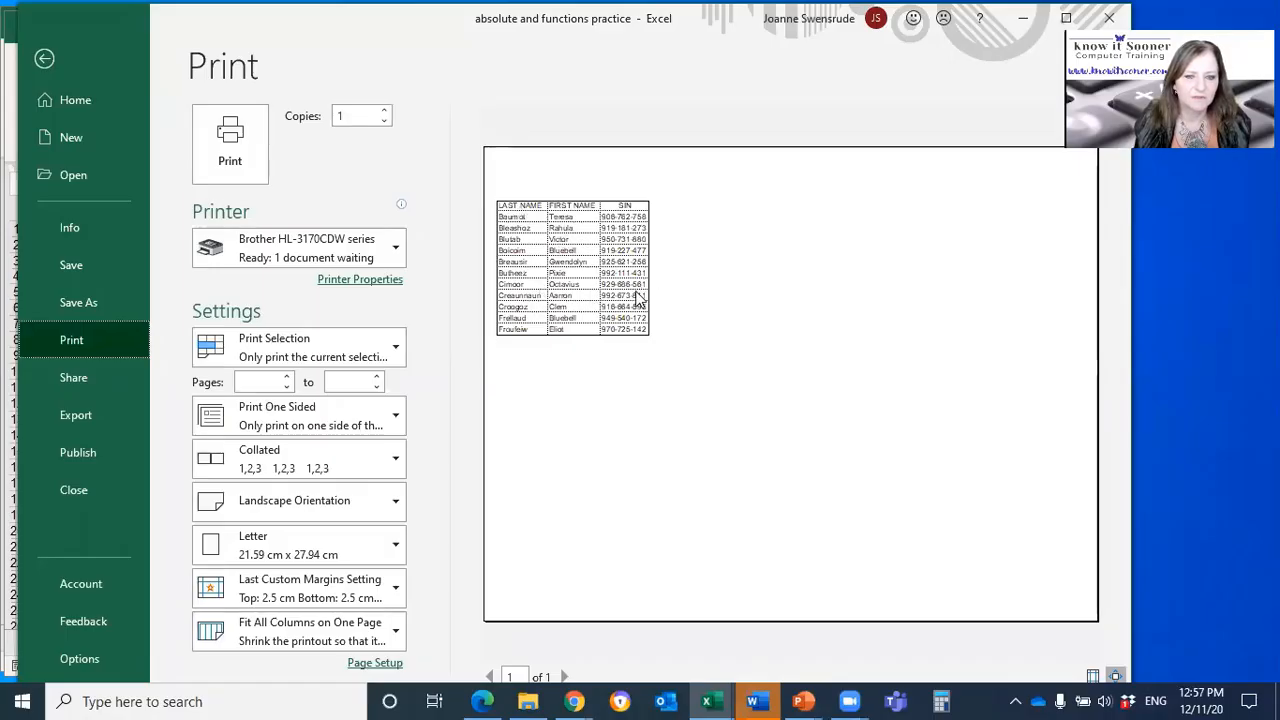
key("Escape")
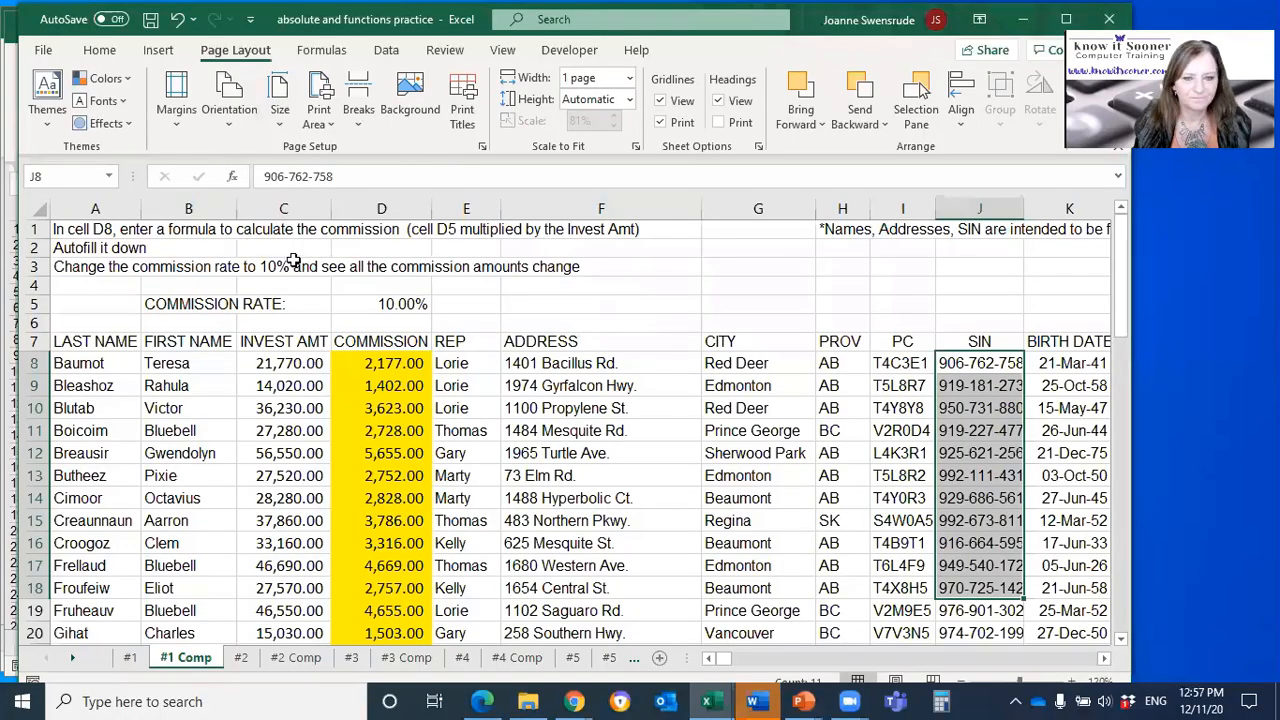
left_click_drag(381, 208, 897, 258)
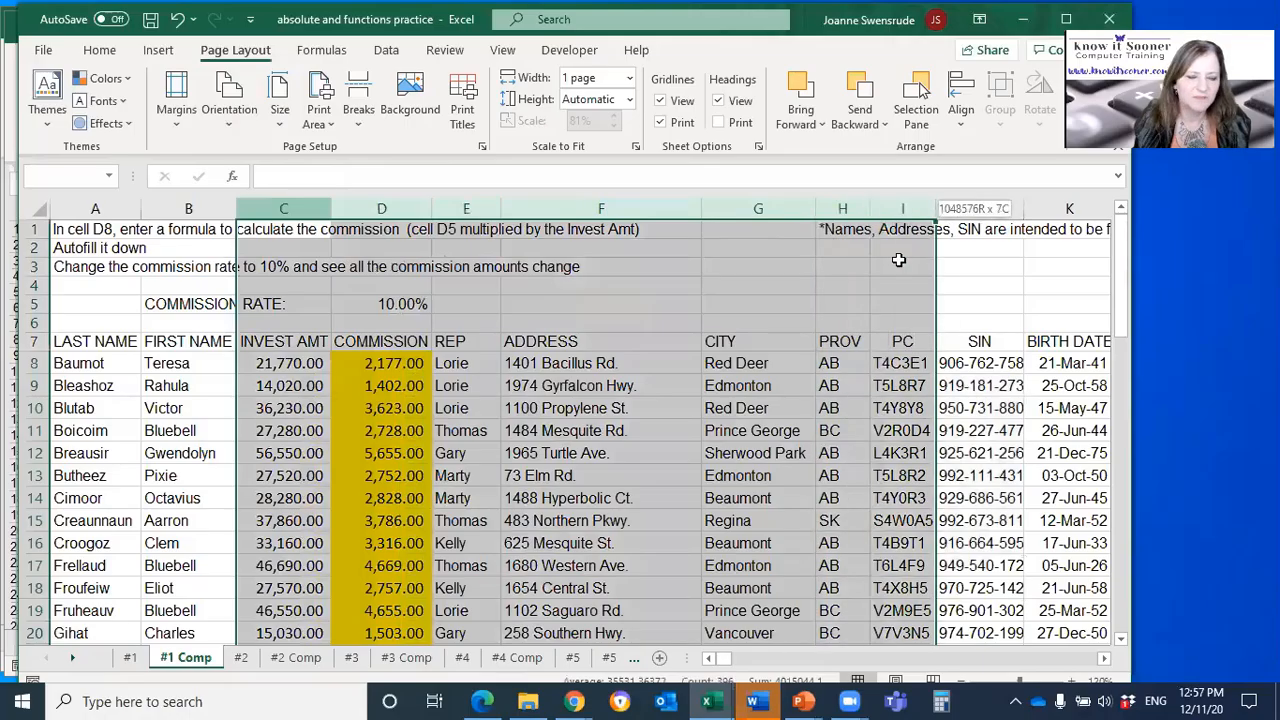
left_click(395, 362)
left_click_drag(385, 450, 385, 428)
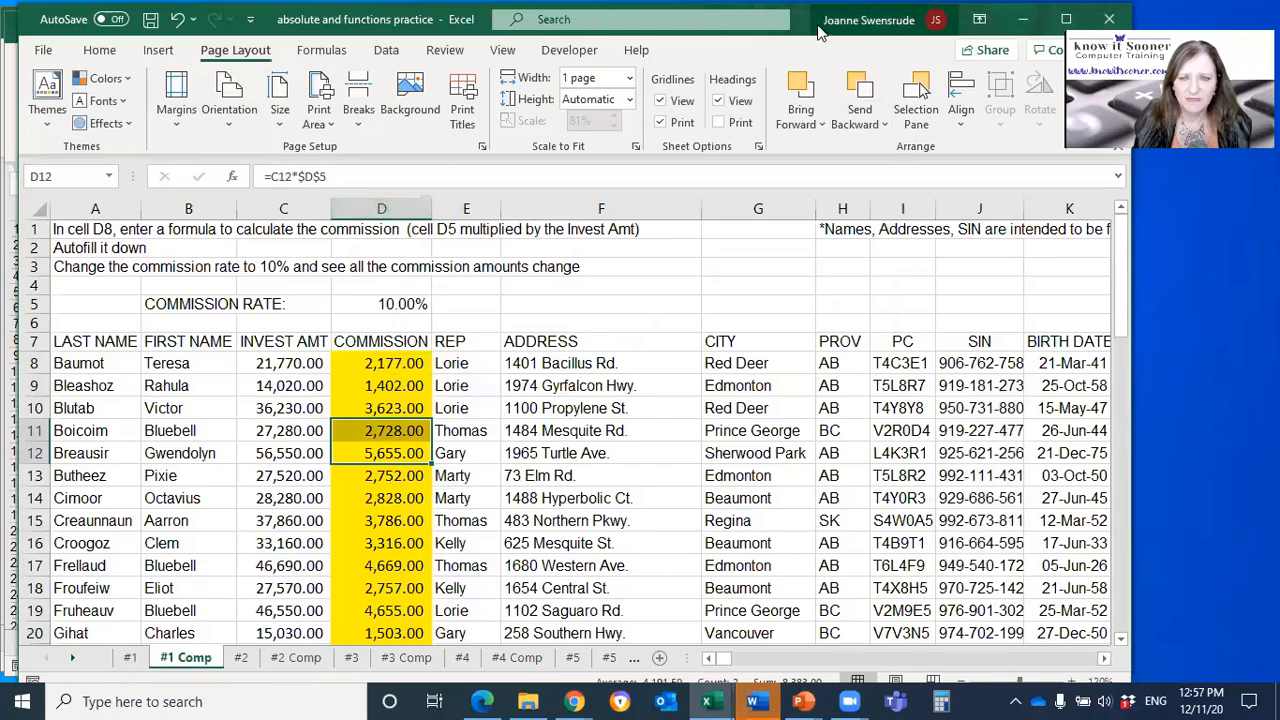
left_click_drag(818, 22, 818, 19)
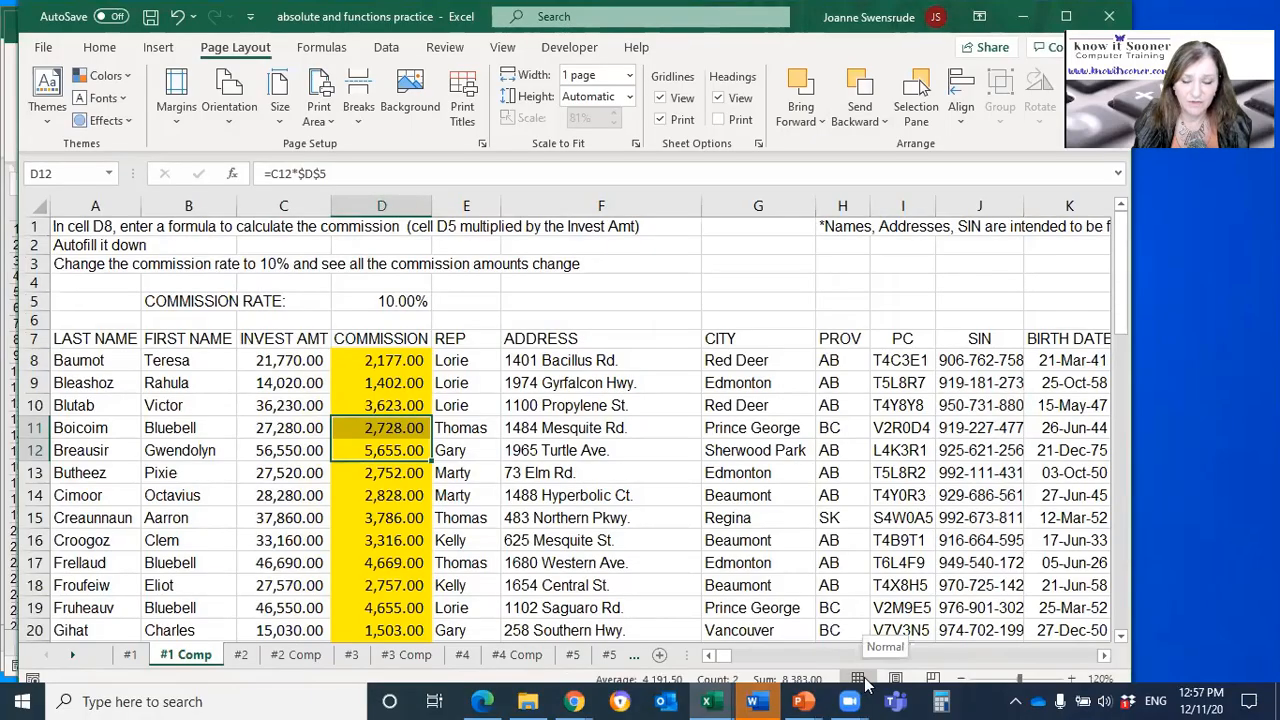
Step: Move the print area's upper boundary down to row 7 in Page Break Preview, check the following page, and return to Normal view
left_click(933, 680)
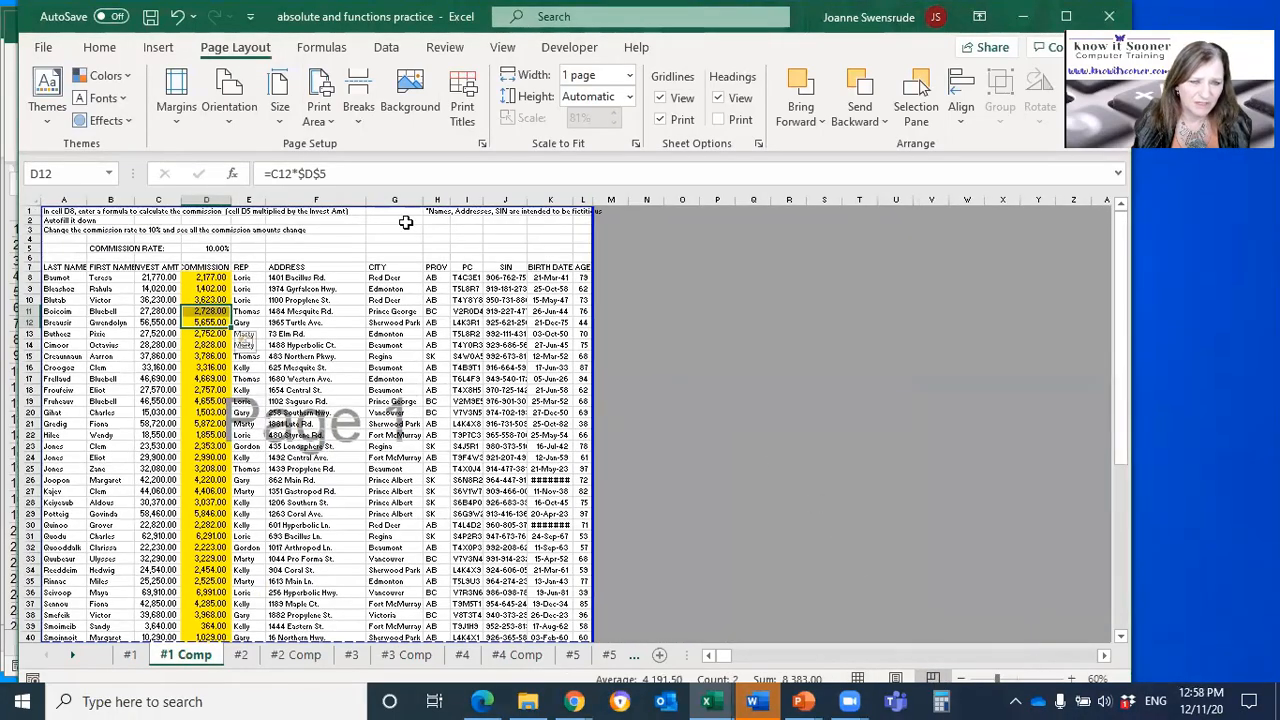
left_click_drag(401, 205, 396, 260)
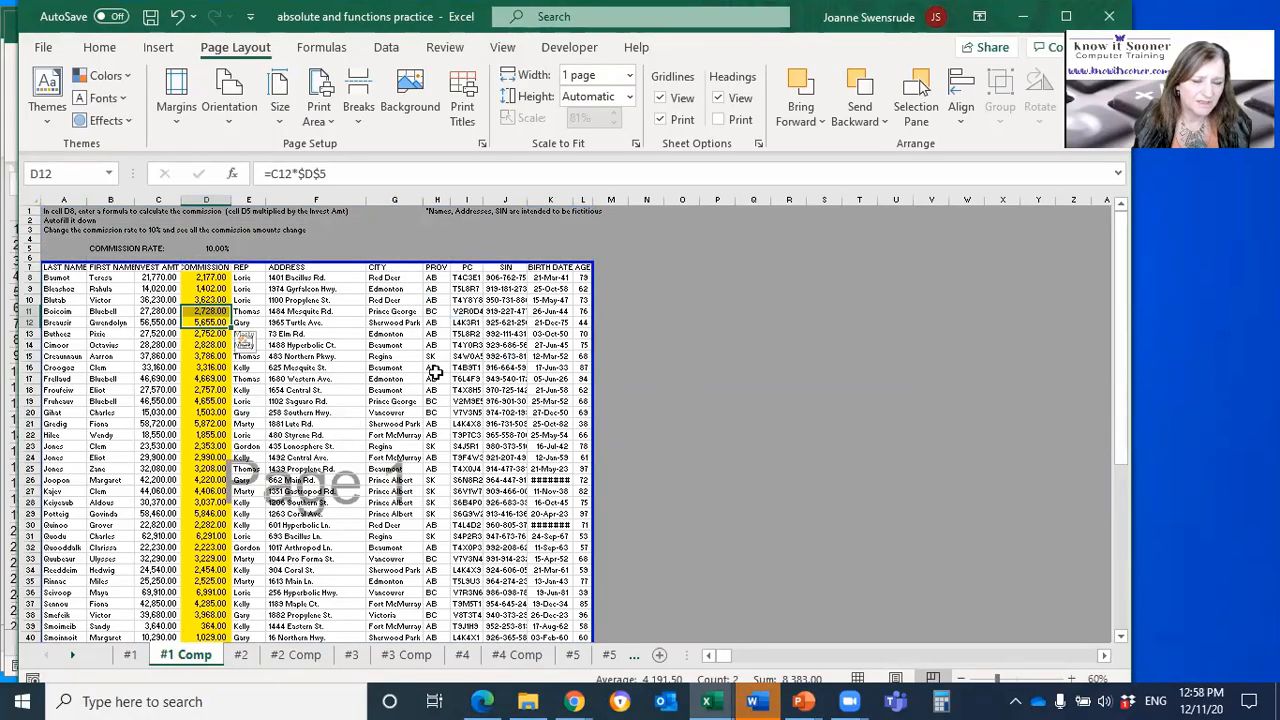
scroll(449, 449, "down", 7)
scroll(453, 456, "down", 8)
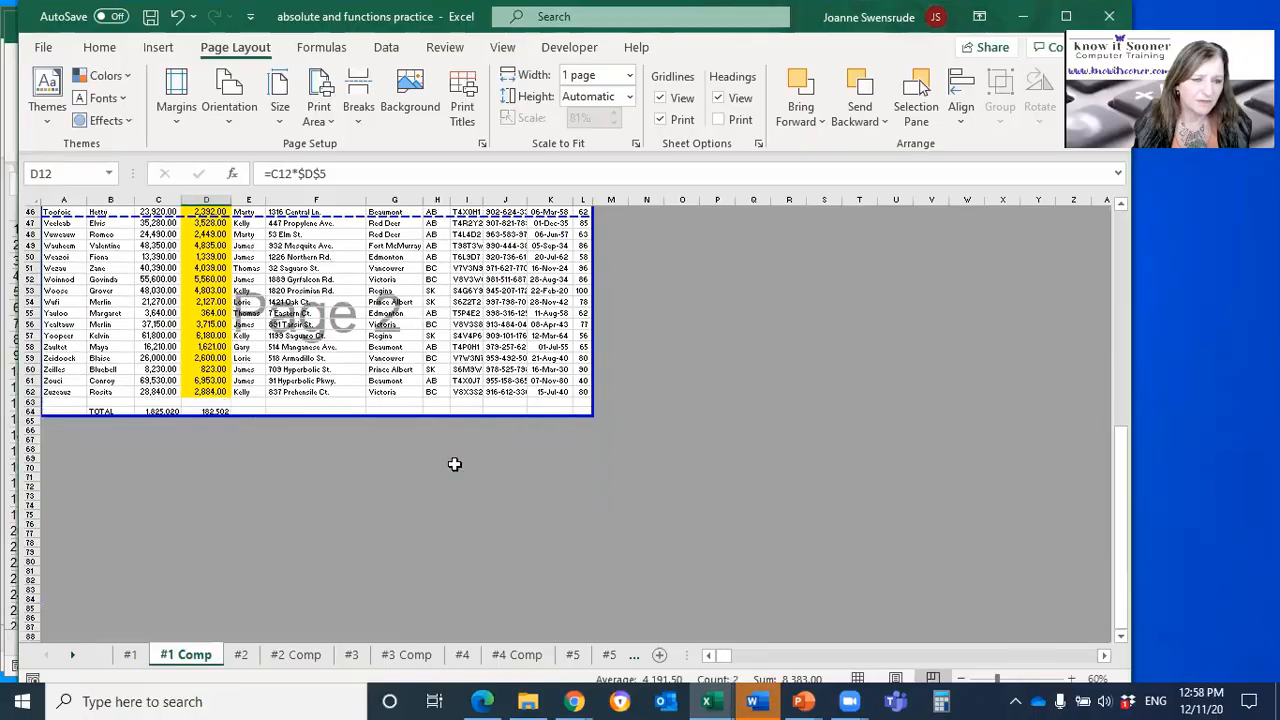
scroll(454, 466, "up", 15)
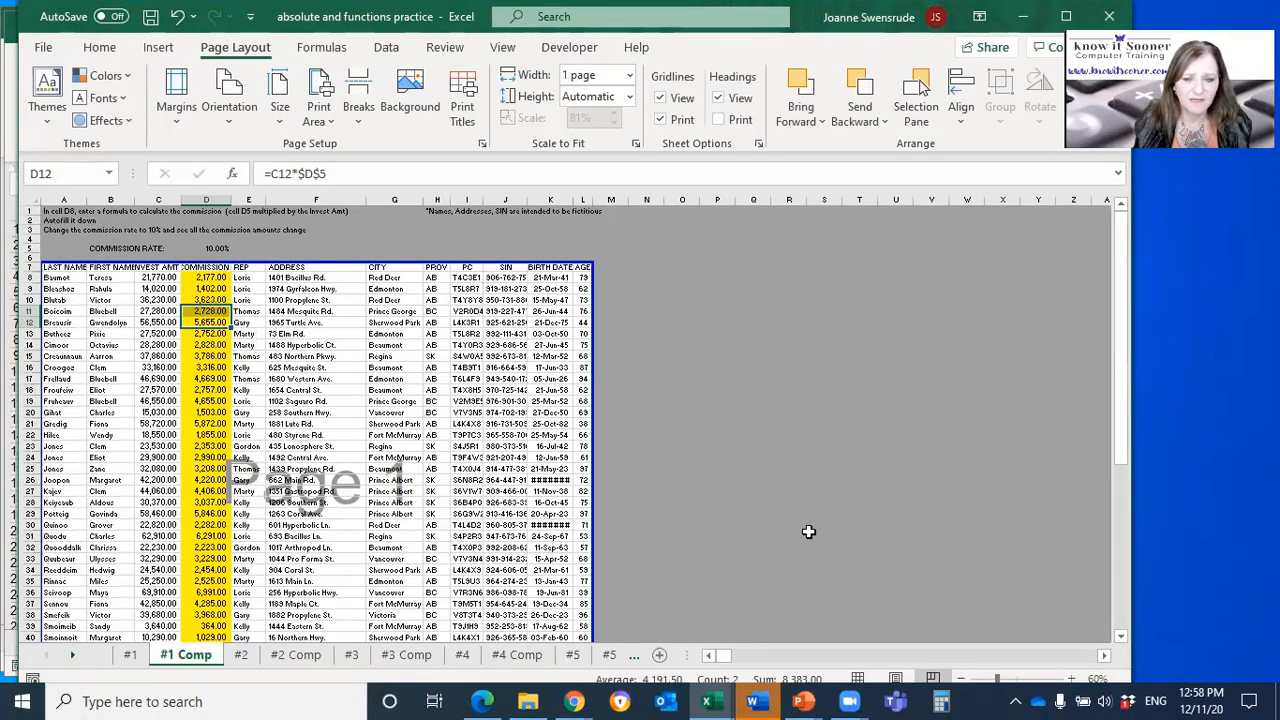
left_click(858, 679)
left_click(229, 406)
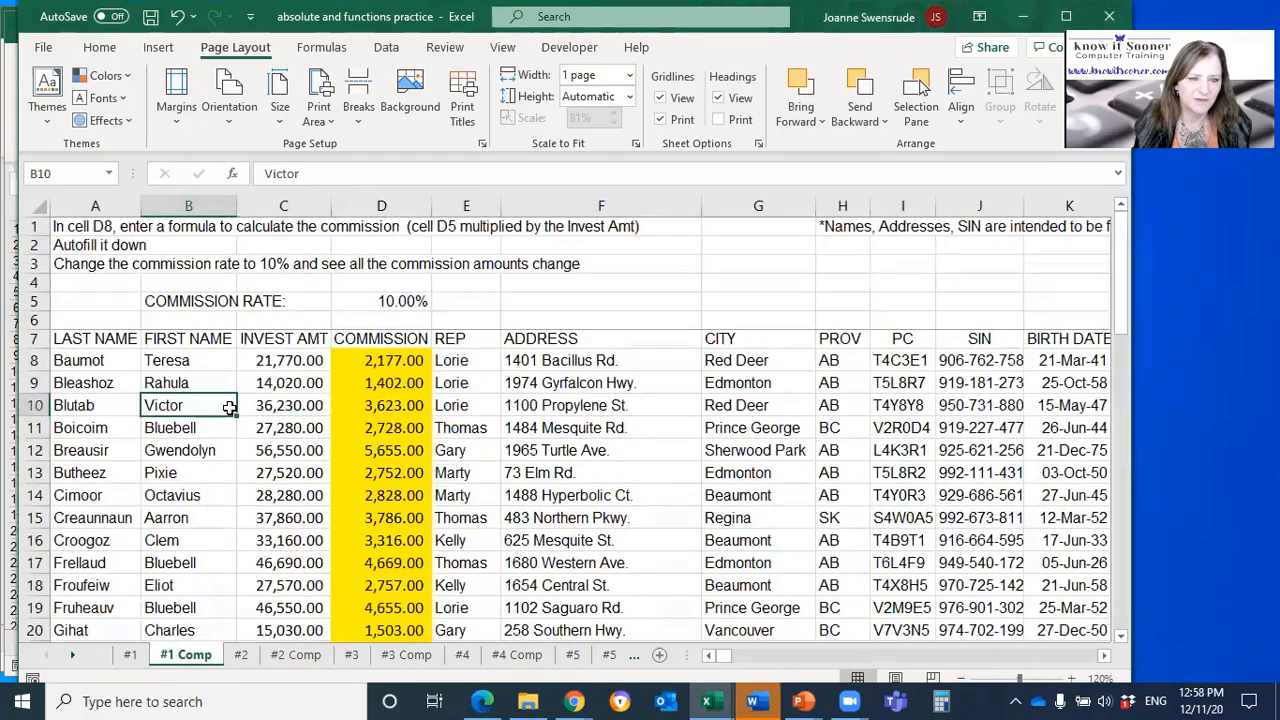
left_click(318, 114)
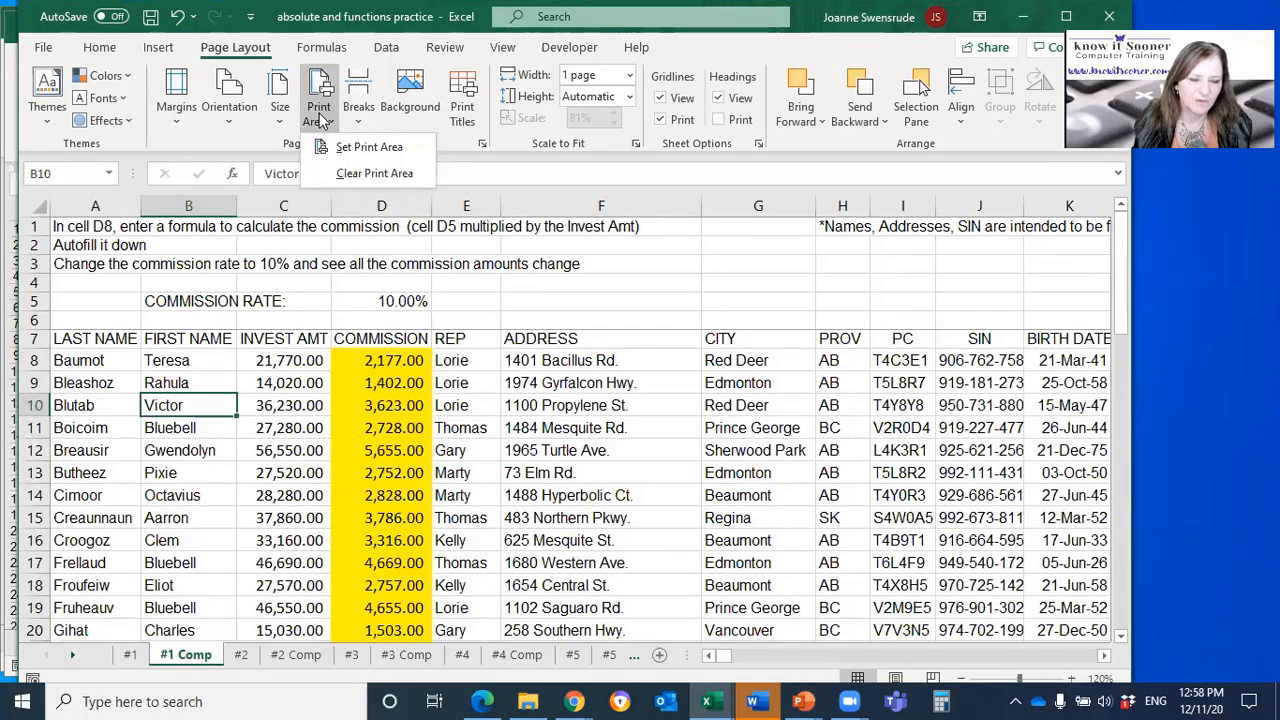
left_click(320, 116)
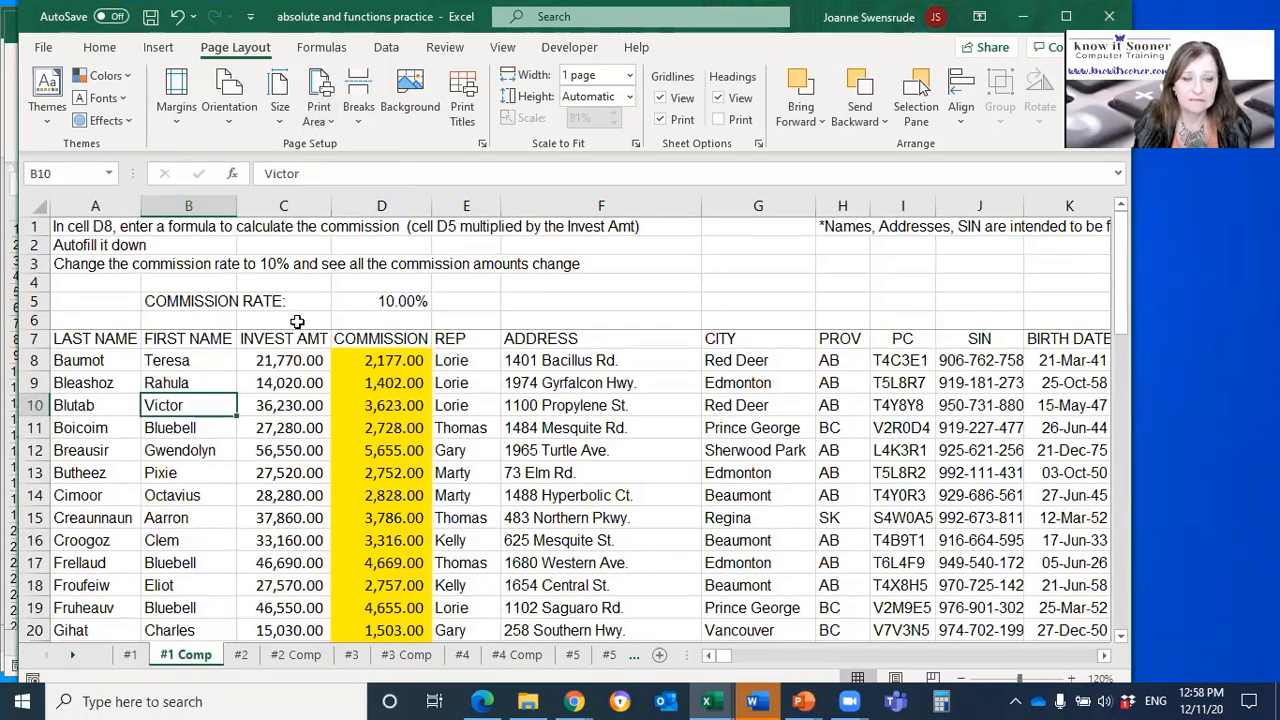
Step: Switch to the PowerPoint presentation and highlight the Excel Beyond the Basics Recorded course and its description on the What's Next? slide
left_click(299, 390)
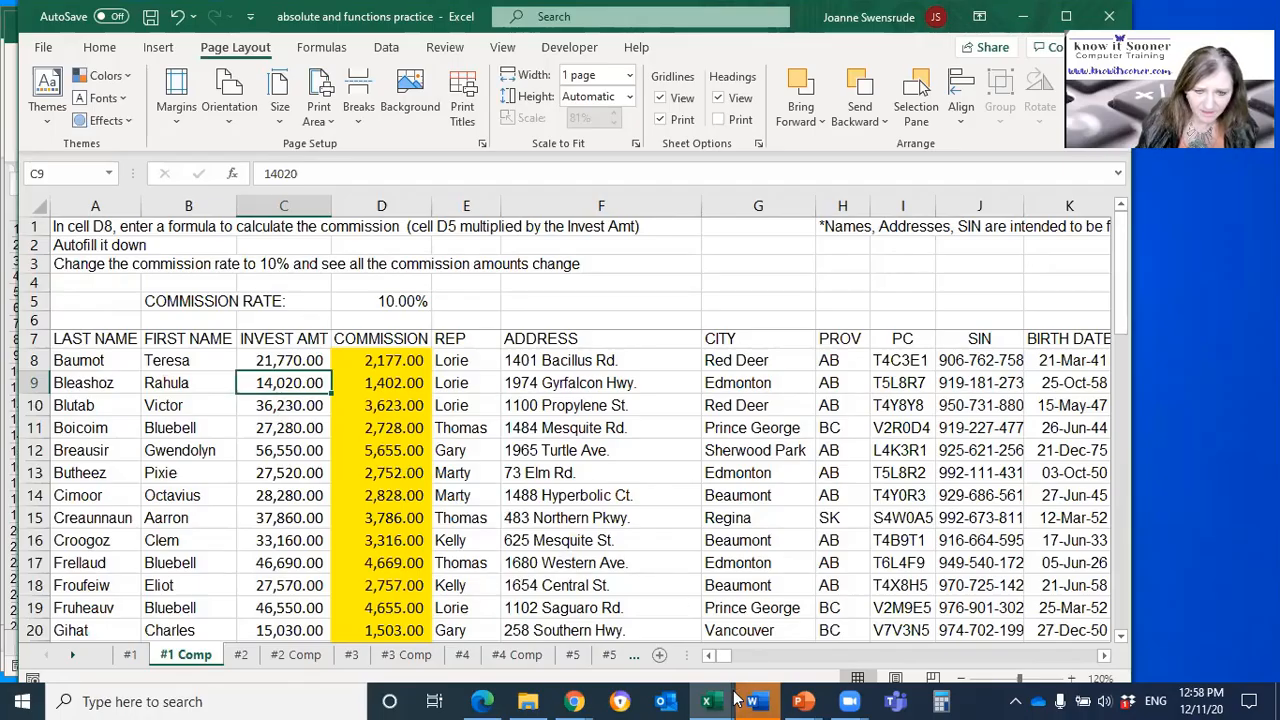
mouse_move(791, 699)
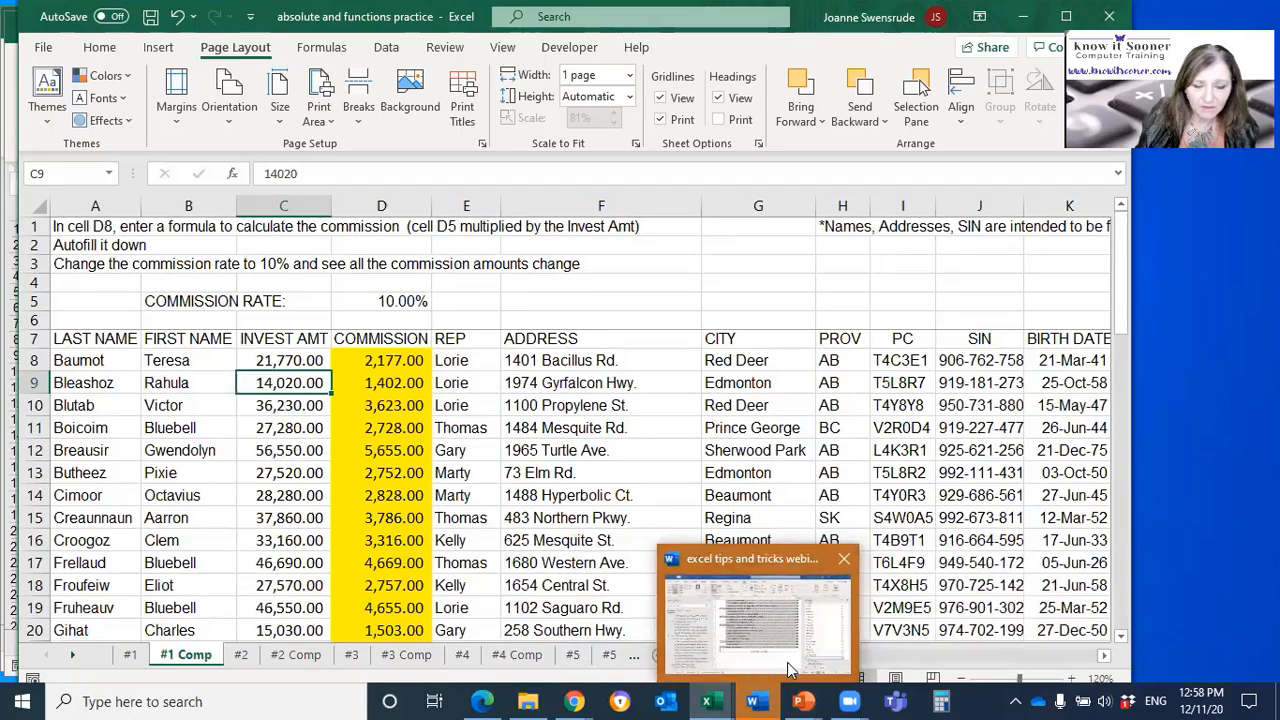
mouse_move(810, 700)
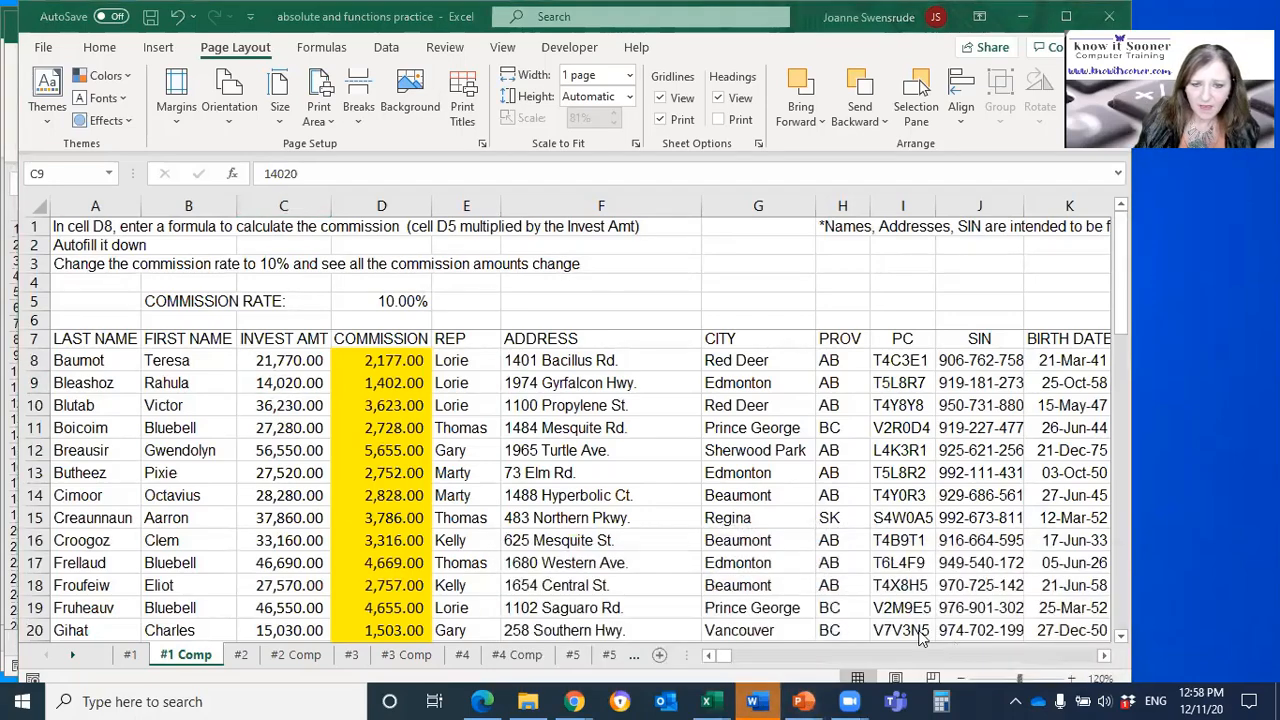
scroll(288, 500, "down", 3)
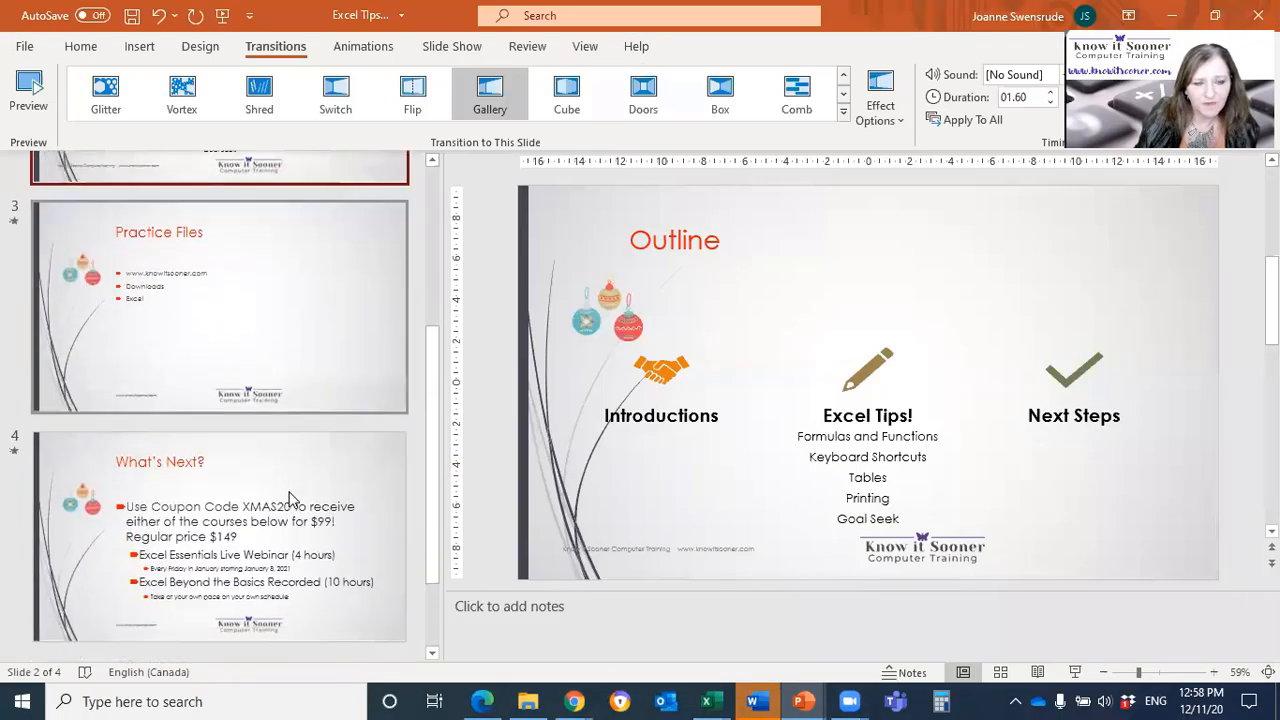
left_click(288, 500)
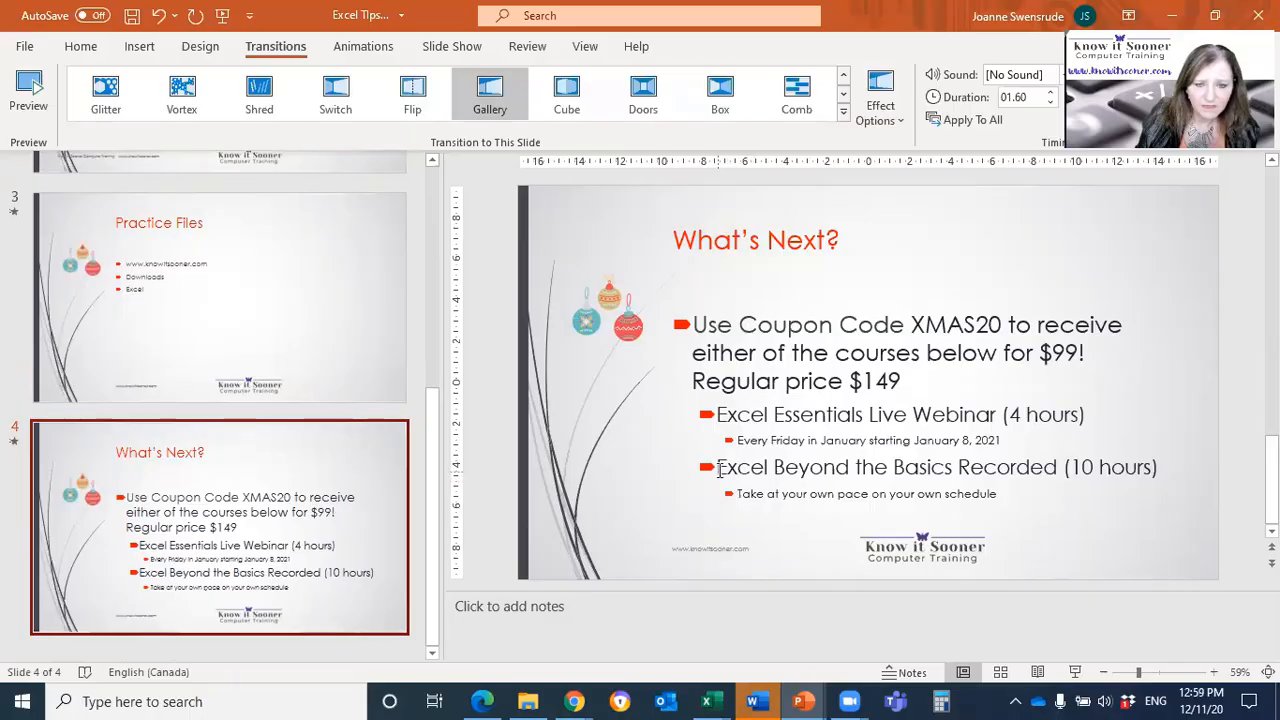
left_click_drag(718, 466, 1022, 467)
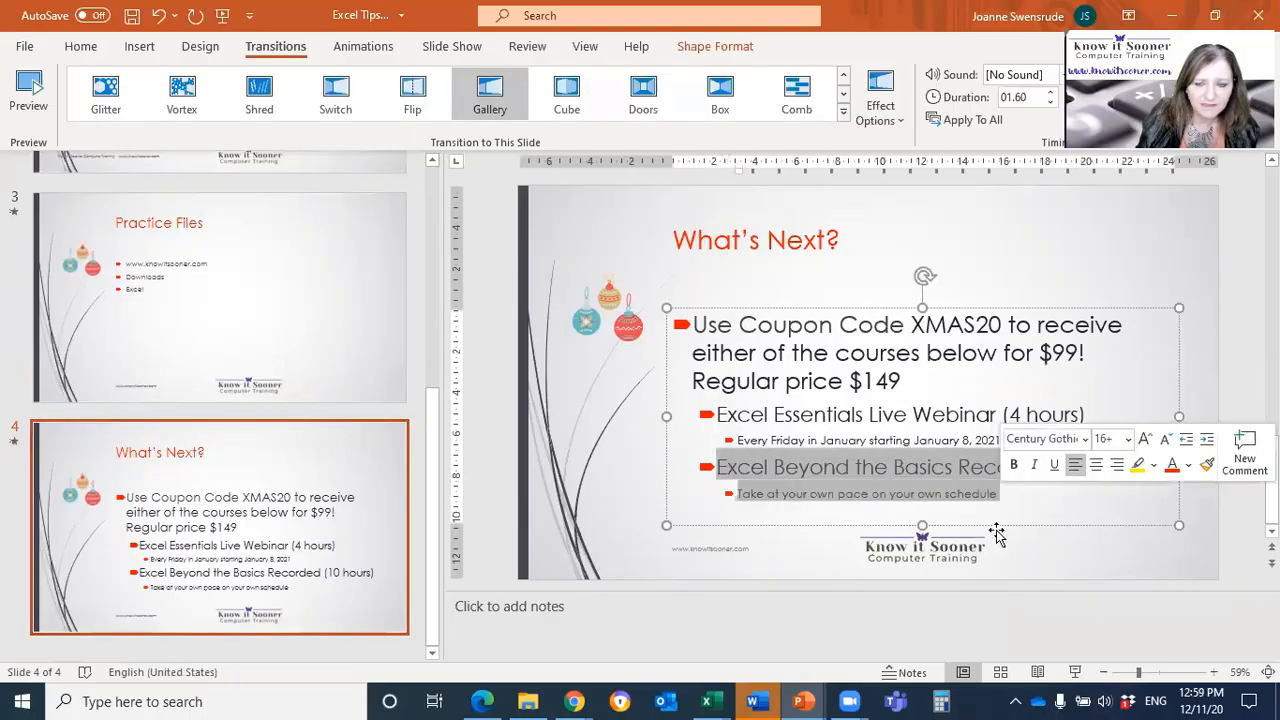